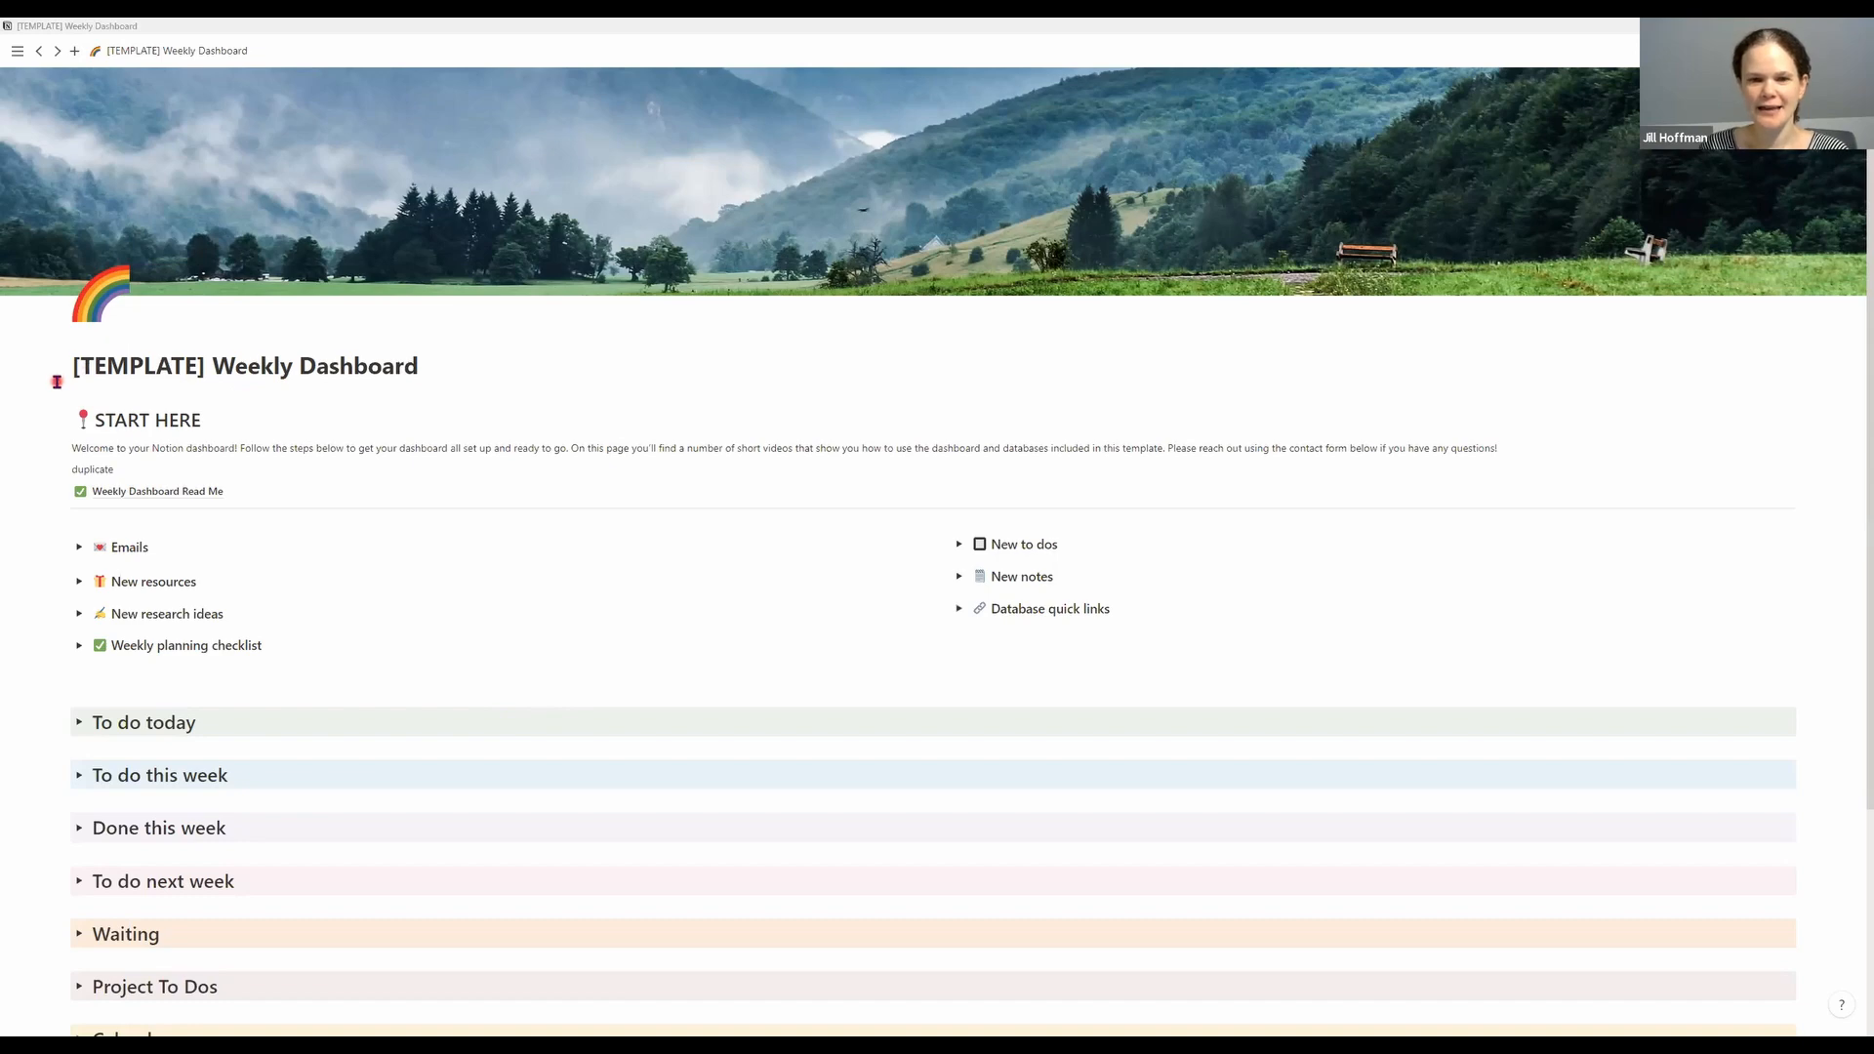
# Look through the Emails, New resources and New research ideas sections in turn, collapsing each after viewing it
pyautogui.scroll(-2, 253, 401)
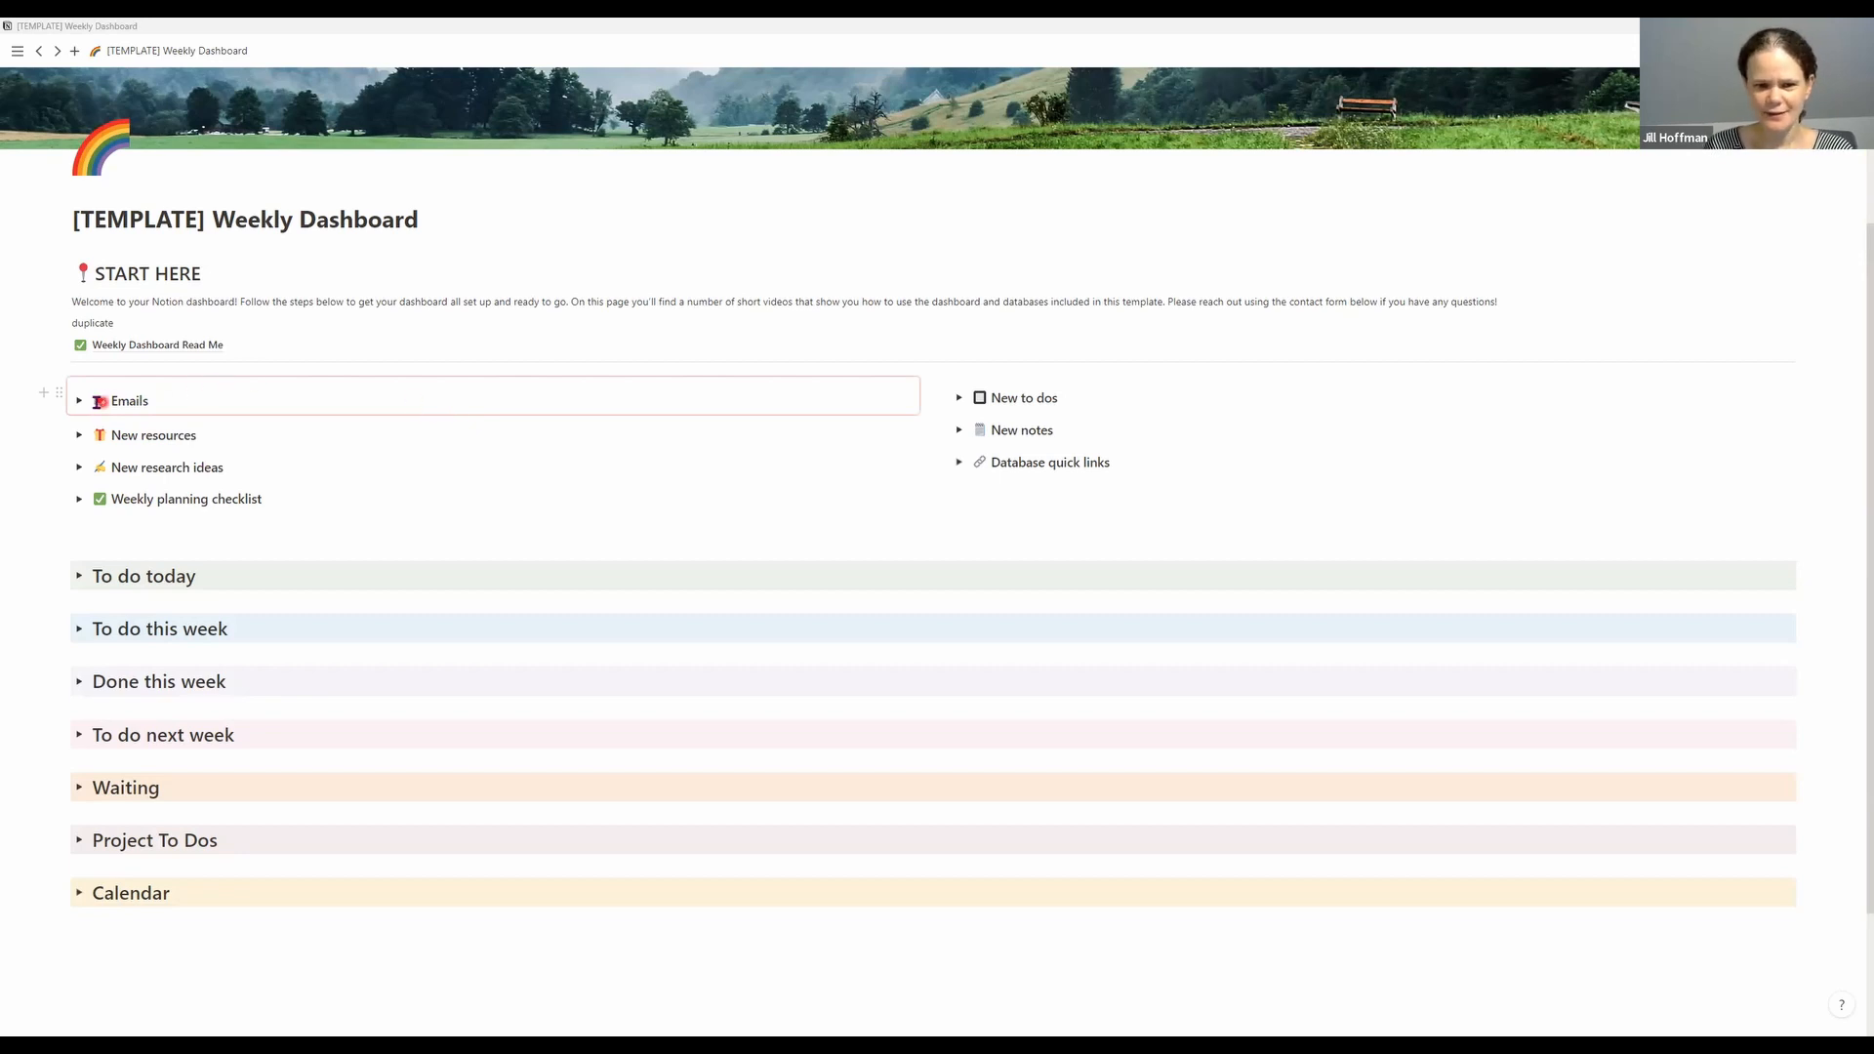
pyautogui.click(80, 402)
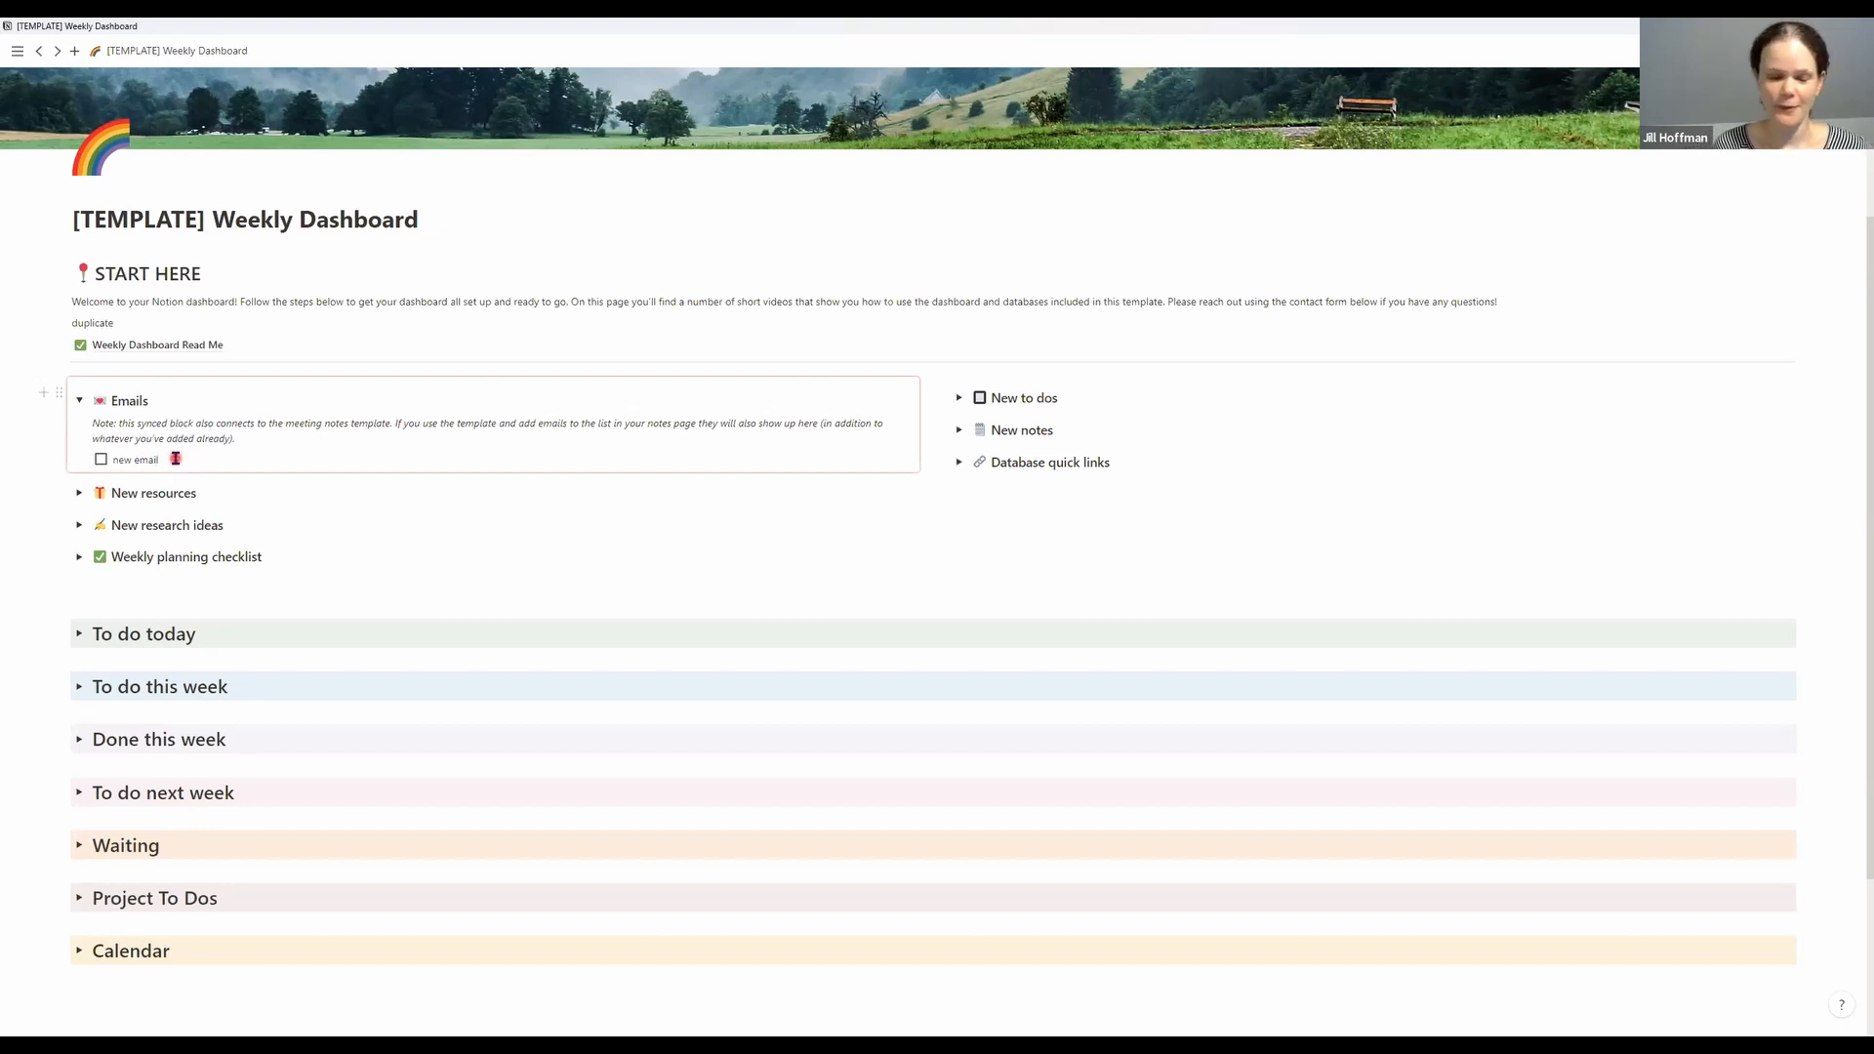
pyautogui.click(79, 400)
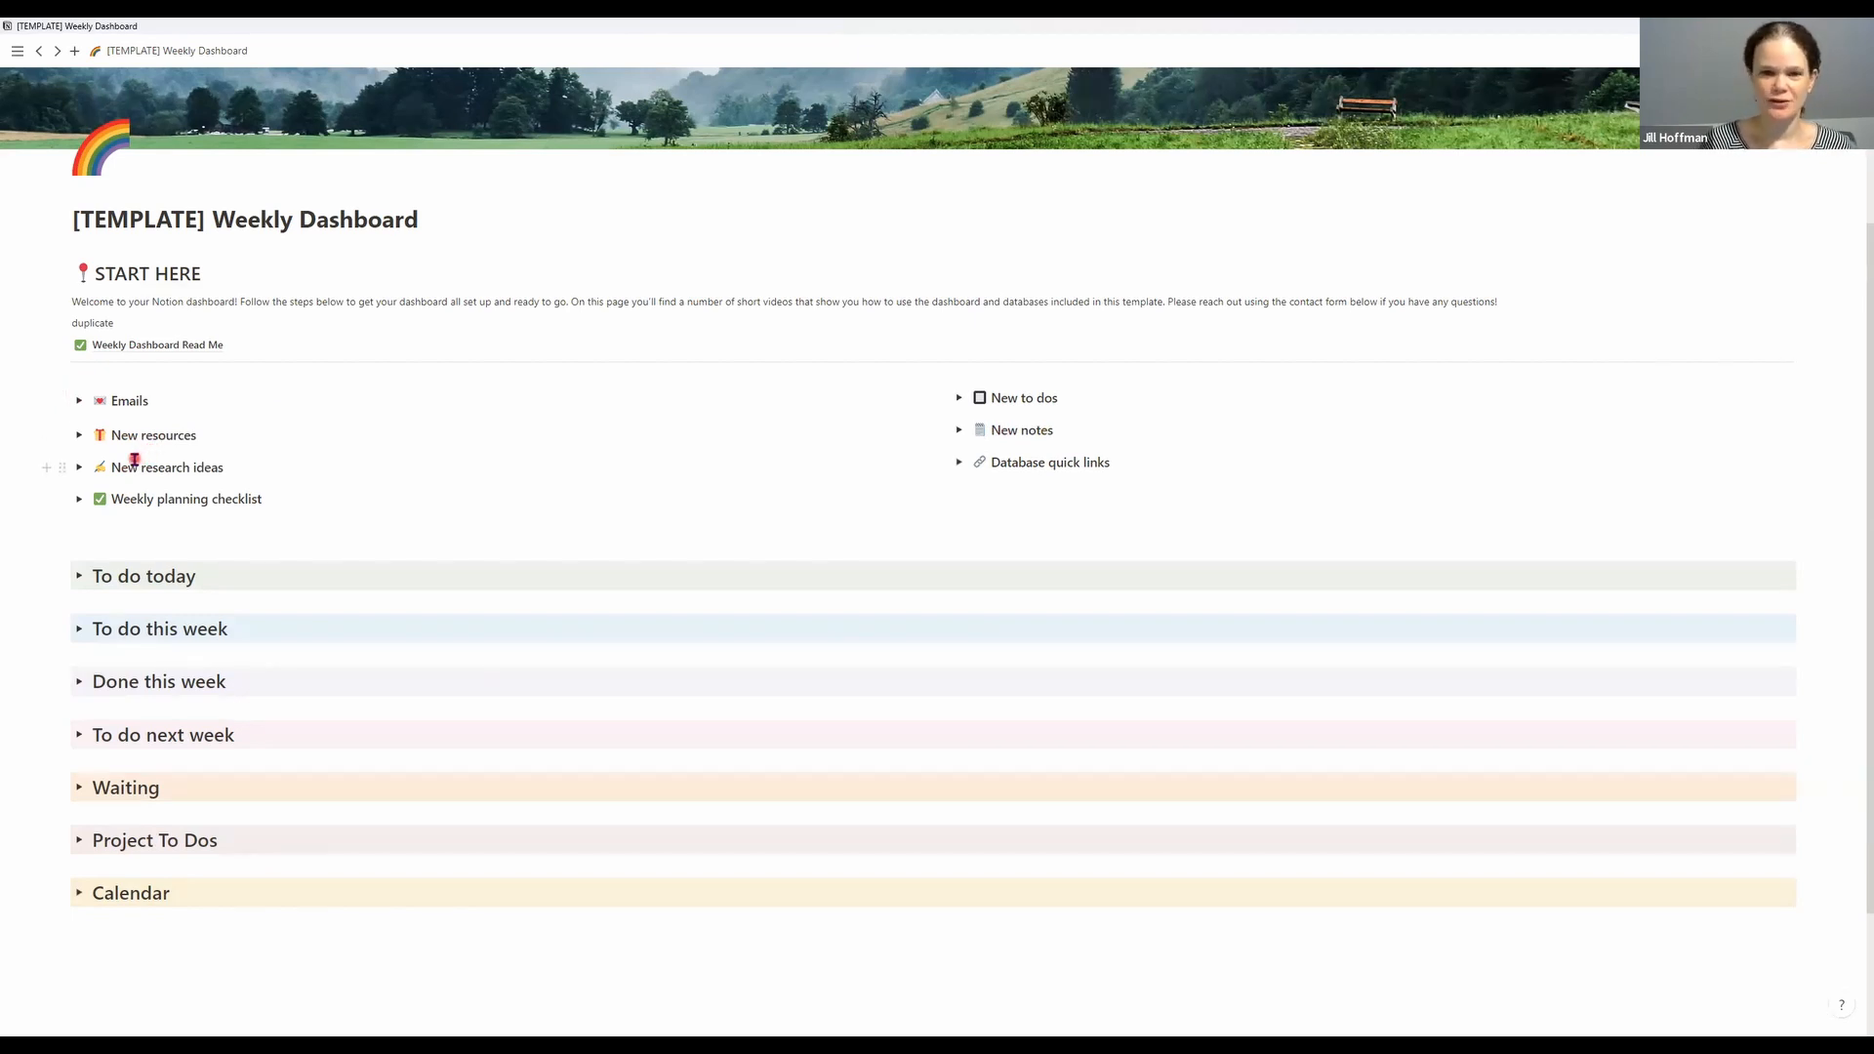
pyautogui.click(80, 437)
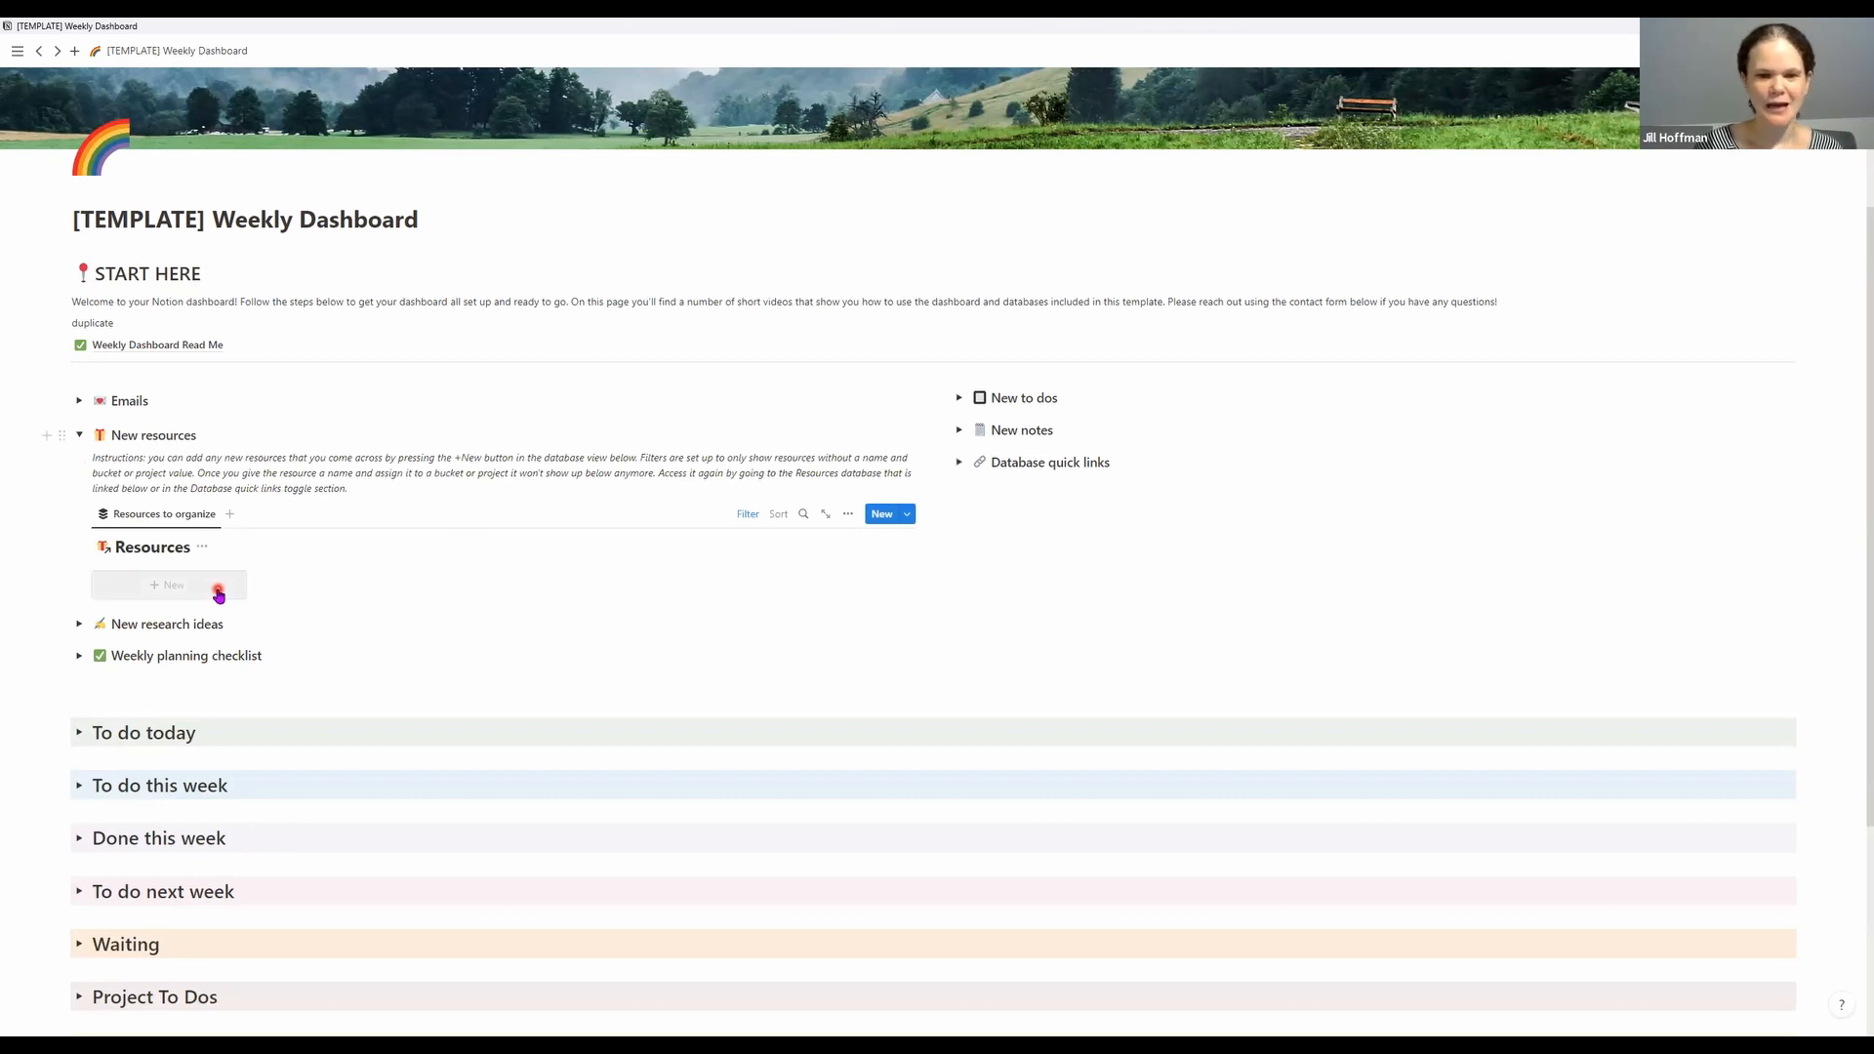
pyautogui.click(80, 435)
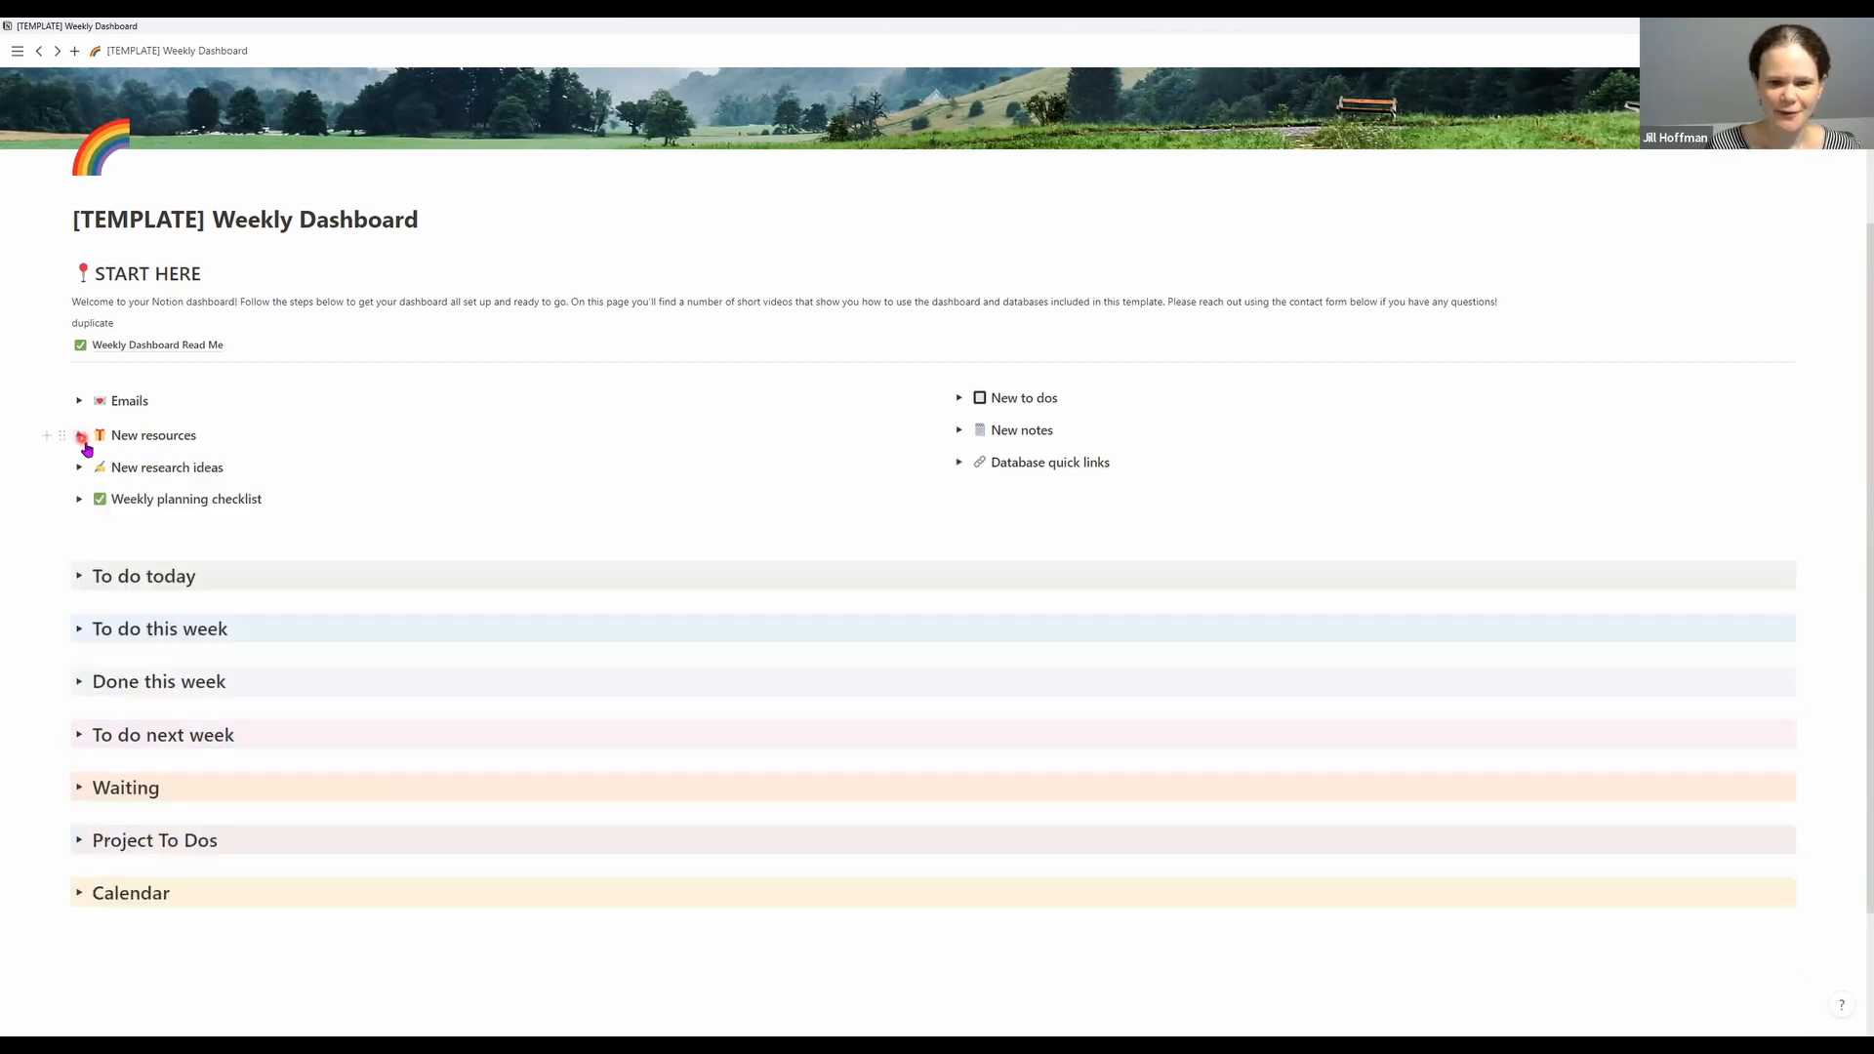
pyautogui.click(80, 468)
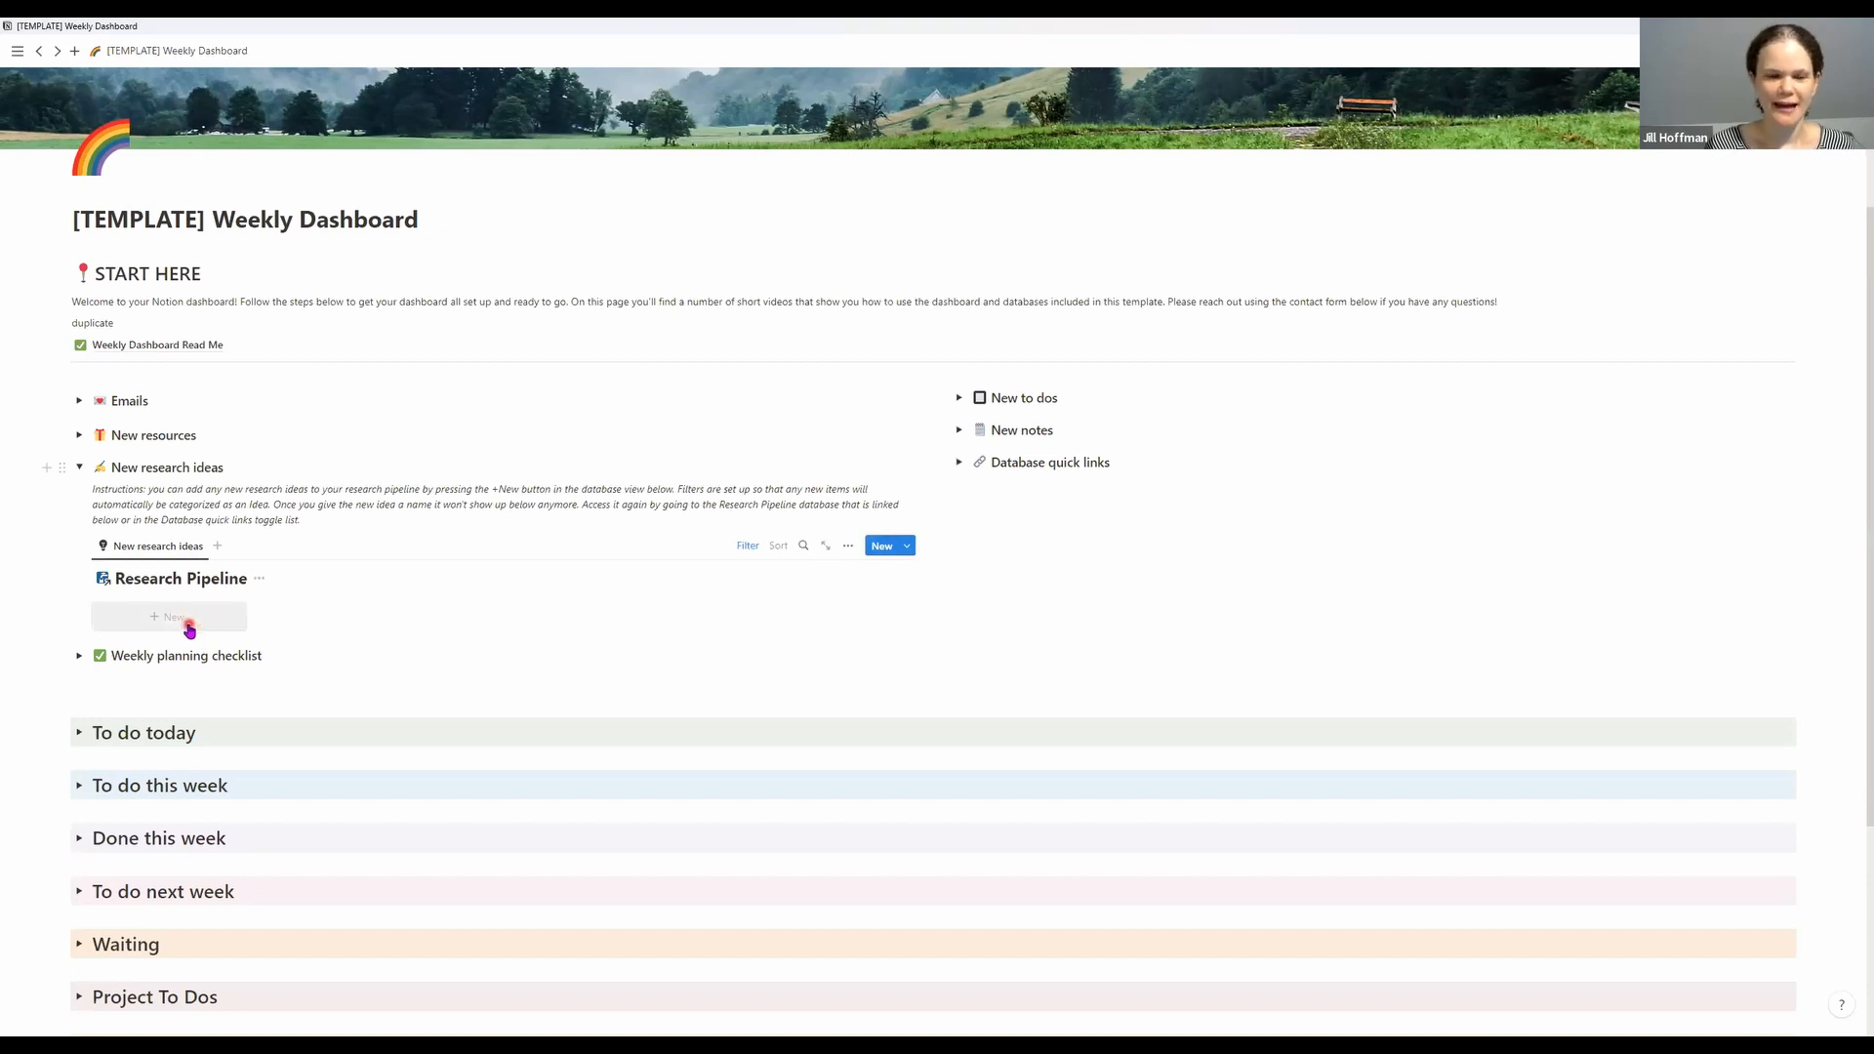
pyautogui.click(79, 466)
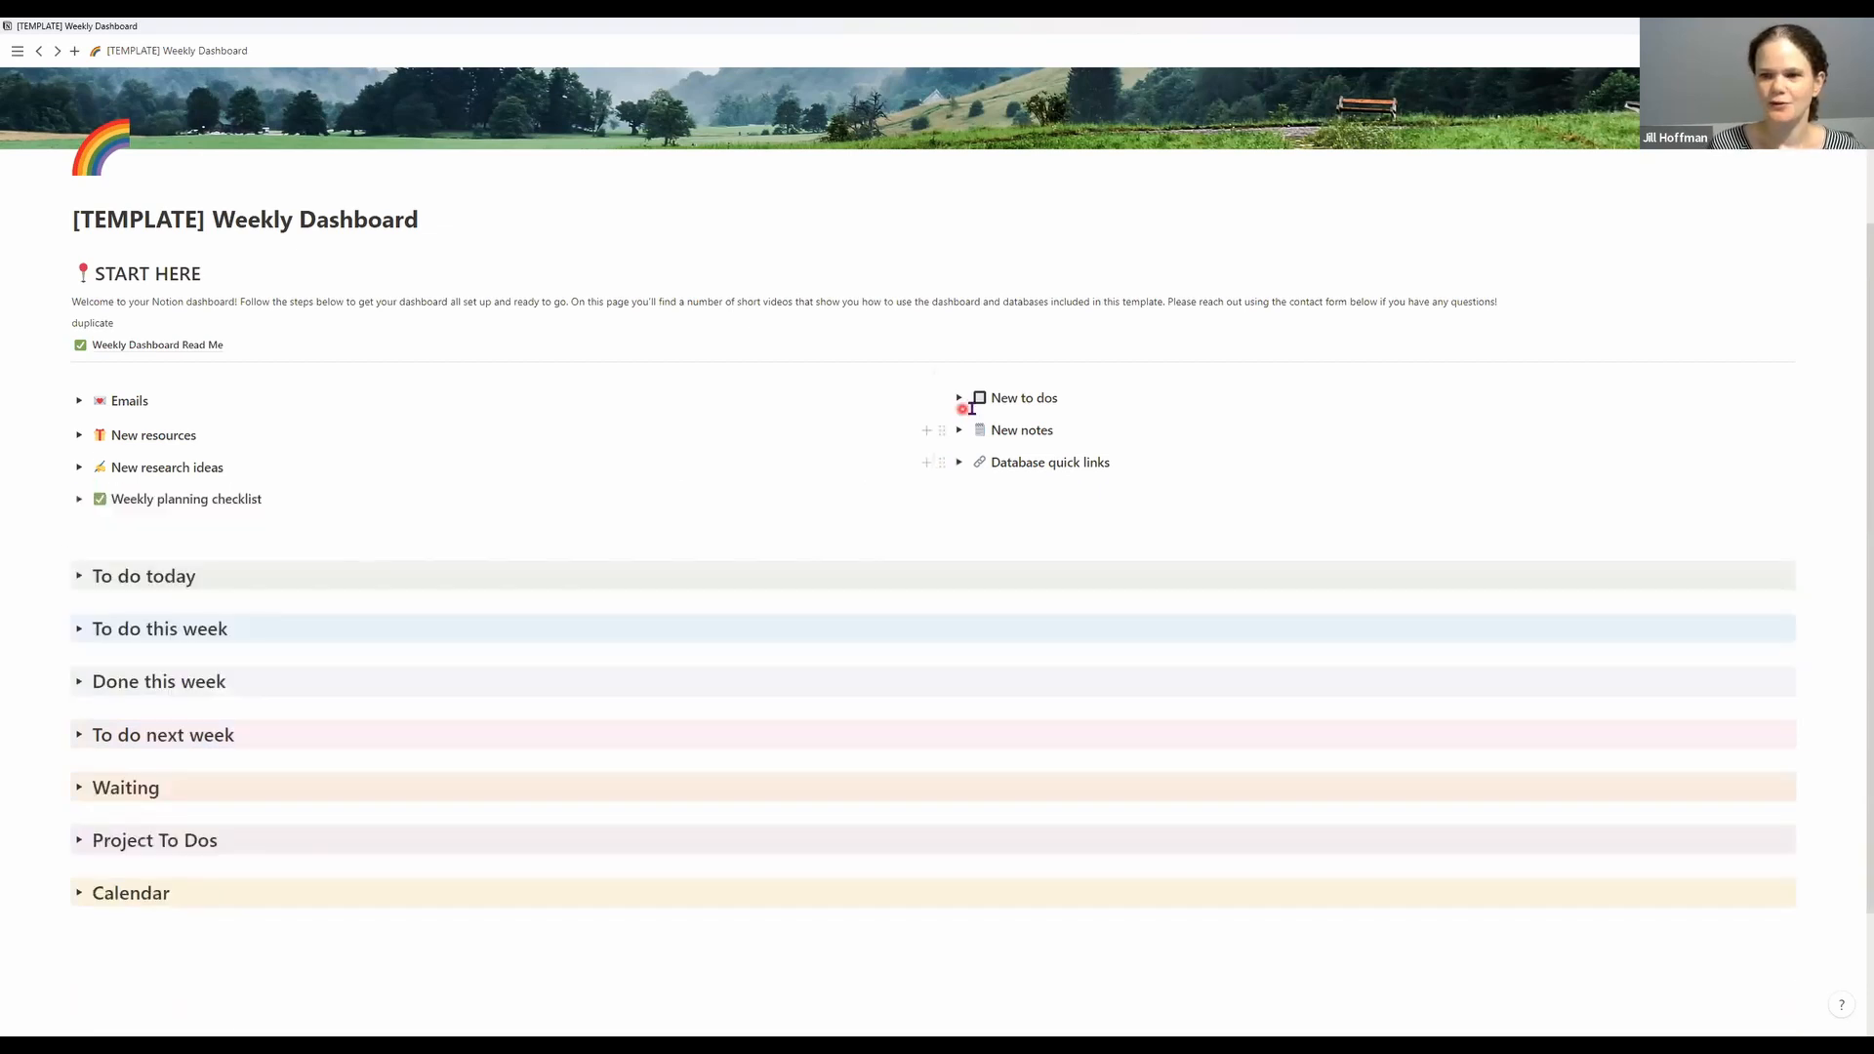
# Expand New to dos with both of its nested lists and add "new task" under "Type new to dos here"
pyautogui.click(959, 397)
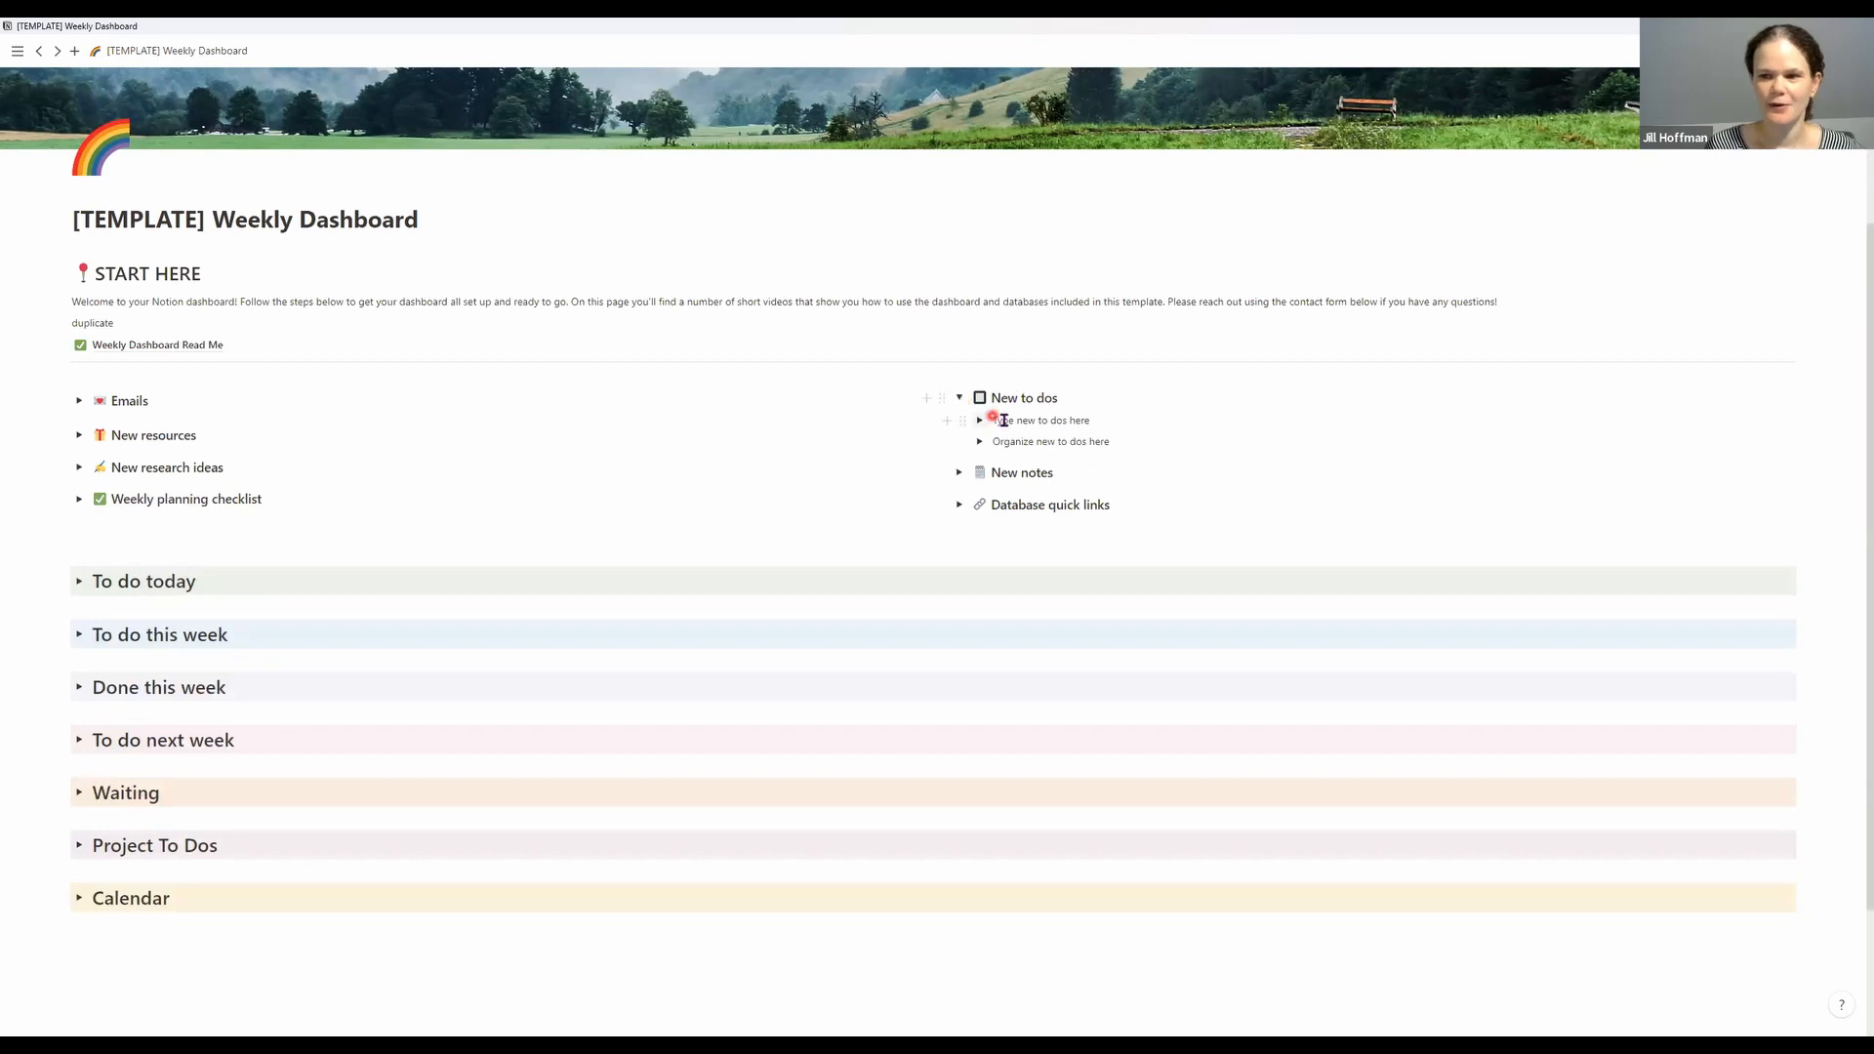
pyautogui.click(980, 420)
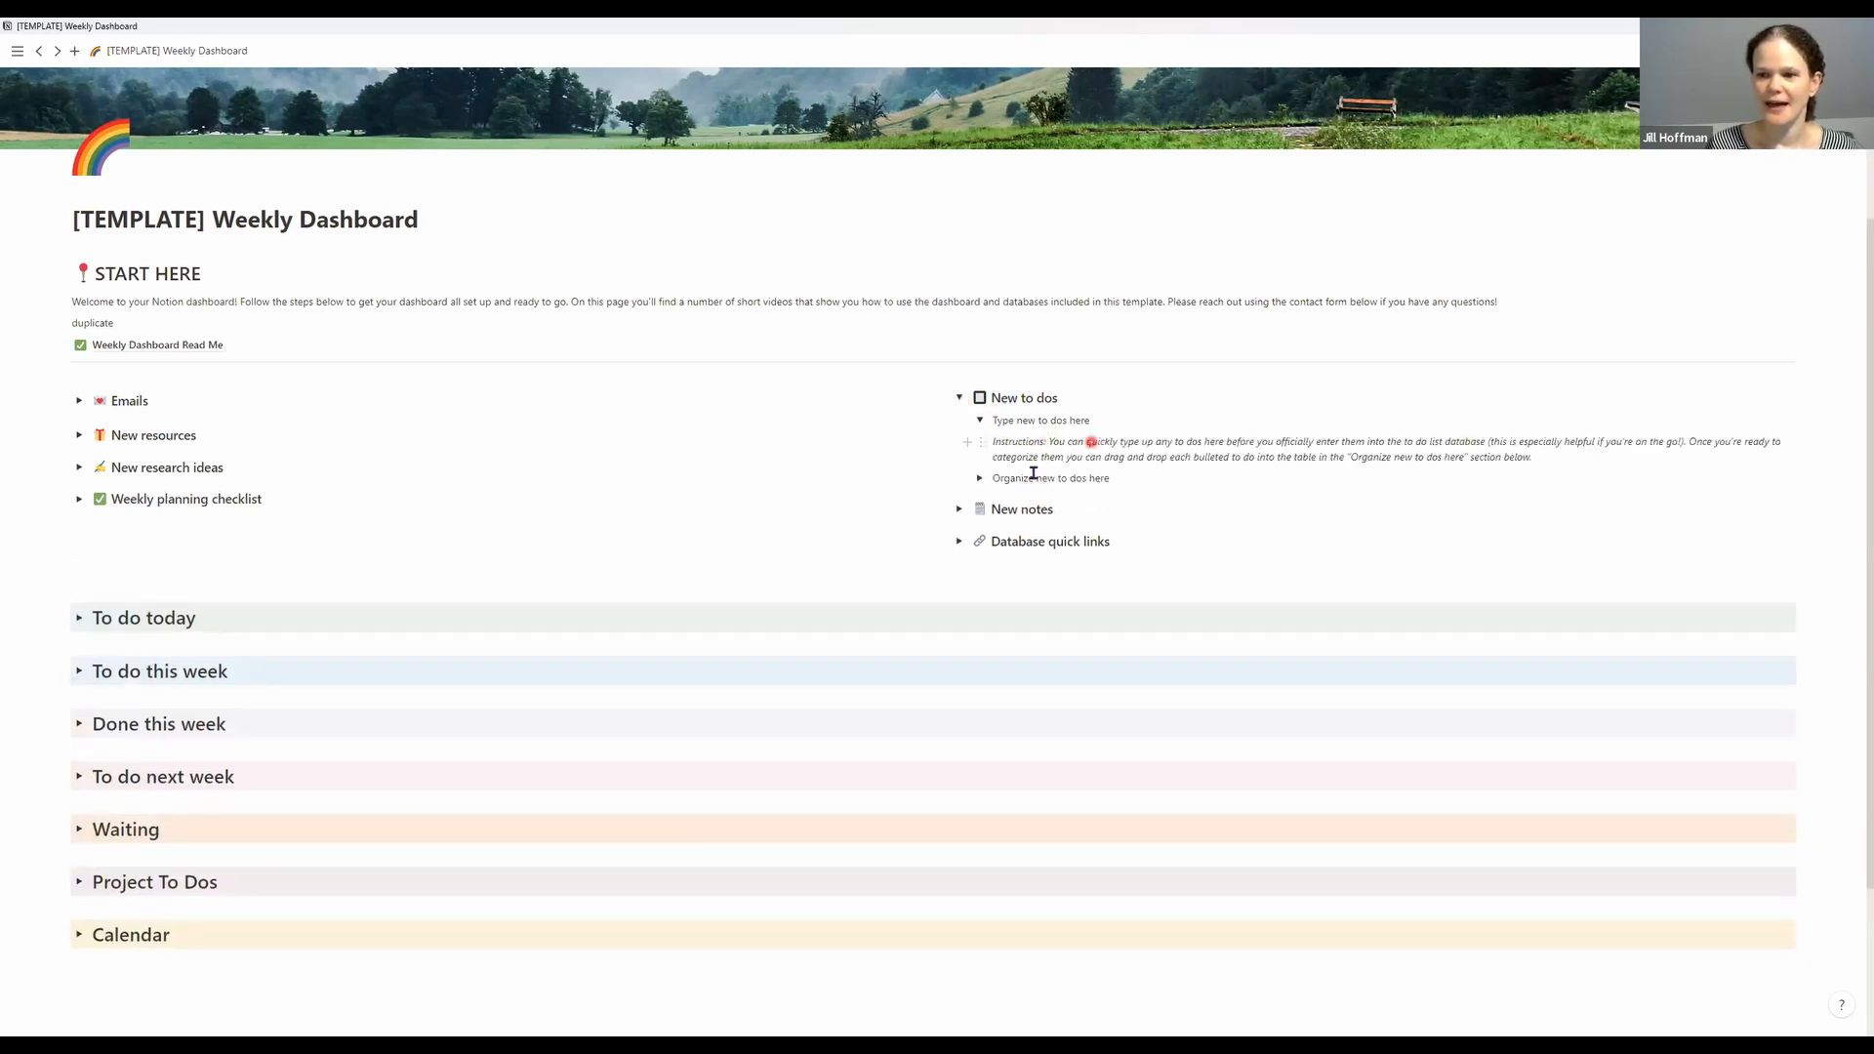
pyautogui.click(979, 477)
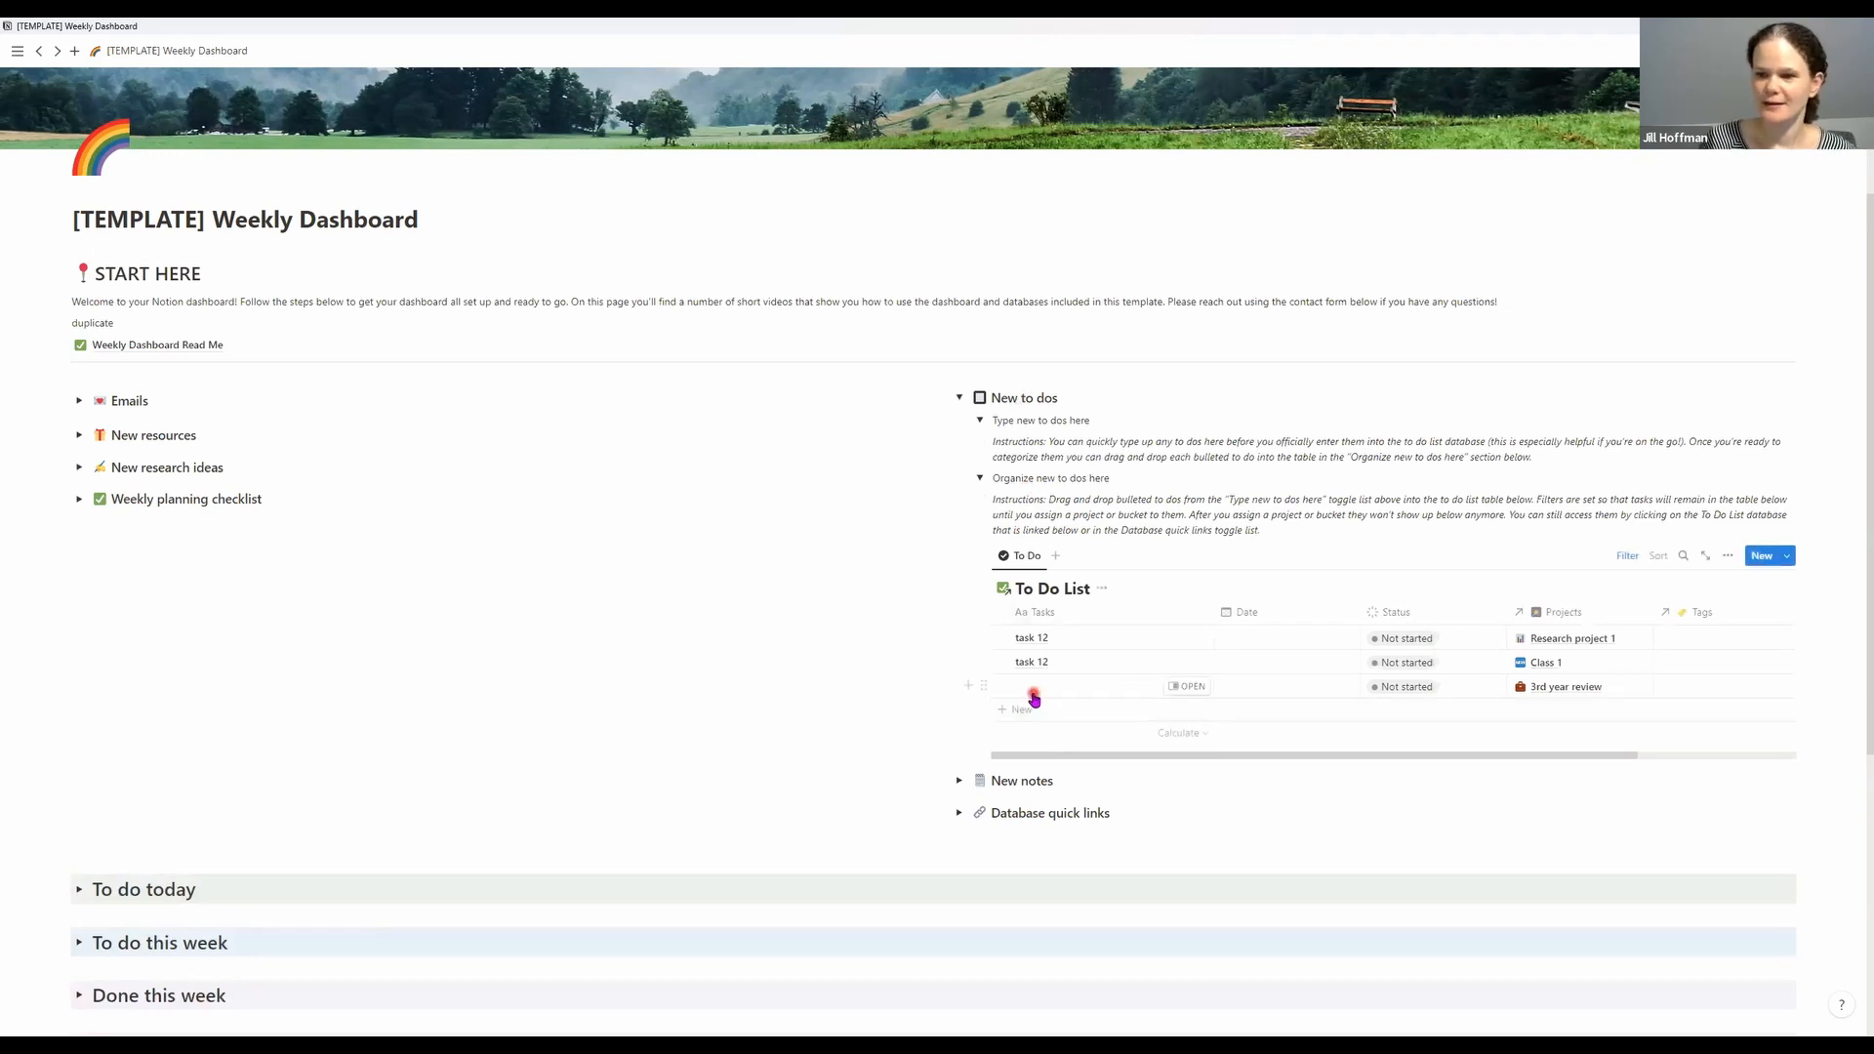
pyautogui.click(1553, 457)
pyautogui.click(1755, 493)
pyautogui.press('Return')
pyautogui.write('new task')
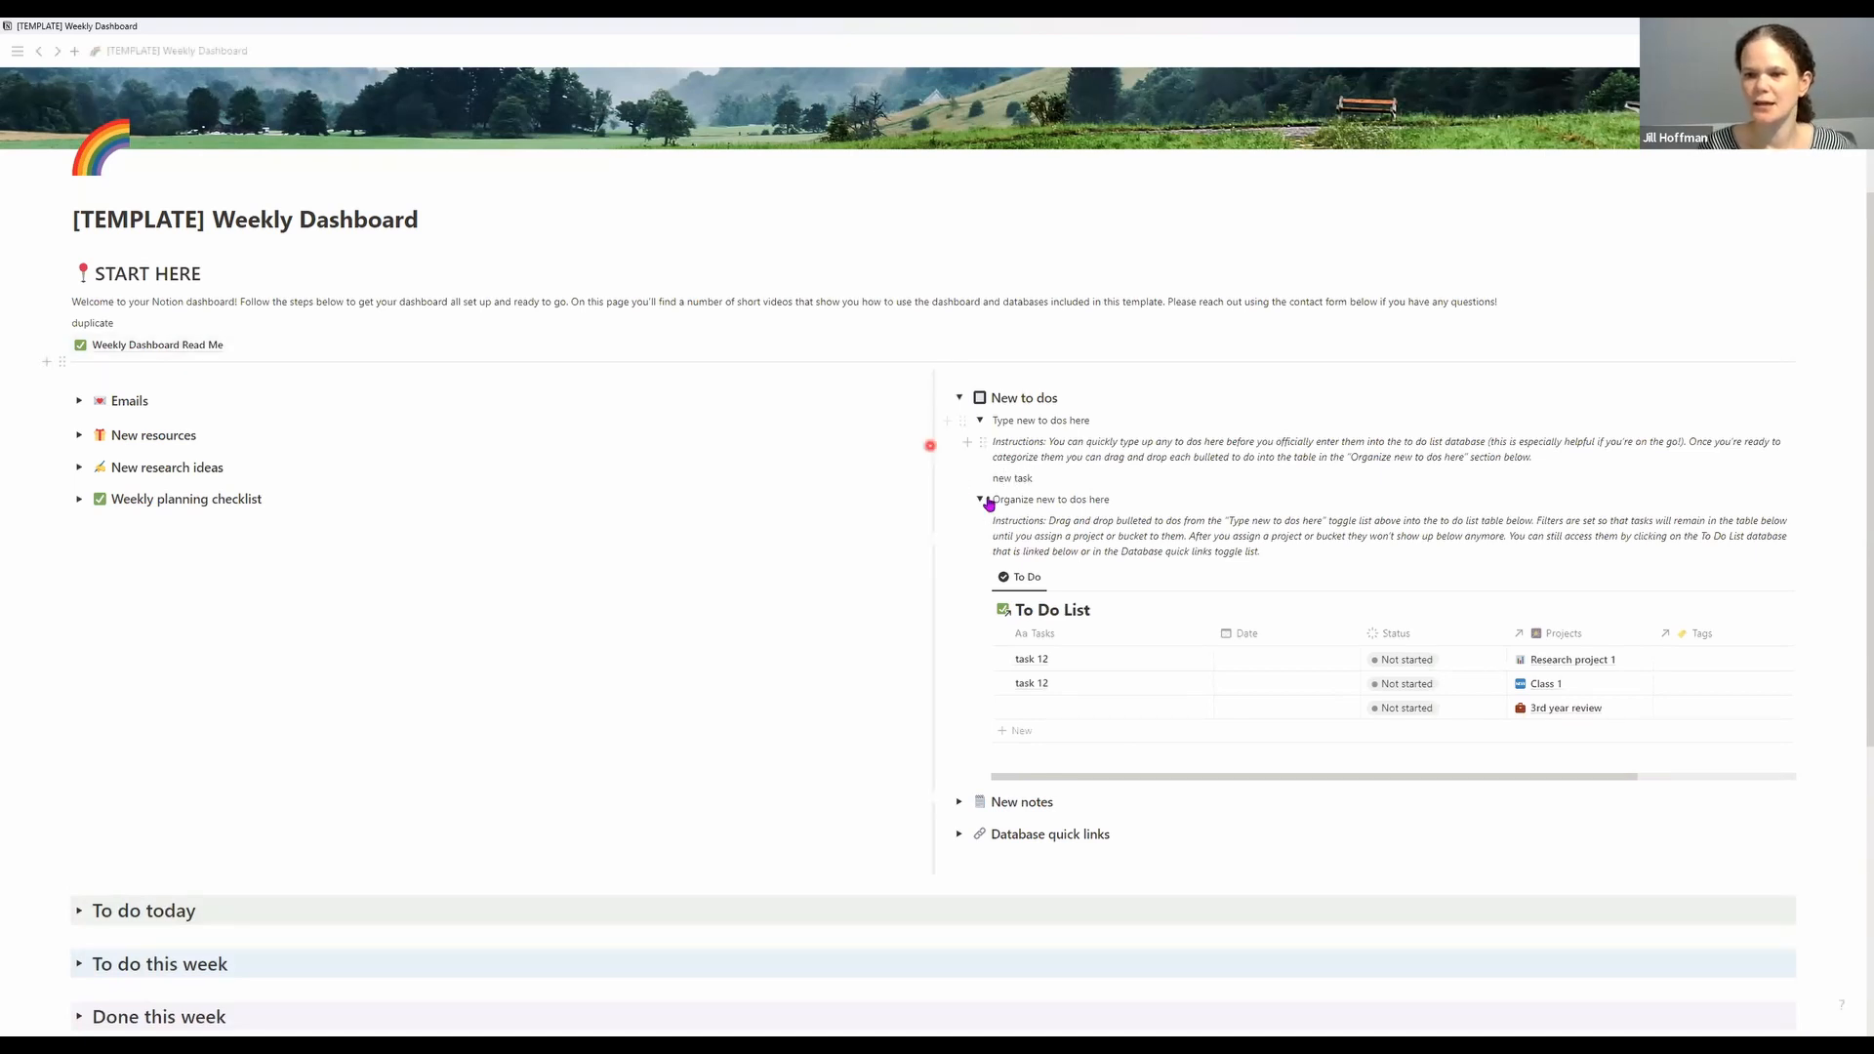
# Move "new task" into the To Do List table, view the table's remaining columns and collapse New to dos
pyautogui.moveTo(984, 478); pyautogui.dragTo(1044, 697)
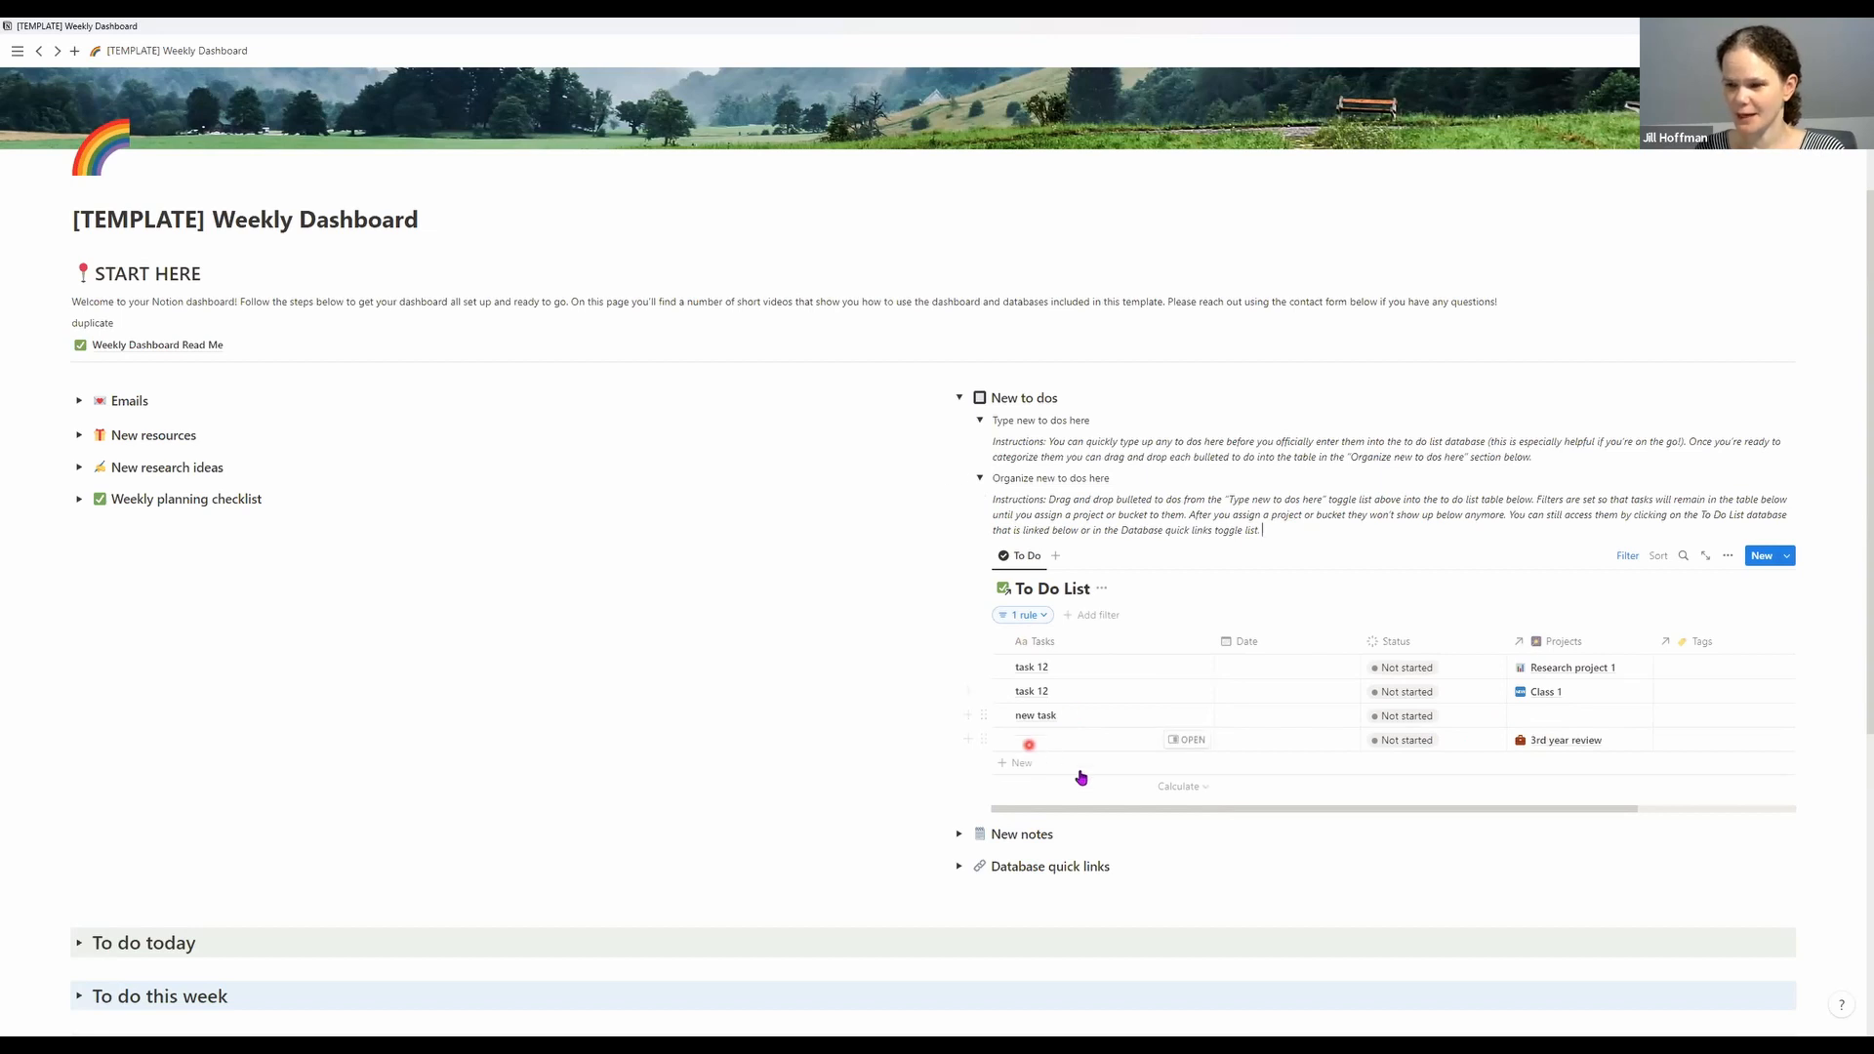
pyautogui.moveTo(1616, 810); pyautogui.dragTo(1828, 811)
pyautogui.click(1631, 809)
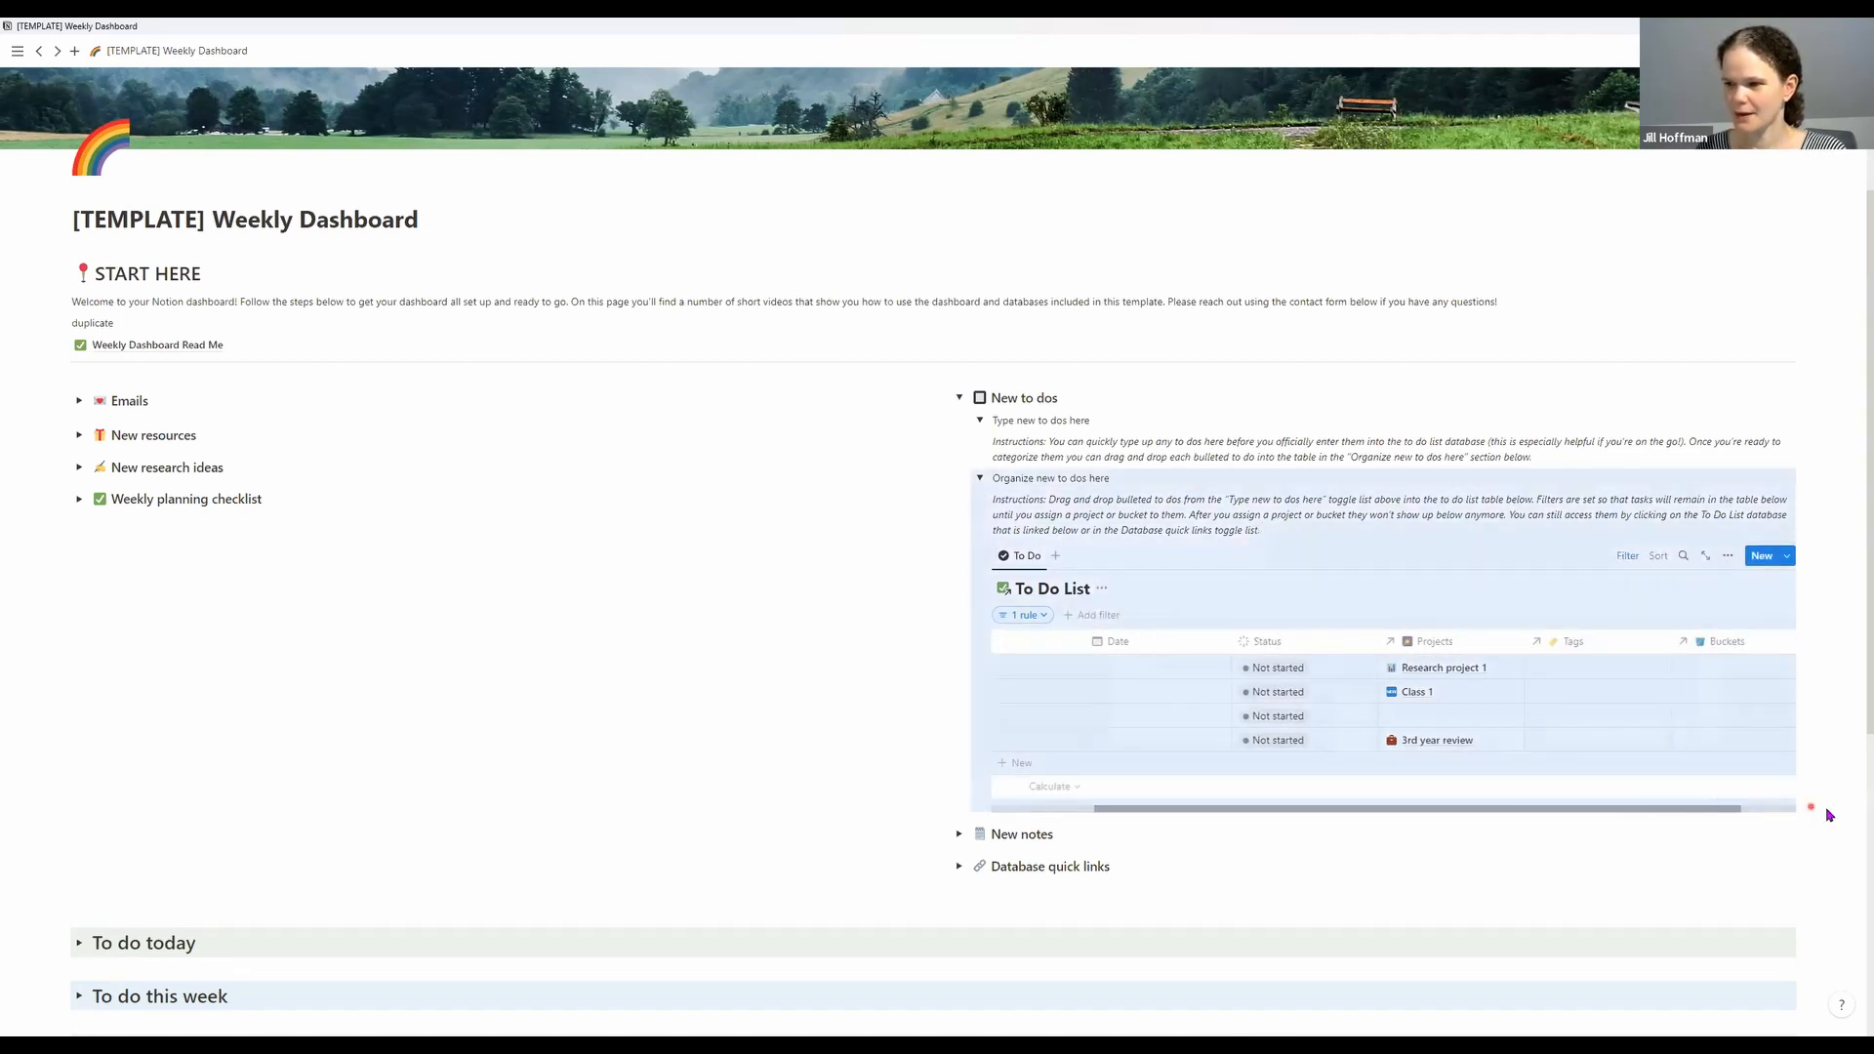
pyautogui.moveTo(1643, 811); pyautogui.dragTo(1435, 824)
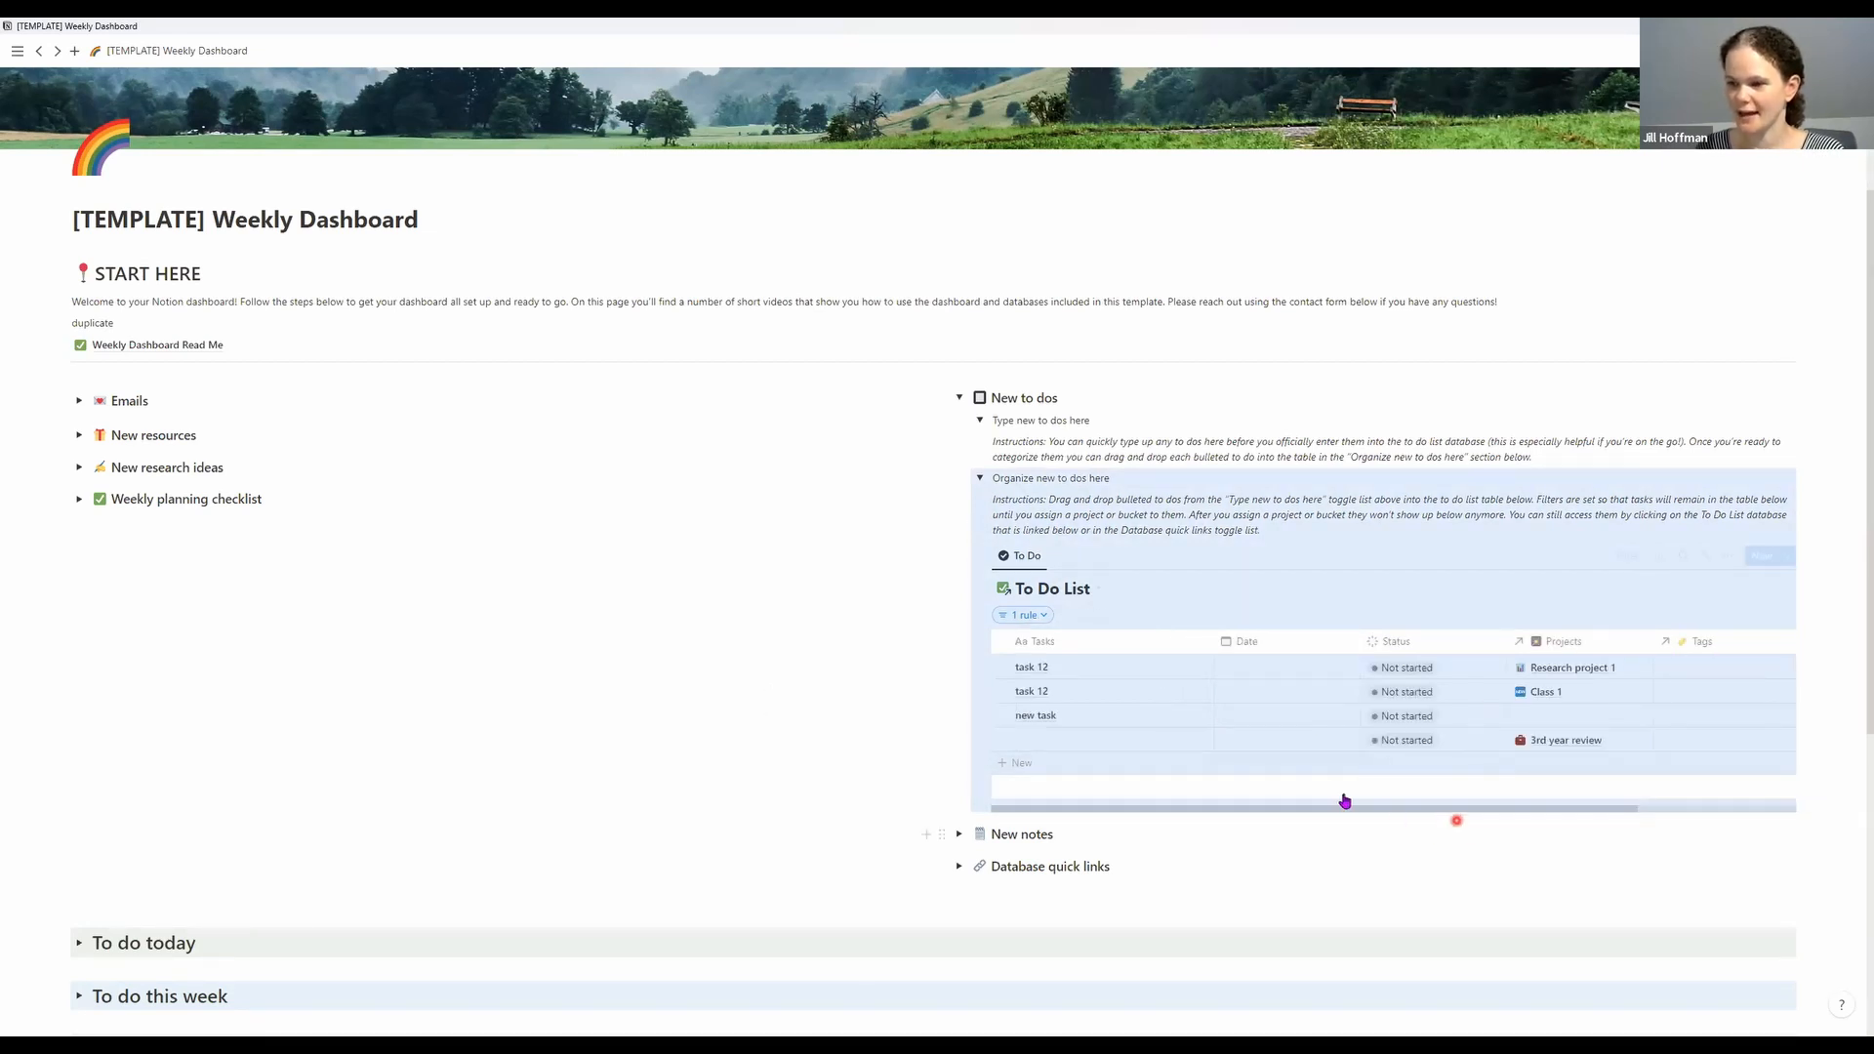
pyautogui.click(1571, 607)
pyautogui.moveTo(1575, 810); pyautogui.dragTo(1560, 849)
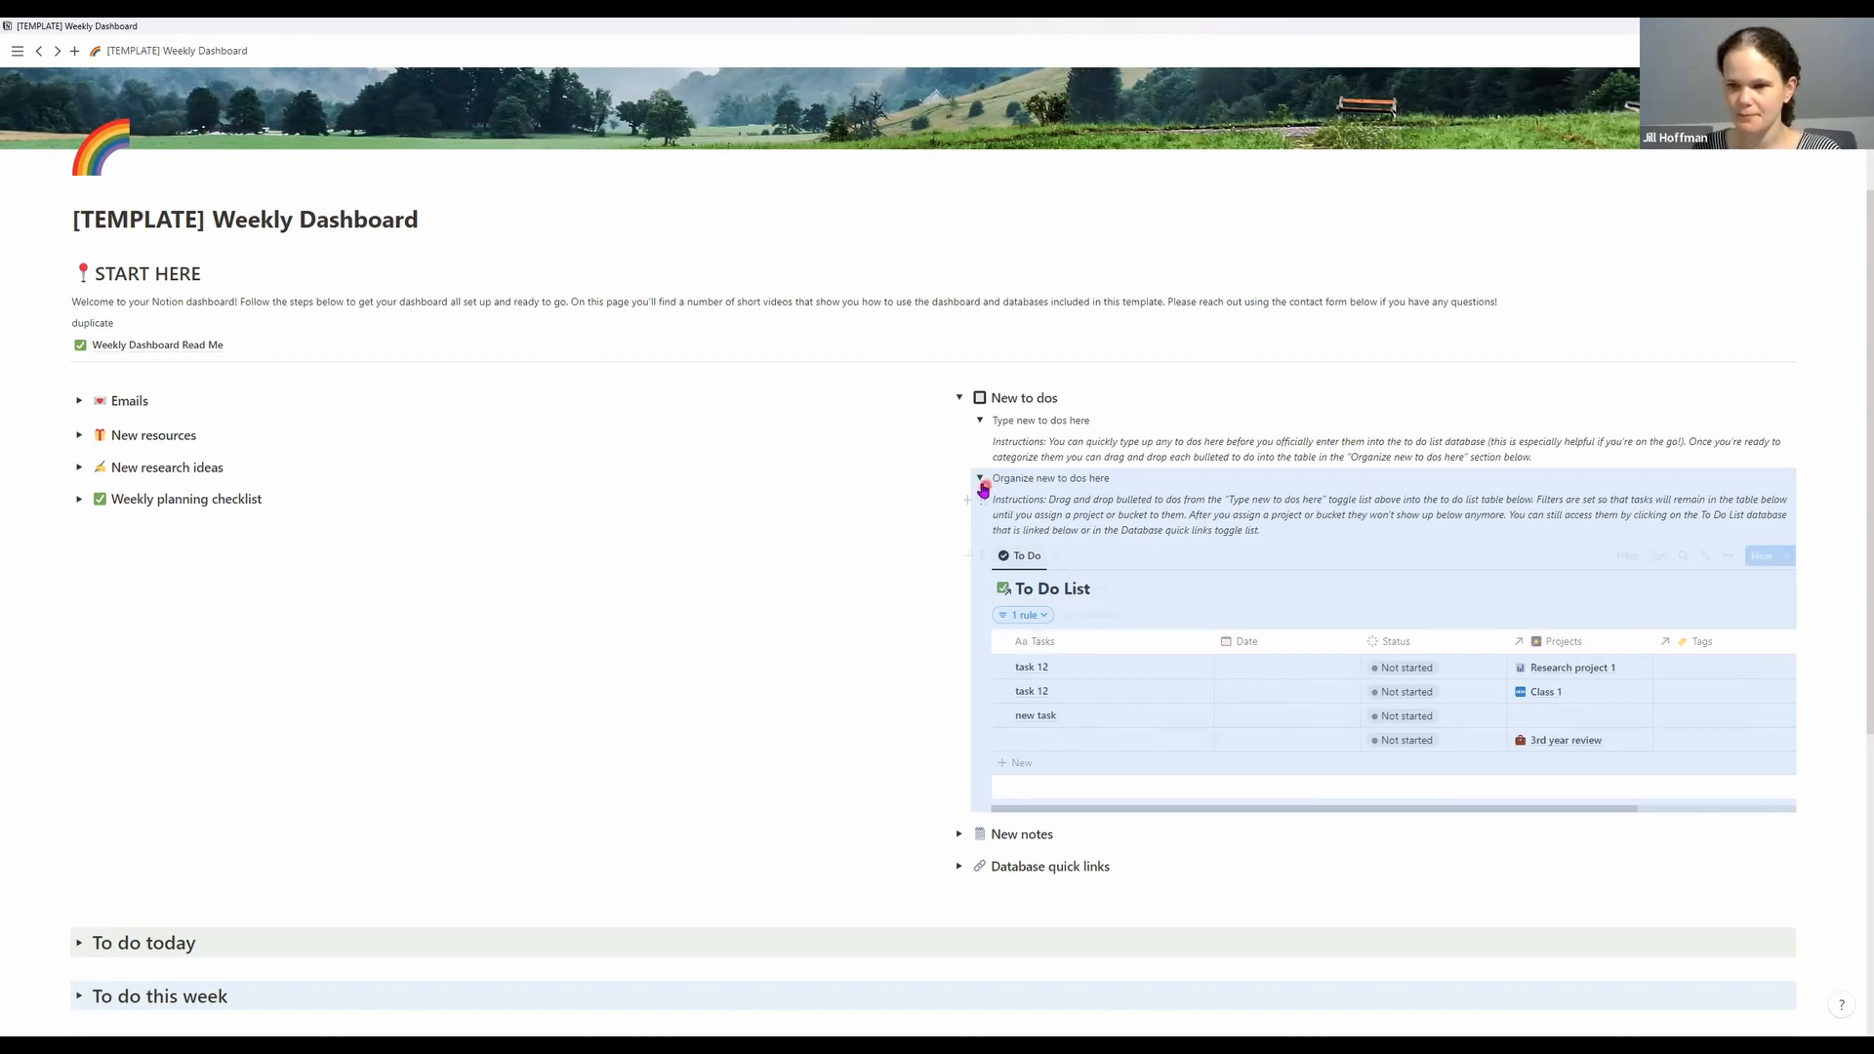
pyautogui.click(959, 397)
# View the note templates in New notes and the links in Database quick links, collapsing both sections again
pyautogui.click(958, 430)
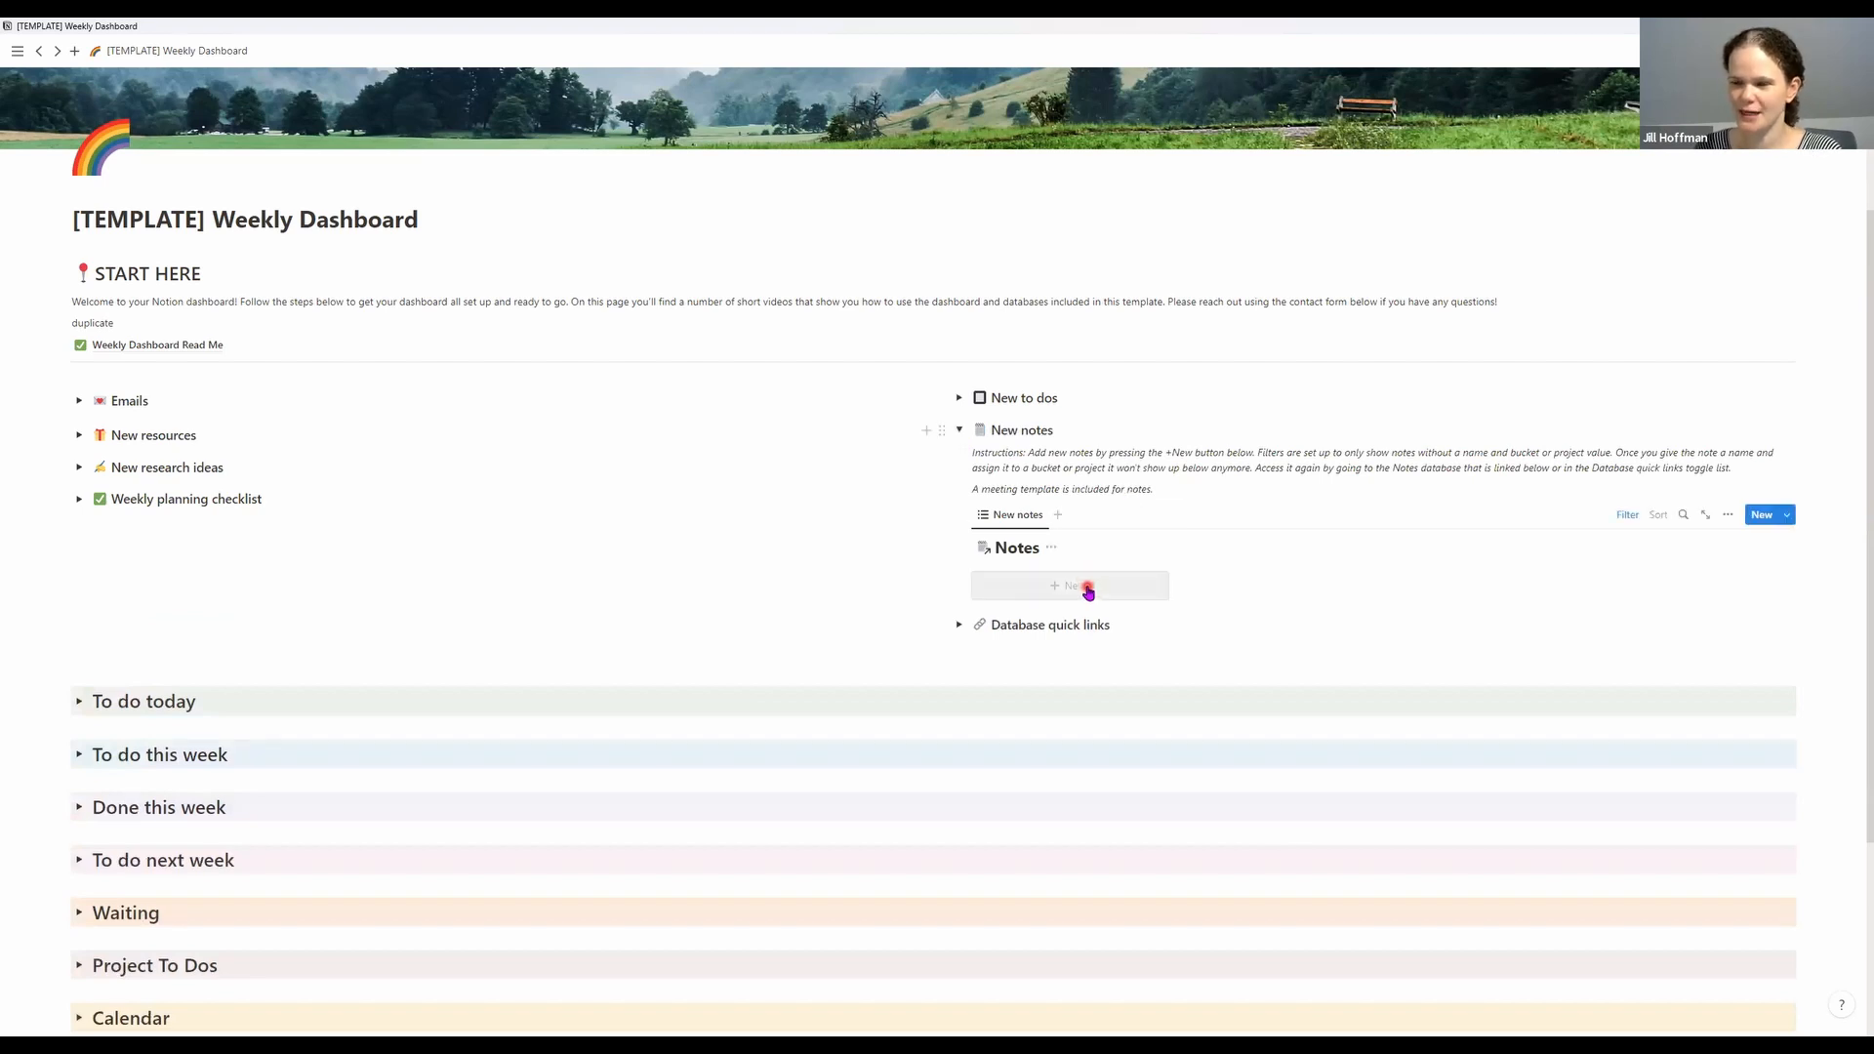
pyautogui.click(1791, 517)
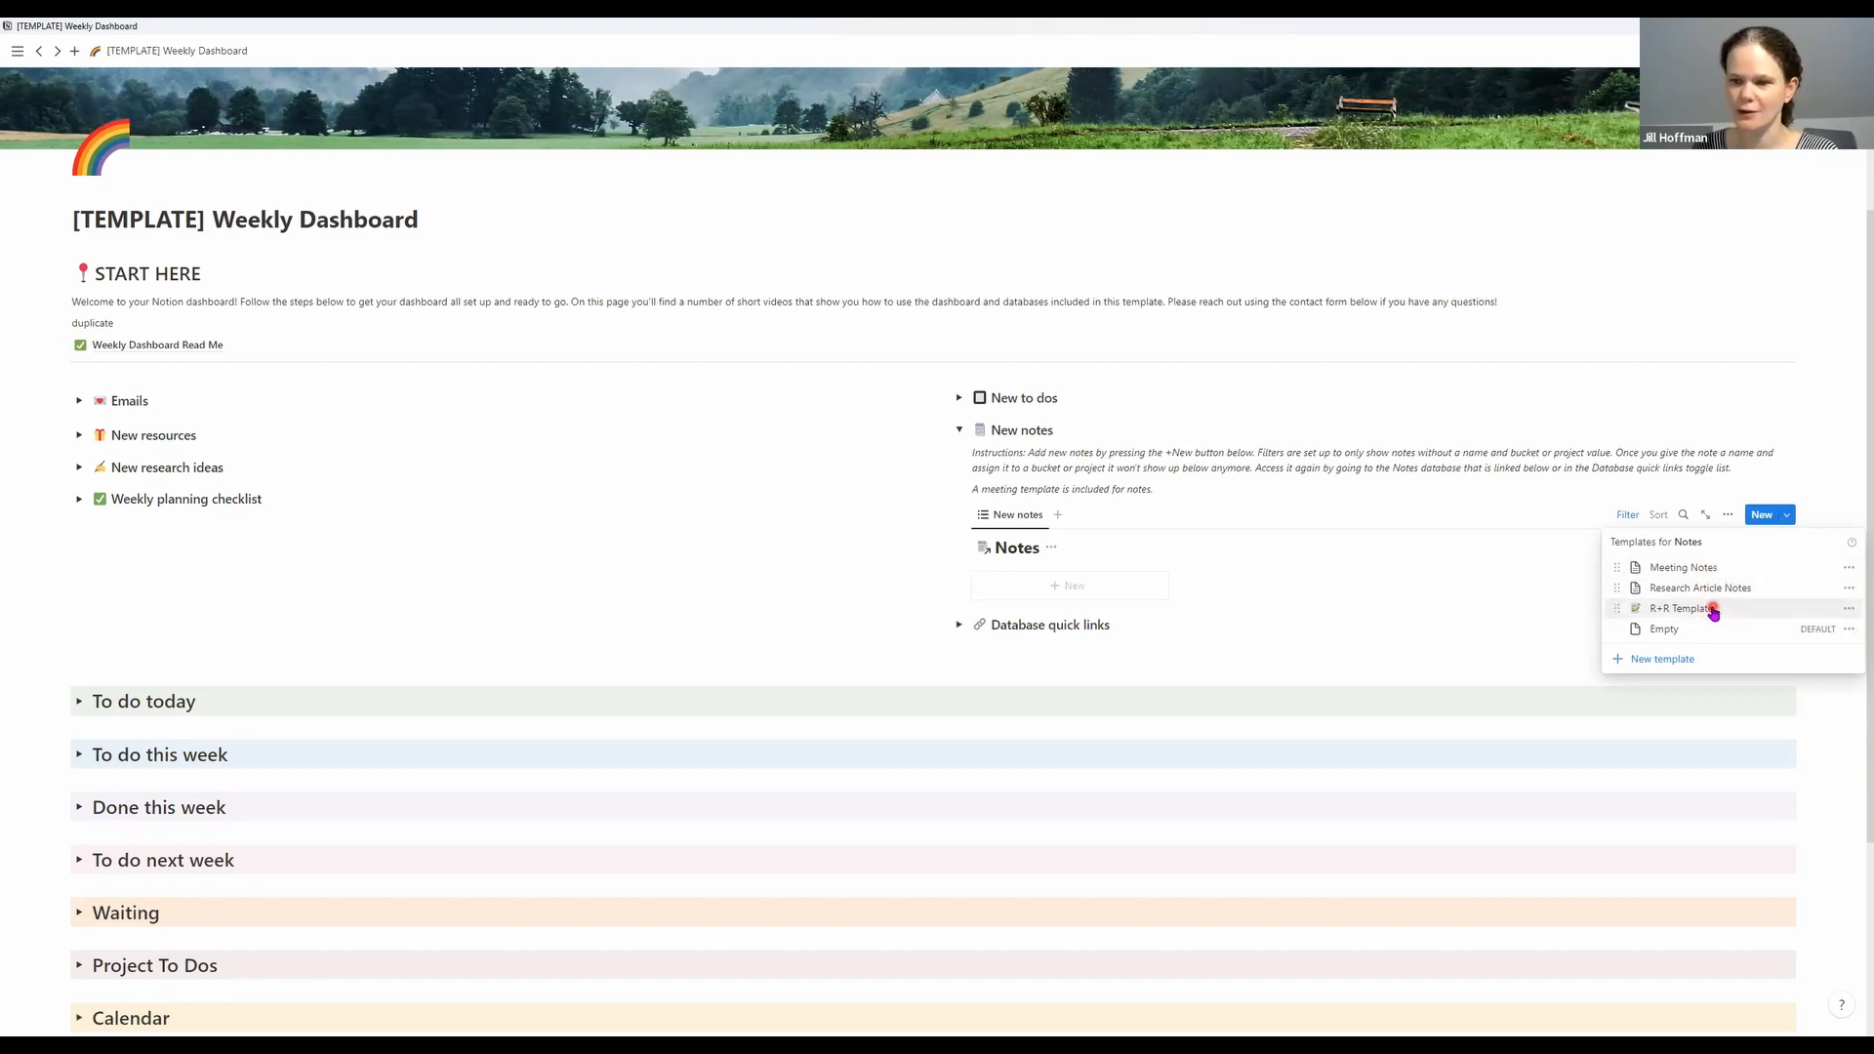
pyautogui.click(958, 429)
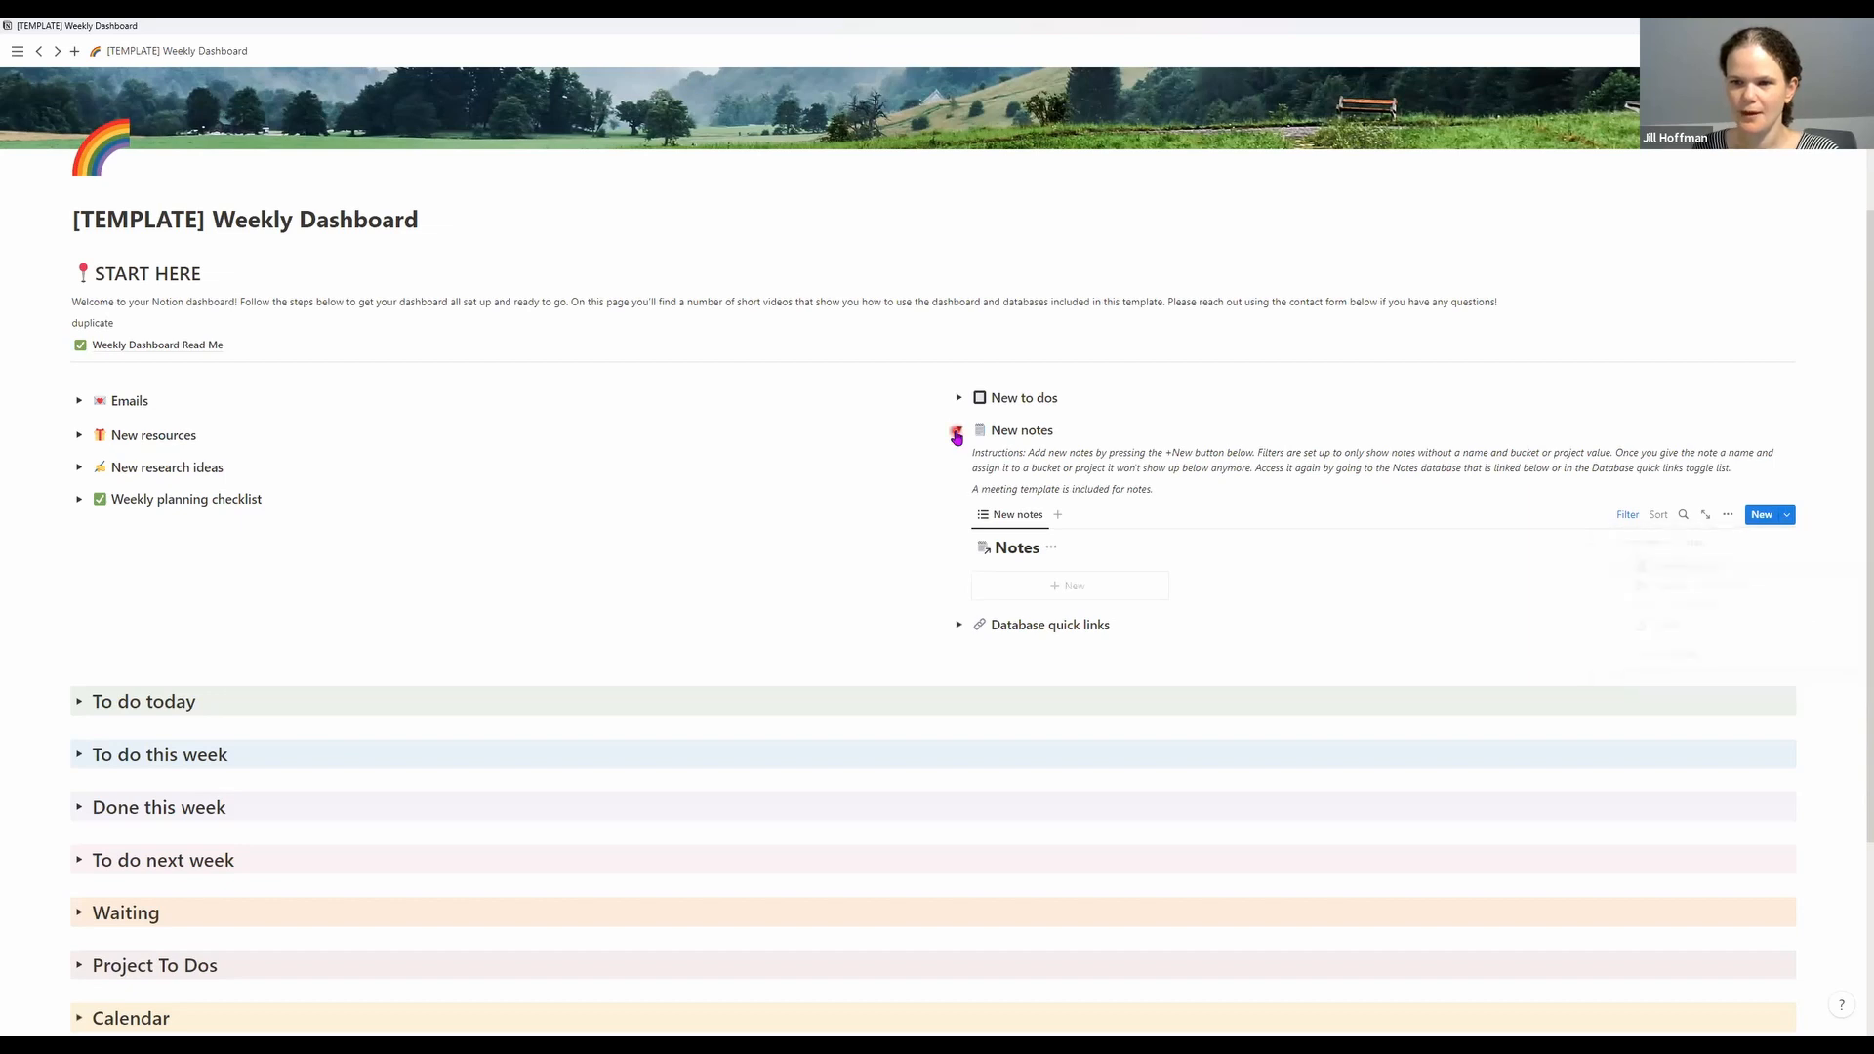
pyautogui.click(958, 430)
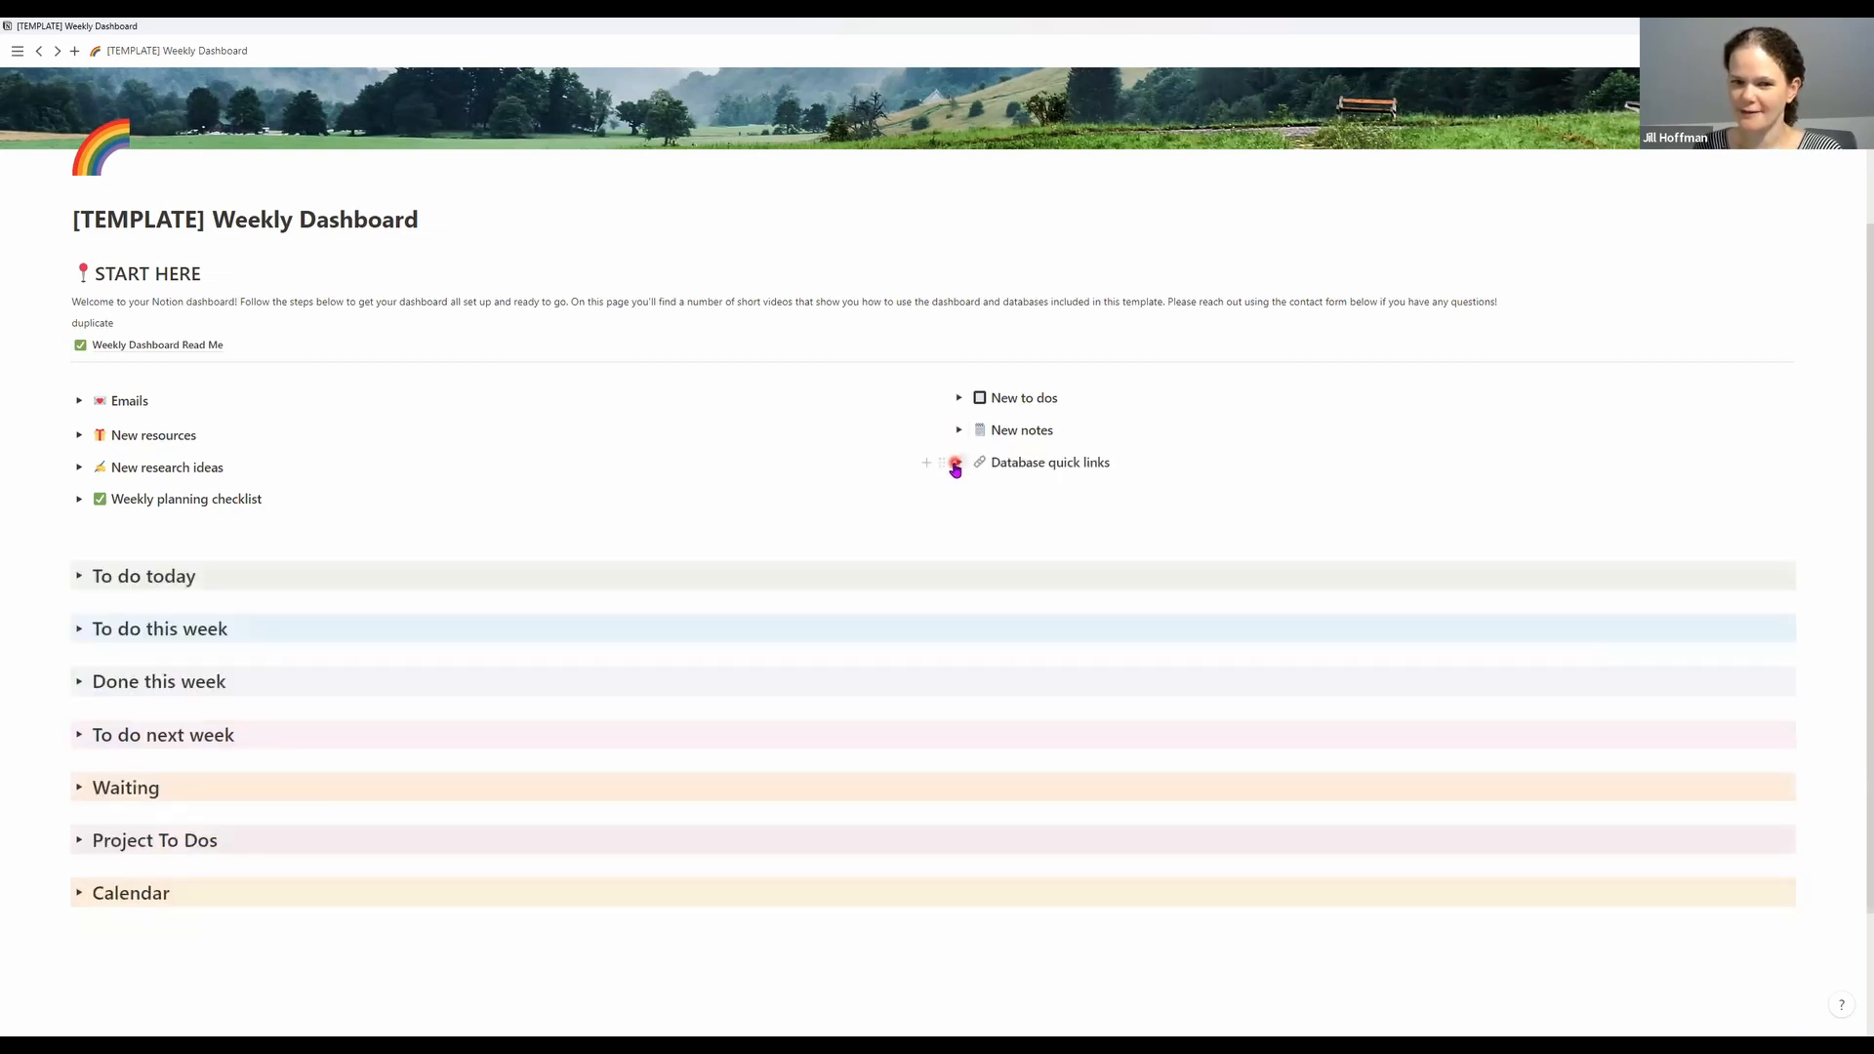
pyautogui.click(958, 461)
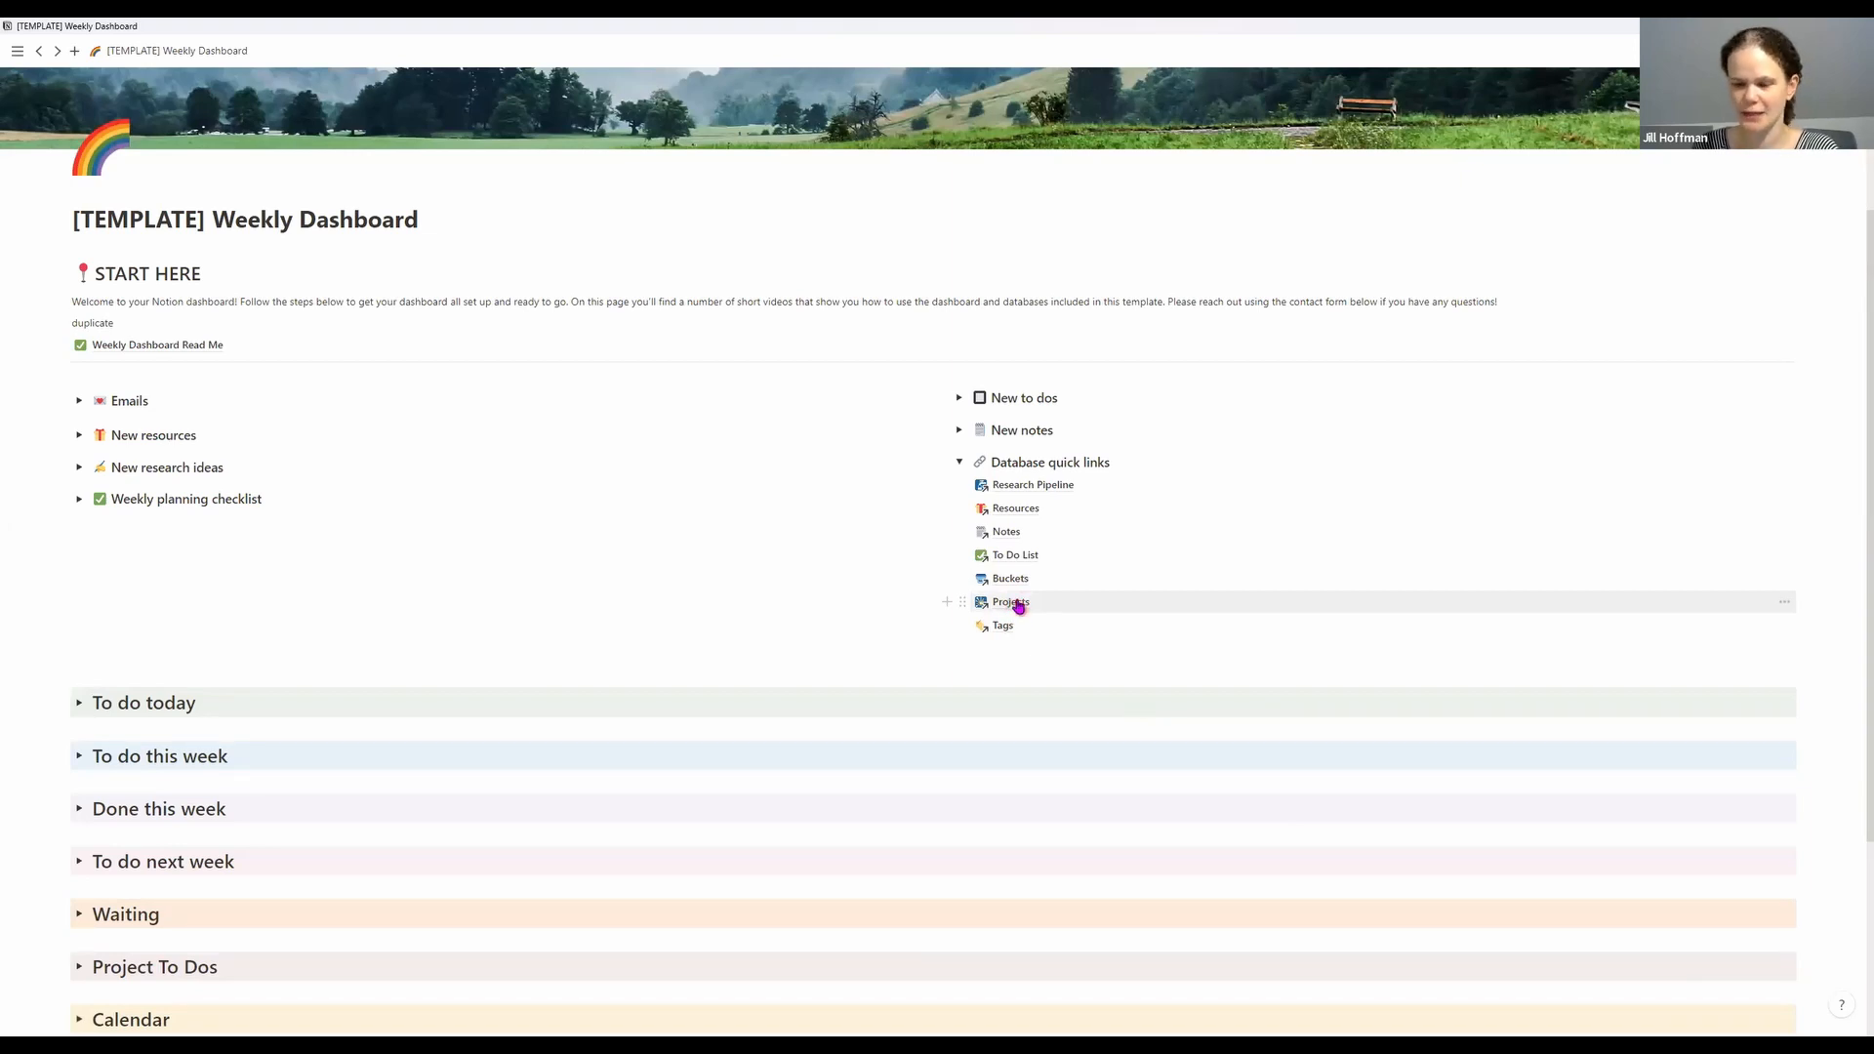
pyautogui.click(960, 462)
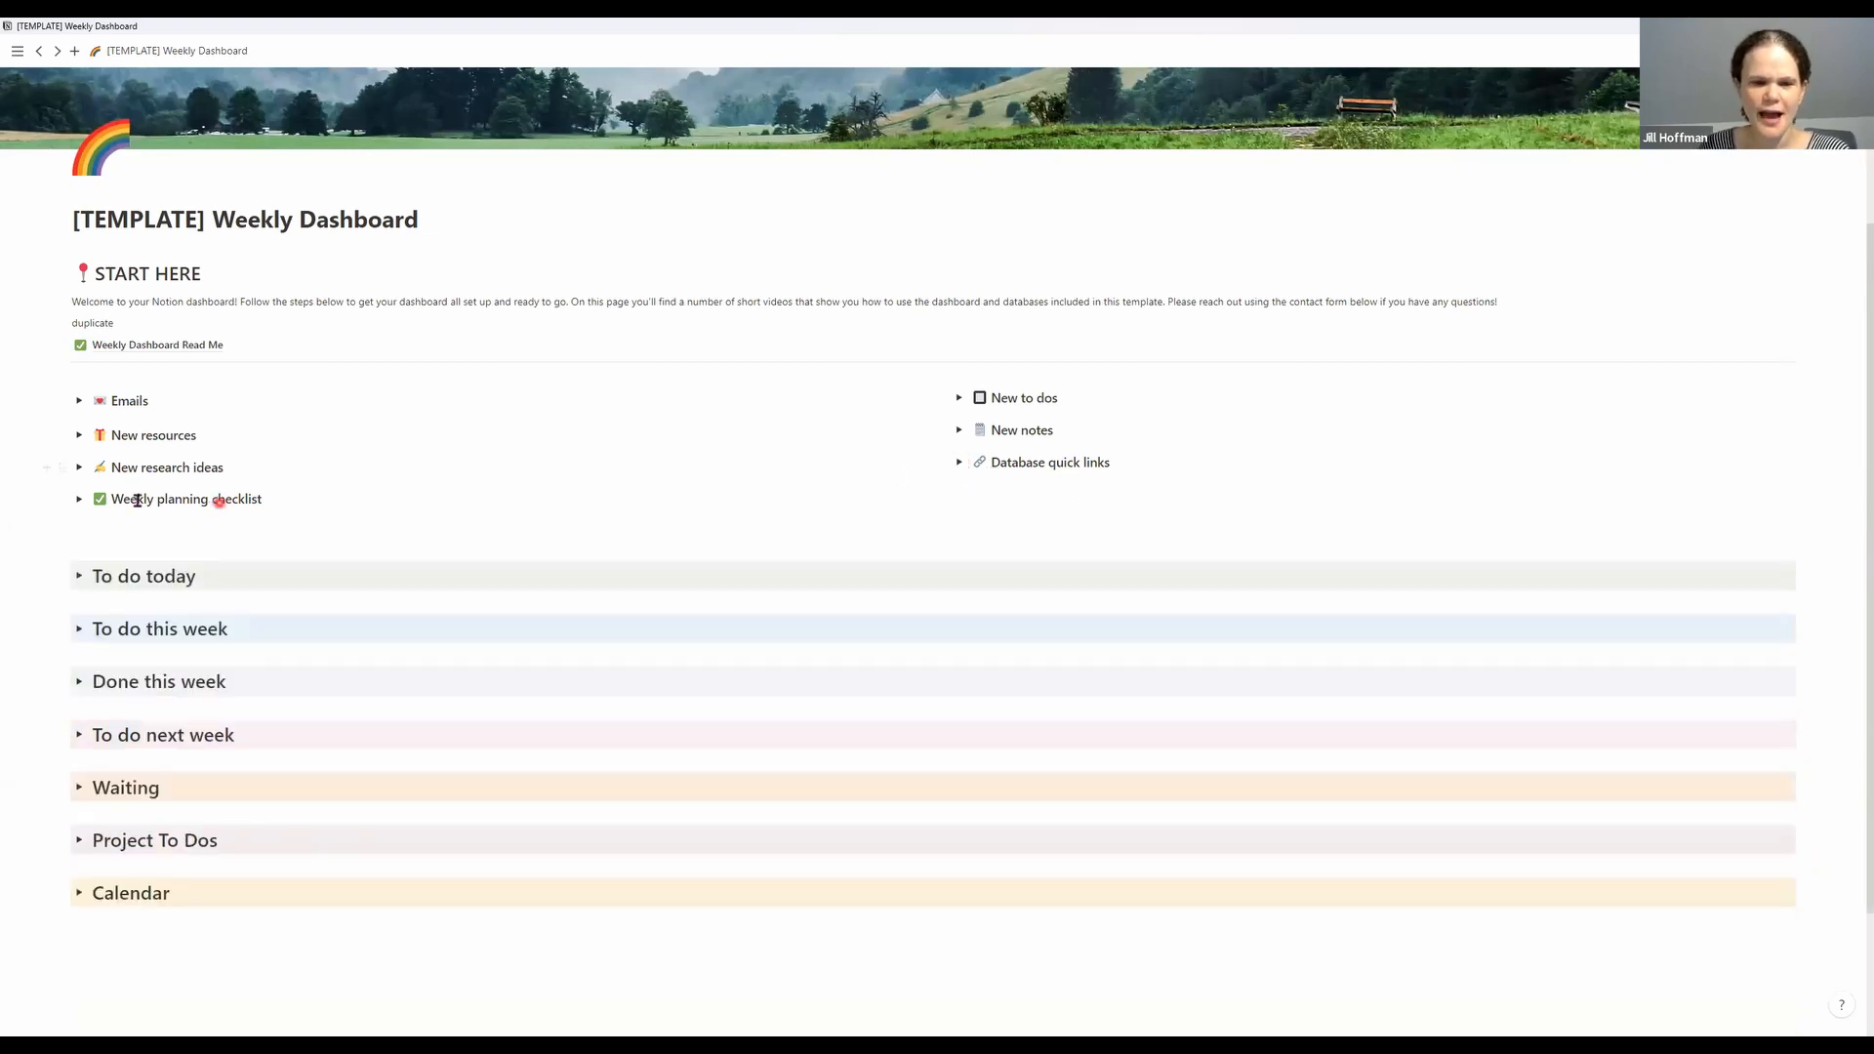
# Expand the Weekly planning checklist and examine the checkboxes under its first review item, collapsing that item again
pyautogui.click(80, 499)
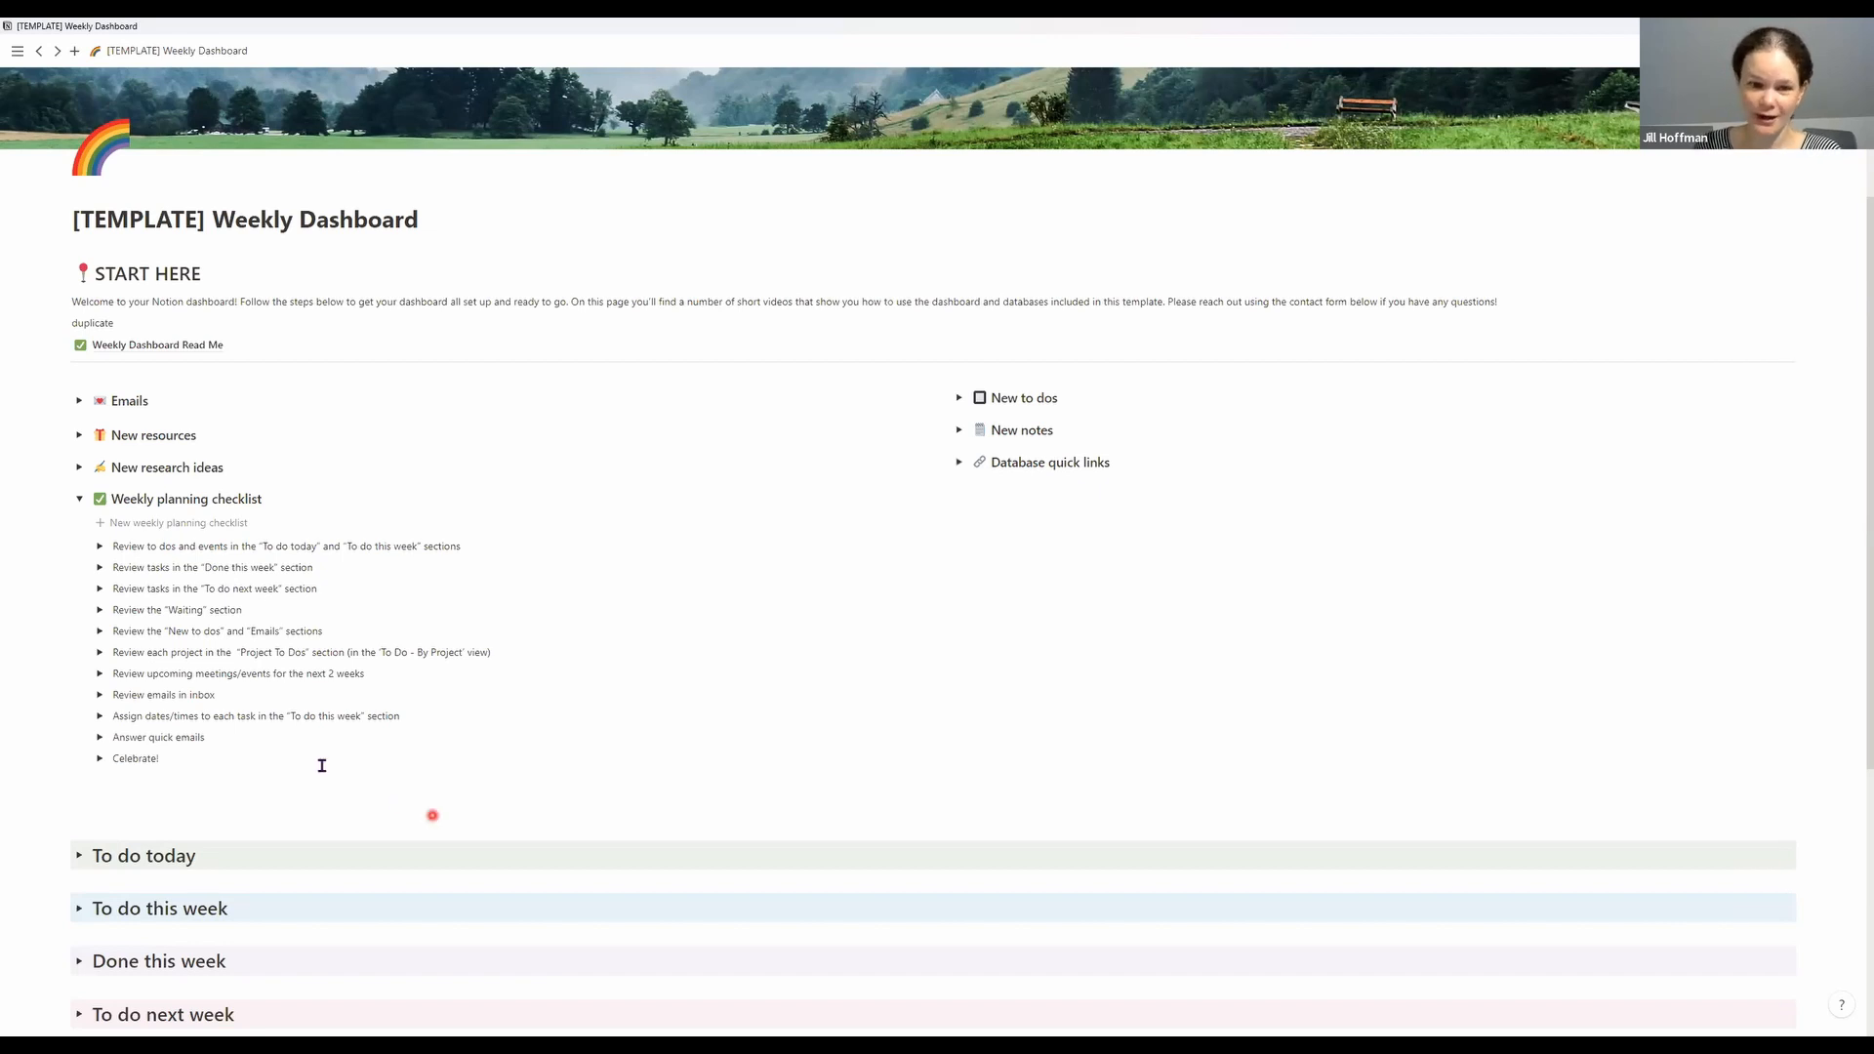
pyautogui.click(99, 547)
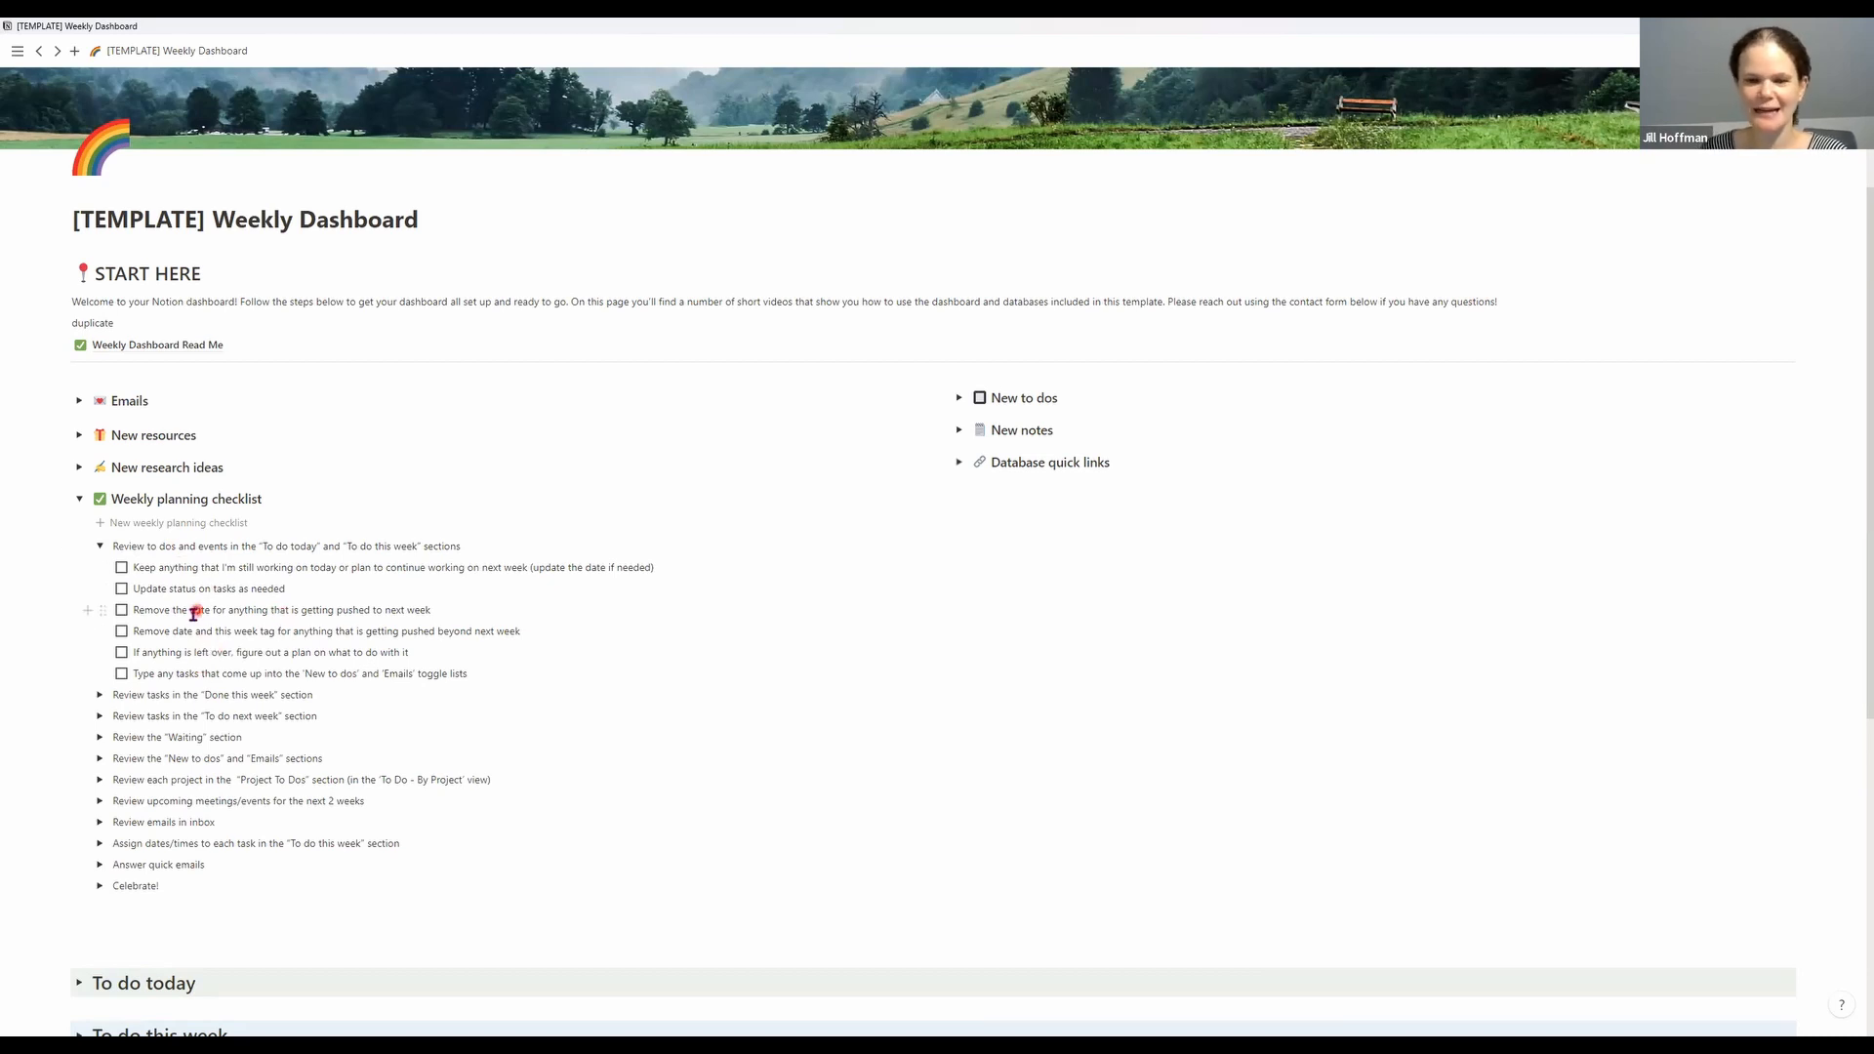
pyautogui.scroll(-1, 195, 610)
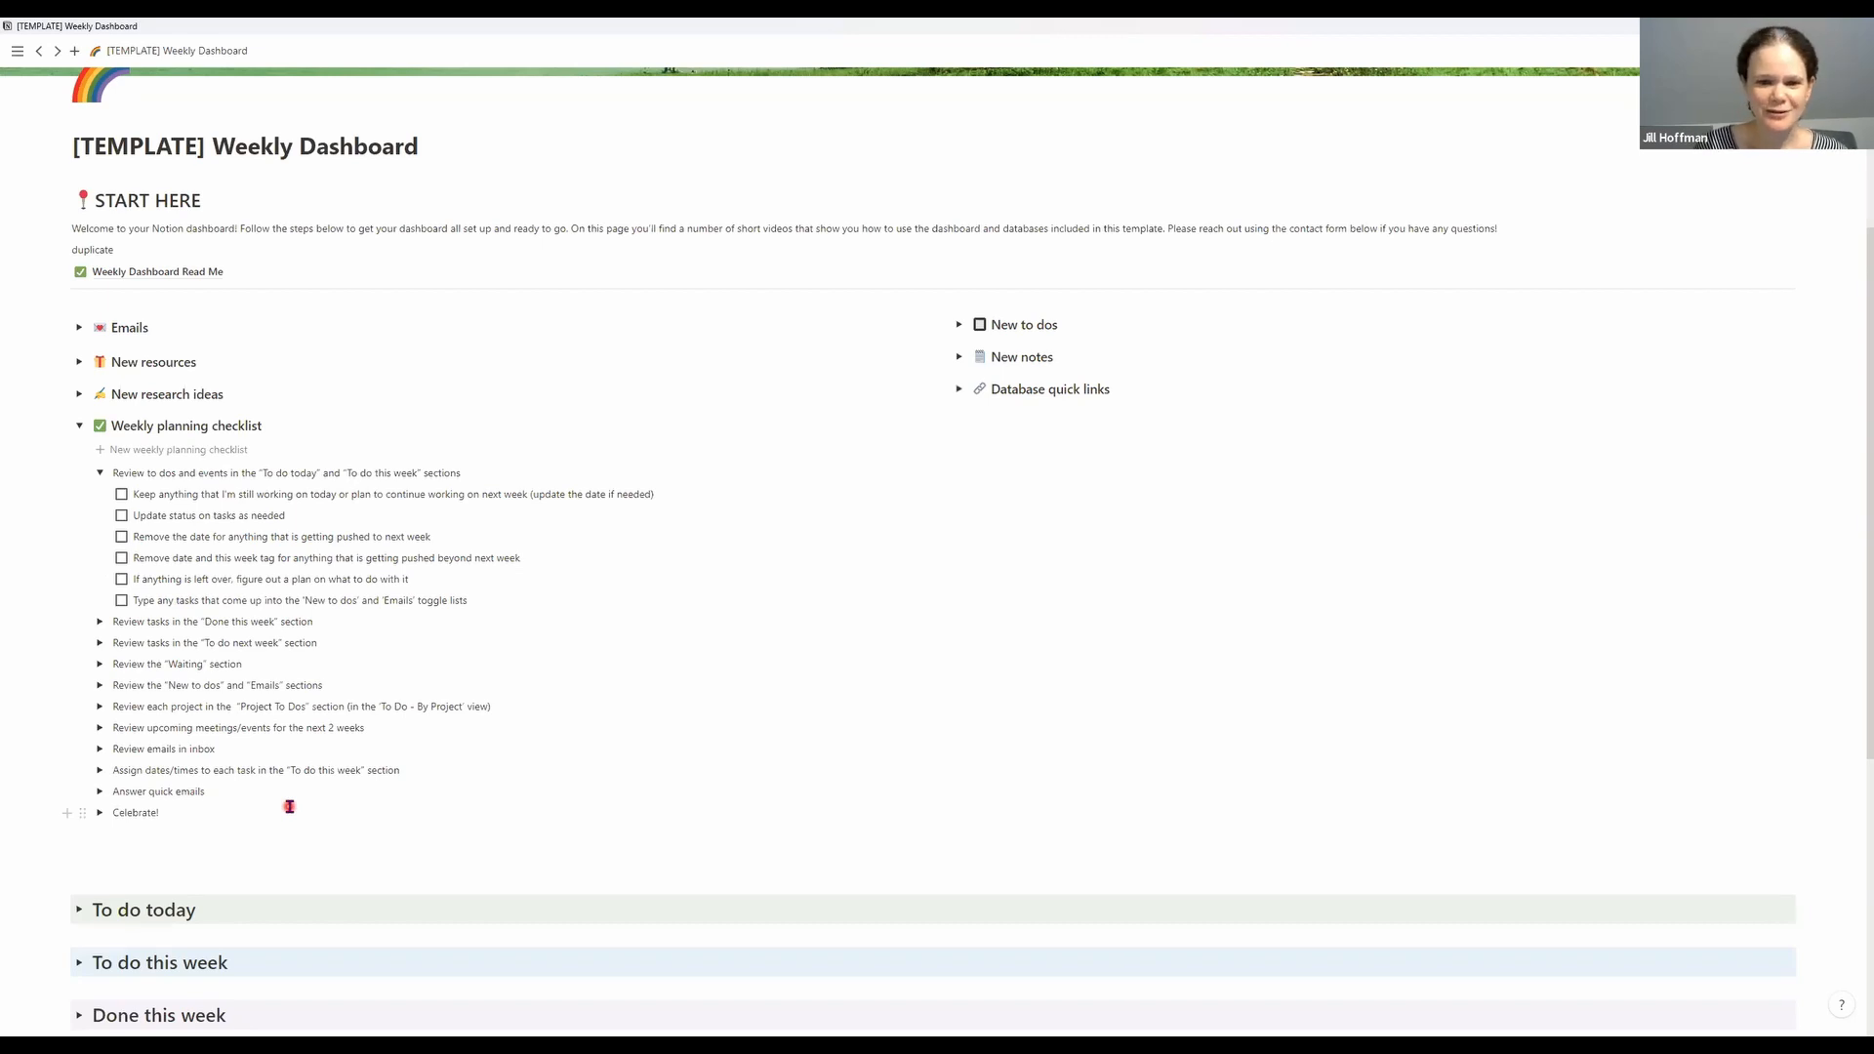
pyautogui.click(100, 477)
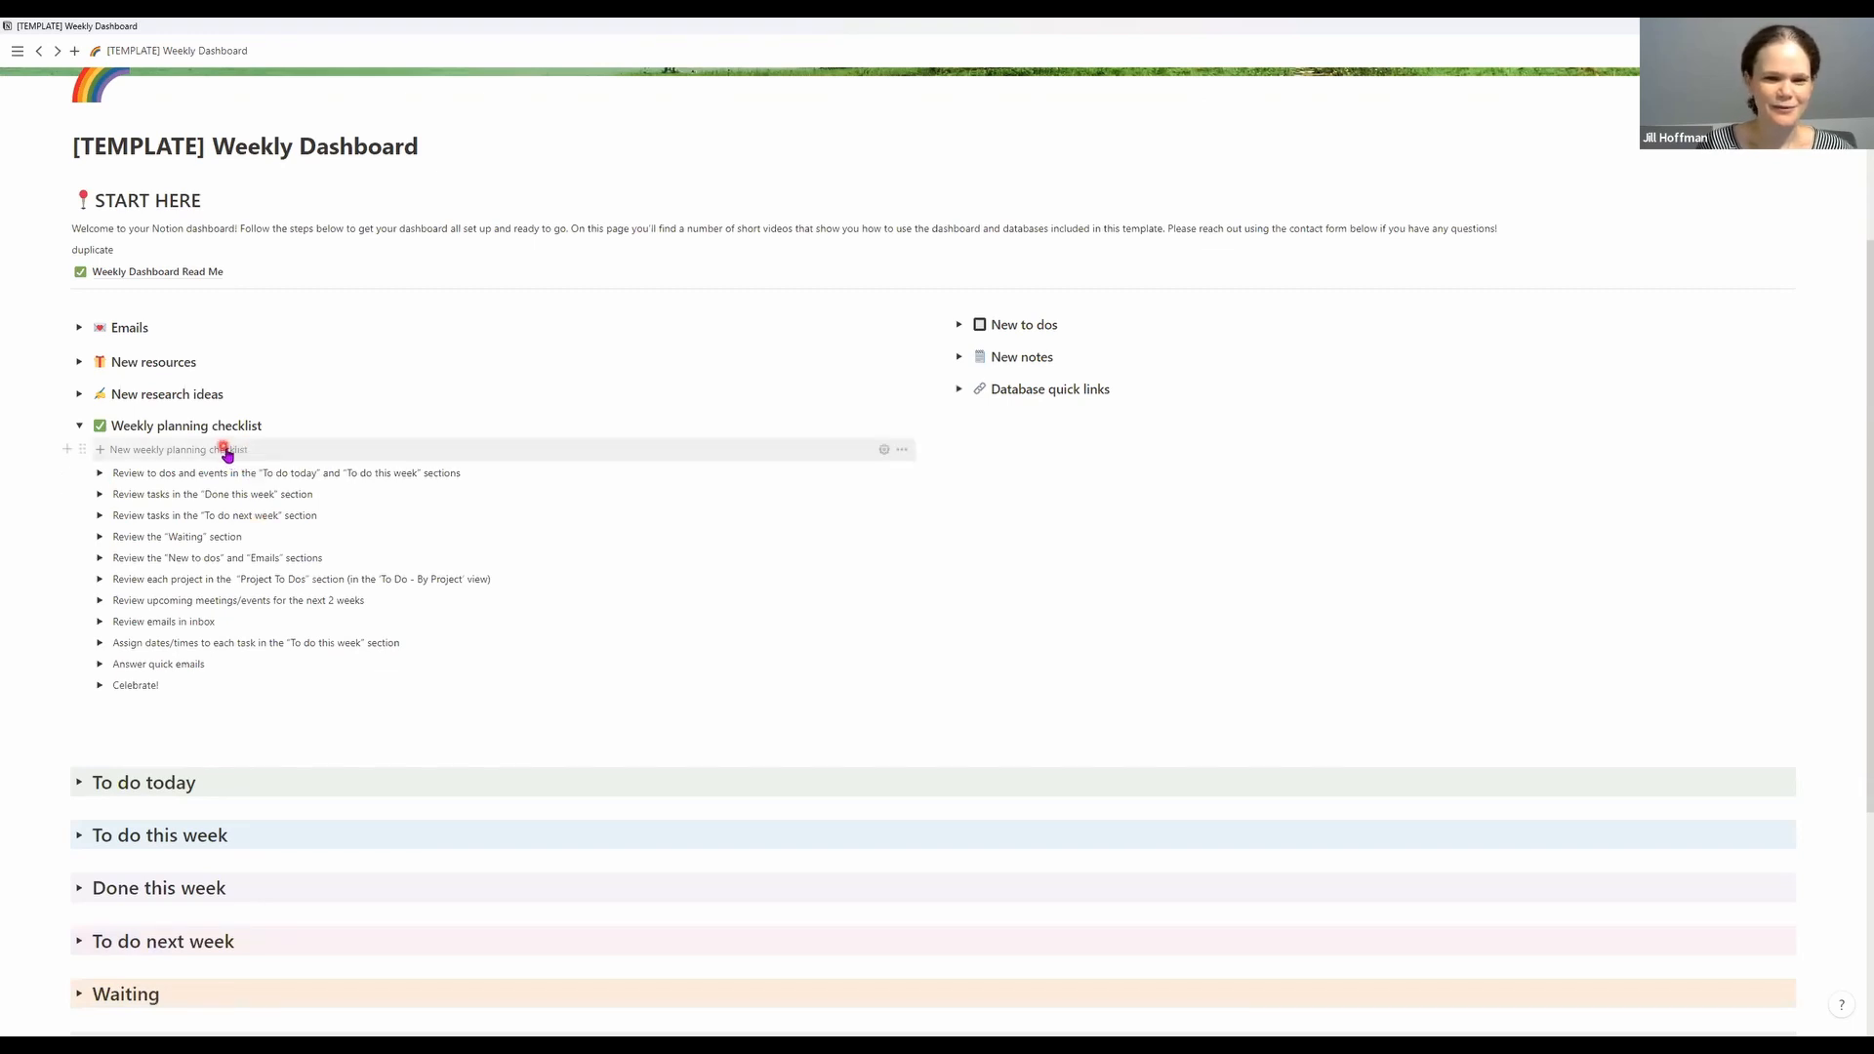
# Try generating a new weekly planning checklist, expand its first review item, and undo the insertion
pyautogui.click(105, 450)
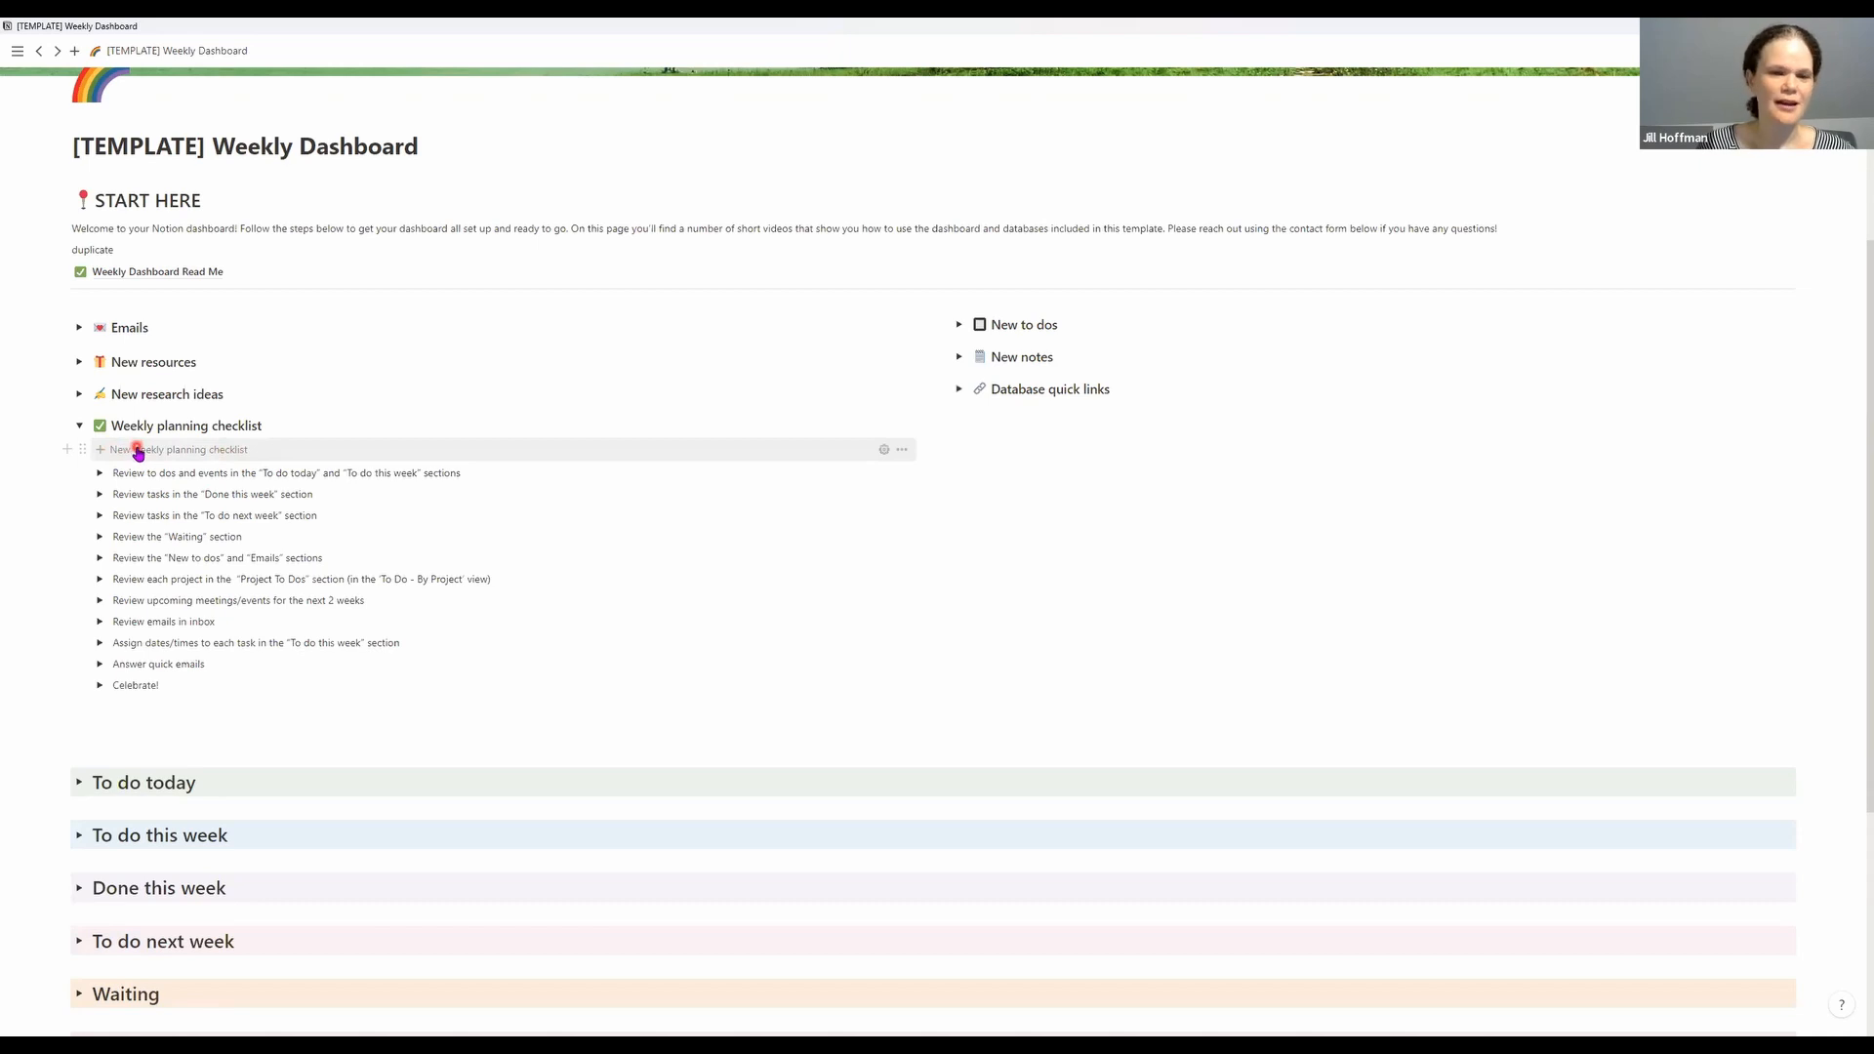
pyautogui.click(139, 451)
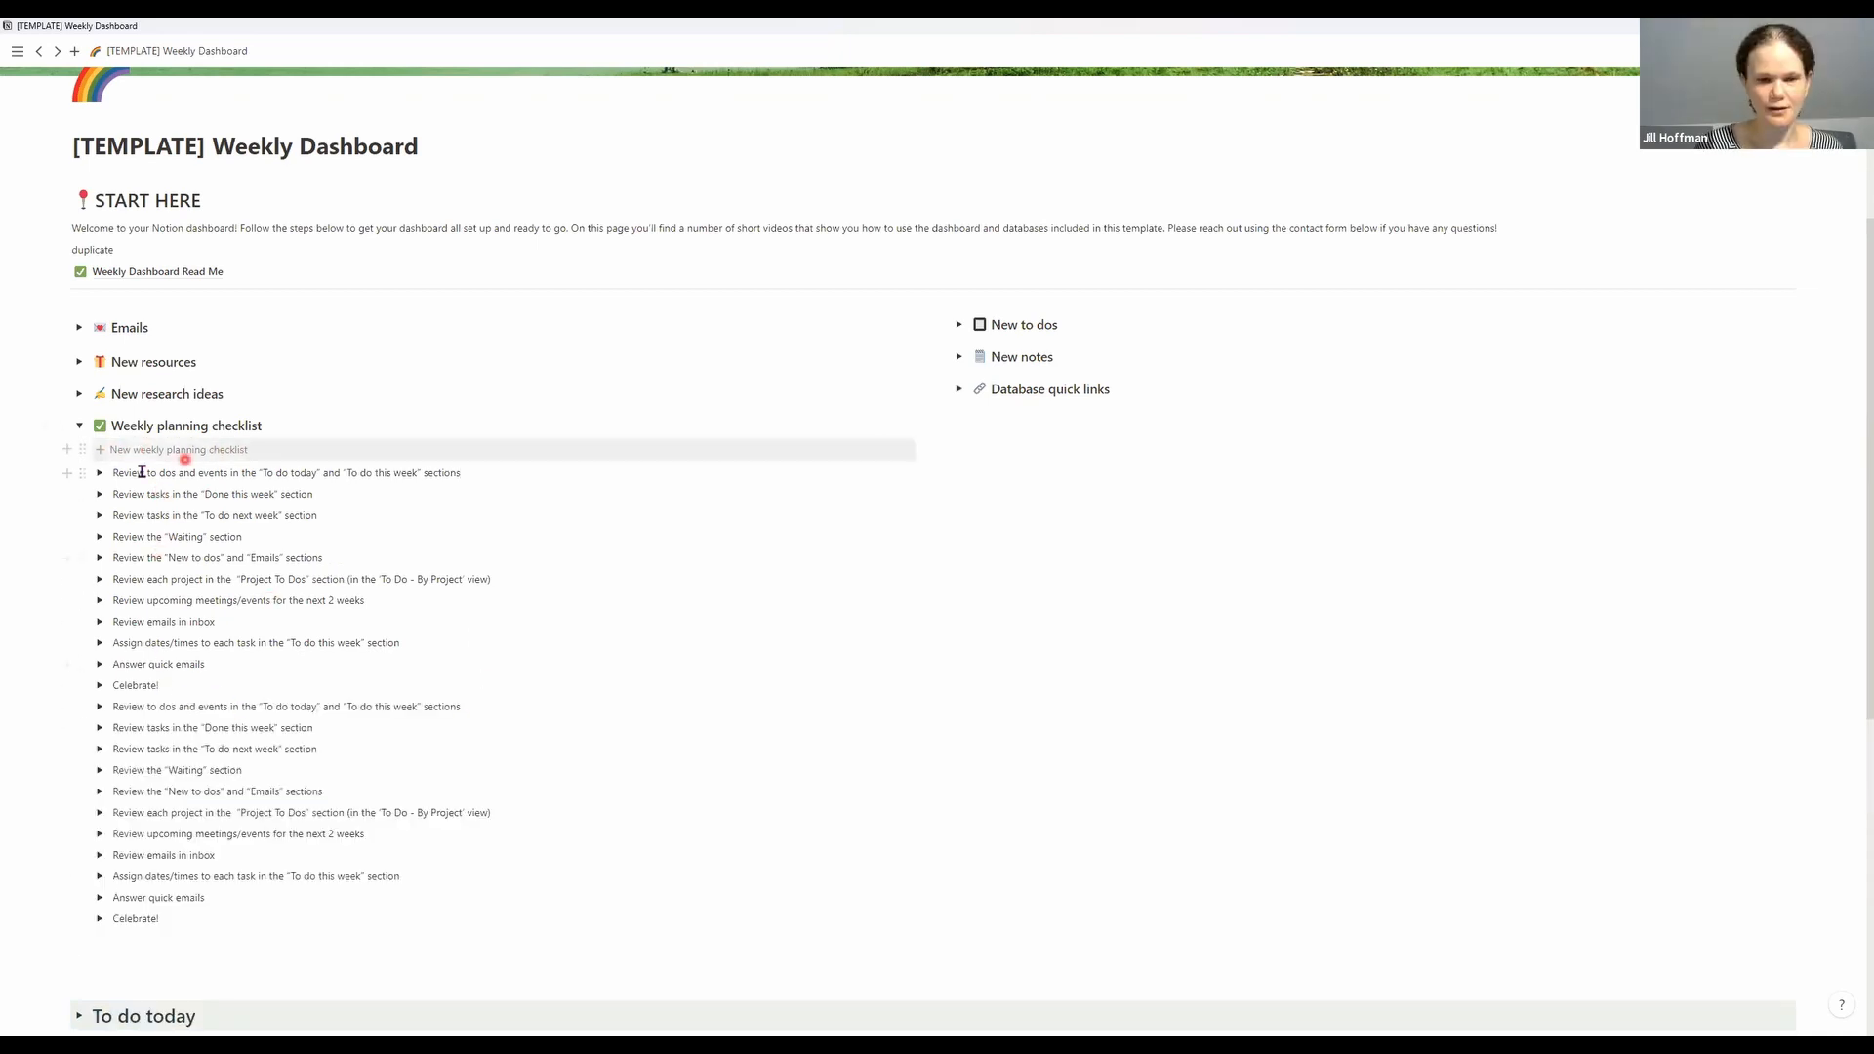
pyautogui.click(101, 473)
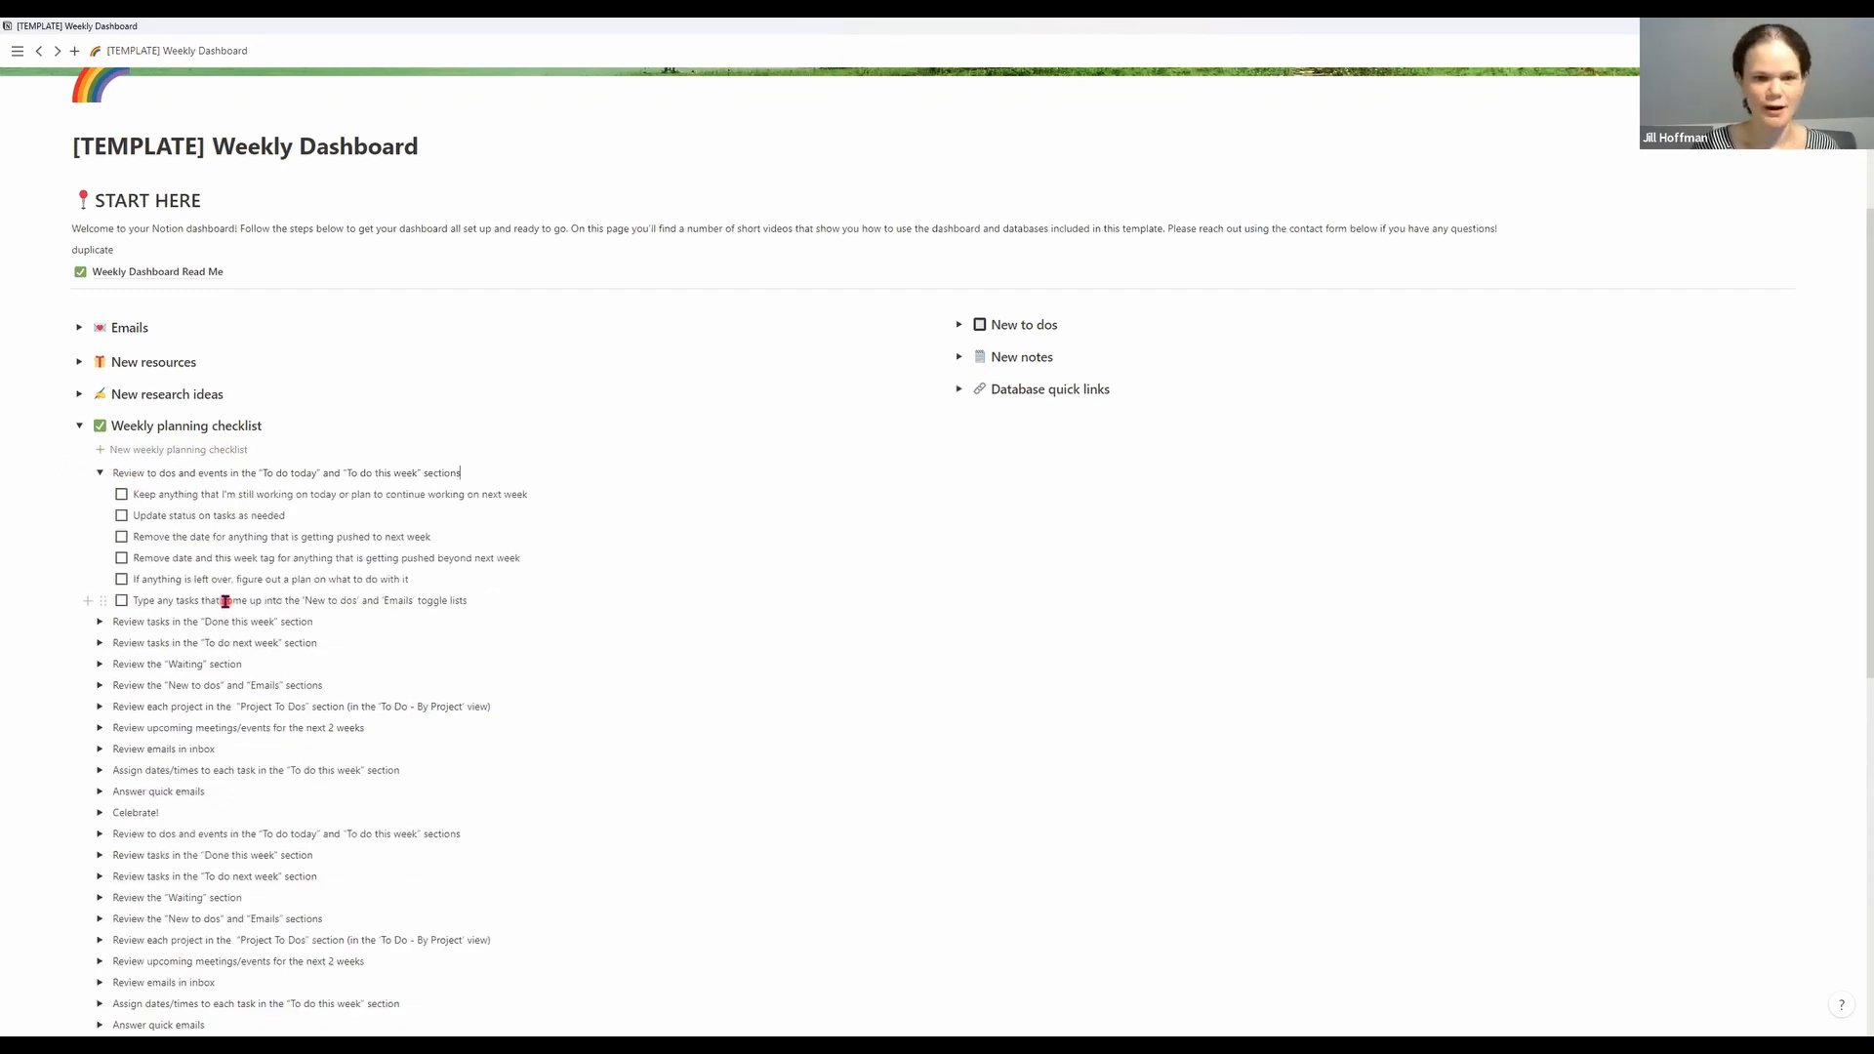
pyautogui.hotkey('ctrl', 'z')
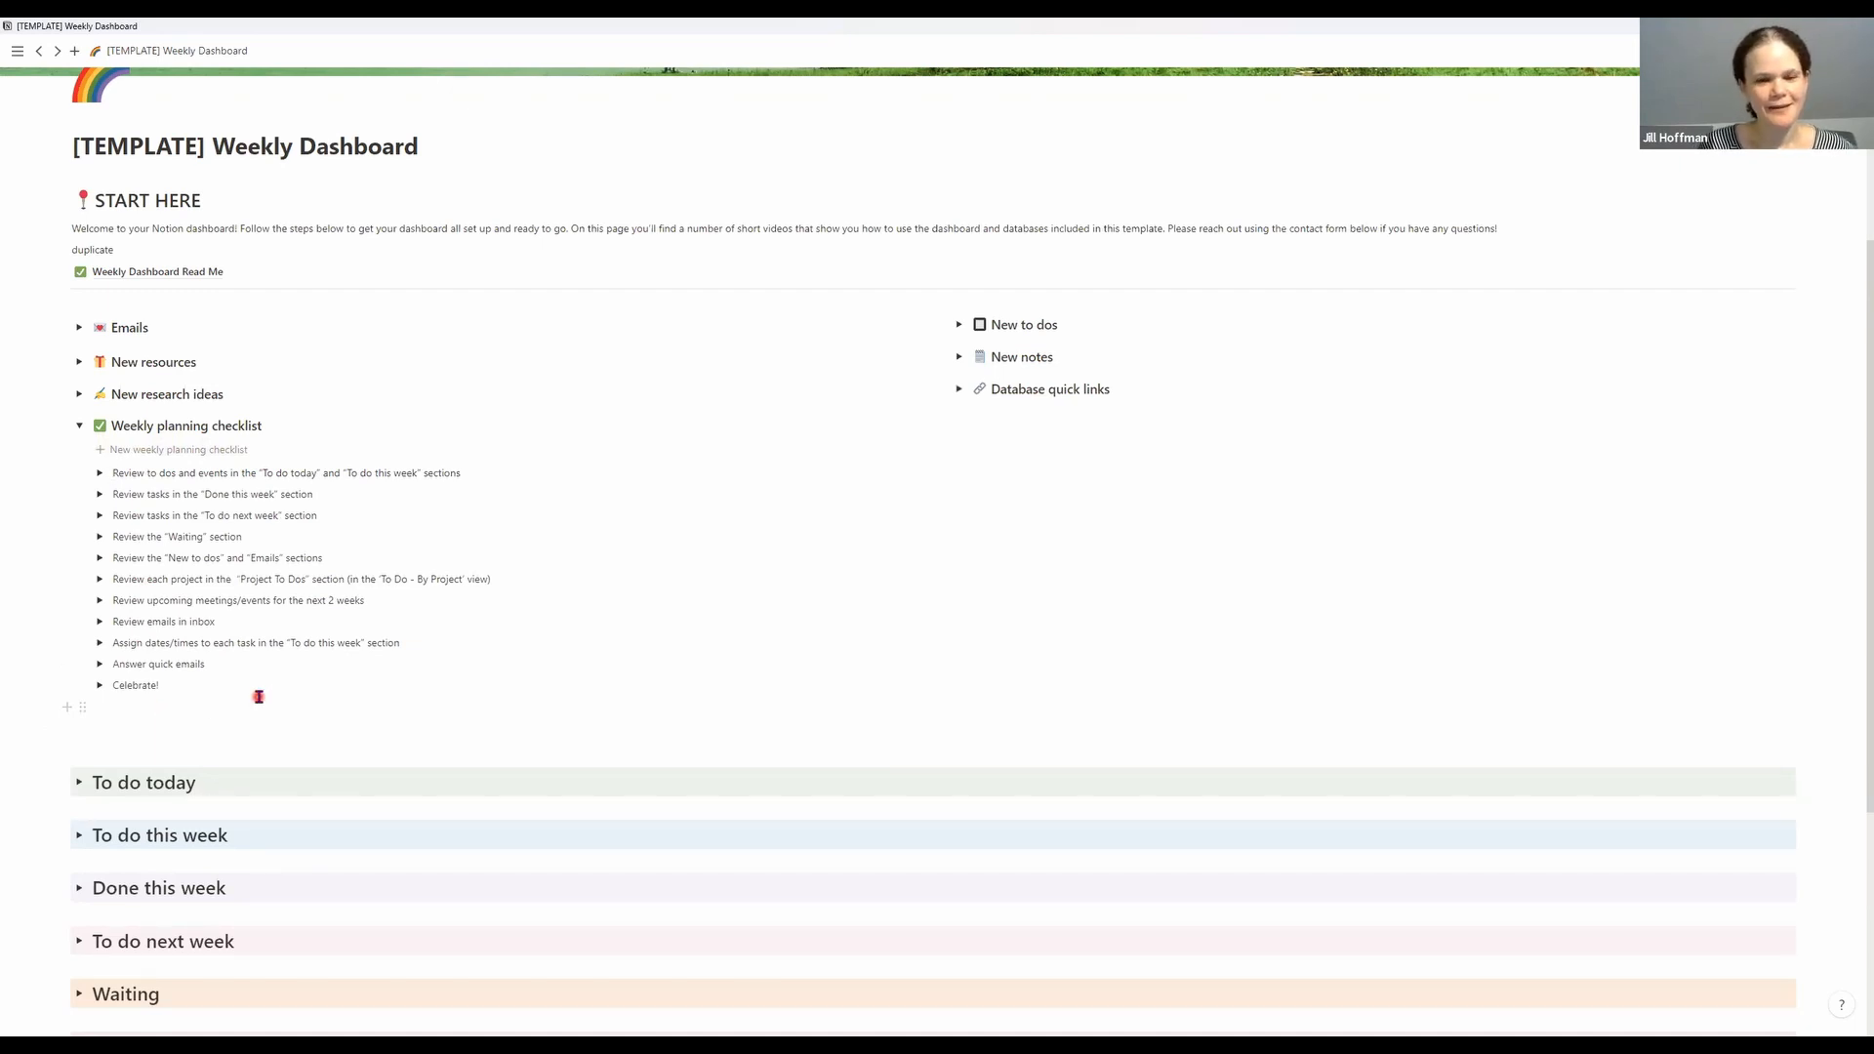
# Try checking off the first four tasks under the "To do today" and "To do this week" review item, and uncheck them together
pyautogui.click(99, 472)
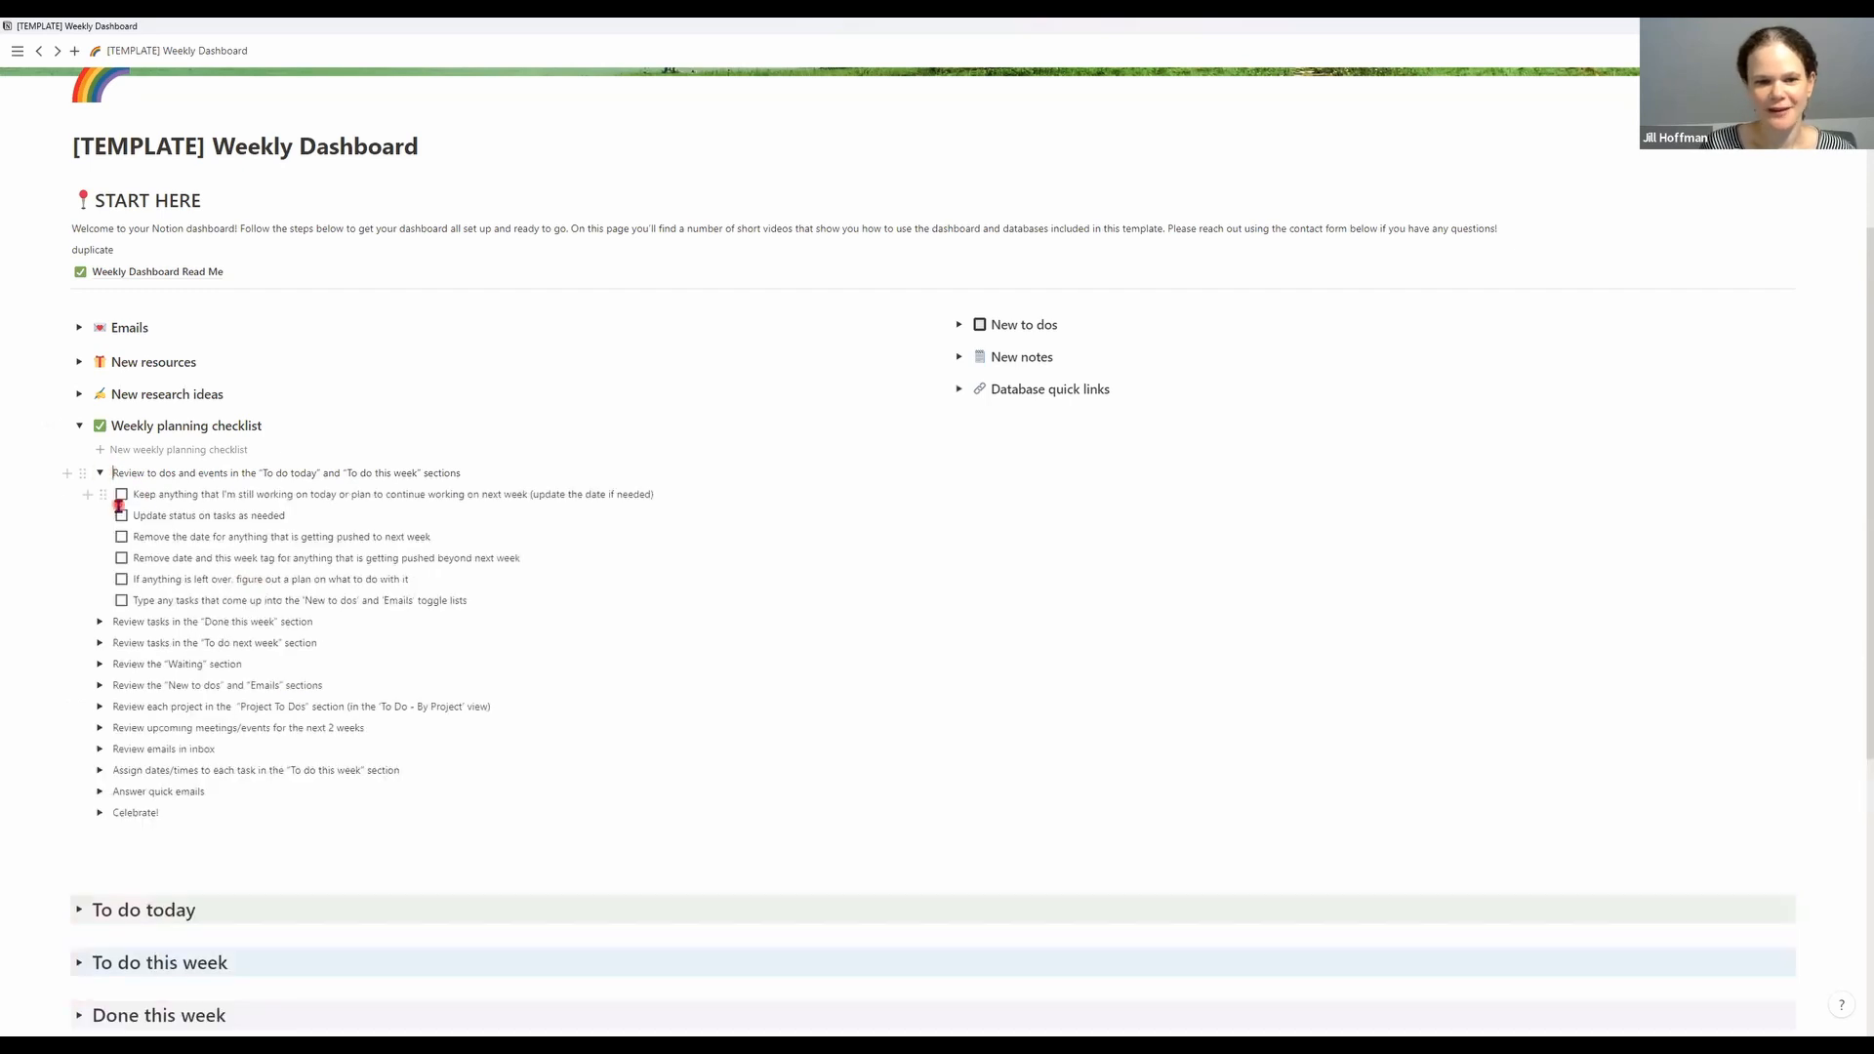
pyautogui.click(121, 494)
pyautogui.click(121, 515)
pyautogui.click(121, 536)
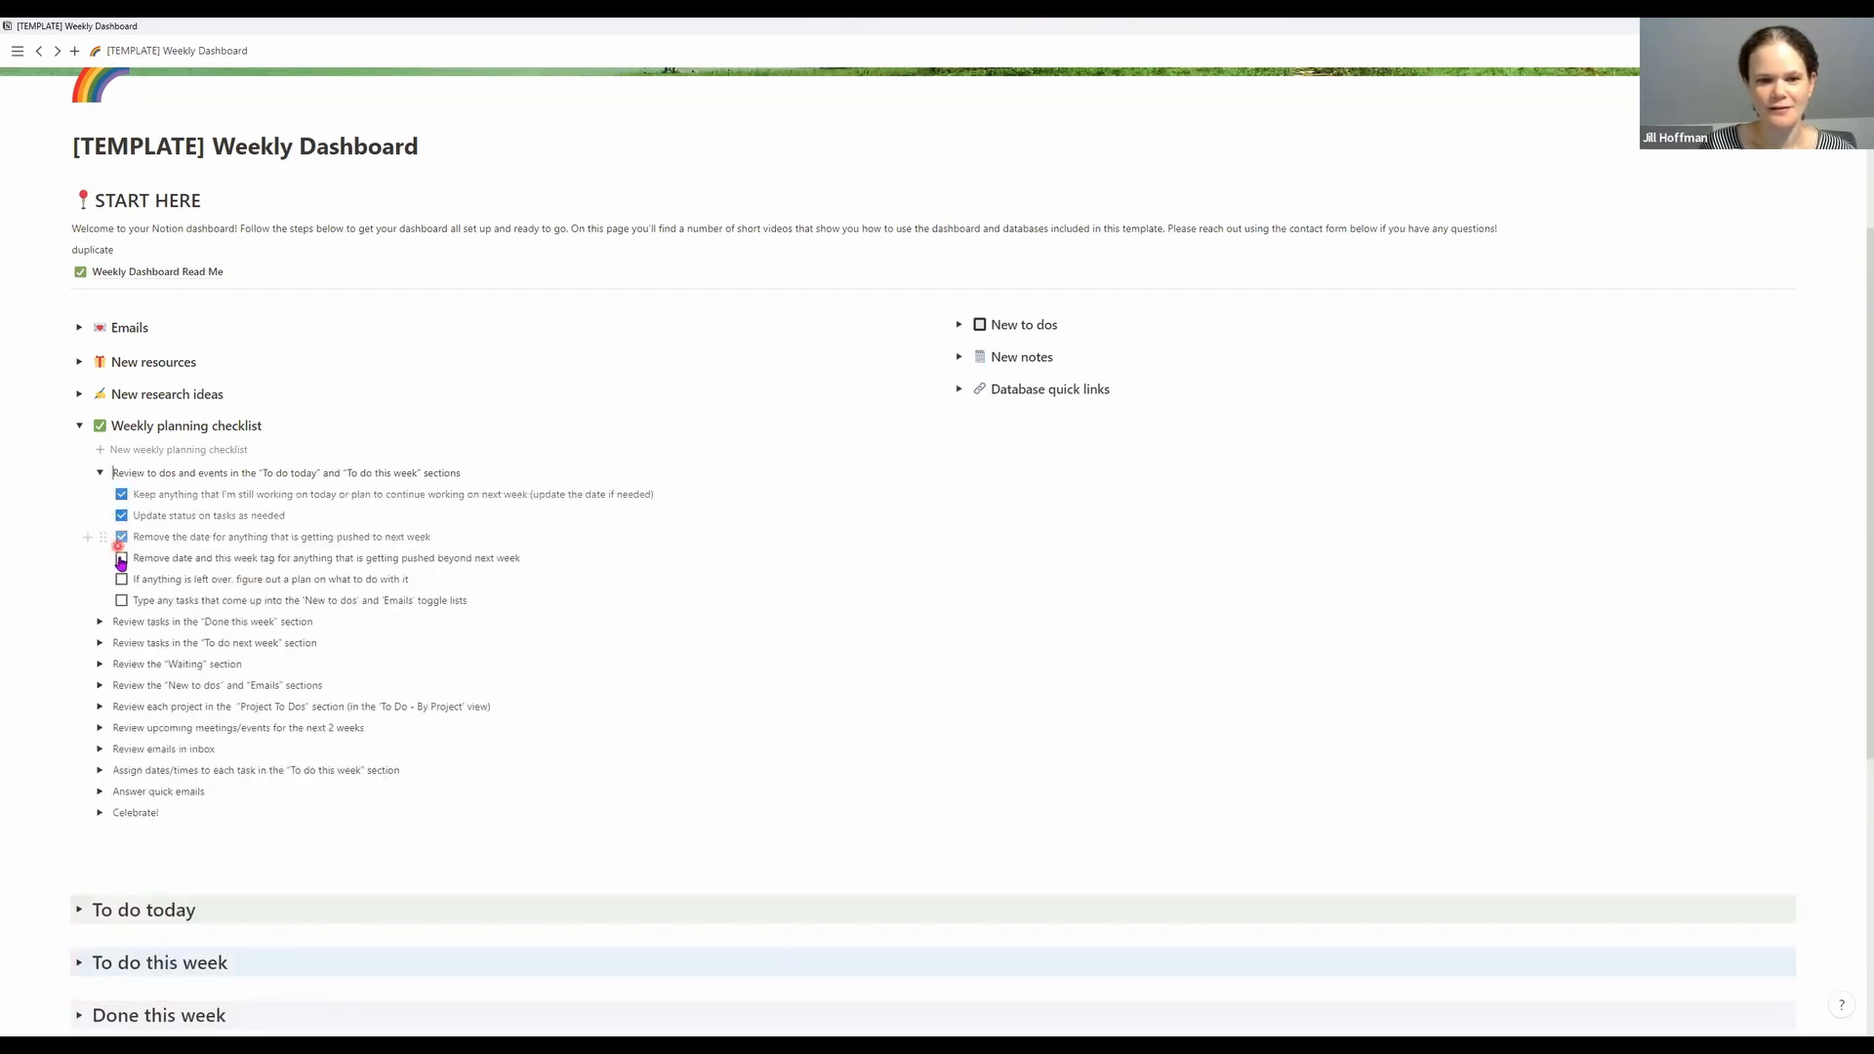
pyautogui.click(121, 557)
pyautogui.moveTo(134, 494); pyautogui.dragTo(536, 552)
pyautogui.click(121, 494)
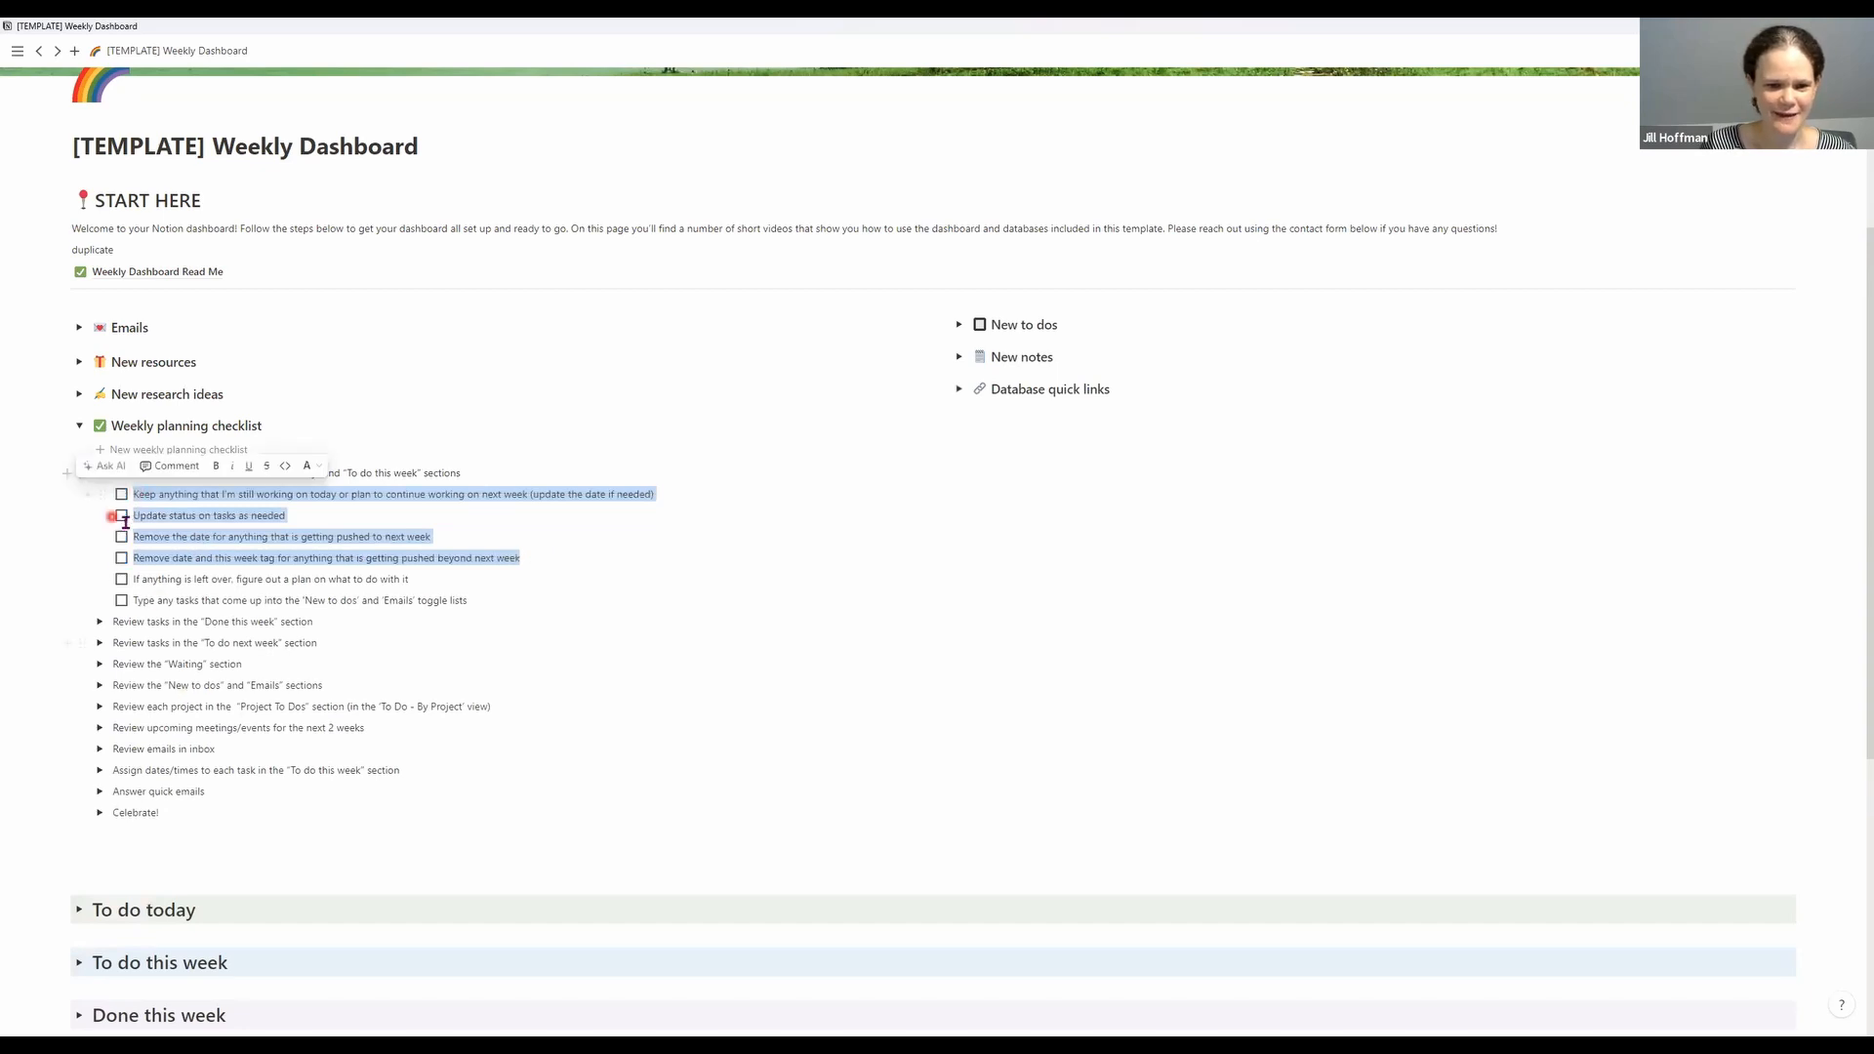
pyautogui.click(259, 514)
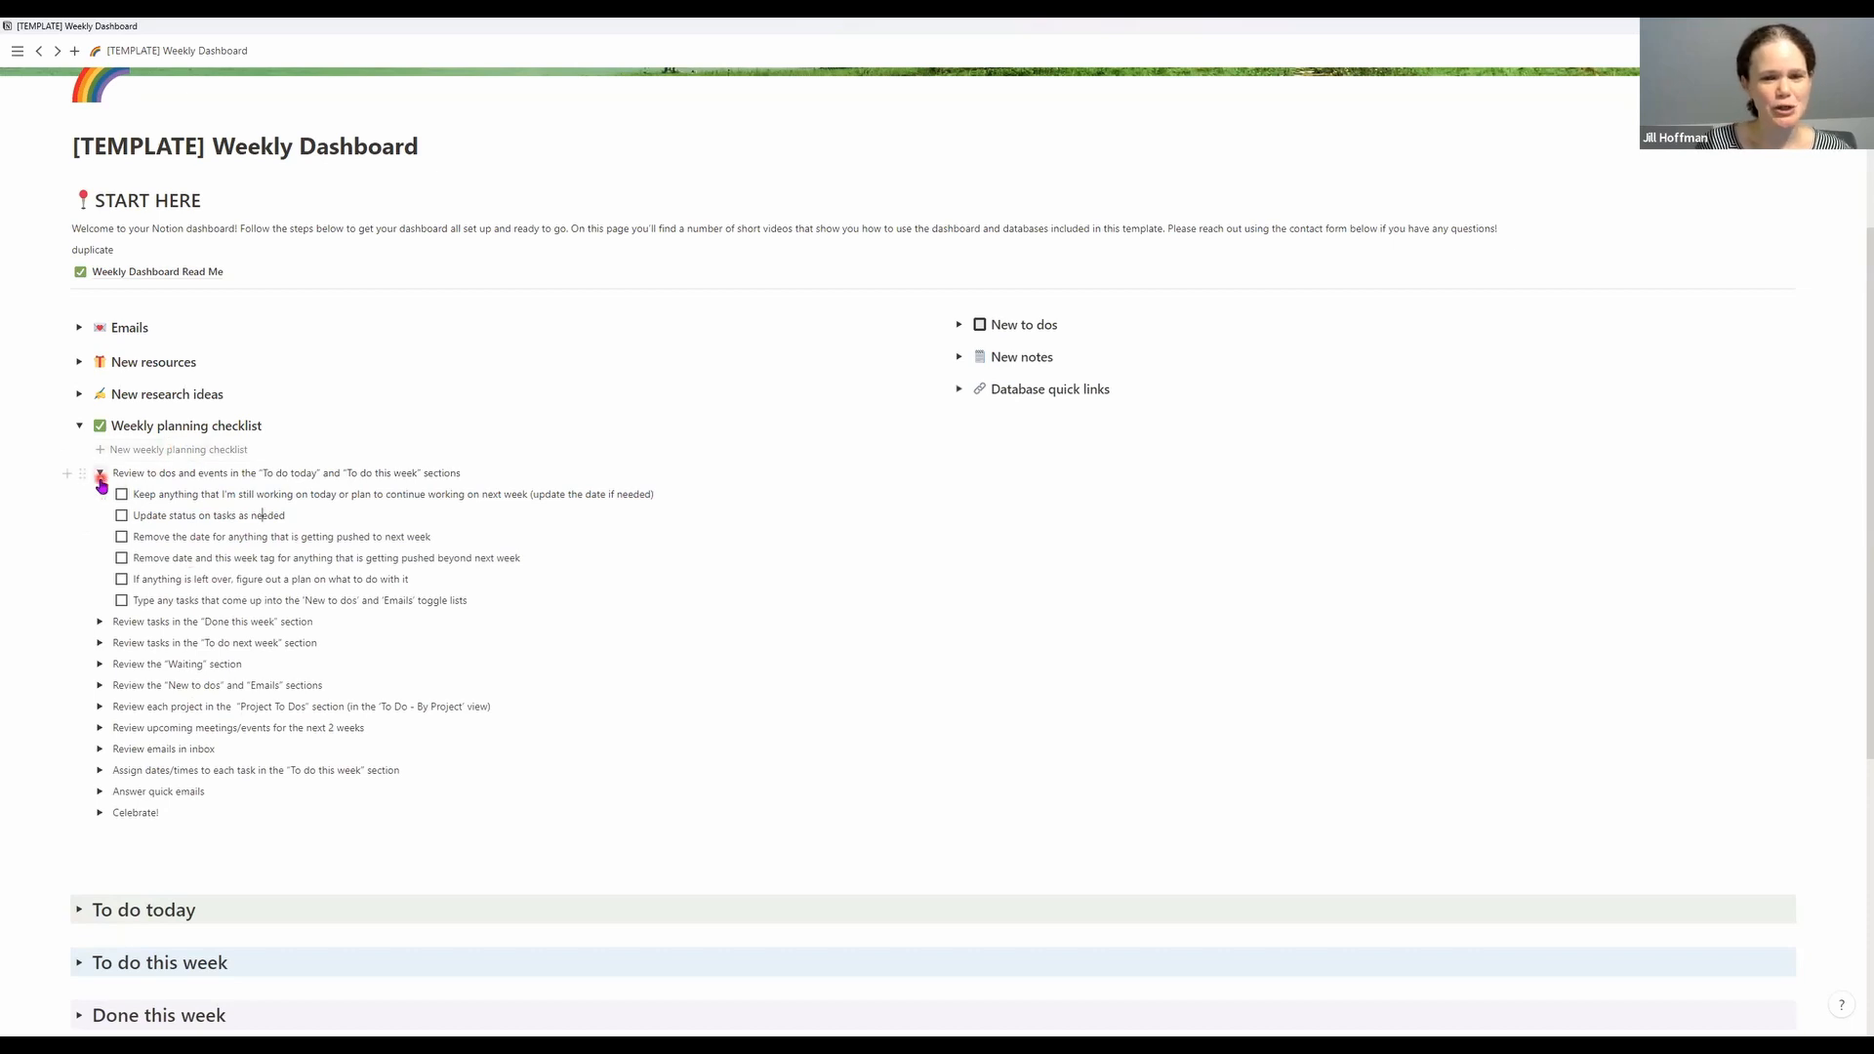
# Collapse the Weekly planning checklist and expand the To do today section
pyautogui.click(81, 427)
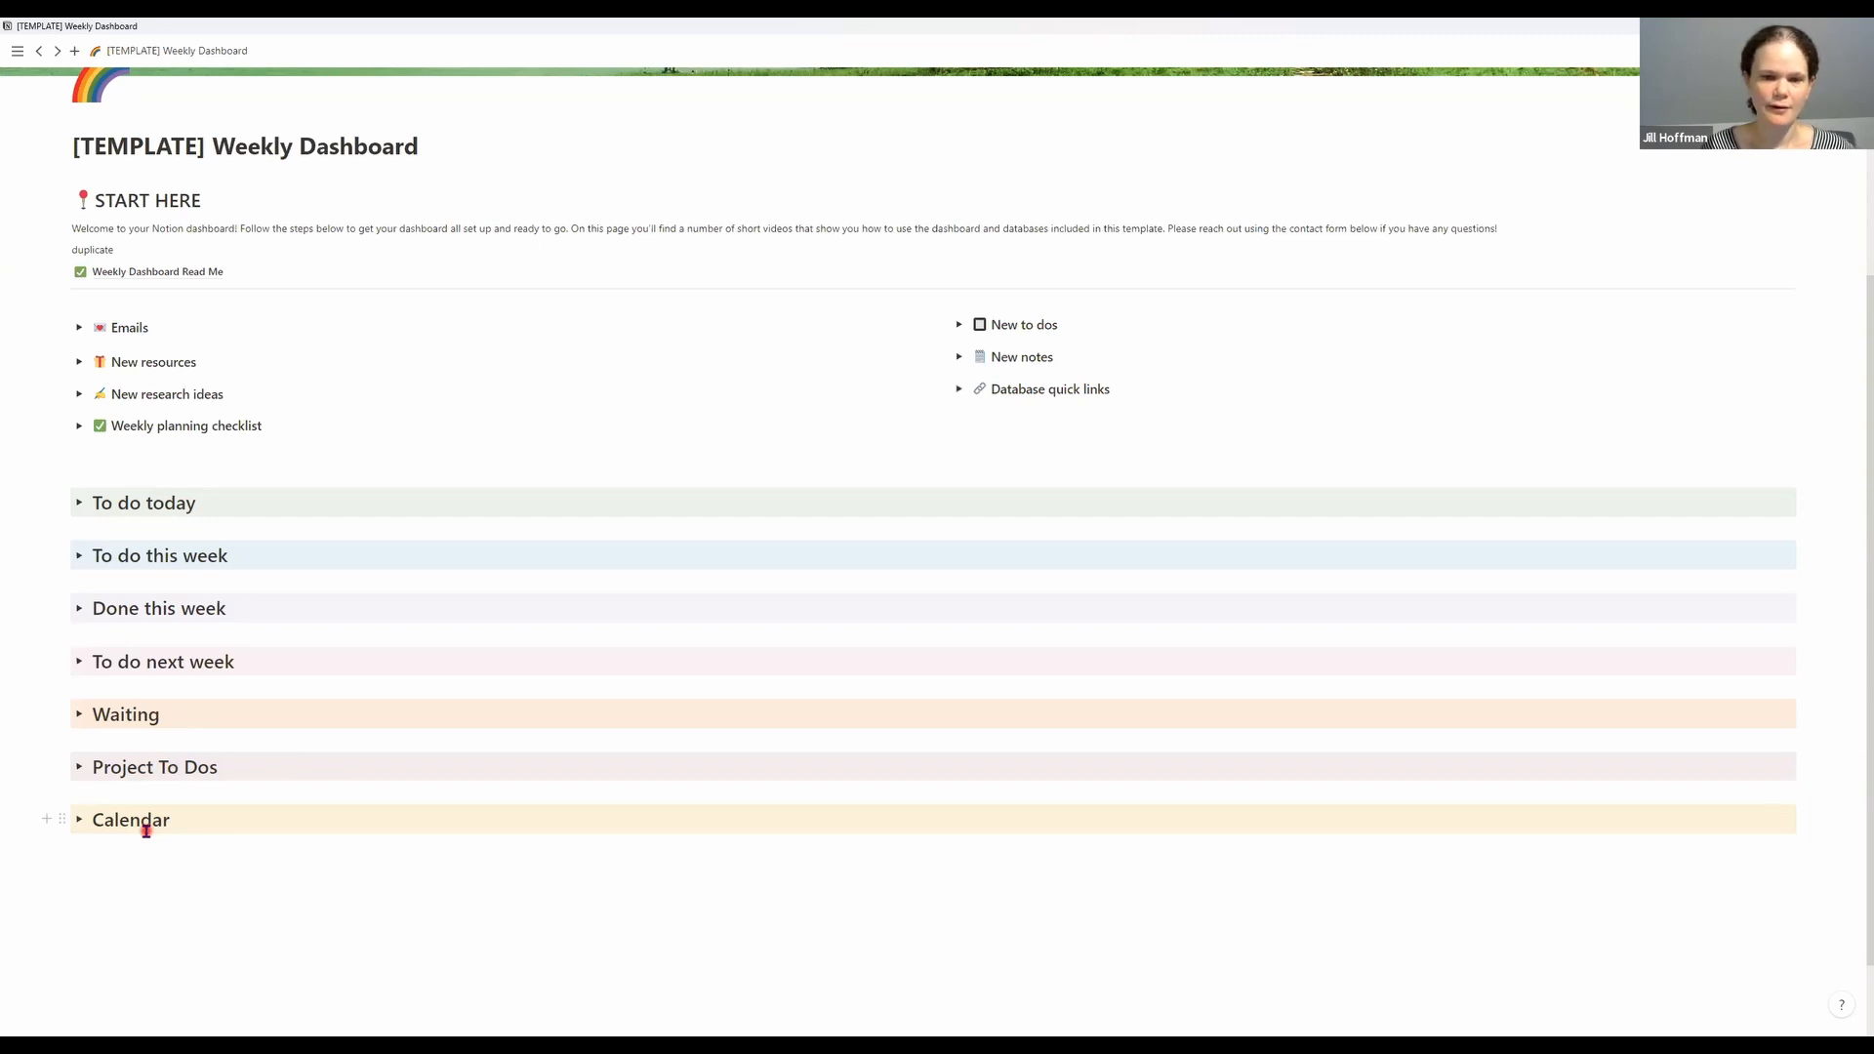
pyautogui.click(81, 503)
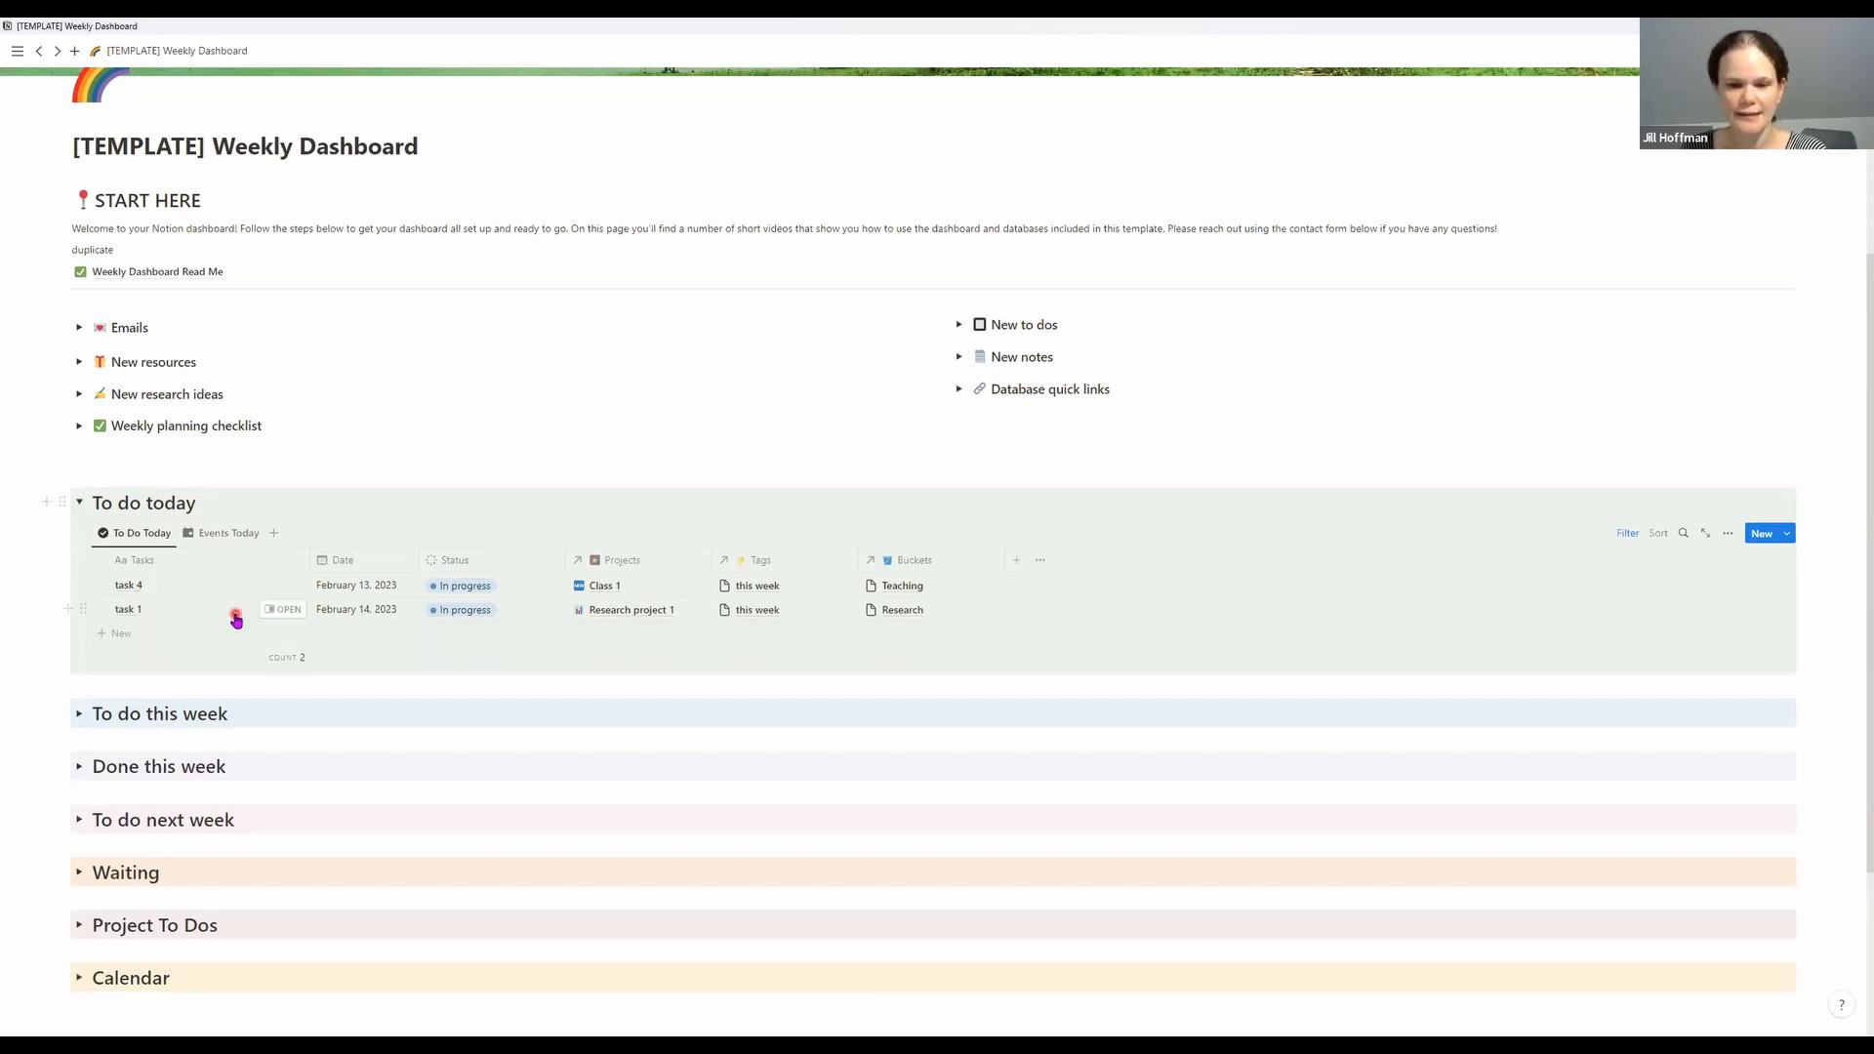
# Compare the To Do Today and Events Today views in the To do today section, ending on Events Today
pyautogui.click(206, 532)
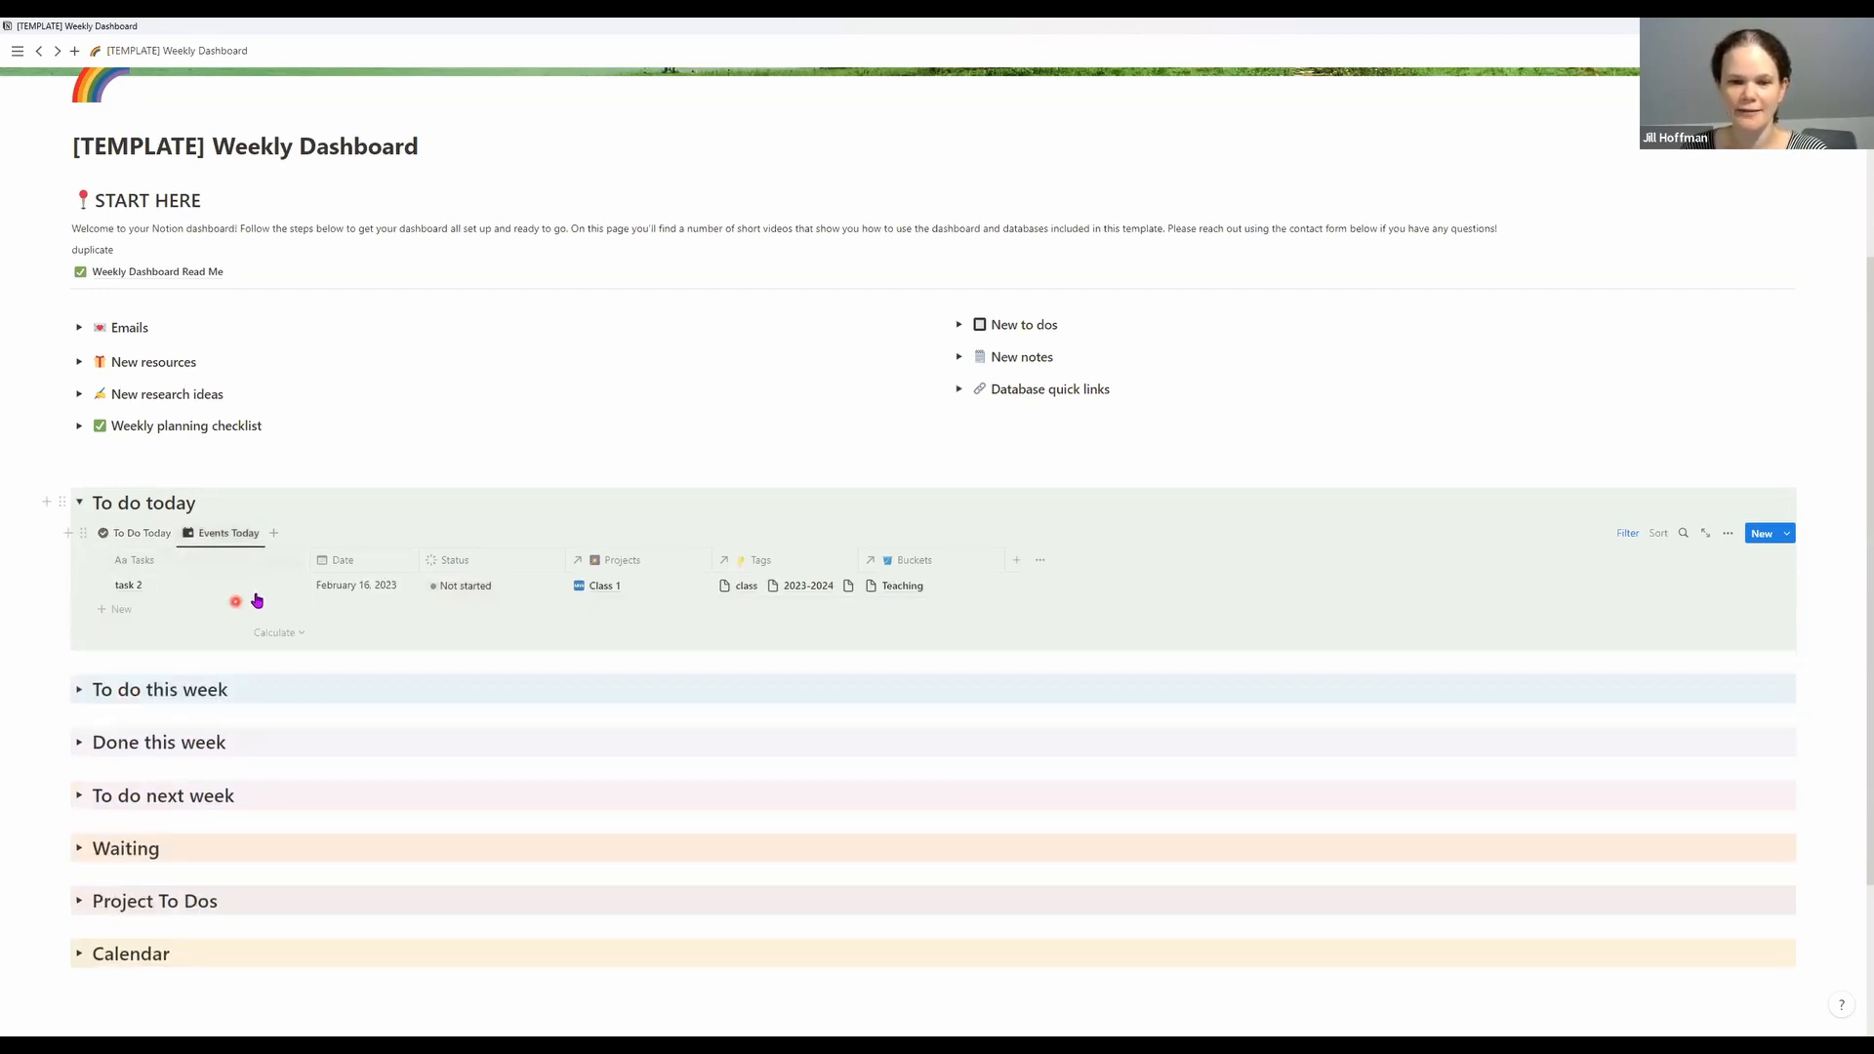
pyautogui.click(144, 534)
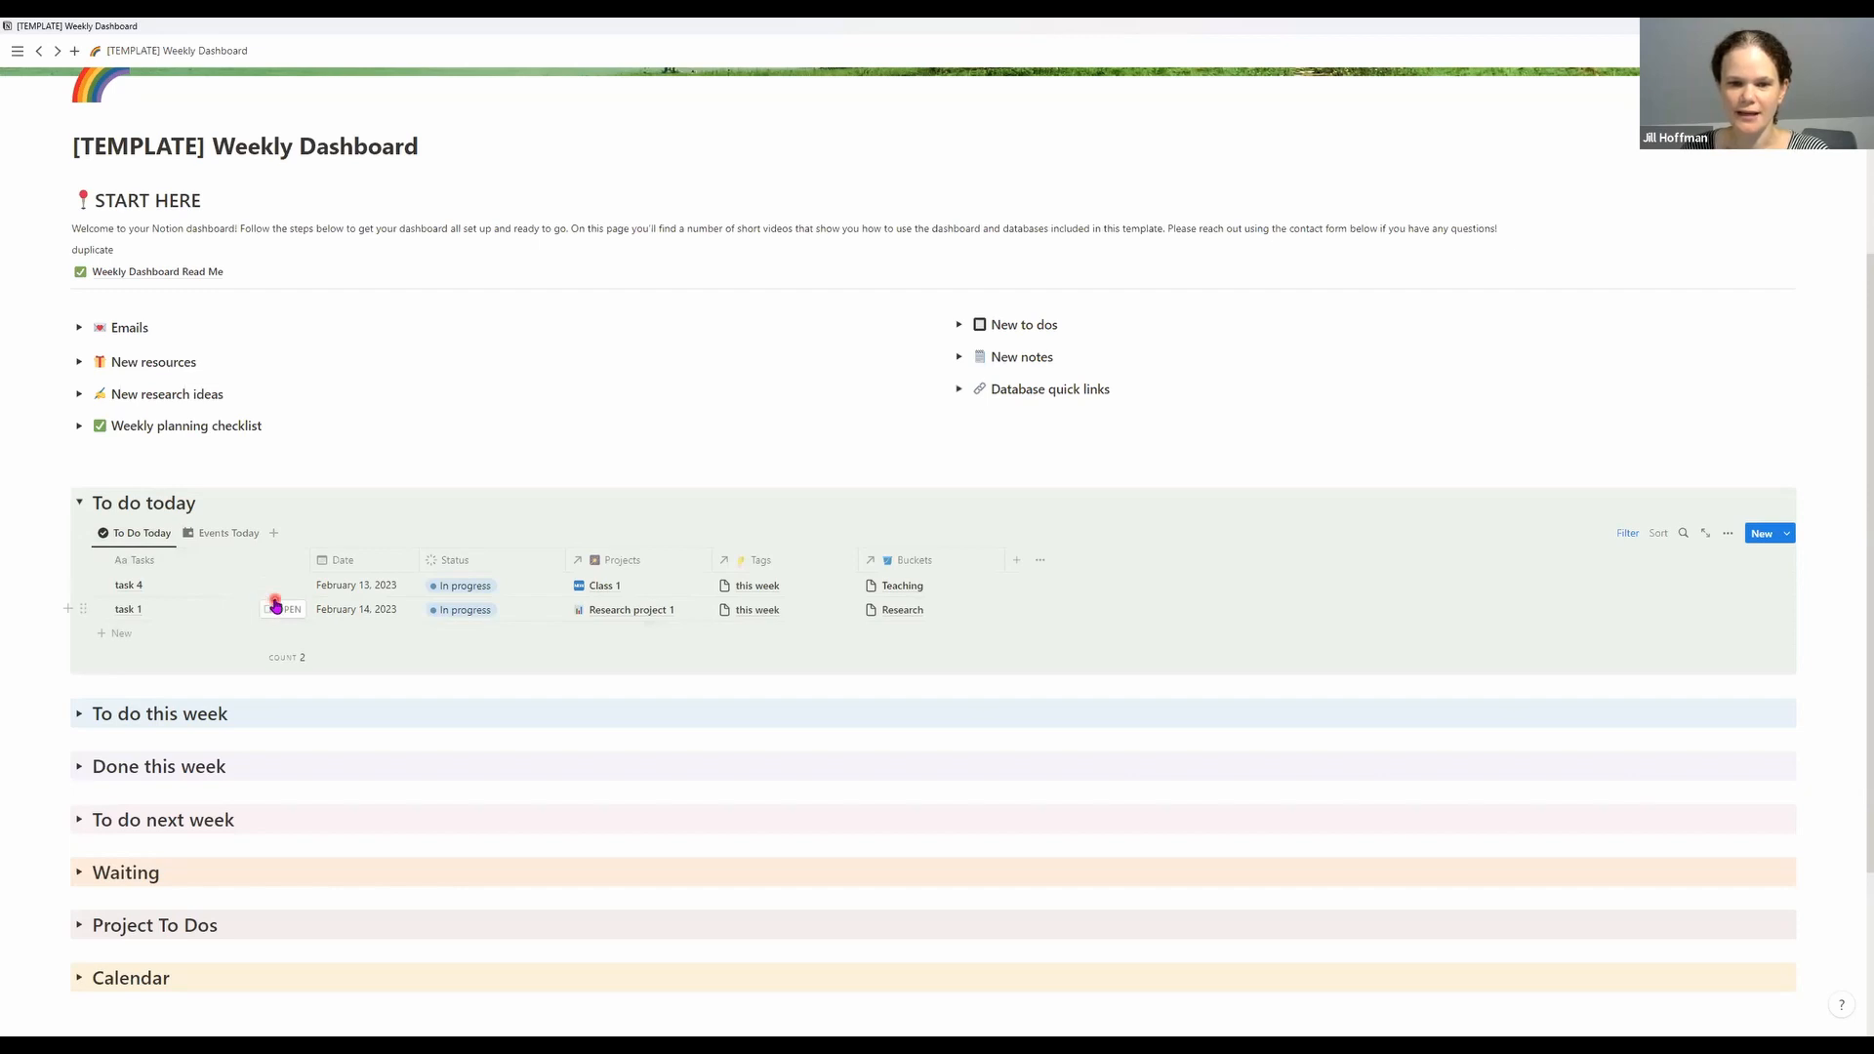
pyautogui.click(221, 537)
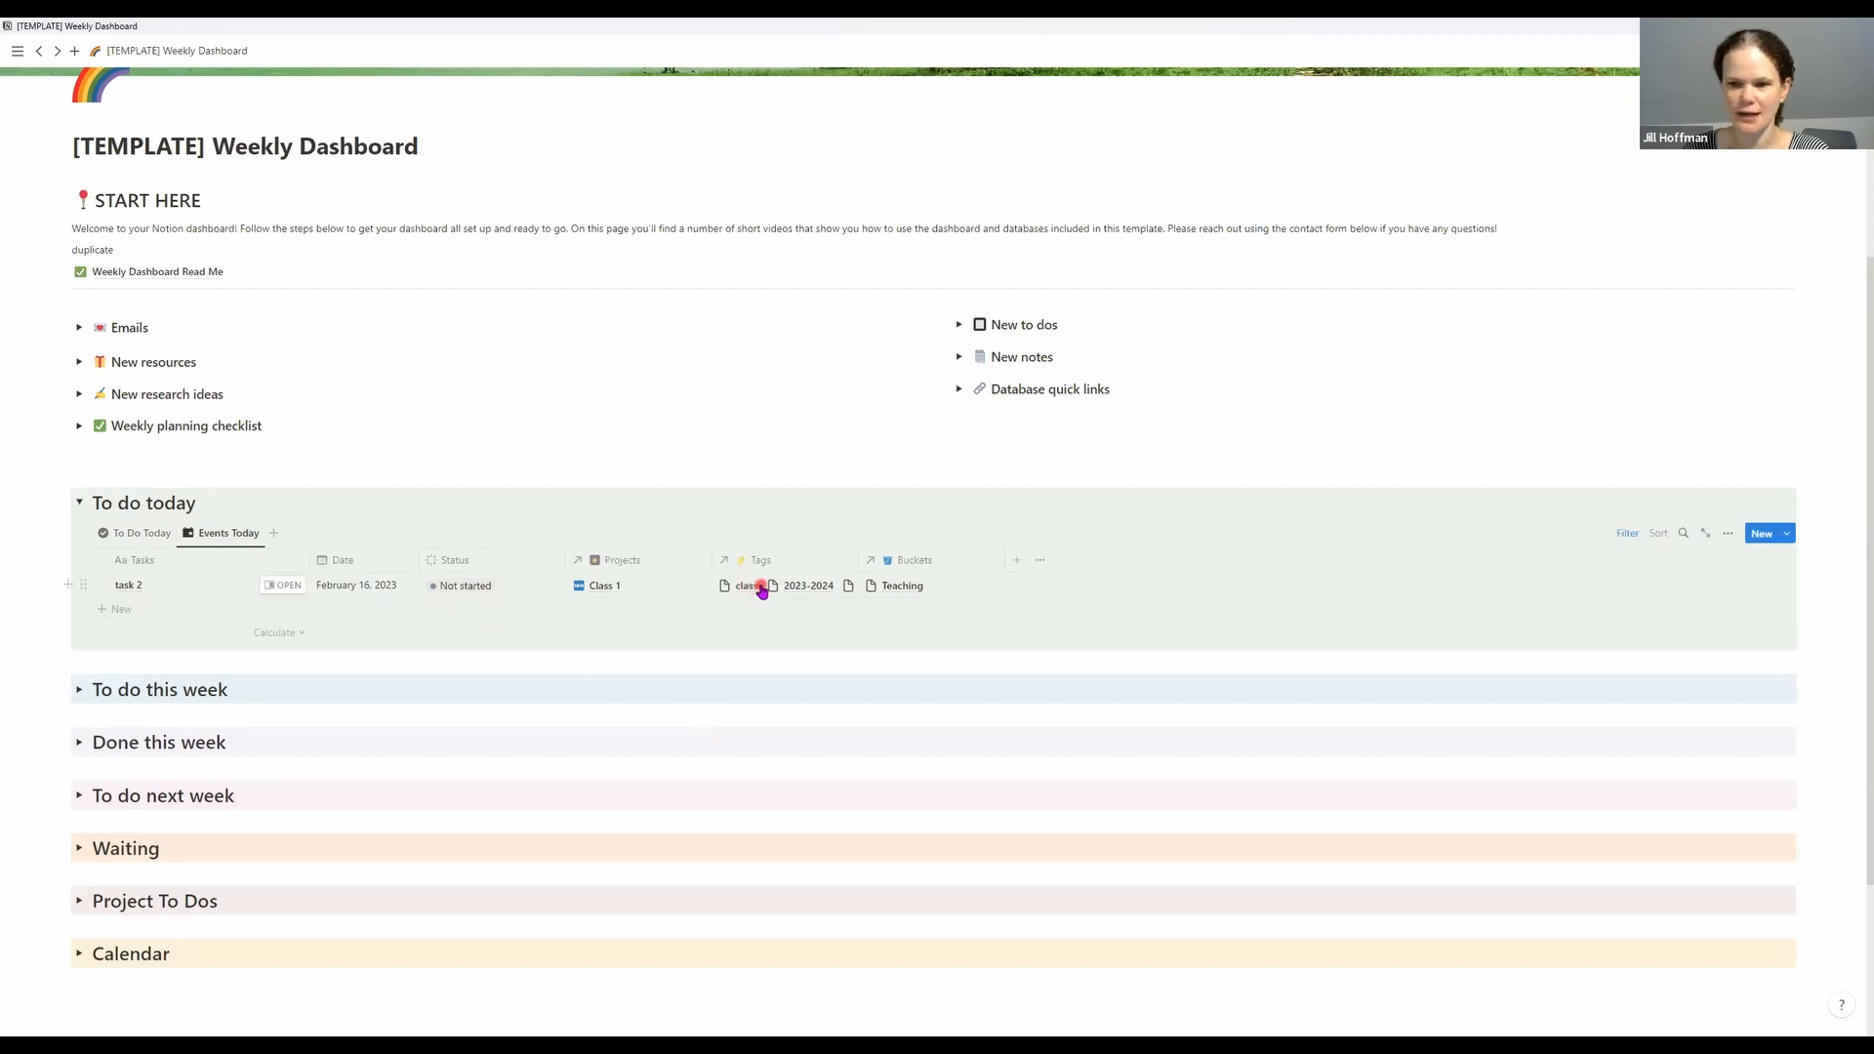
# Examine the advanced filter rules of the Events Today view, return to the To Do Today view and collapse the section
pyautogui.click(1625, 534)
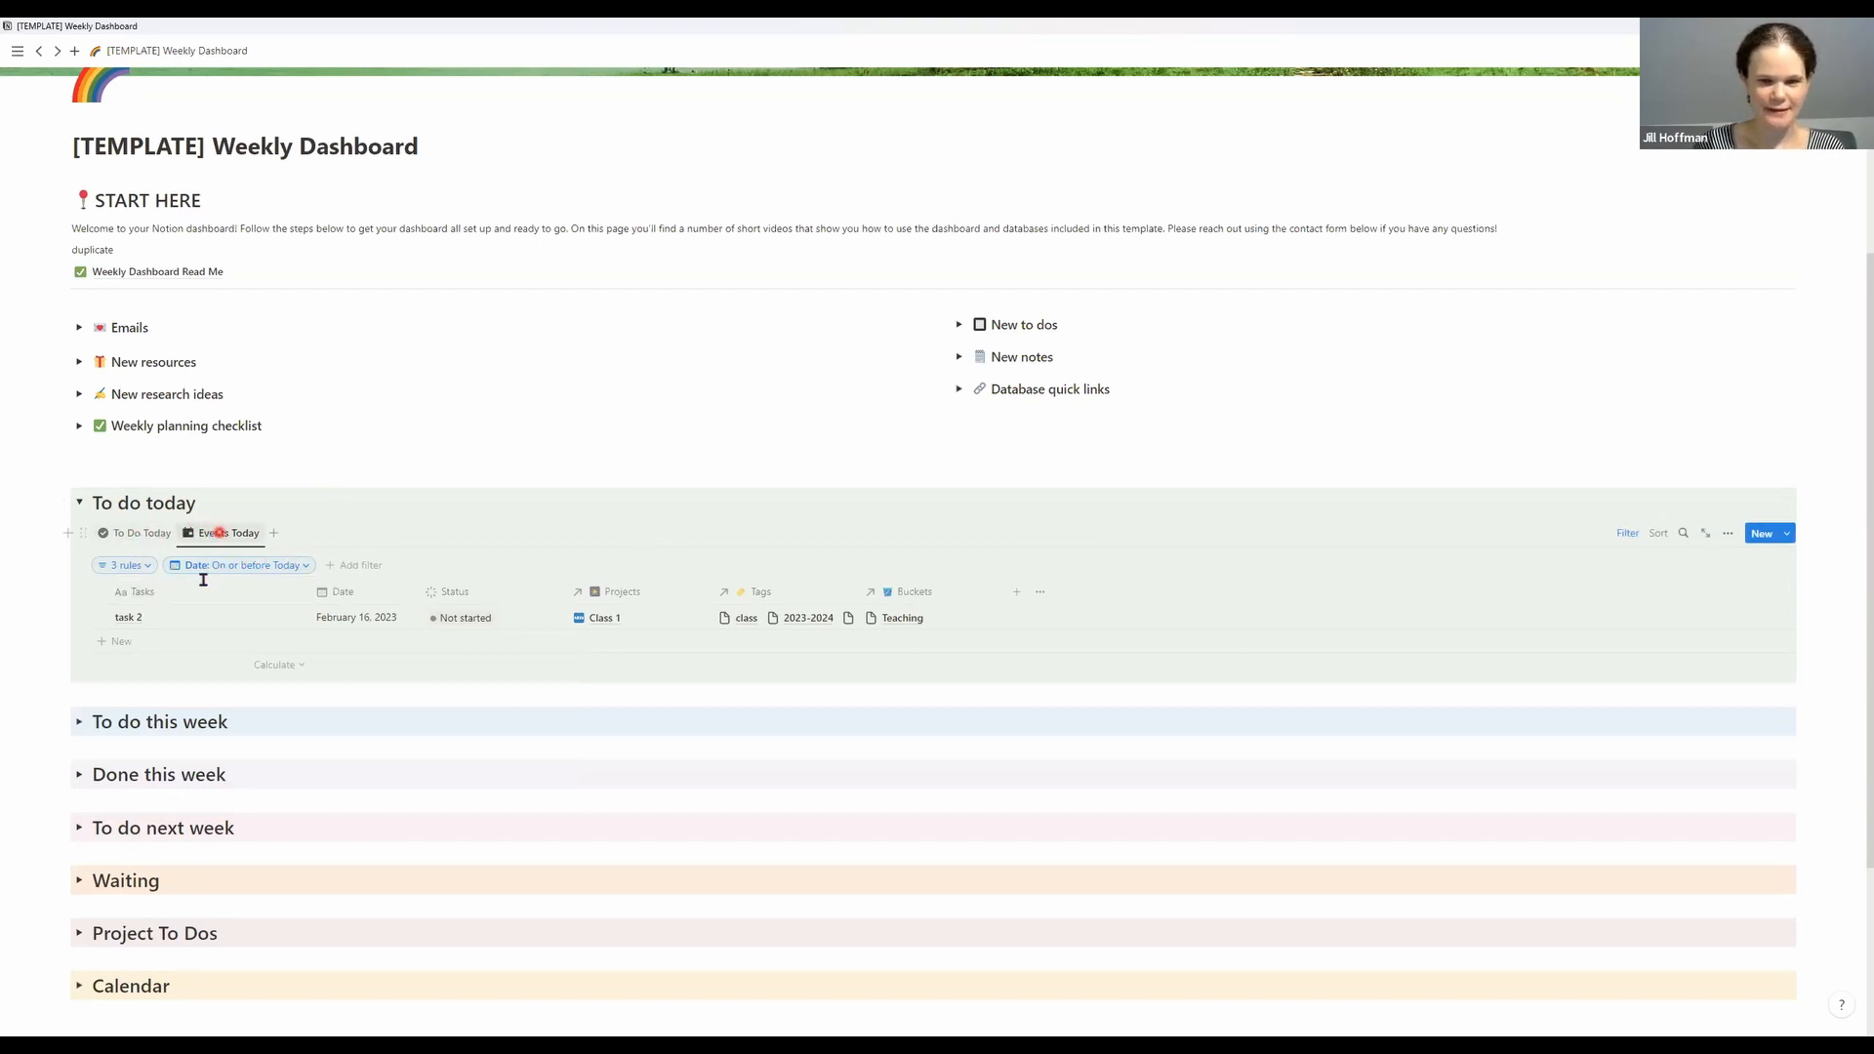
pyautogui.click(137, 573)
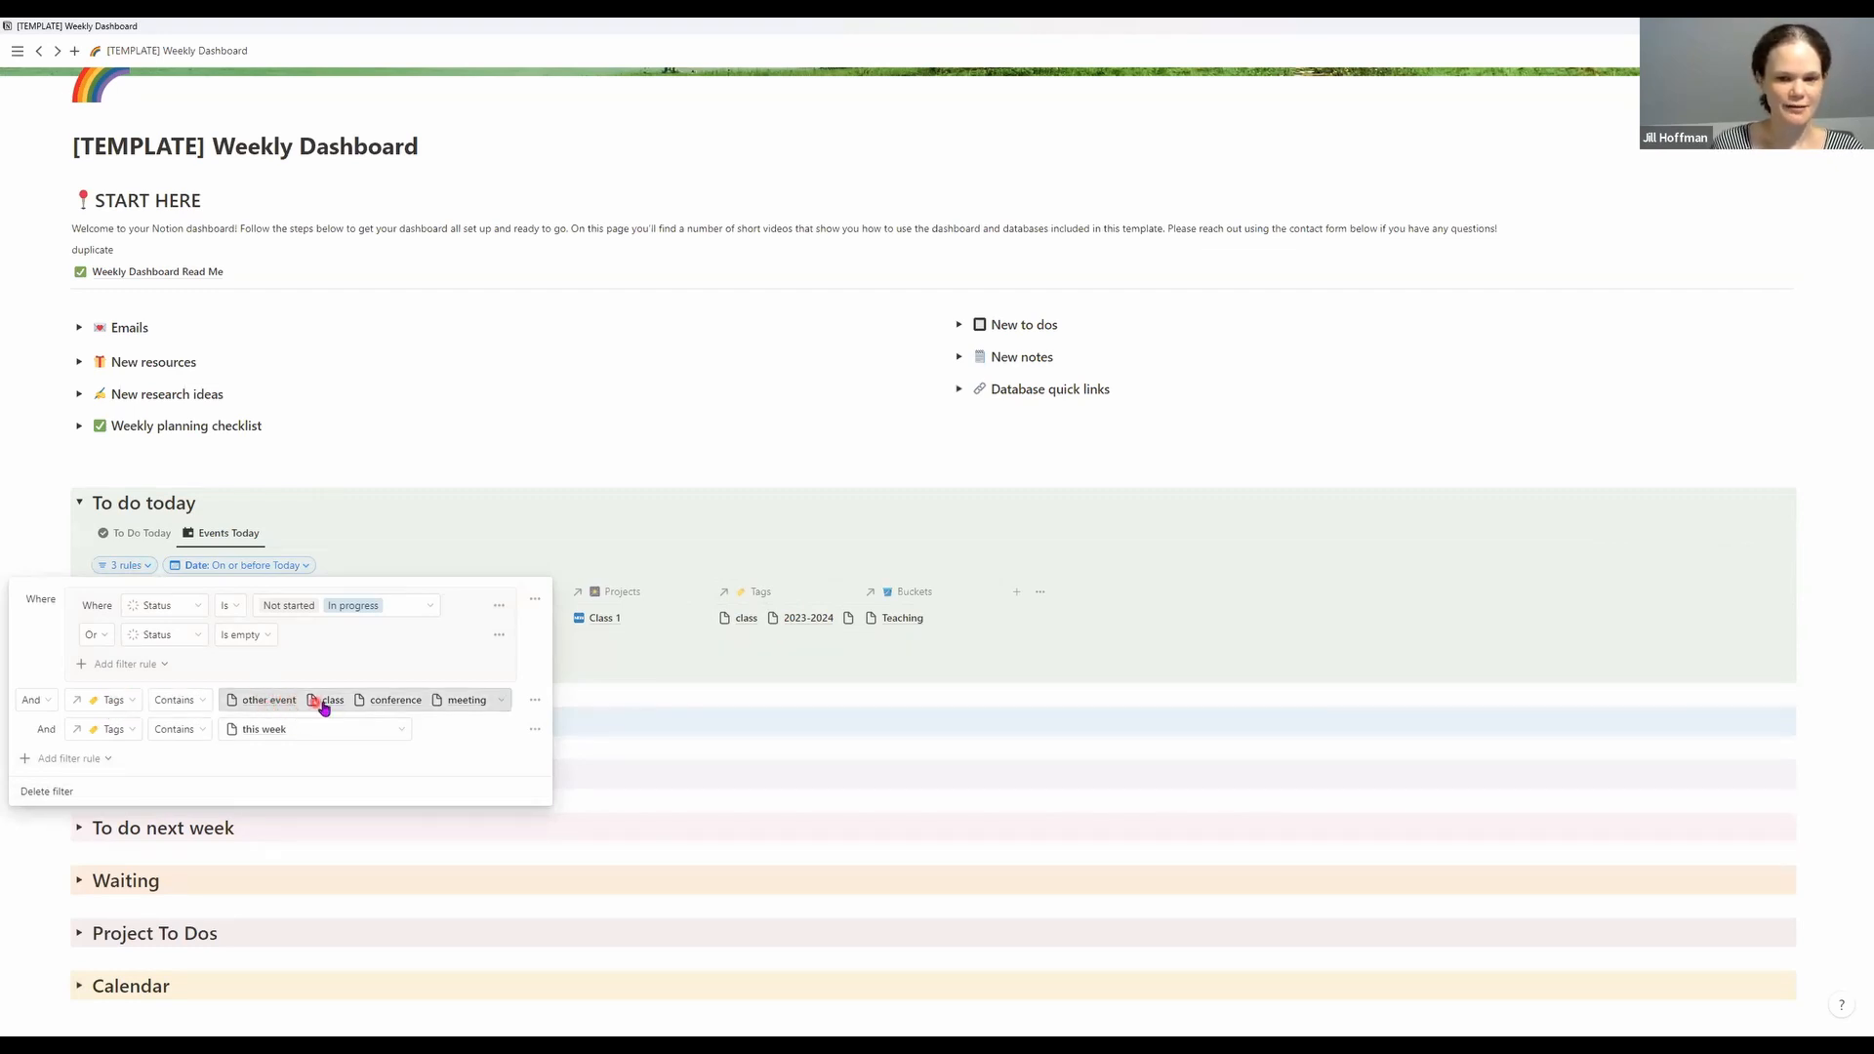
pyautogui.click(469, 517)
pyautogui.click(156, 539)
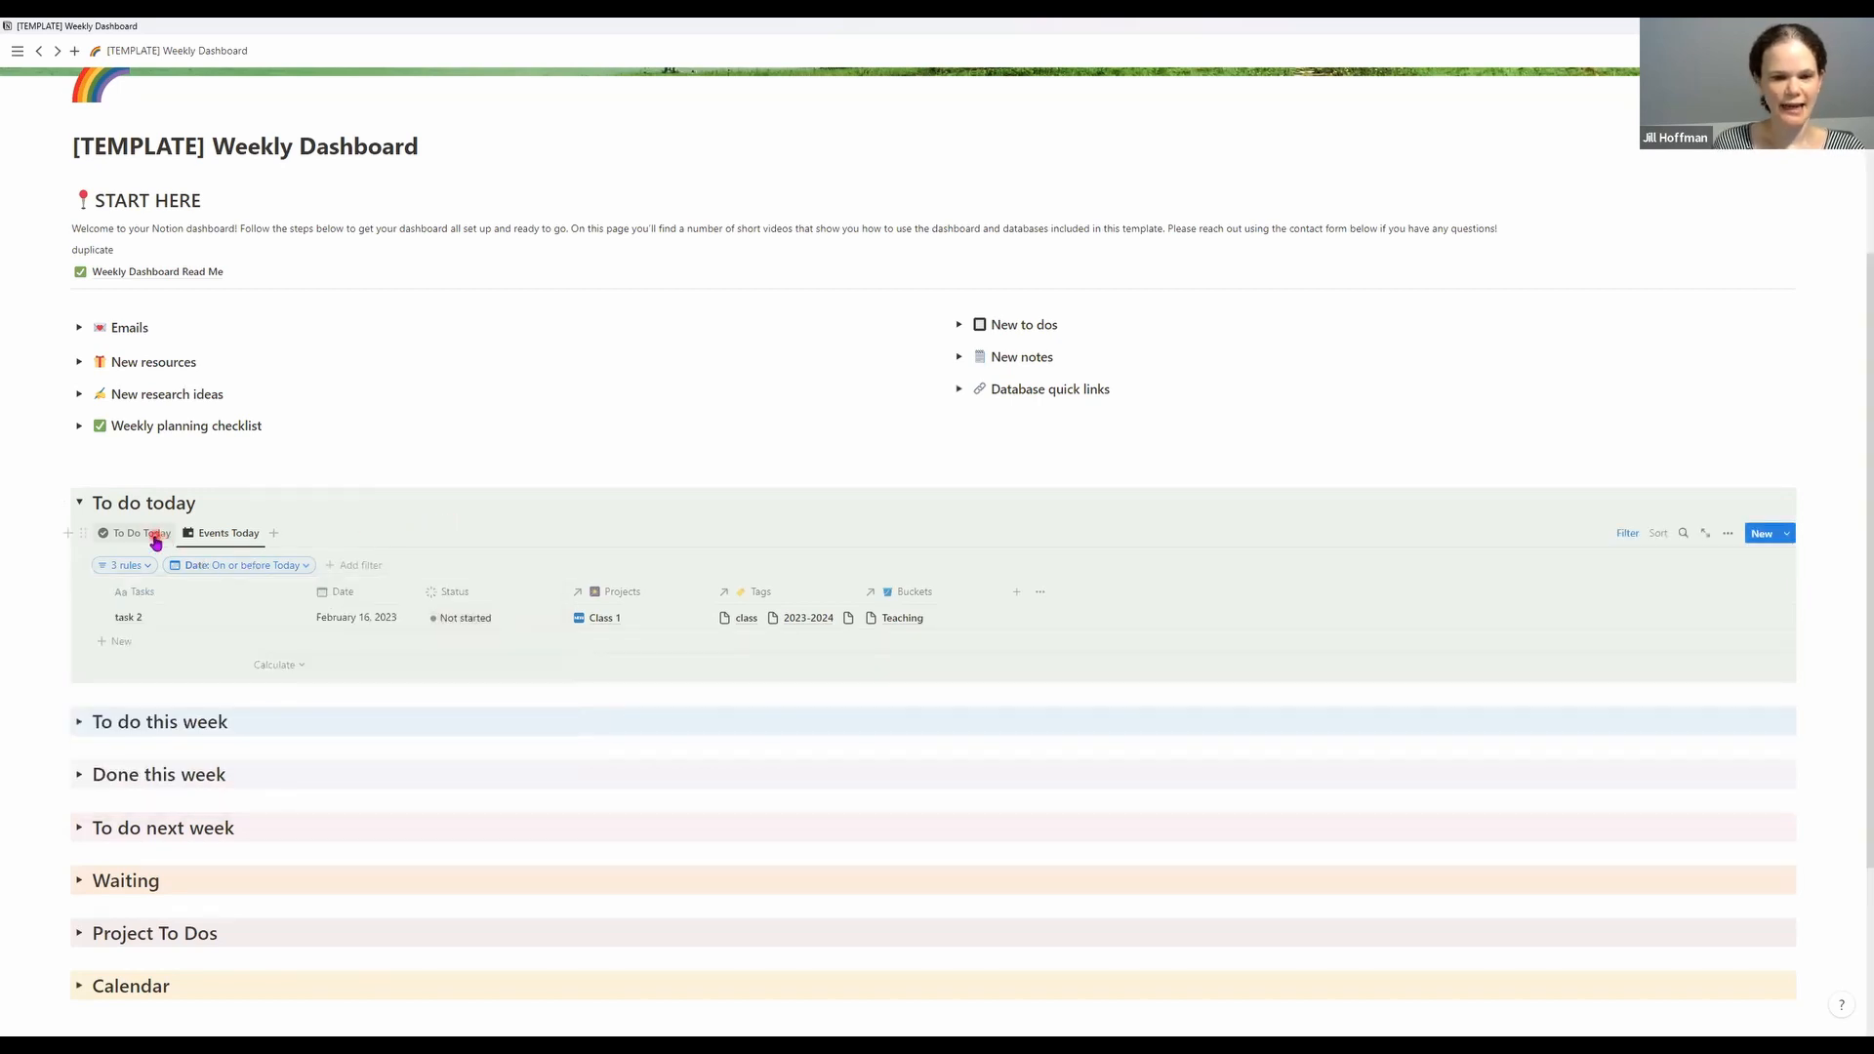
pyautogui.click(156, 538)
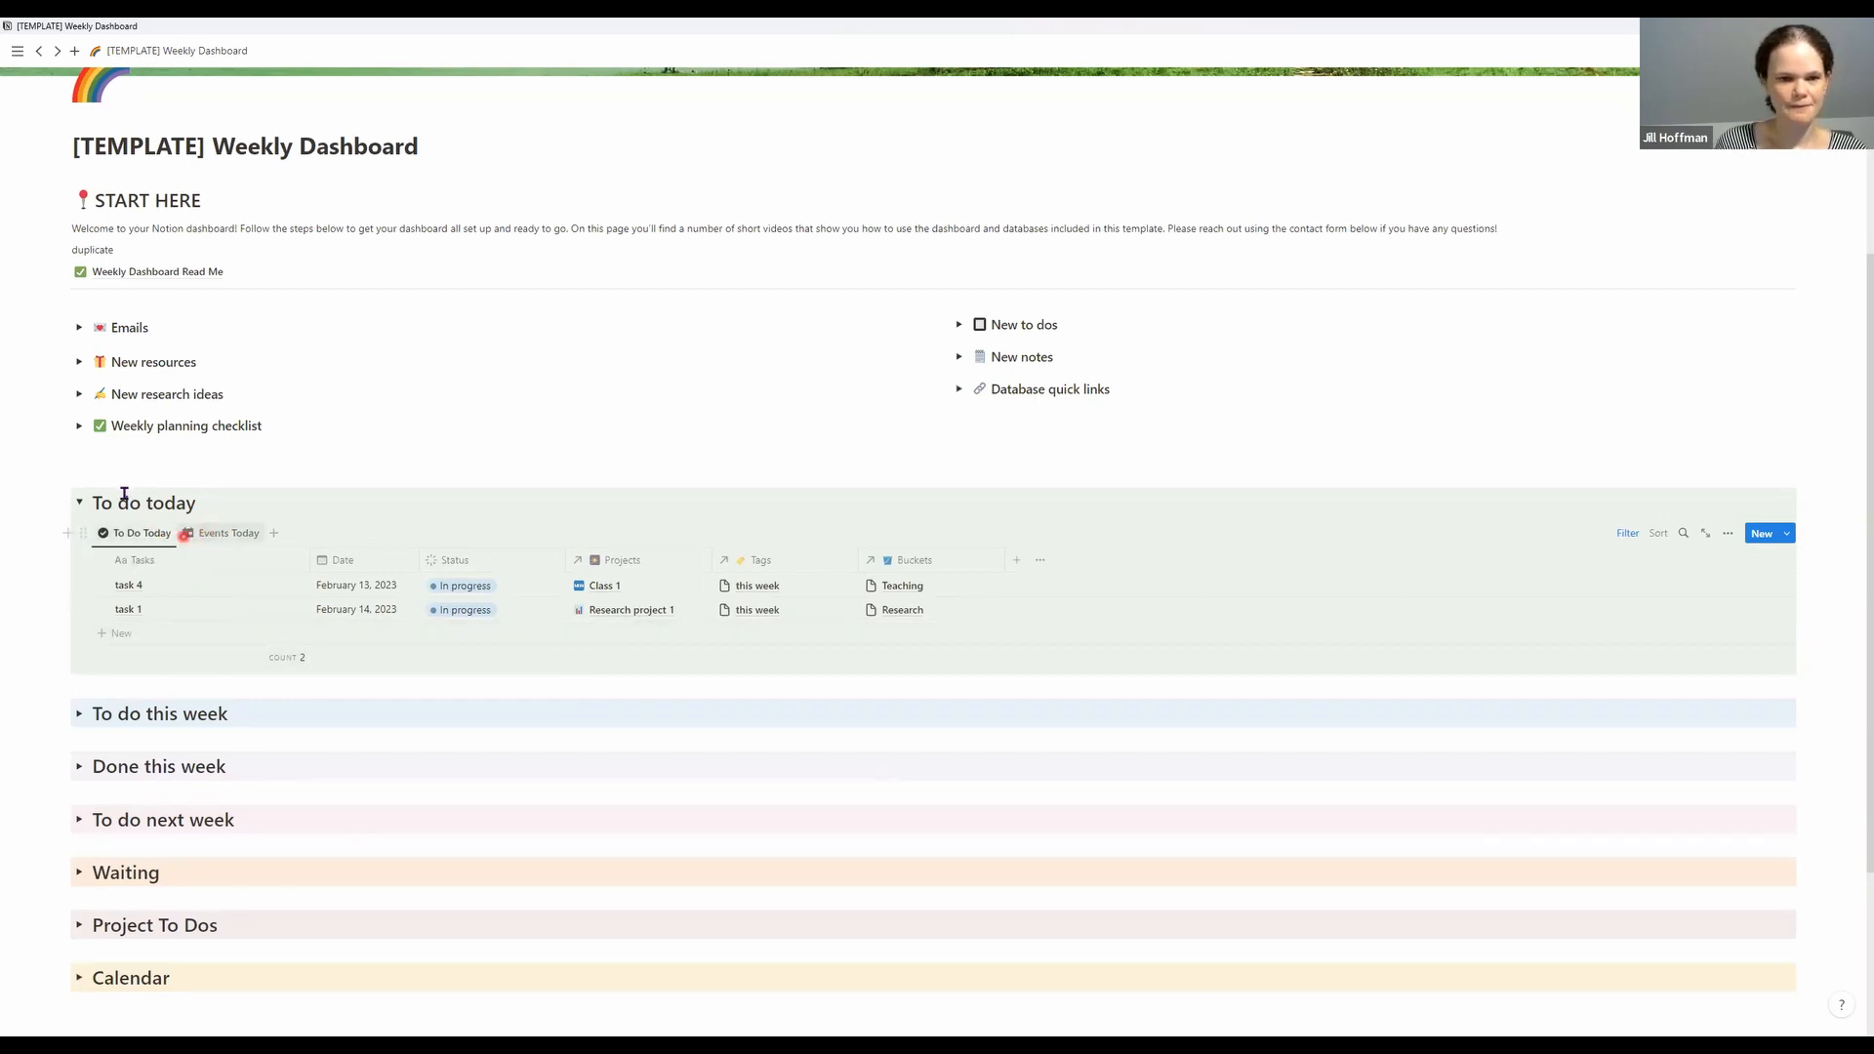
pyautogui.click(80, 504)
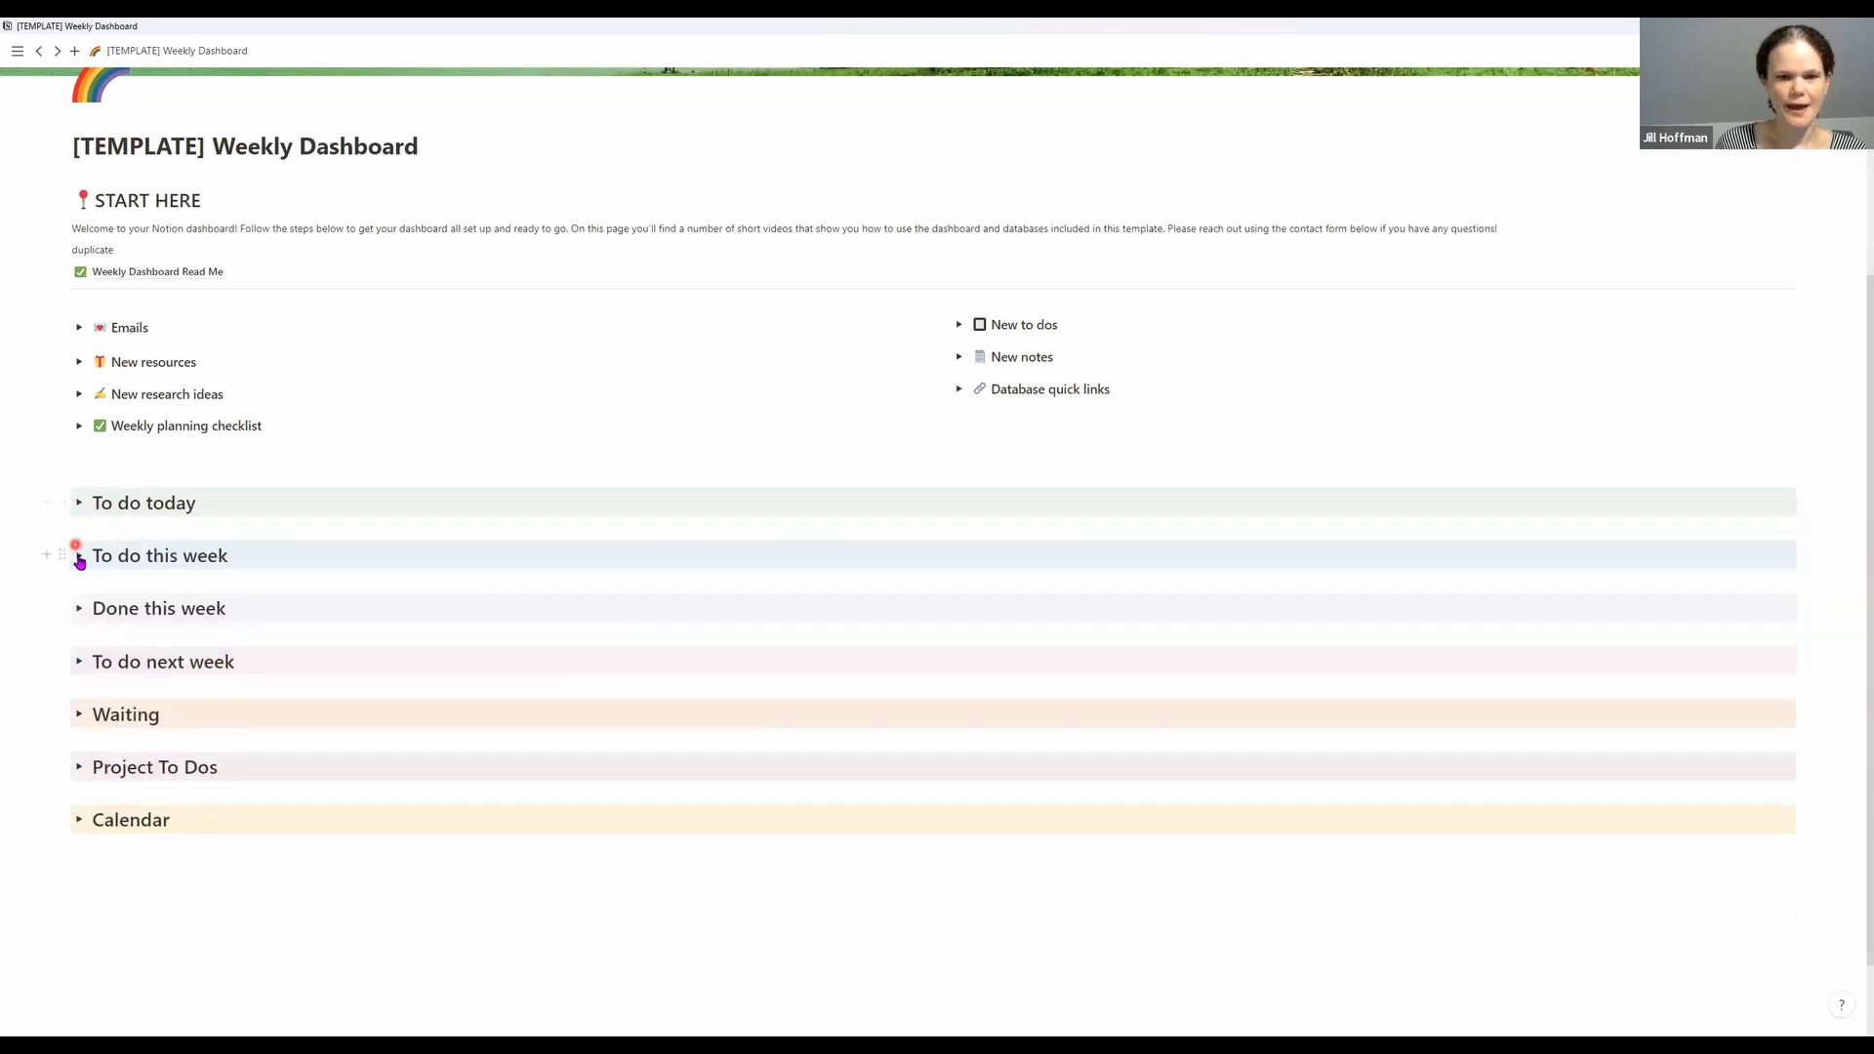
# Expand To do this week, examine the filter rules of its to-do view and its Events This Week view, and collapse it
pyautogui.click(79, 557)
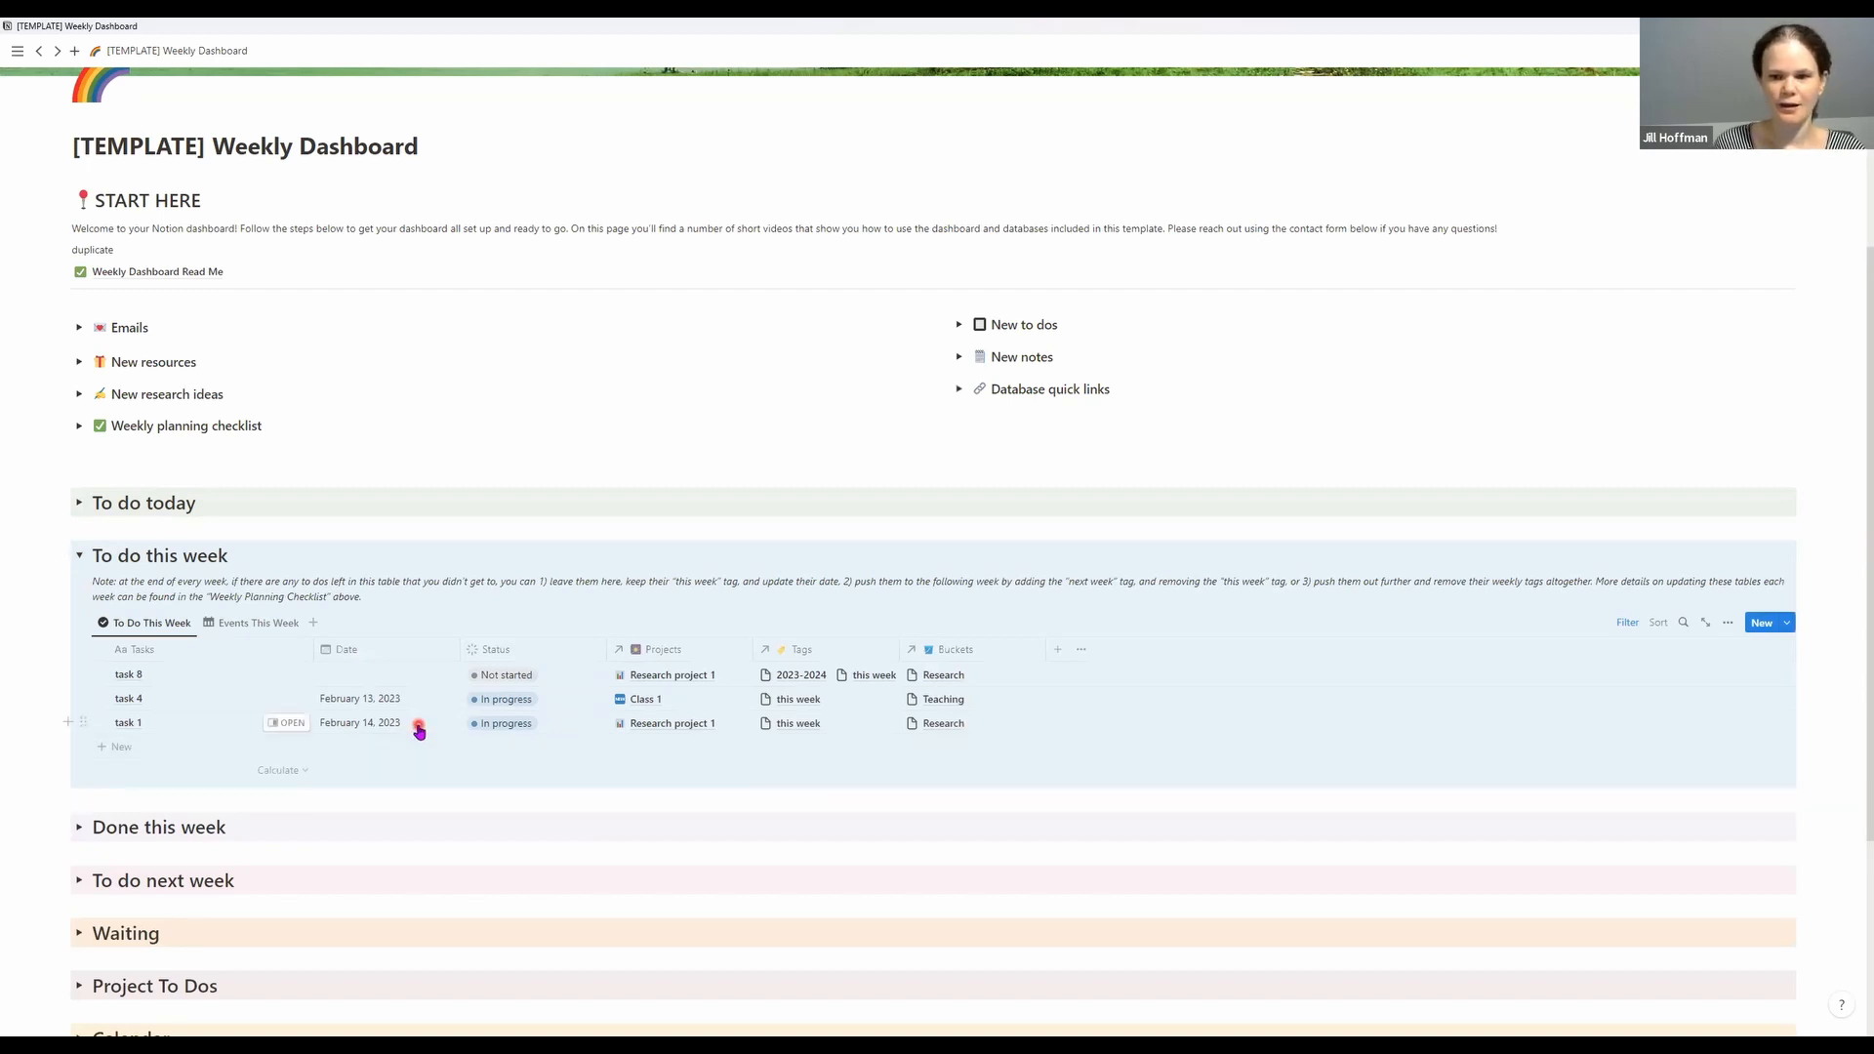
pyautogui.click(1628, 624)
pyautogui.click(127, 655)
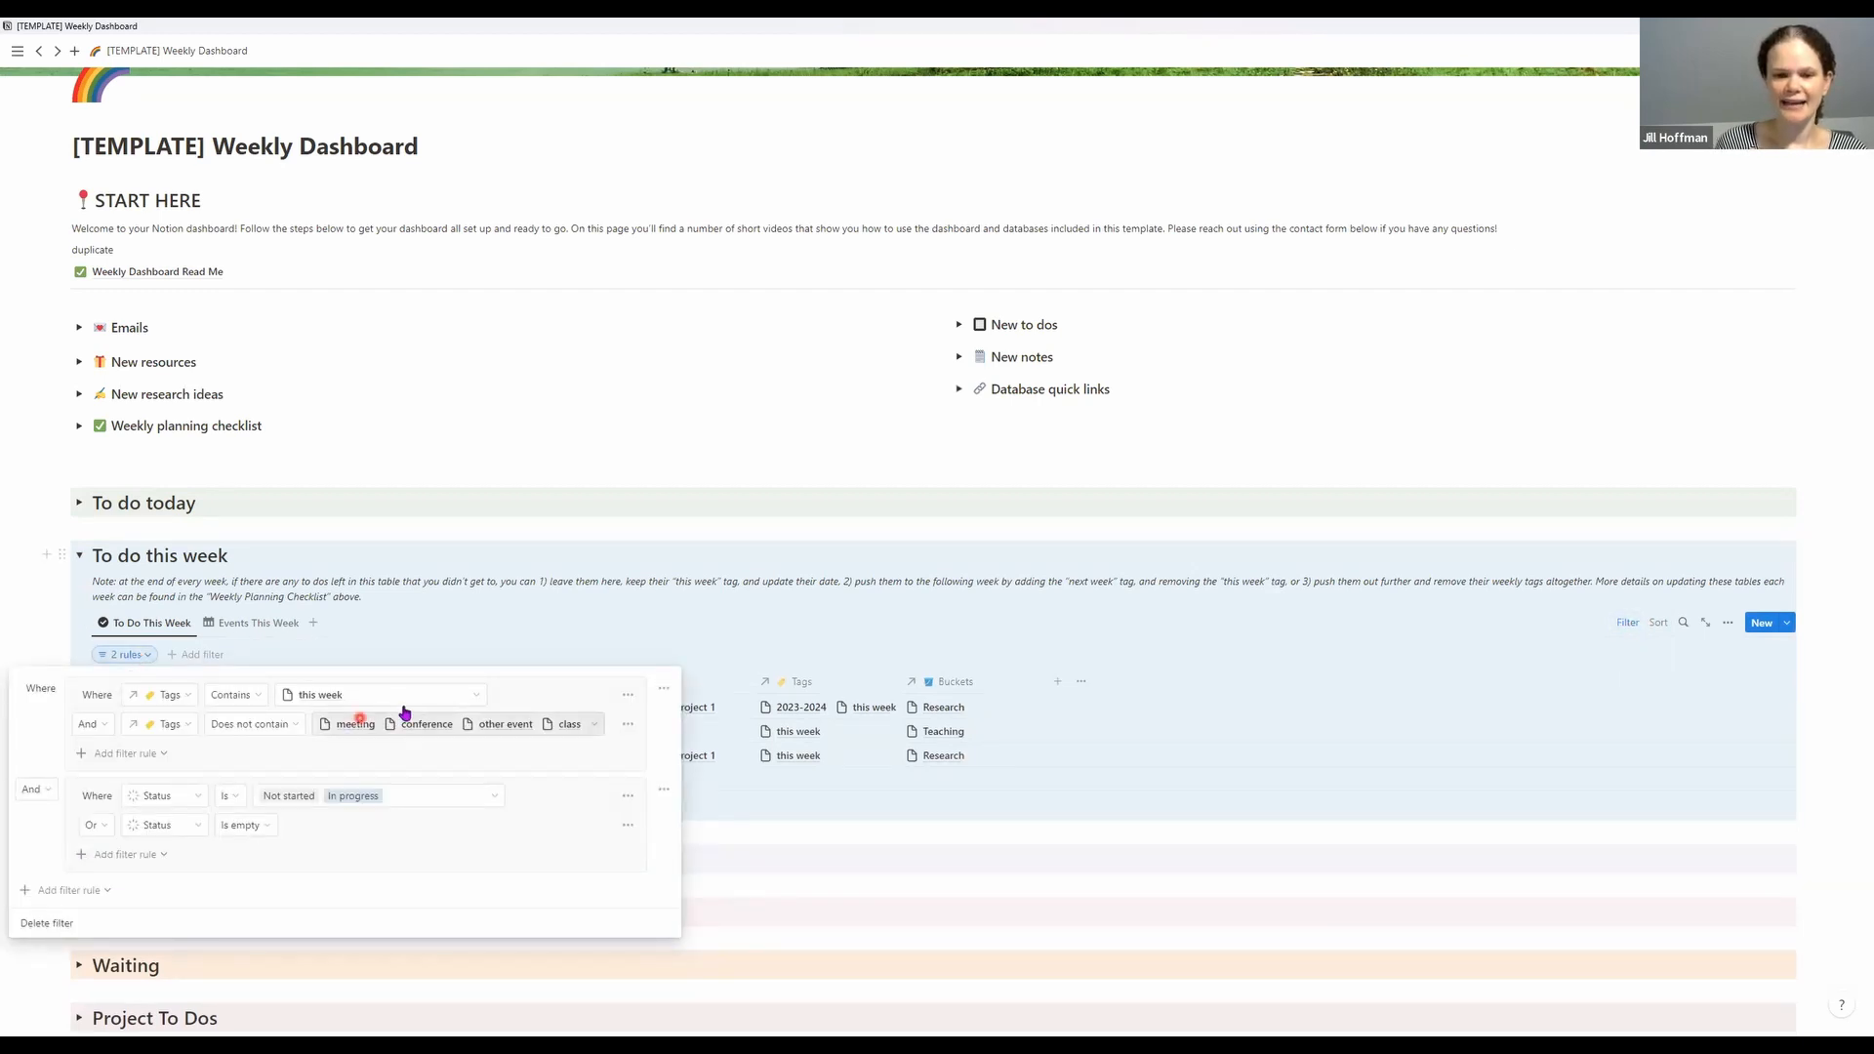
pyautogui.click(469, 598)
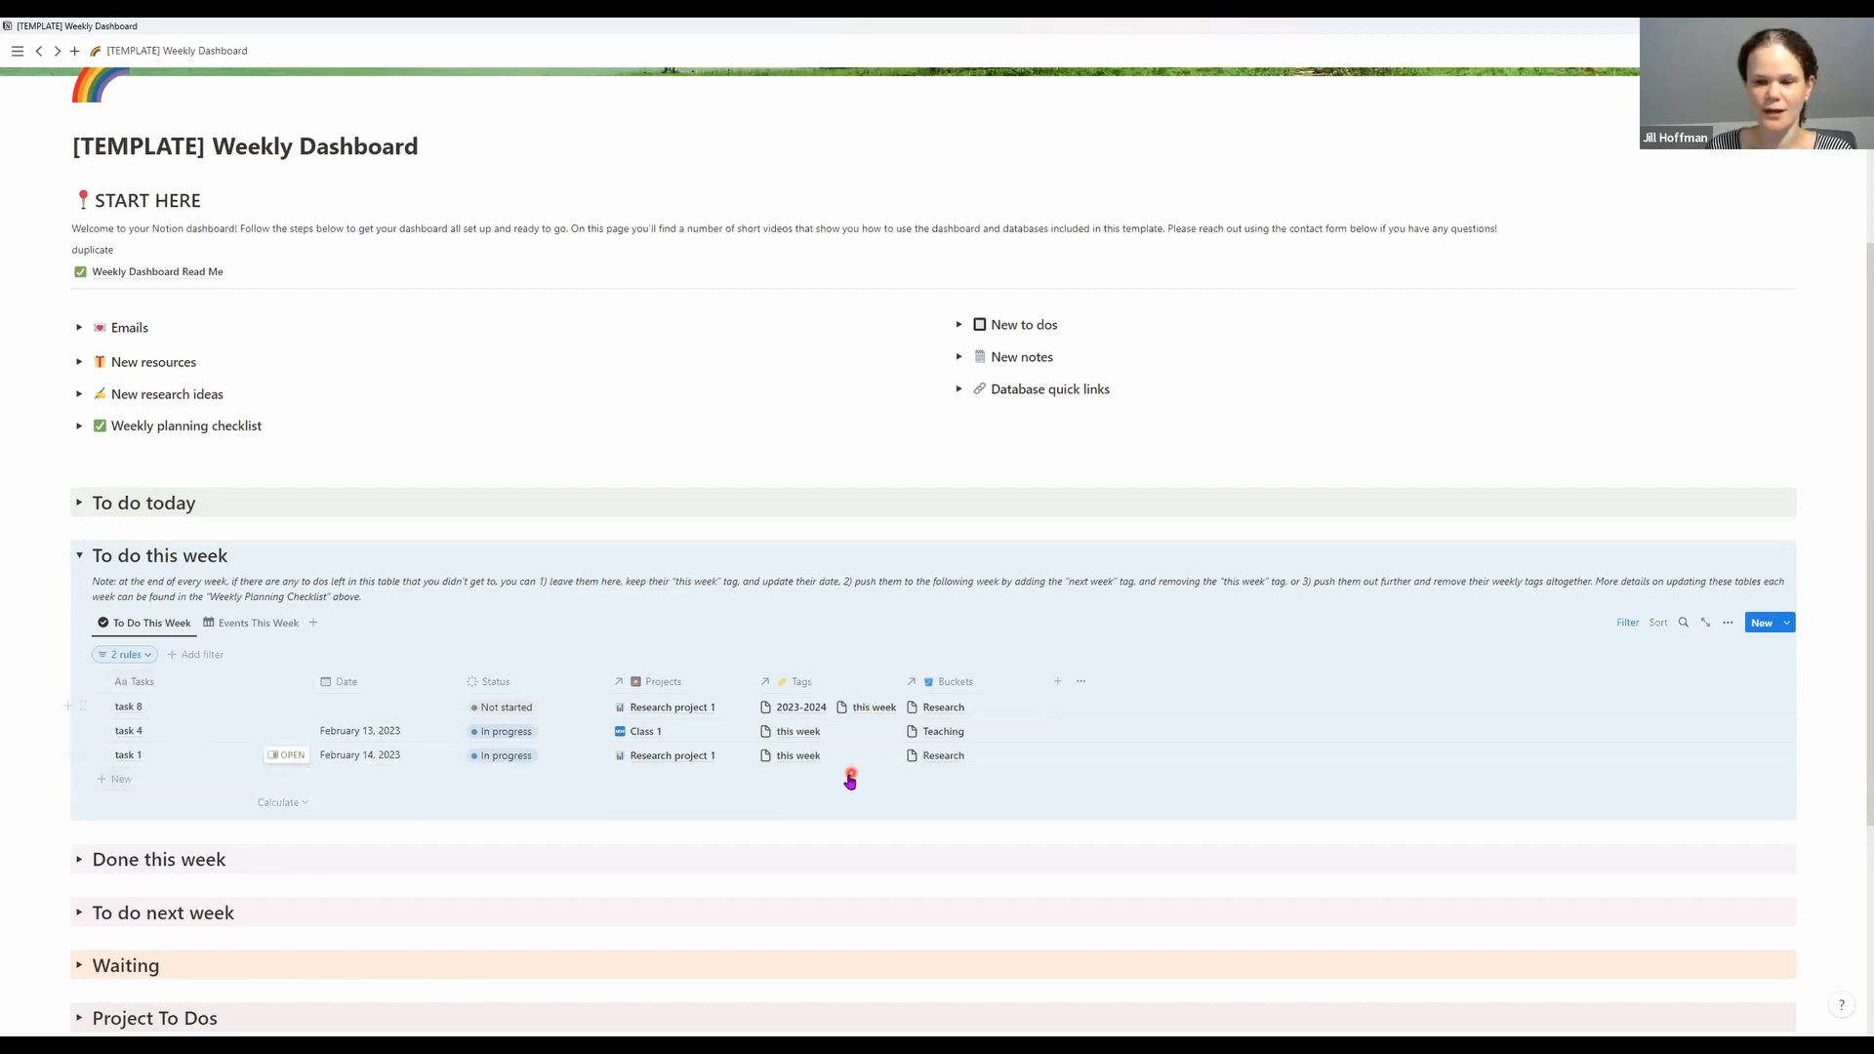
pyautogui.click(263, 629)
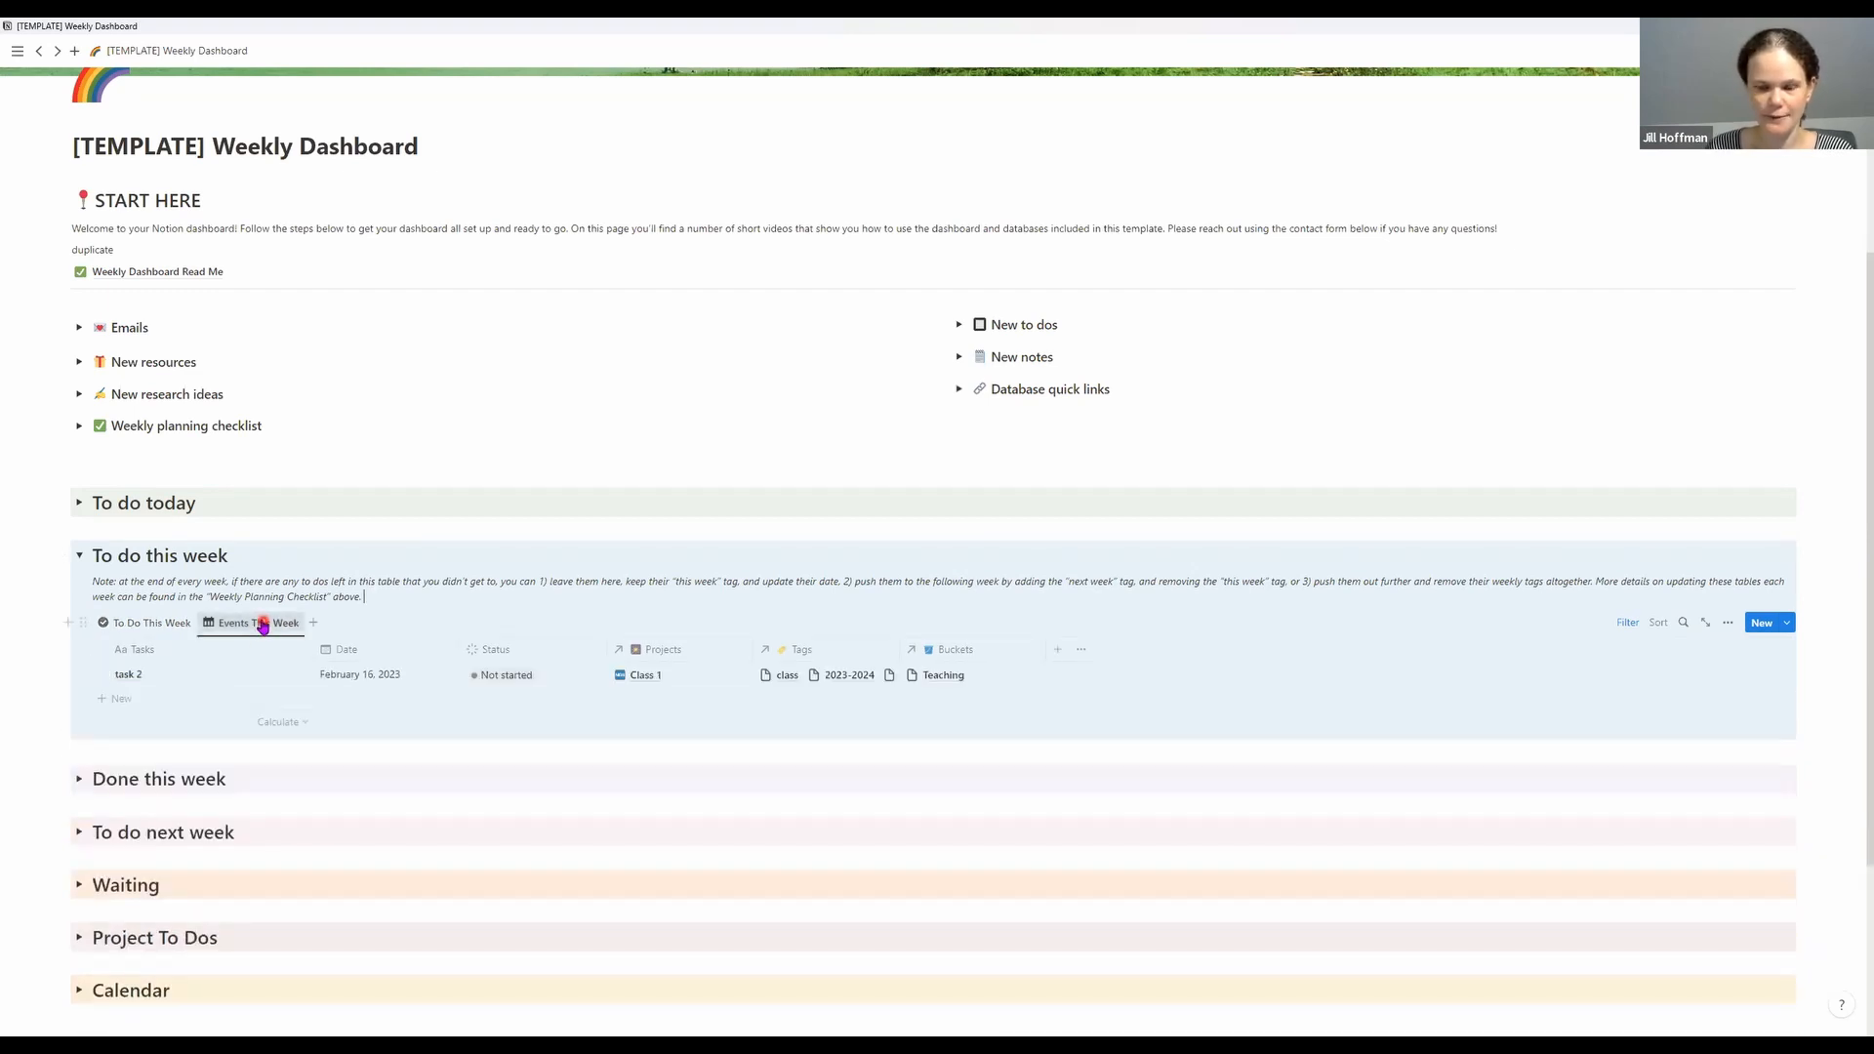
pyautogui.click(79, 555)
# Expand Done this week, look through its Done this week and Completed events this week views, and collapse the section
pyautogui.click(79, 609)
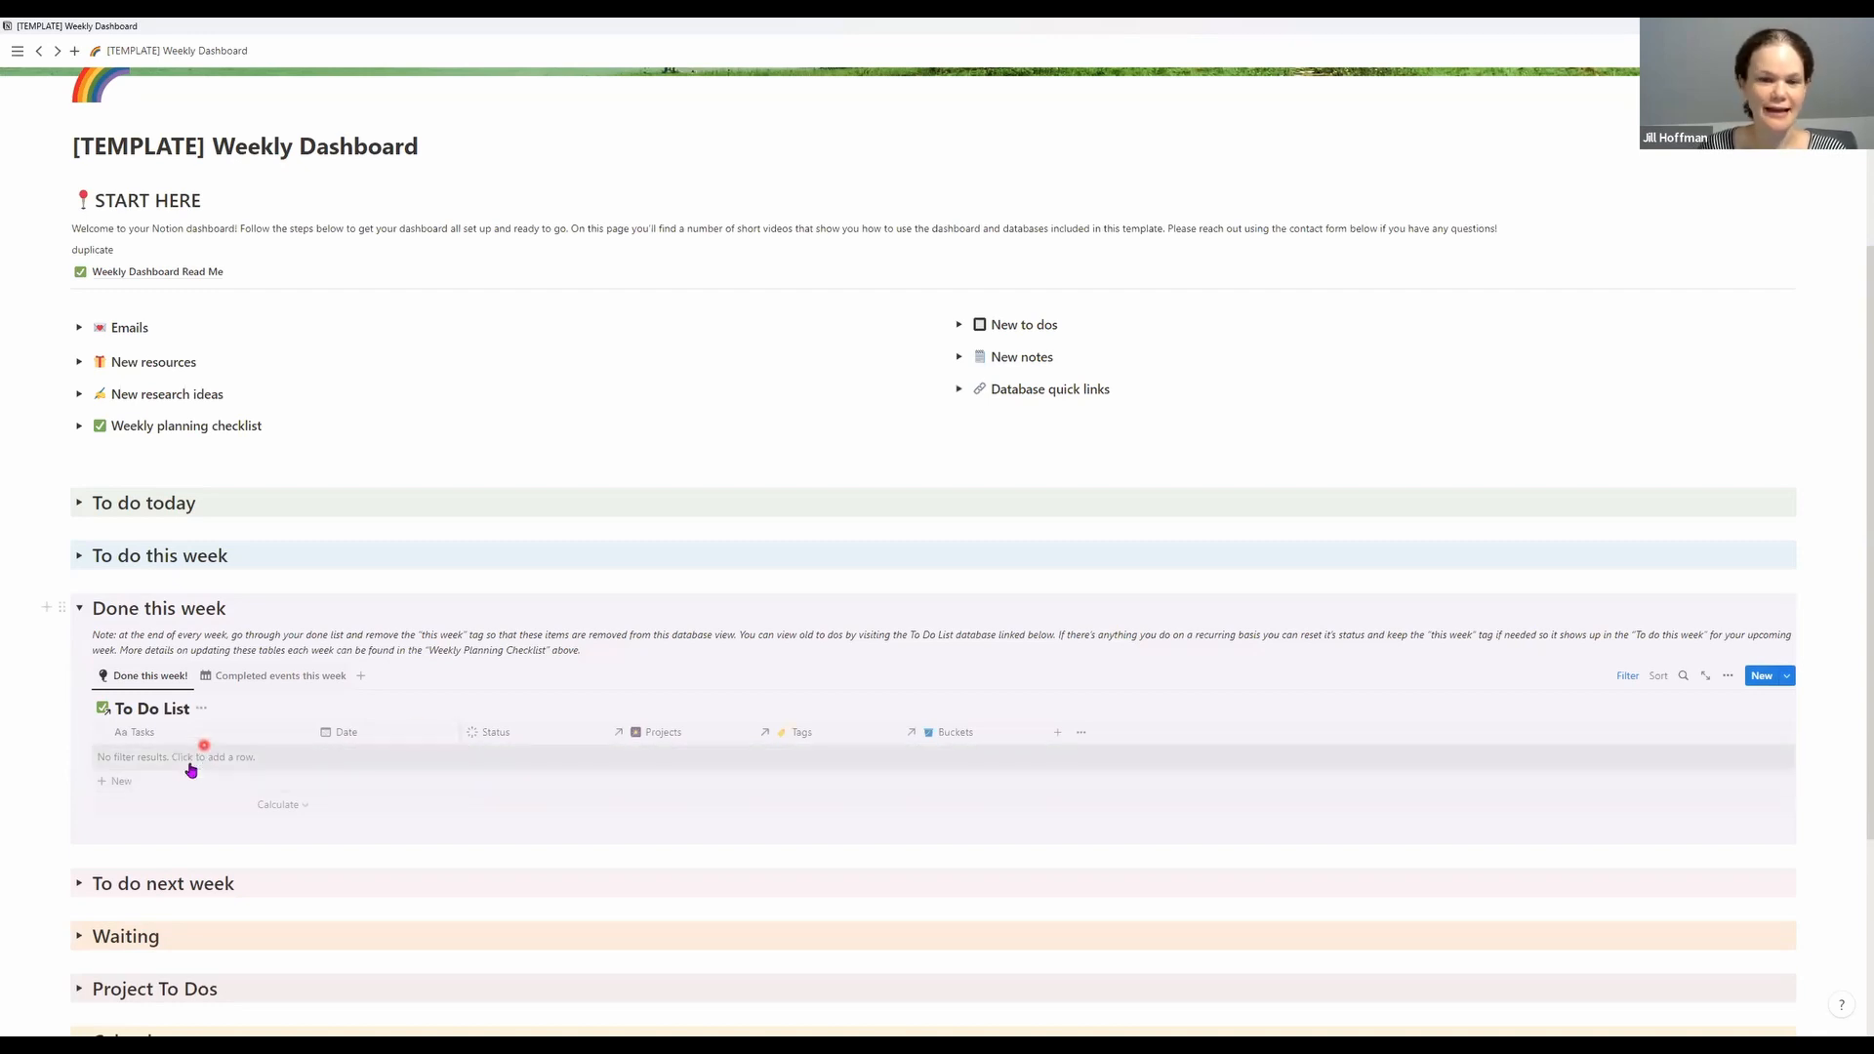
pyautogui.click(274, 682)
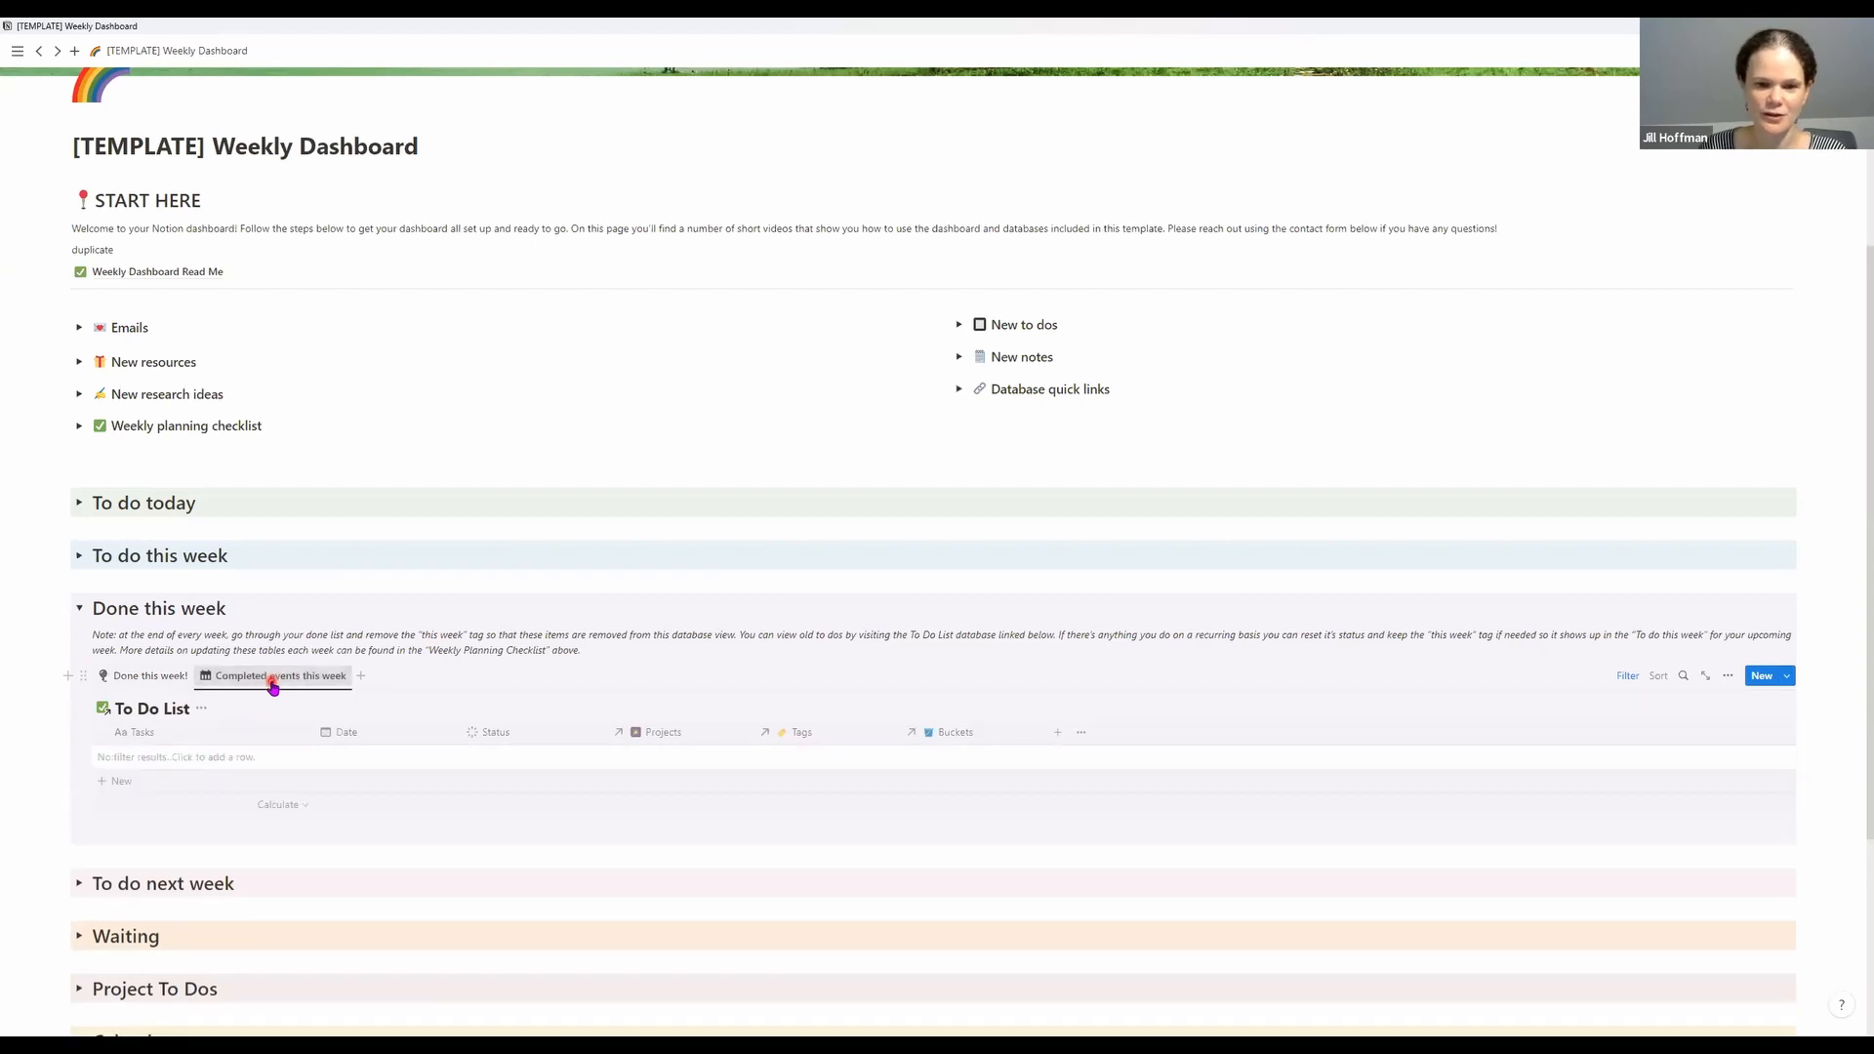
pyautogui.click(146, 675)
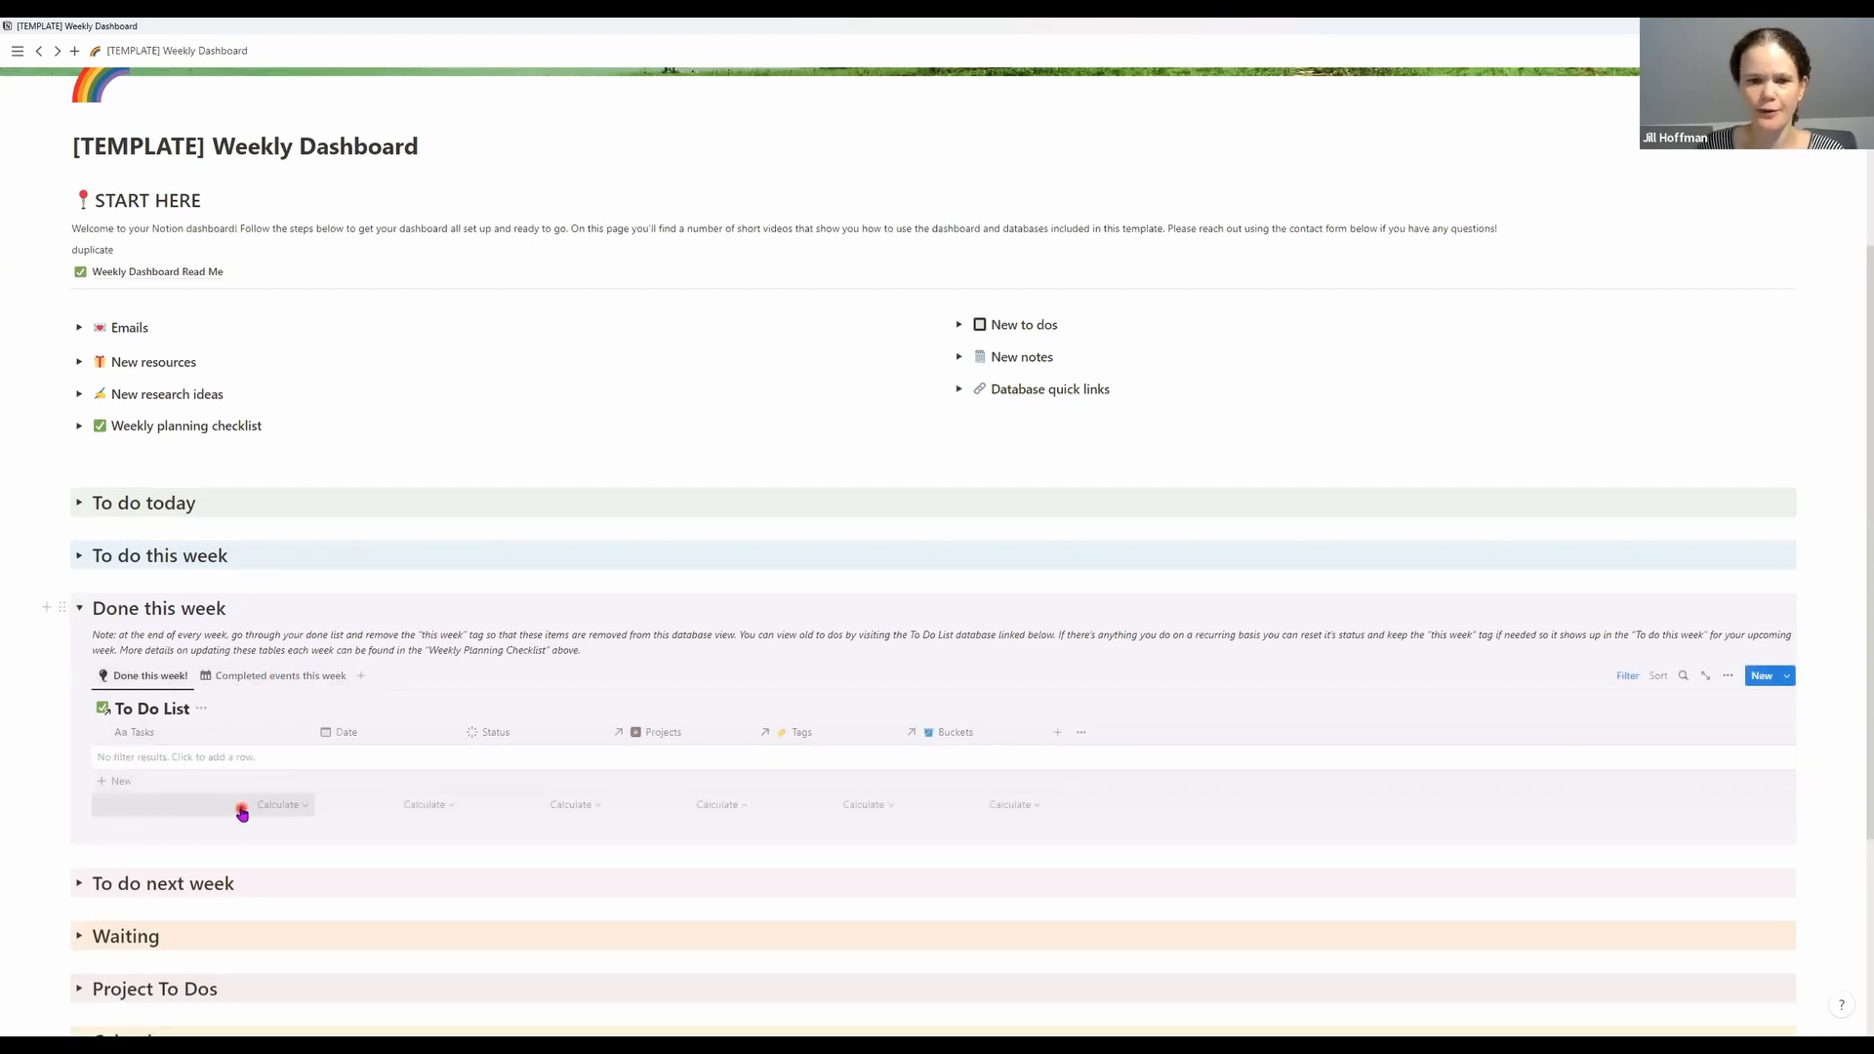
pyautogui.click(79, 608)
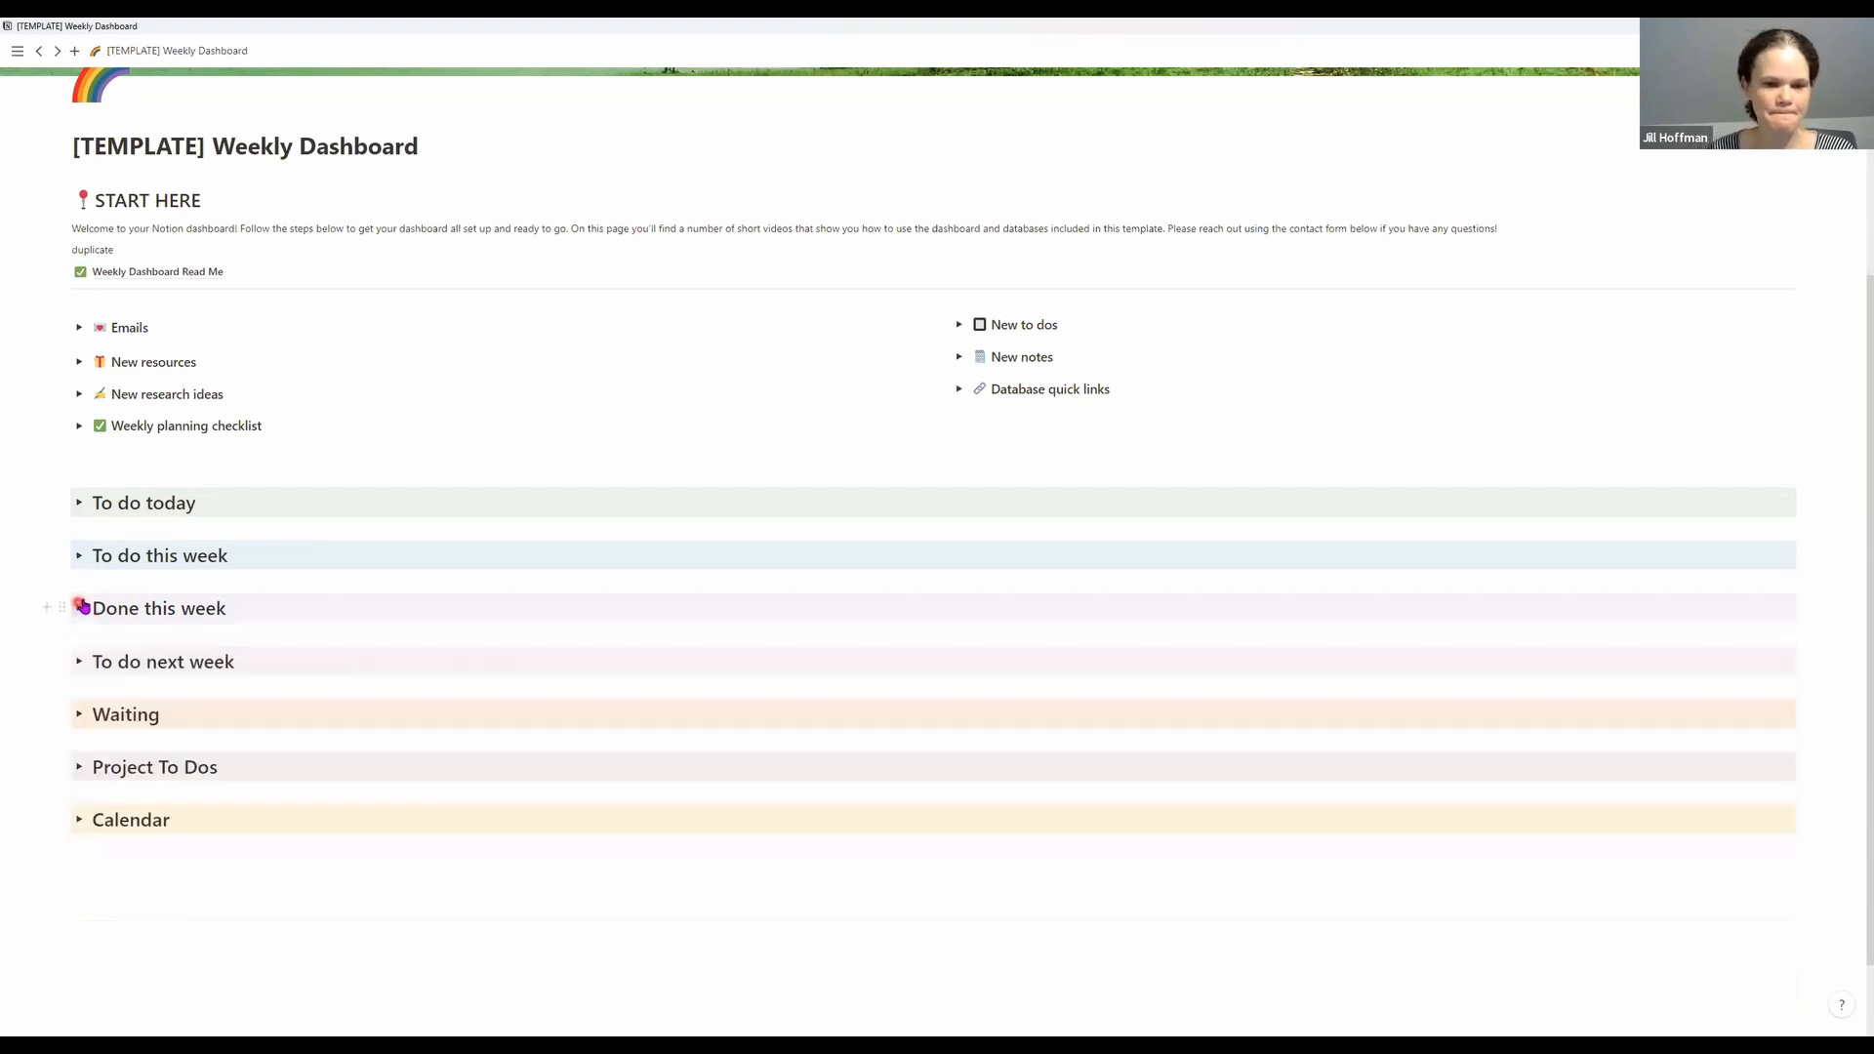
# Expand To do next week, examine its to-do and events views and the tag on "another new to do", and collapse the section
pyautogui.click(79, 665)
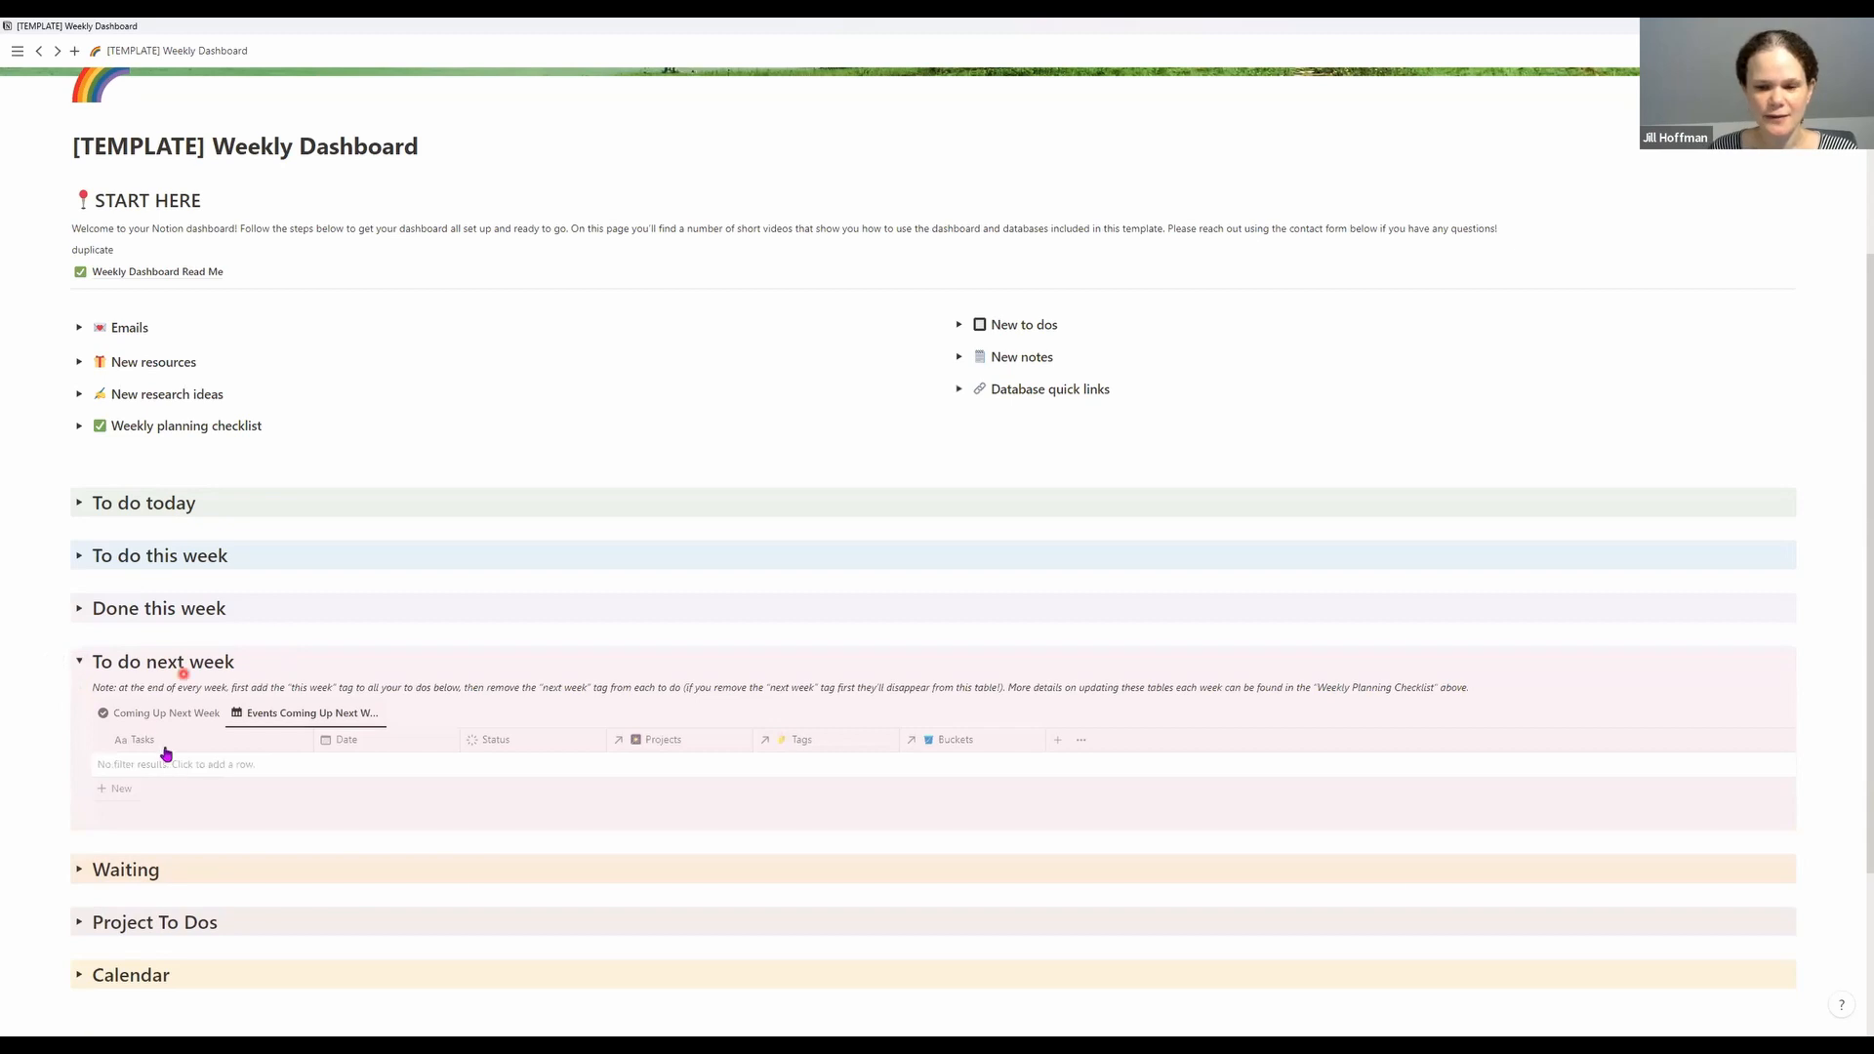
pyautogui.click(169, 720)
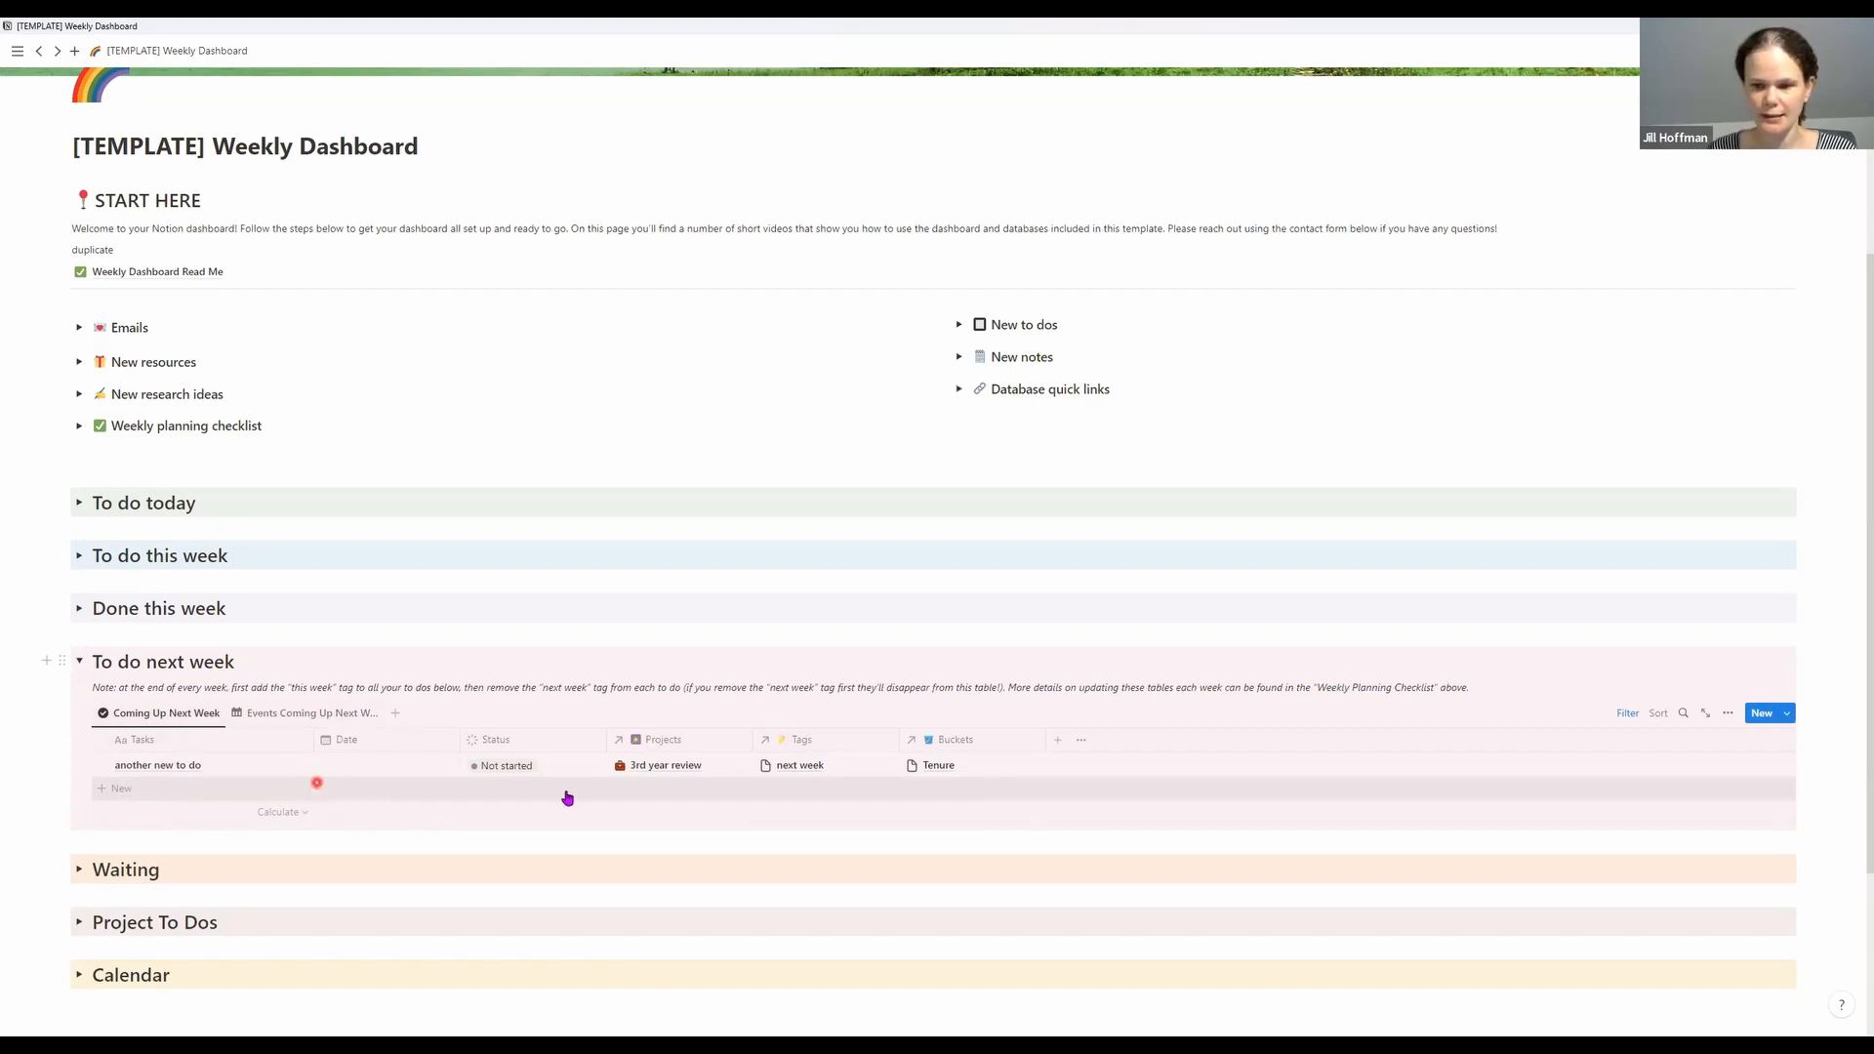
pyautogui.click(850, 773)
pyautogui.click(729, 661)
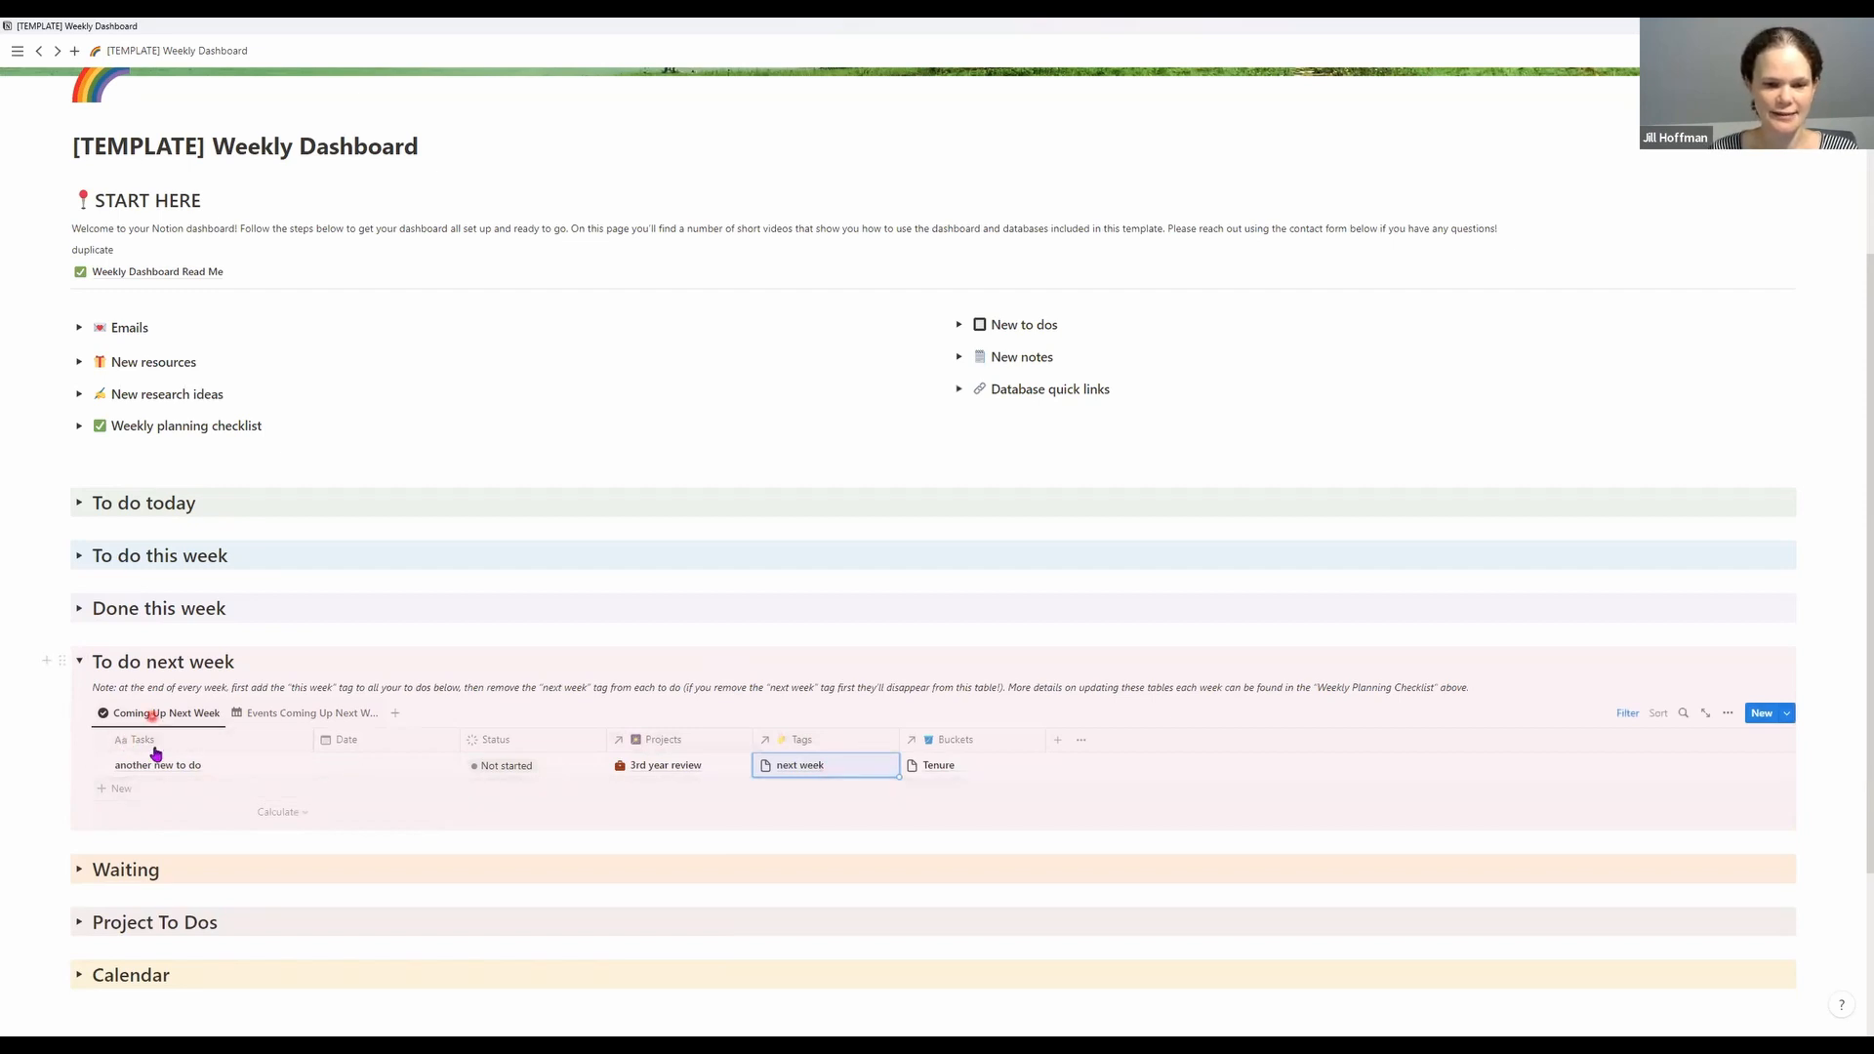
pyautogui.click(291, 714)
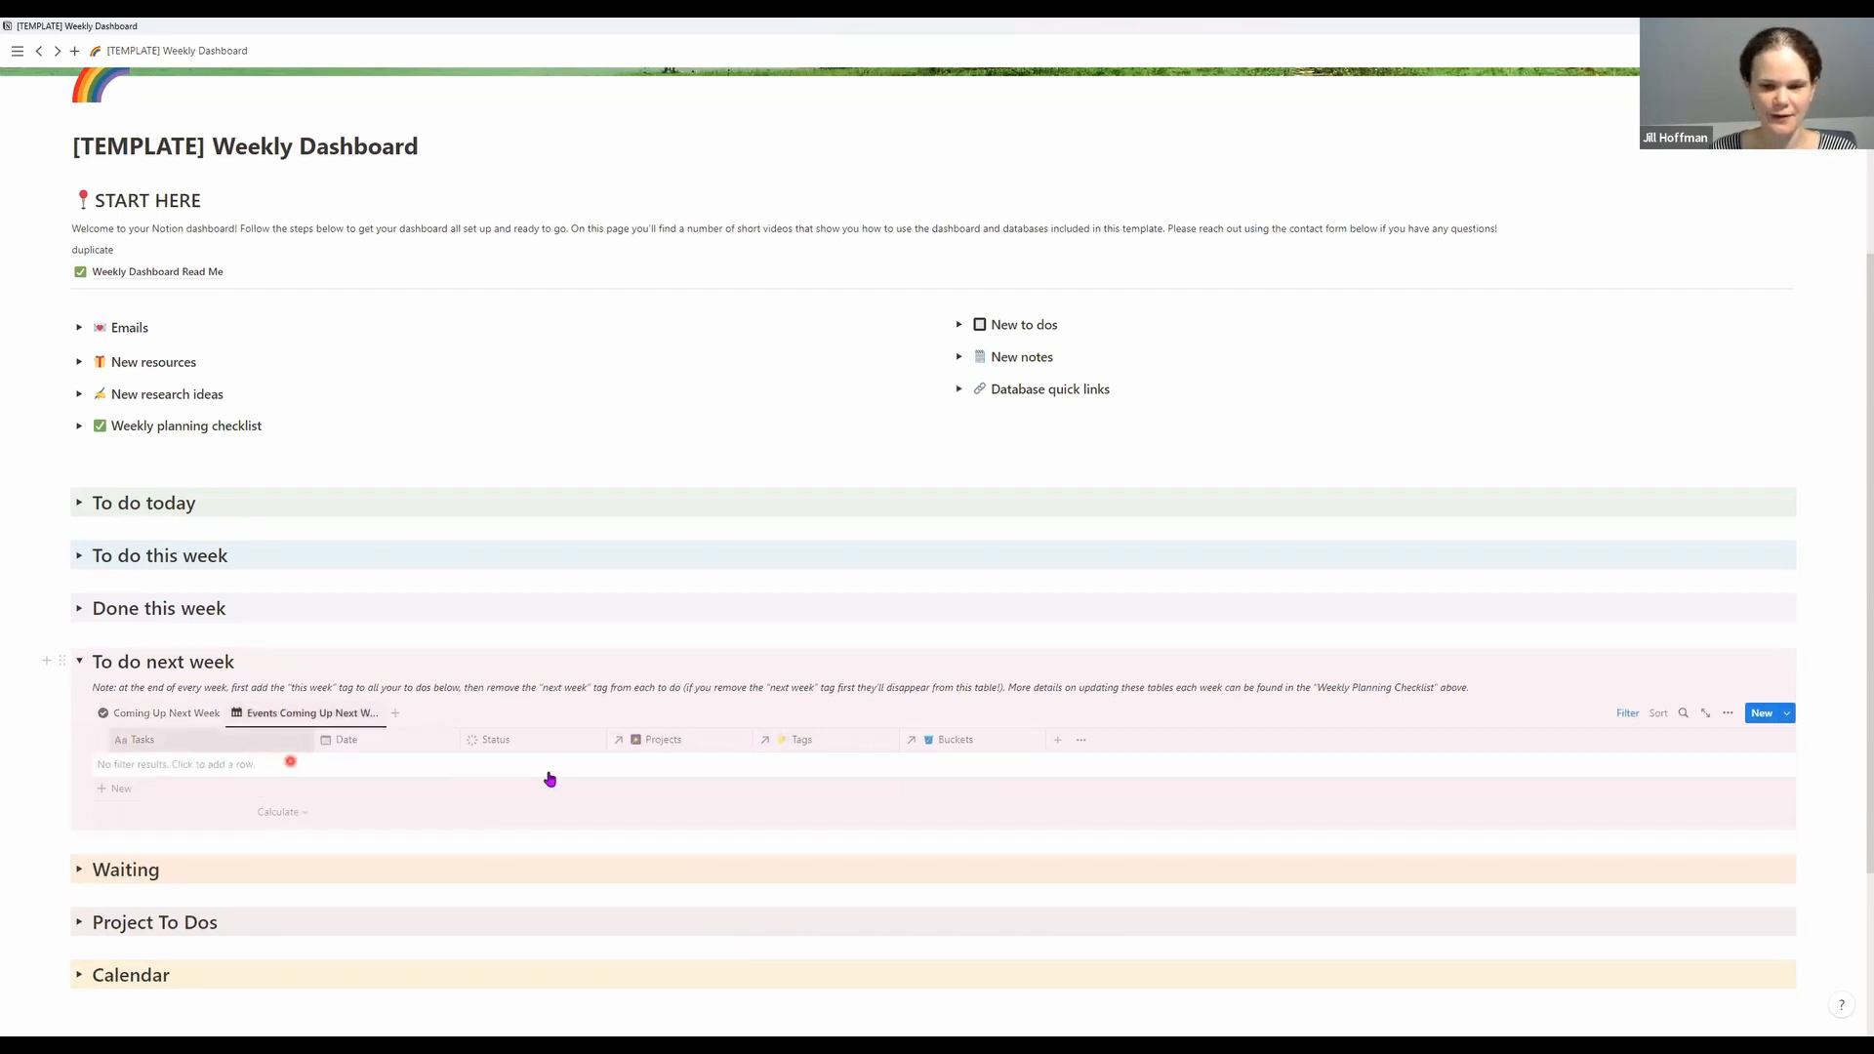
pyautogui.click(163, 714)
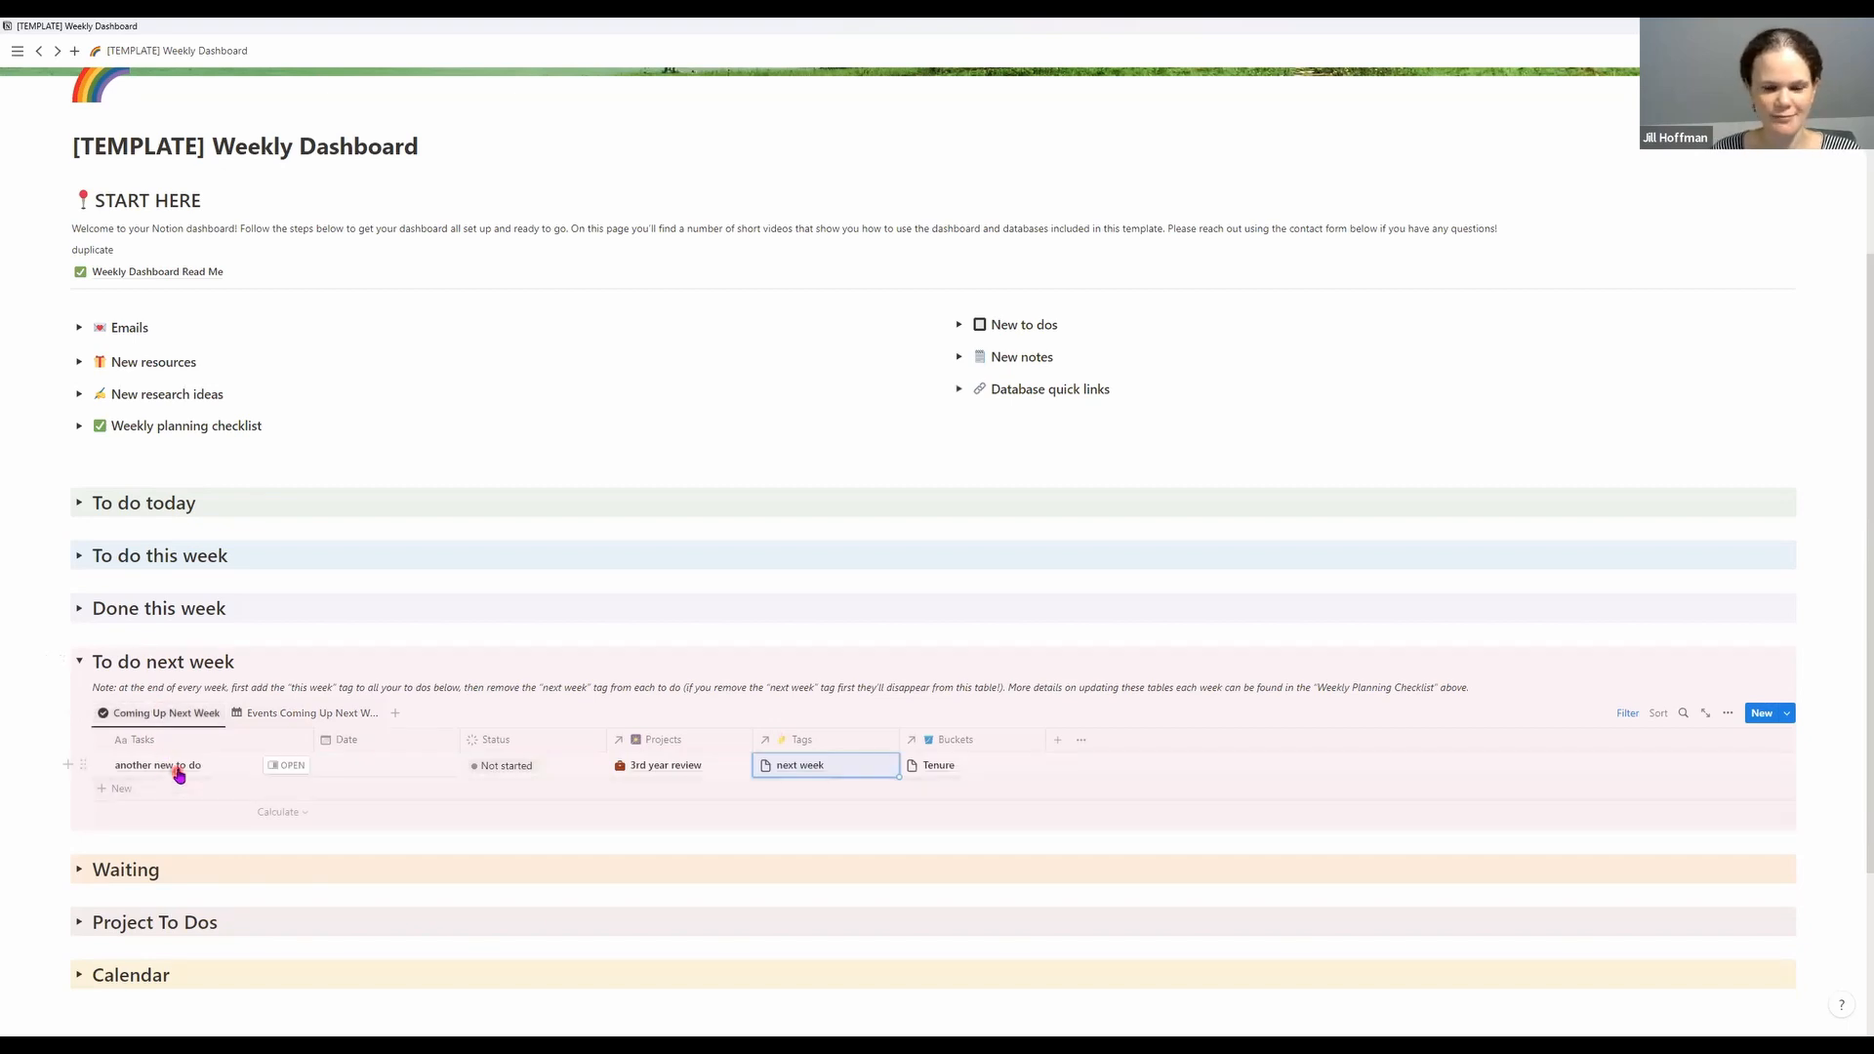
pyautogui.click(79, 660)
# Expand the Waiting section, review its note and waiting task, and collapse it again
pyautogui.click(79, 714)
pyautogui.scroll(-1, 286, 691)
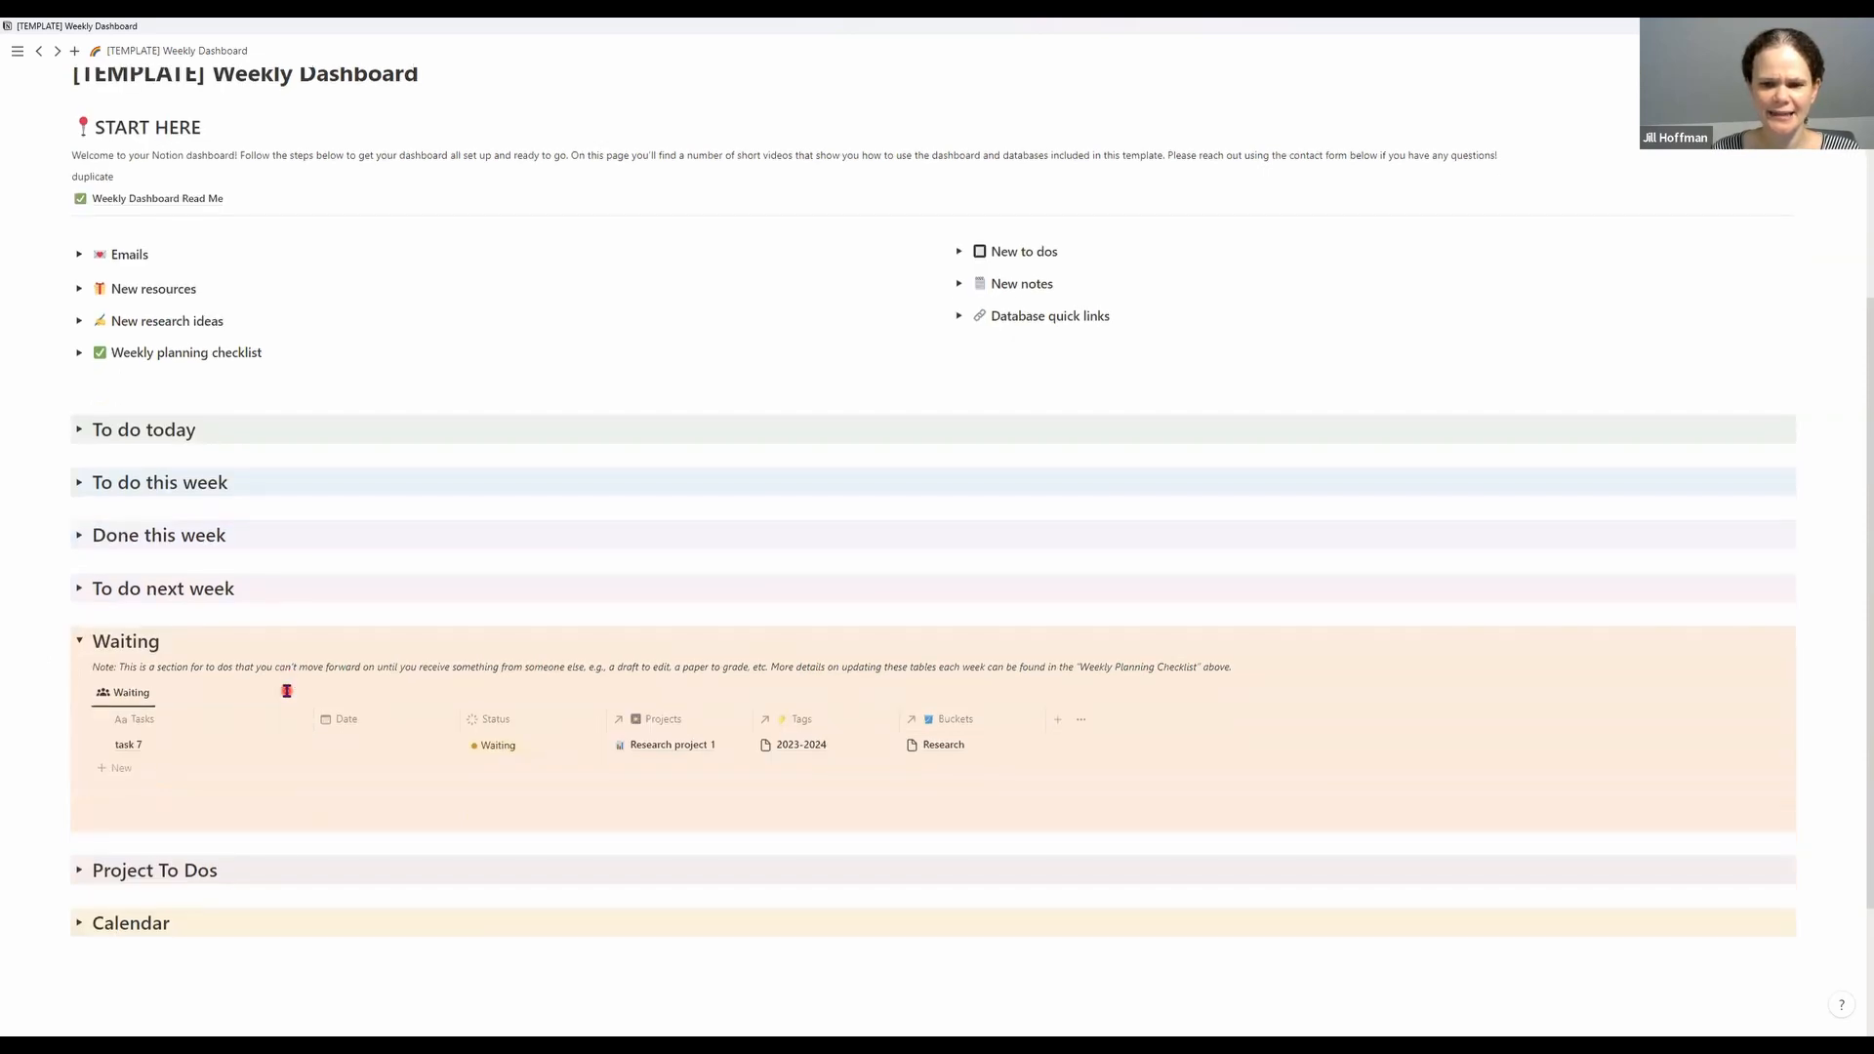
pyautogui.scroll(-1, 286, 691)
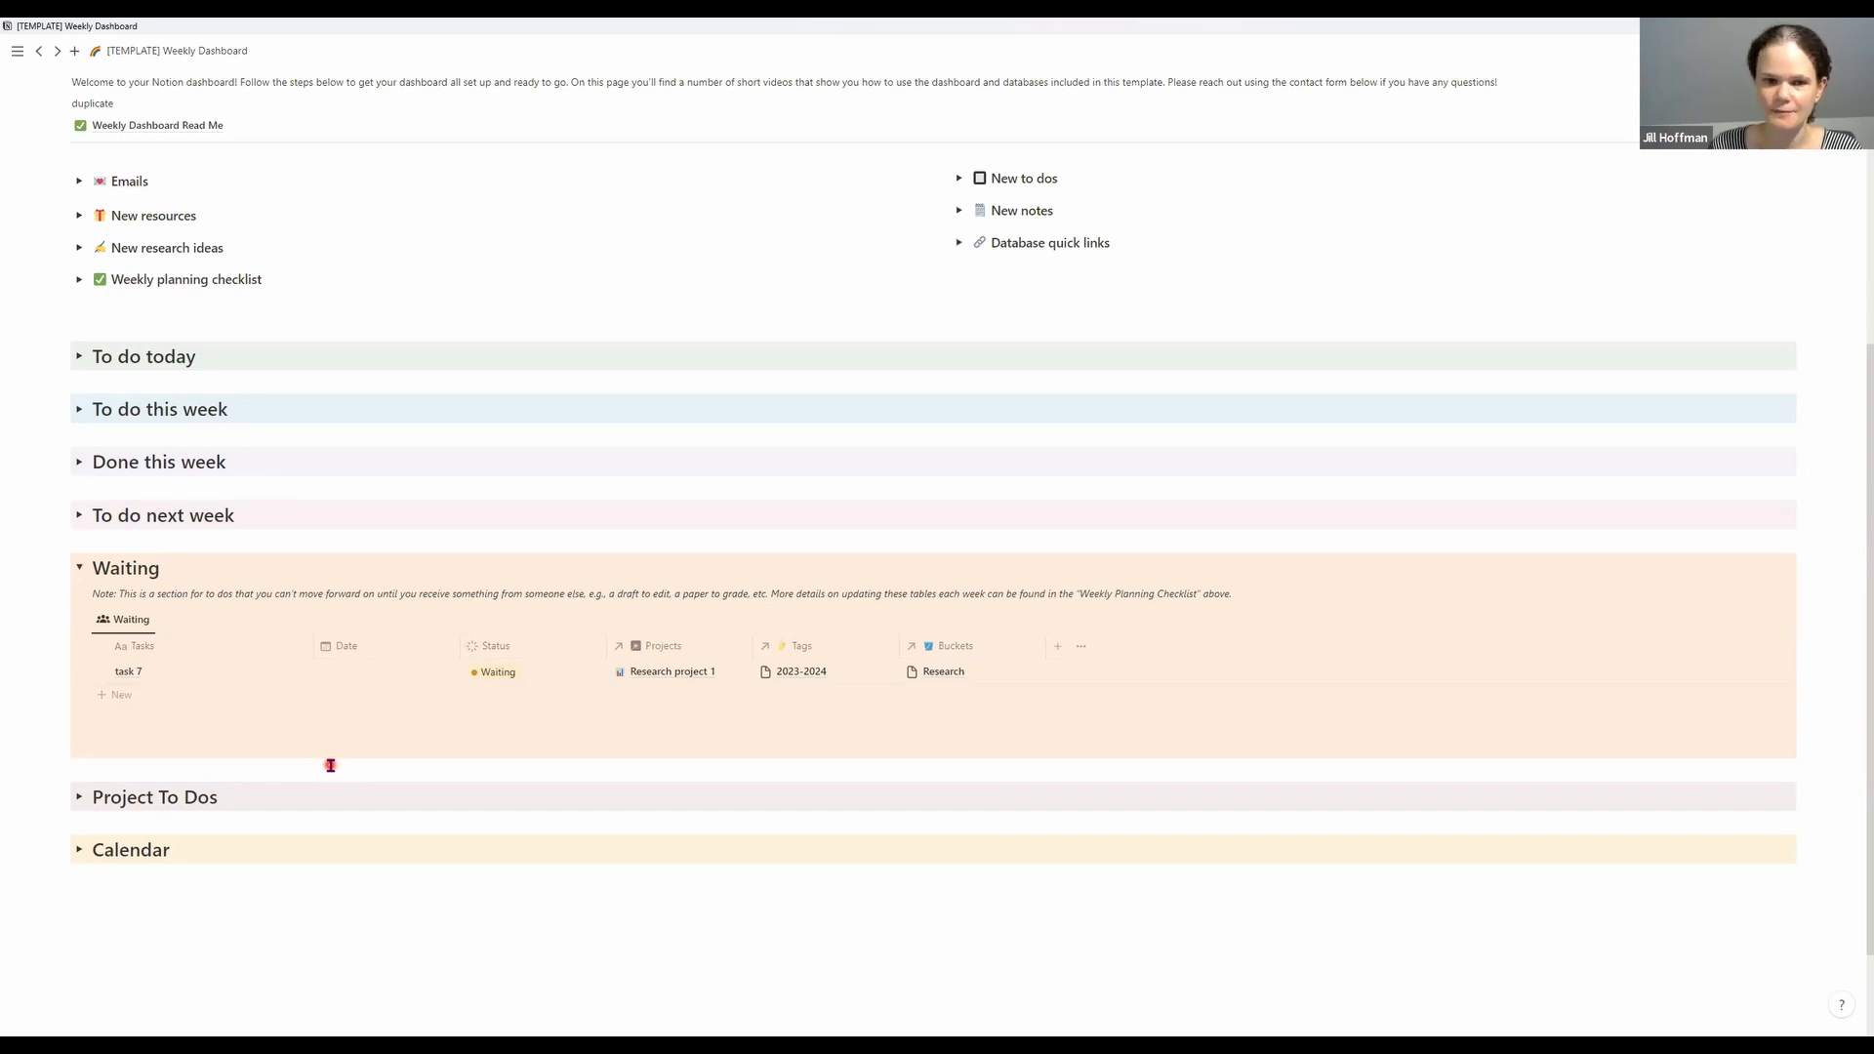
pyautogui.click(79, 568)
# Expand Project To Dos and its Research project 1 group, and look through the tasks grouped under each project
pyautogui.click(81, 670)
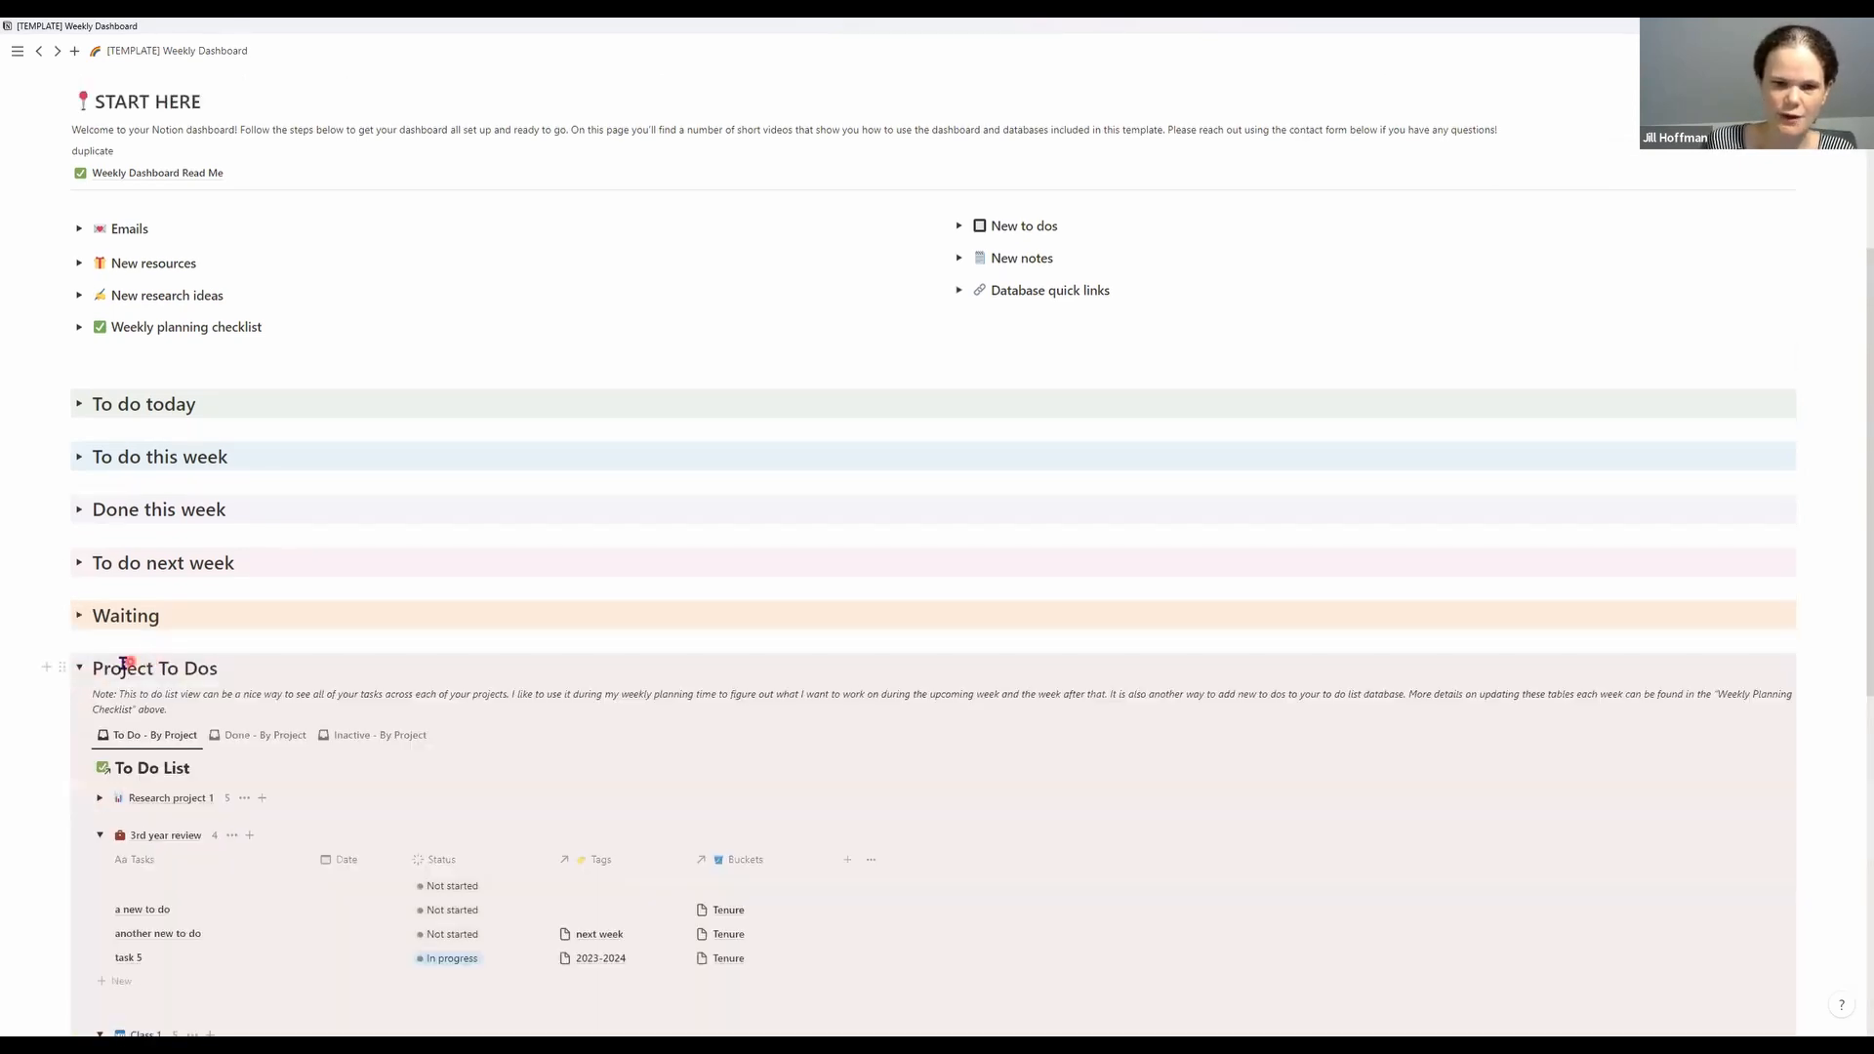
pyautogui.scroll(-2, 123, 663)
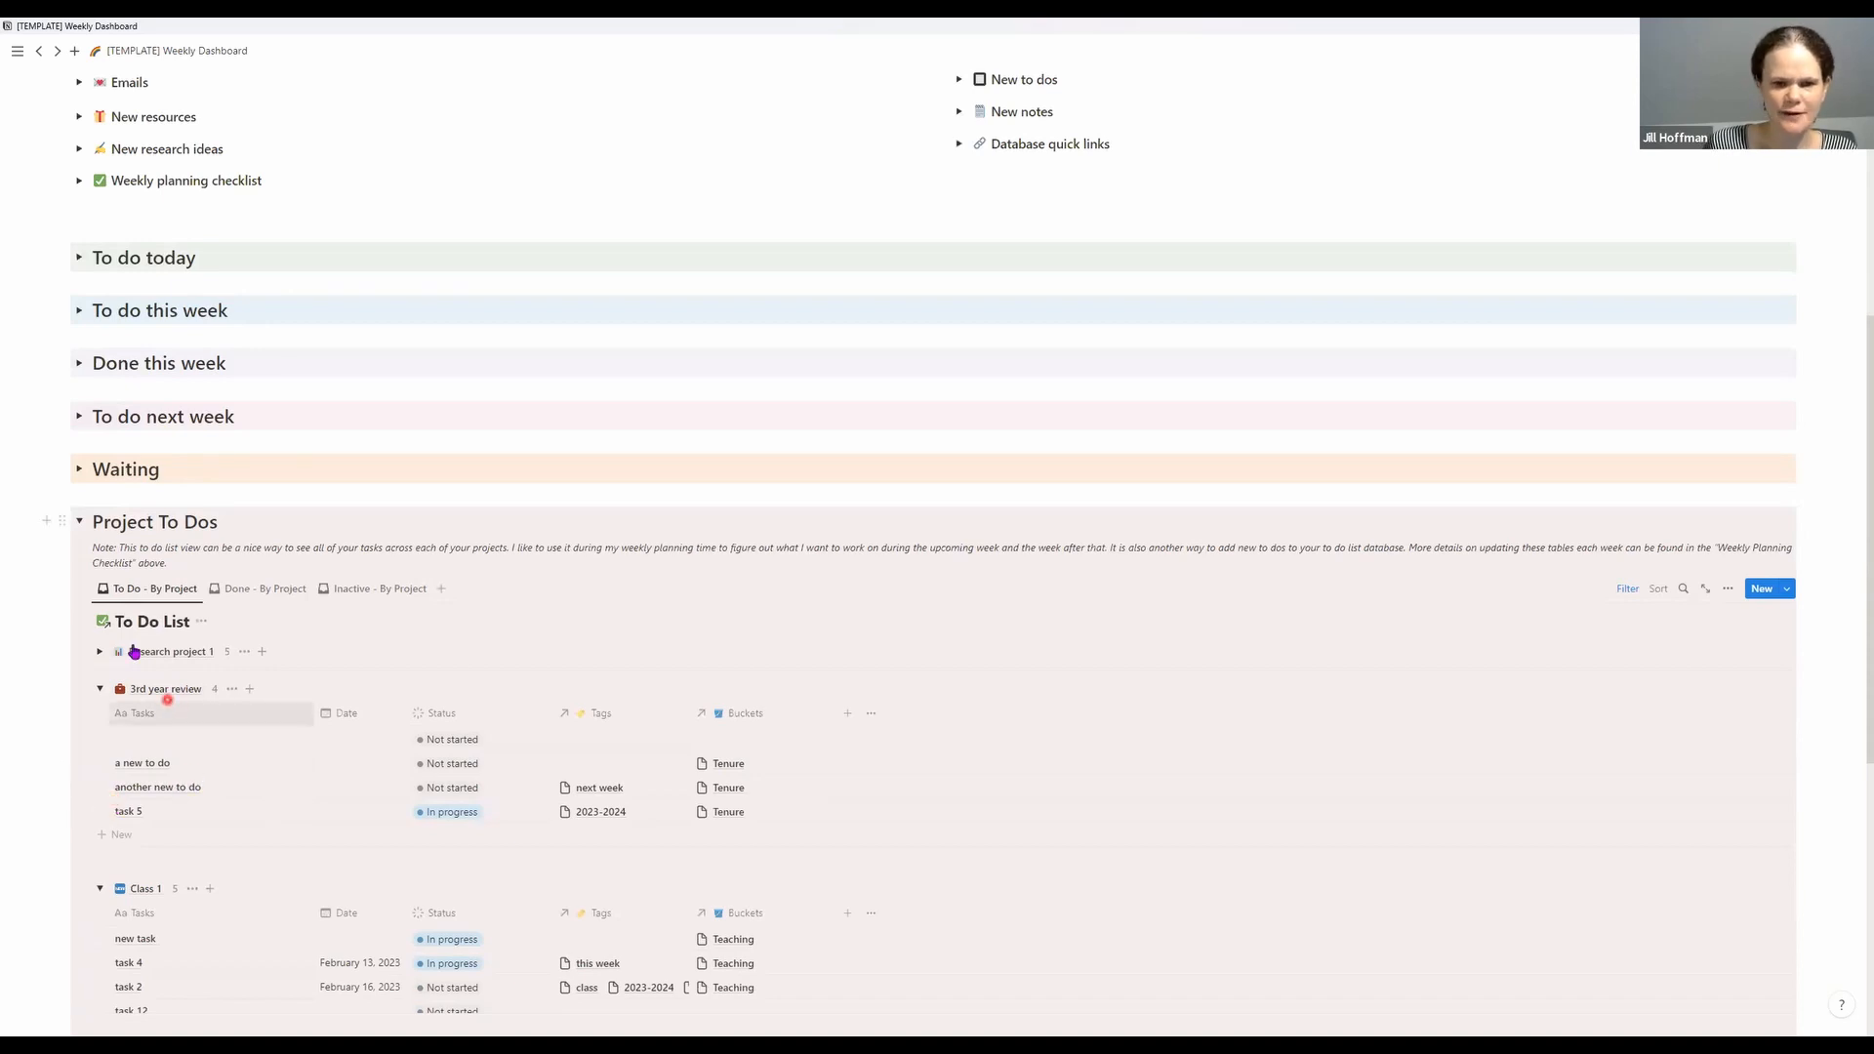
pyautogui.click(99, 653)
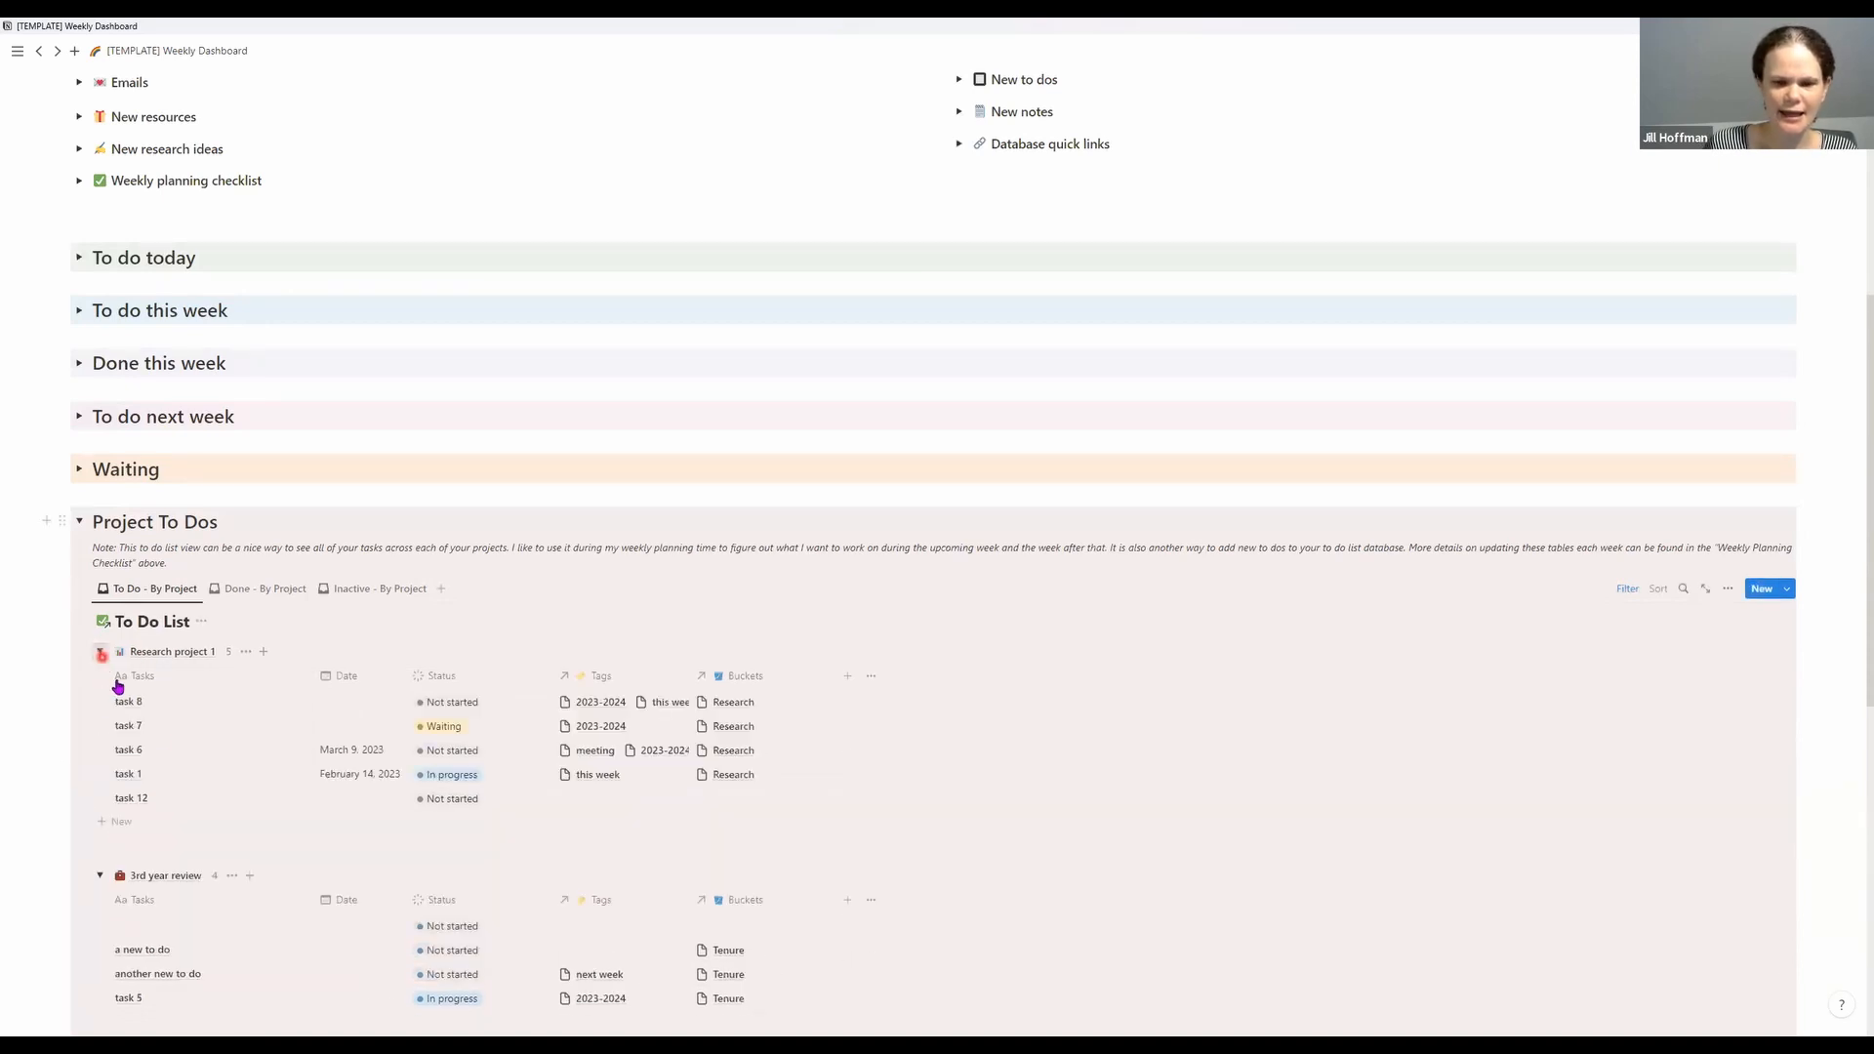
pyautogui.scroll(-3, 164, 739)
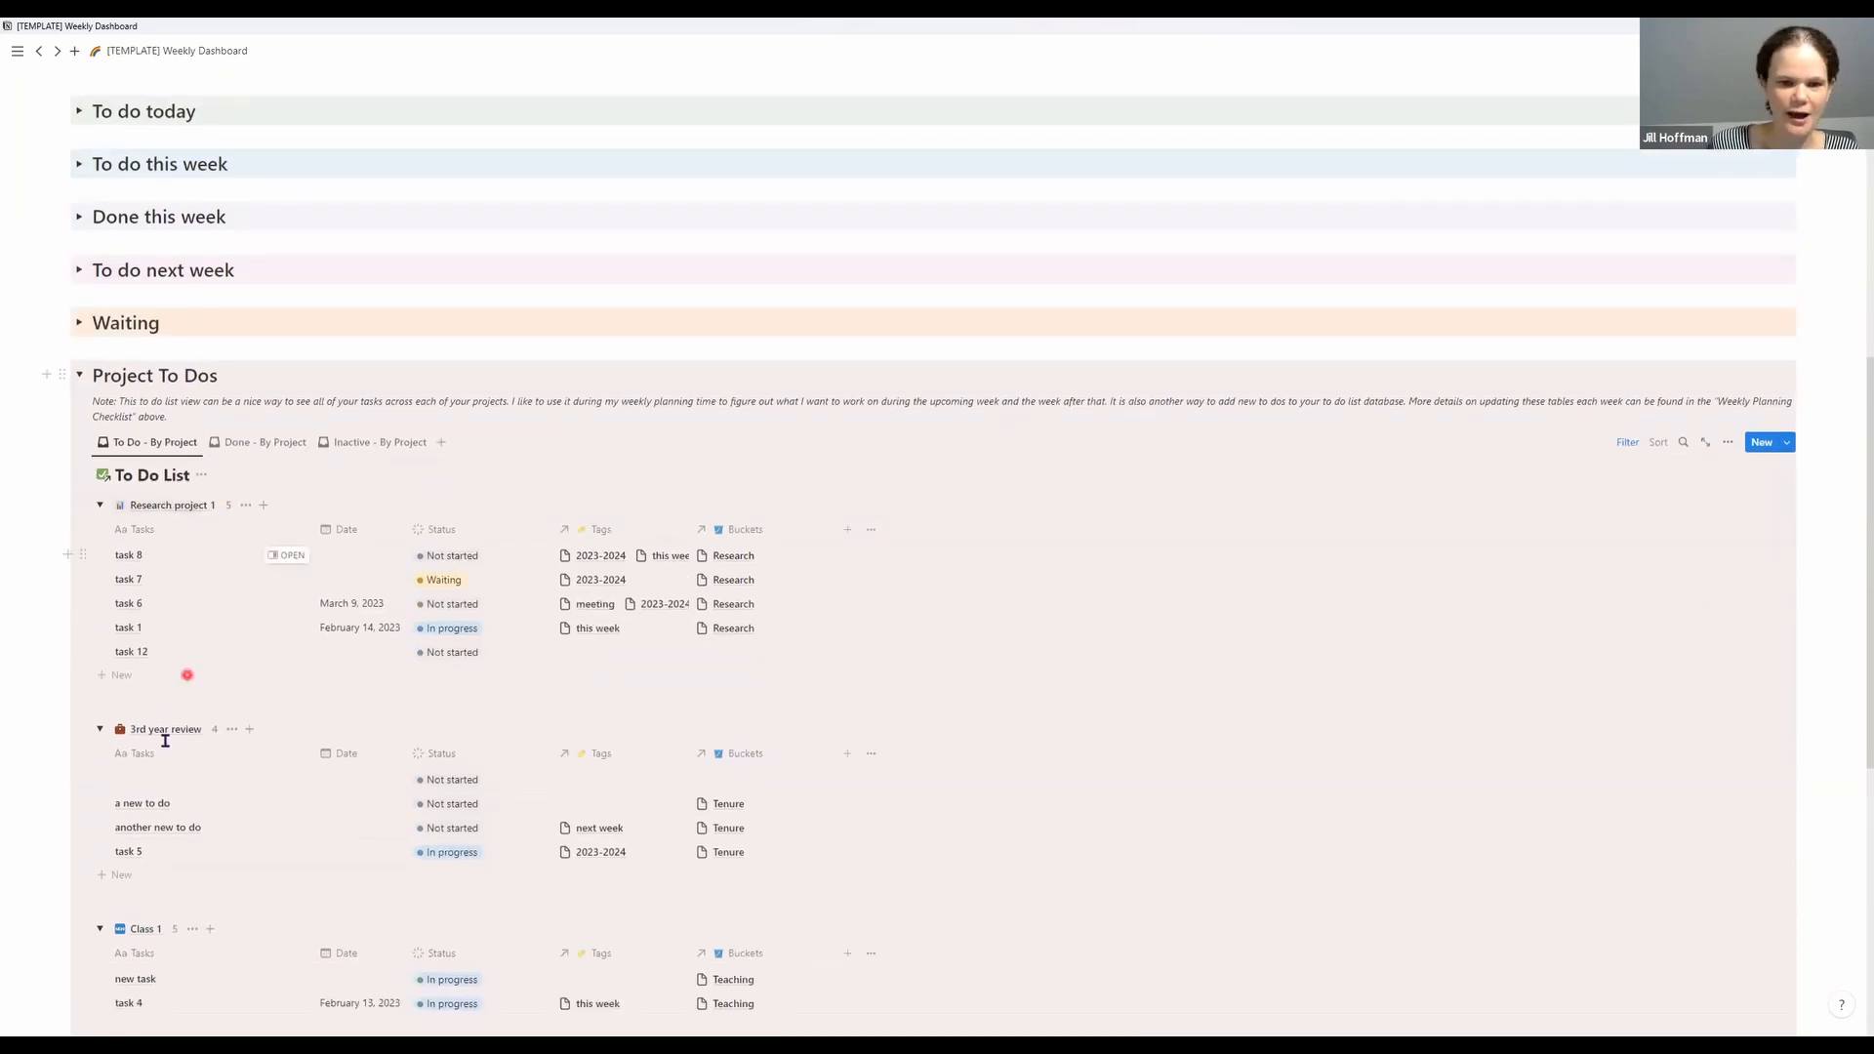
pyautogui.scroll(-3, 186, 727)
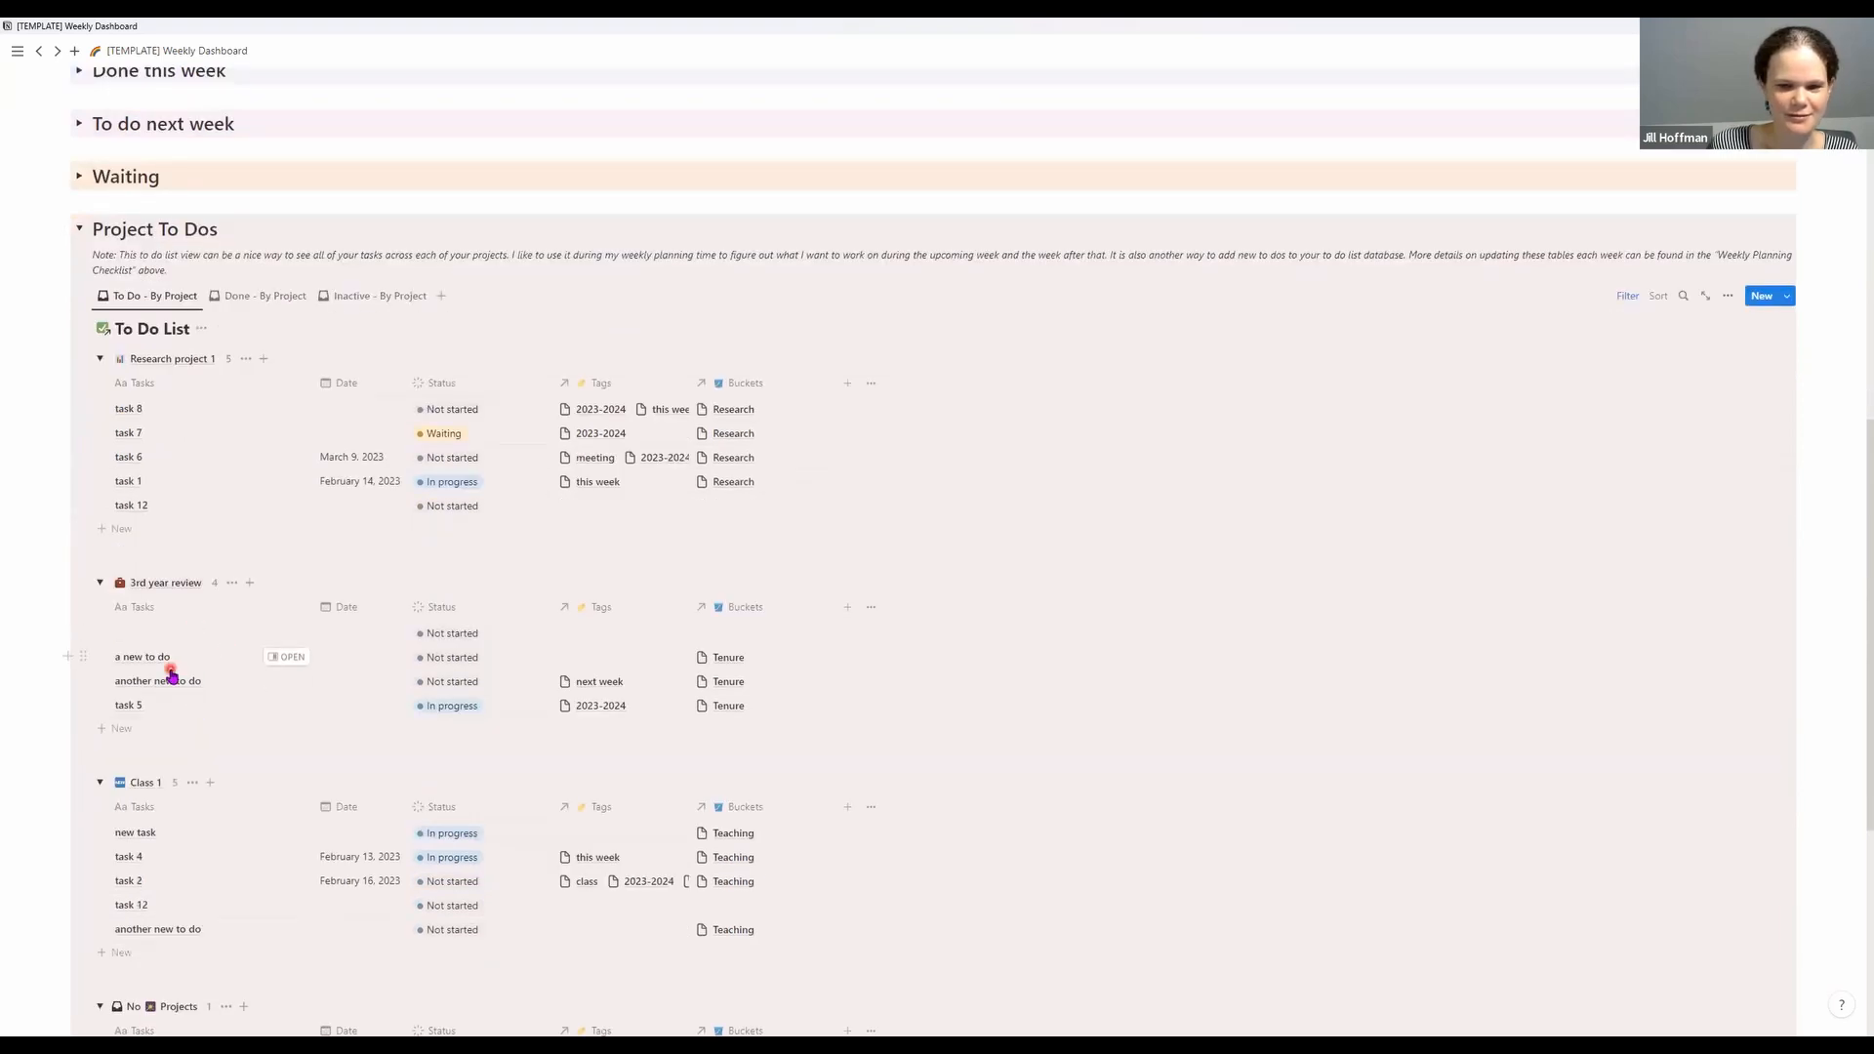
pyautogui.scroll(-3, 152, 708)
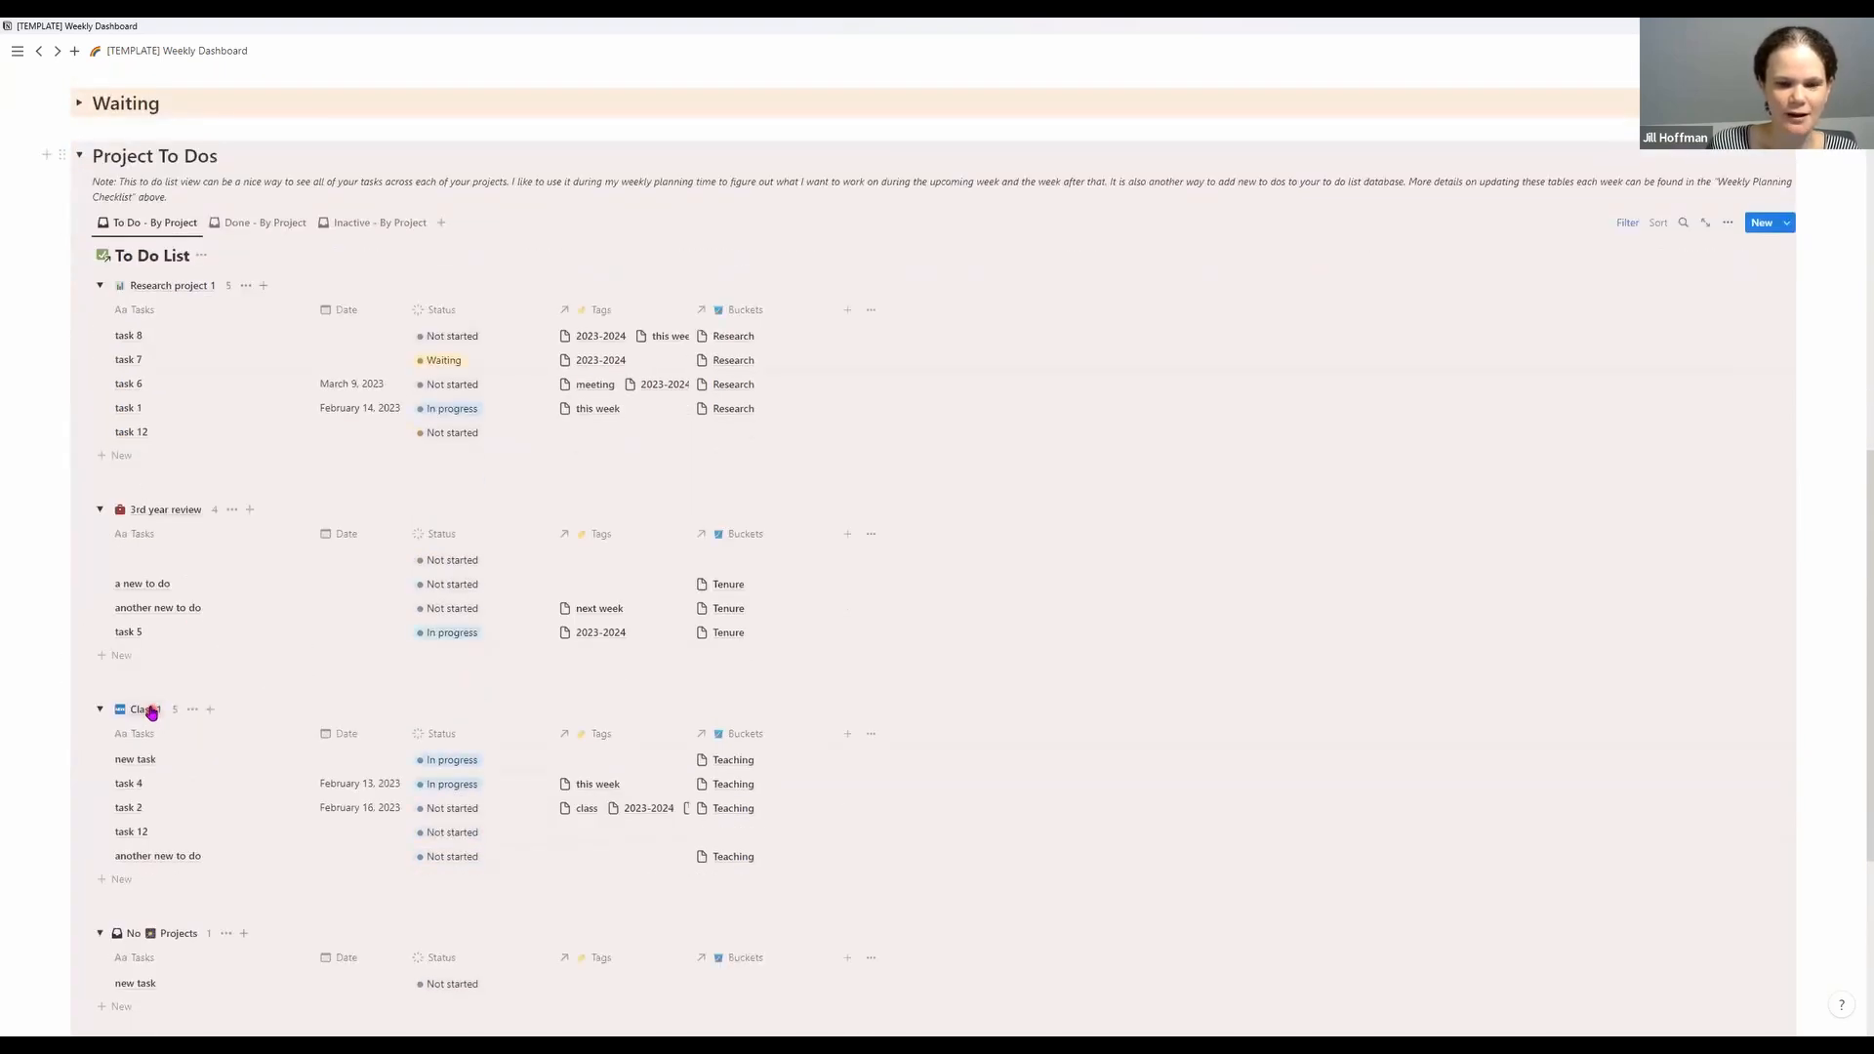
pyautogui.scroll(-2, 149, 718)
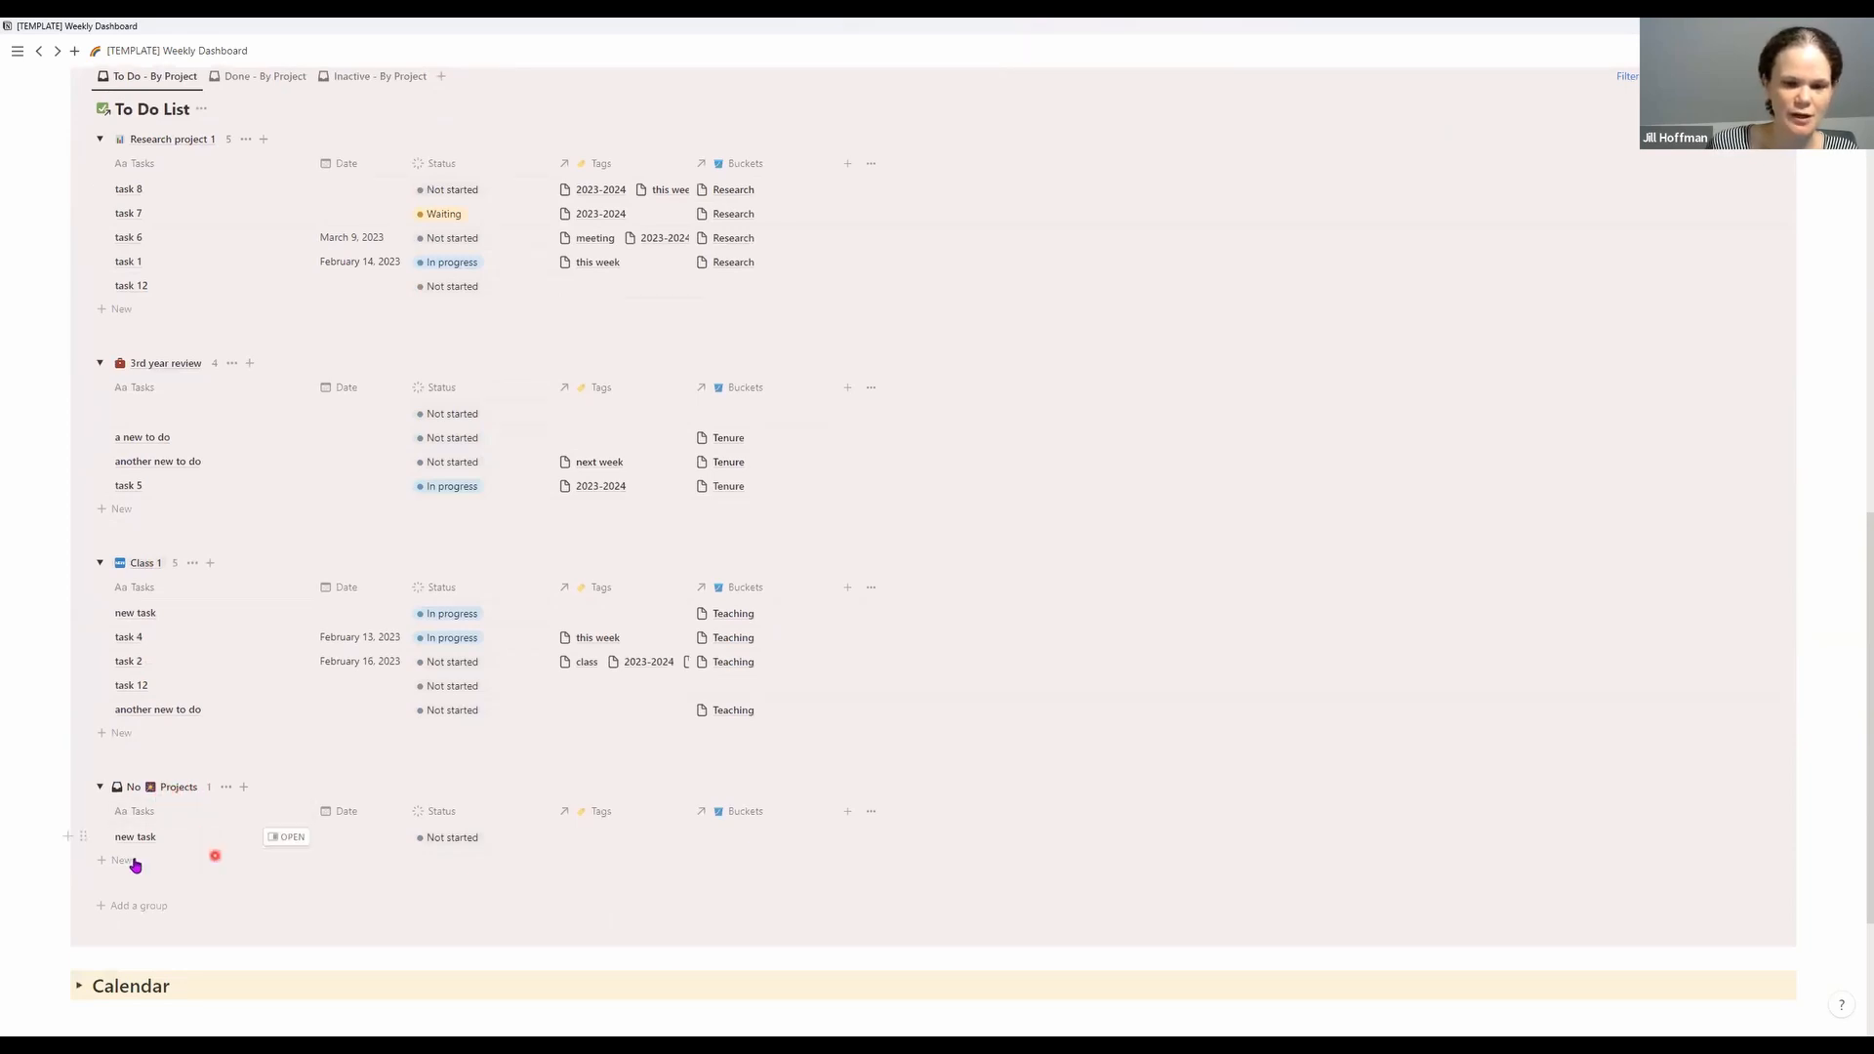
pyautogui.scroll(6, 185, 827)
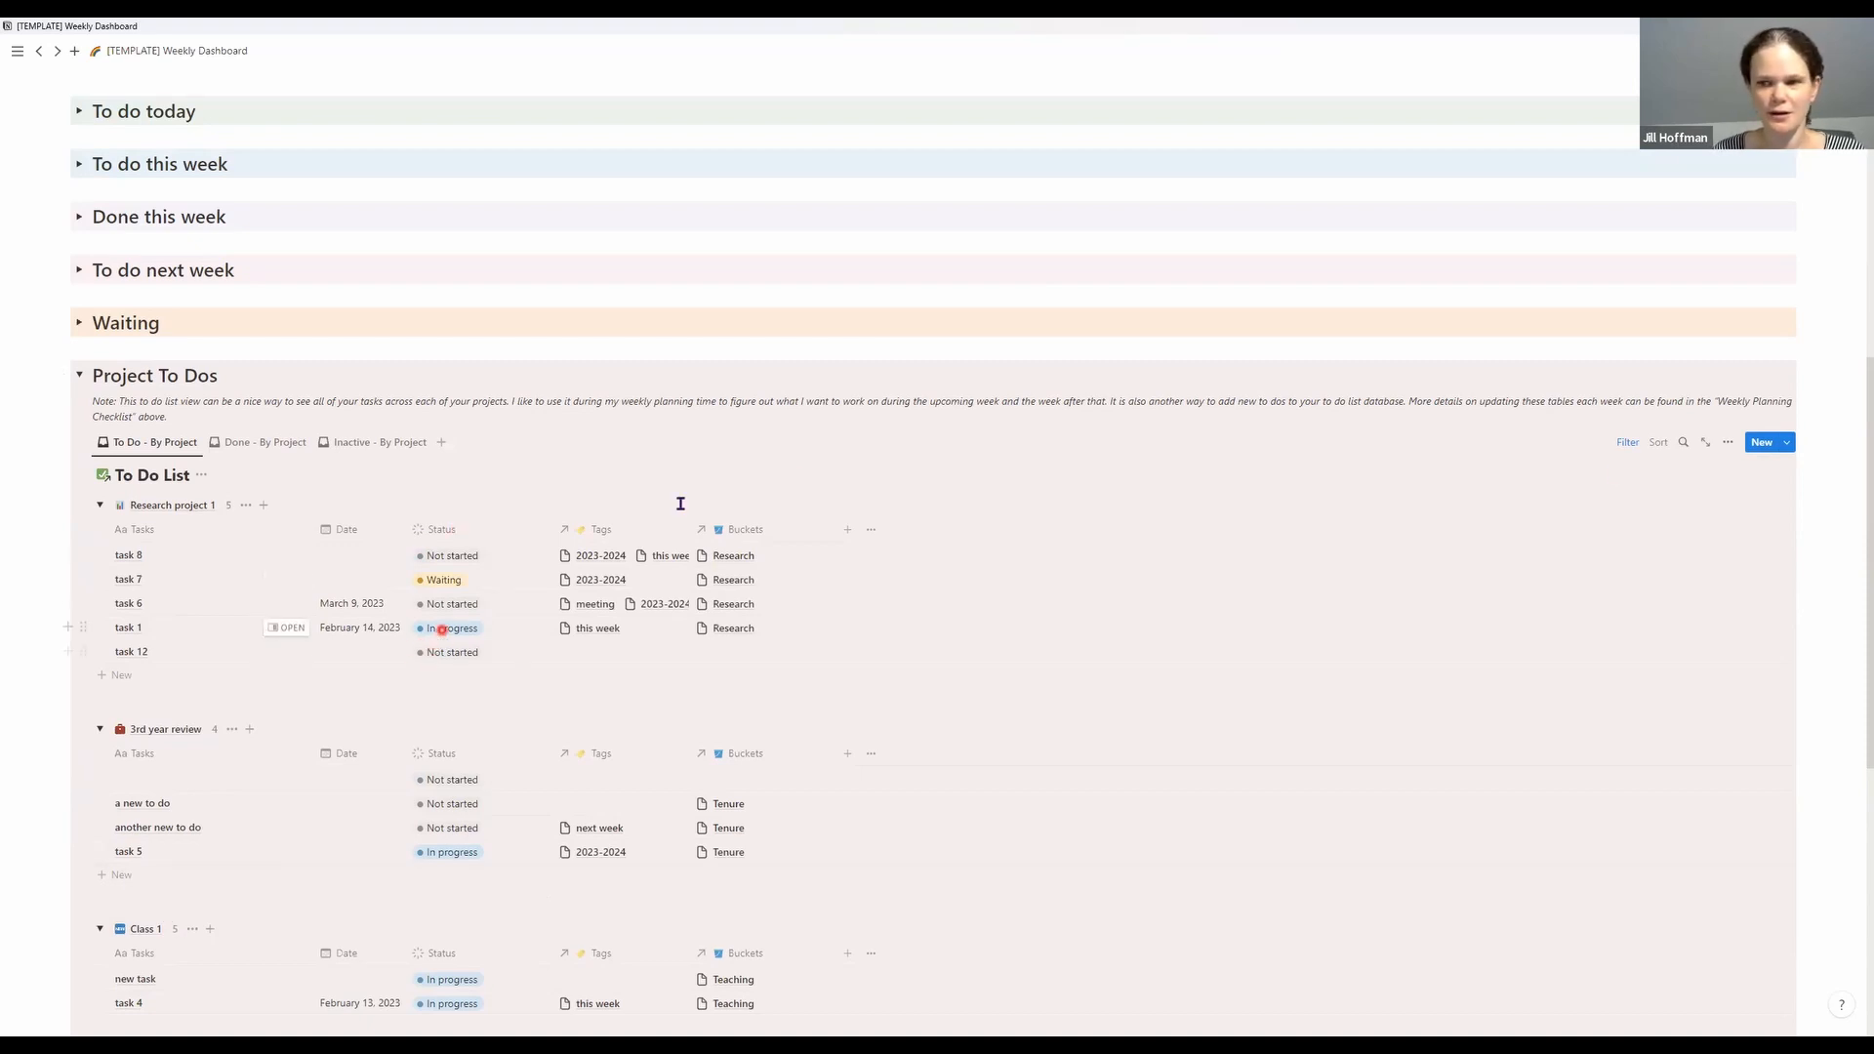
# Examine the filter rules of the To Do - By Project view and the status options available for task 8
pyautogui.click(1628, 442)
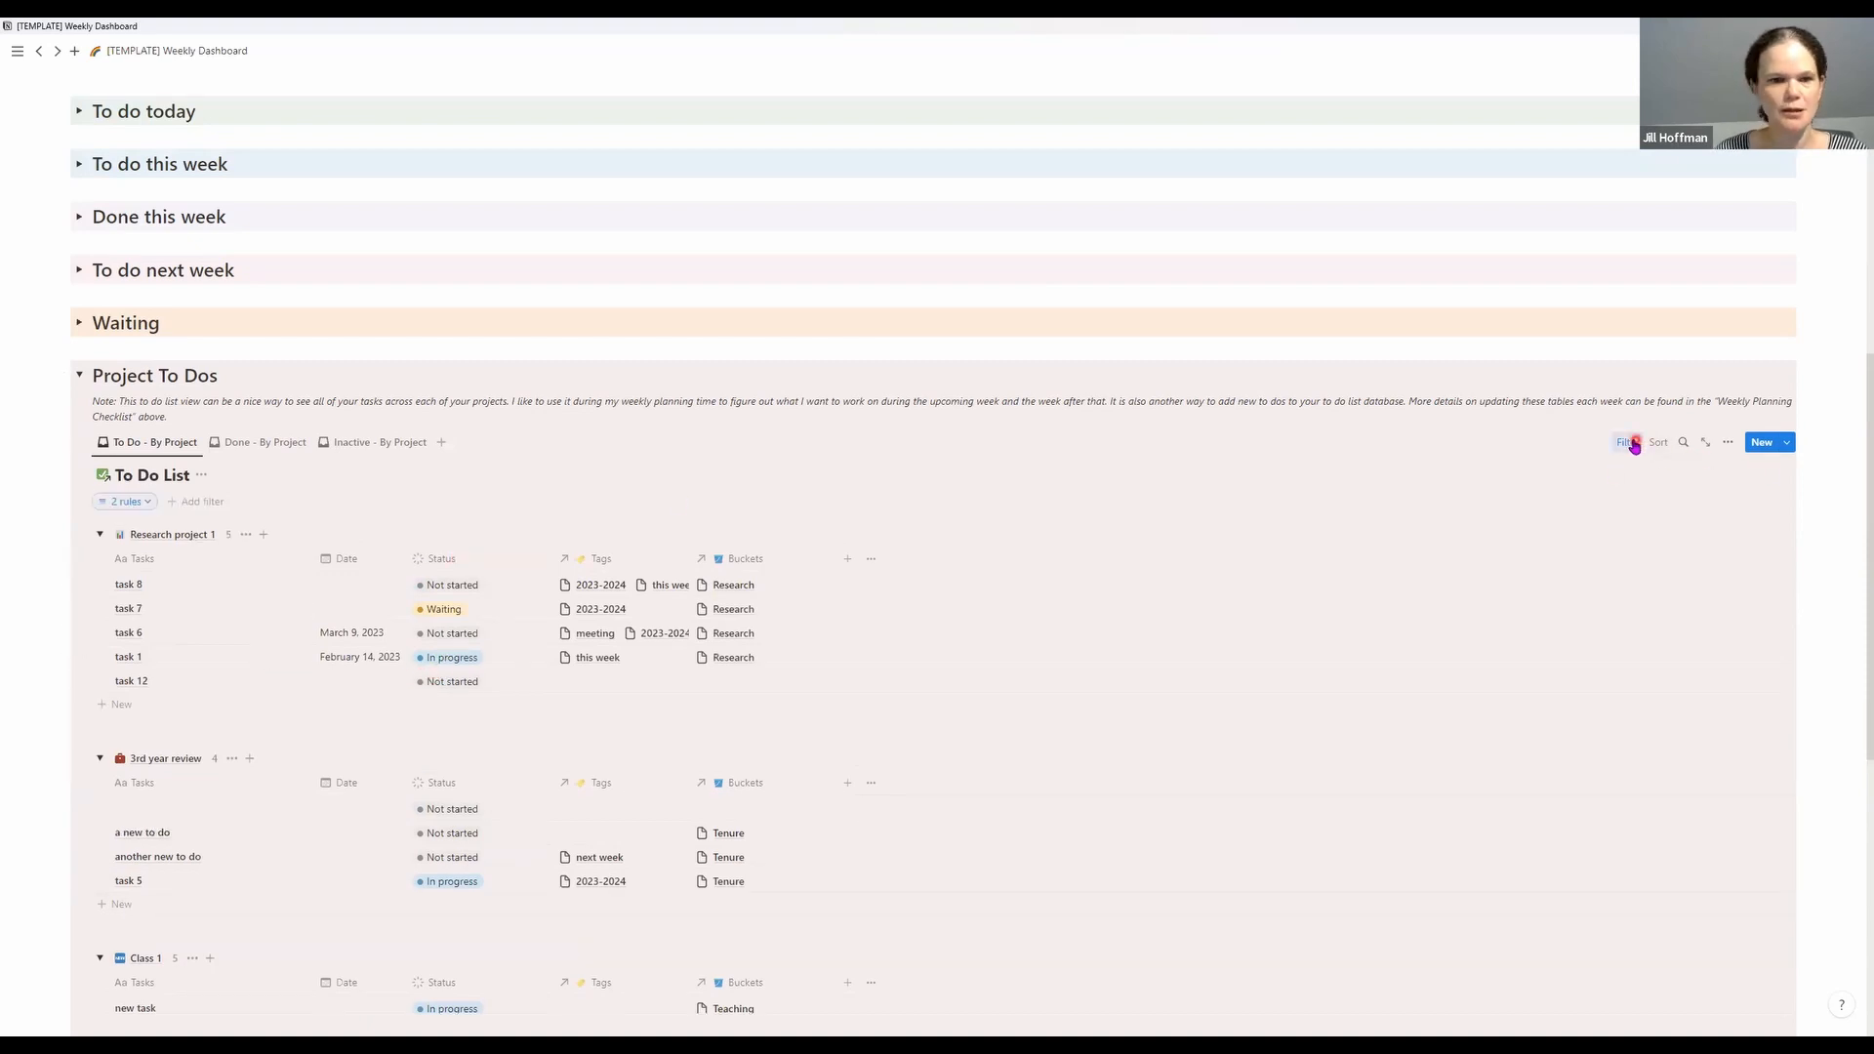
pyautogui.click(121, 502)
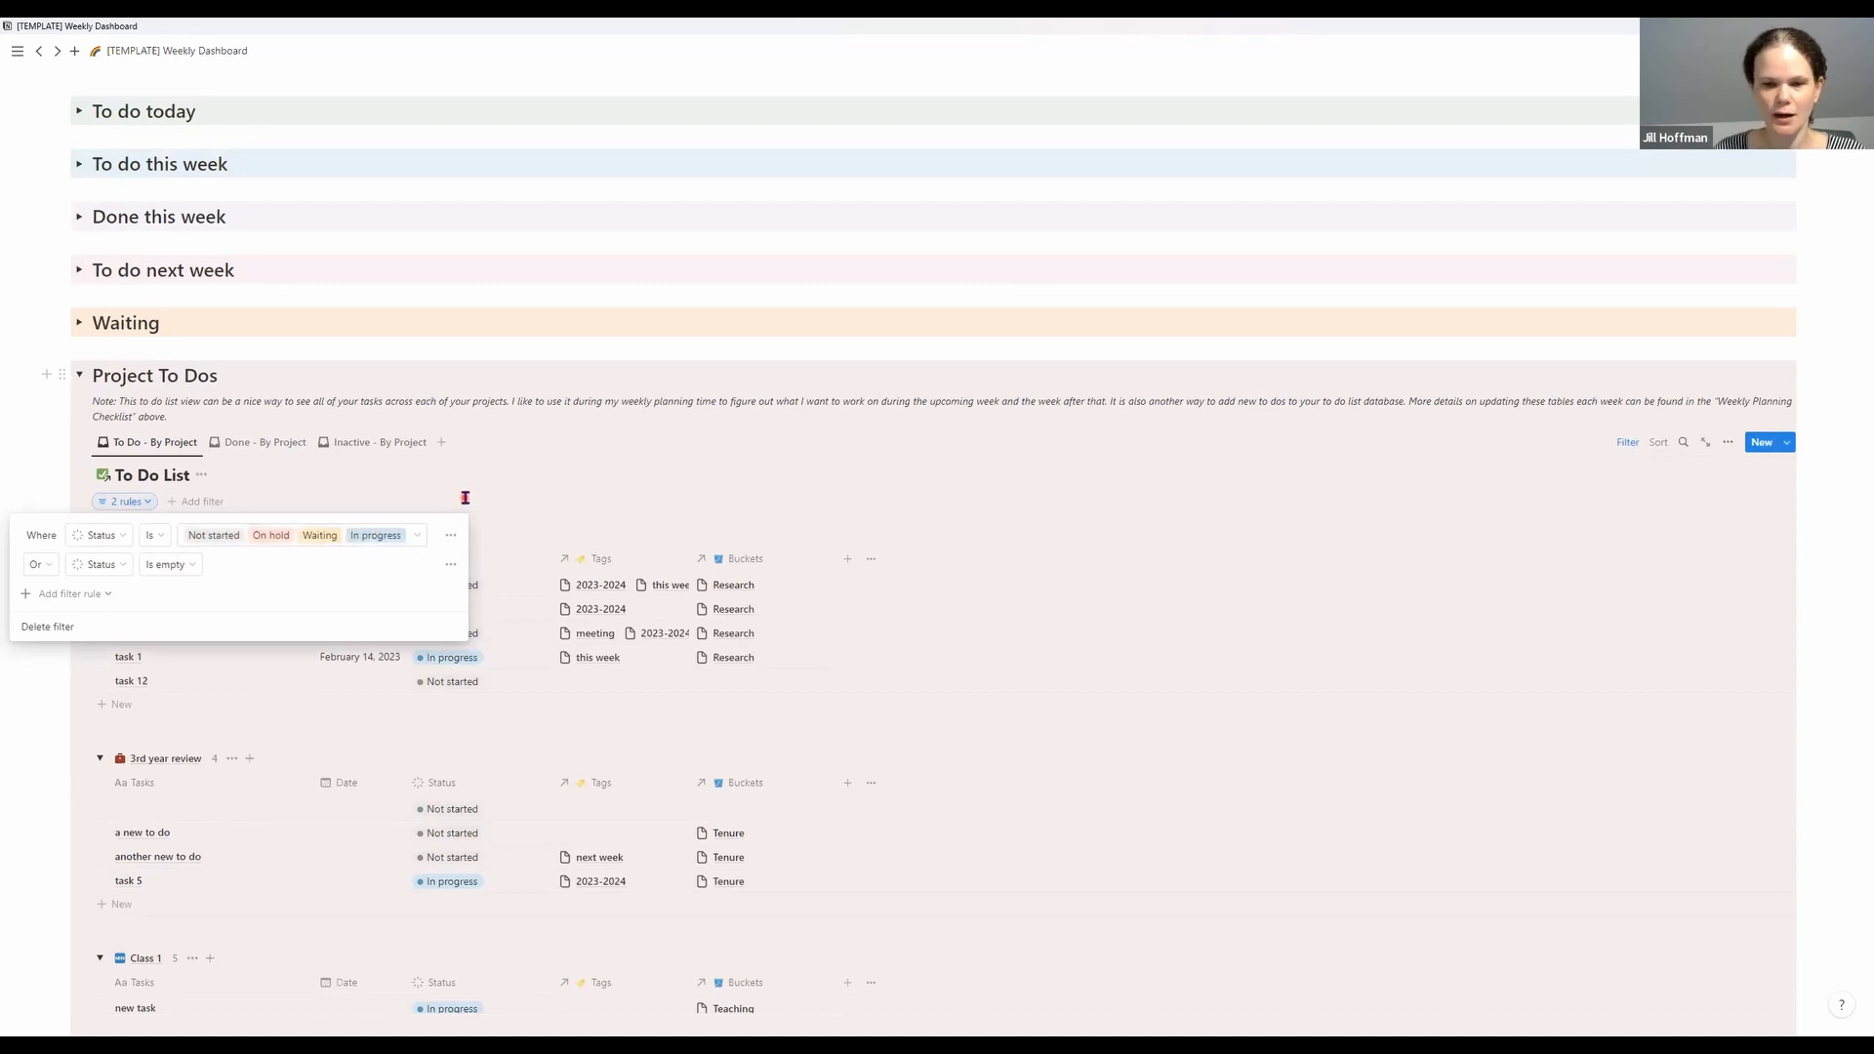
pyautogui.click(462, 500)
pyautogui.click(495, 587)
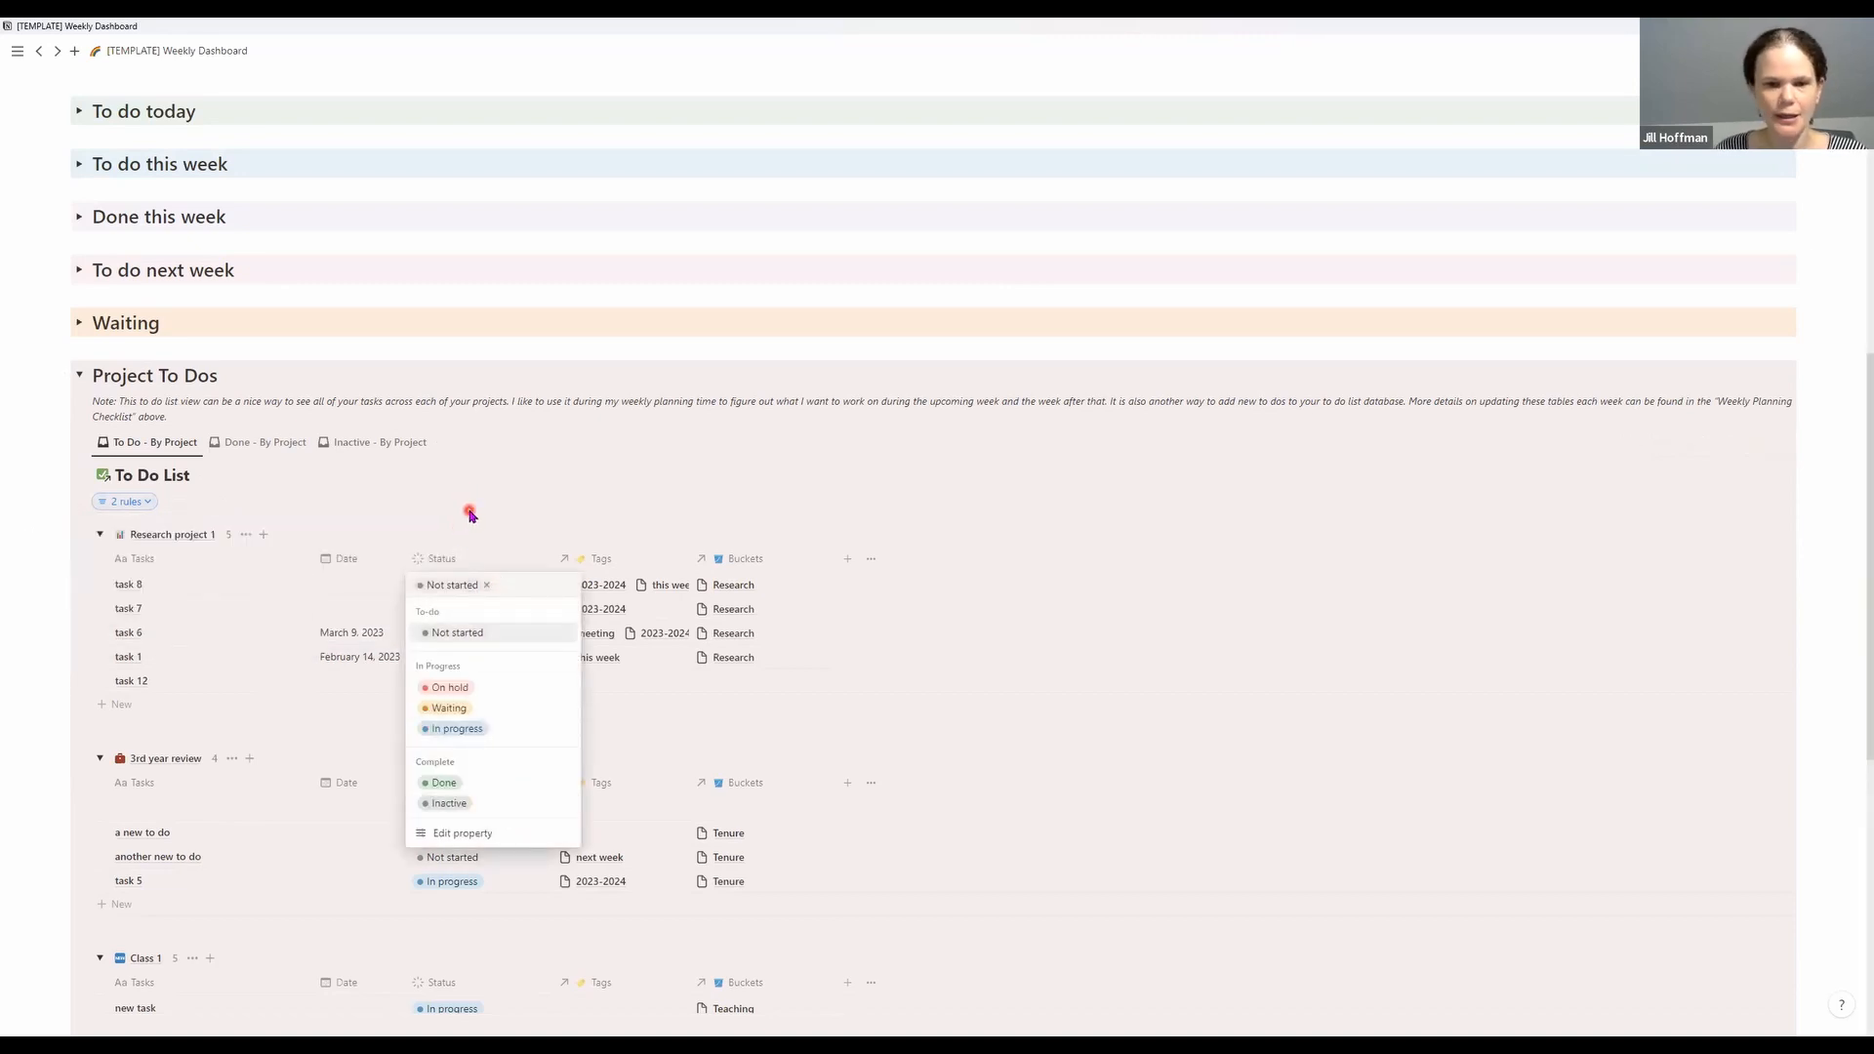
pyautogui.press('Escape')
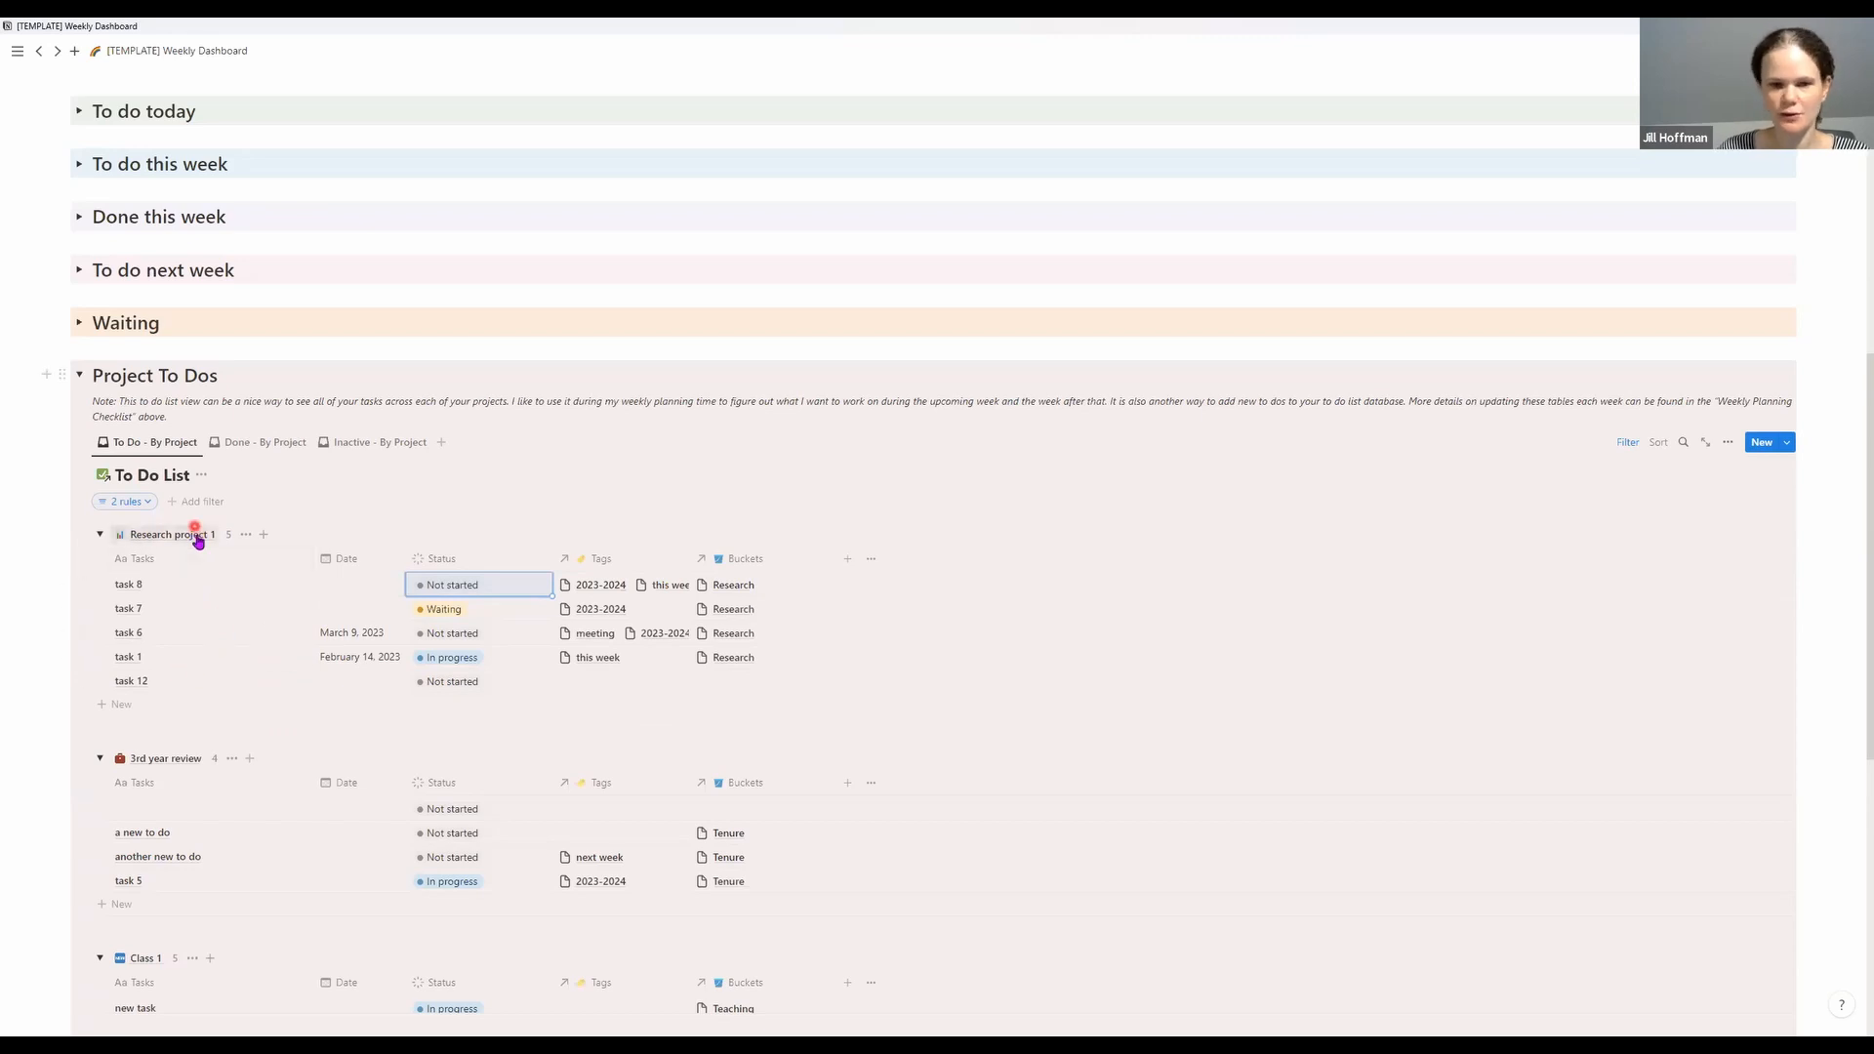
# Look through the rest of Project To Dos, collapse it, and expand the Calendar section to view its to-do calendar
pyautogui.scroll(-1, 180, 644)
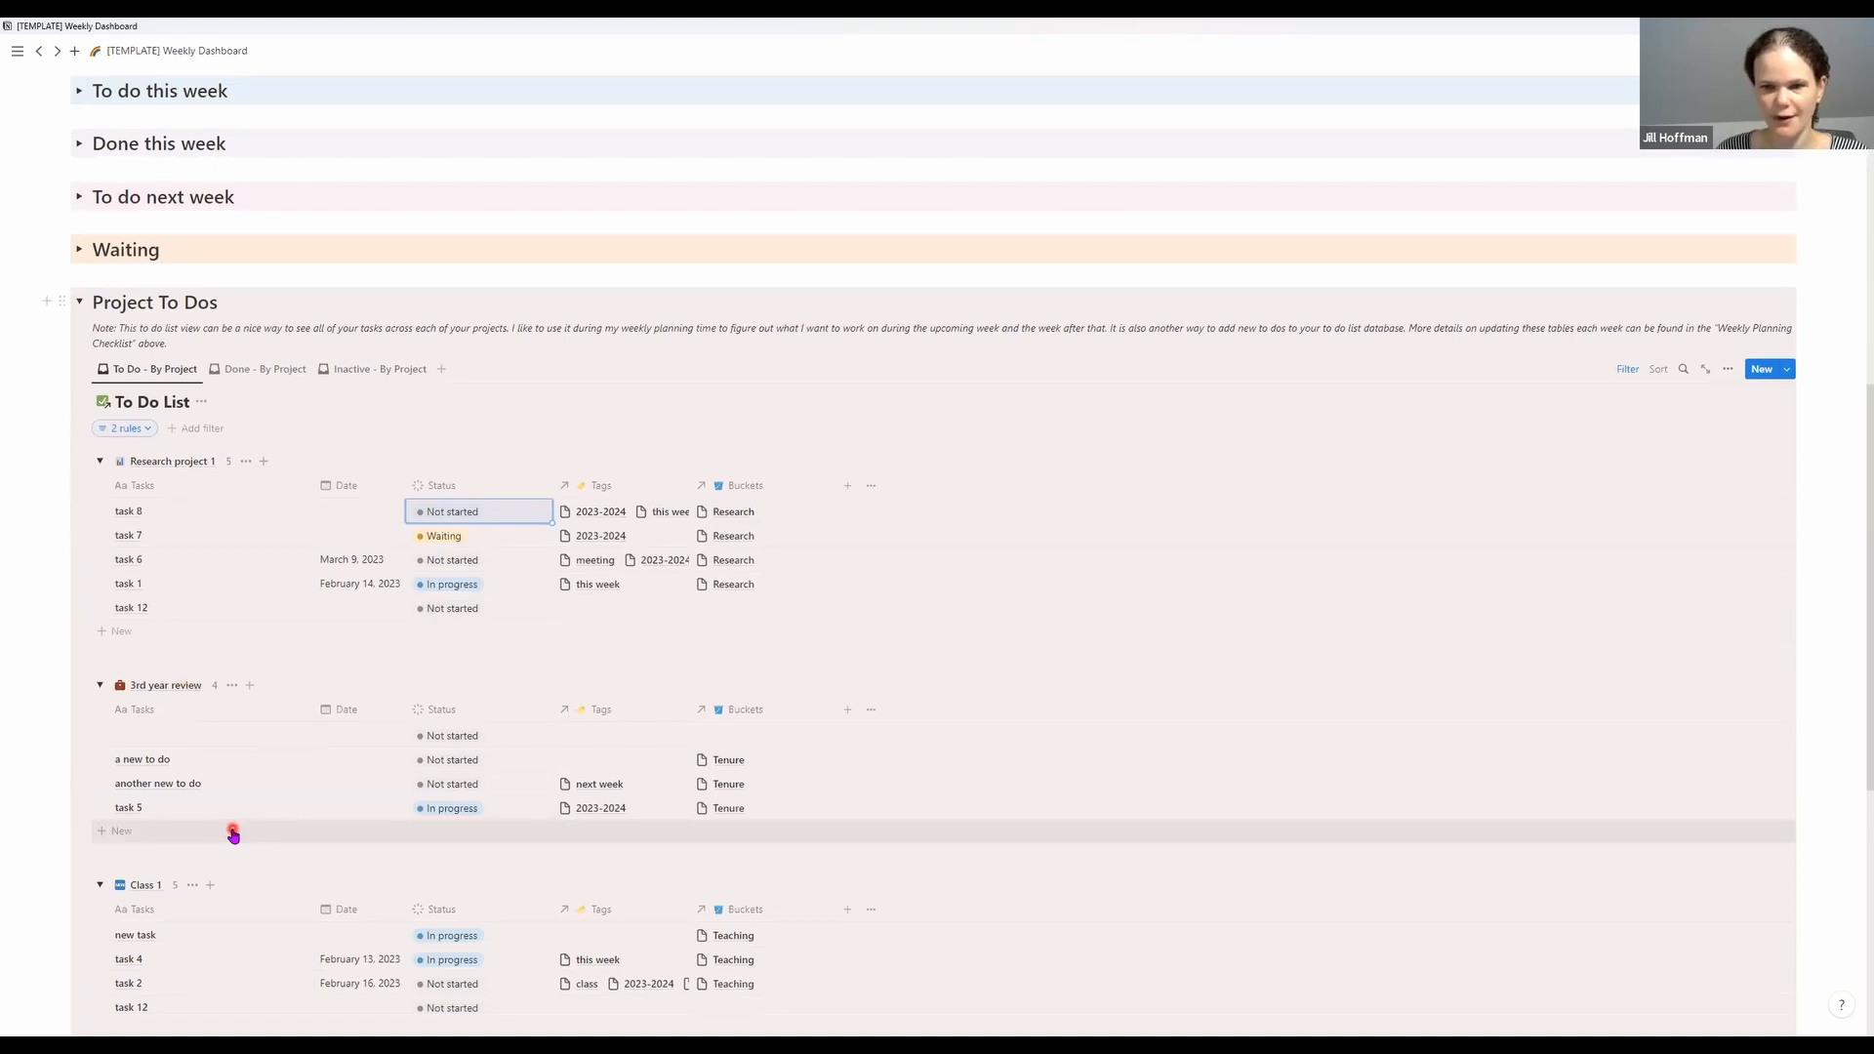
pyautogui.scroll(-2, 233, 835)
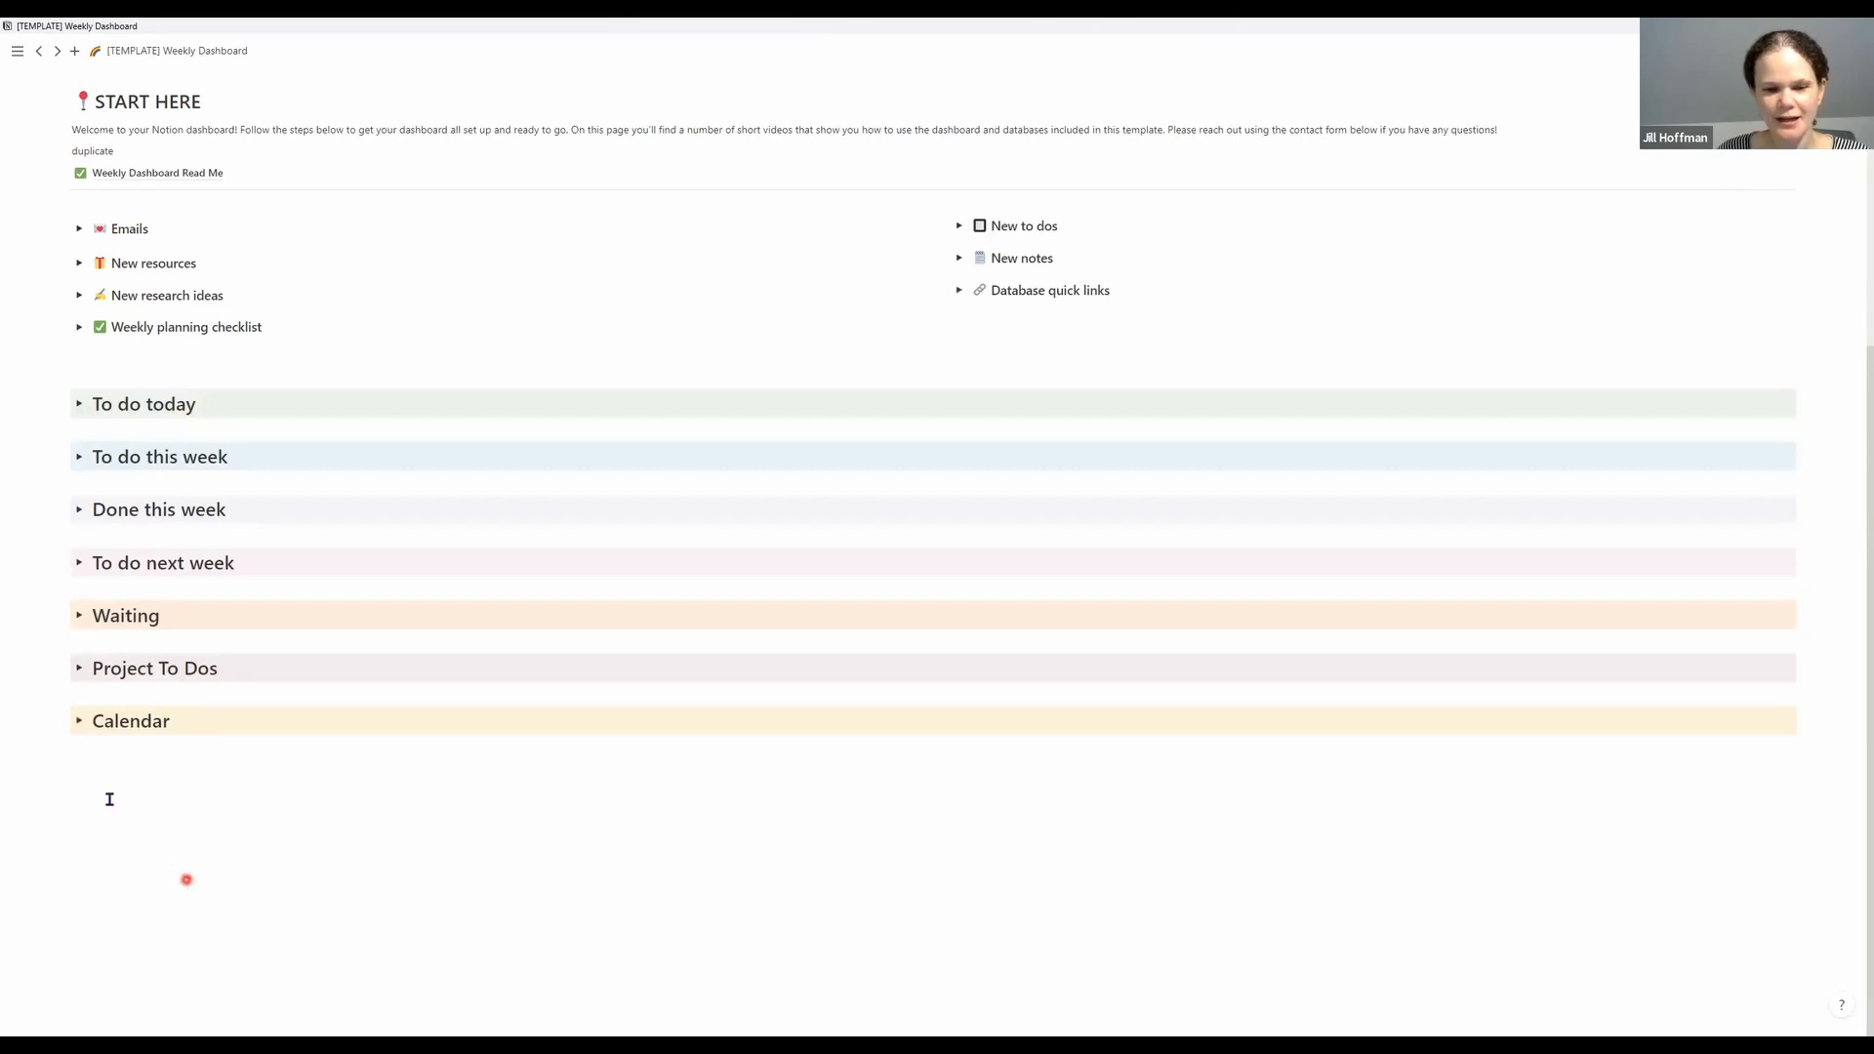
pyautogui.click(79, 721)
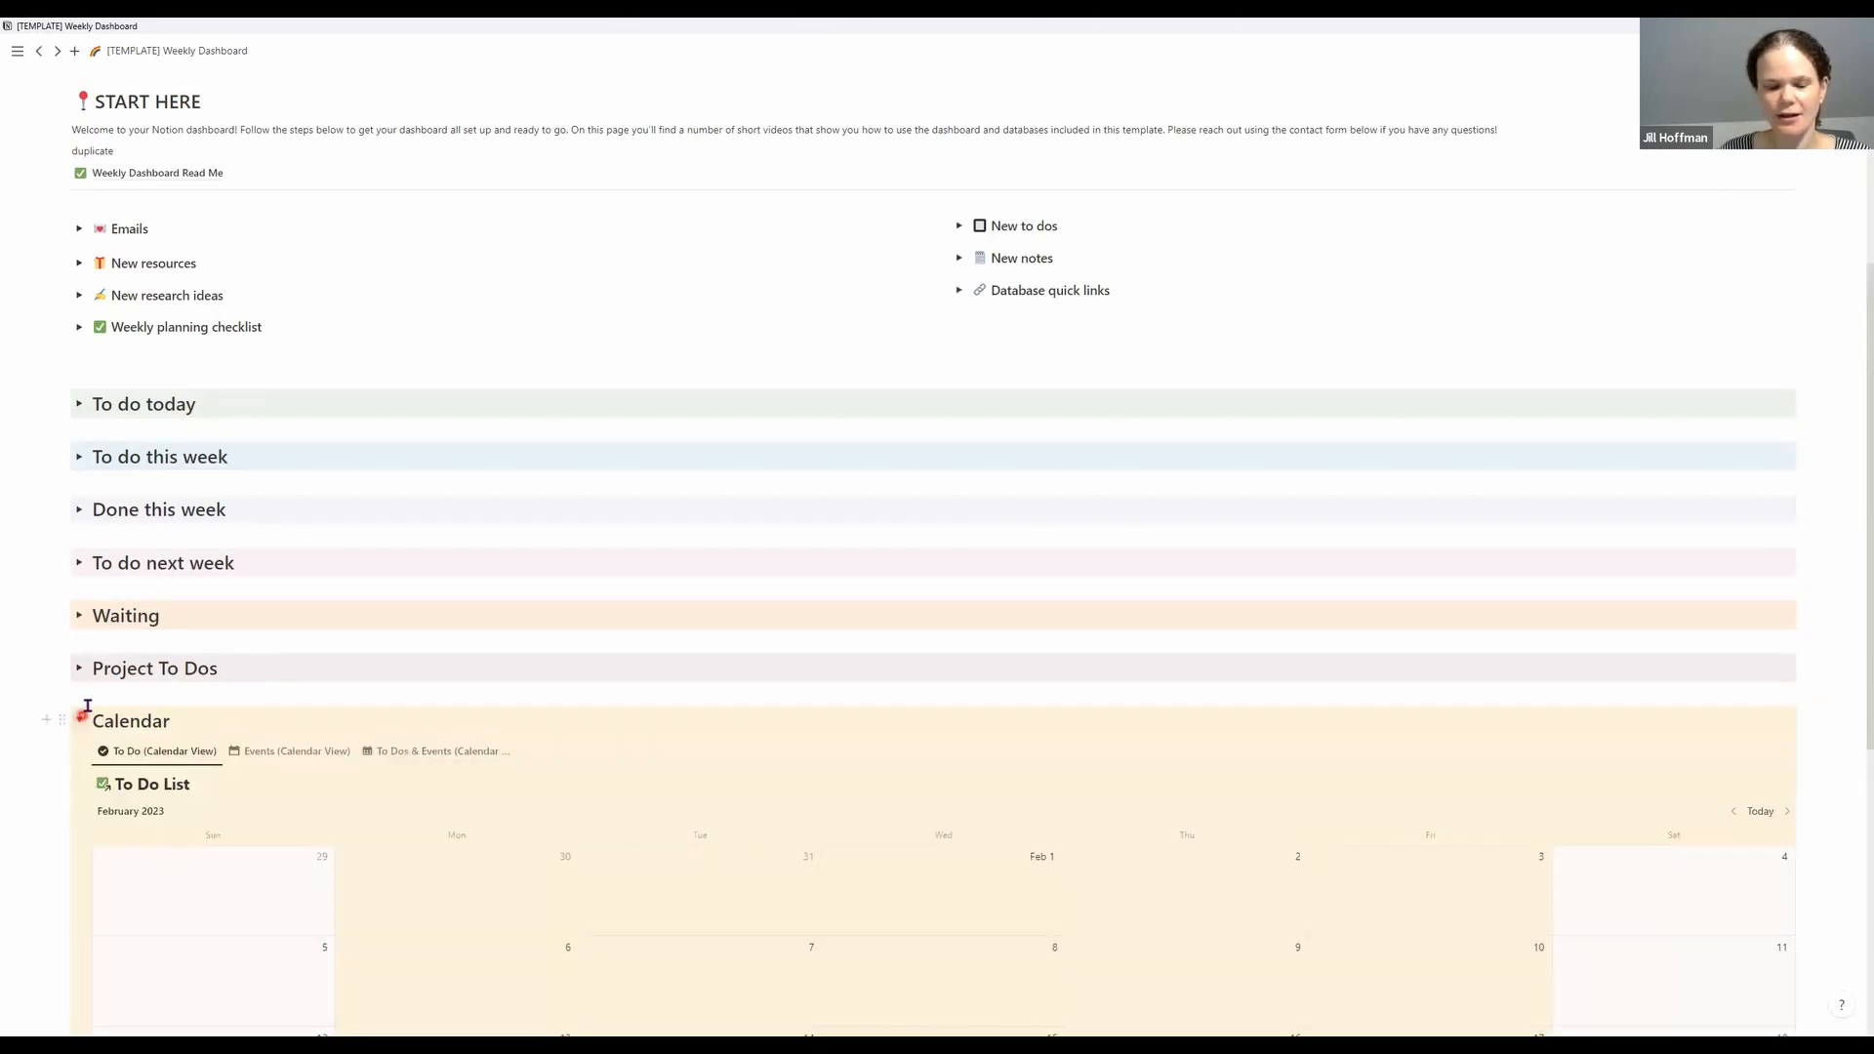
pyautogui.scroll(-3, 86, 718)
pyautogui.scroll(-1, 88, 704)
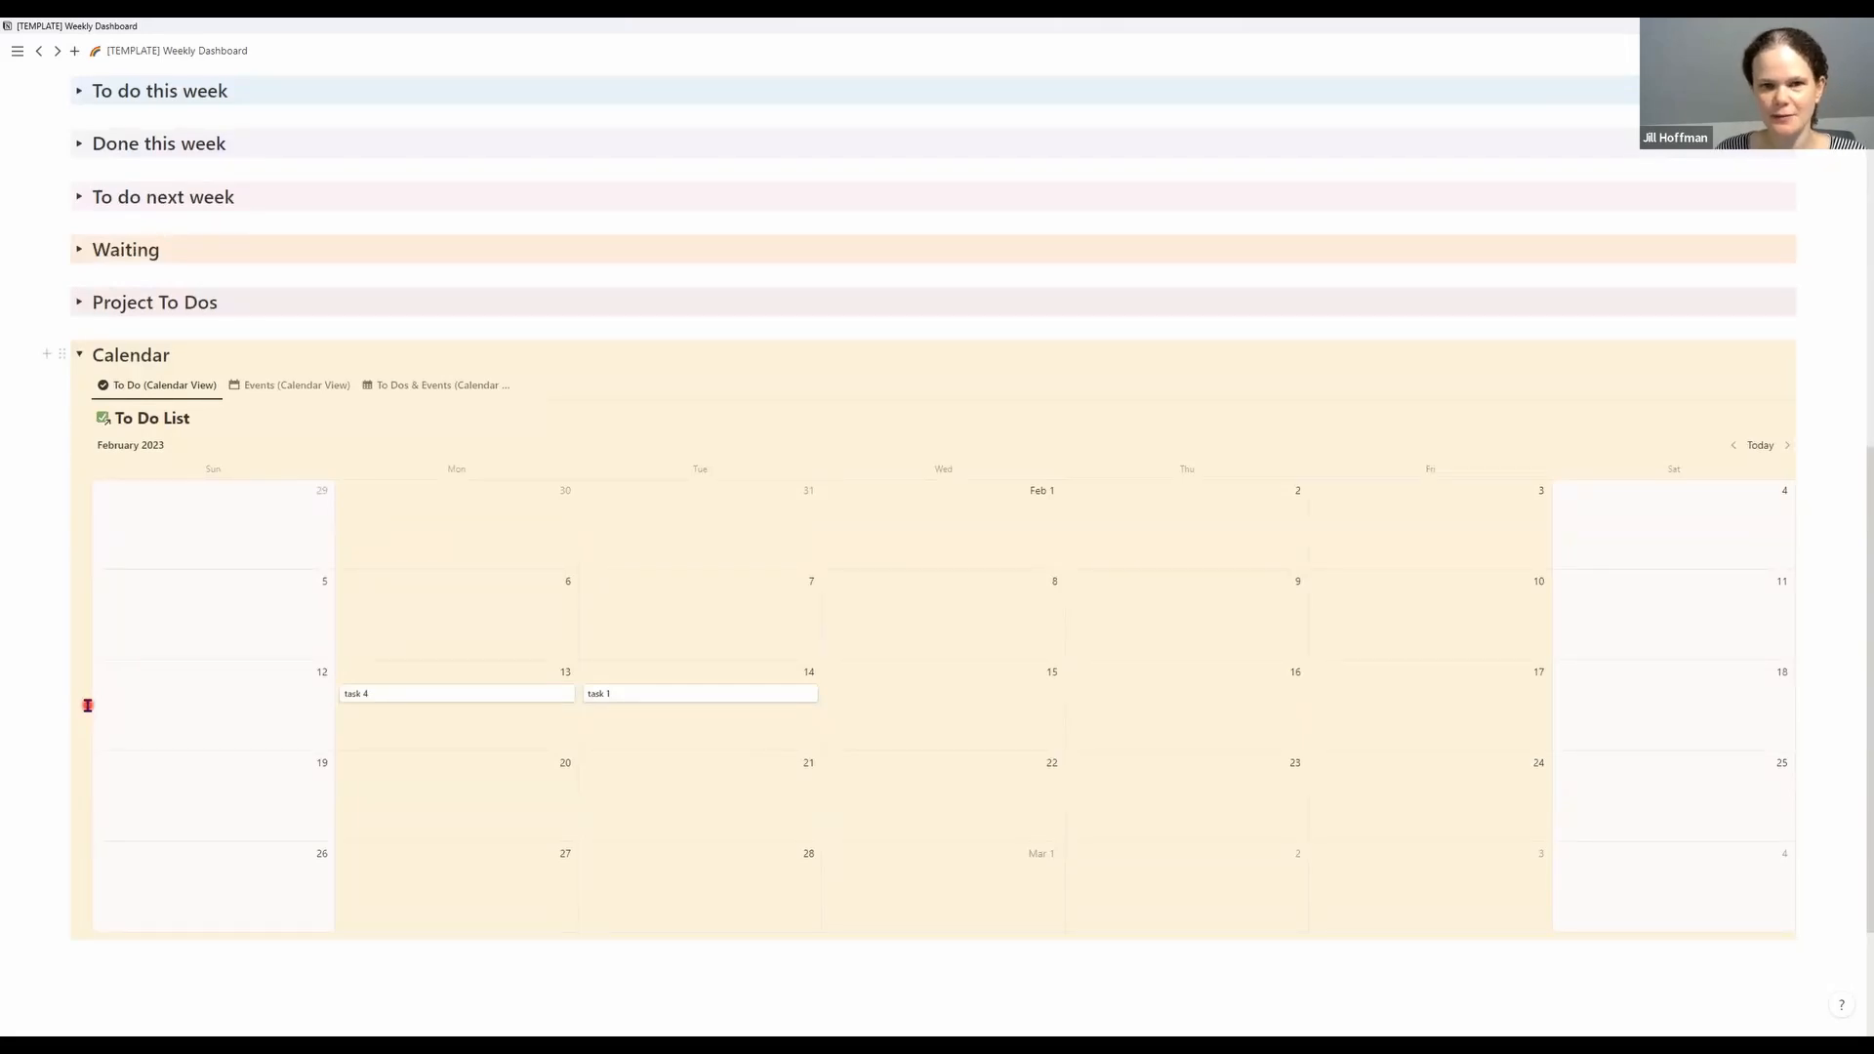
pyautogui.scroll(3, 87, 706)
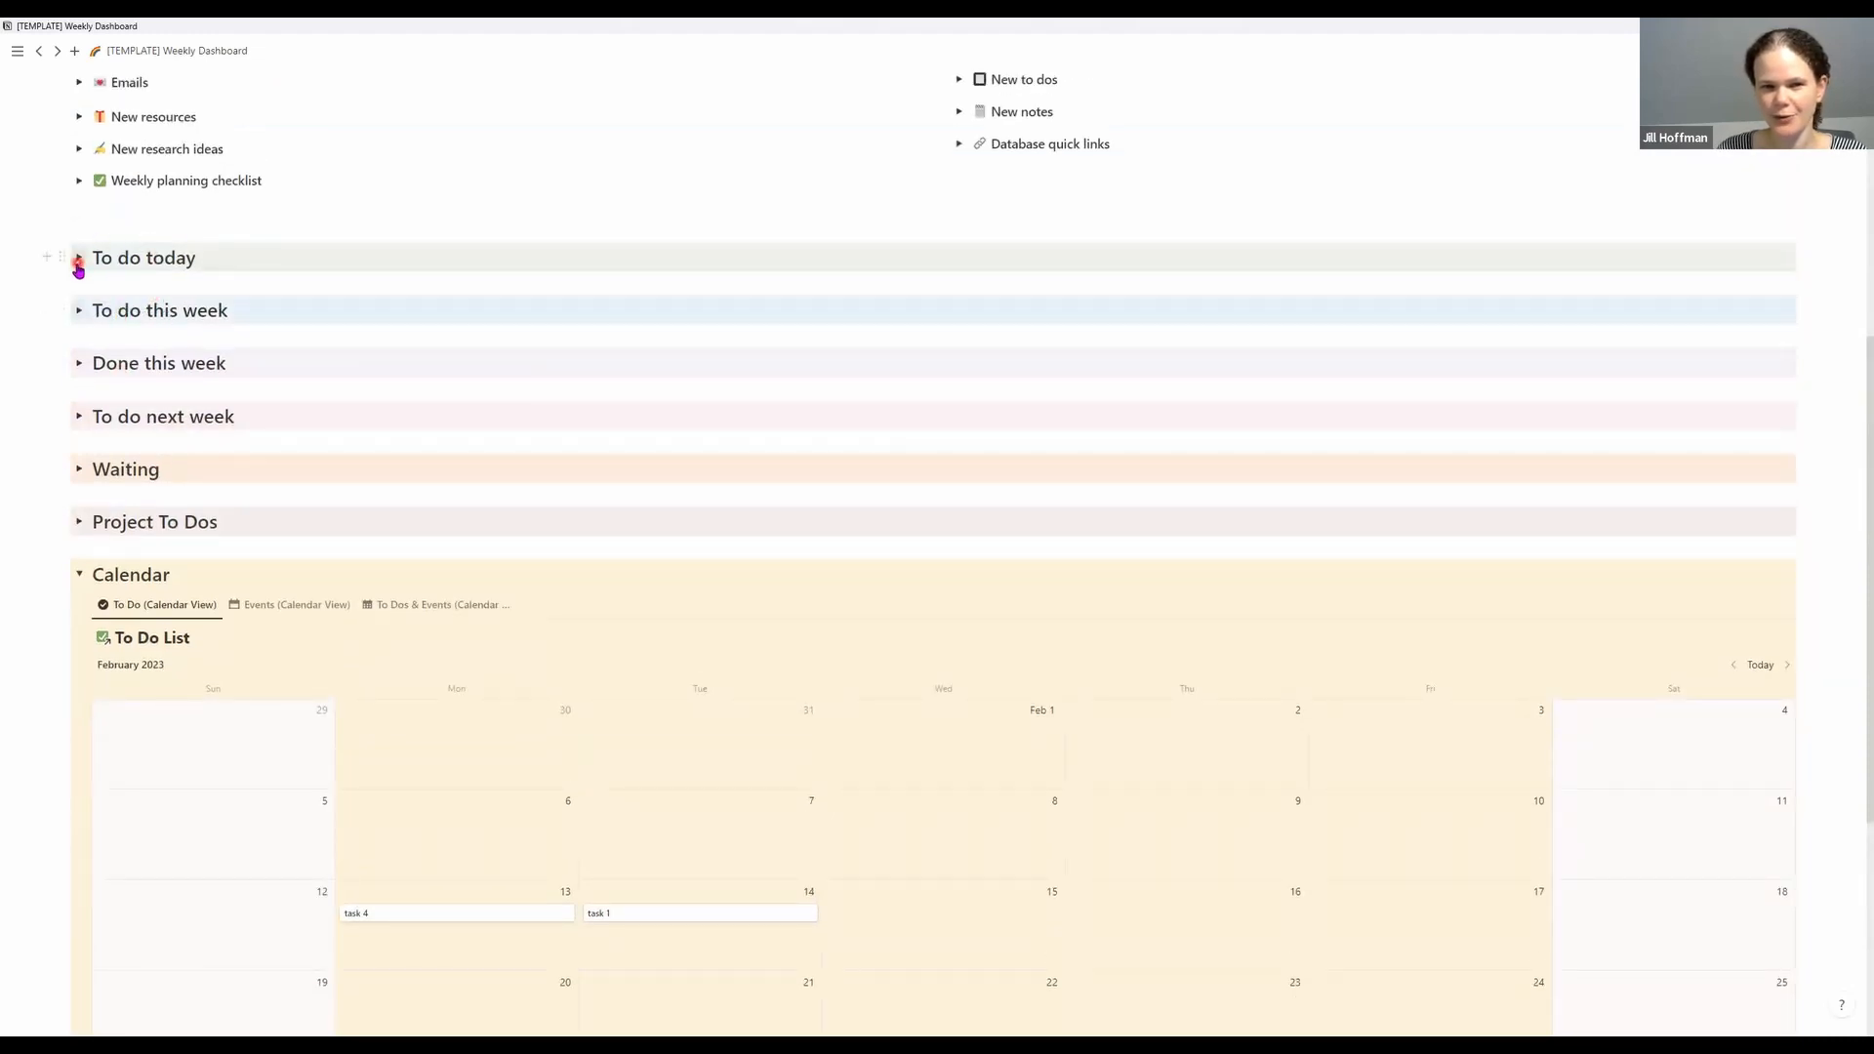
pyautogui.scroll(-1, 54, 416)
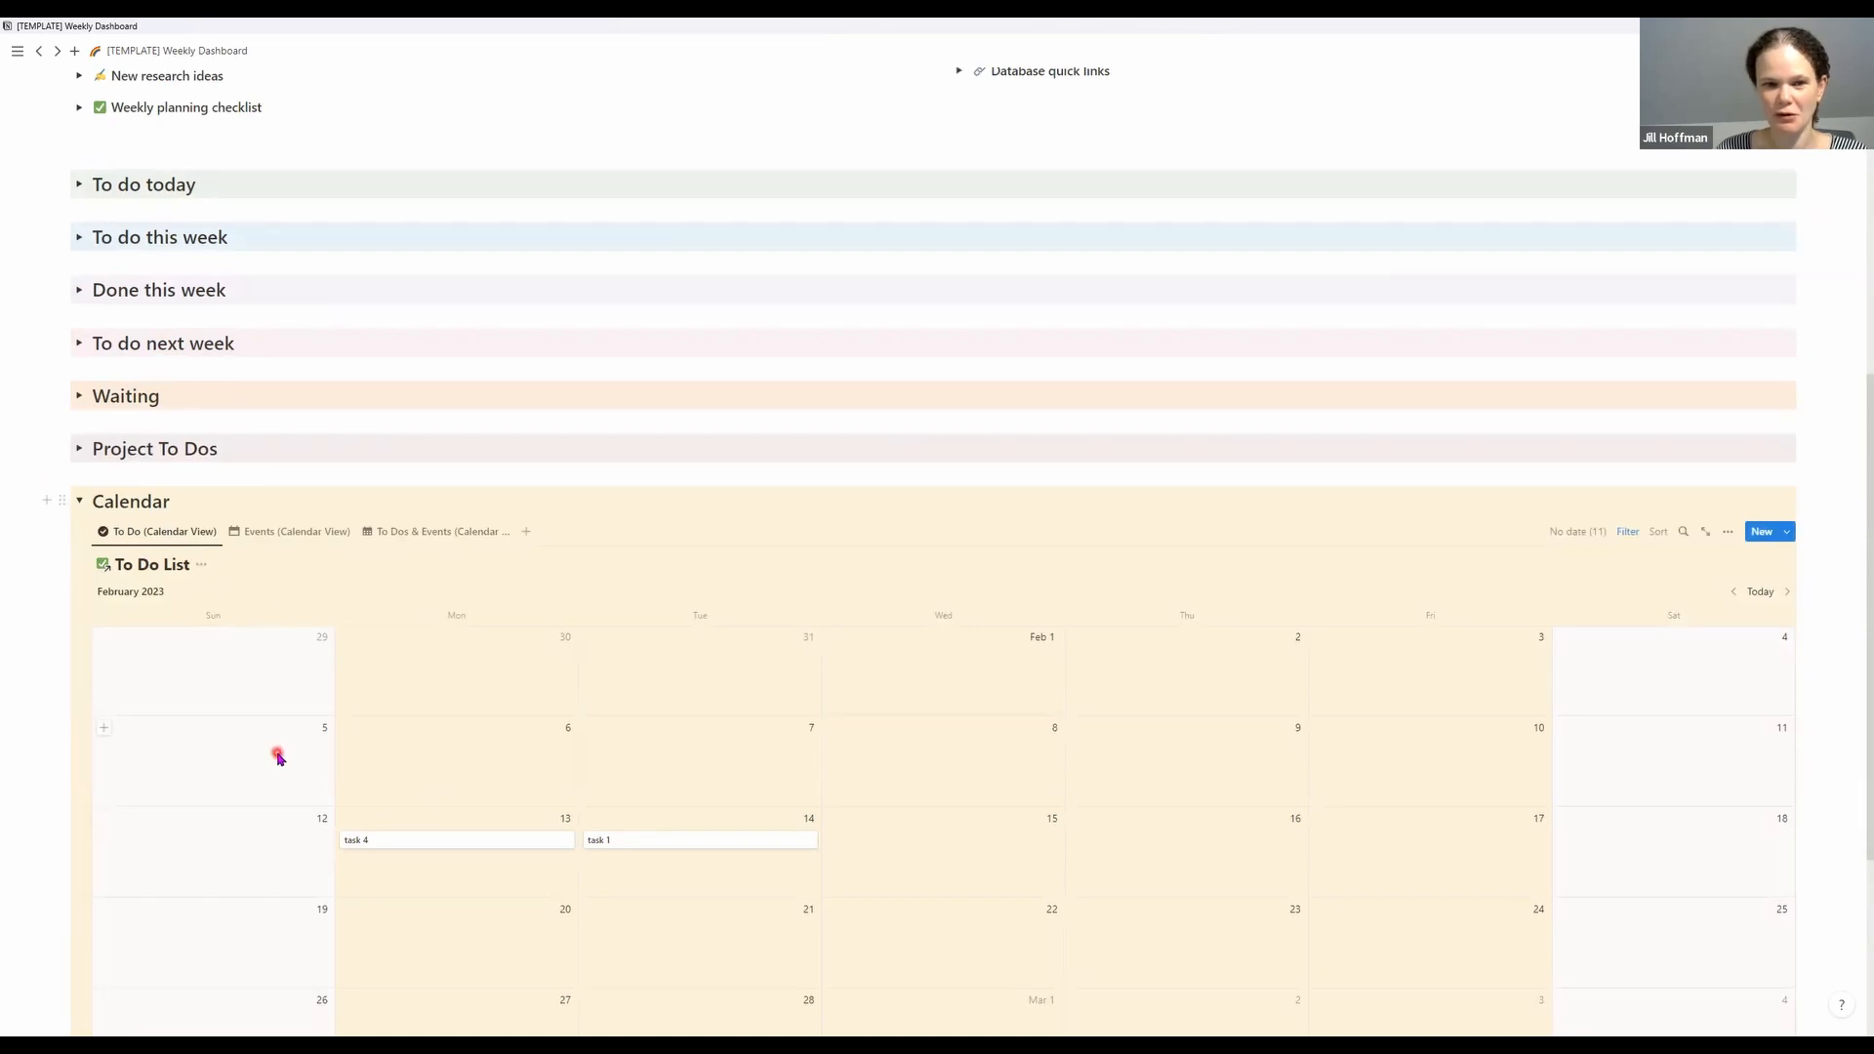
pyautogui.scroll(-1, 278, 757)
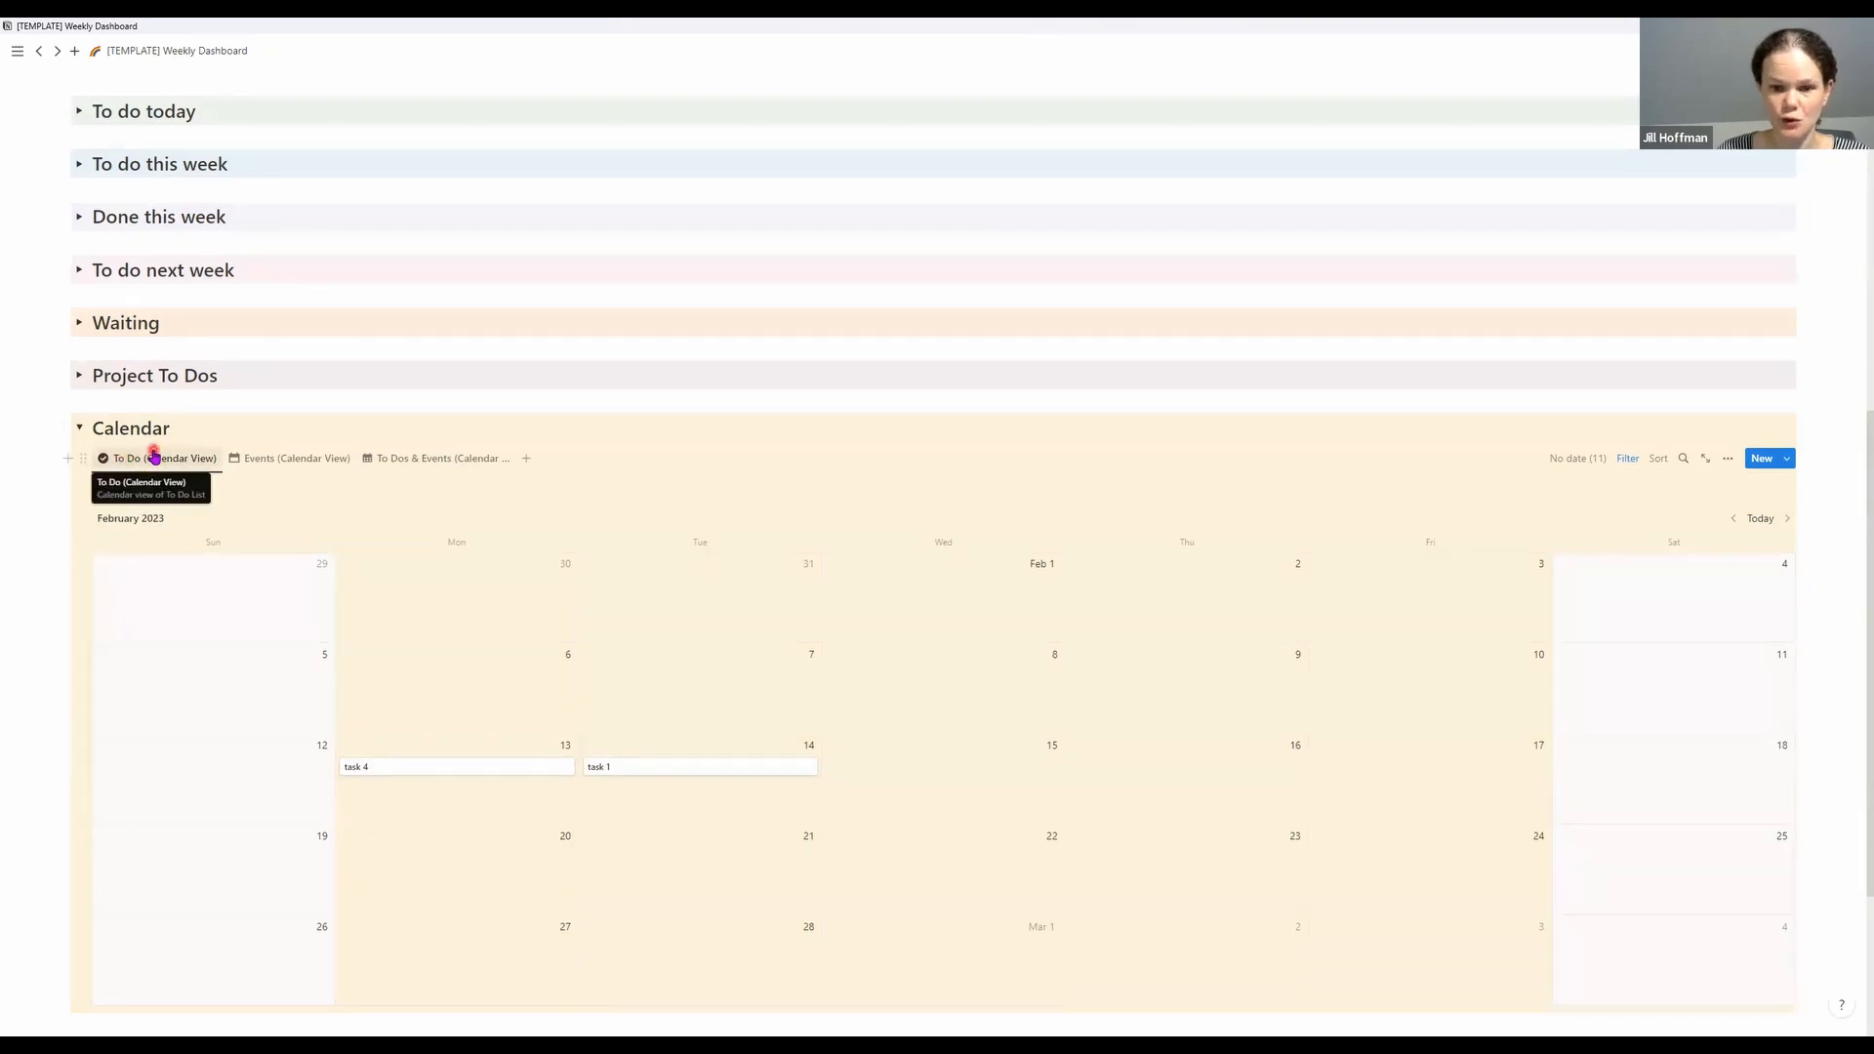
# Compare the Calendar section's To Do, Events, and combined To Dos & Events views across February and March 2023
pyautogui.click(312, 461)
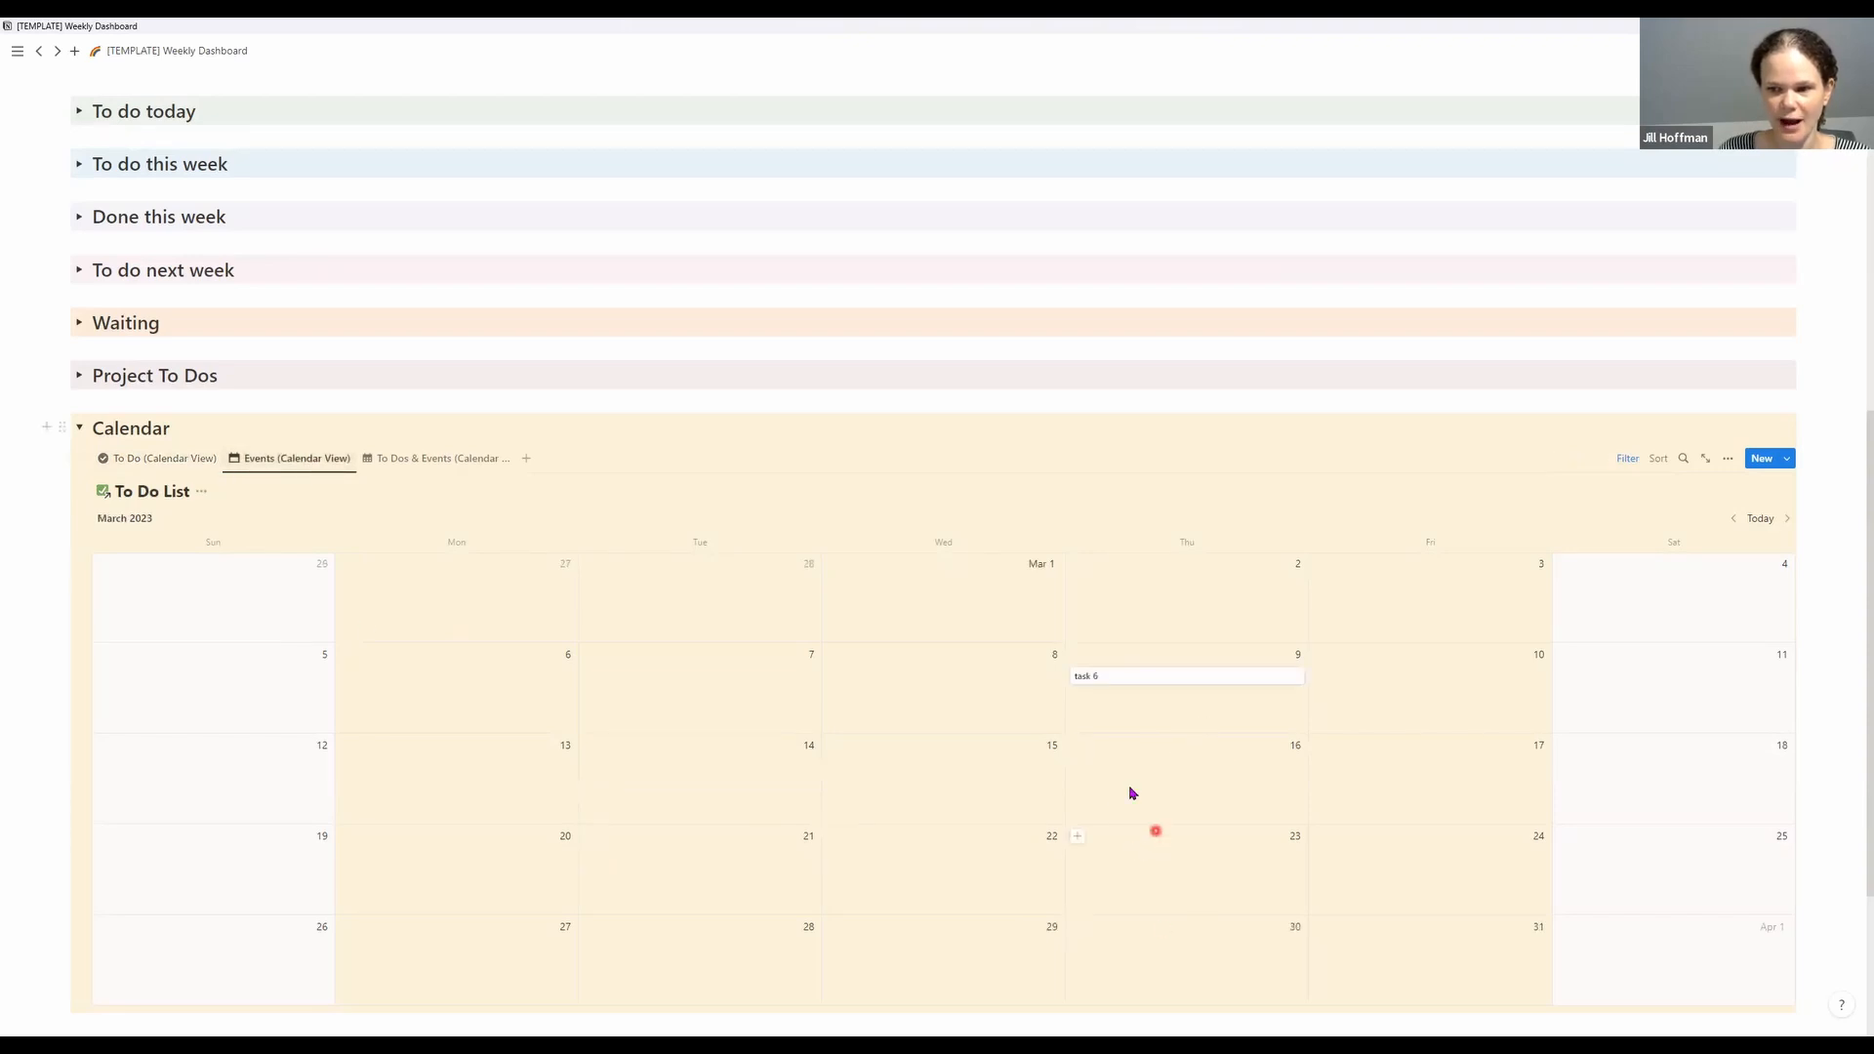
pyautogui.click(427, 461)
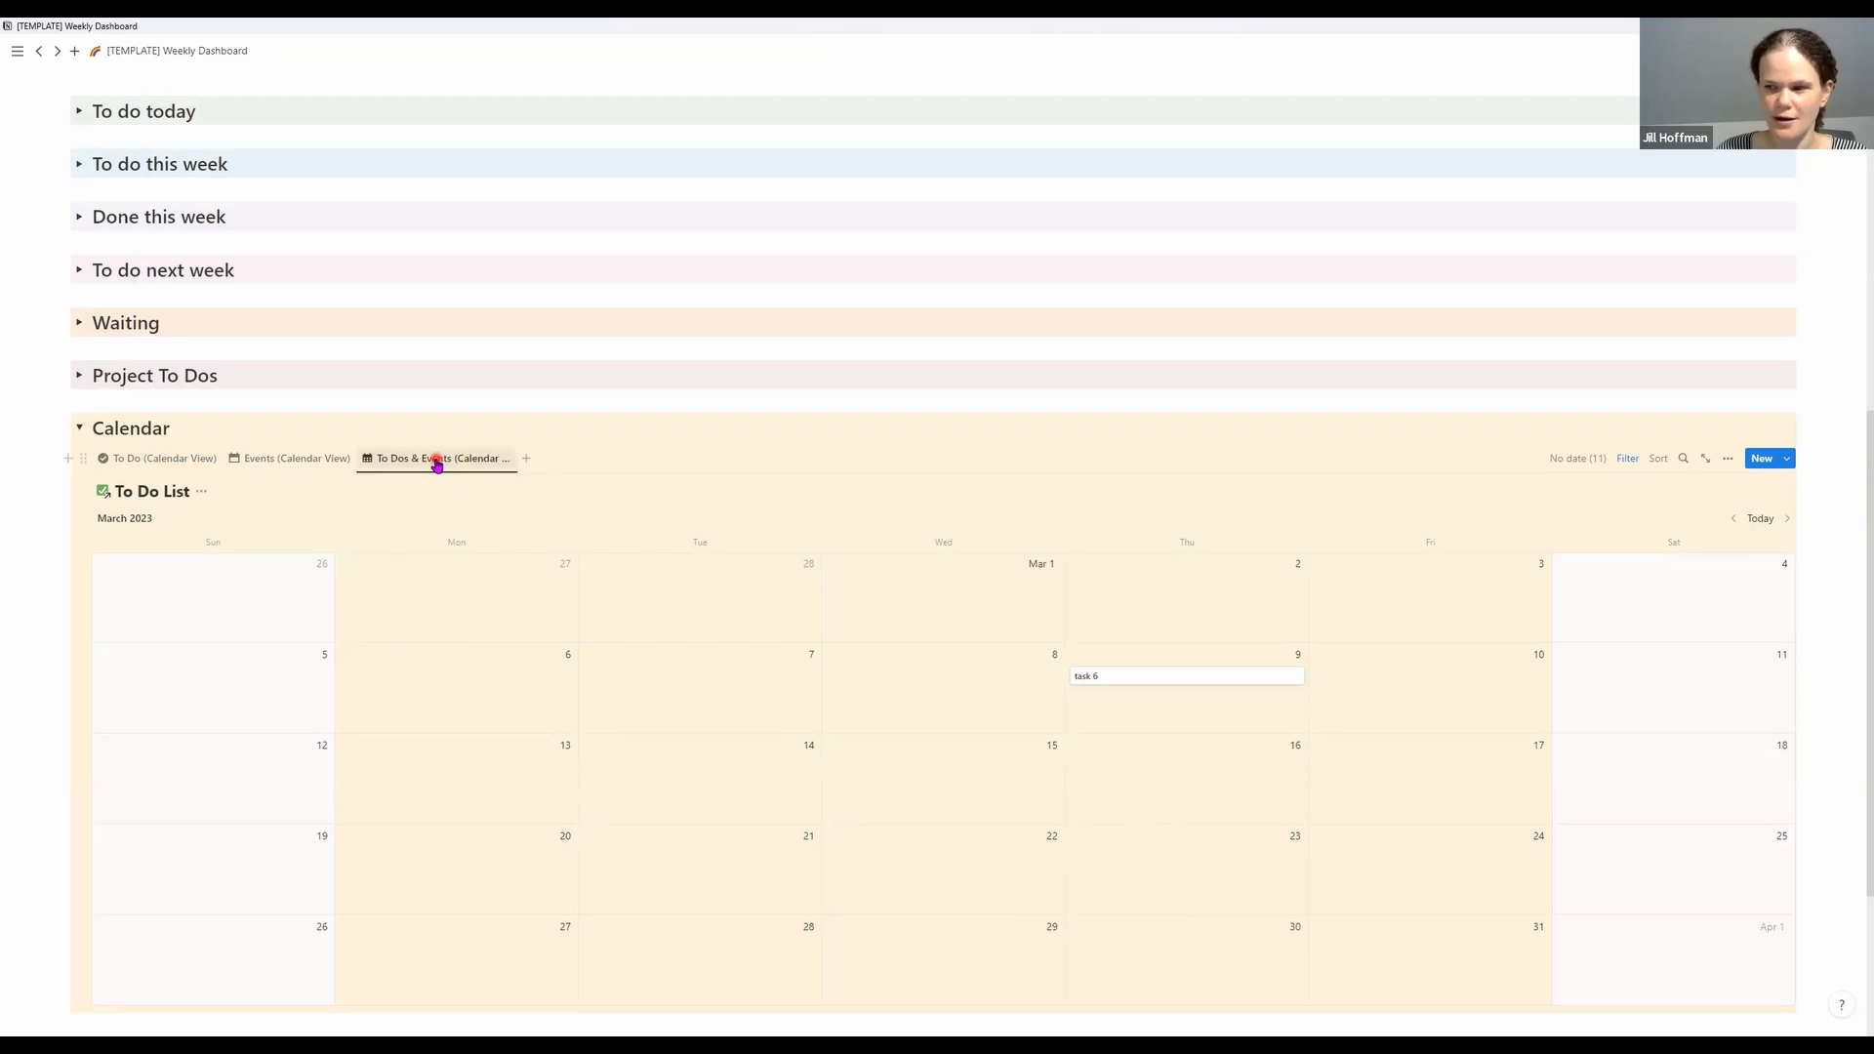
pyautogui.click(314, 459)
pyautogui.click(172, 461)
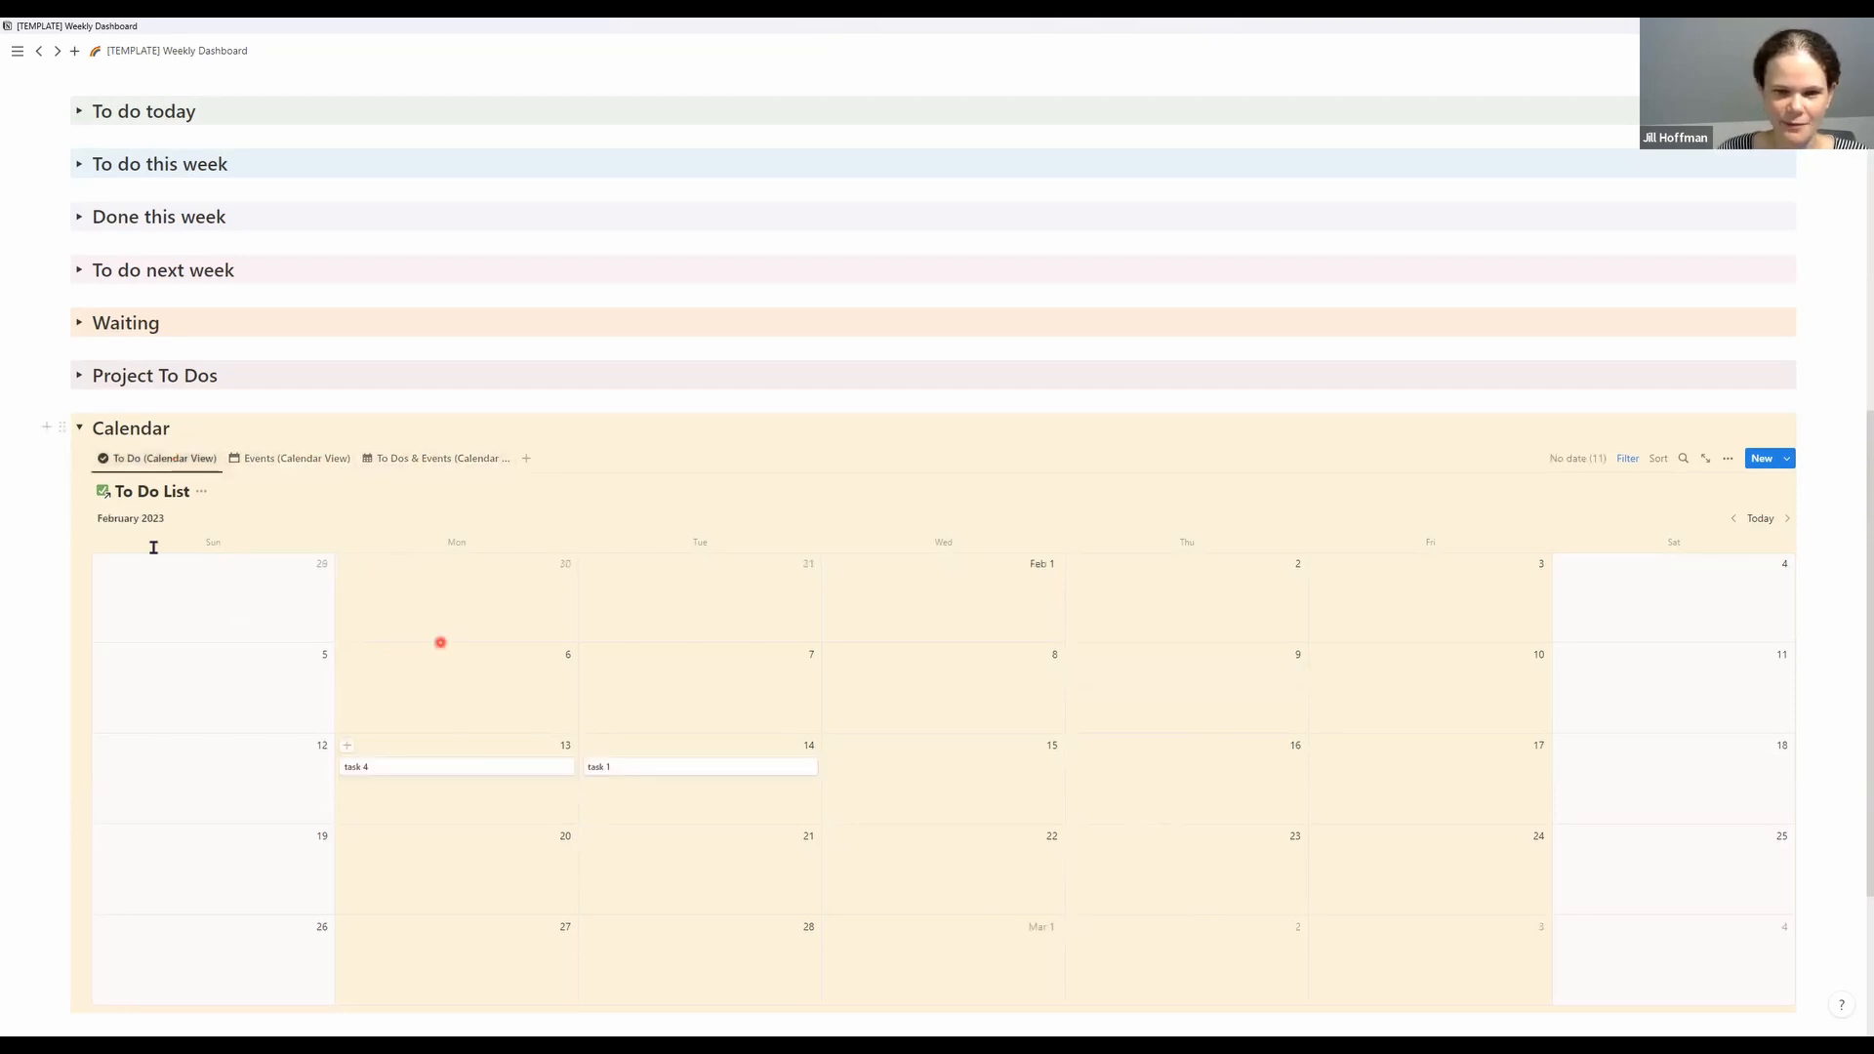
pyautogui.click(1788, 521)
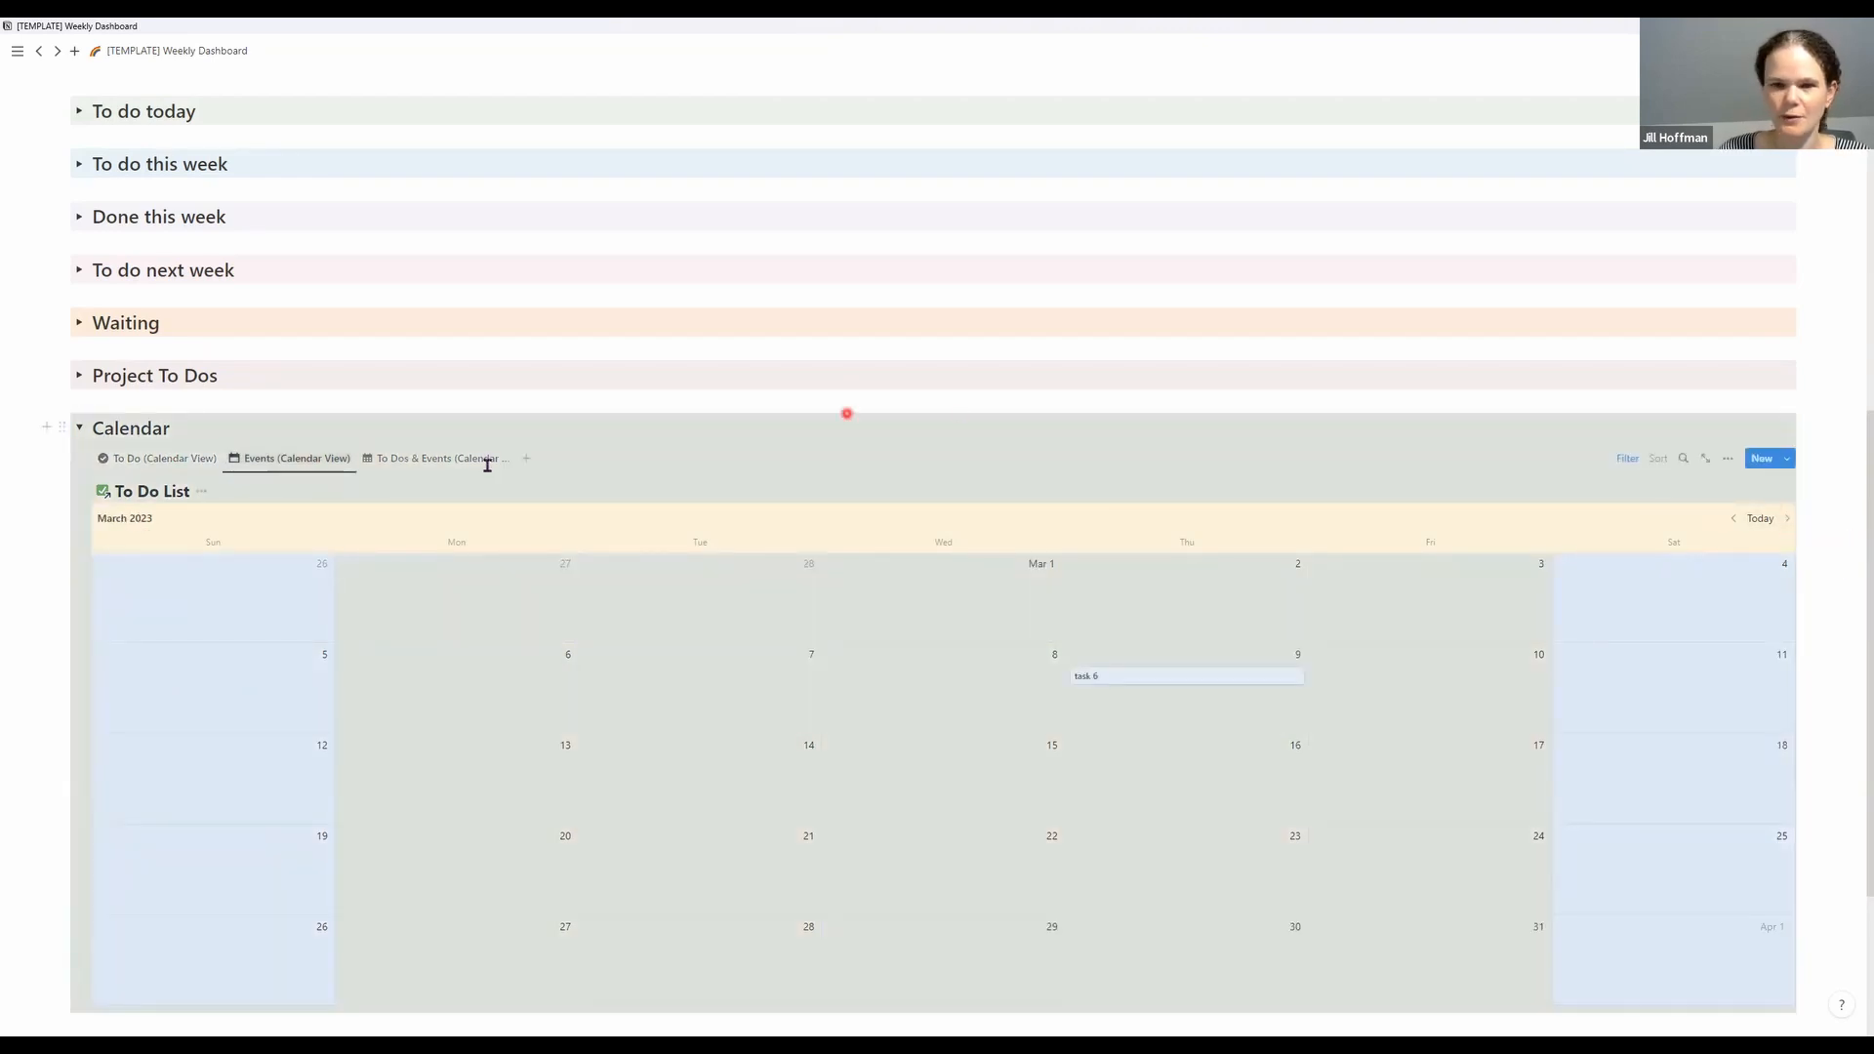
pyautogui.click(390, 458)
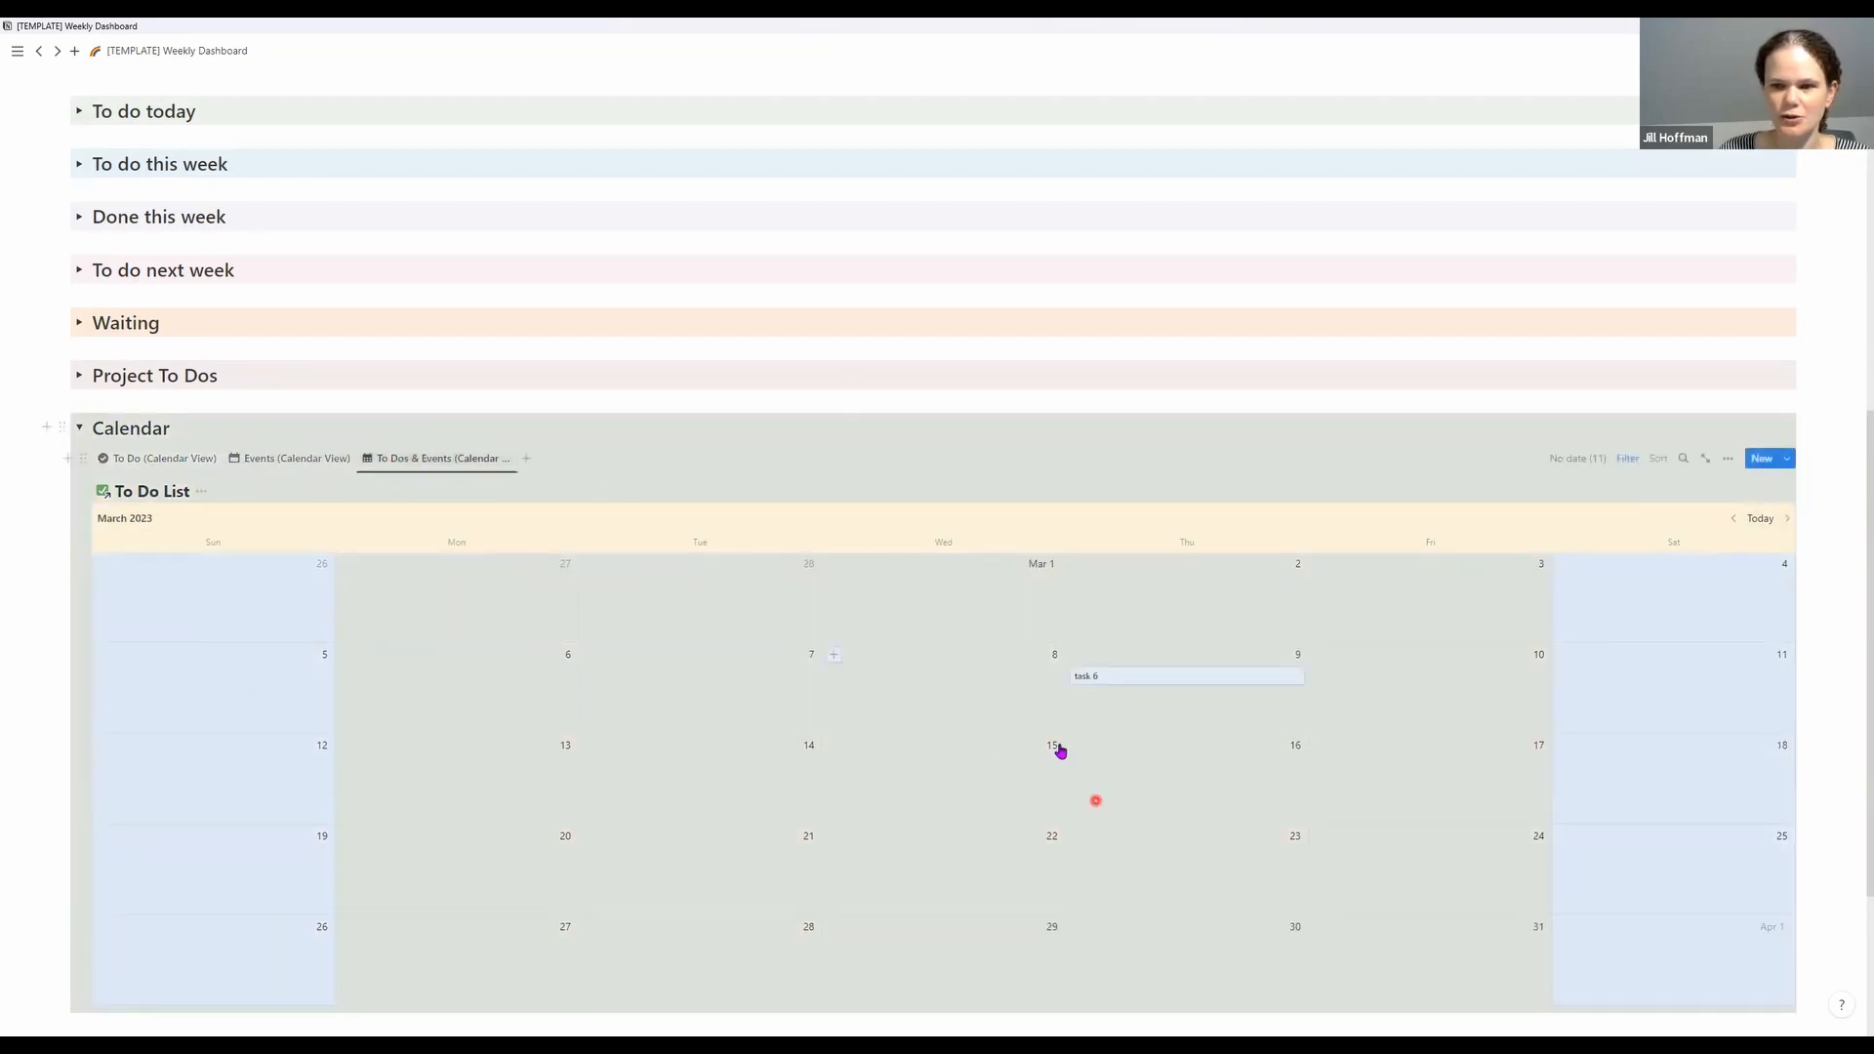
pyautogui.click(303, 458)
pyautogui.click(197, 470)
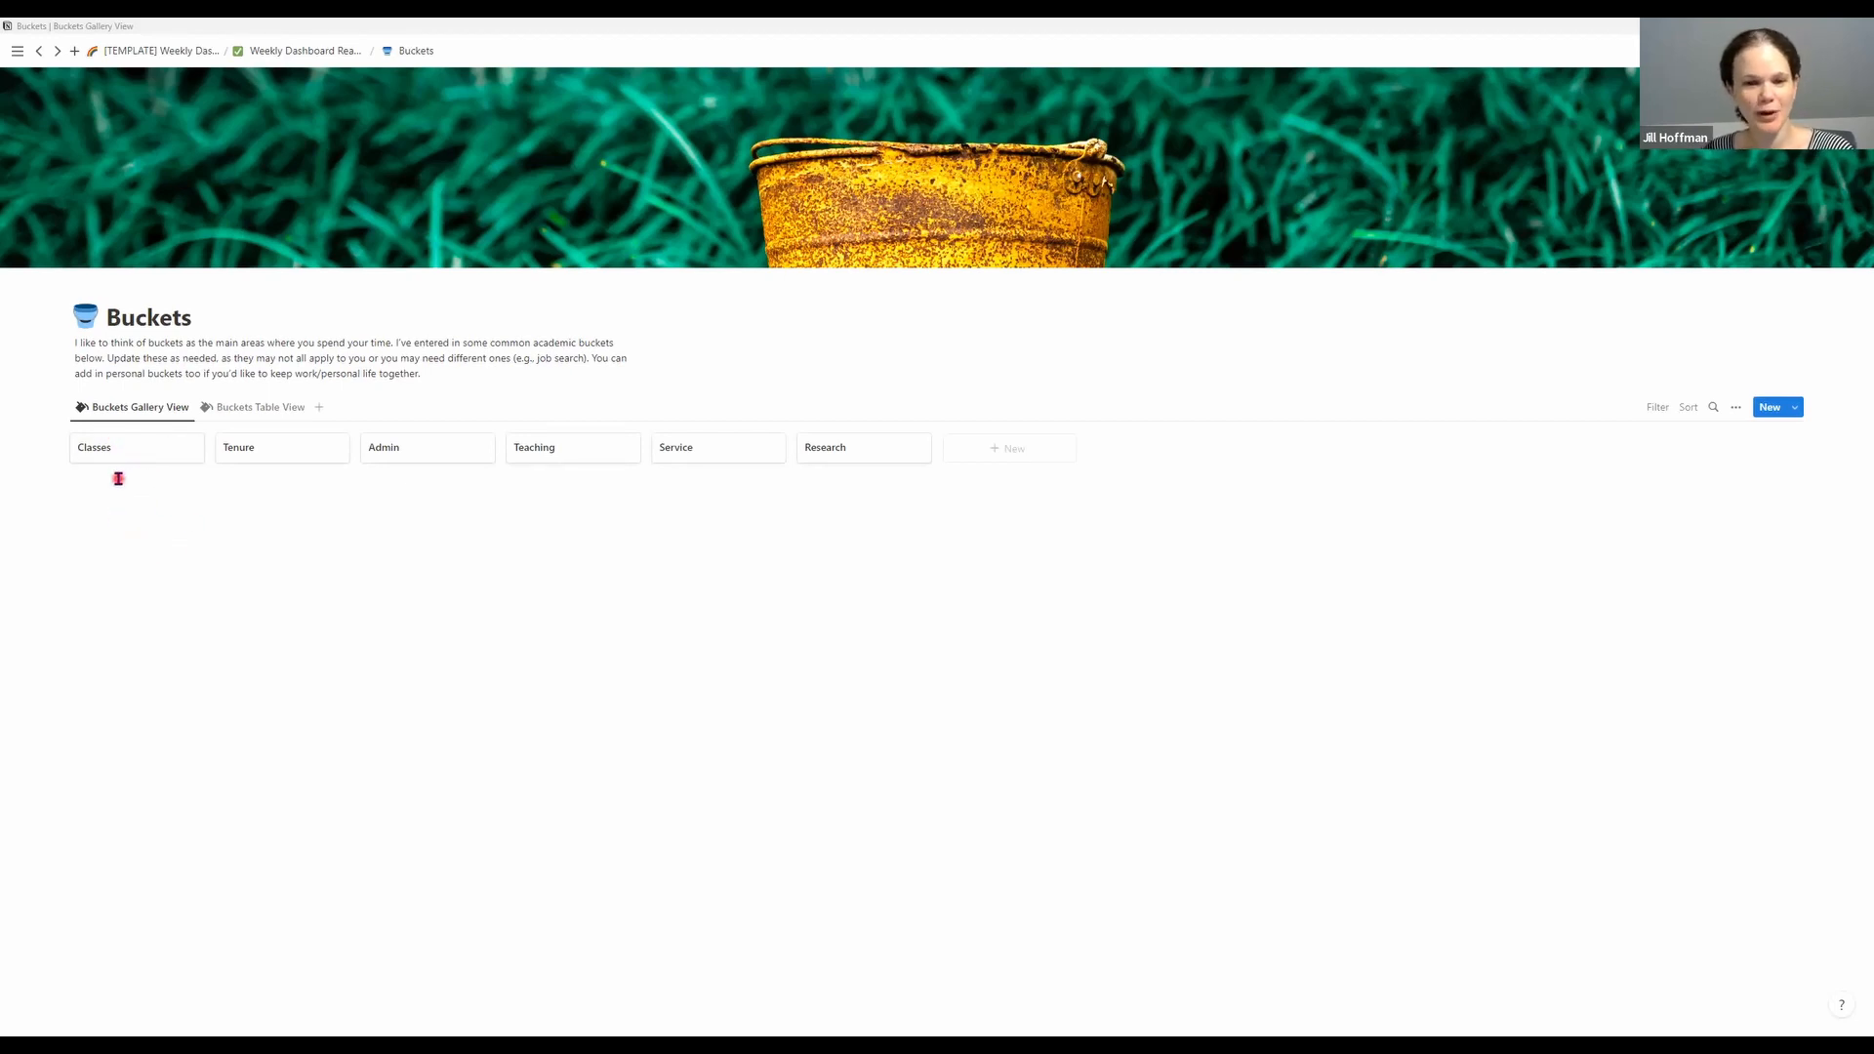
# Show the Buckets database in its table view and examine the to-dos linked to the Research bucket
pyautogui.click(250, 410)
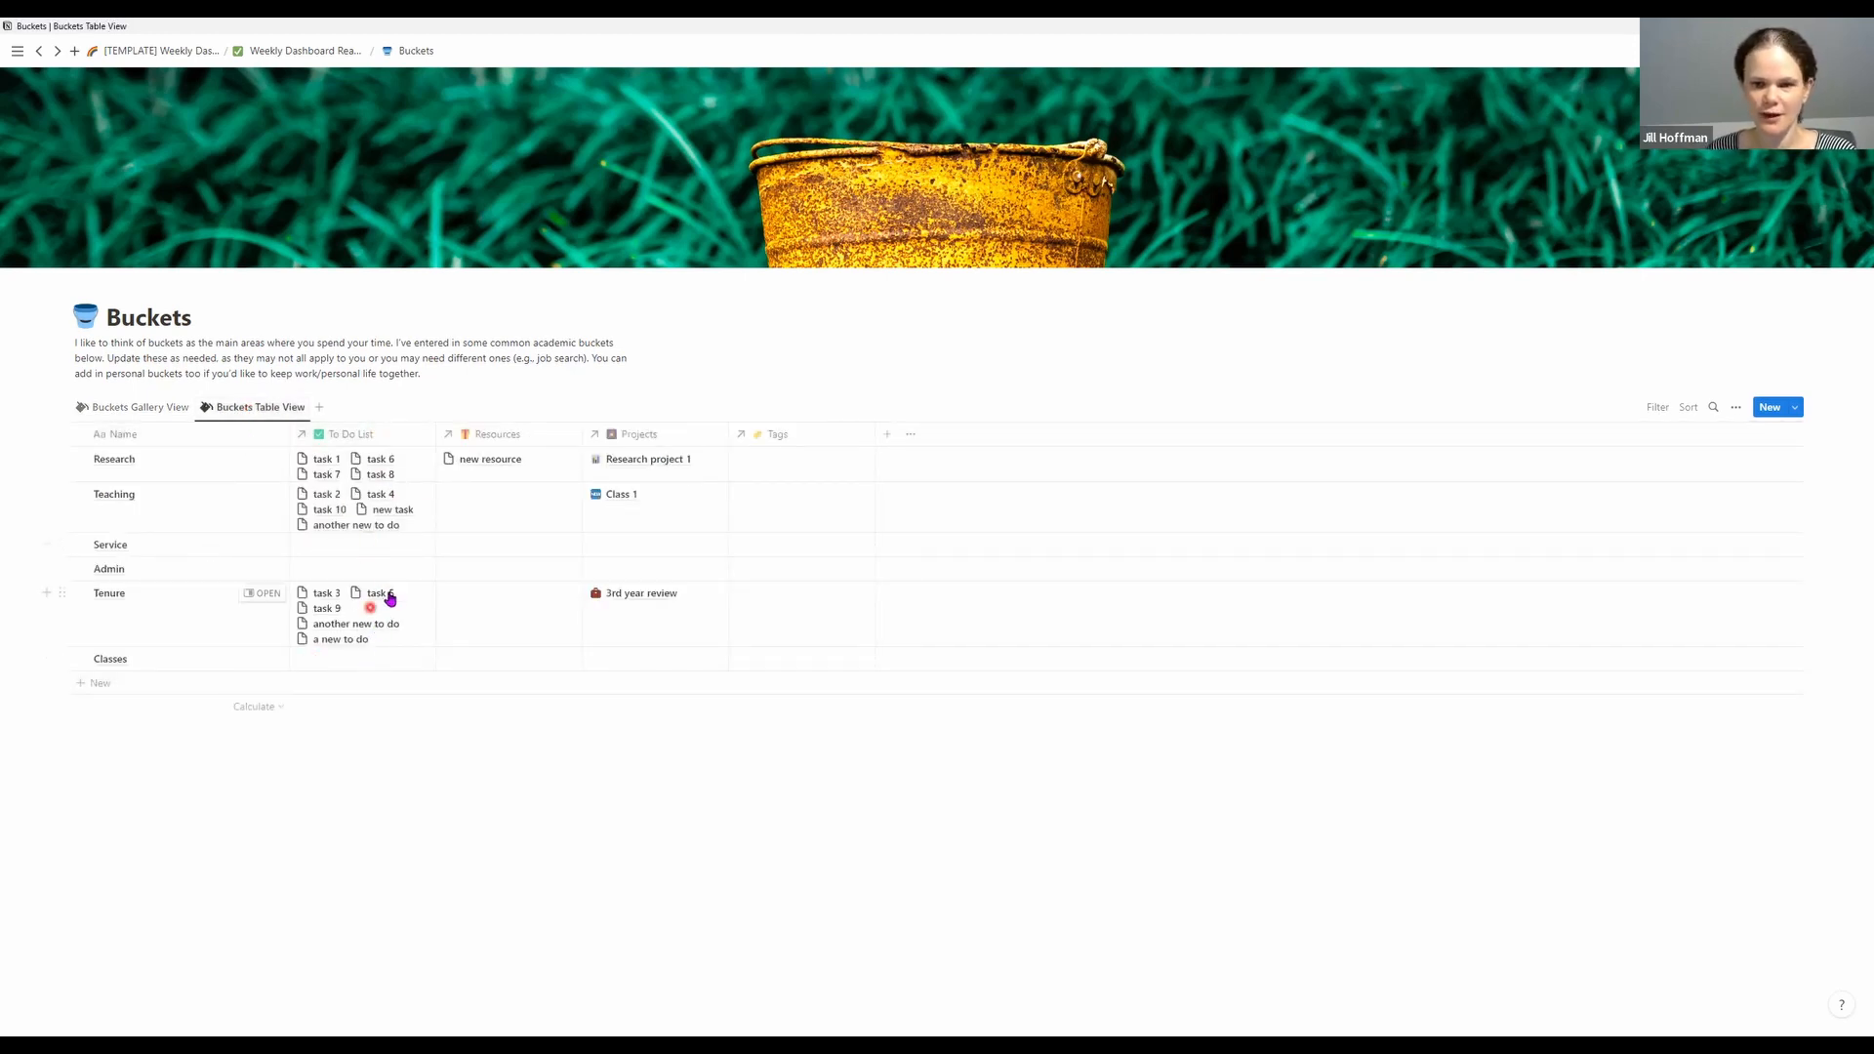
pyautogui.click(420, 467)
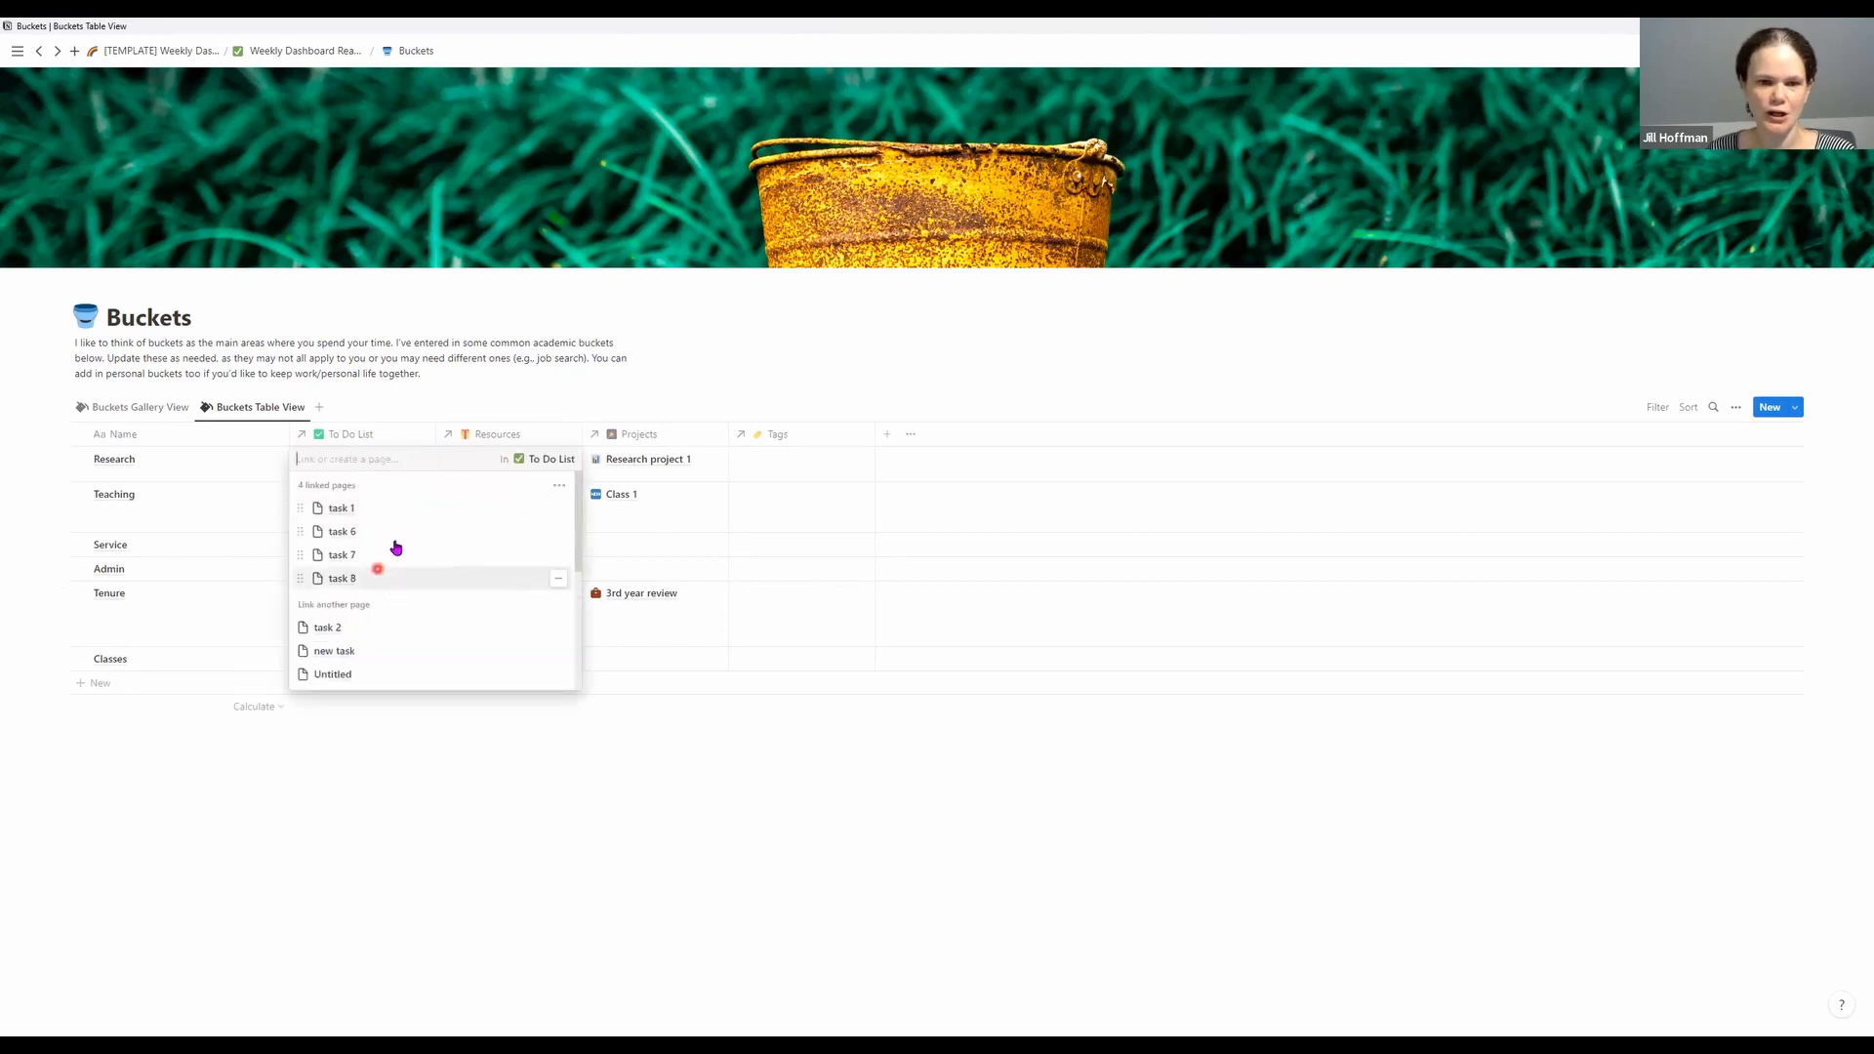
pyautogui.press('Escape')
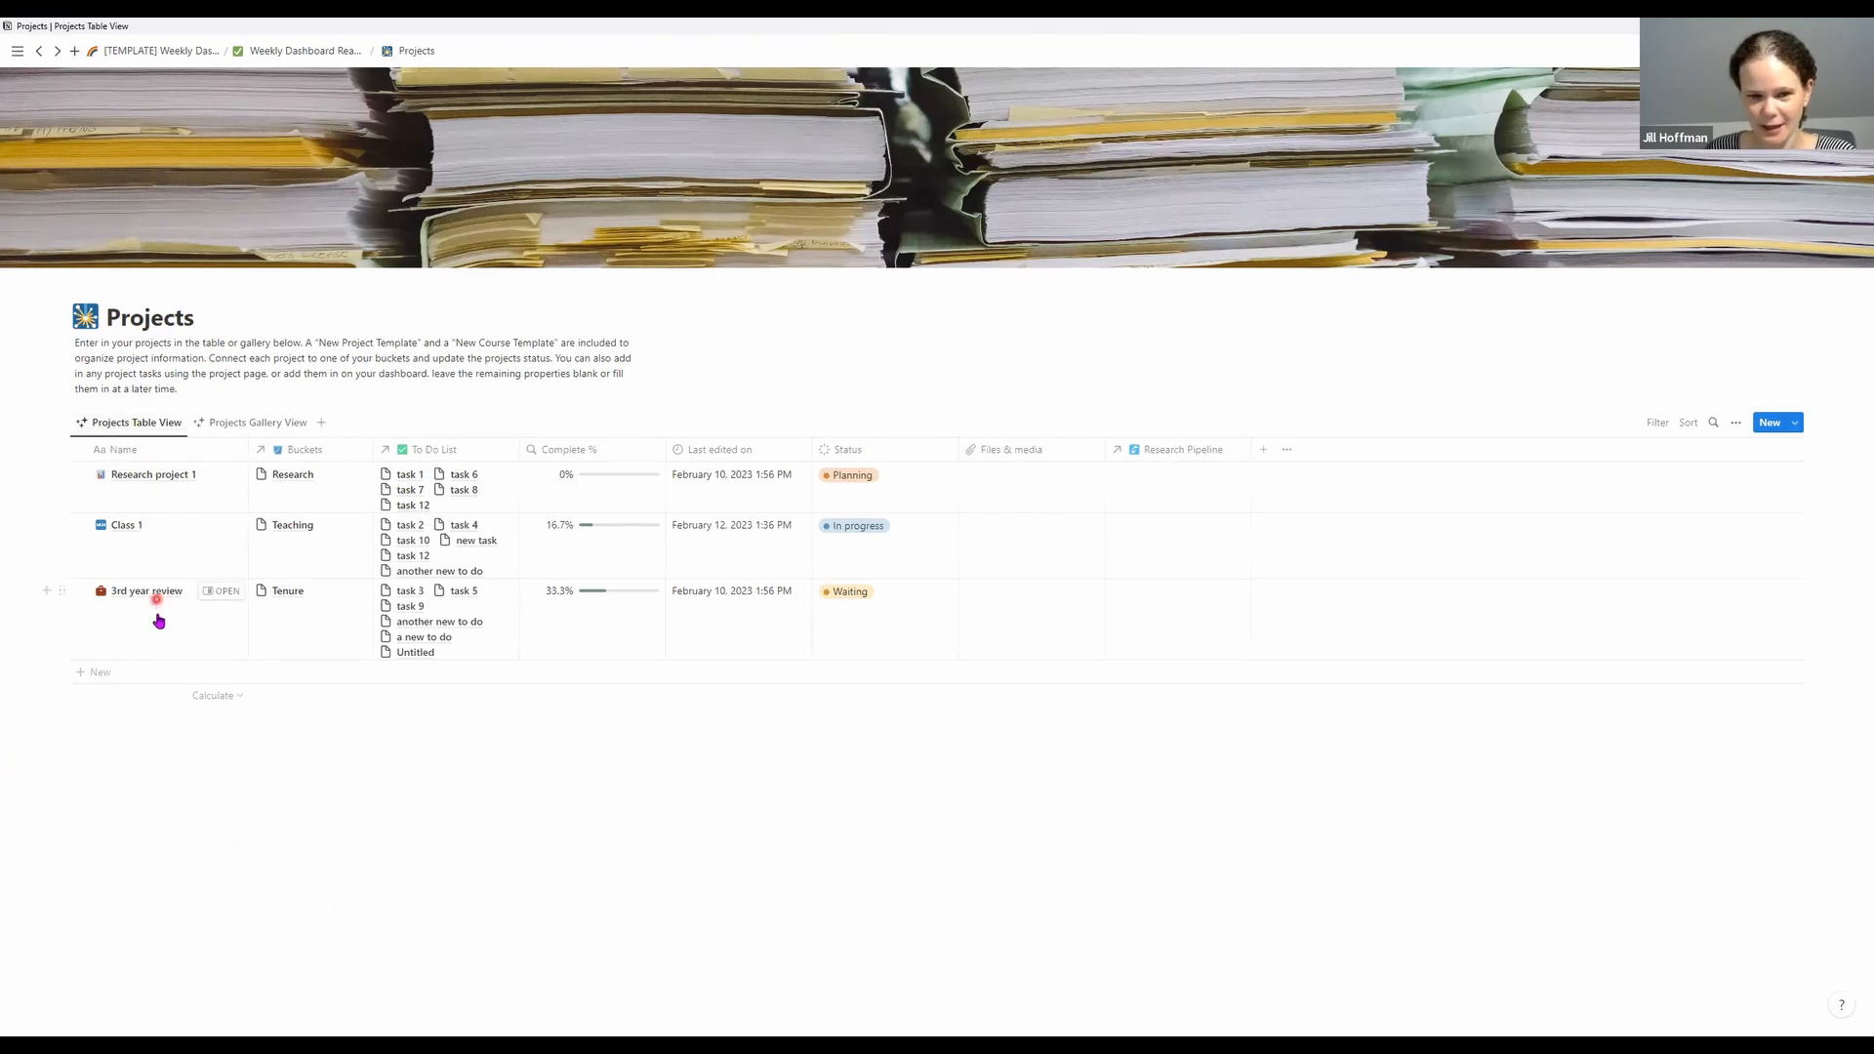
# View the Projects database as a gallery and return to its table view
pyautogui.click(256, 430)
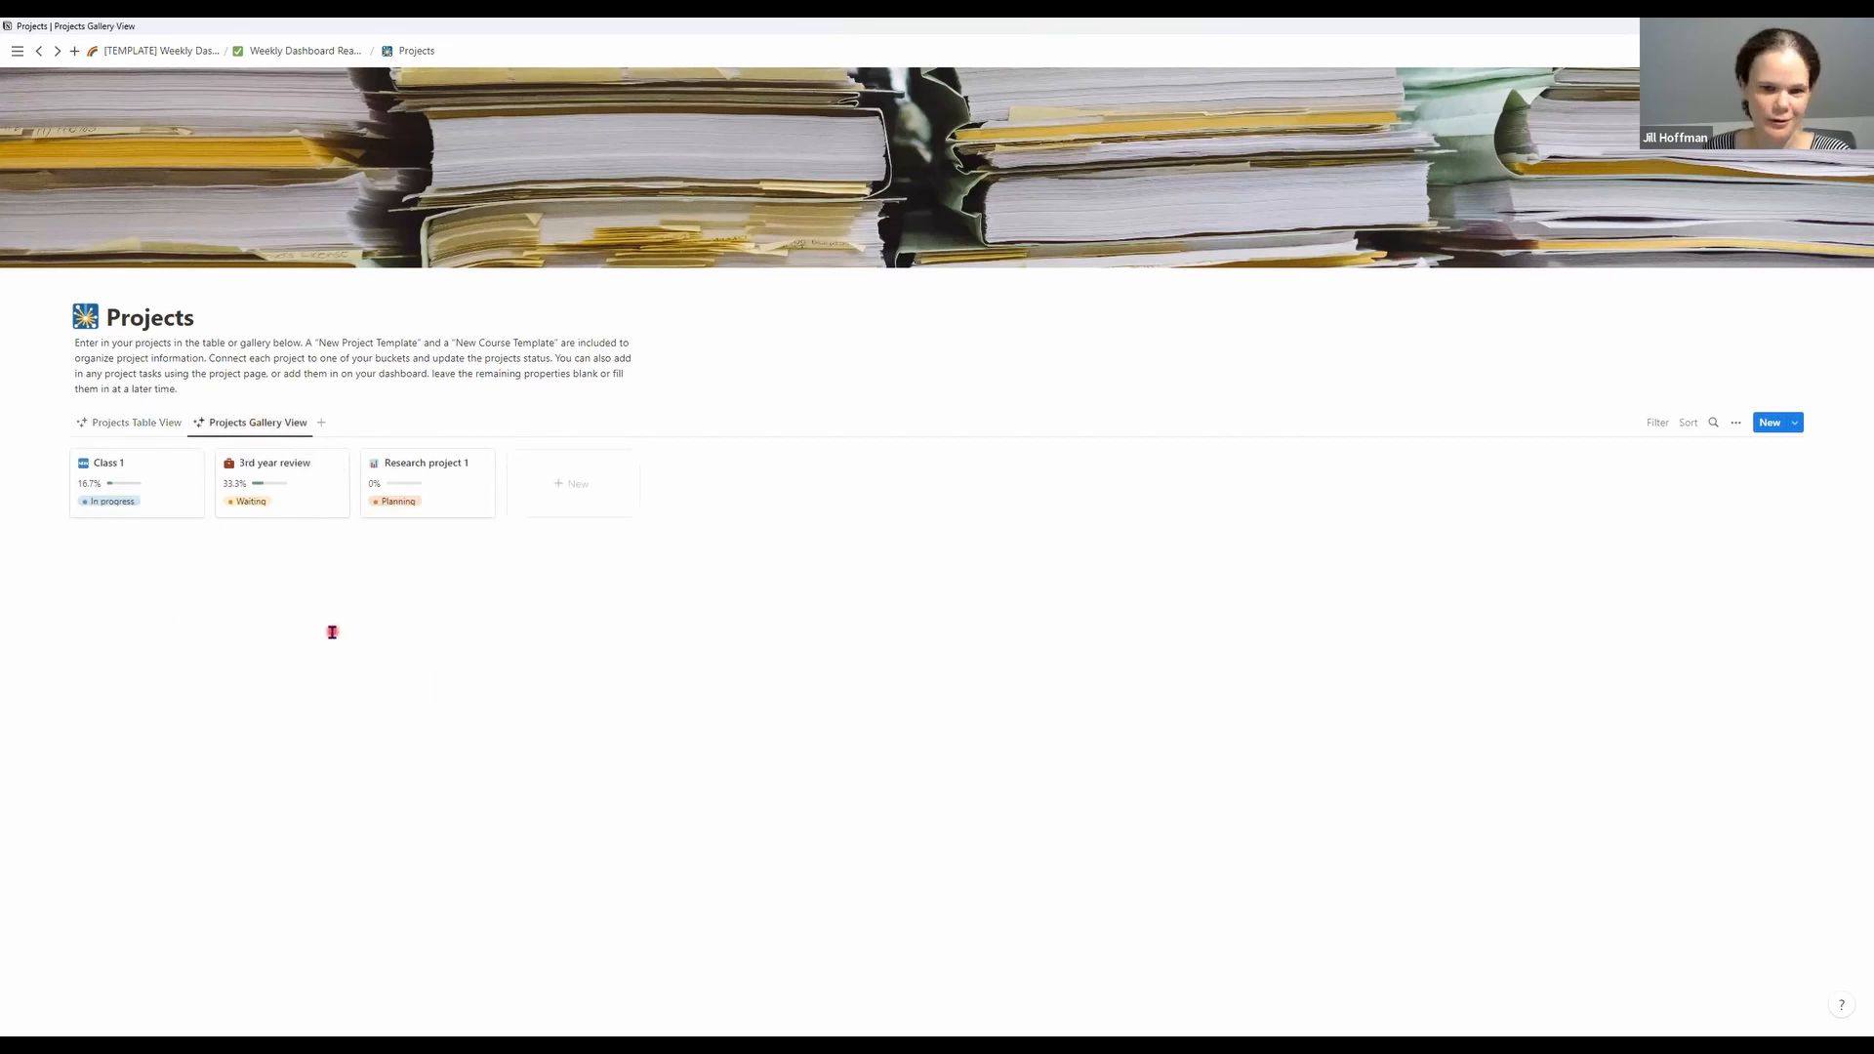
pyautogui.click(137, 422)
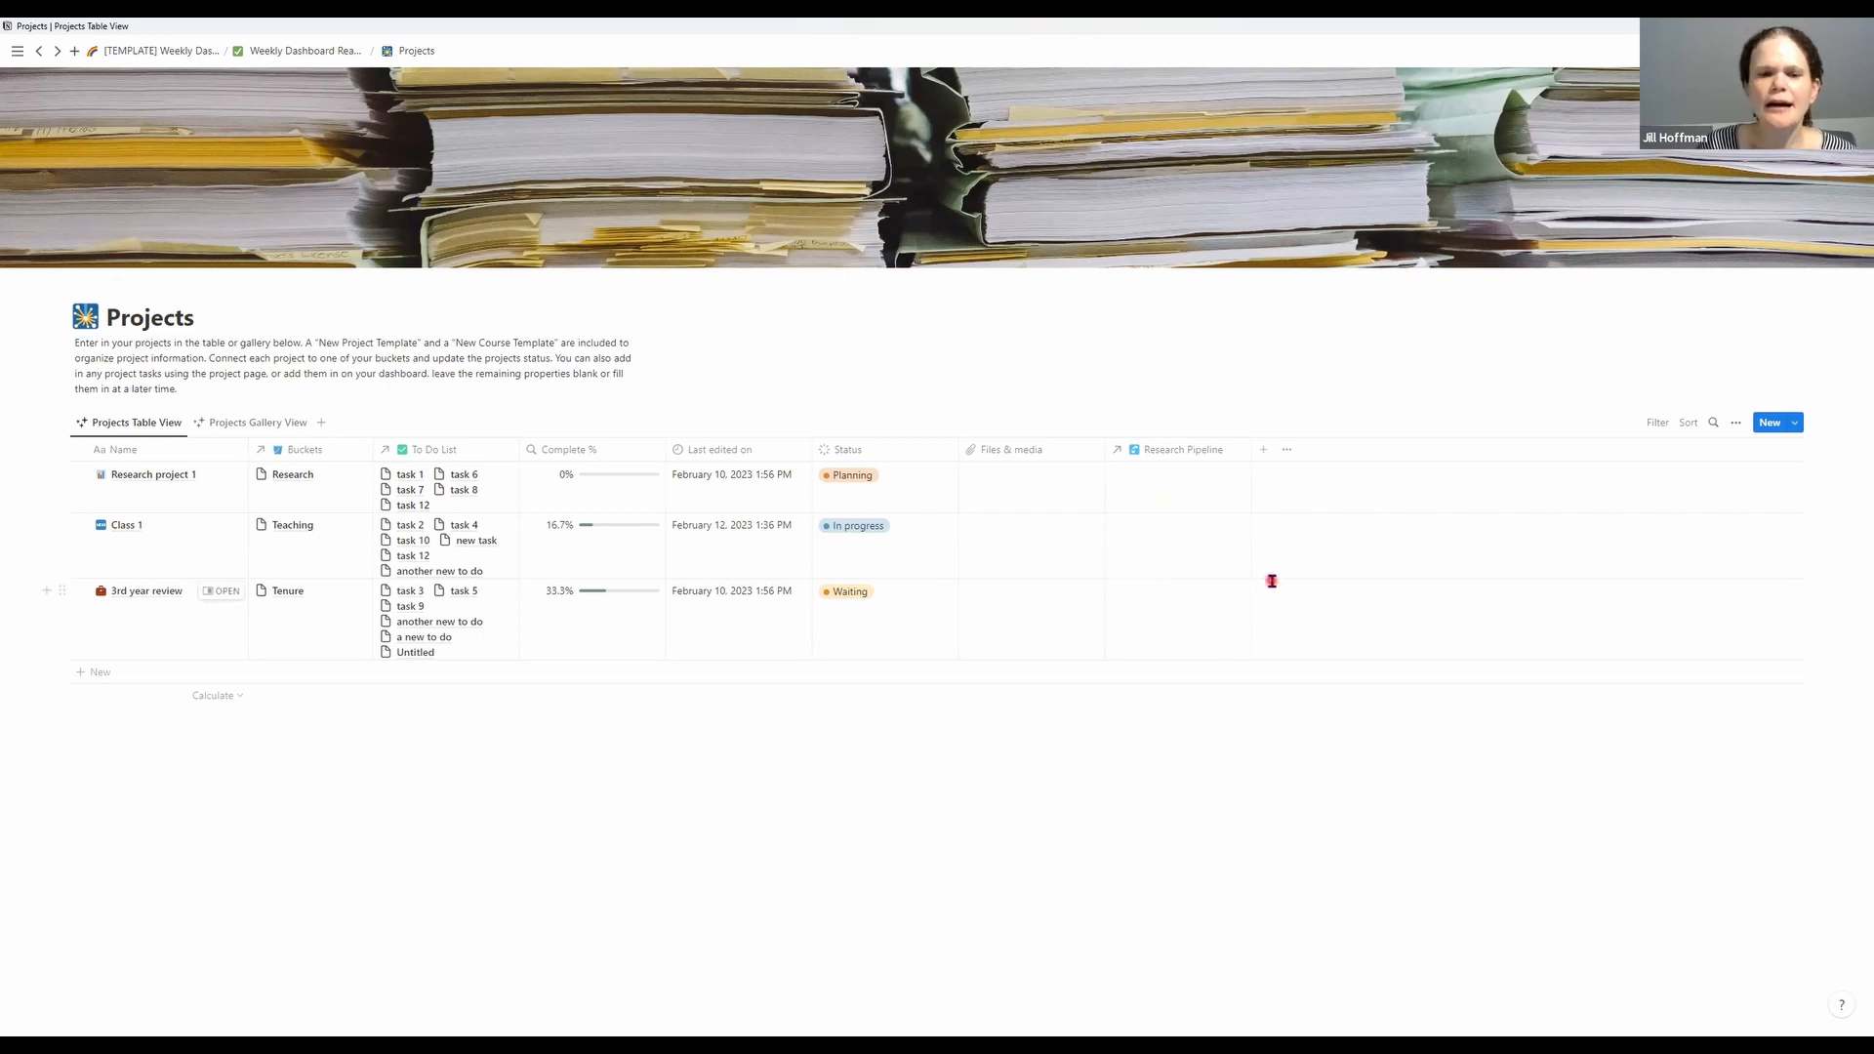
# Open the New Project Template of the Projects database for editing and look through its properties, goal callouts and sections
pyautogui.click(1794, 427)
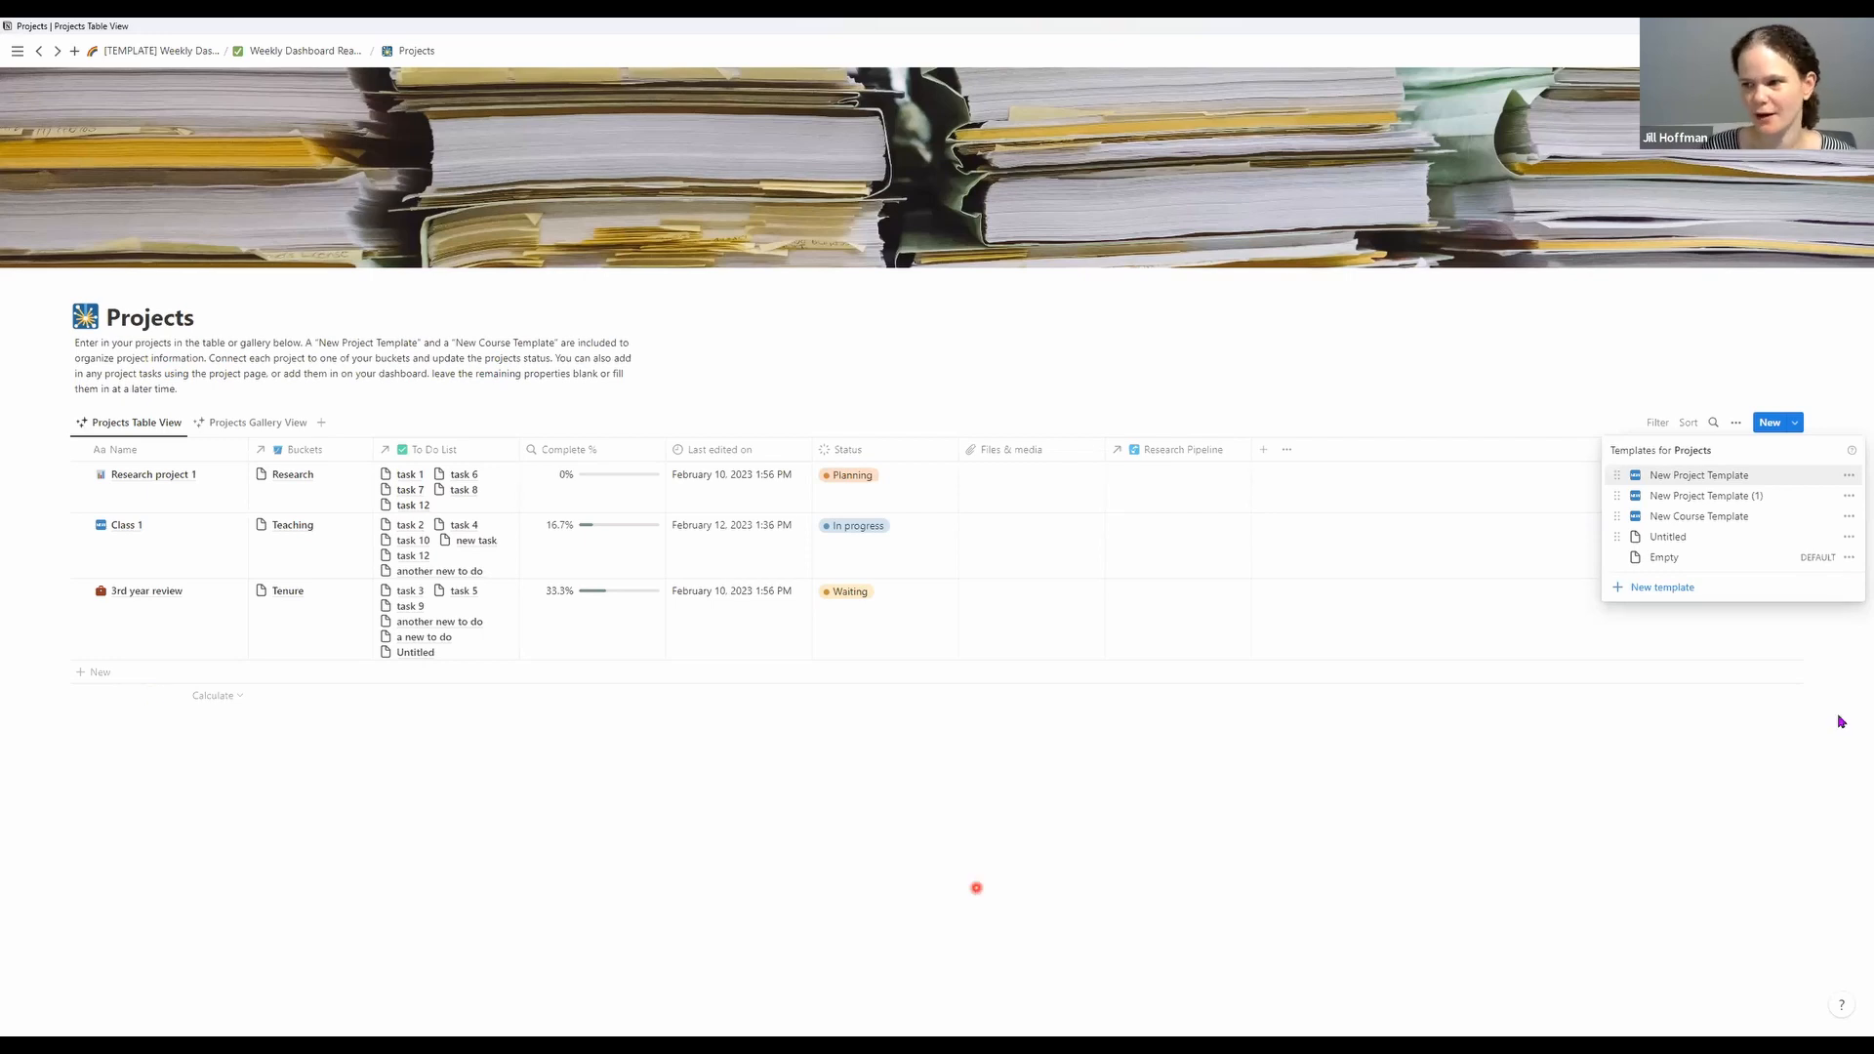
pyautogui.click(1848, 476)
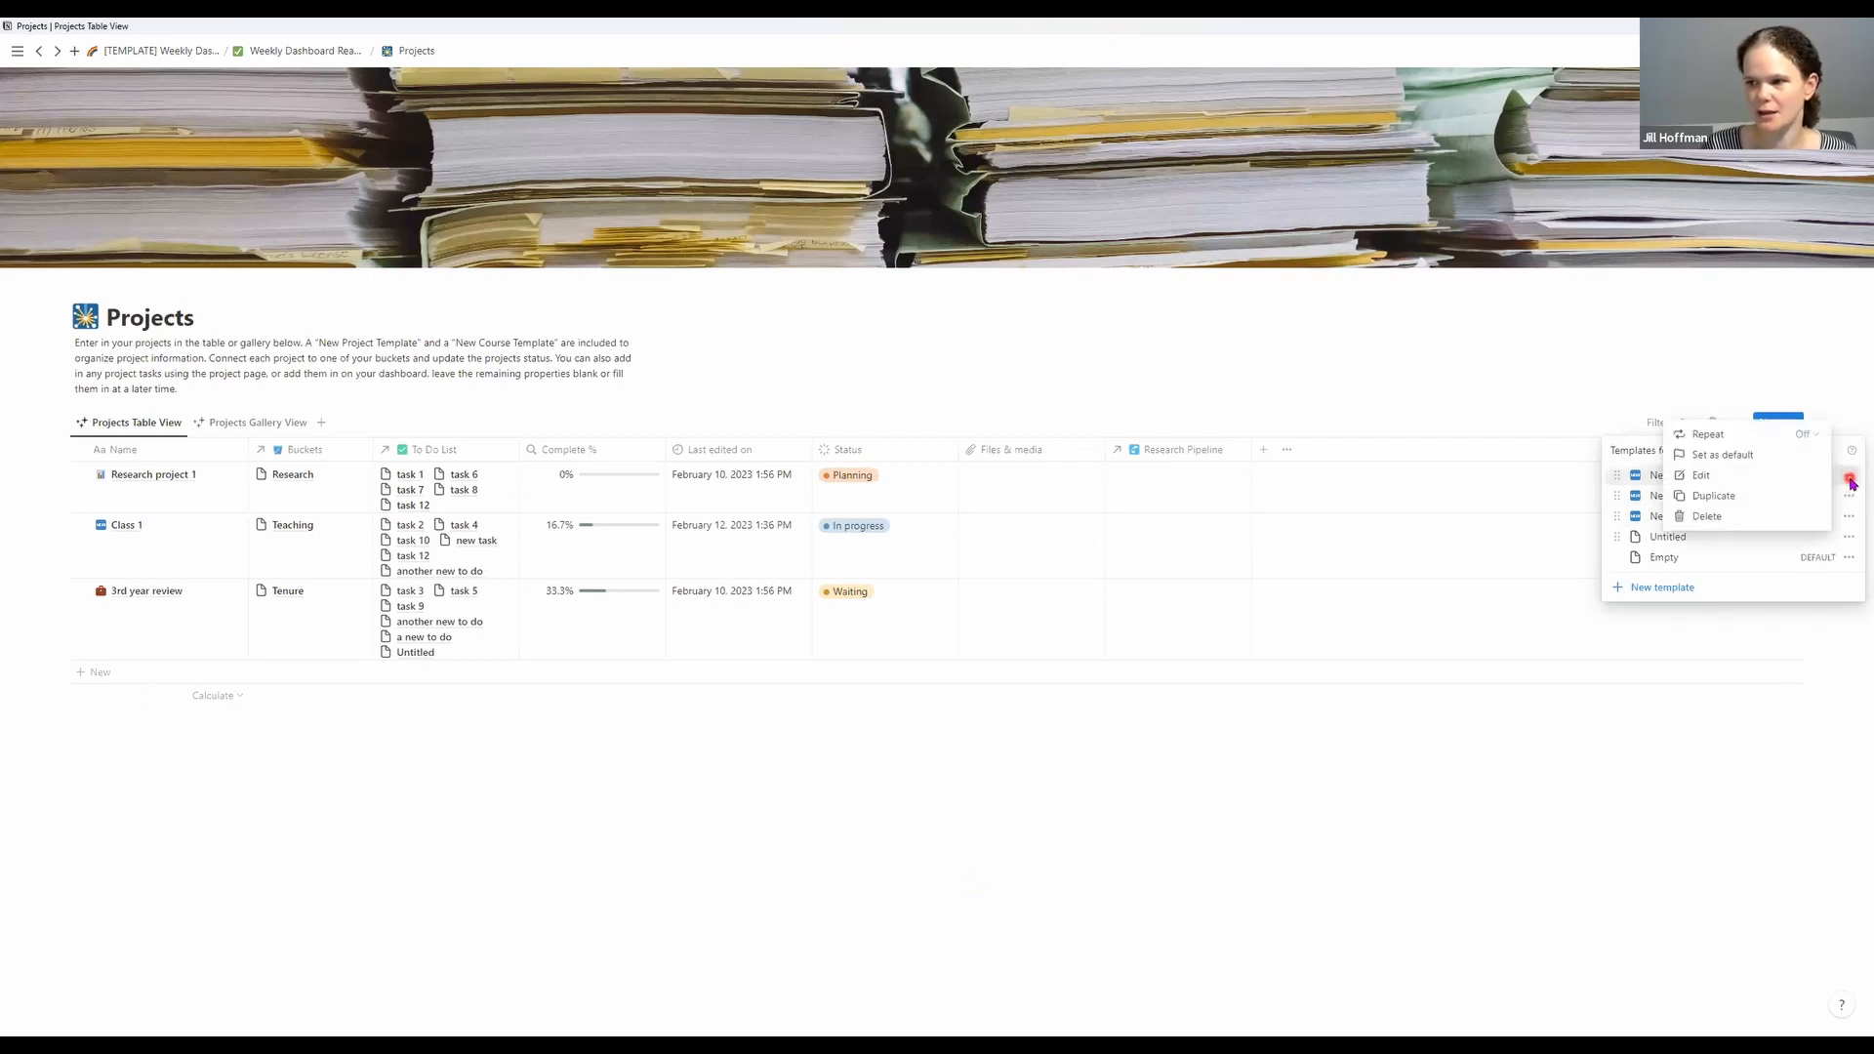
pyautogui.click(1781, 482)
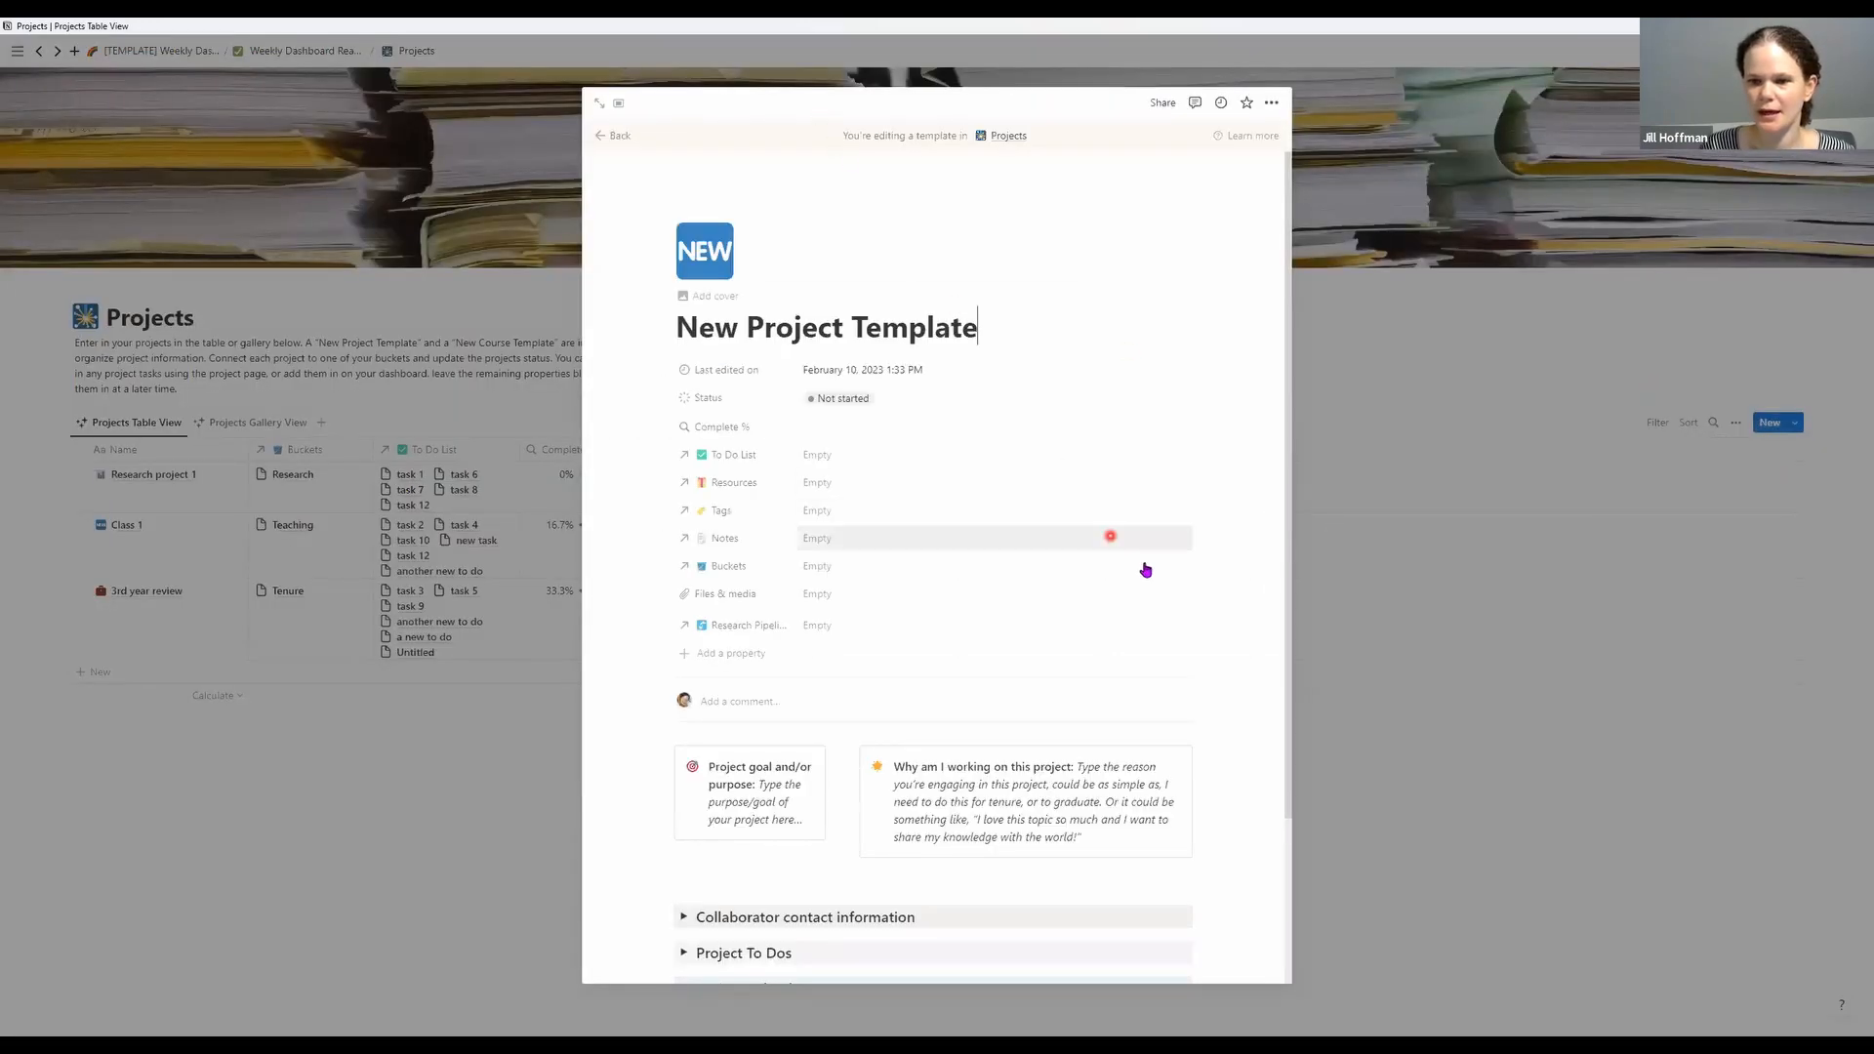
pyautogui.scroll(-3, 1143, 564)
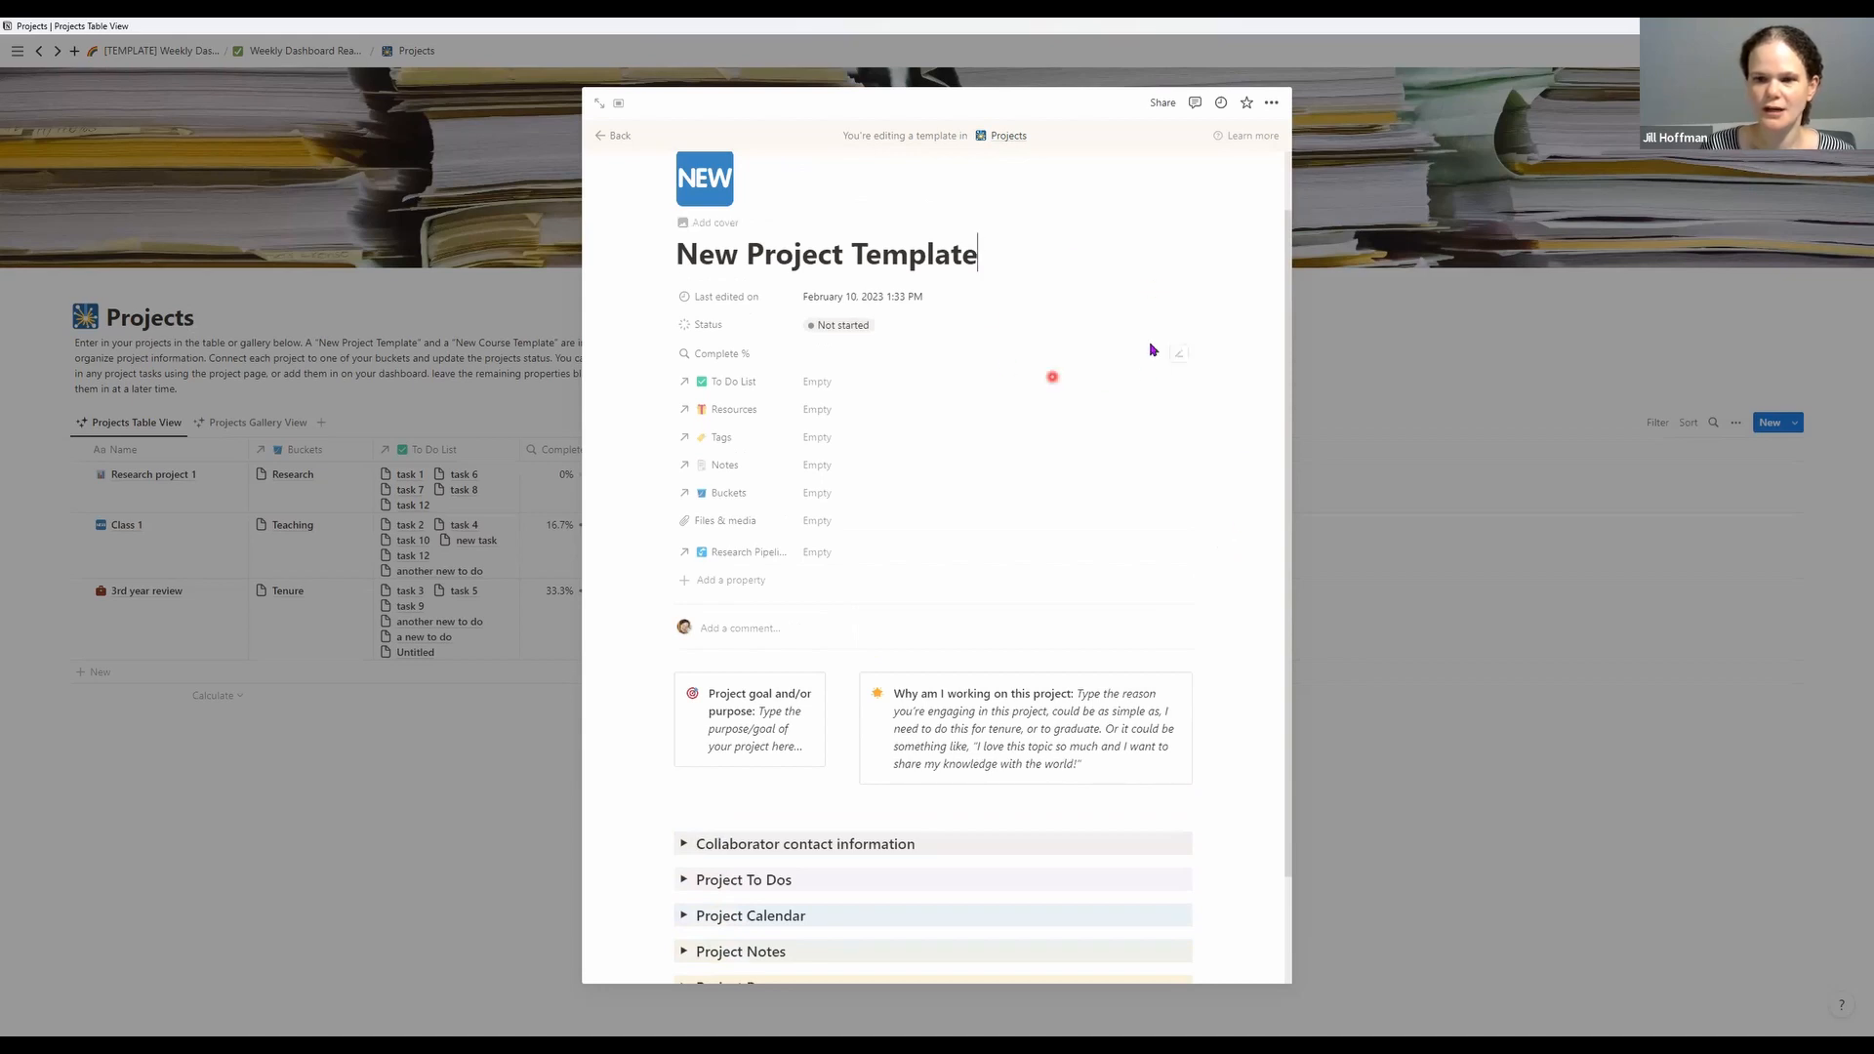
pyautogui.scroll(-3, 1213, 481)
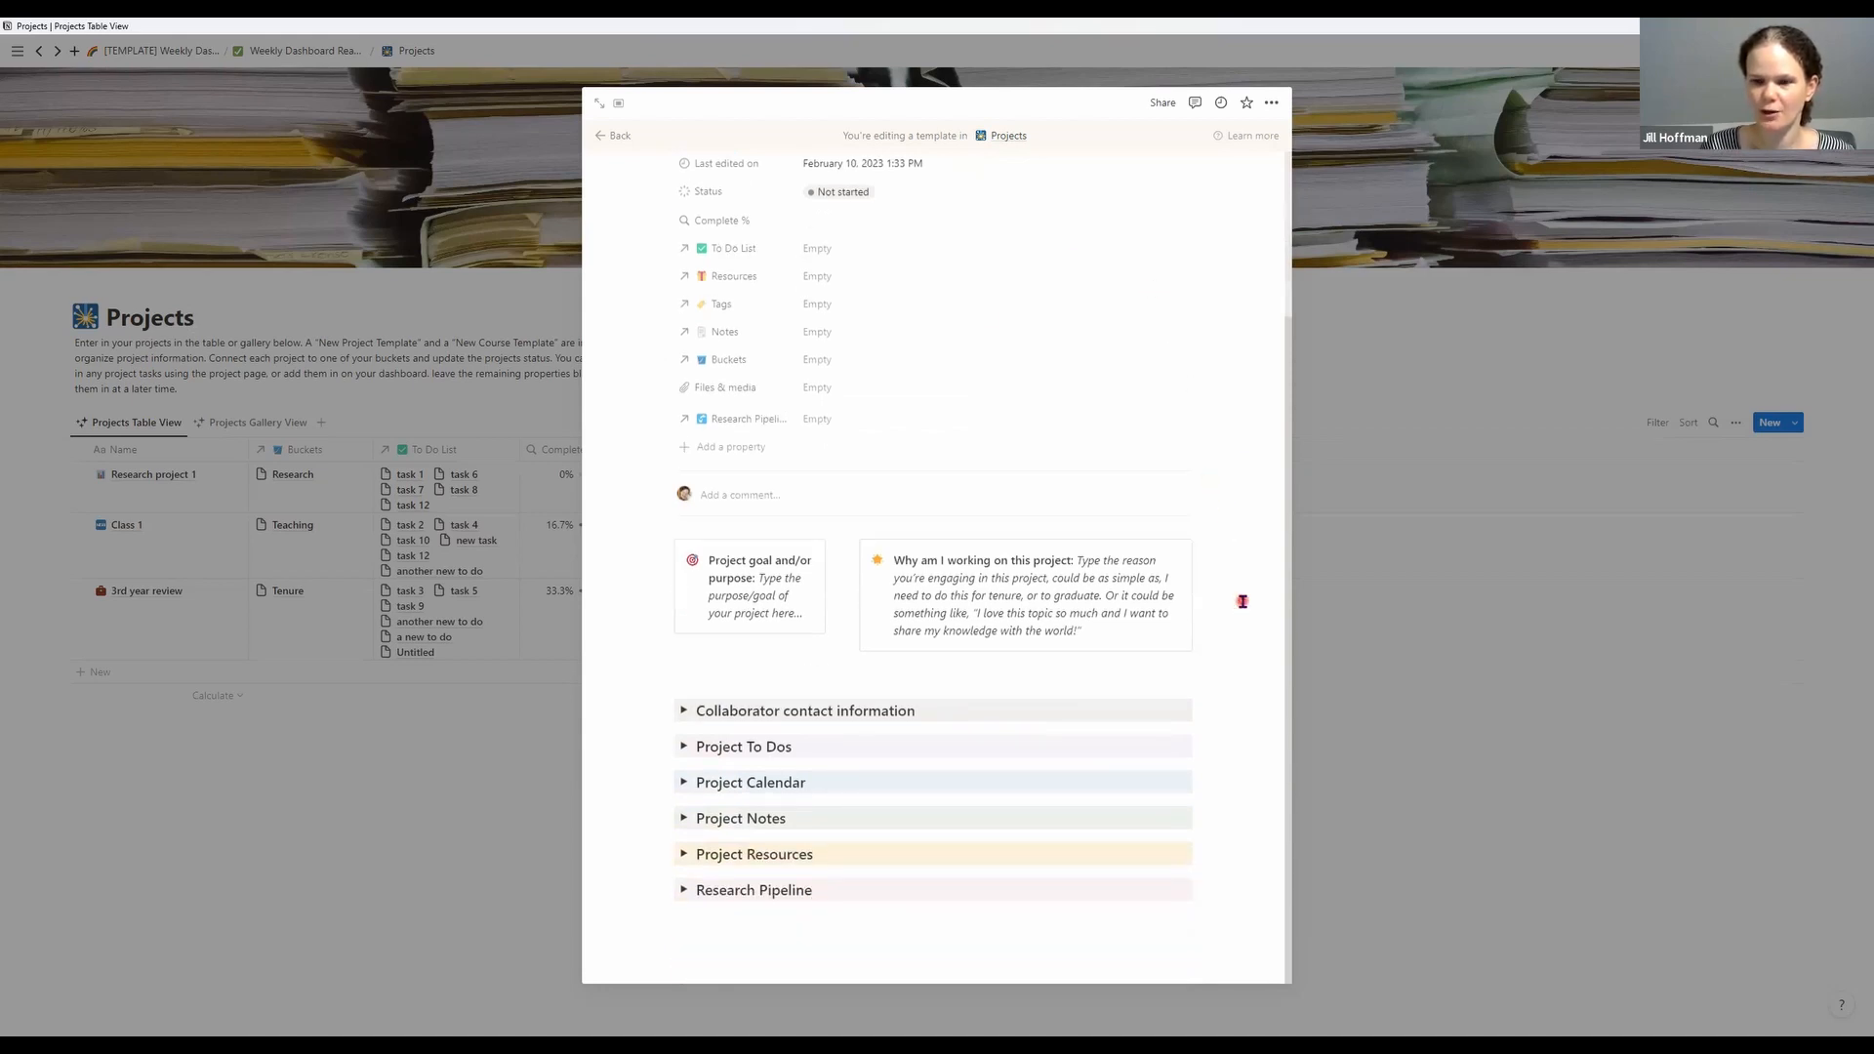
pyautogui.click(751, 654)
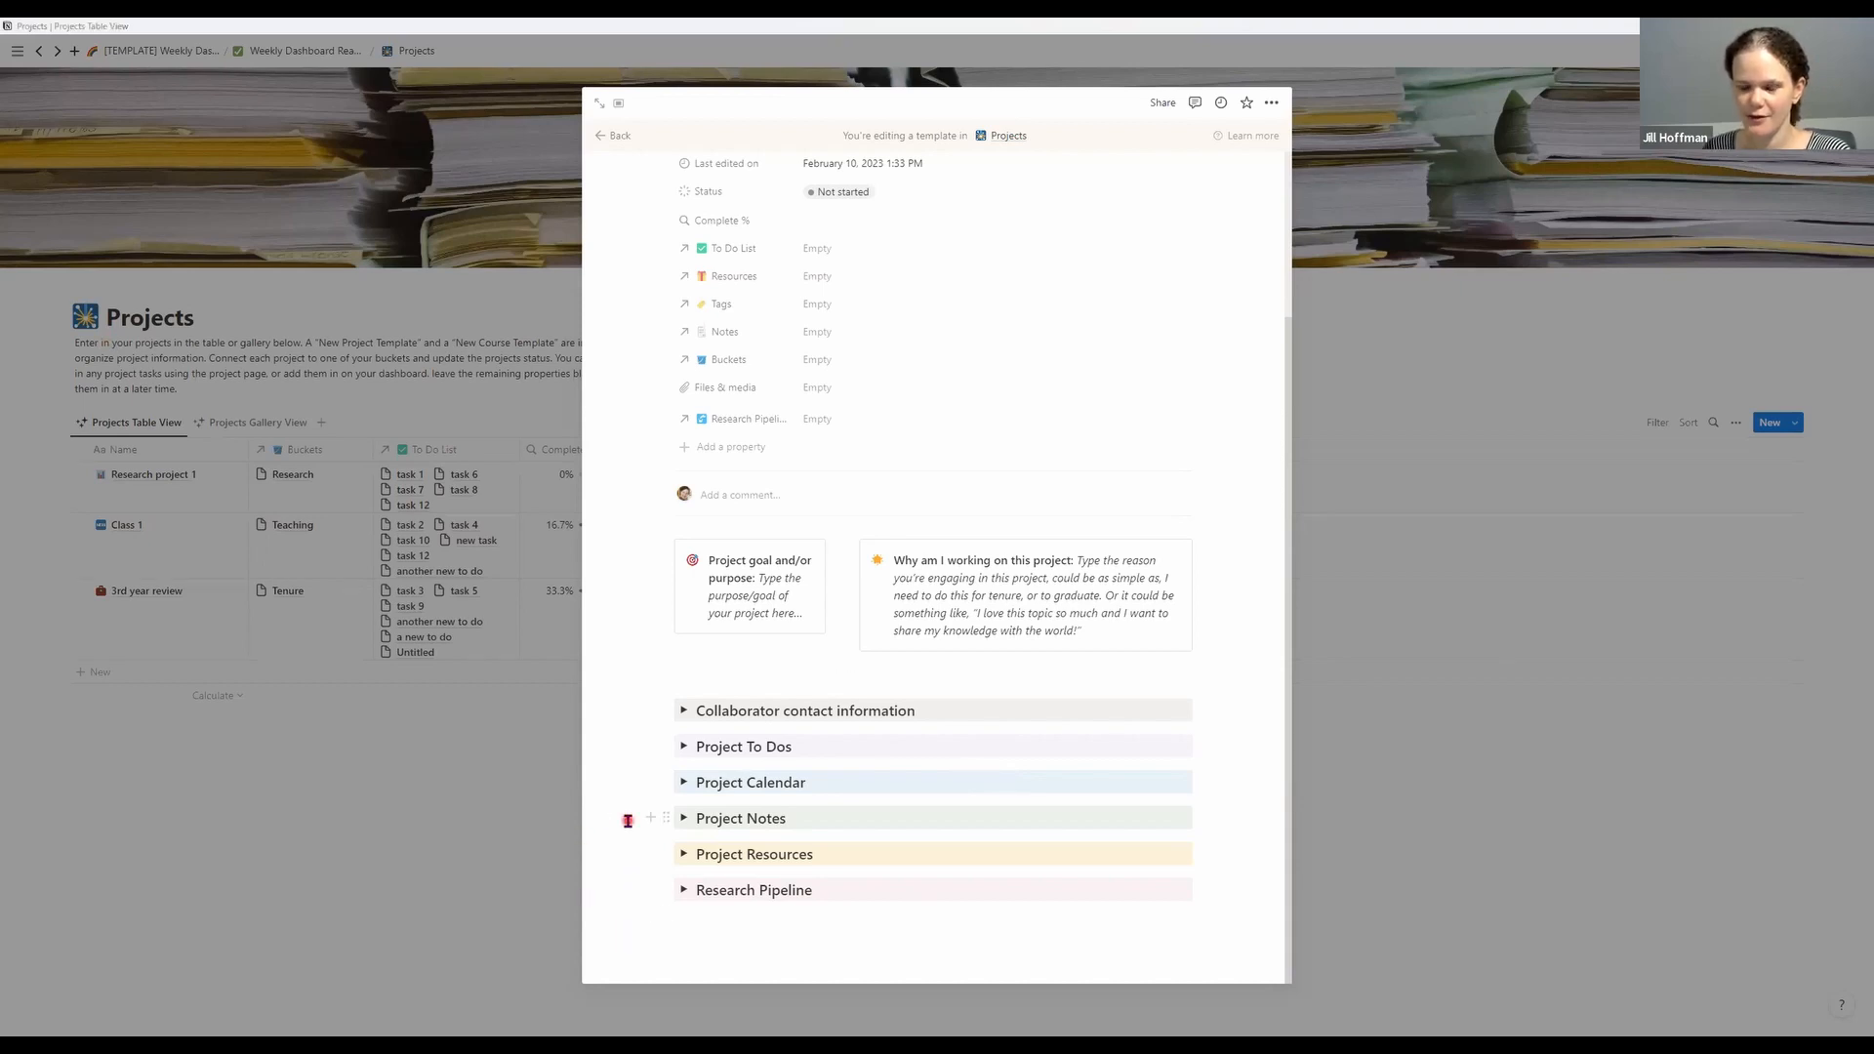
# Expand the template's Collaborator contact information section, review its contact table, and collapse it again
pyautogui.click(683, 709)
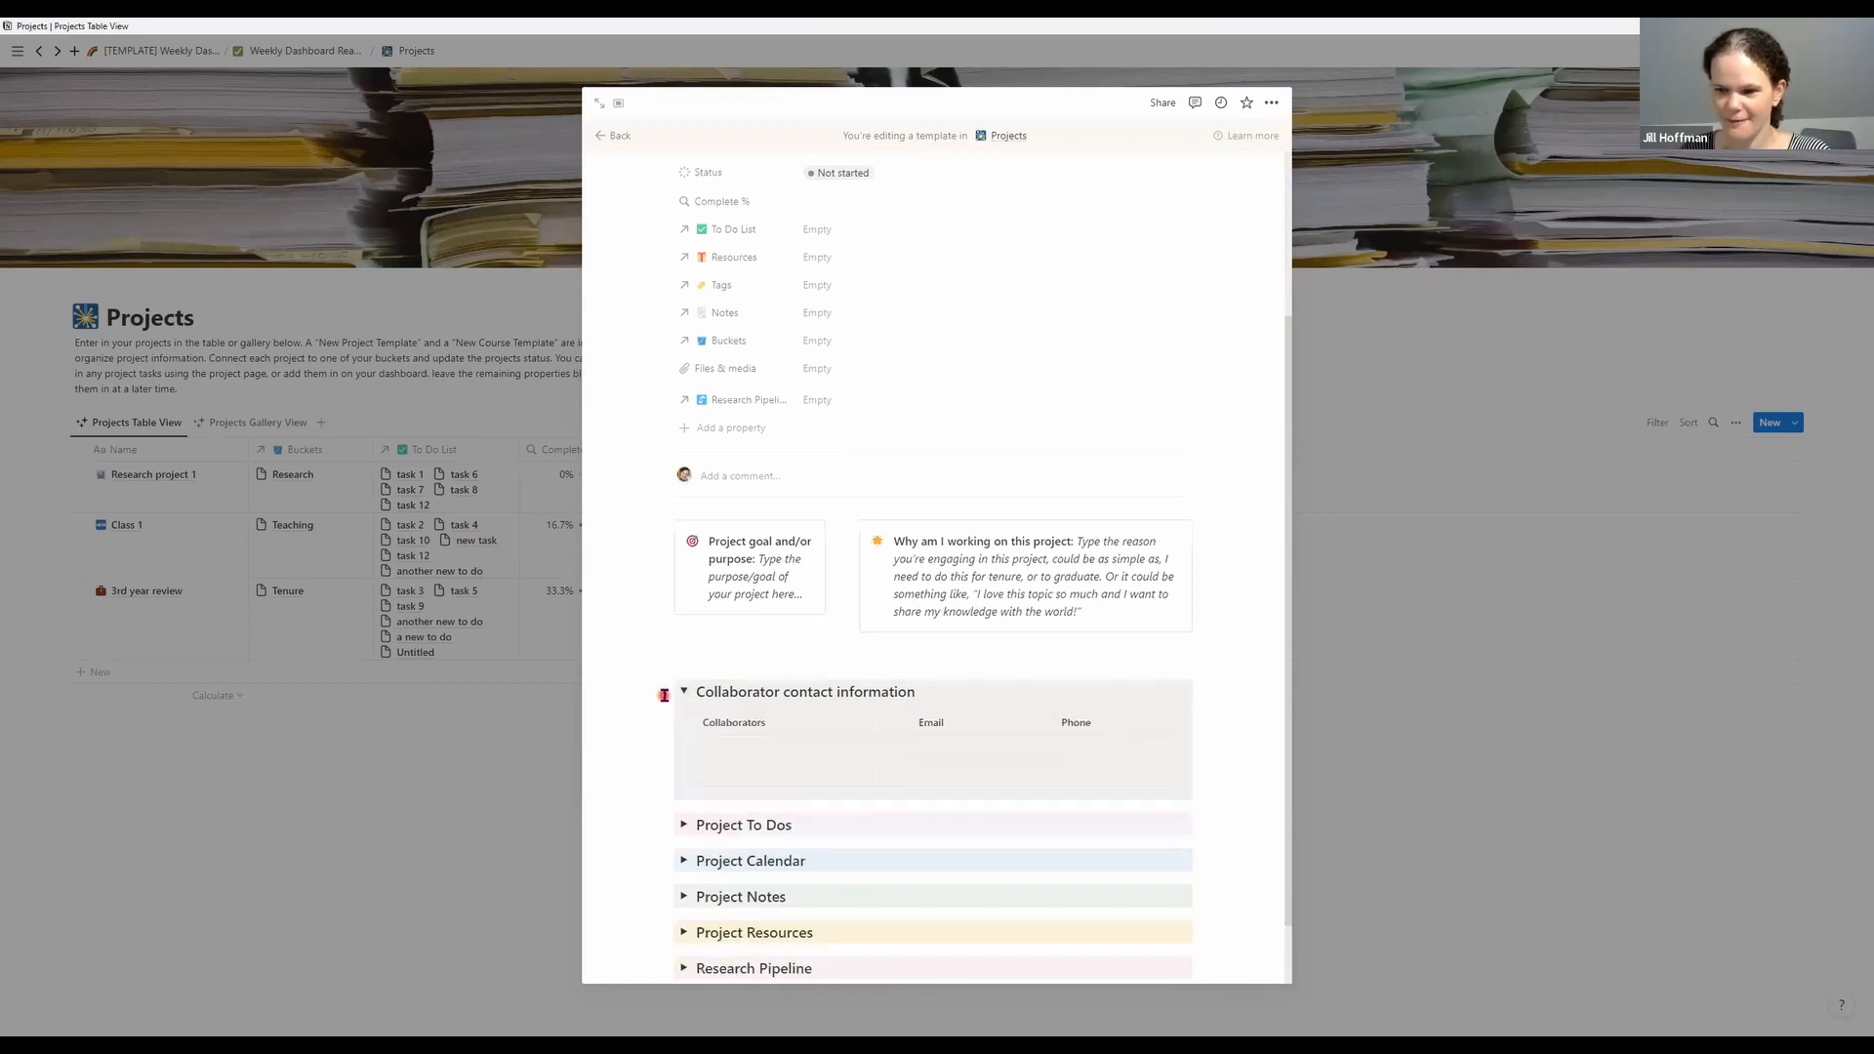
pyautogui.scroll(-1, 664, 697)
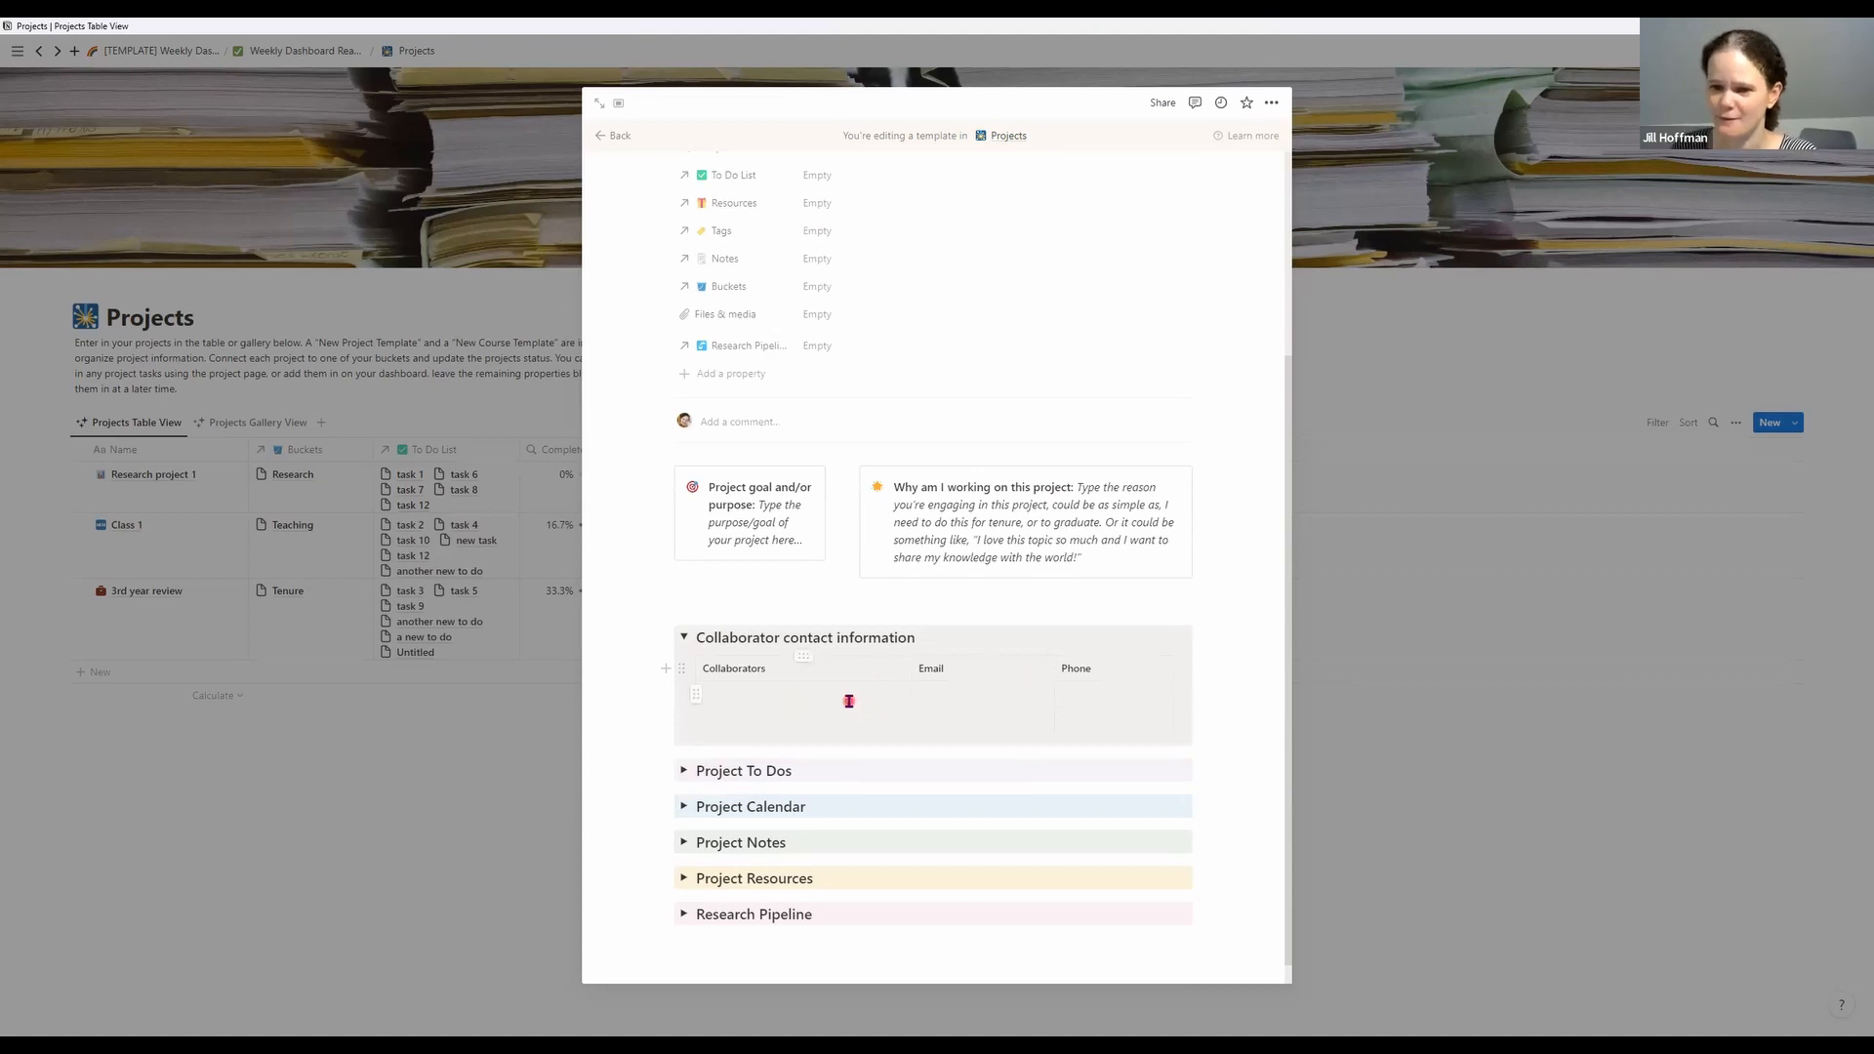
pyautogui.click(684, 637)
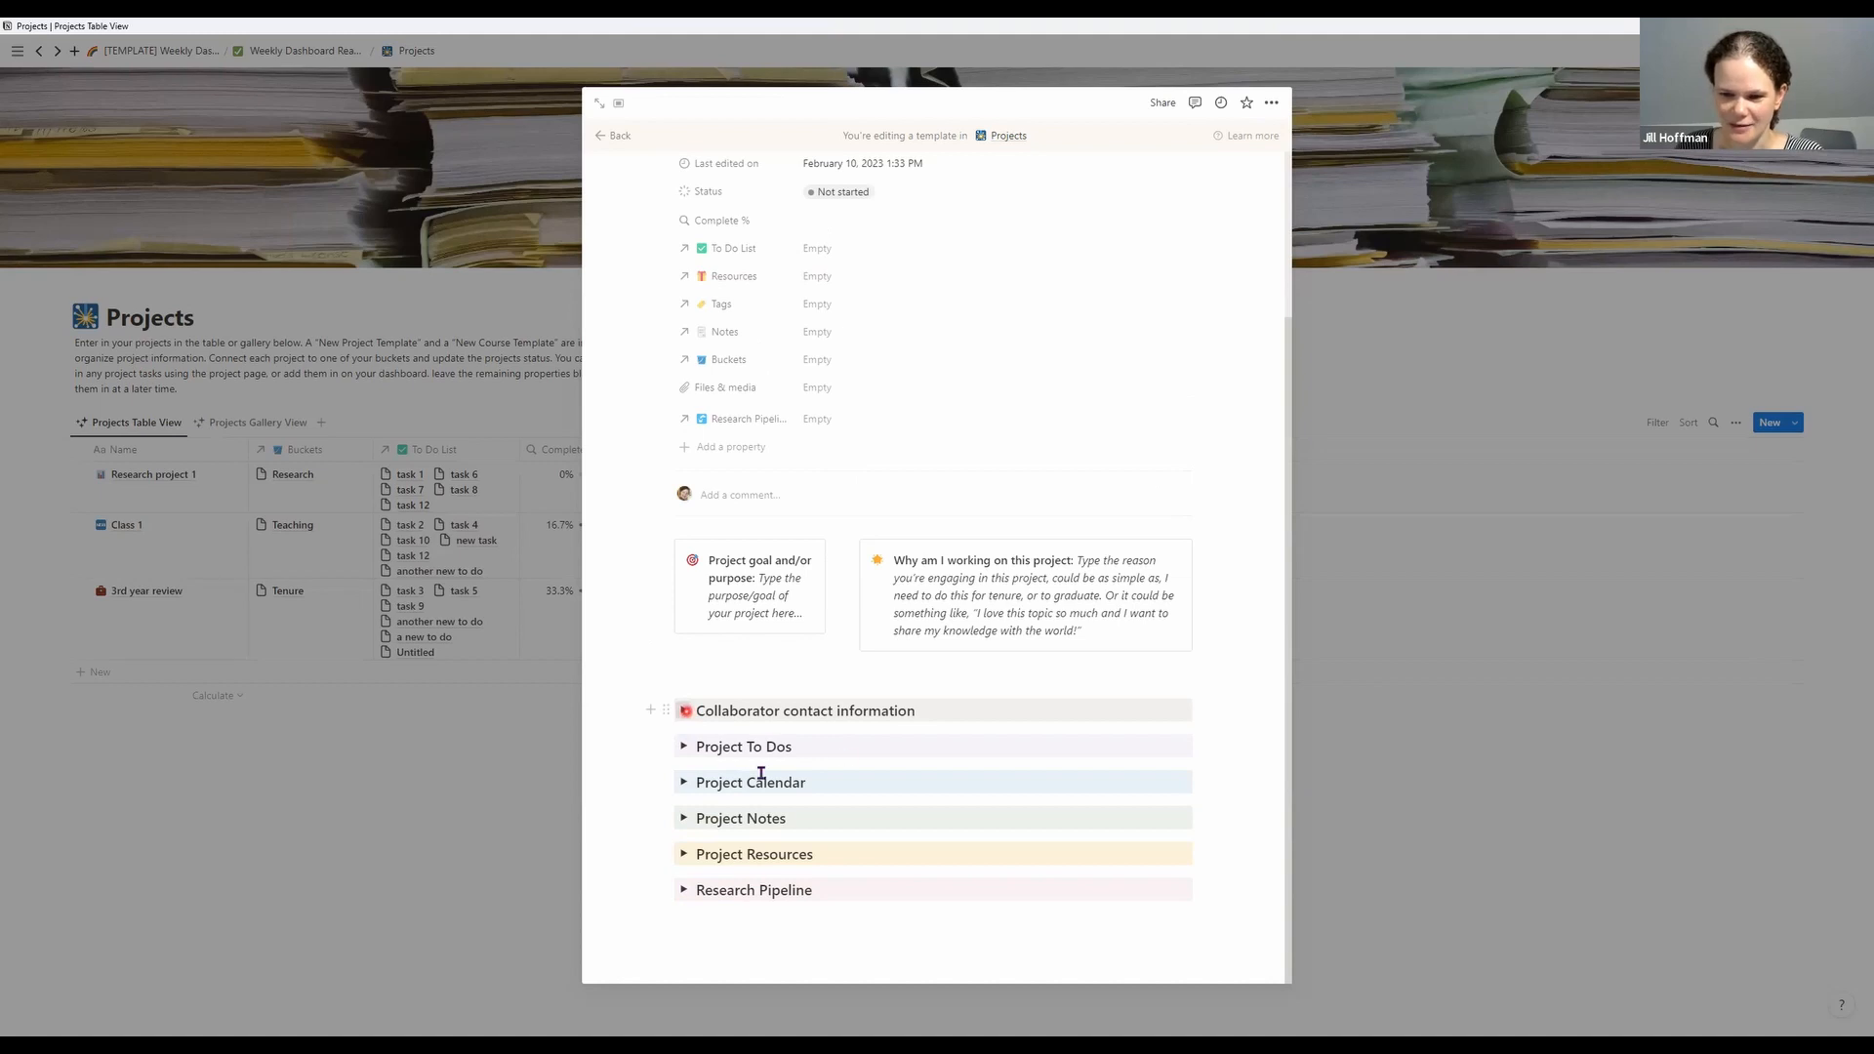
pyautogui.click(684, 710)
pyautogui.scroll(-1, 1024, 761)
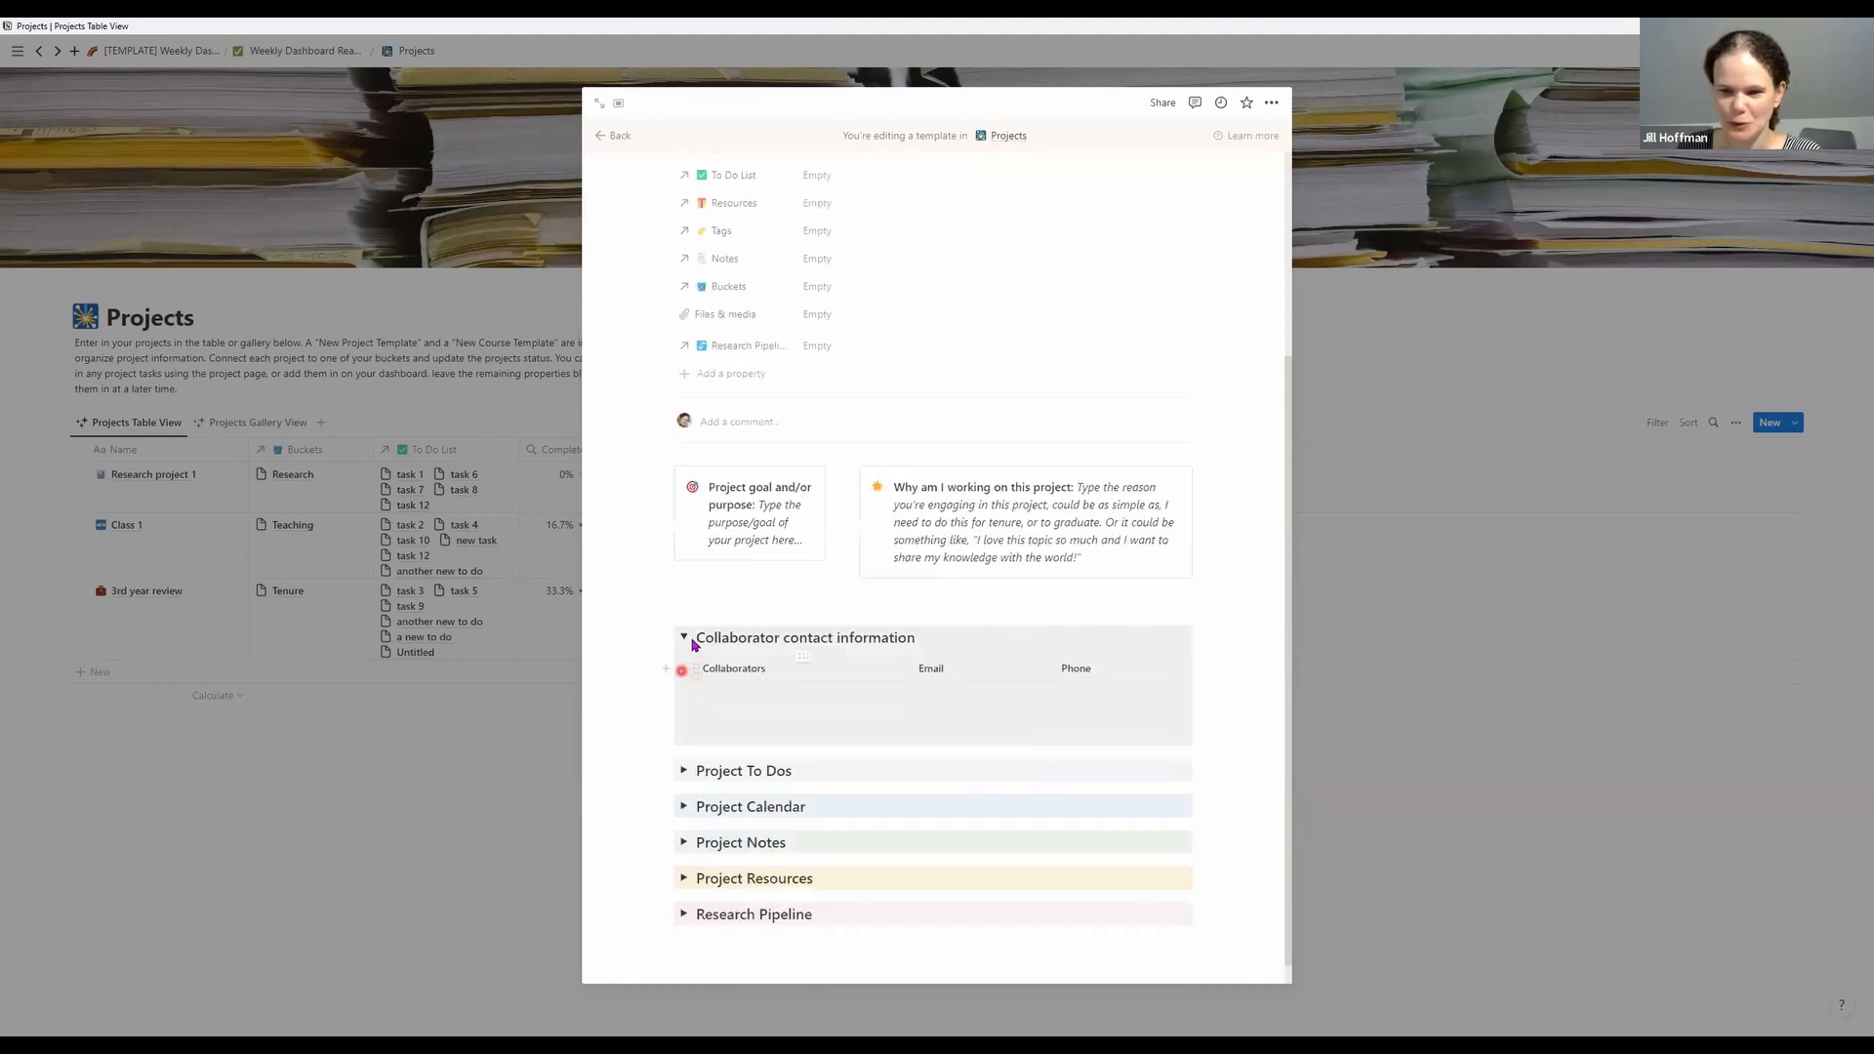
pyautogui.click(684, 637)
# Expand the template's Project To Dos section, review its new to-dos instructions and linked To Do List, and collapse it
pyautogui.click(684, 746)
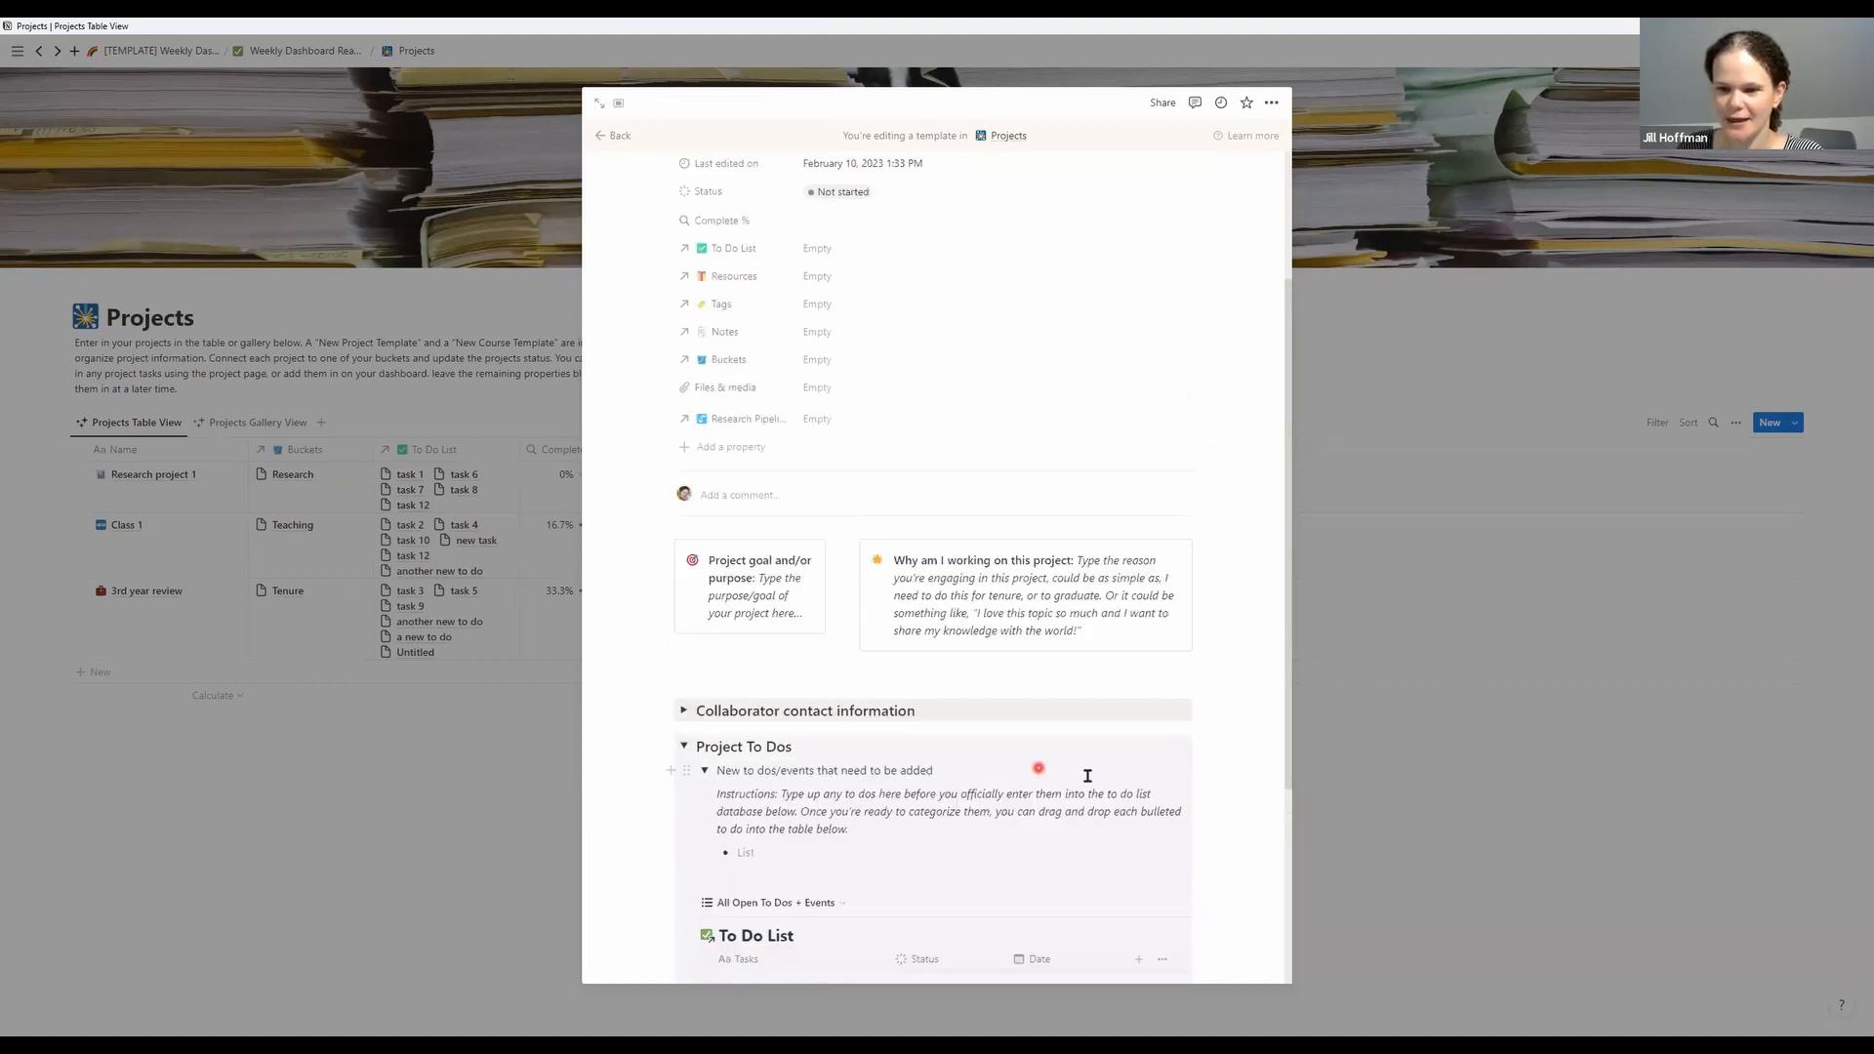
pyautogui.scroll(-3, 1122, 780)
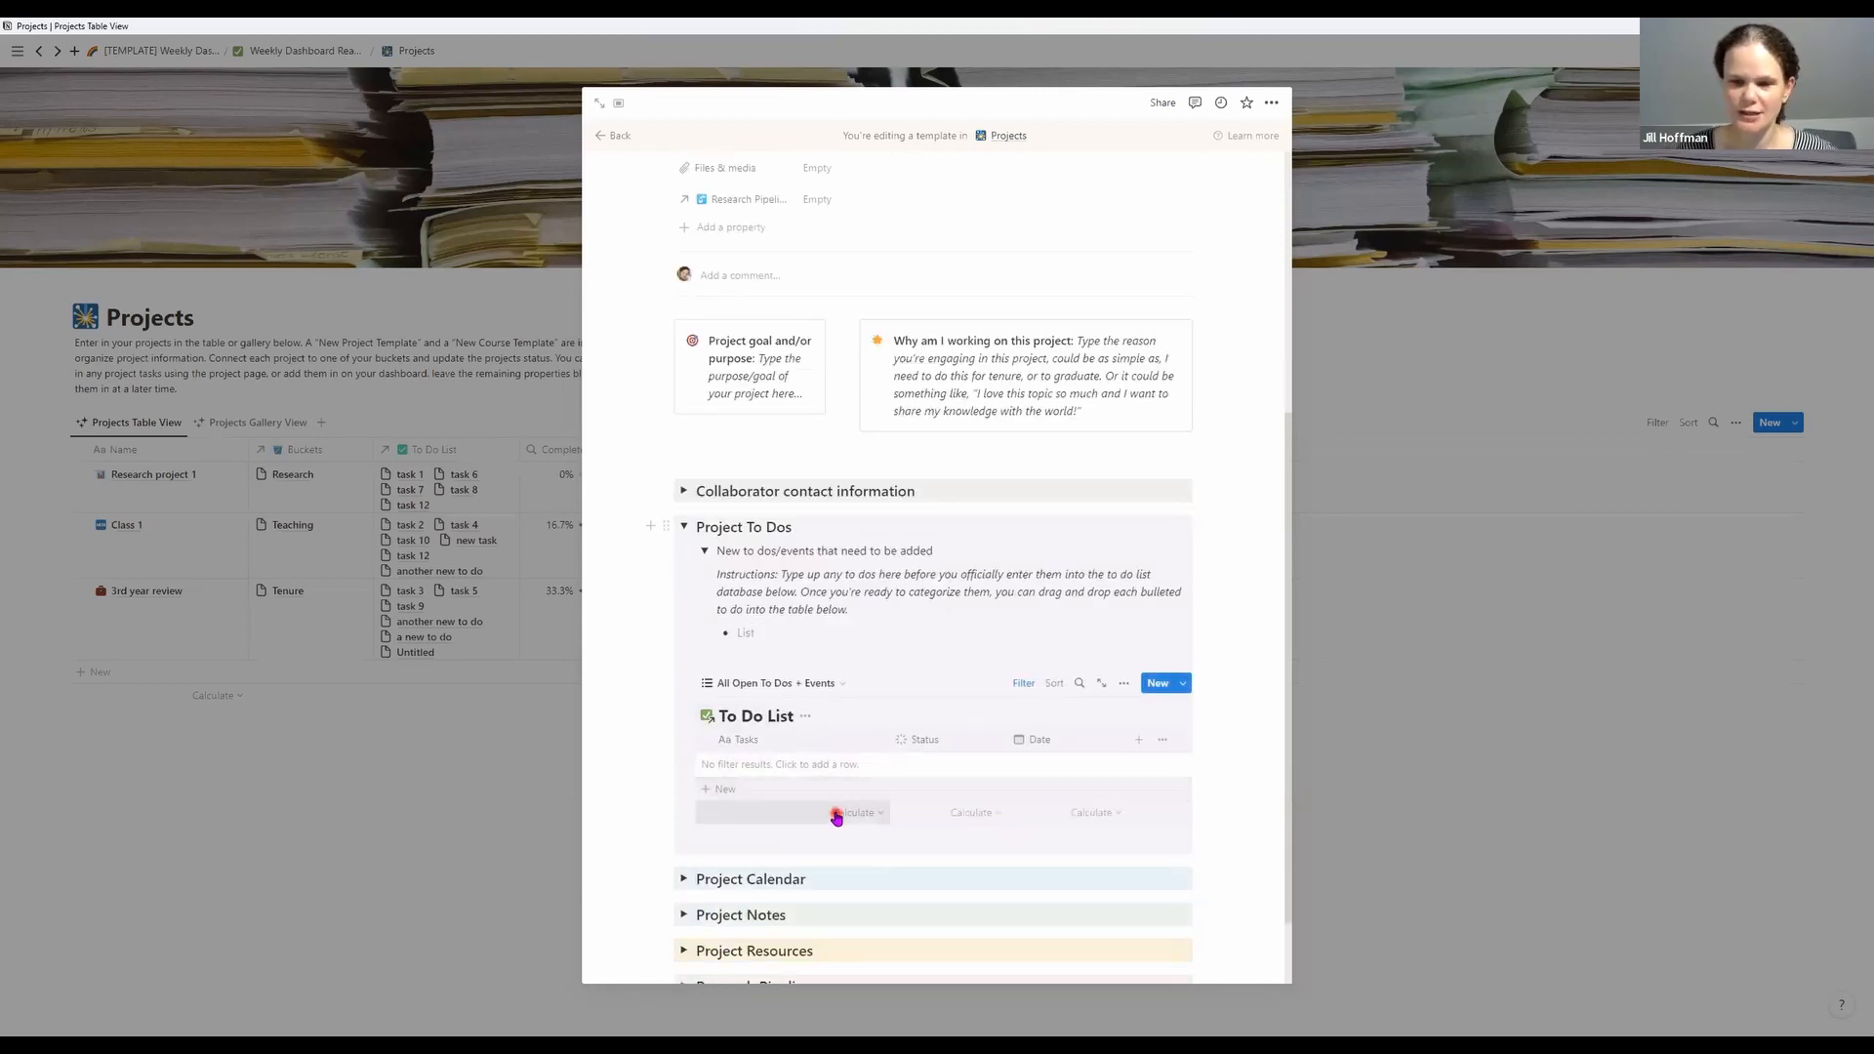
pyautogui.click(754, 632)
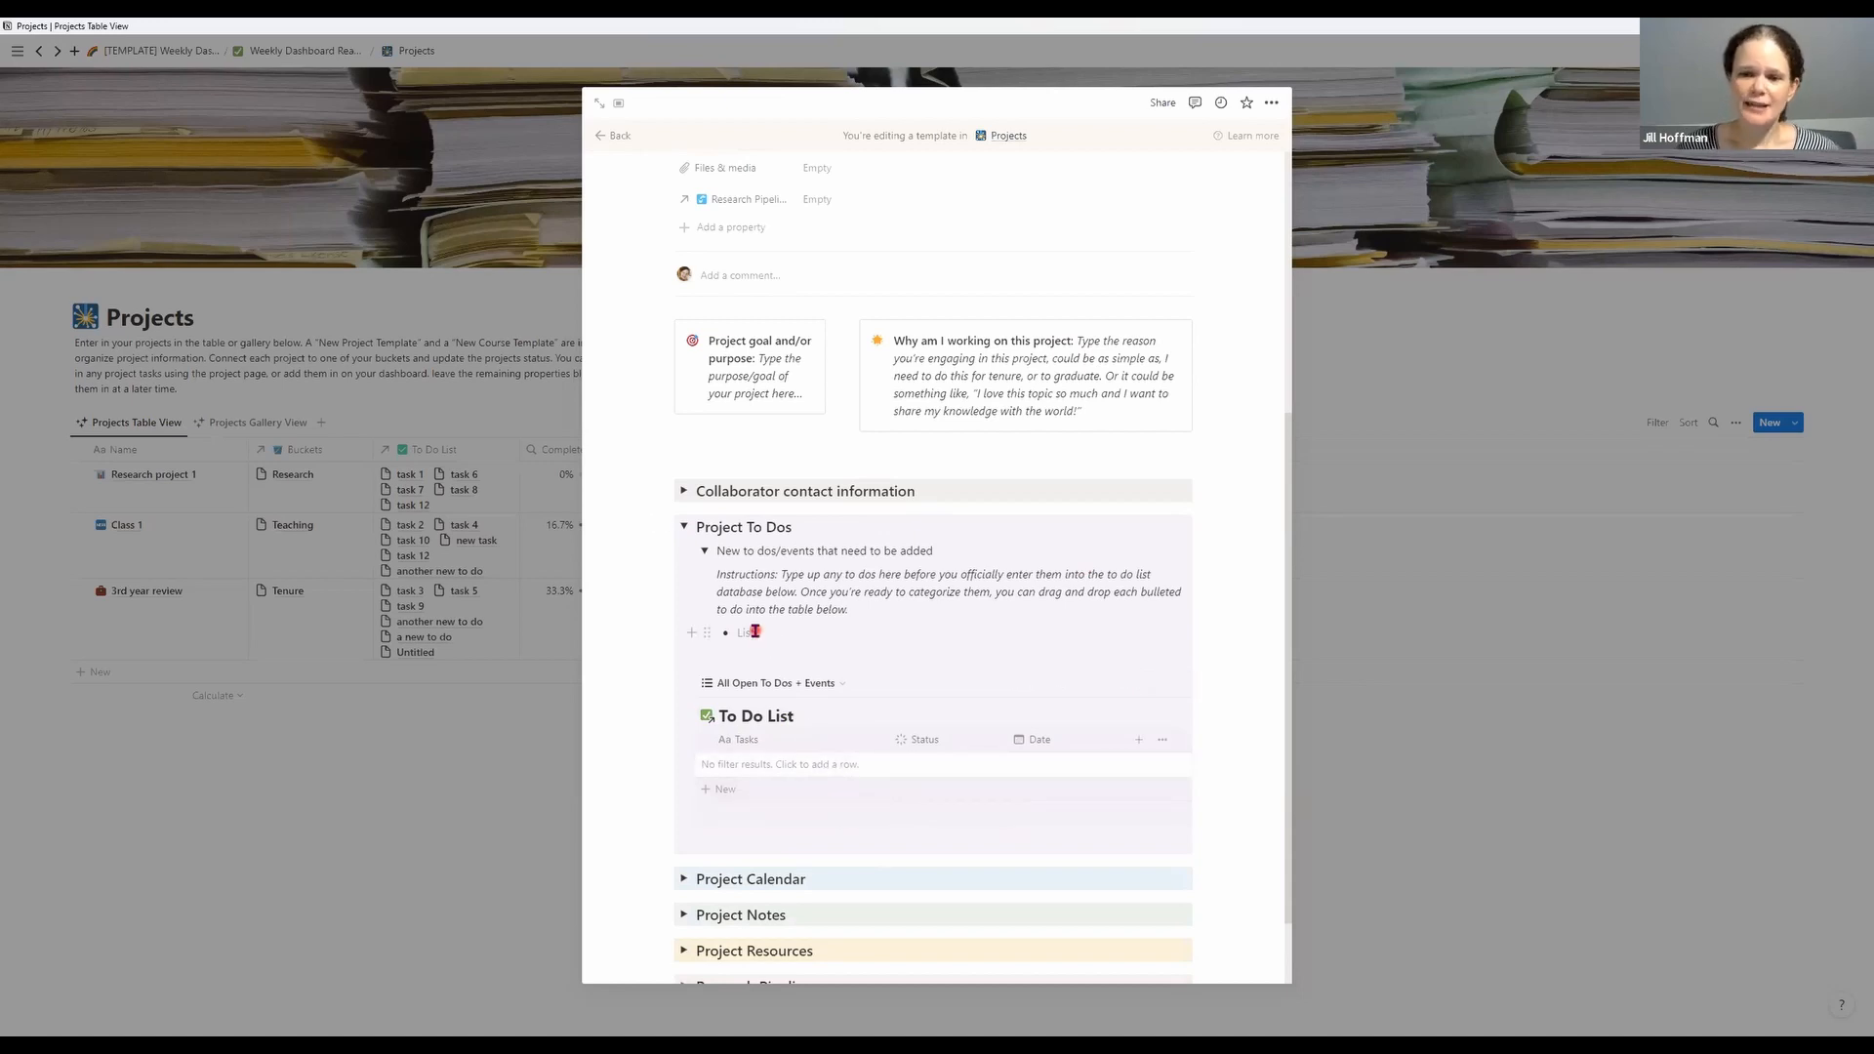
pyautogui.click(739, 779)
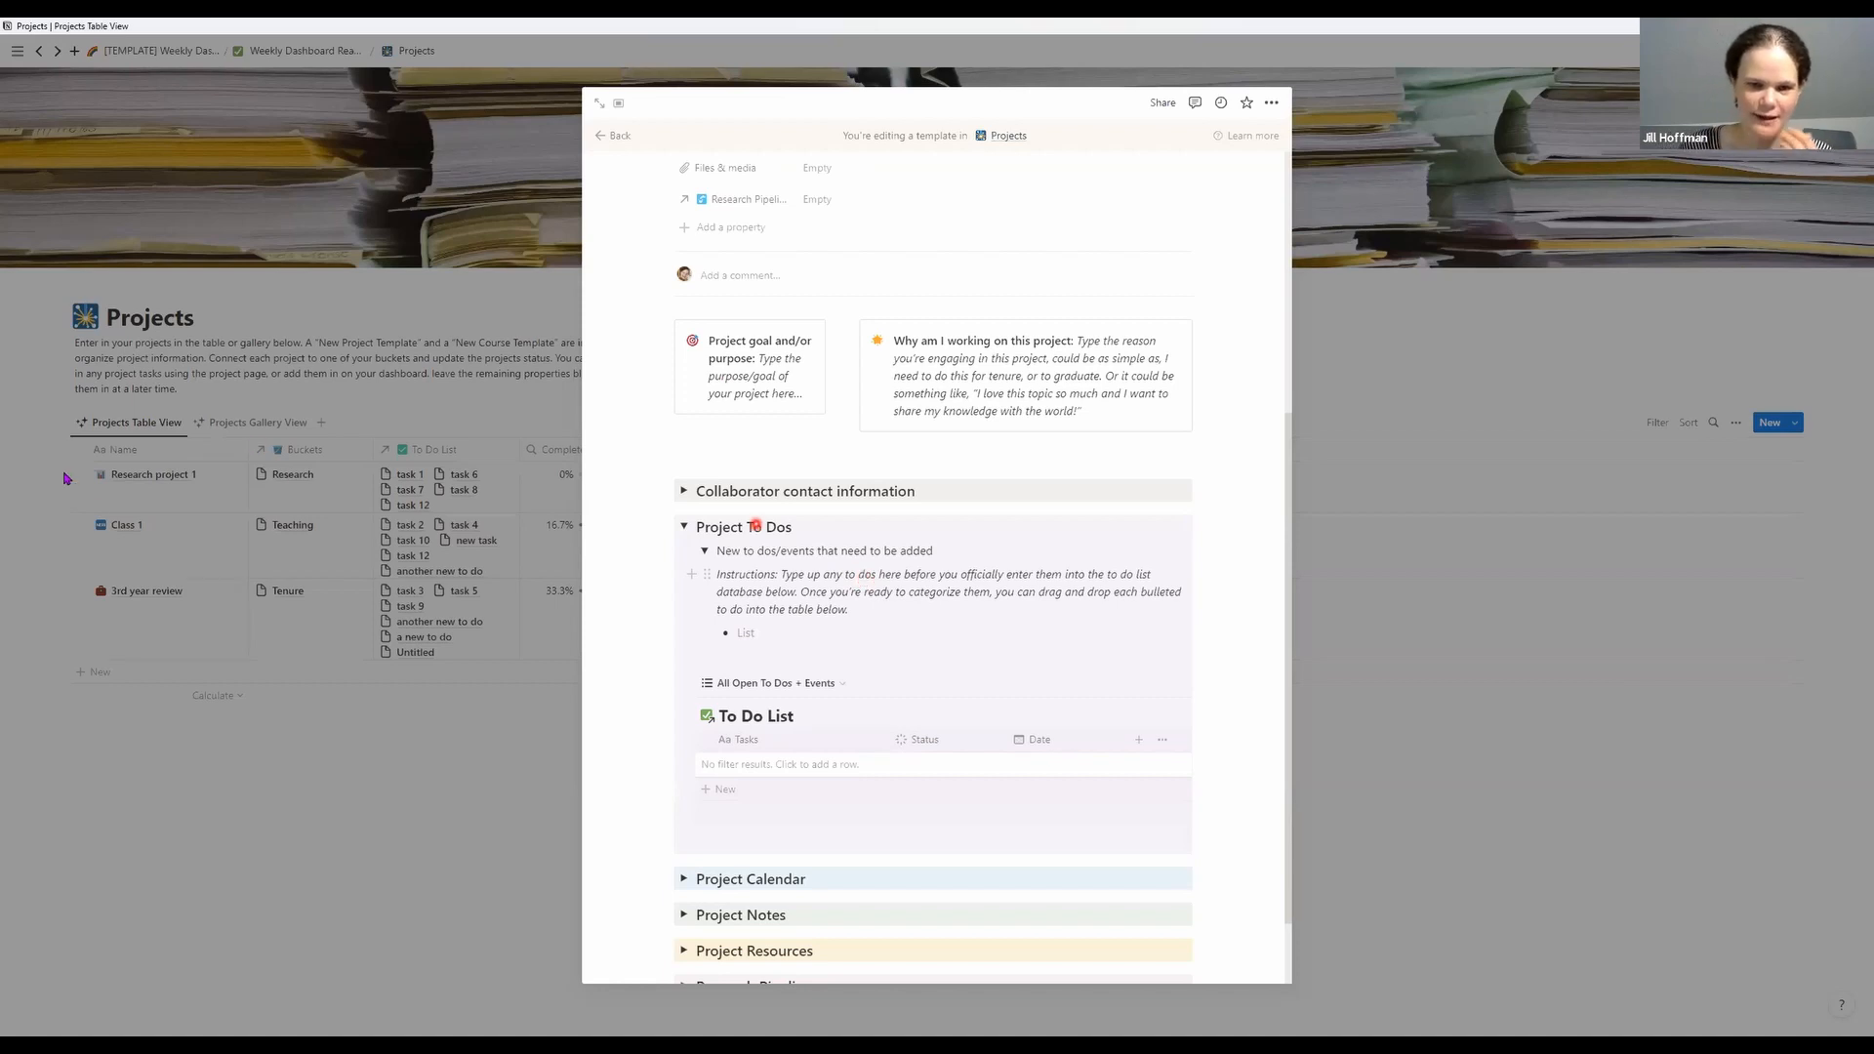
pyautogui.scroll(-1, 1035, 587)
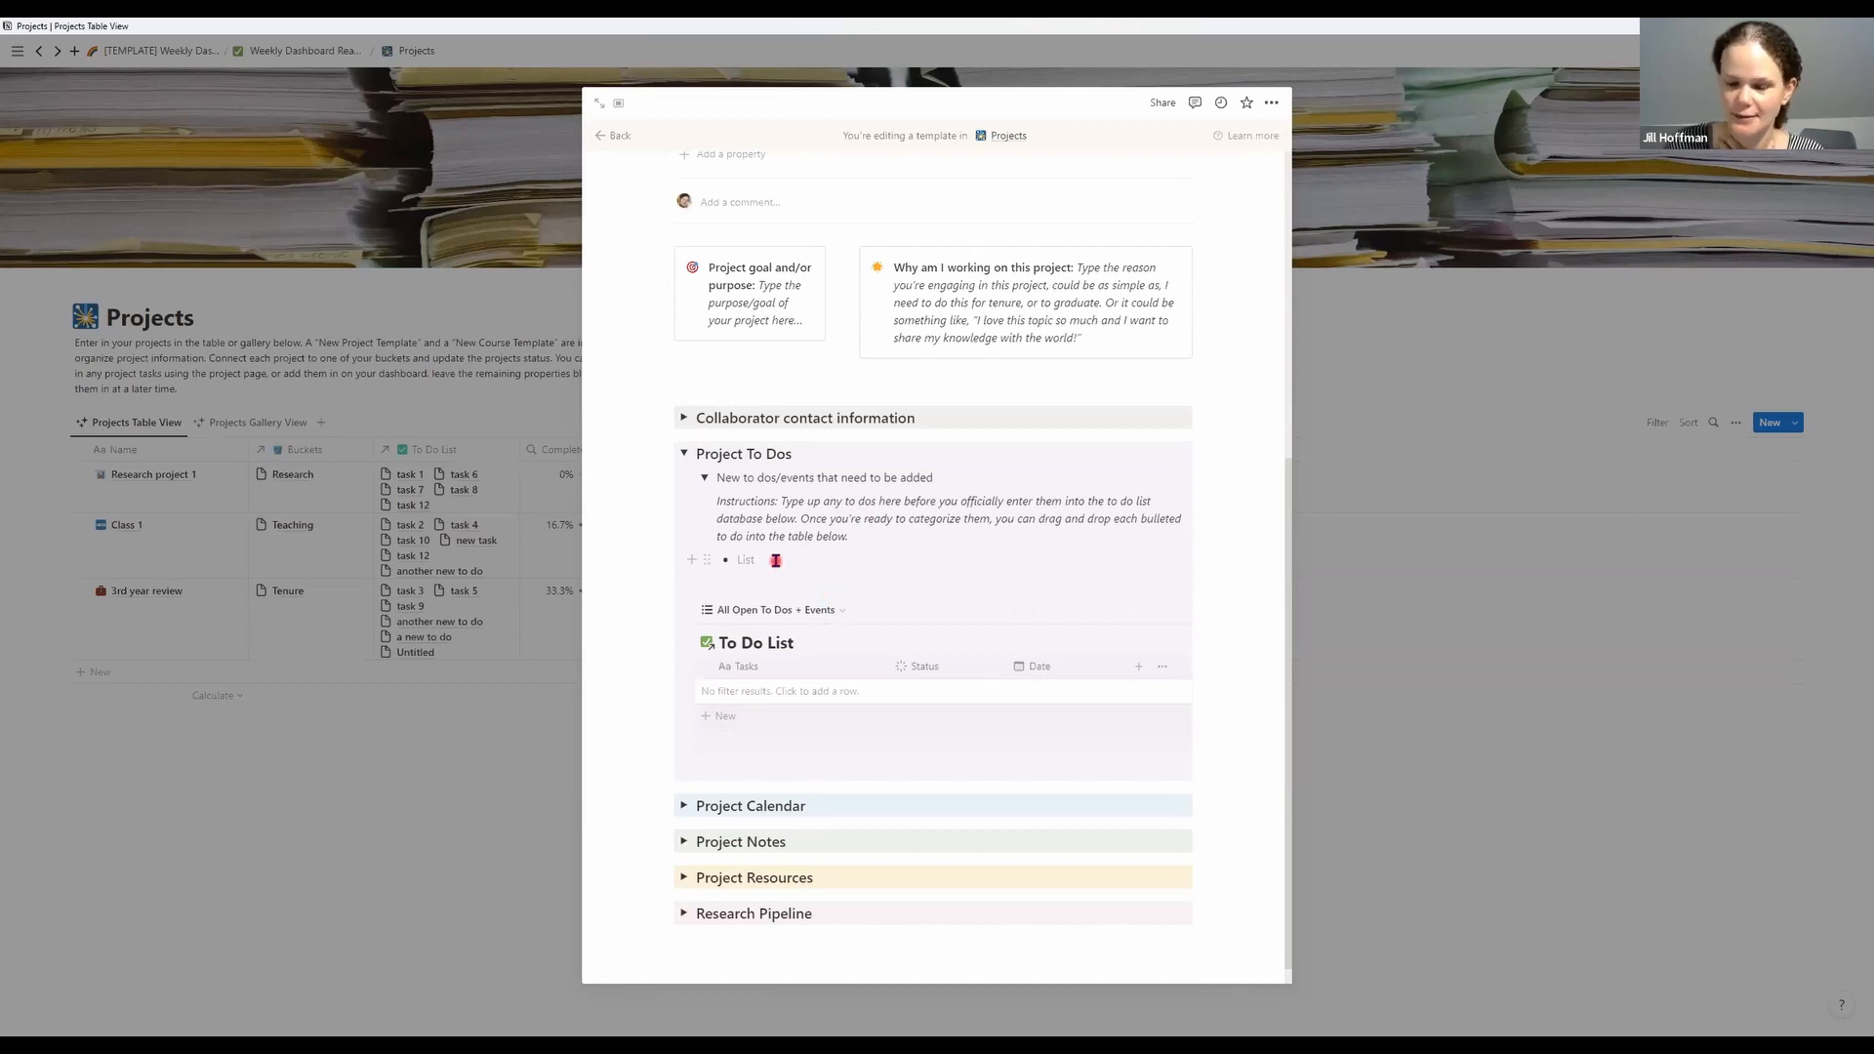
pyautogui.click(683, 453)
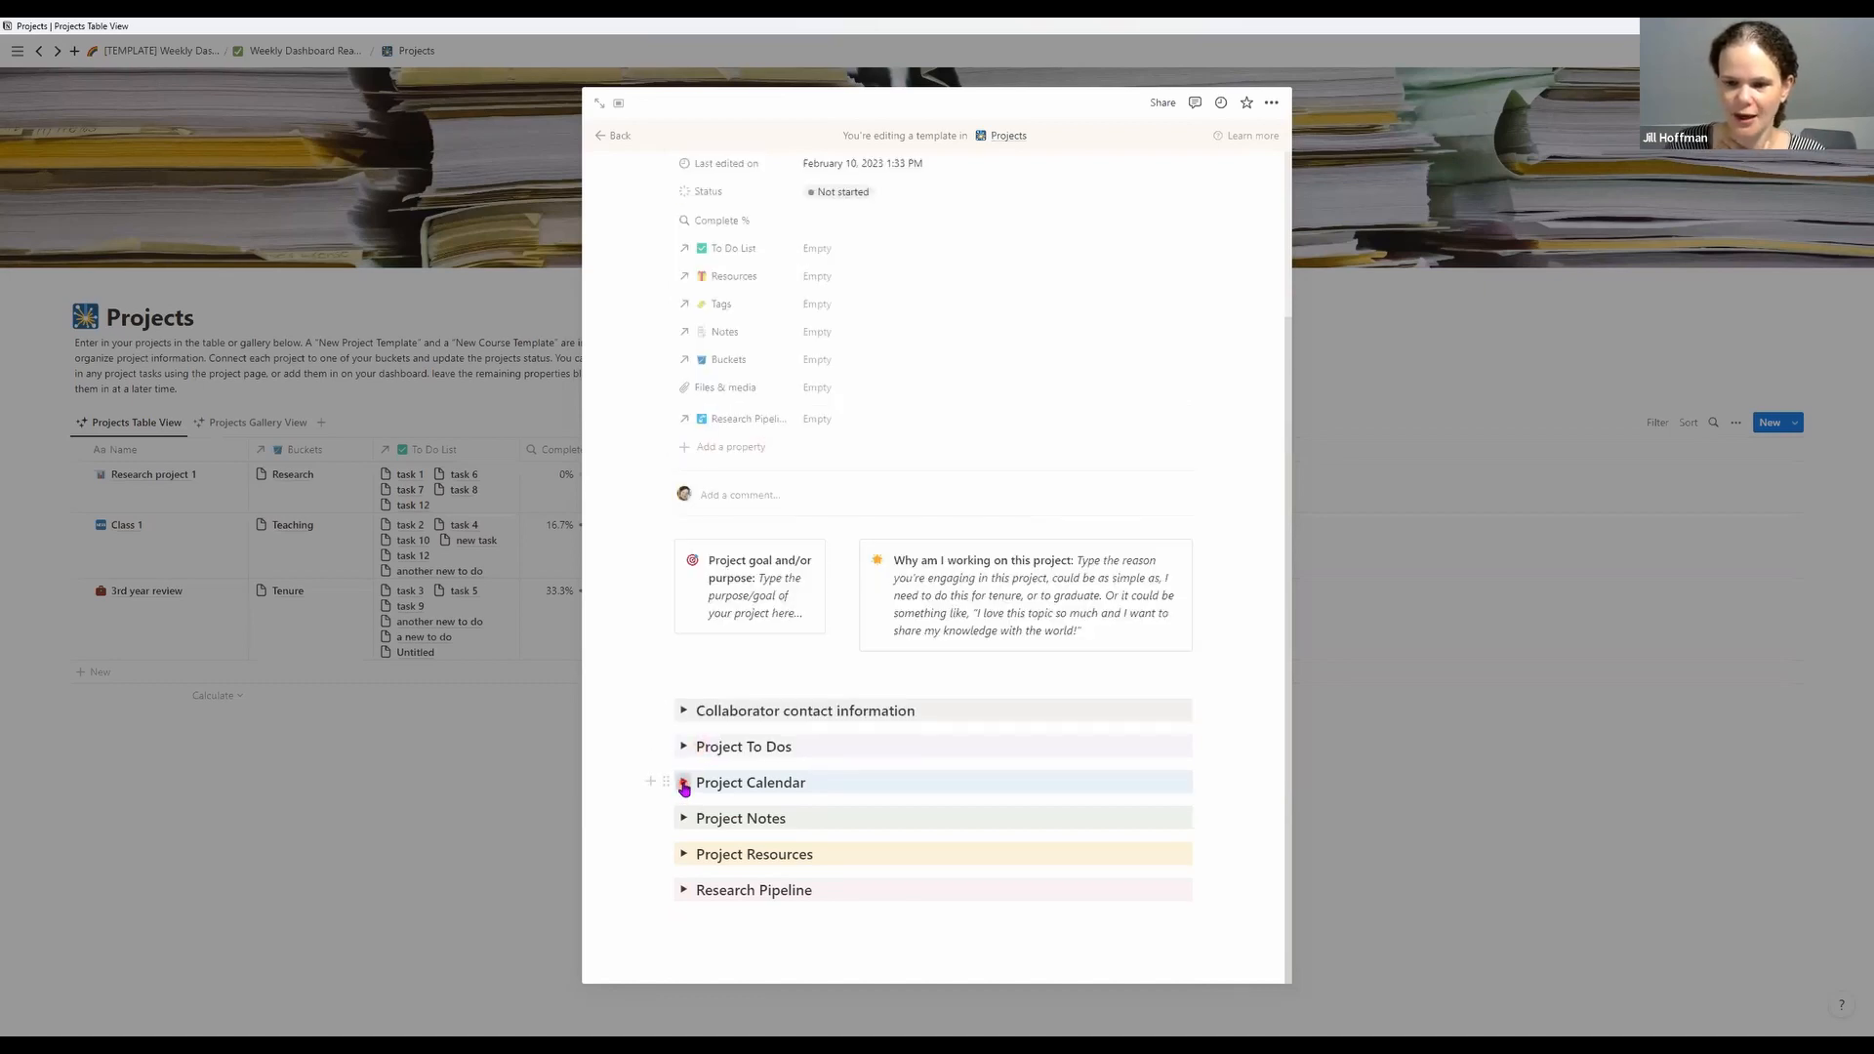
# Expand the template's Project Calendar section, review its monthly calendar, and collapse it again
pyautogui.click(683, 782)
pyautogui.scroll(-4, 776, 678)
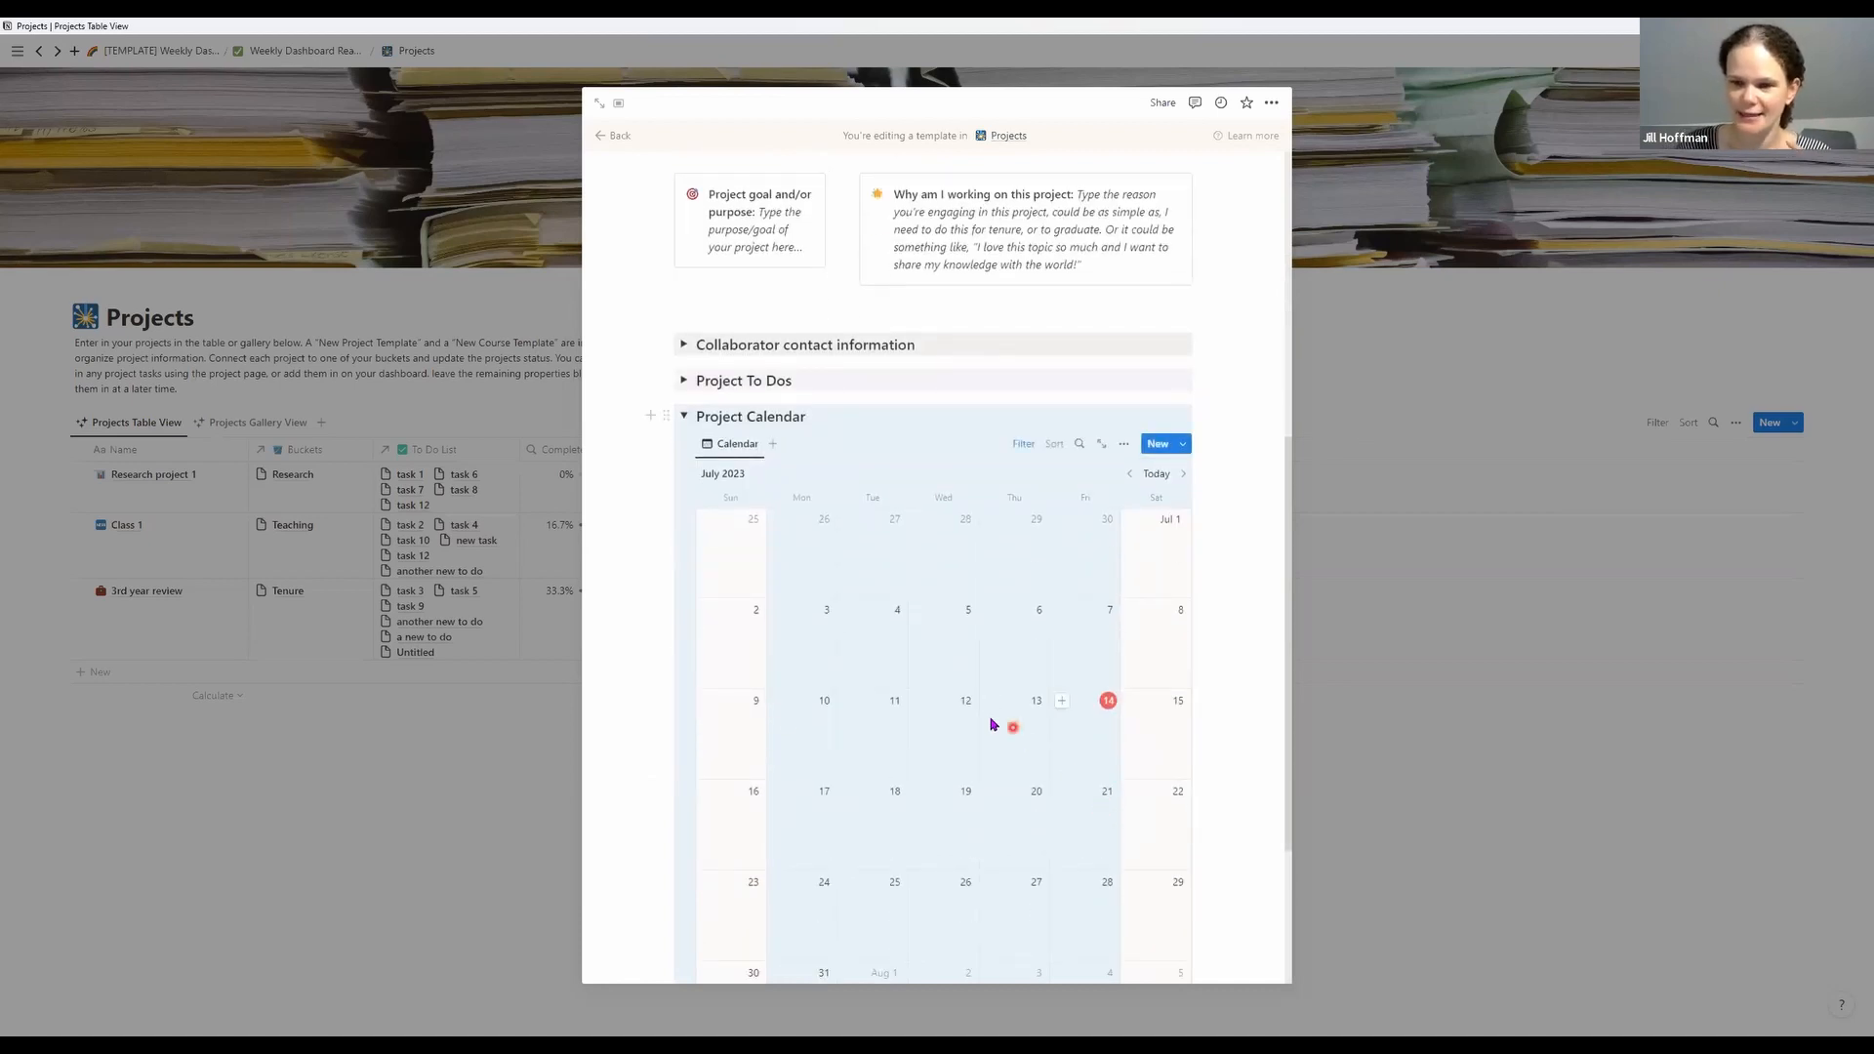
pyautogui.scroll(-1, 1073, 664)
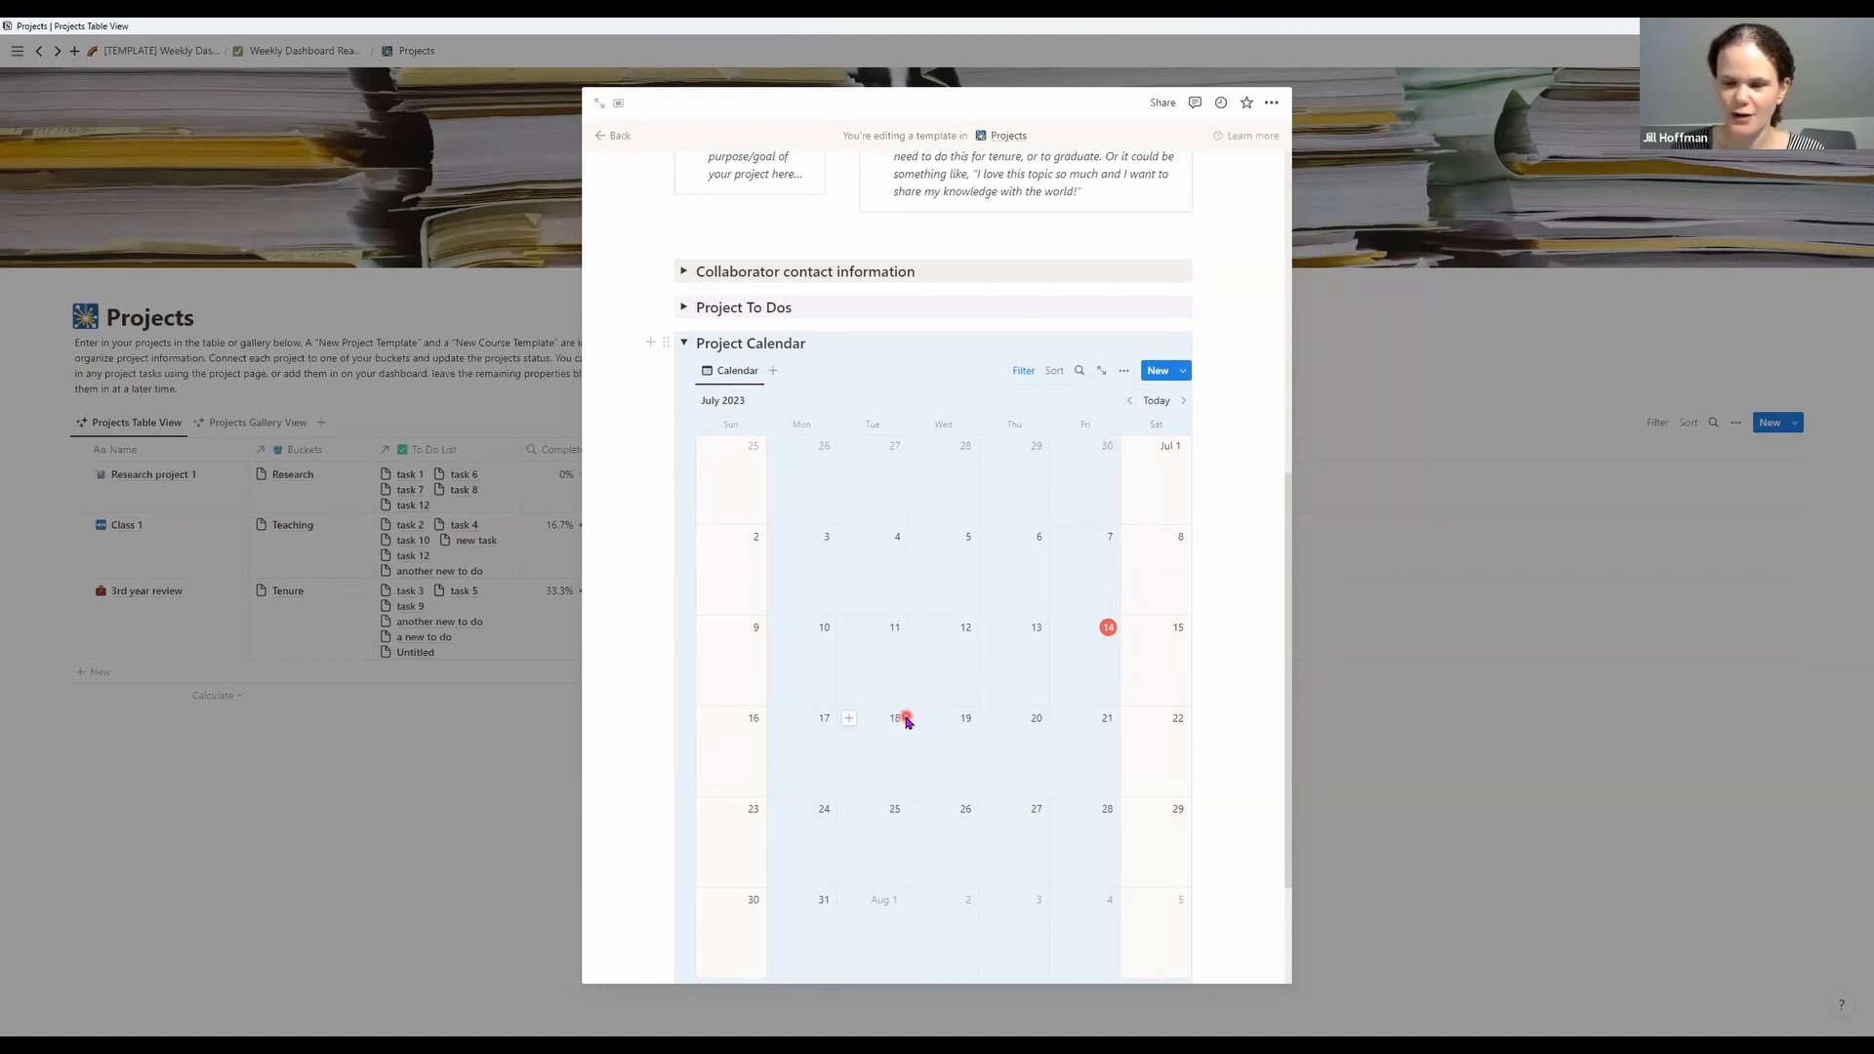
pyautogui.click(683, 343)
# Expand the template's Project Notes section, check which templates are offered for new notes, and collapse it
pyautogui.scroll(-1, 874, 786)
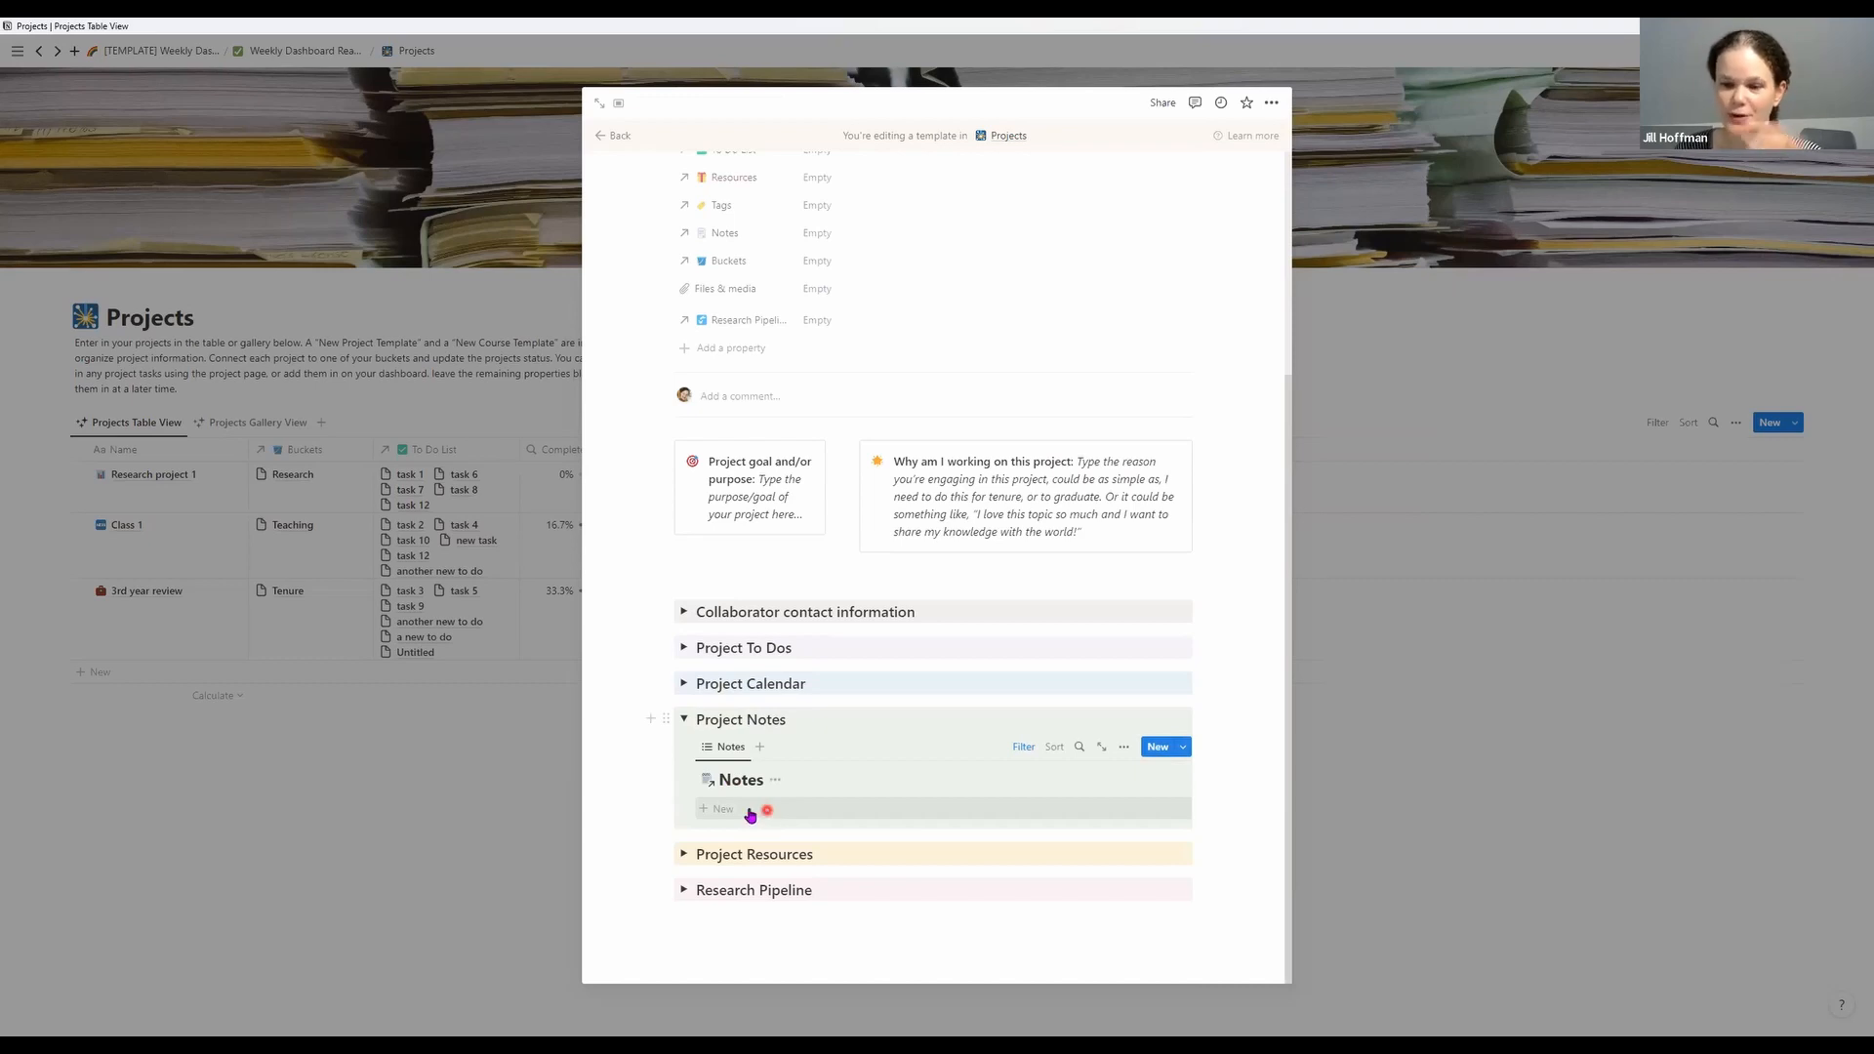
pyautogui.click(1185, 749)
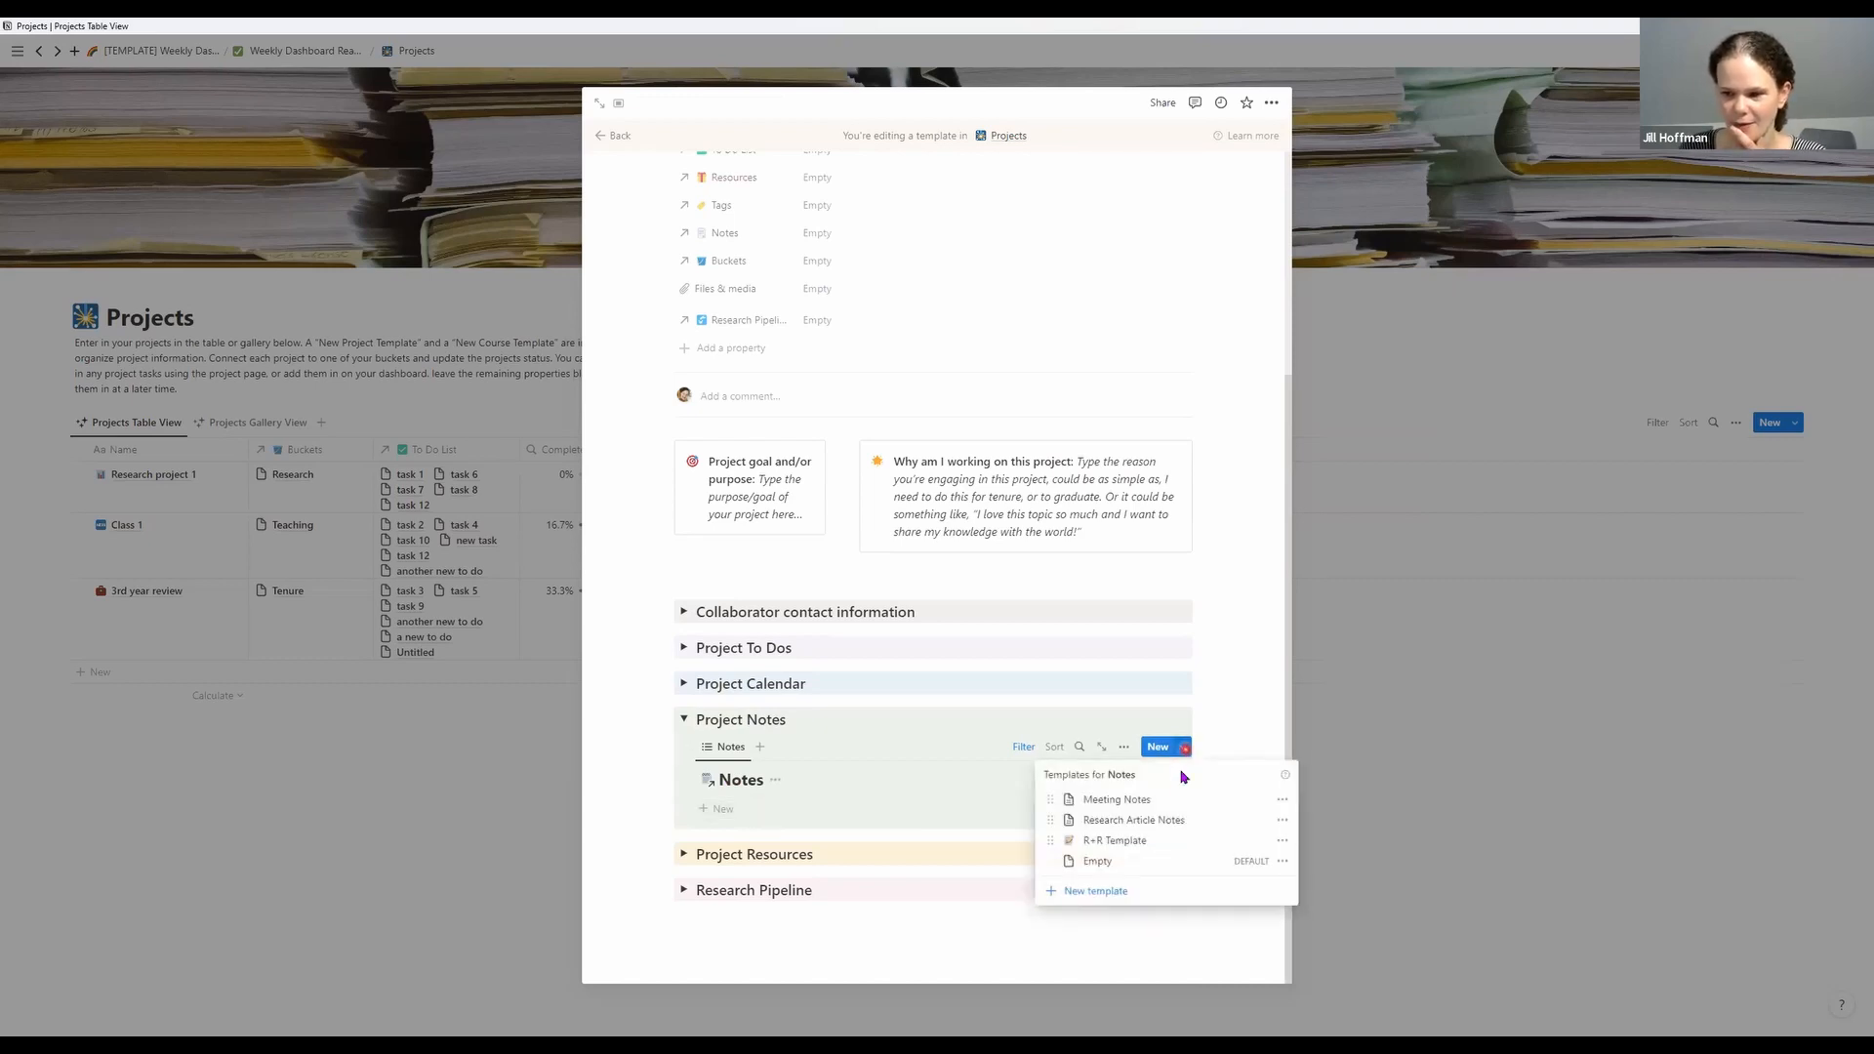
pyautogui.click(1263, 727)
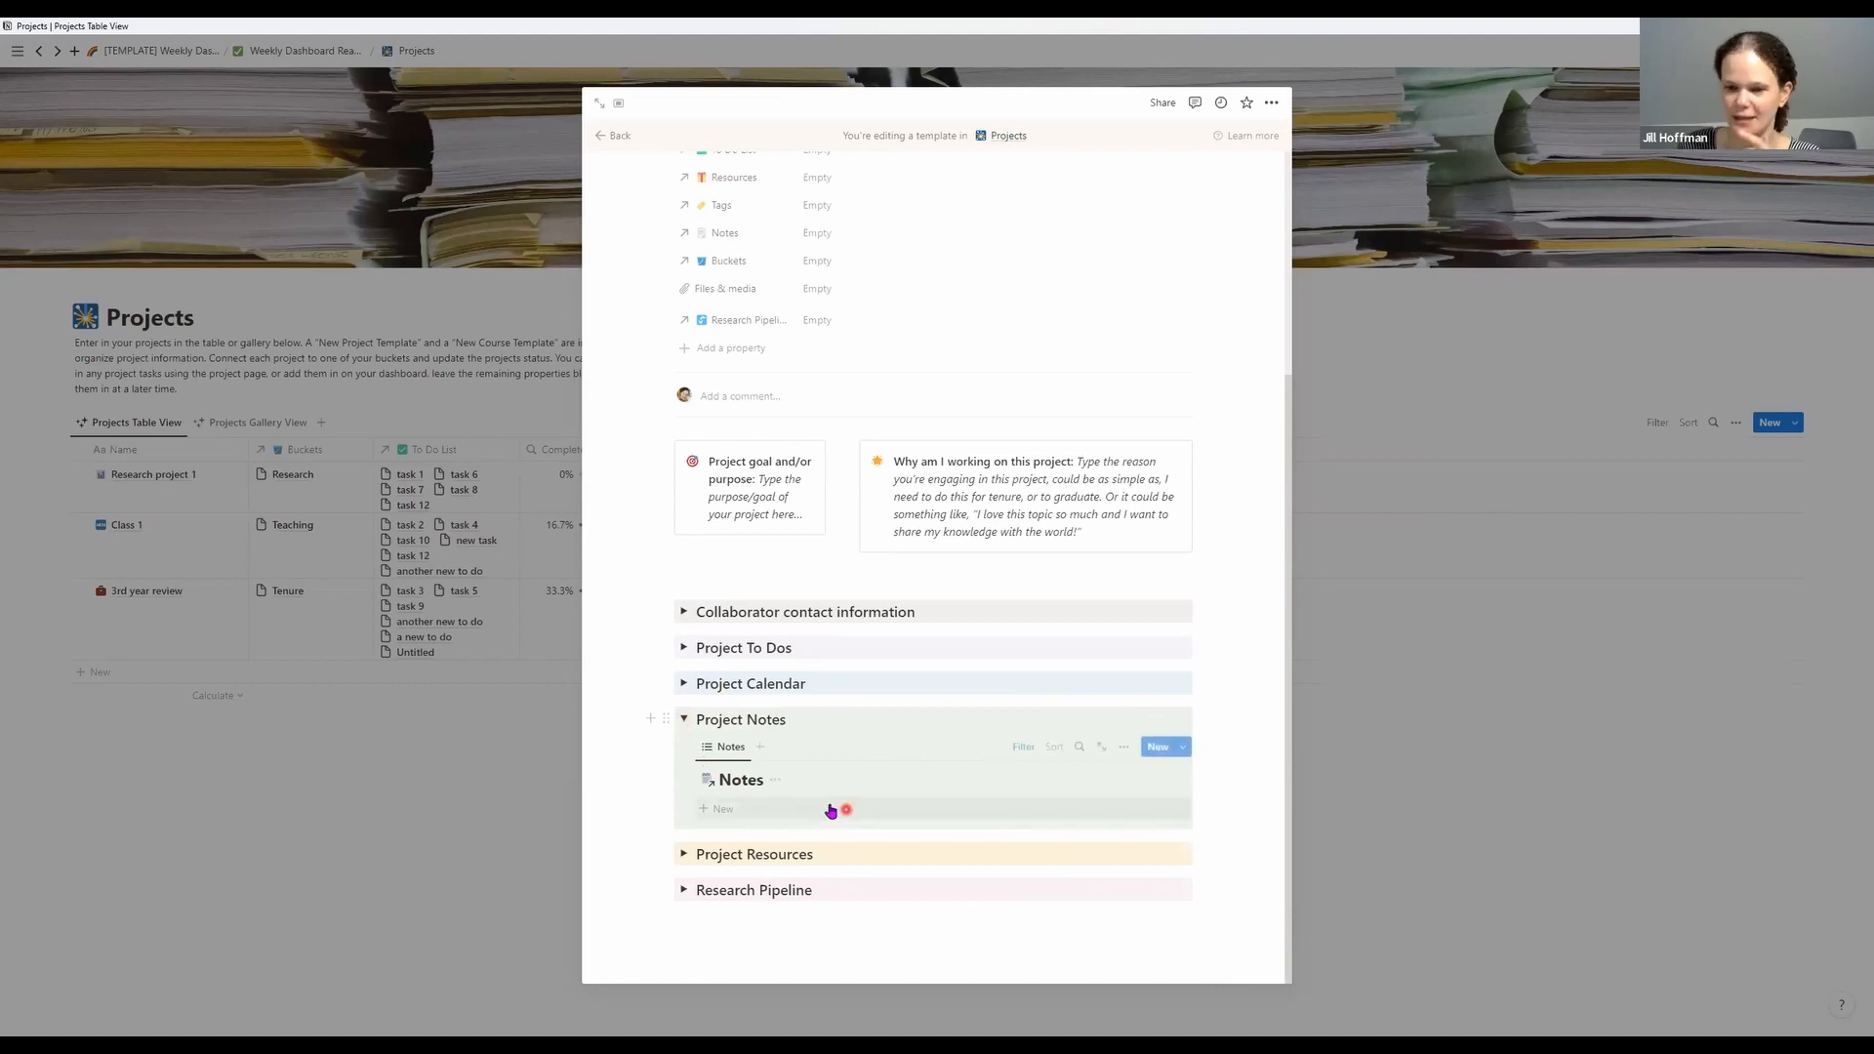
pyautogui.click(684, 722)
# Expand the template's Project Resources section, review its linked Resources list, and collapse it
pyautogui.click(683, 855)
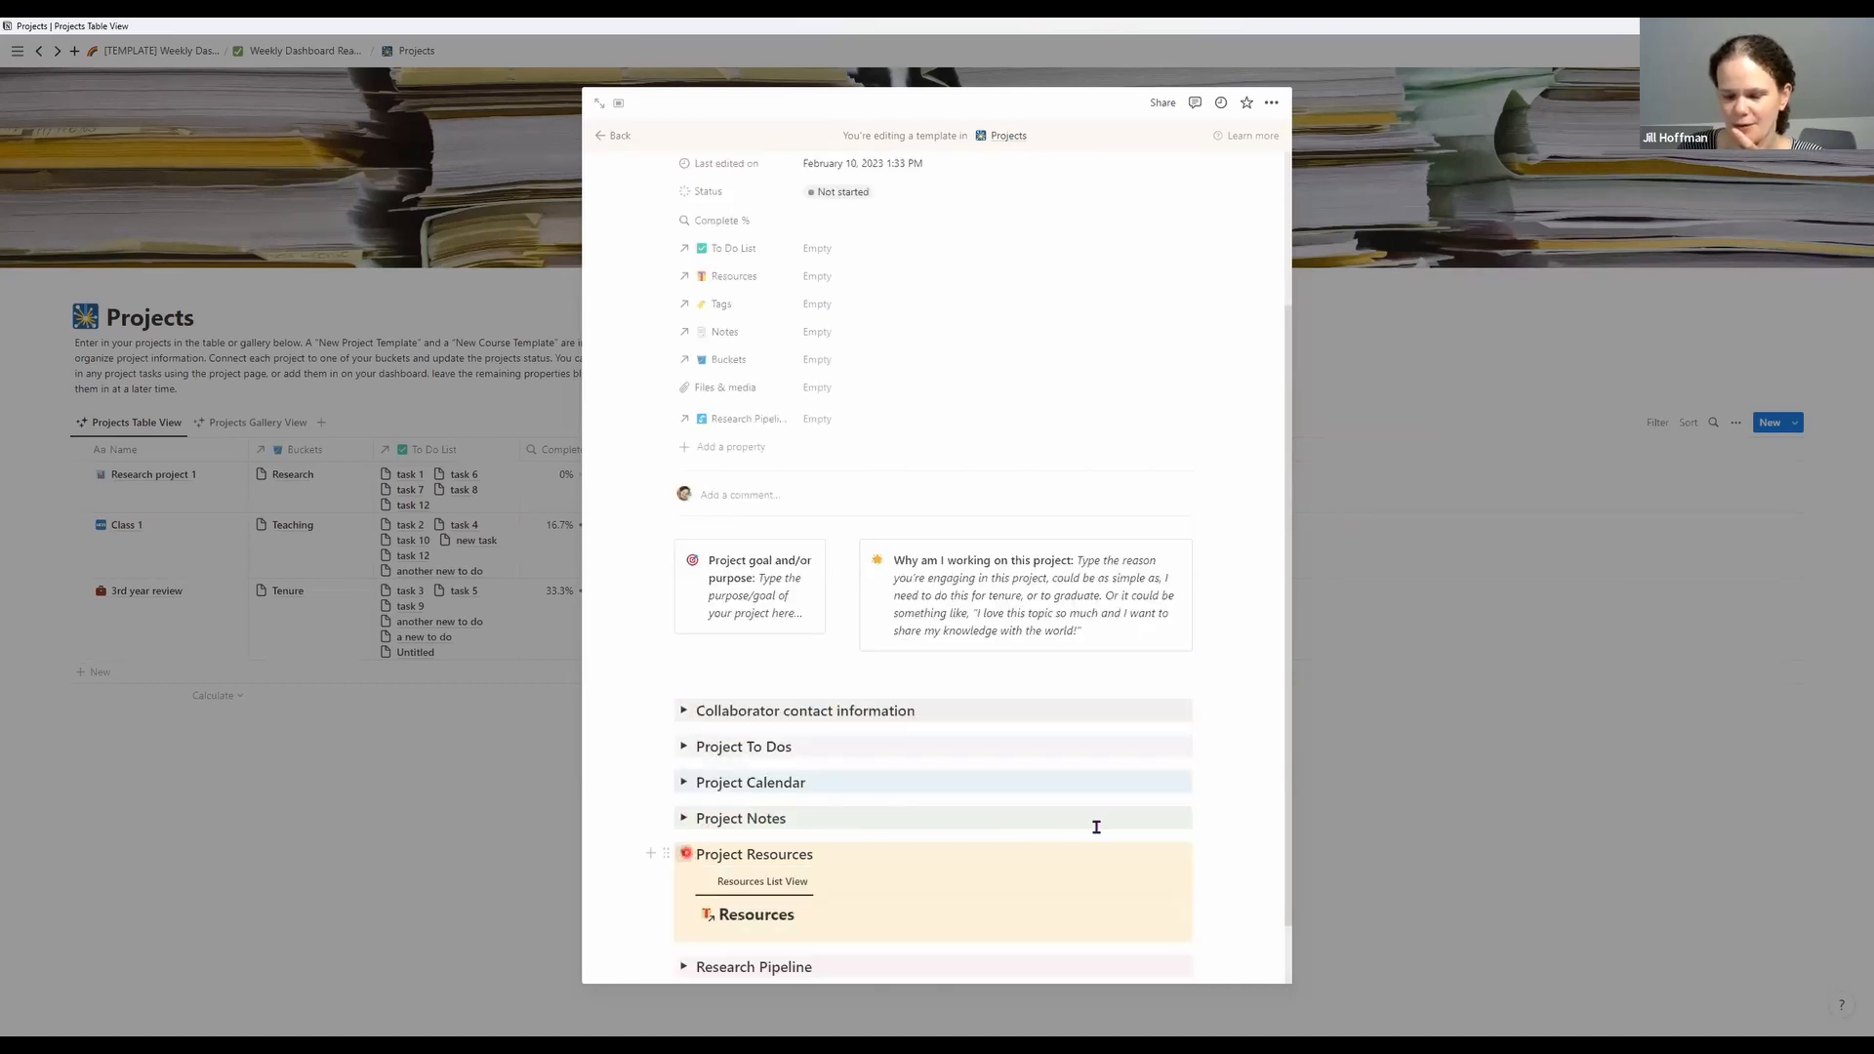
pyautogui.scroll(-2, 1096, 826)
pyautogui.scroll(-1, 1096, 826)
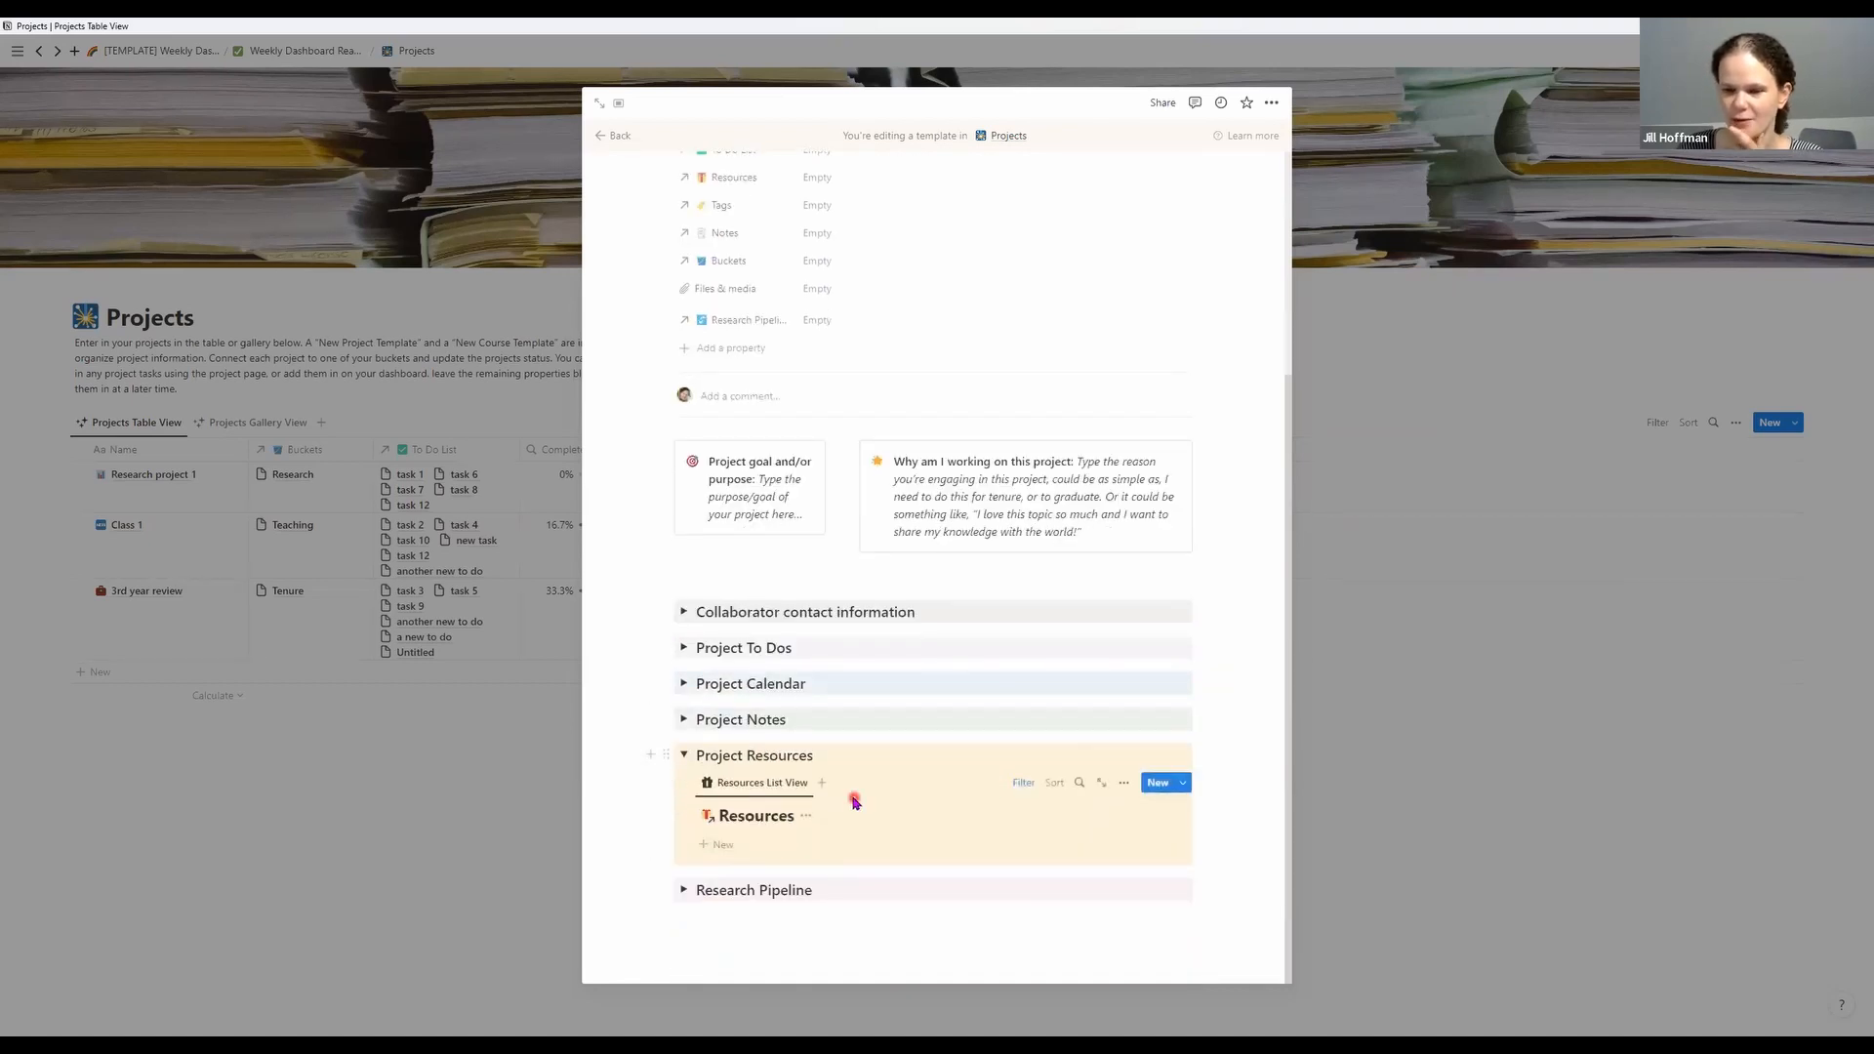
pyautogui.click(683, 756)
# Review all stages of the Pipeline Board in the template's Research Pipeline section, collapse it, and close the template
pyautogui.click(687, 893)
pyautogui.scroll(-2, 976, 859)
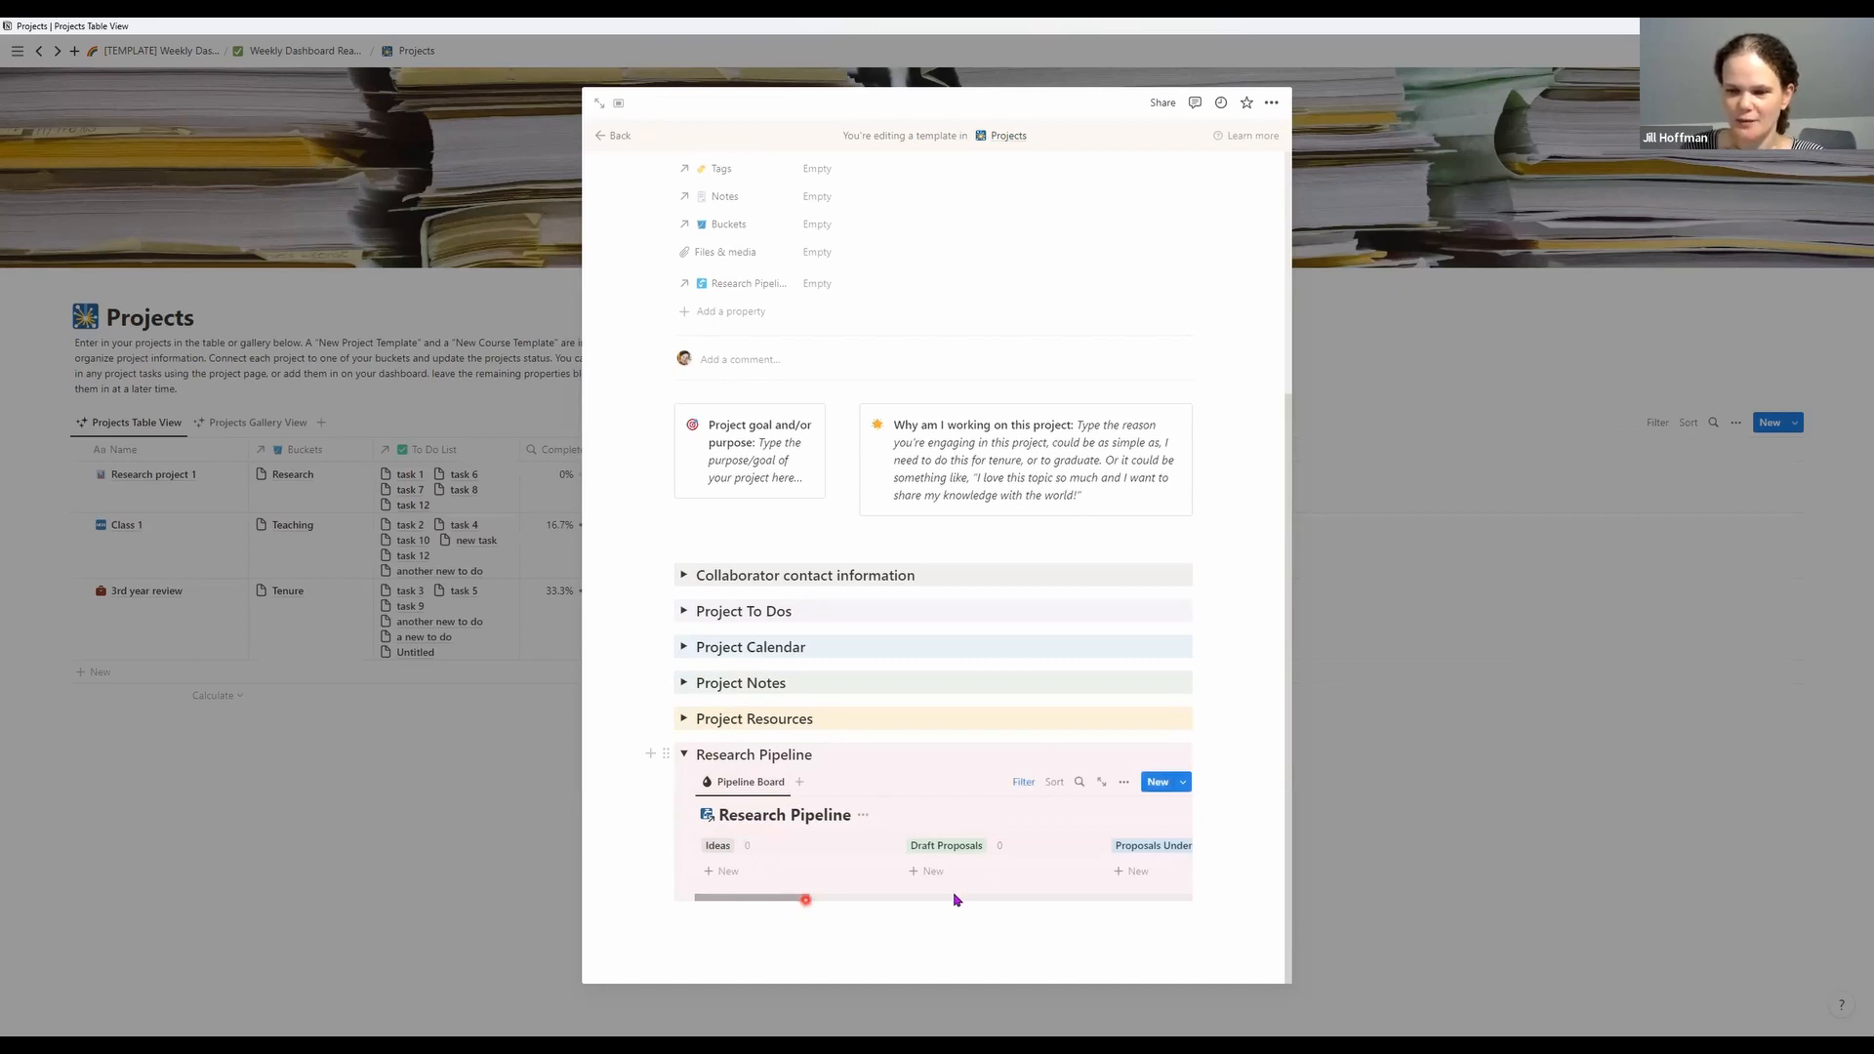
pyautogui.moveTo(792, 898); pyautogui.dragTo(1138, 903)
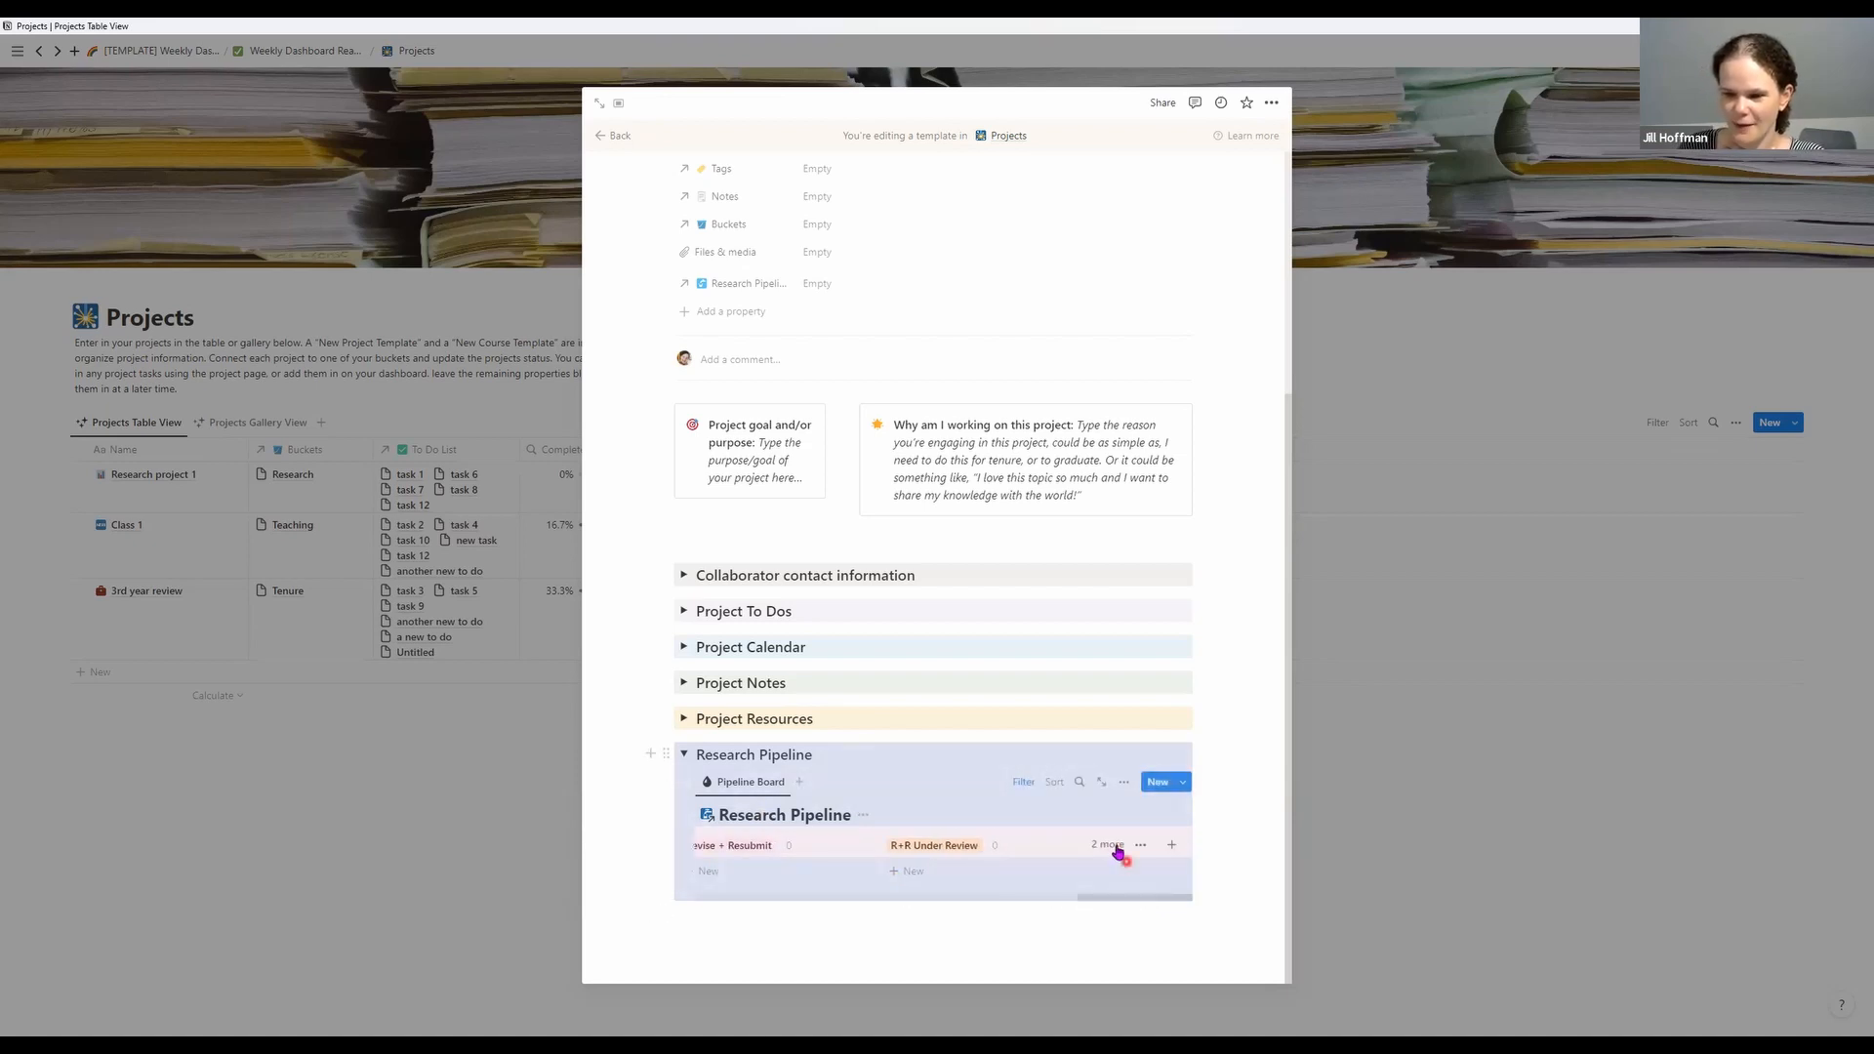
pyautogui.moveTo(1142, 896); pyautogui.dragTo(657, 882)
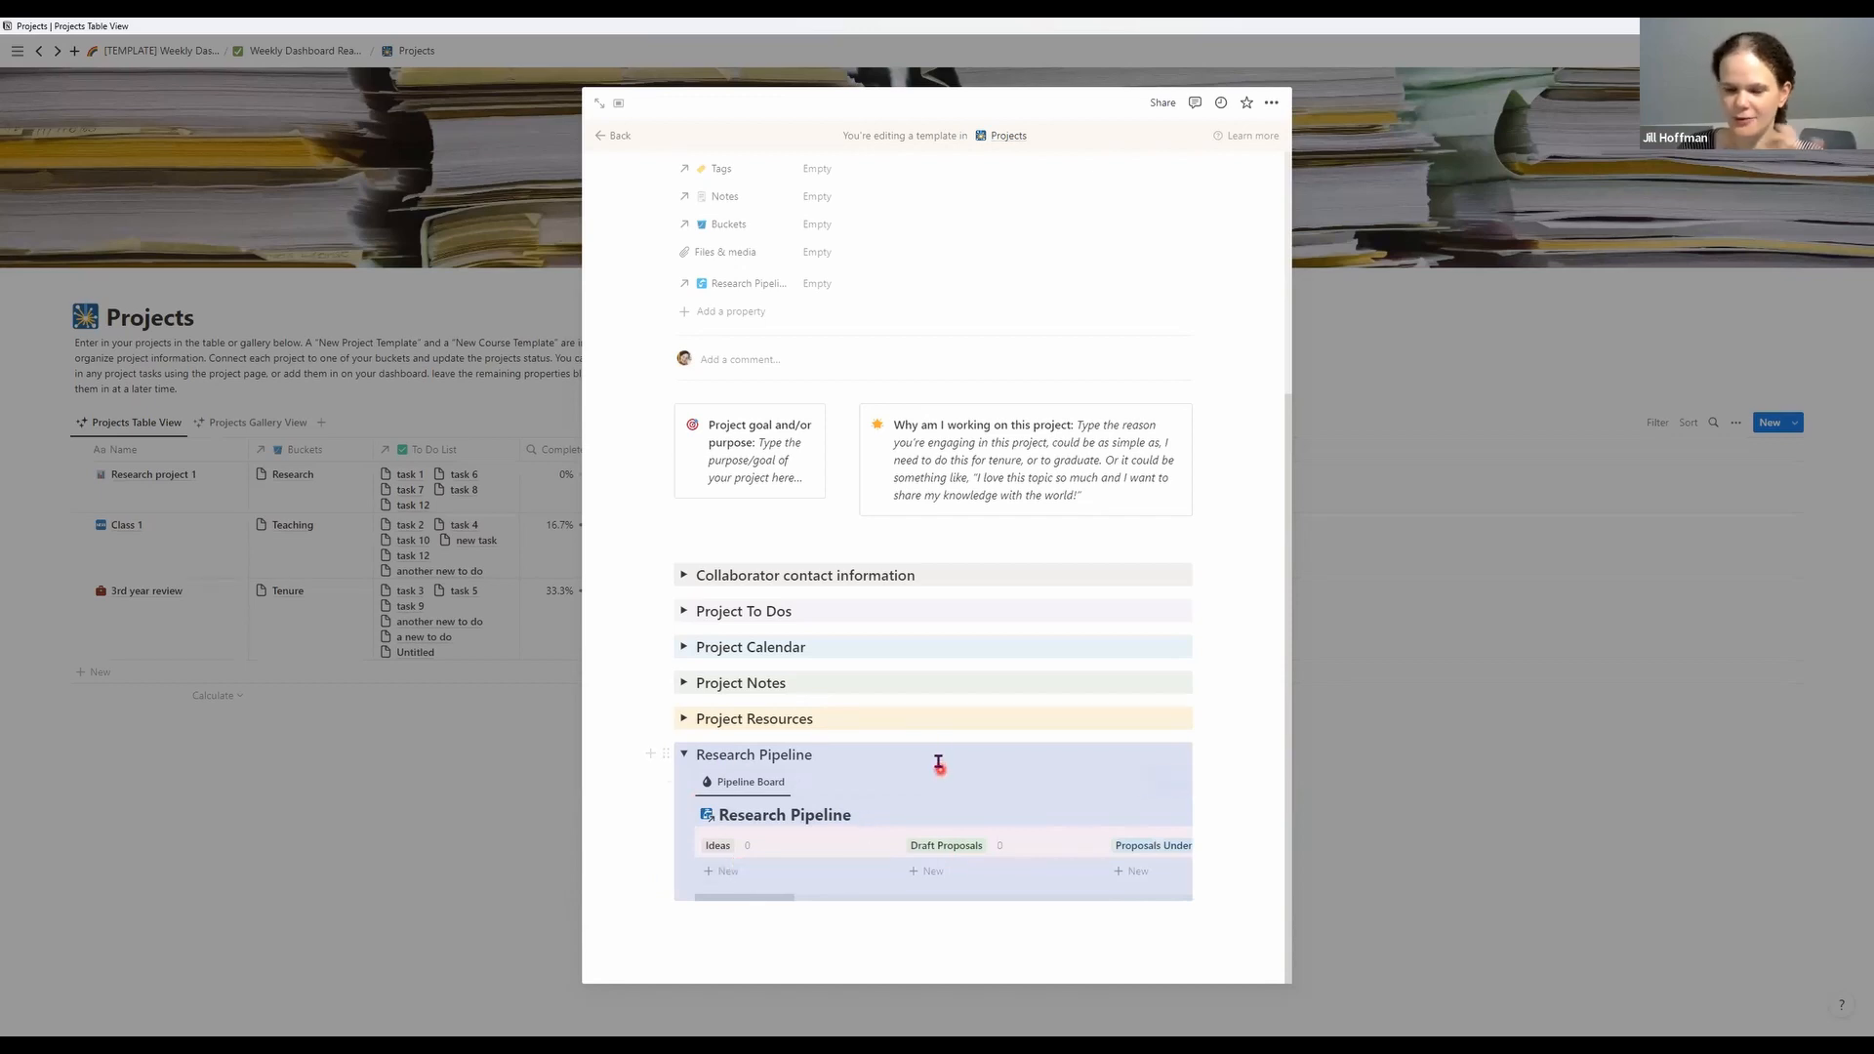
pyautogui.click(684, 757)
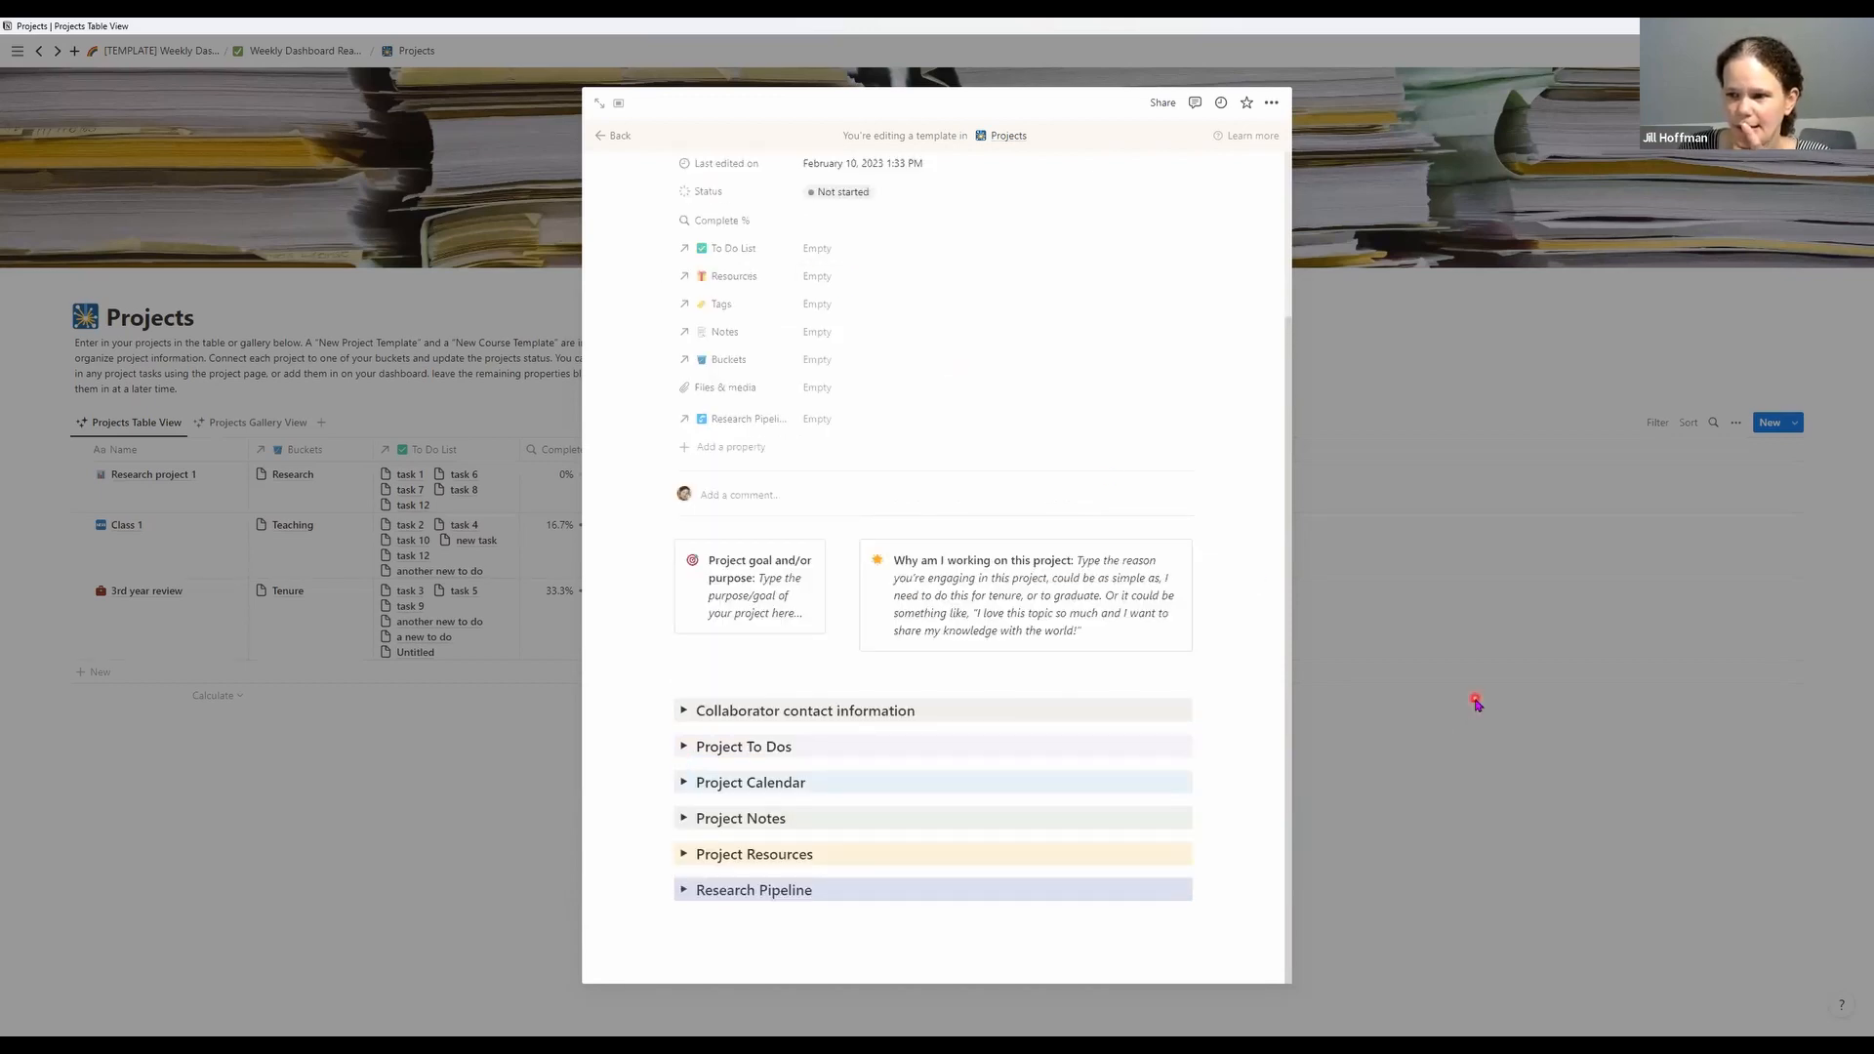
pyautogui.click(1792, 431)
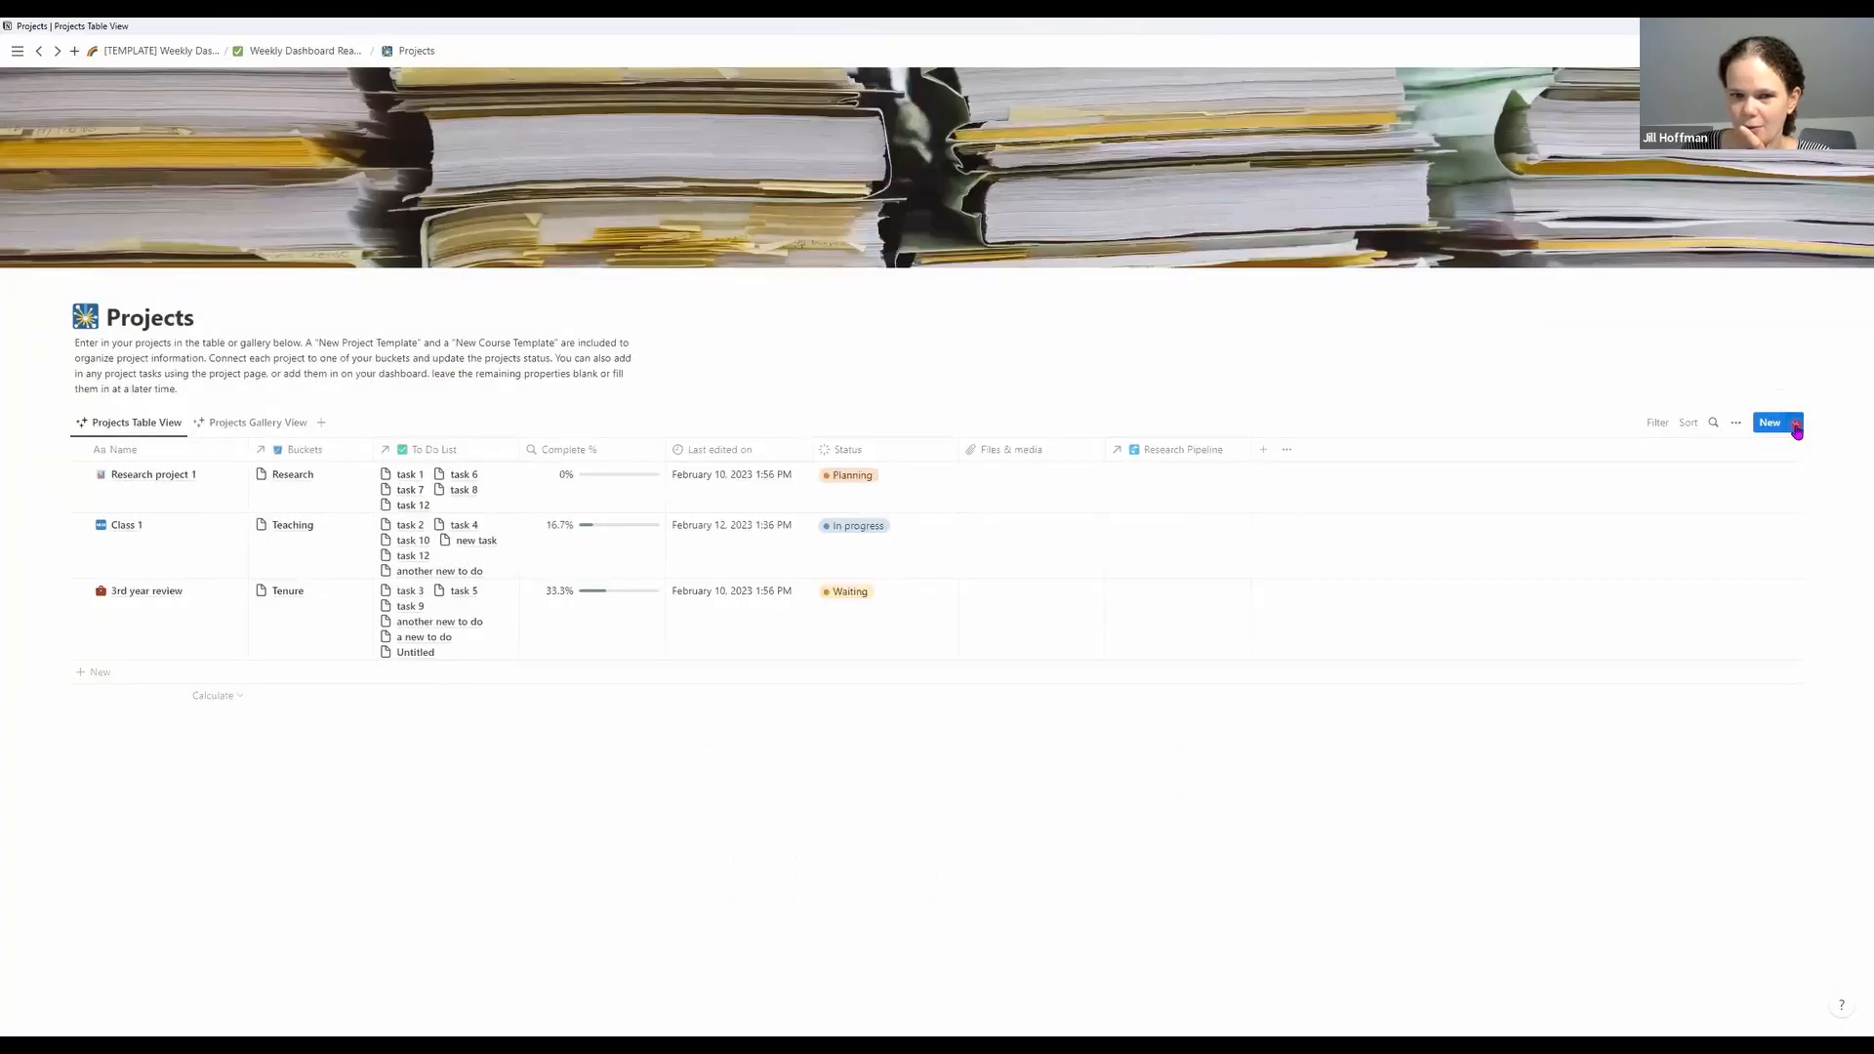
# In Research project 1, add the bullet "new research to do" under Project To Dos and move it into the To Do List table
pyautogui.click(220, 479)
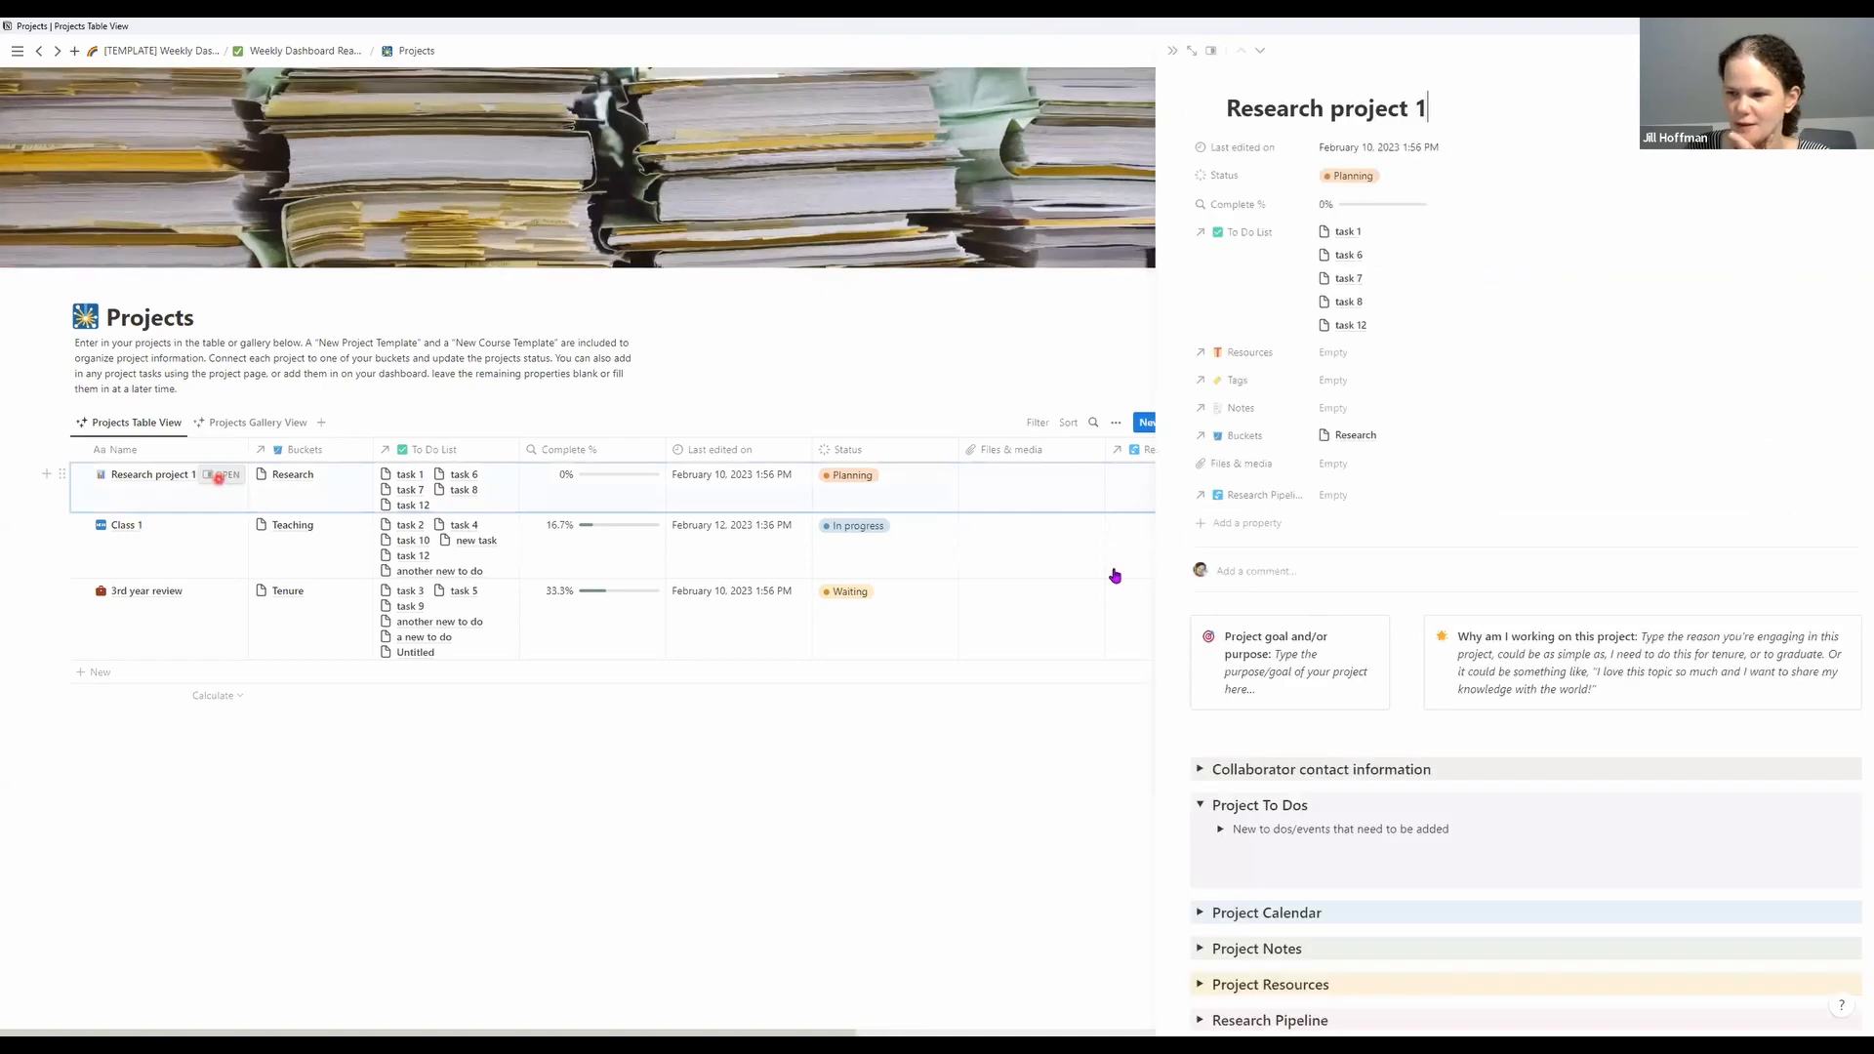
pyautogui.scroll(-4, 1259, 586)
pyautogui.click(1242, 553)
pyautogui.write('new research to do')
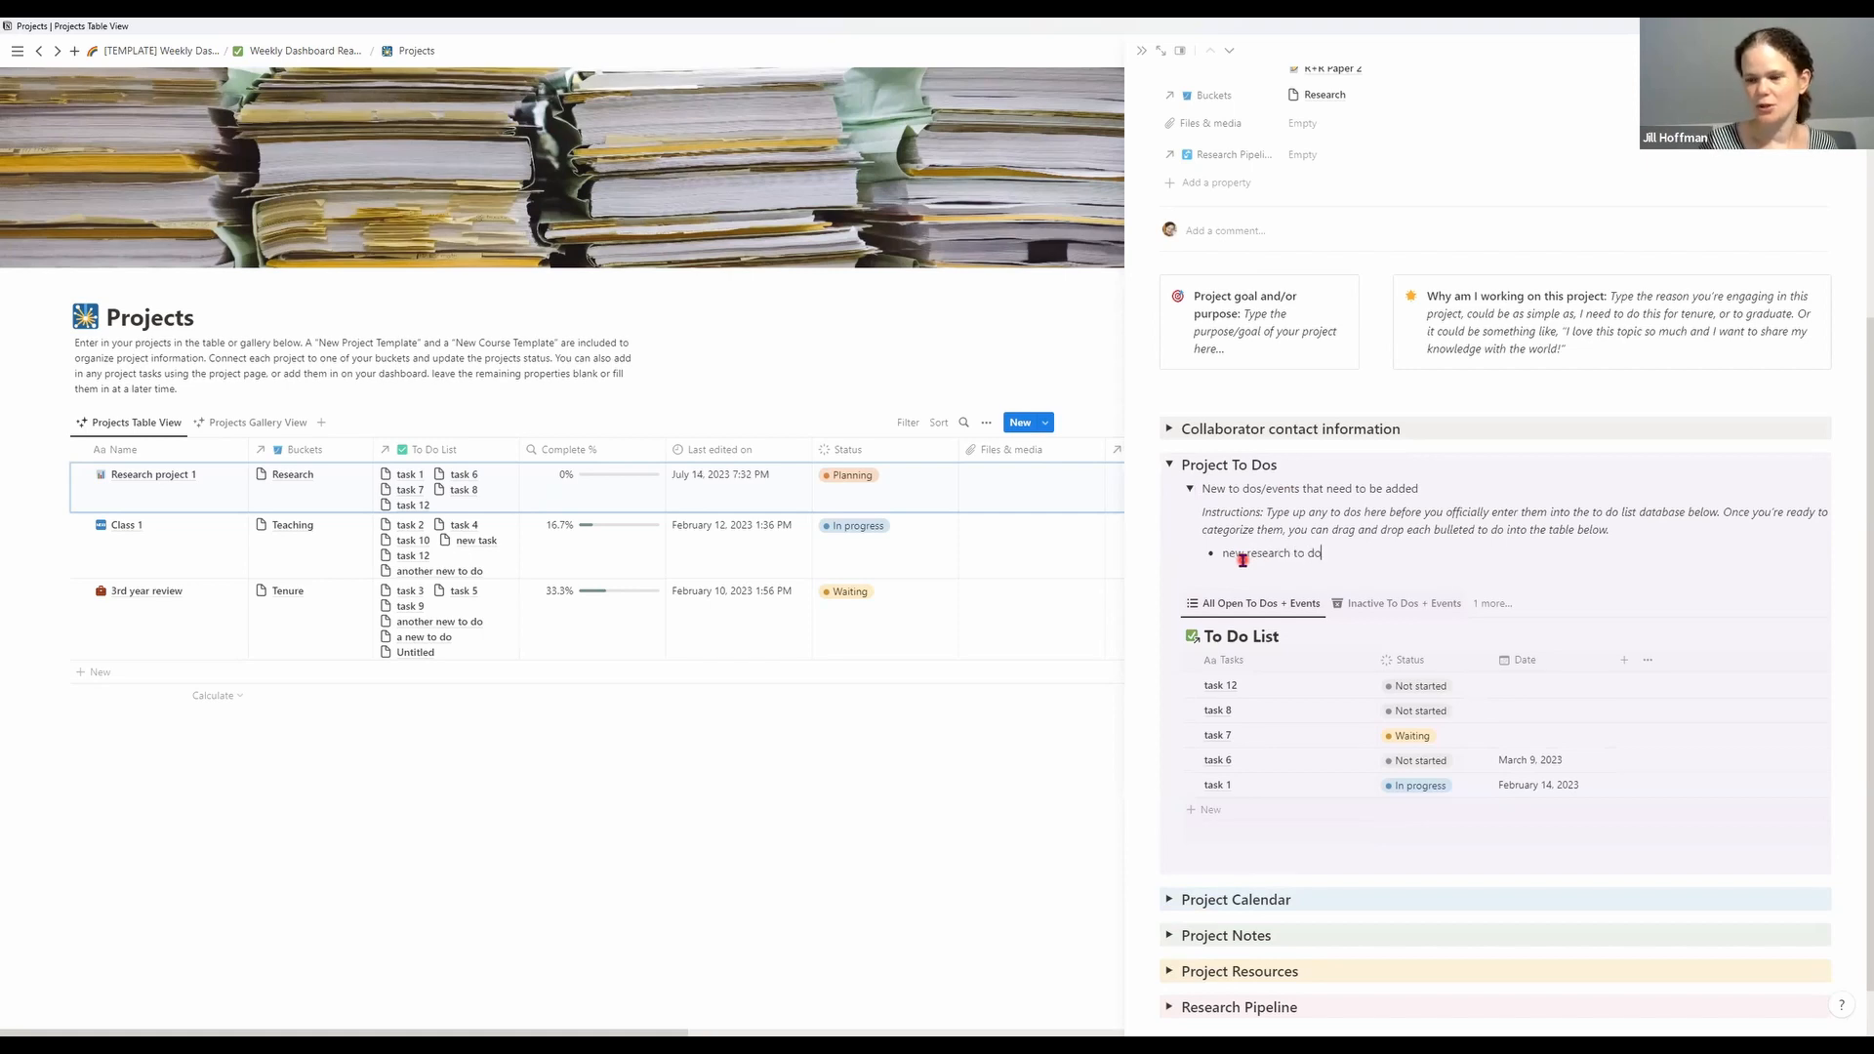
pyautogui.moveTo(1193, 552)
pyautogui.moveTo(1192, 552); pyautogui.dragTo(1225, 664)
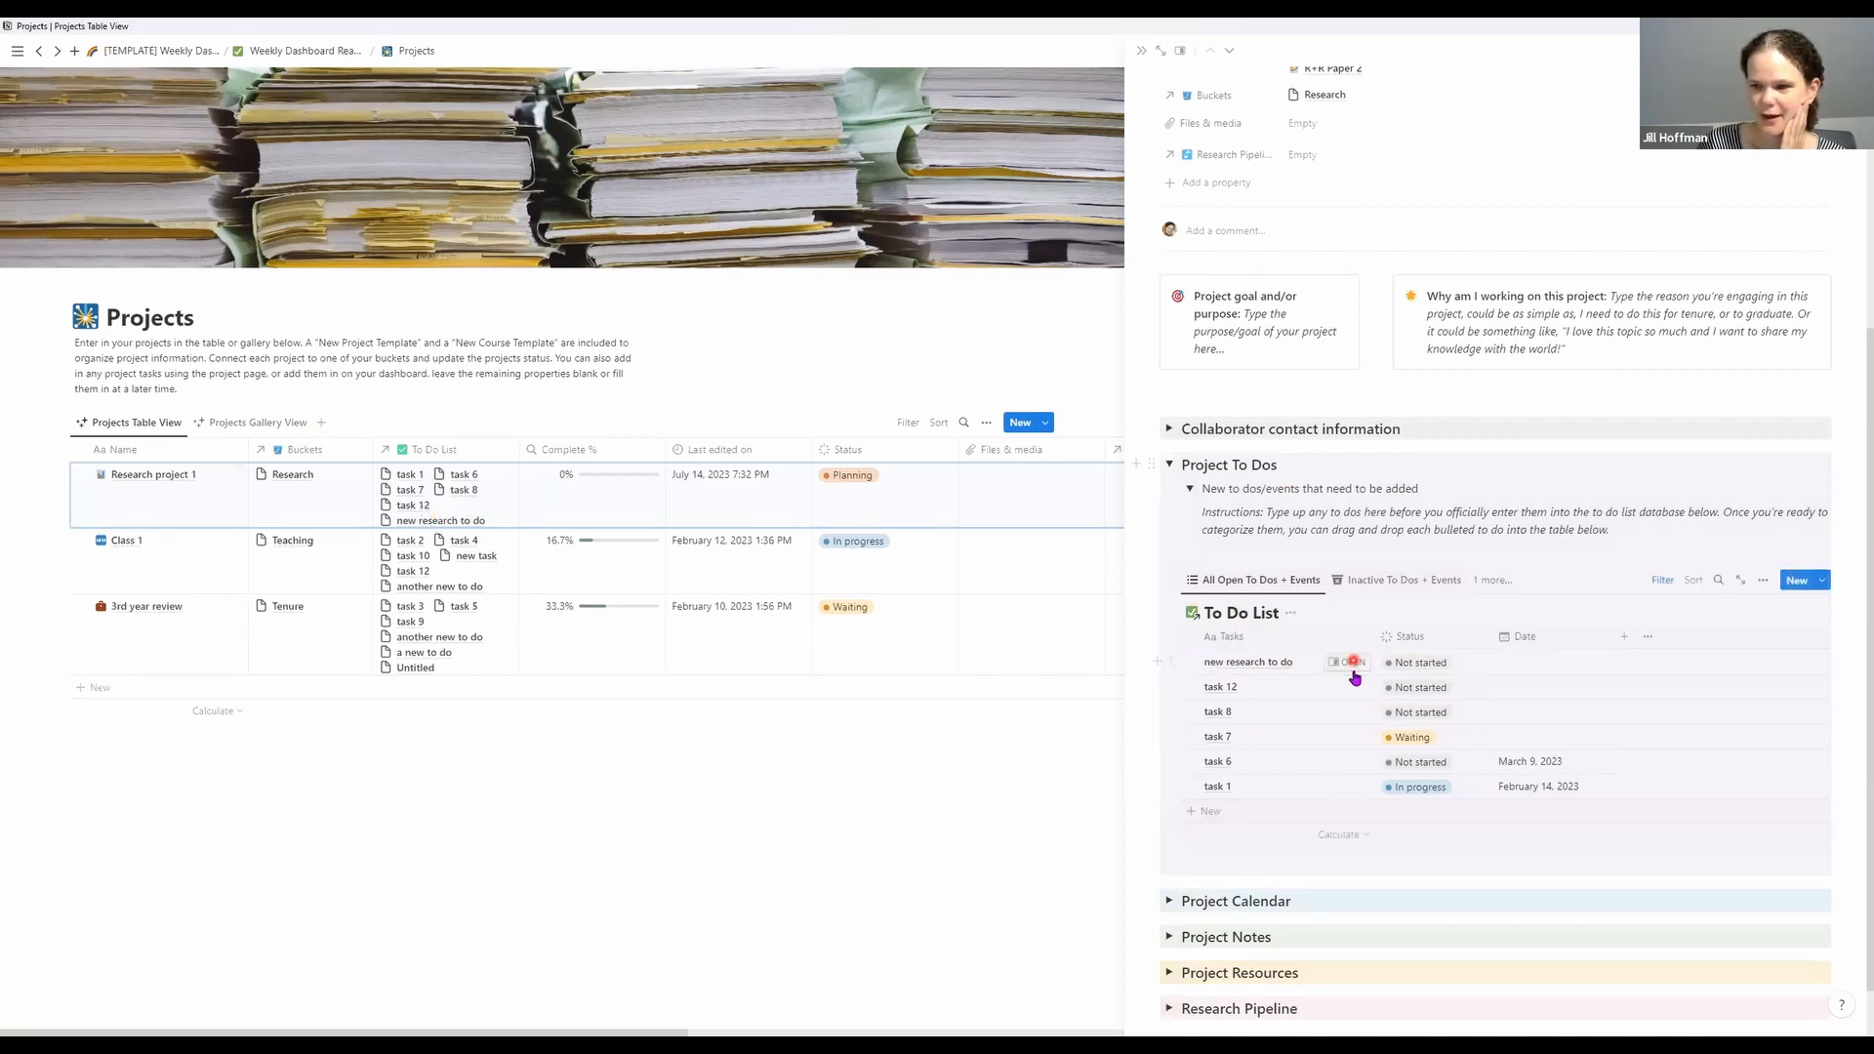
# Open the "new research to do" task page and link it to the Research bucket
pyautogui.click(1350, 663)
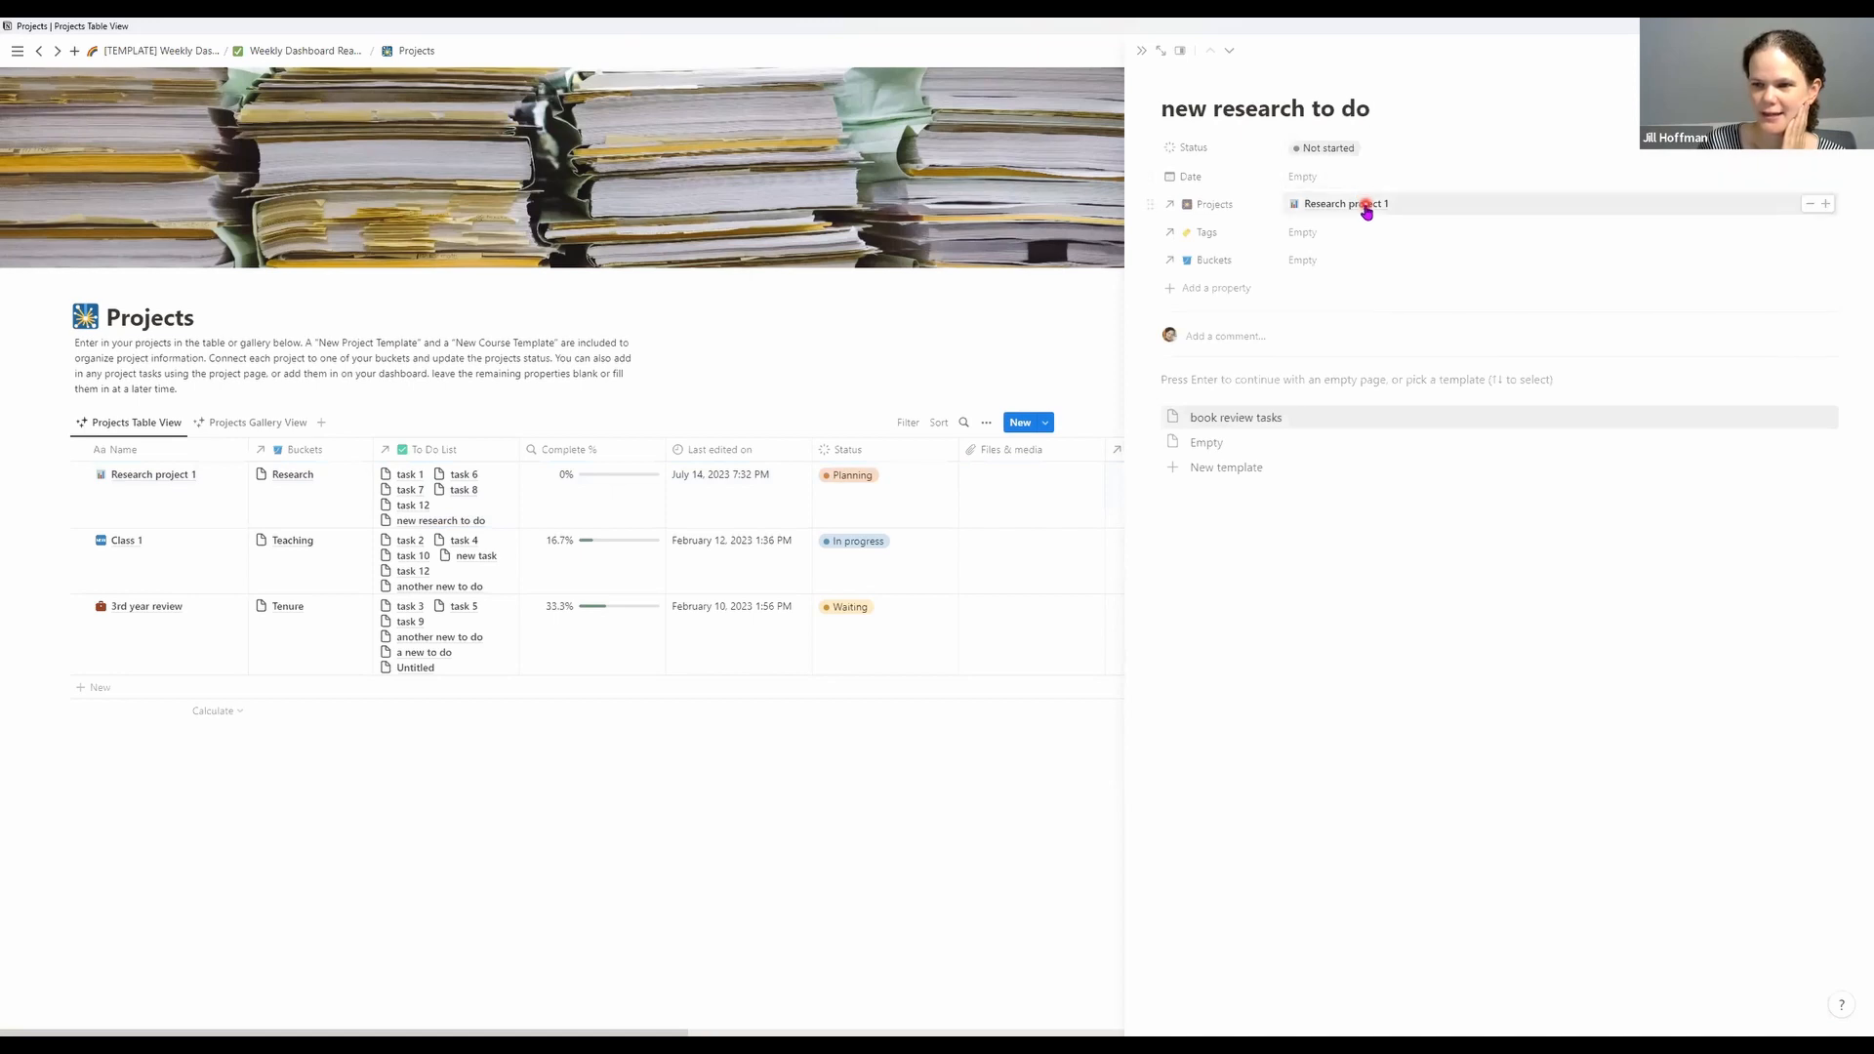
pyautogui.click(1327, 261)
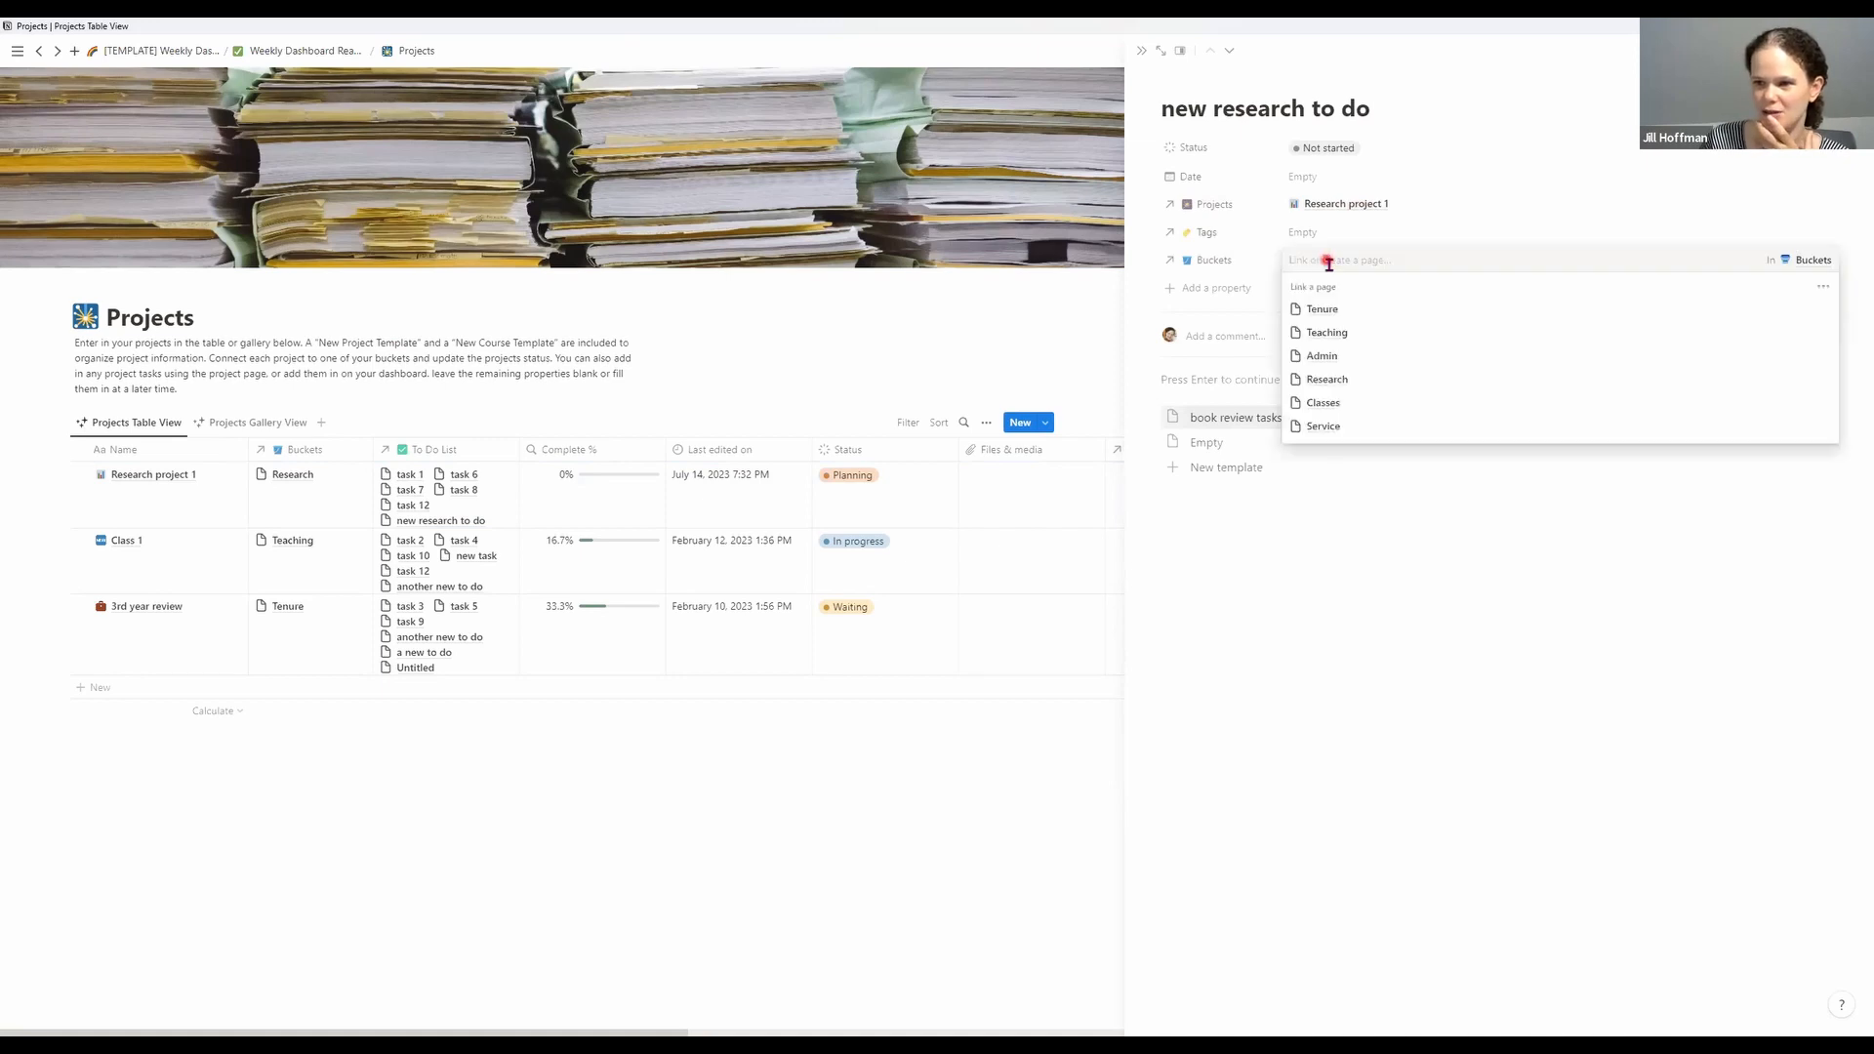
pyautogui.click(1354, 382)
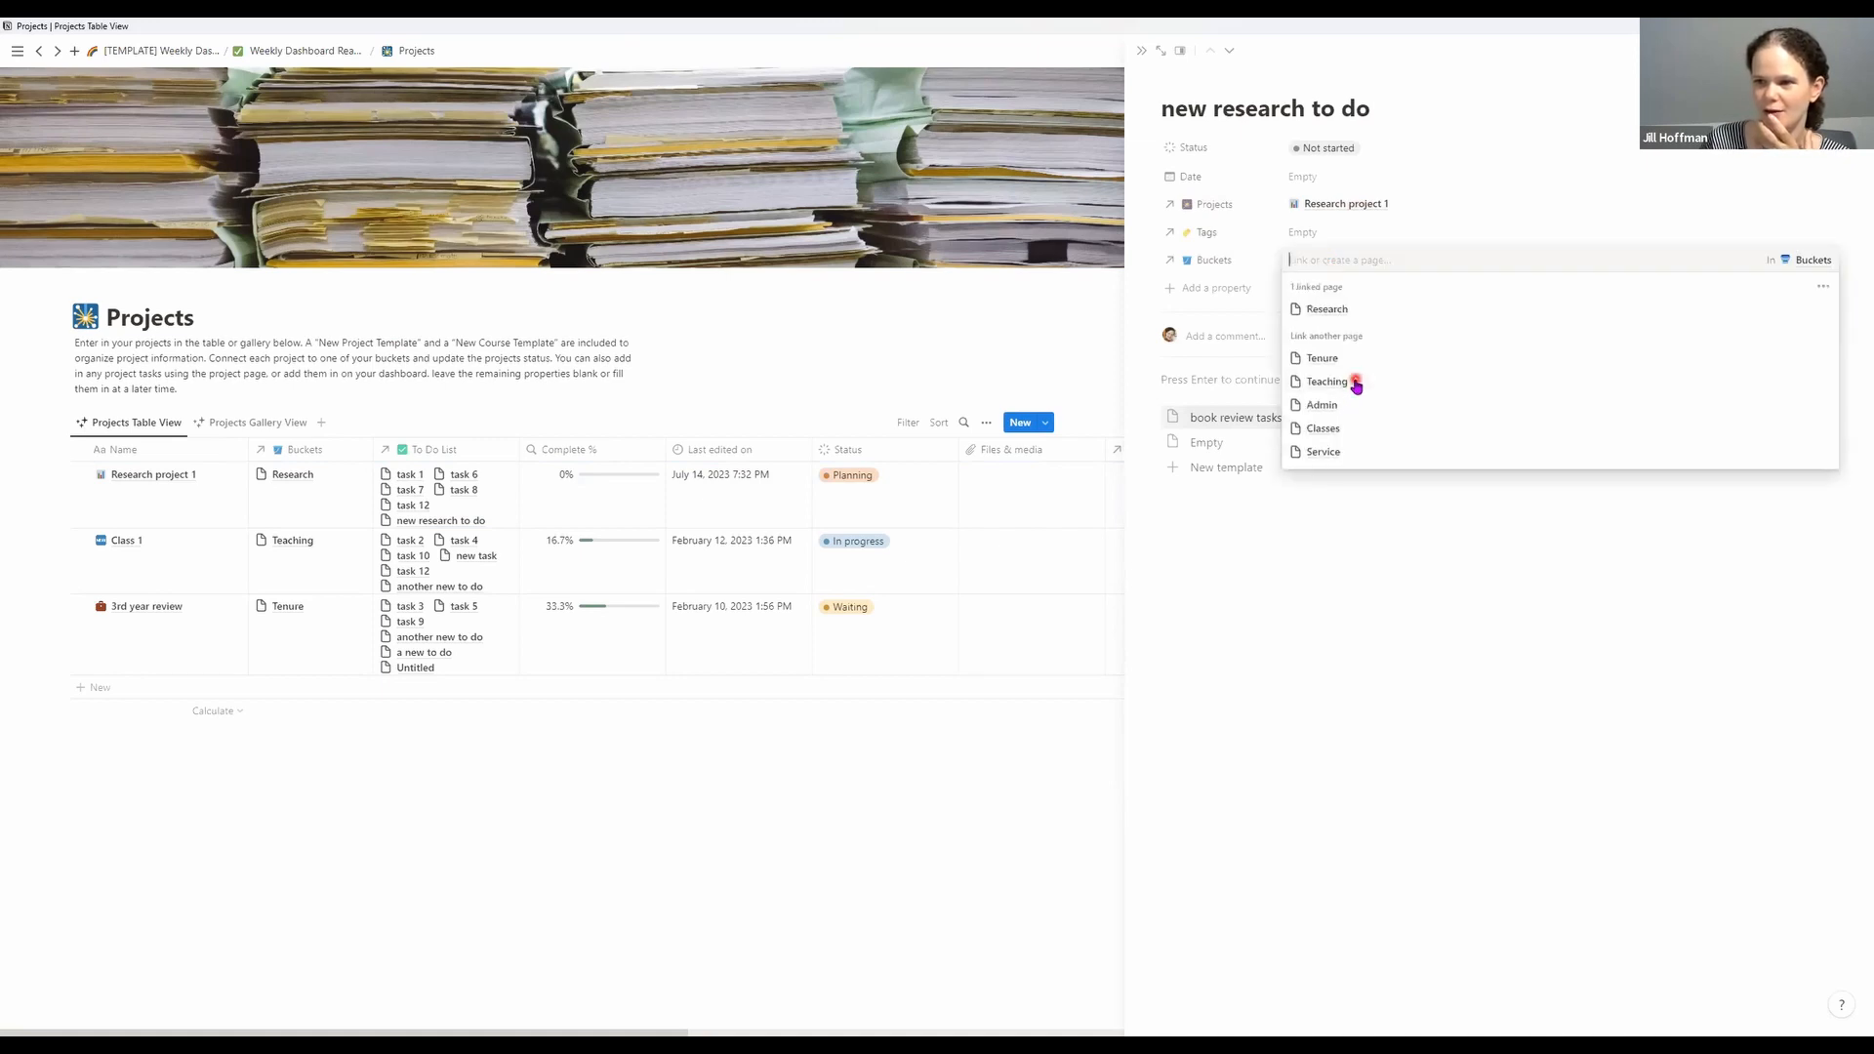
pyautogui.click(1389, 560)
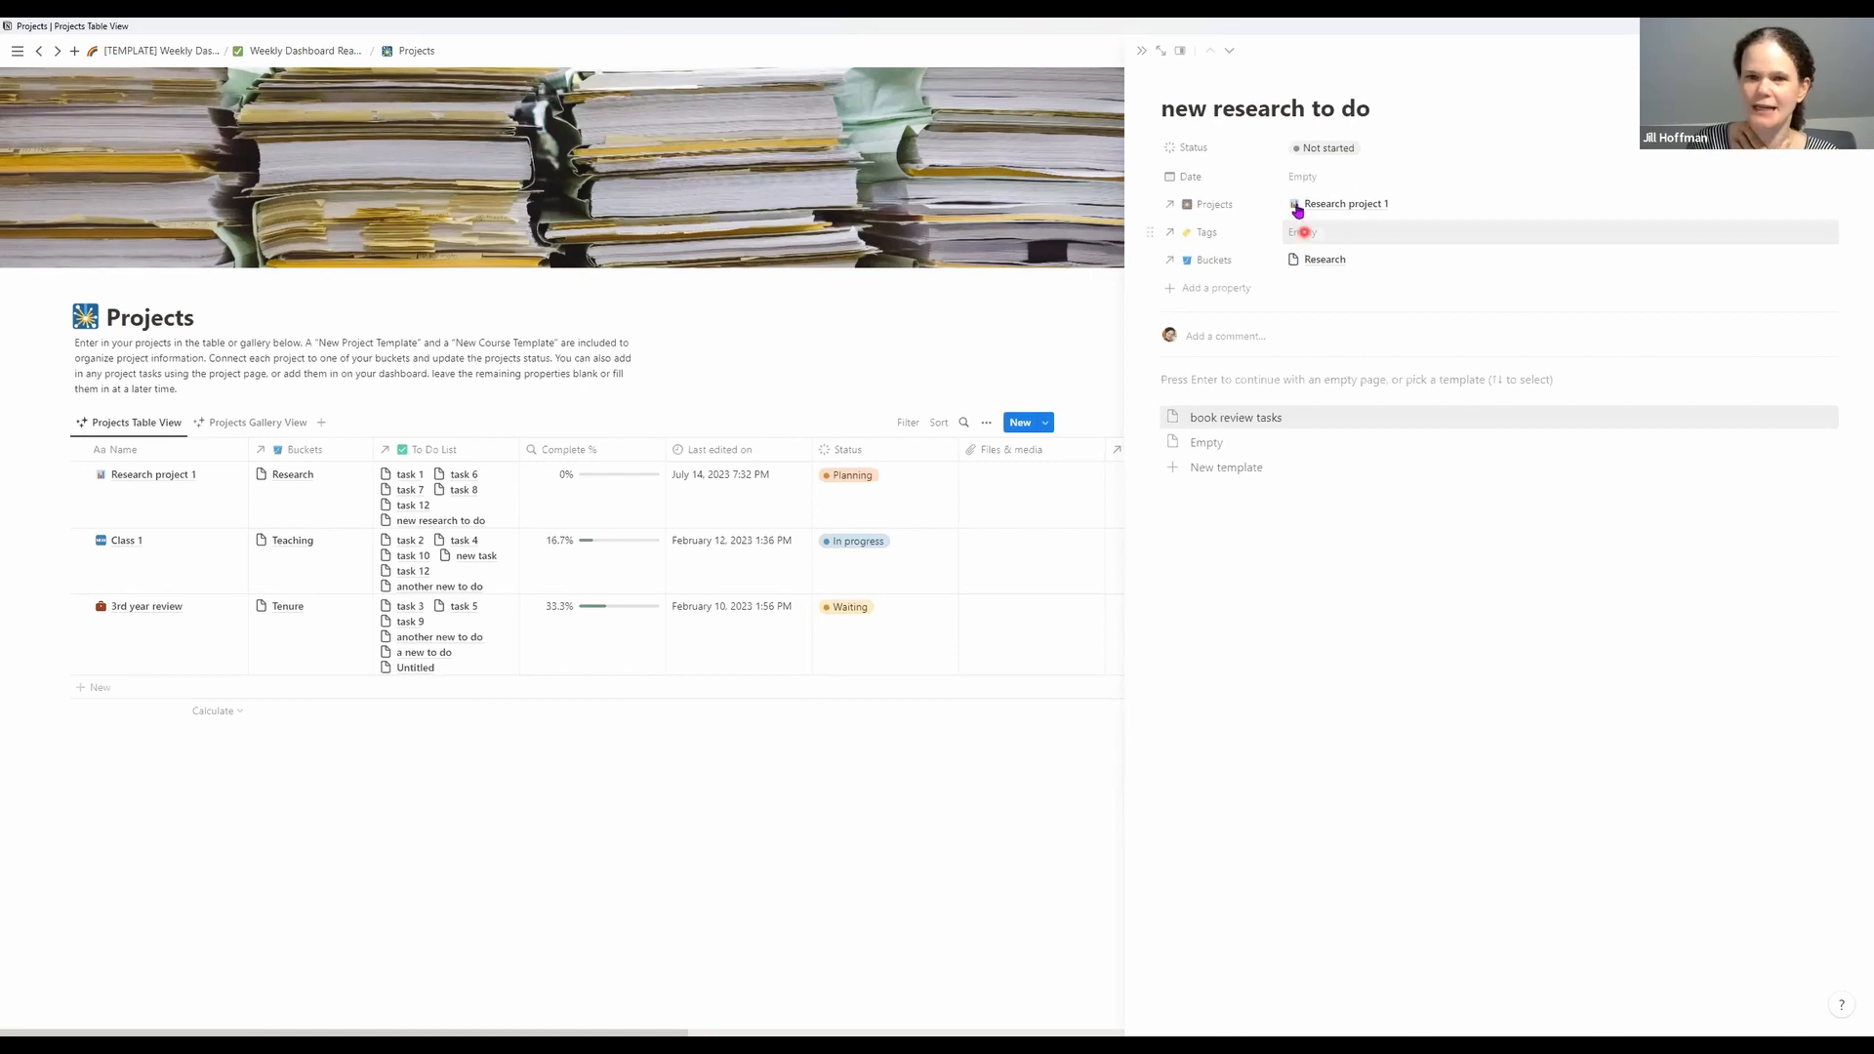
# Return to Research project 1 through the task's project link, review its to-dos and Project Calendar, and collapse the calendar
pyautogui.click(1327, 204)
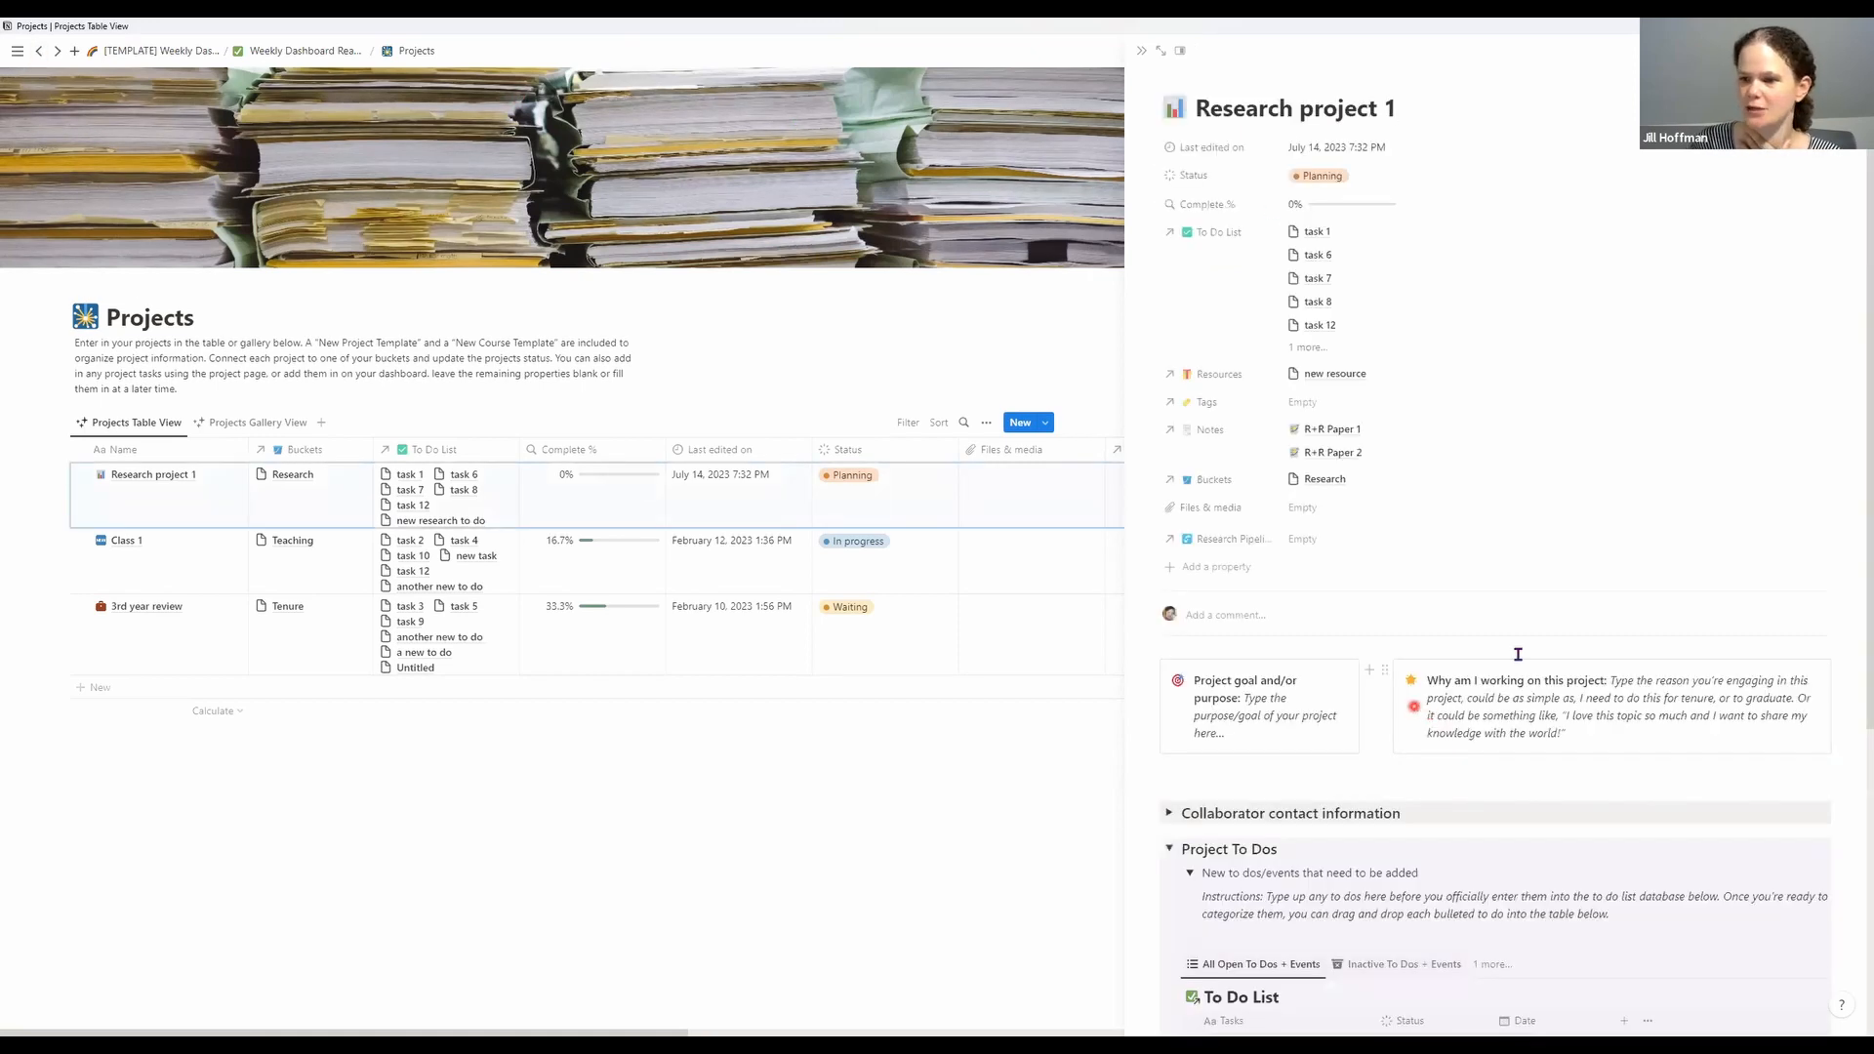
pyautogui.scroll(-3, 1503, 664)
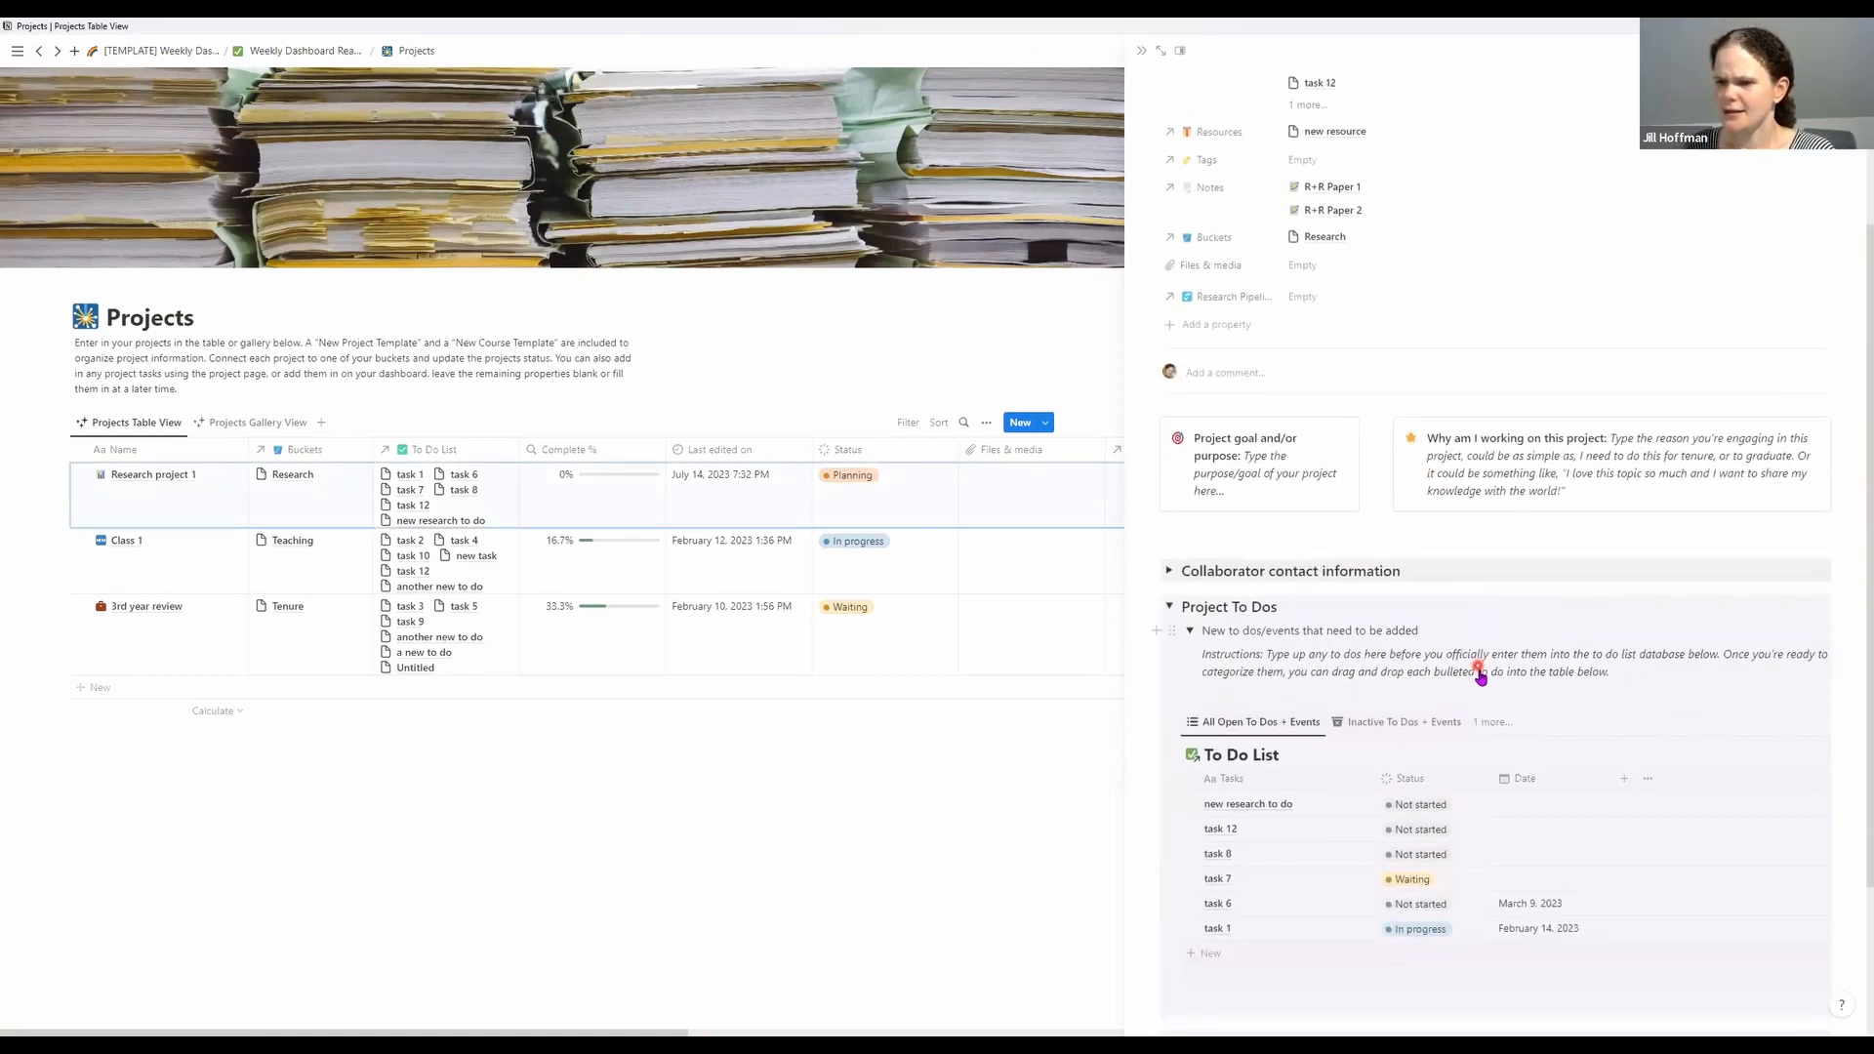
pyautogui.scroll(-2, 1480, 675)
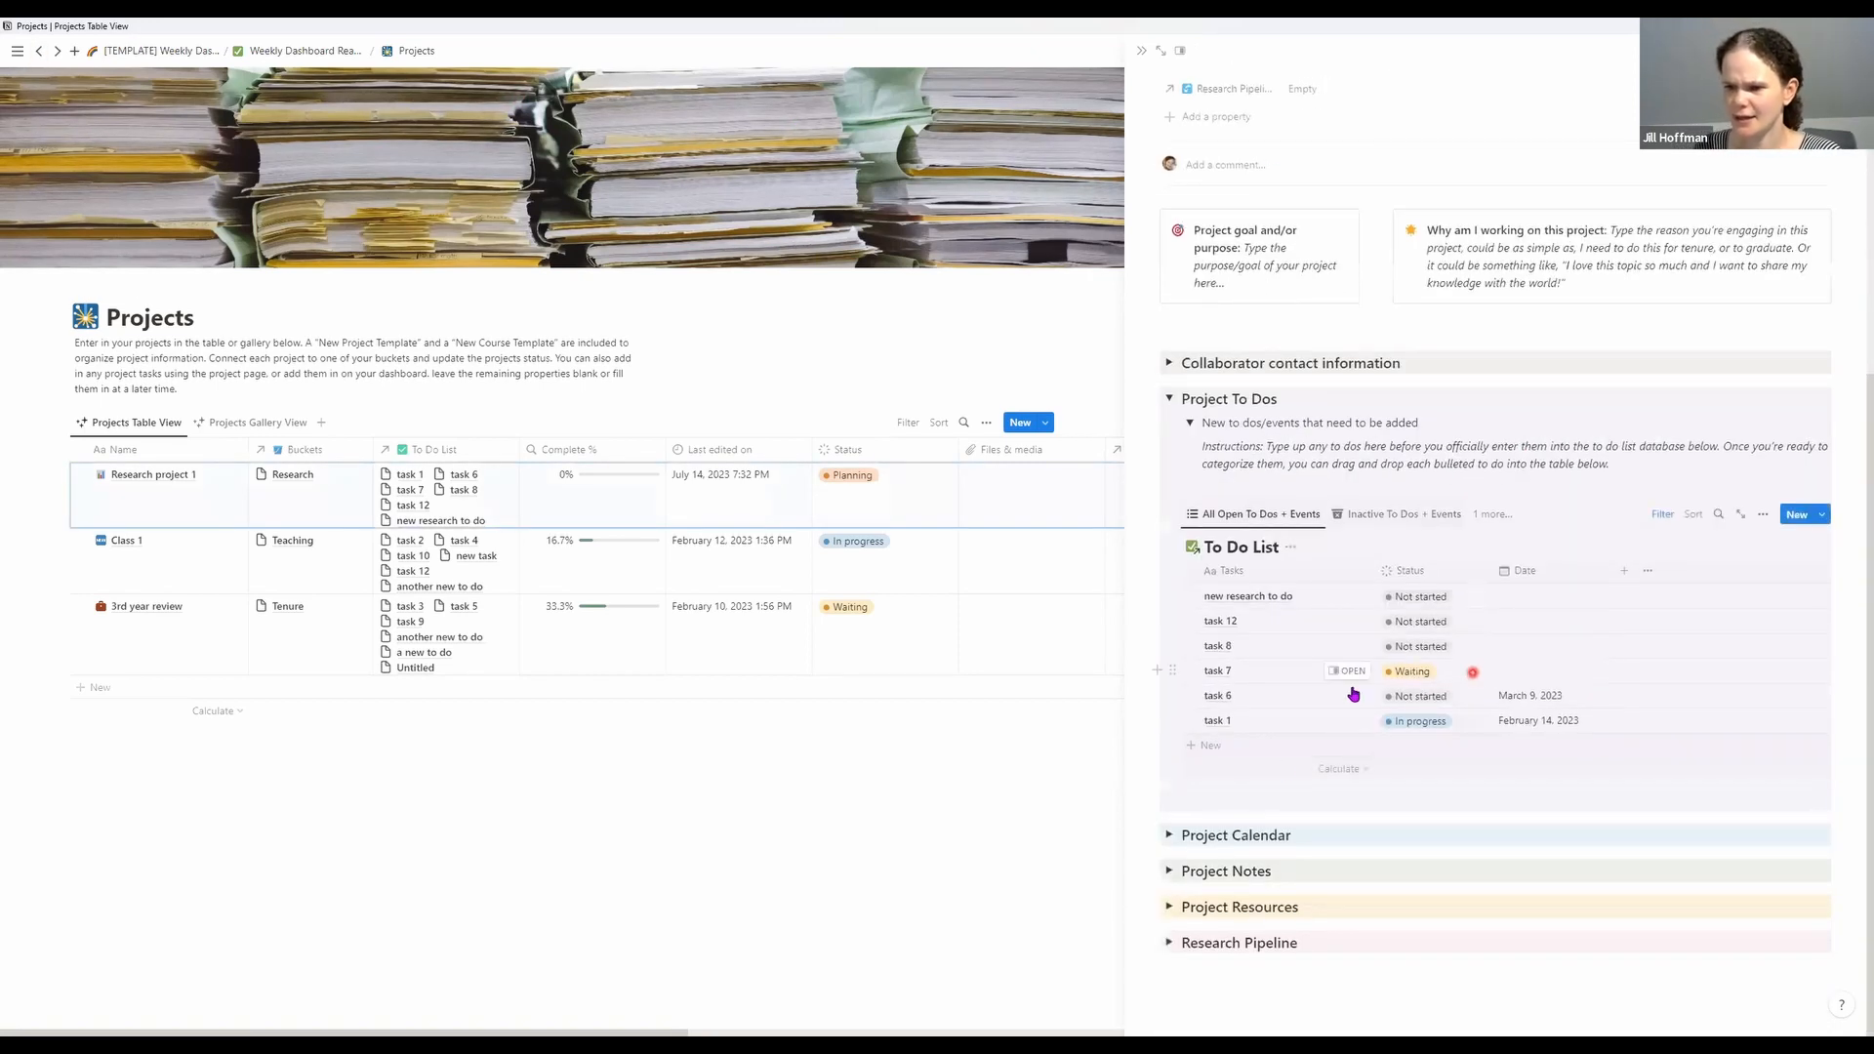
pyautogui.click(1170, 838)
pyautogui.scroll(-5, 1280, 744)
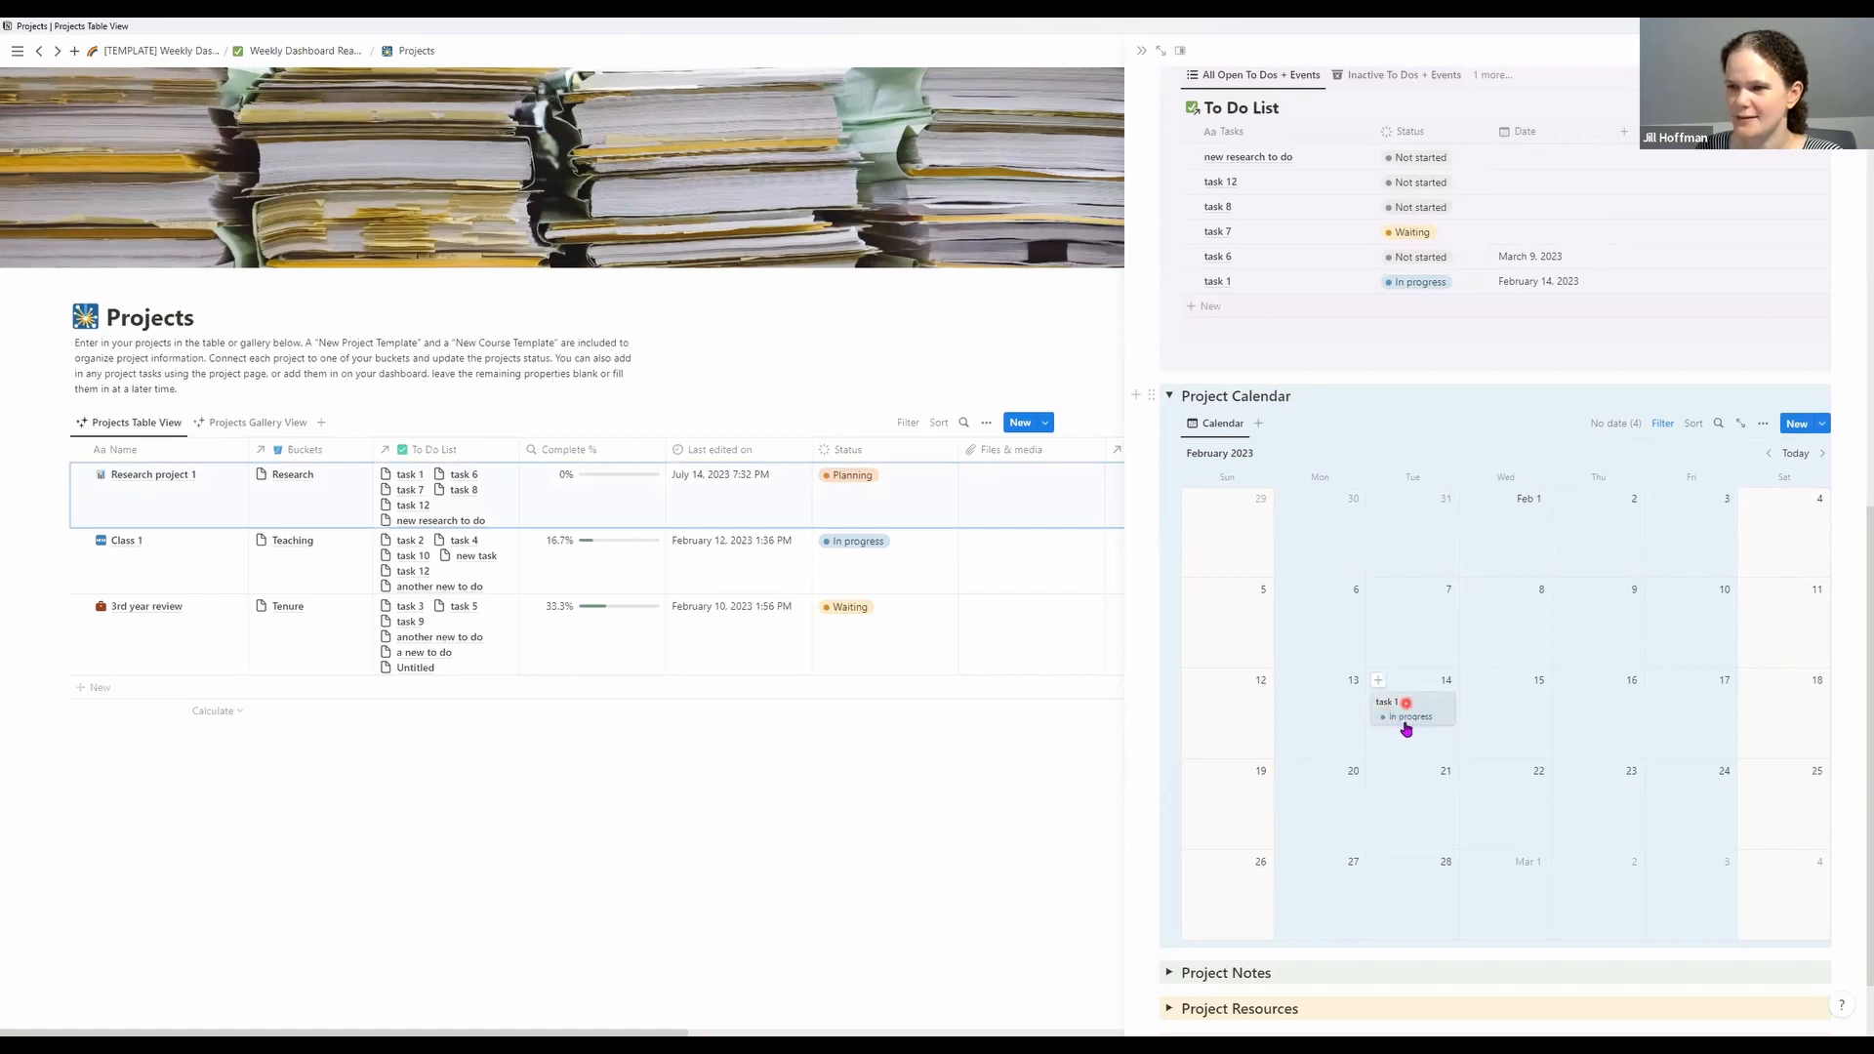
pyautogui.click(1169, 395)
# Expand the Project Resources and Project Notes sections of Research project 1 and review their linked entries
pyautogui.click(1169, 910)
pyautogui.scroll(-2, 1200, 903)
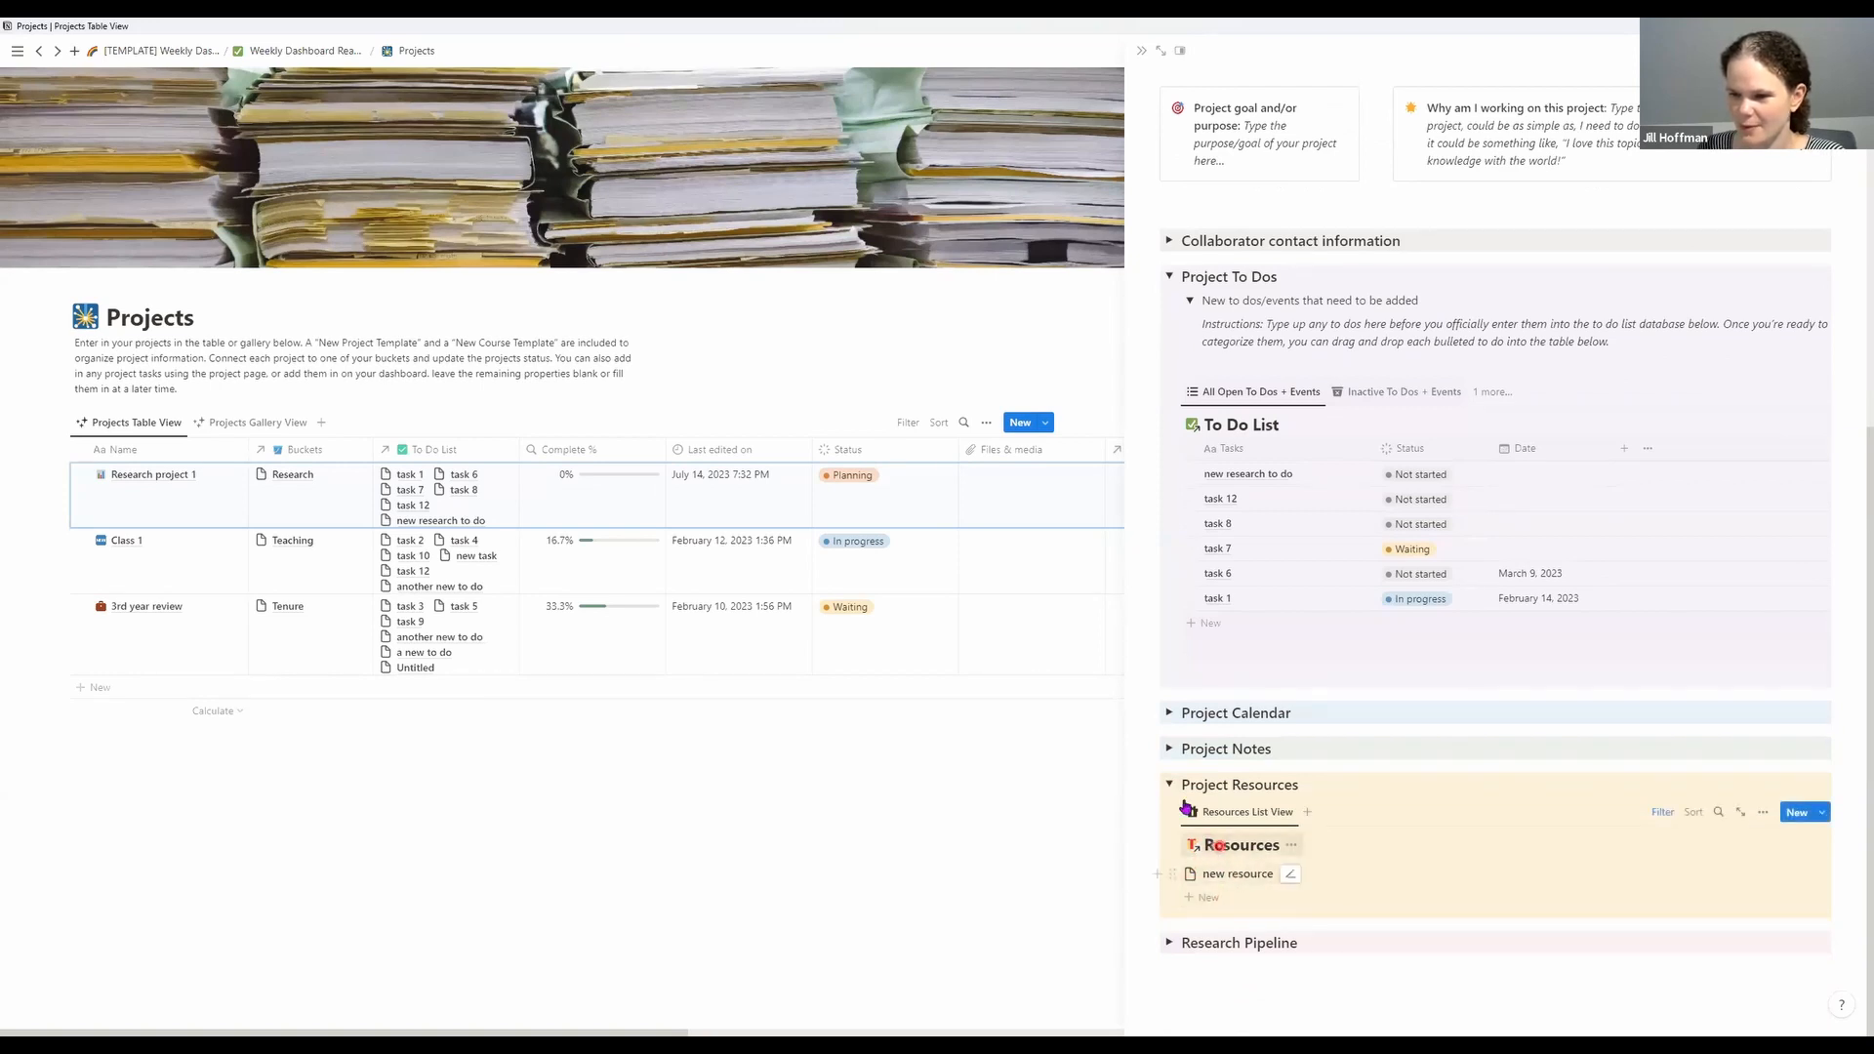
pyautogui.click(1169, 749)
pyautogui.scroll(-1, 1200, 769)
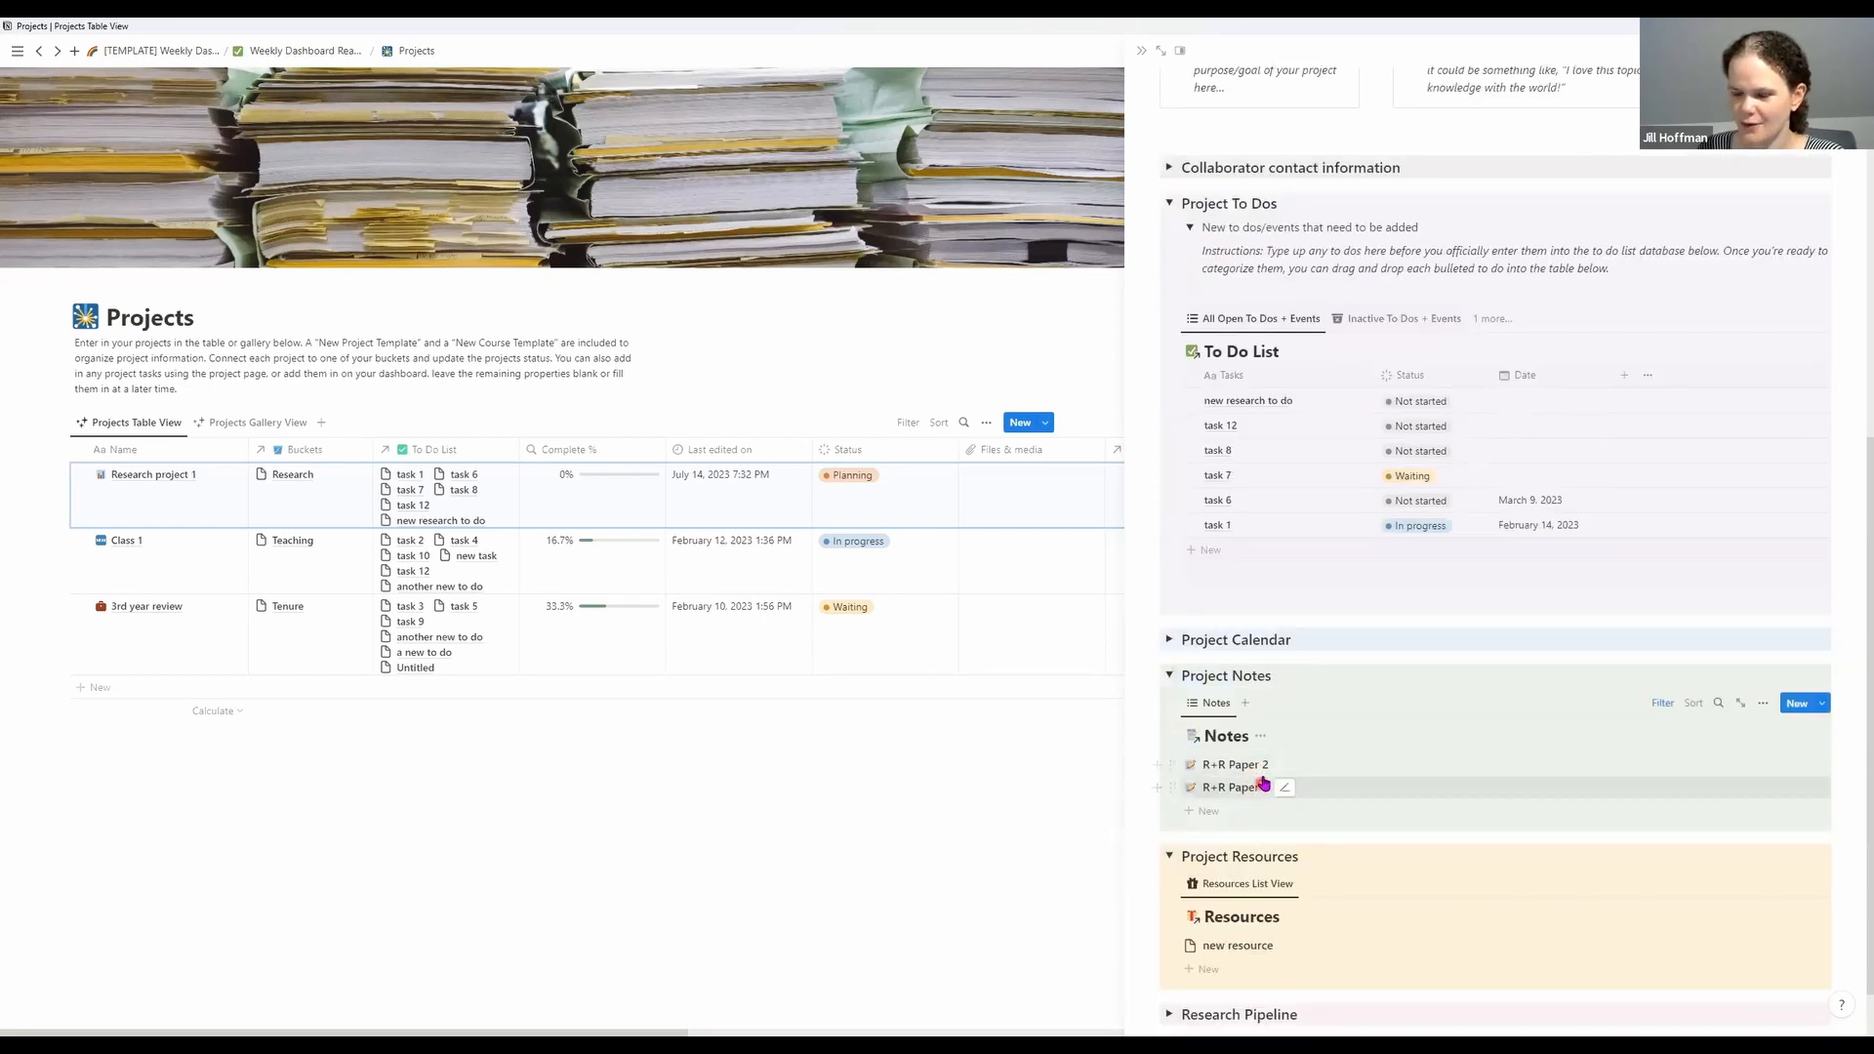
pyautogui.scroll(-1, 1260, 800)
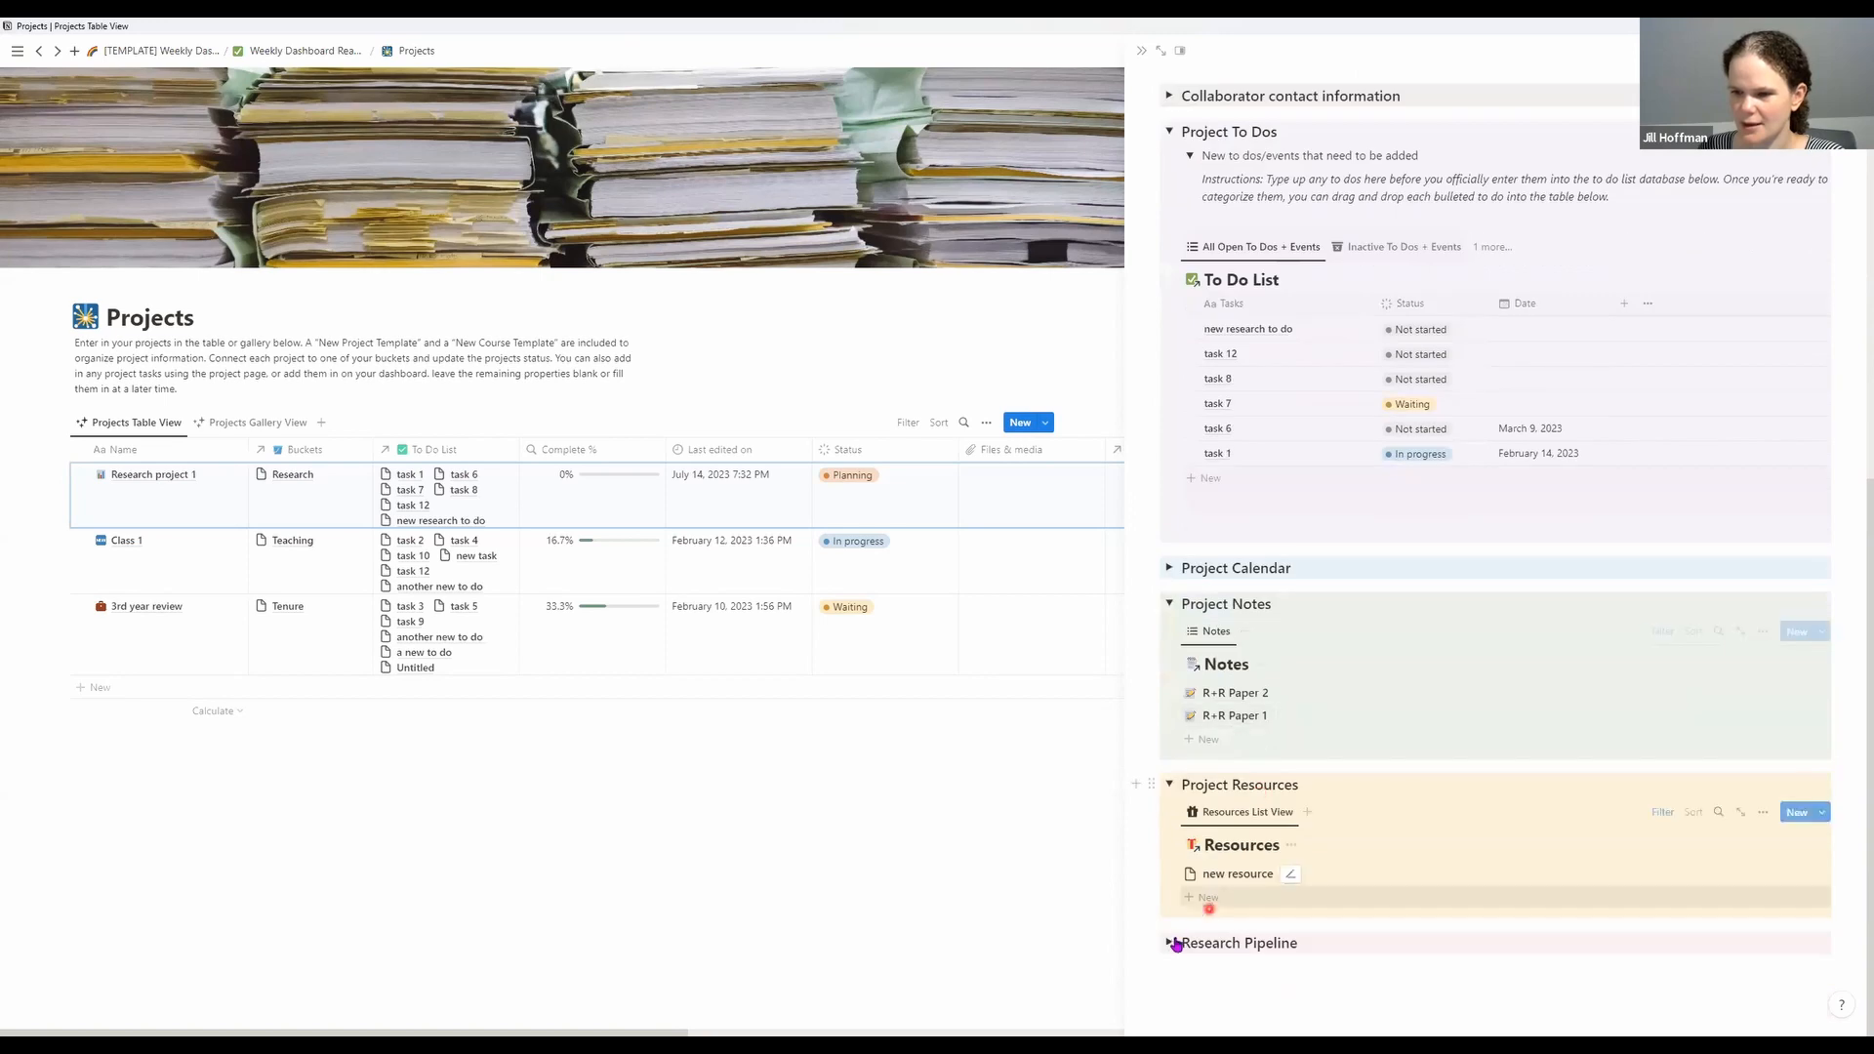
# Expand the Research Pipeline section of Research project 1, look through its board stages, and close the project page
pyautogui.click(1169, 943)
pyautogui.scroll(-2, 1298, 902)
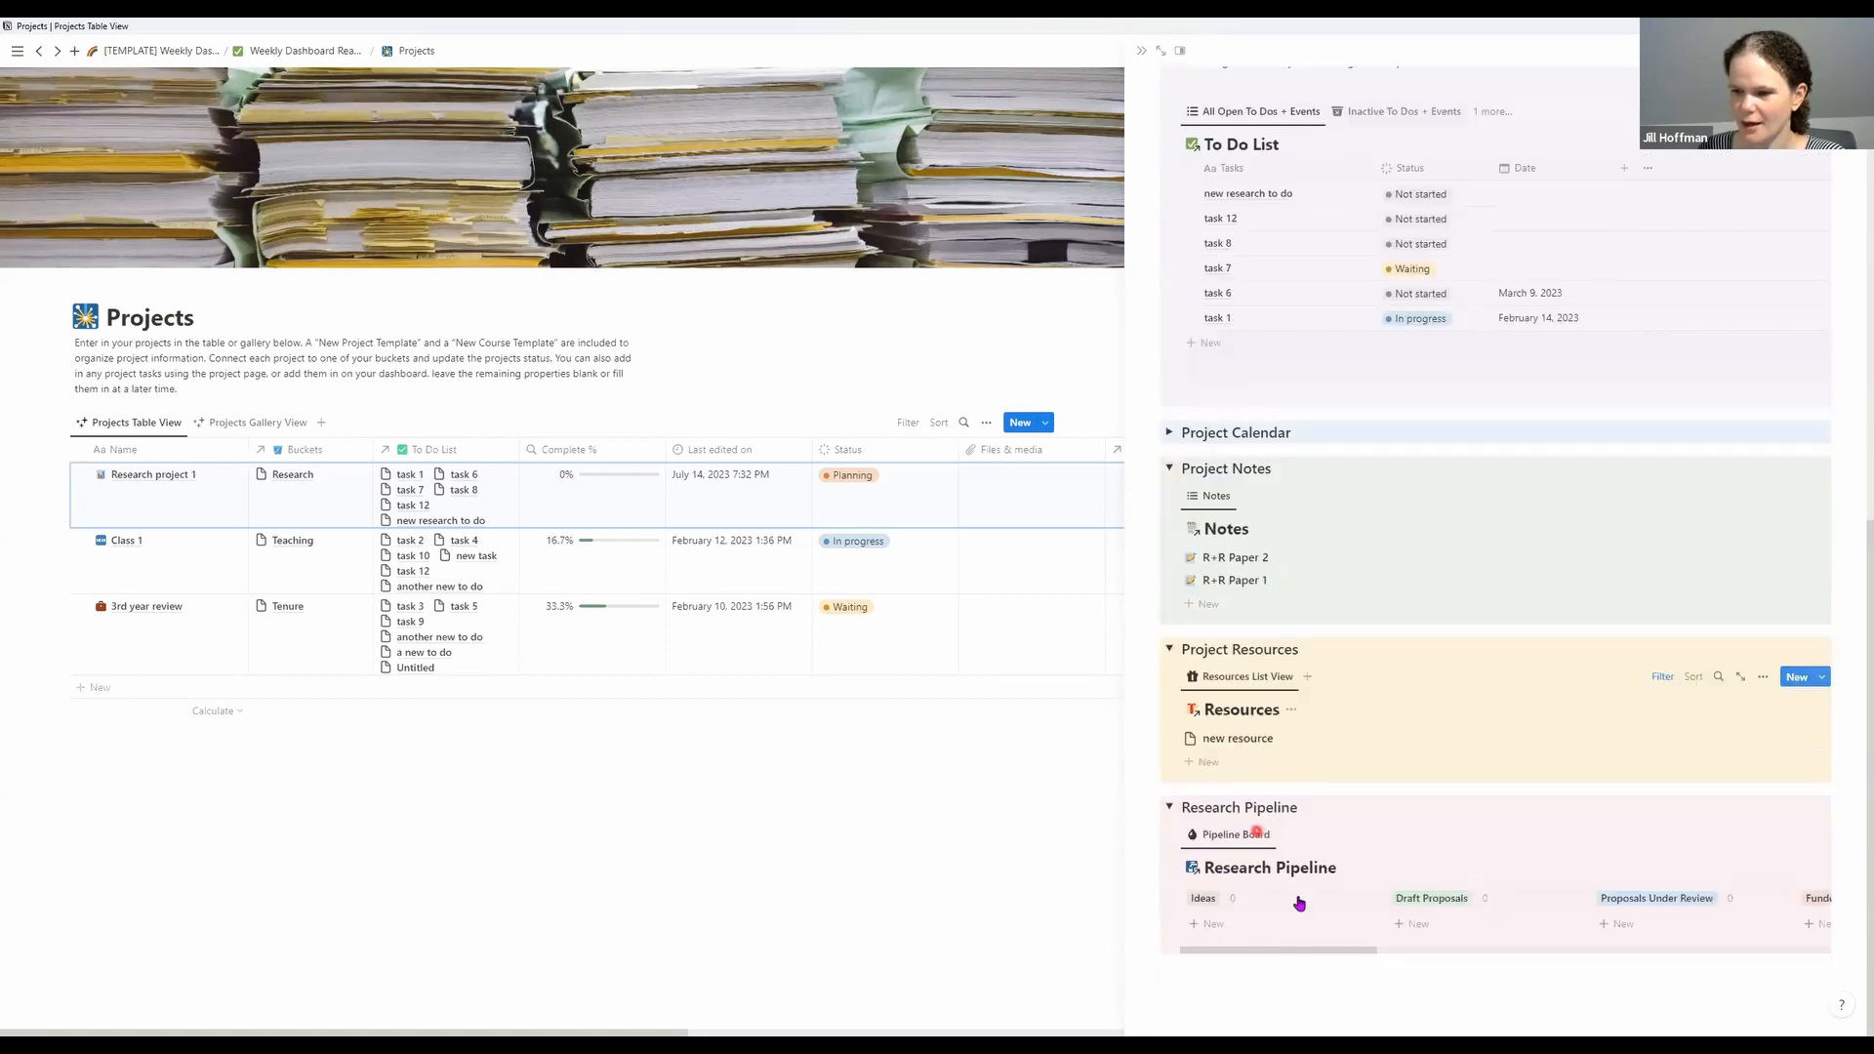
pyautogui.click(1376, 949)
pyautogui.press('BackSpace')
pyautogui.hscroll(10, 1444, 917)
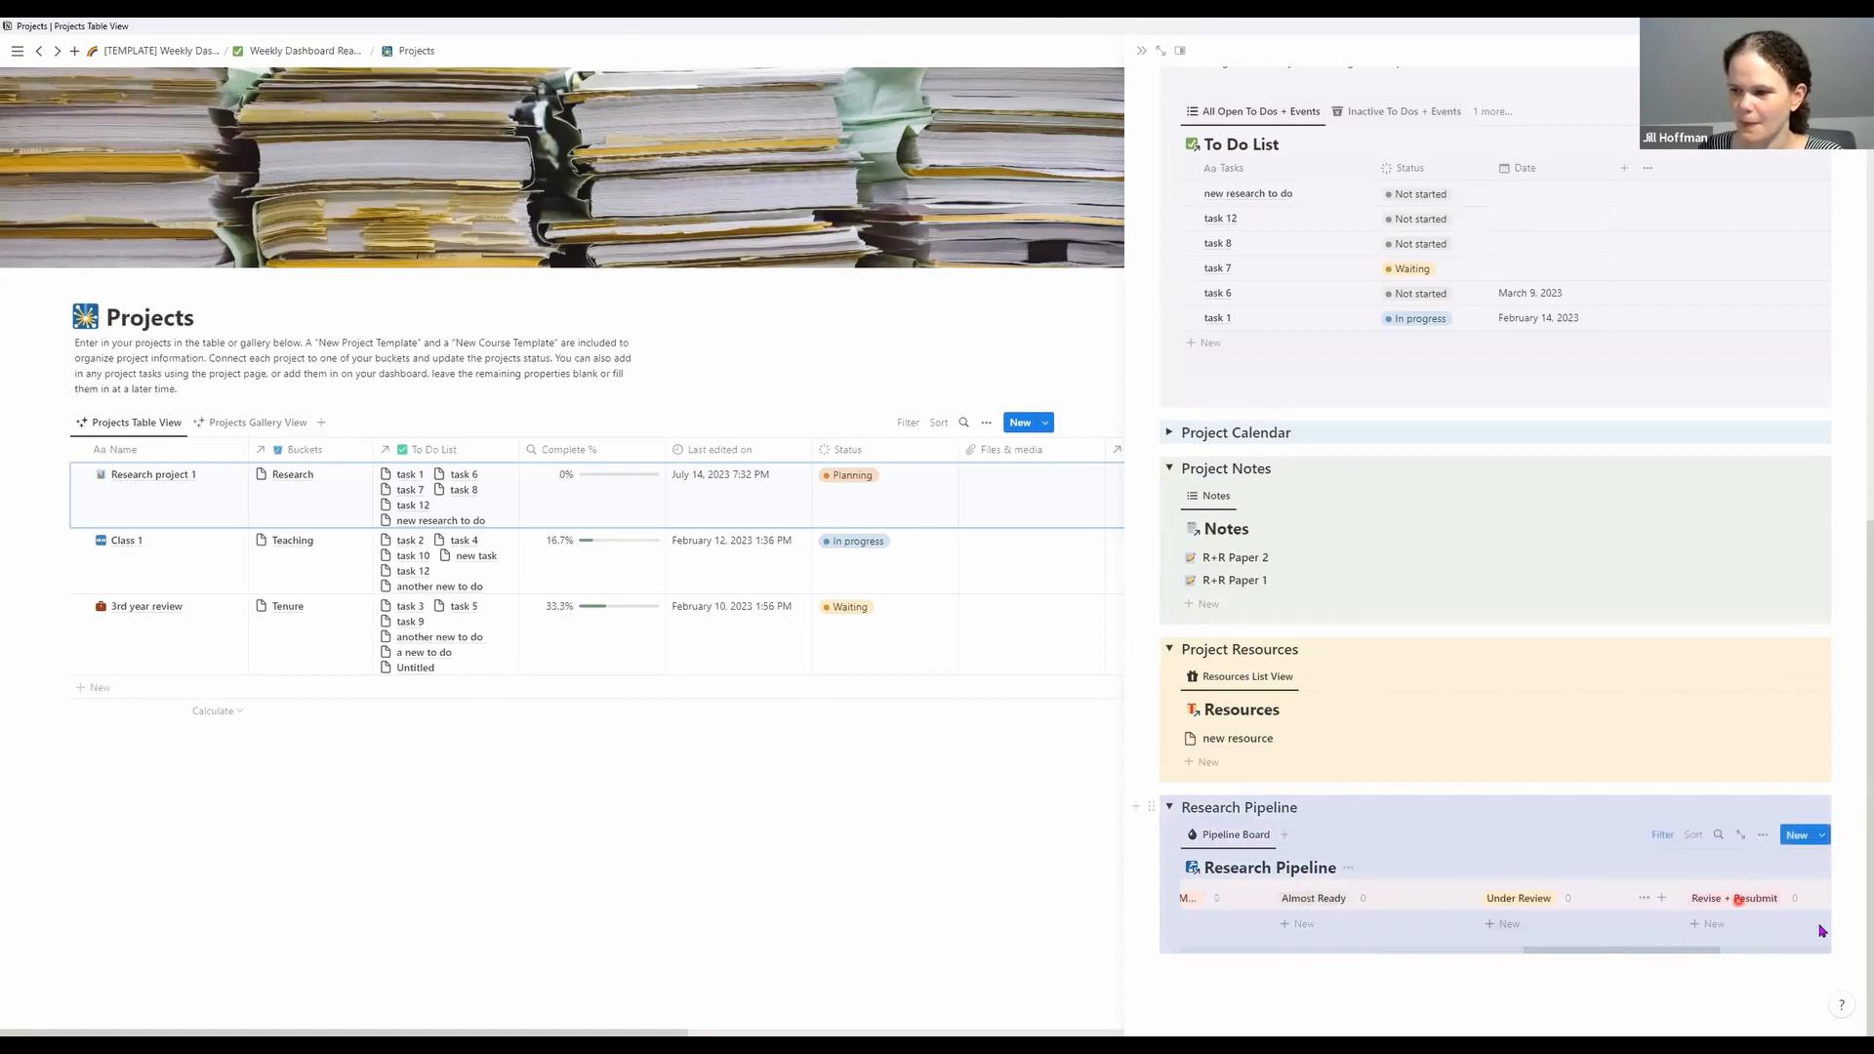
pyautogui.scroll(5, 1317, 741)
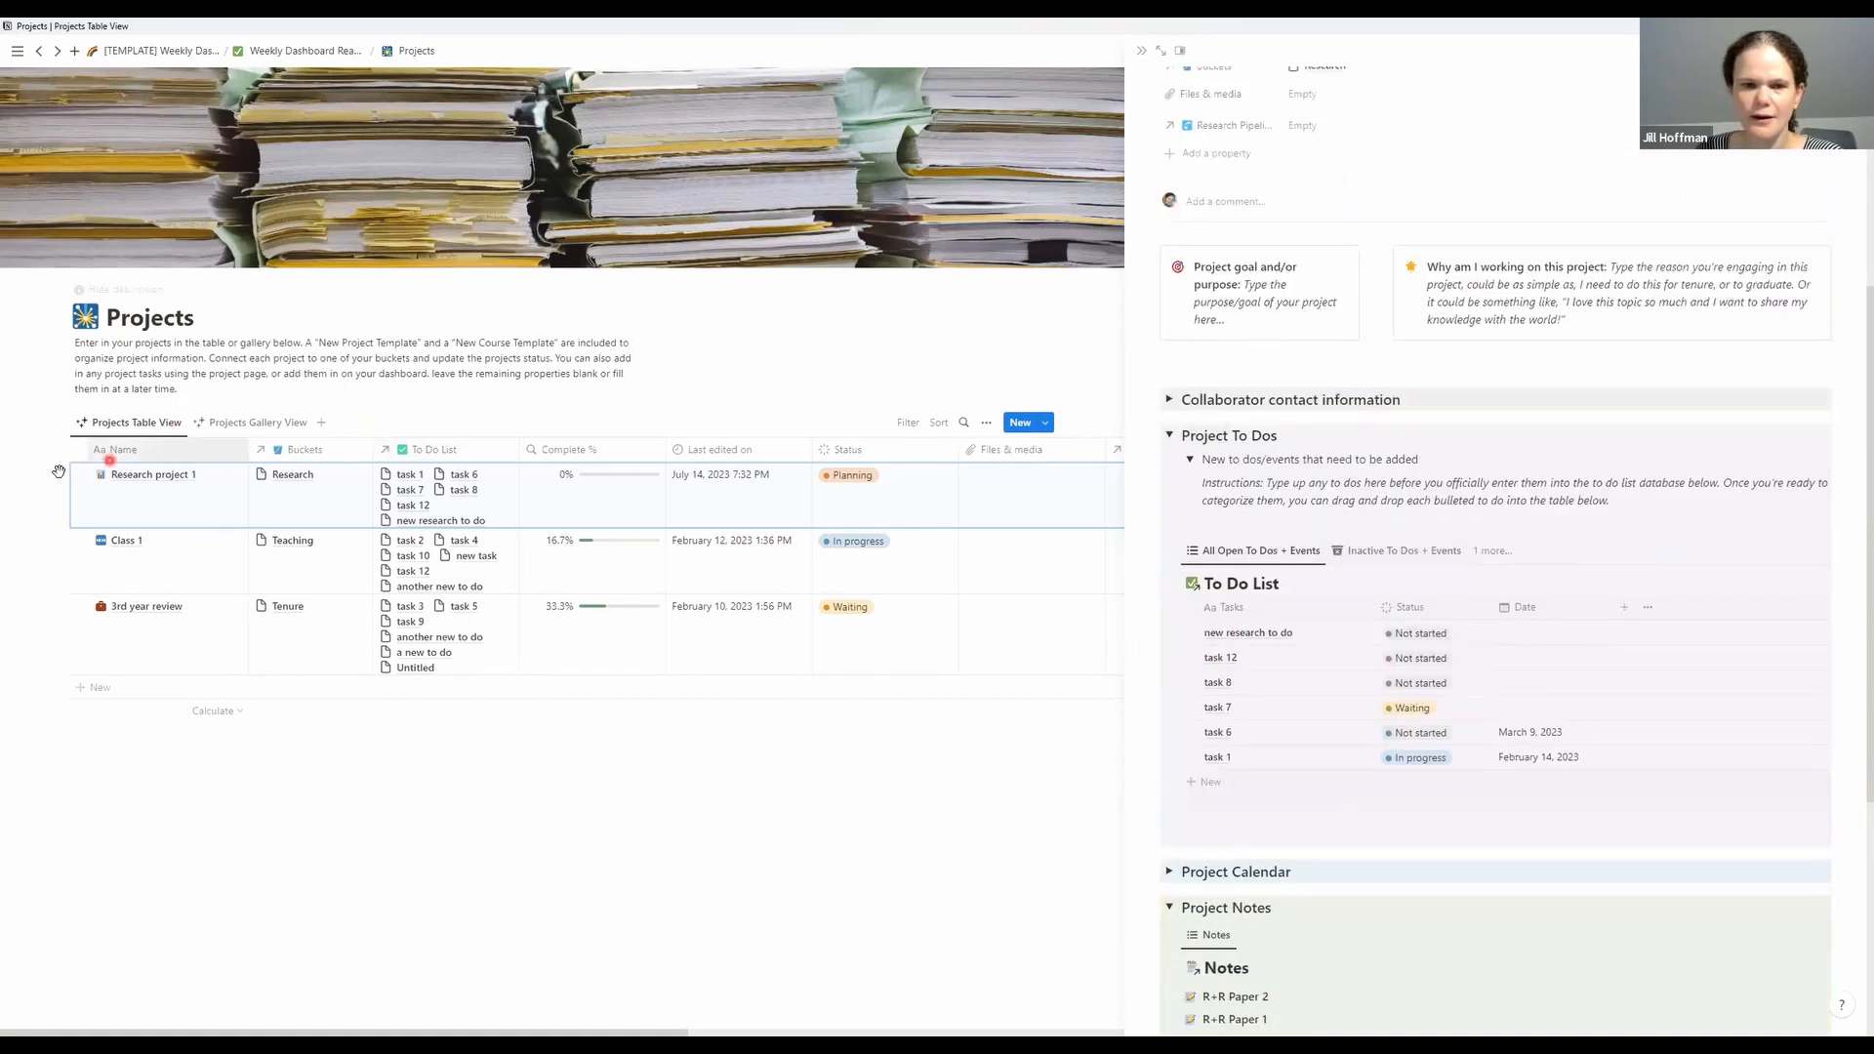
pyautogui.click(680, 373)
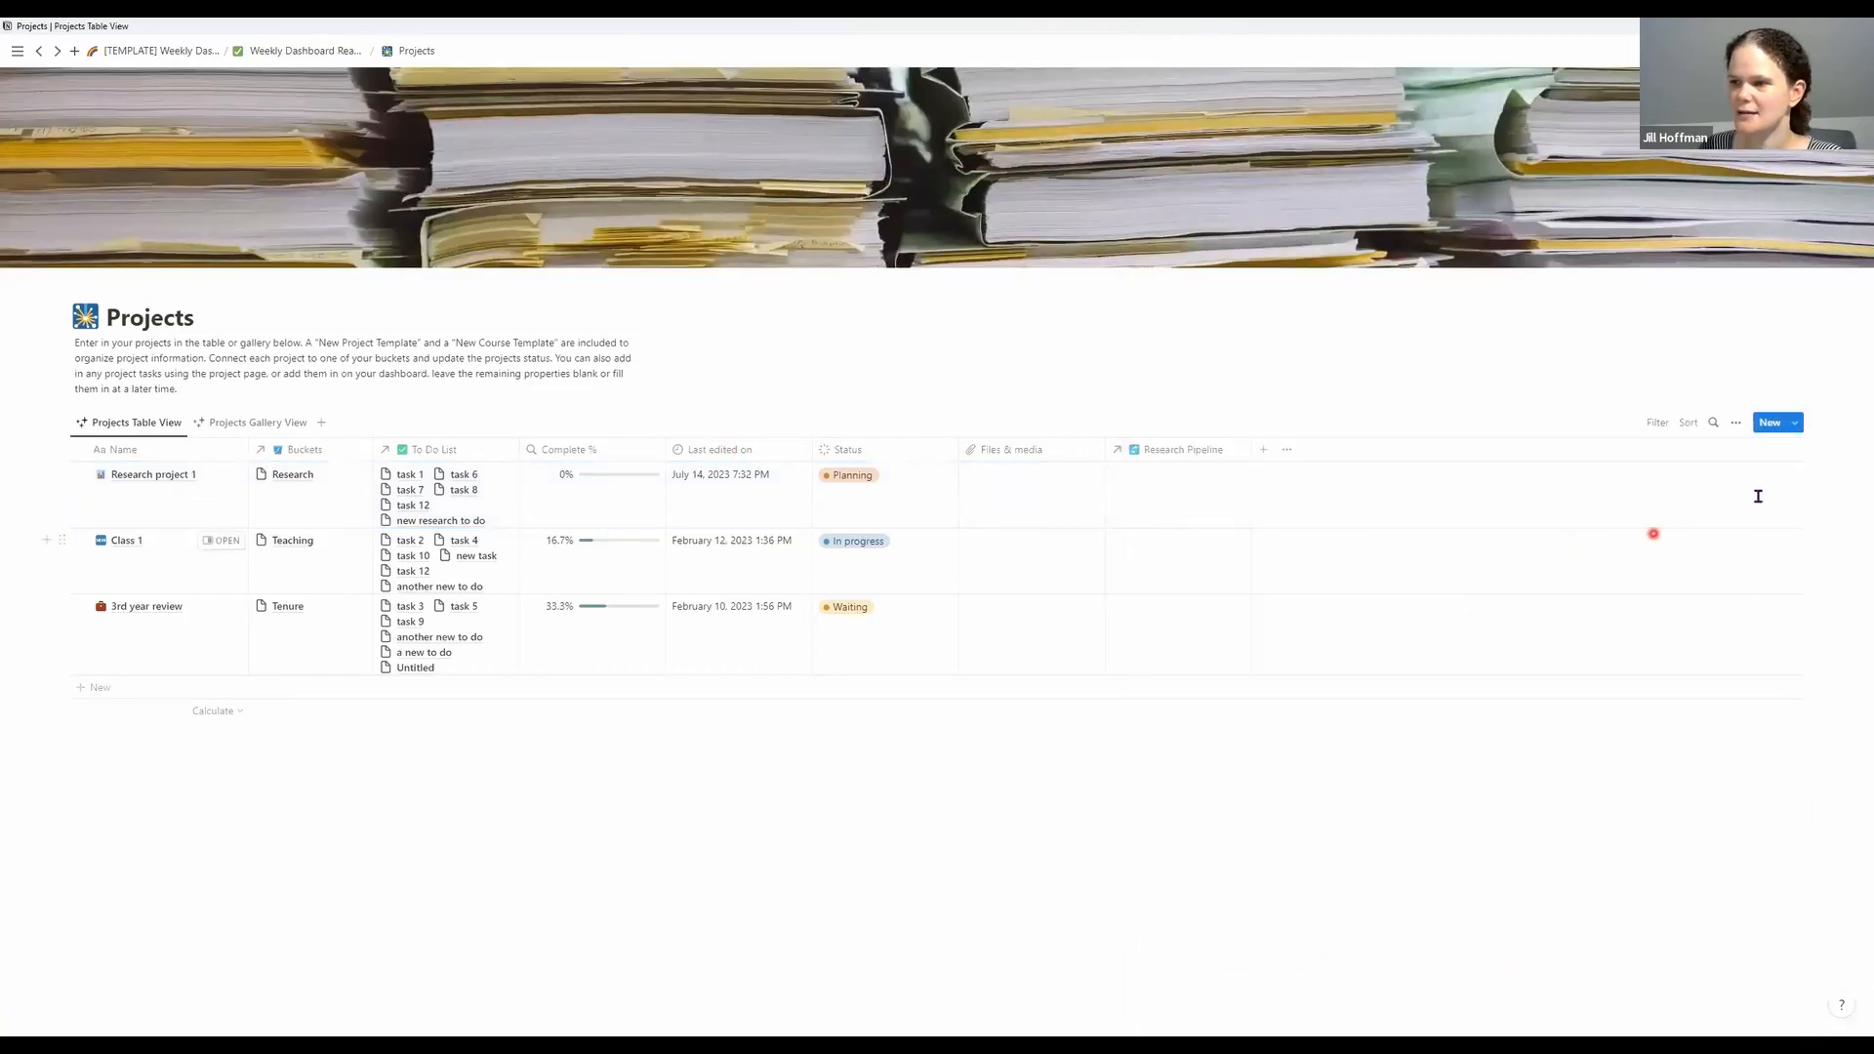
# Open the Class 1 project, review its basic course information block, and expand the Course roster section to examine its table
pyautogui.click(224, 542)
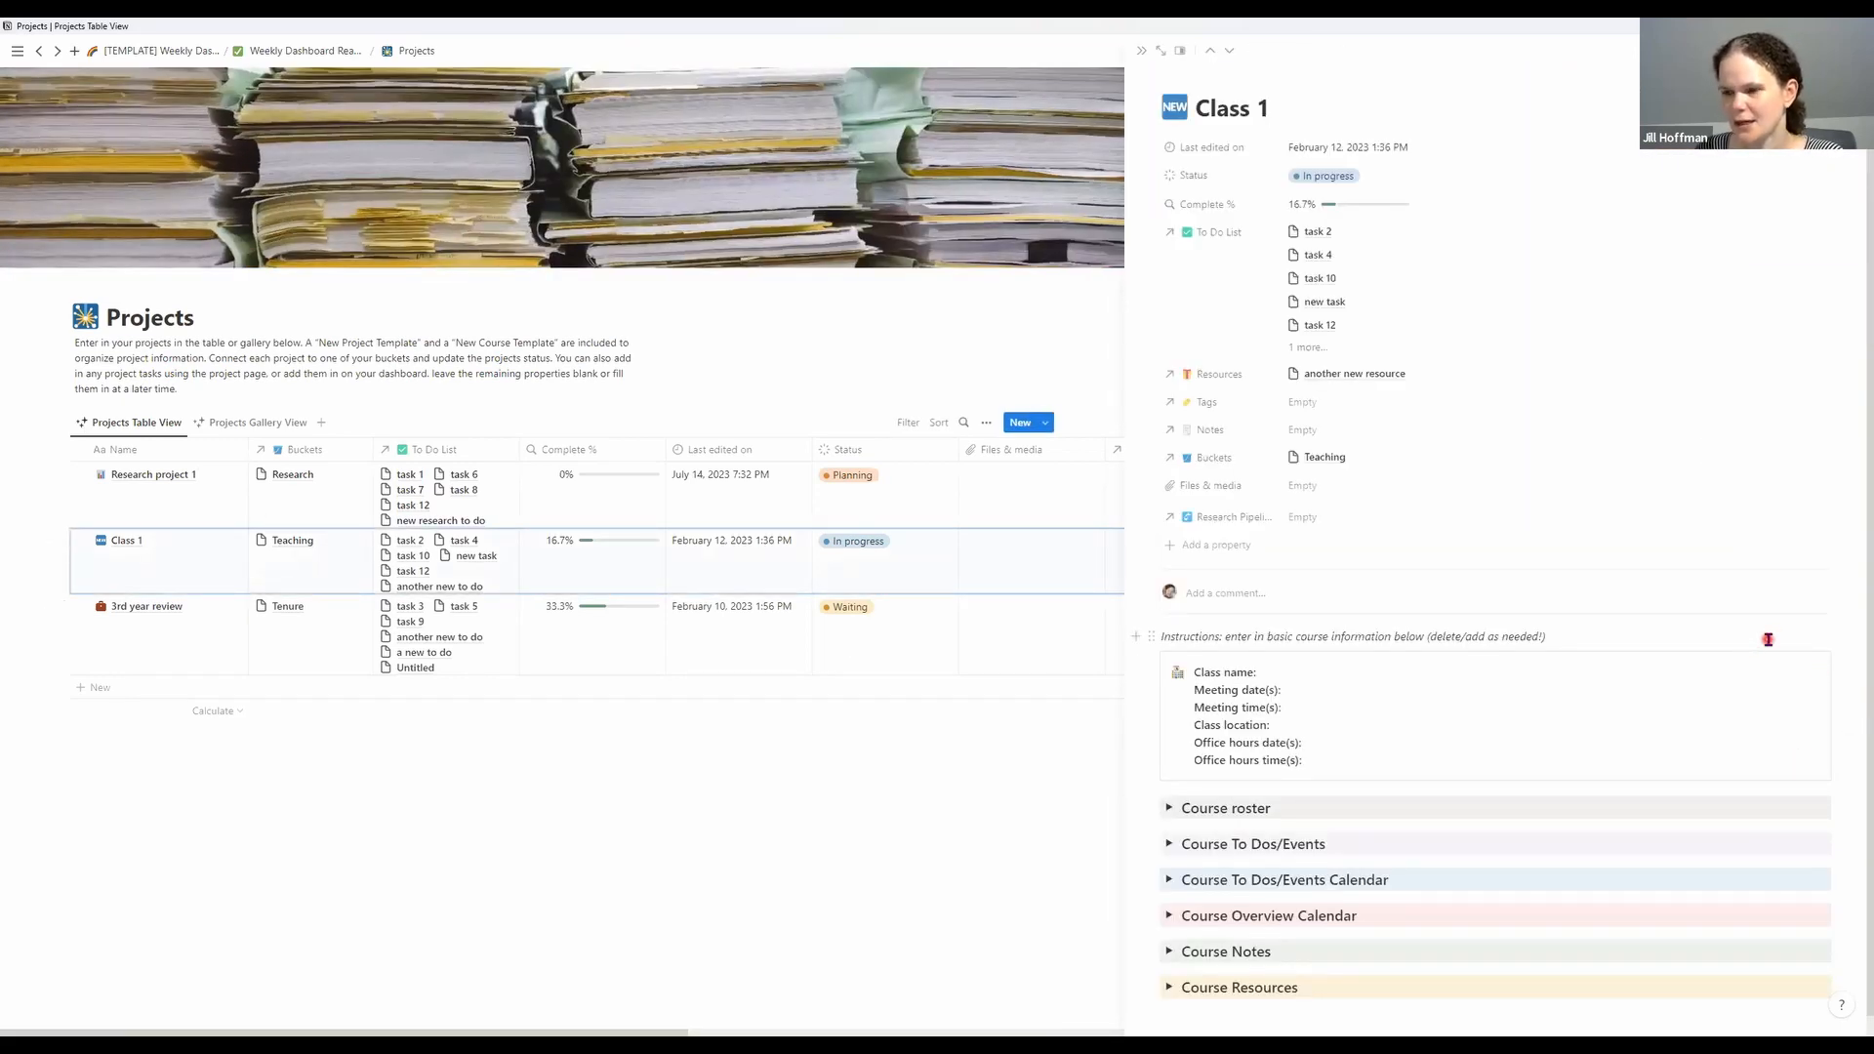
pyautogui.scroll(-1, 1689, 597)
pyautogui.scroll(-1, 1562, 741)
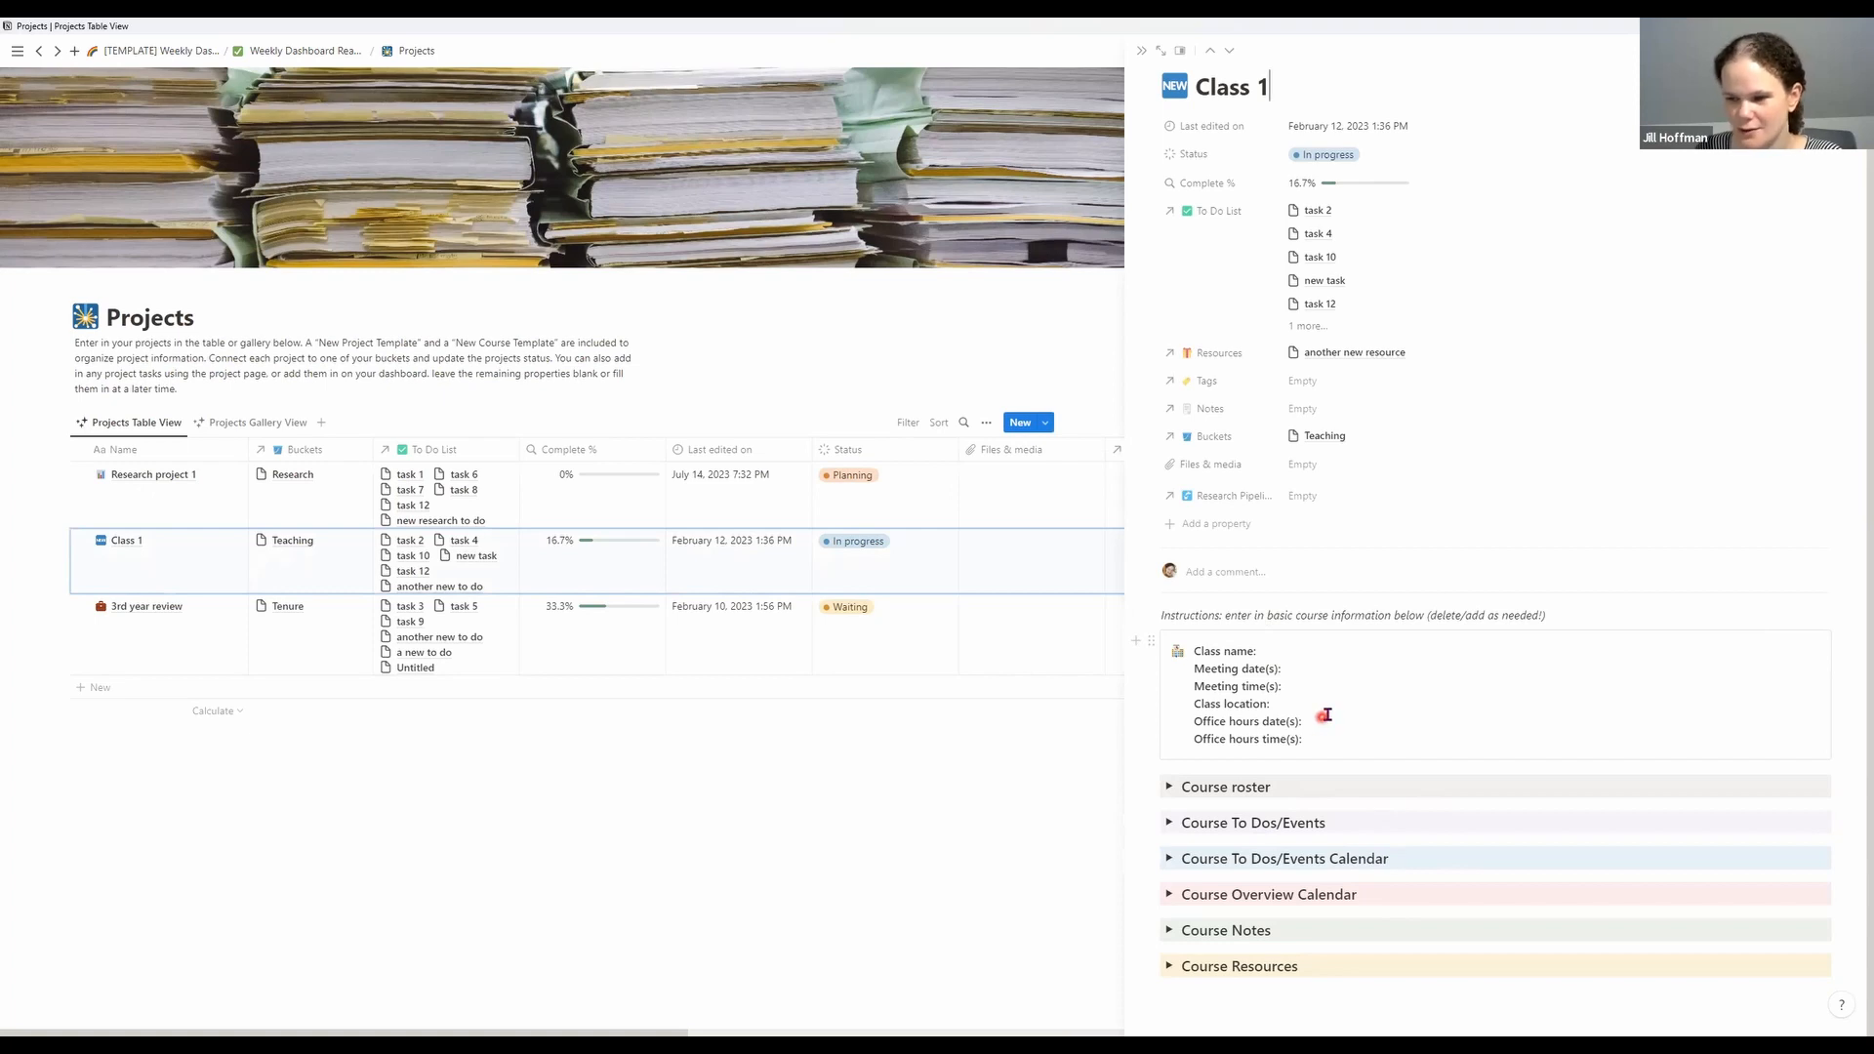
pyautogui.click(1168, 787)
pyautogui.scroll(-2, 1352, 732)
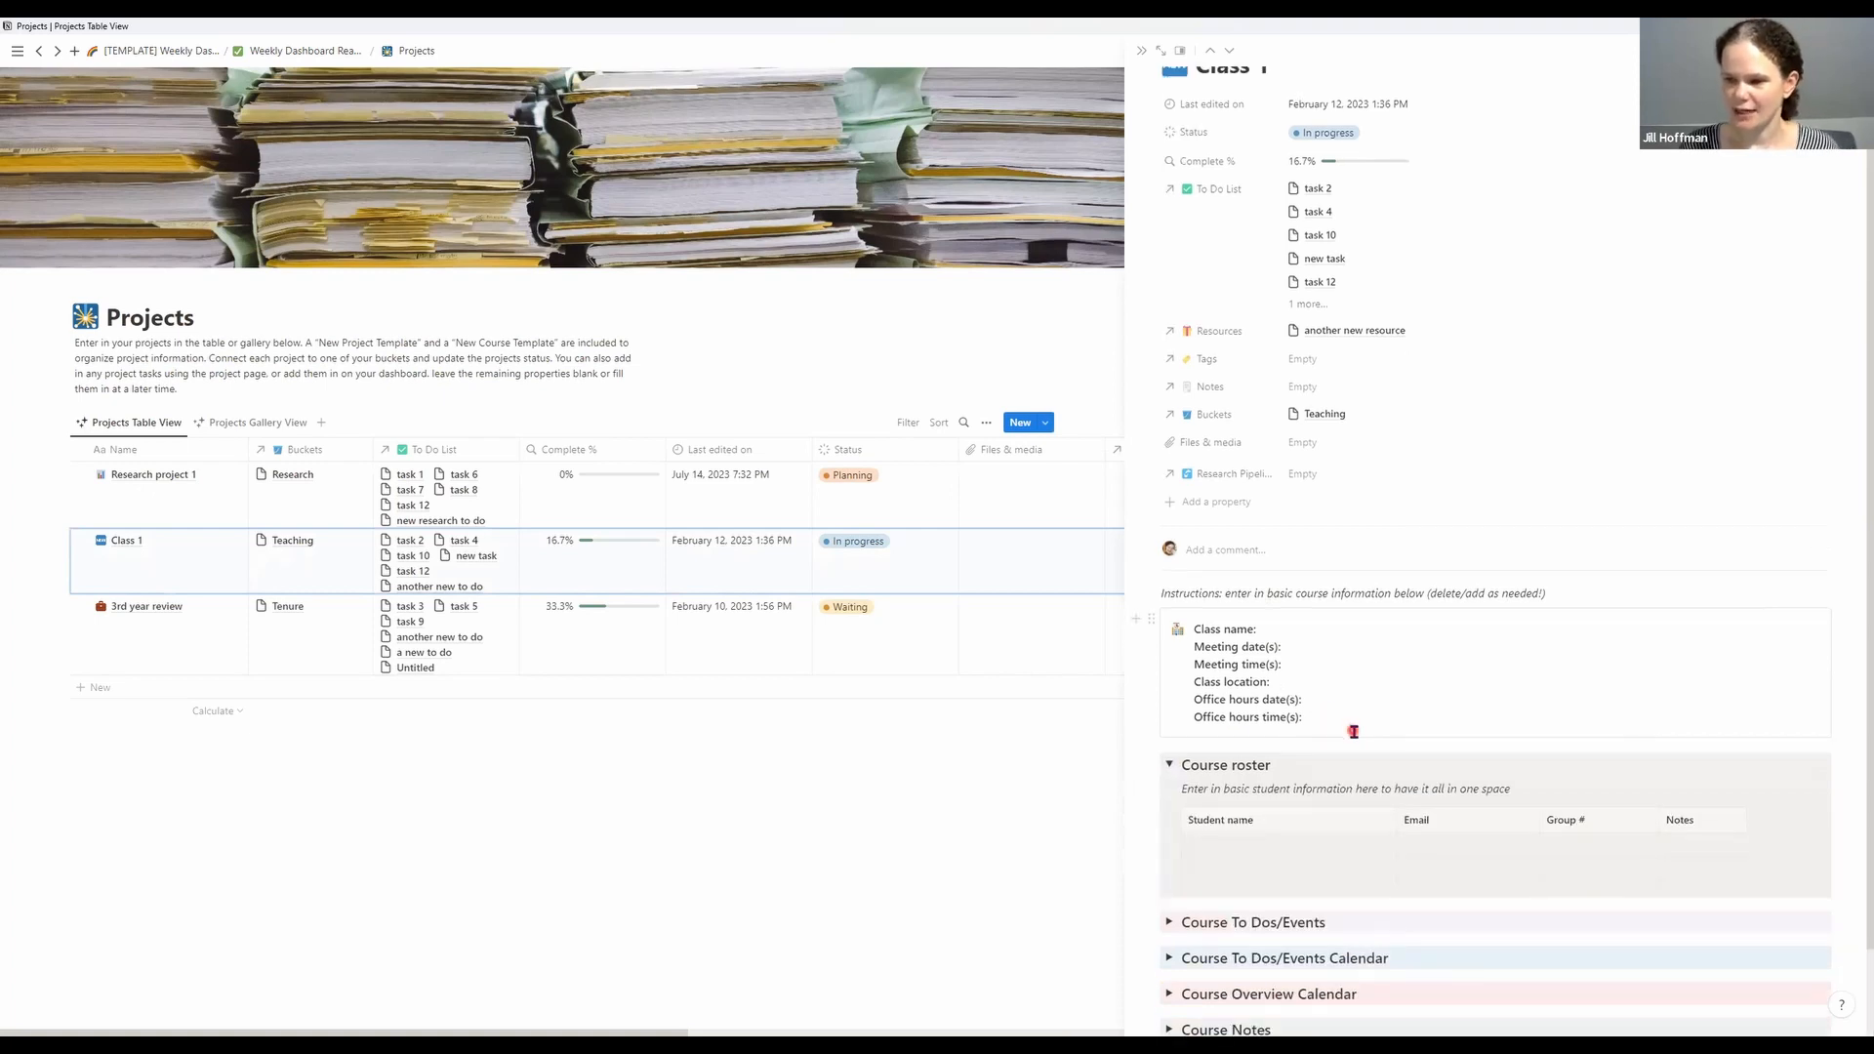
pyautogui.click(1425, 761)
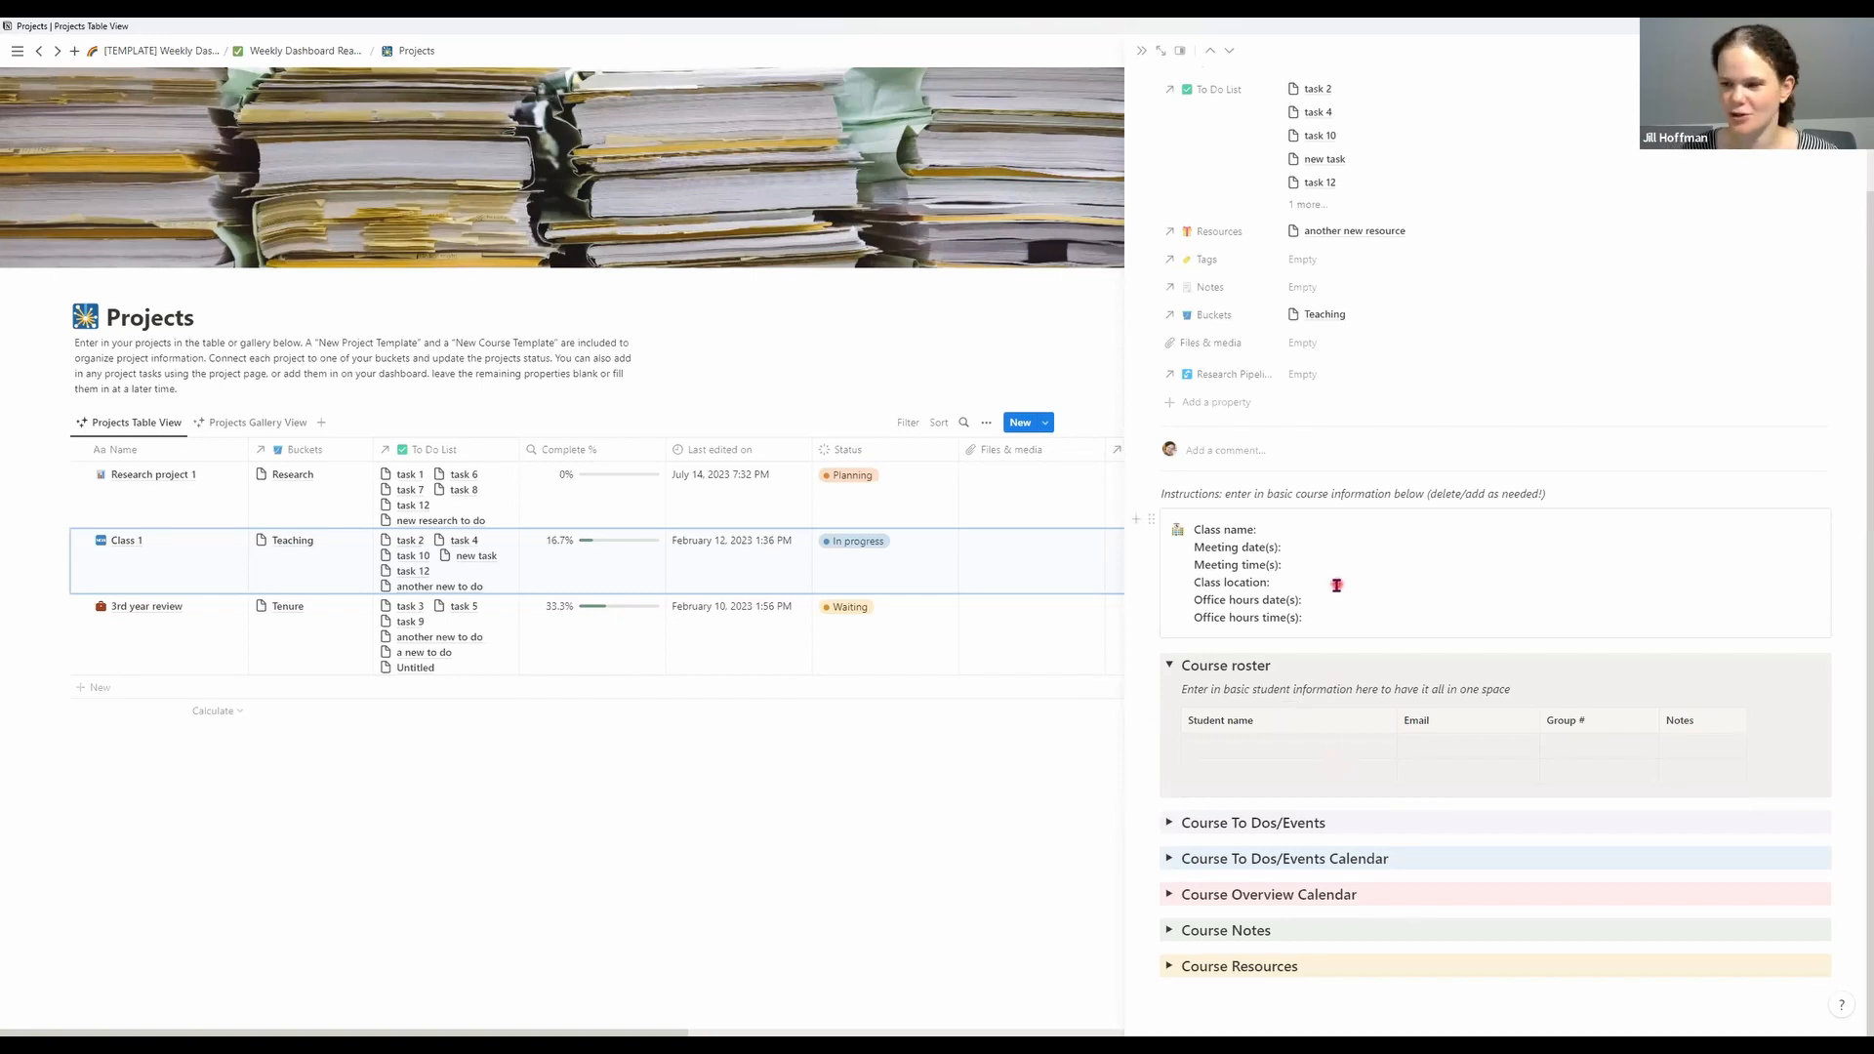
pyautogui.scroll(2, 1361, 588)
pyautogui.scroll(-2, 1364, 585)
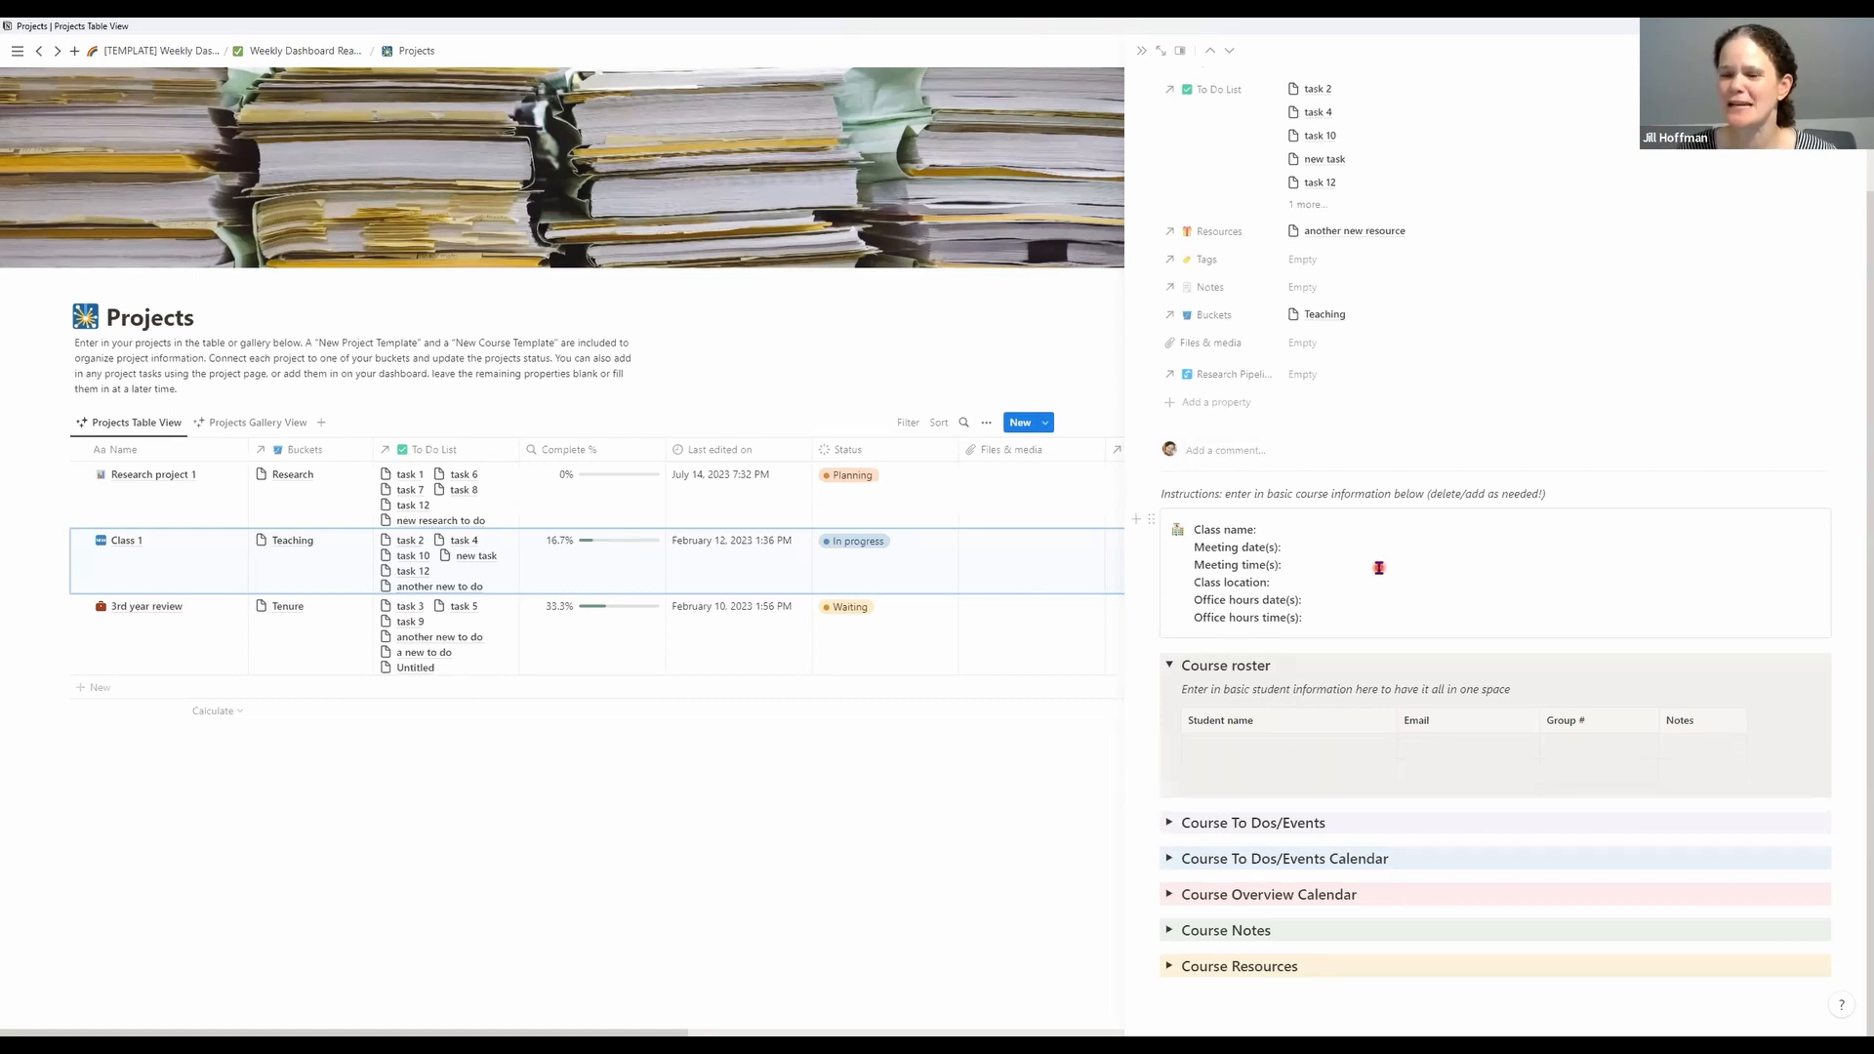
# Collapse the Course roster, review the active and inactive items in Course To Dos/Events, and examine and collapse the Course To Dos/Events Calendar
pyautogui.click(1169, 665)
pyautogui.click(1169, 814)
pyautogui.scroll(-4, 1218, 742)
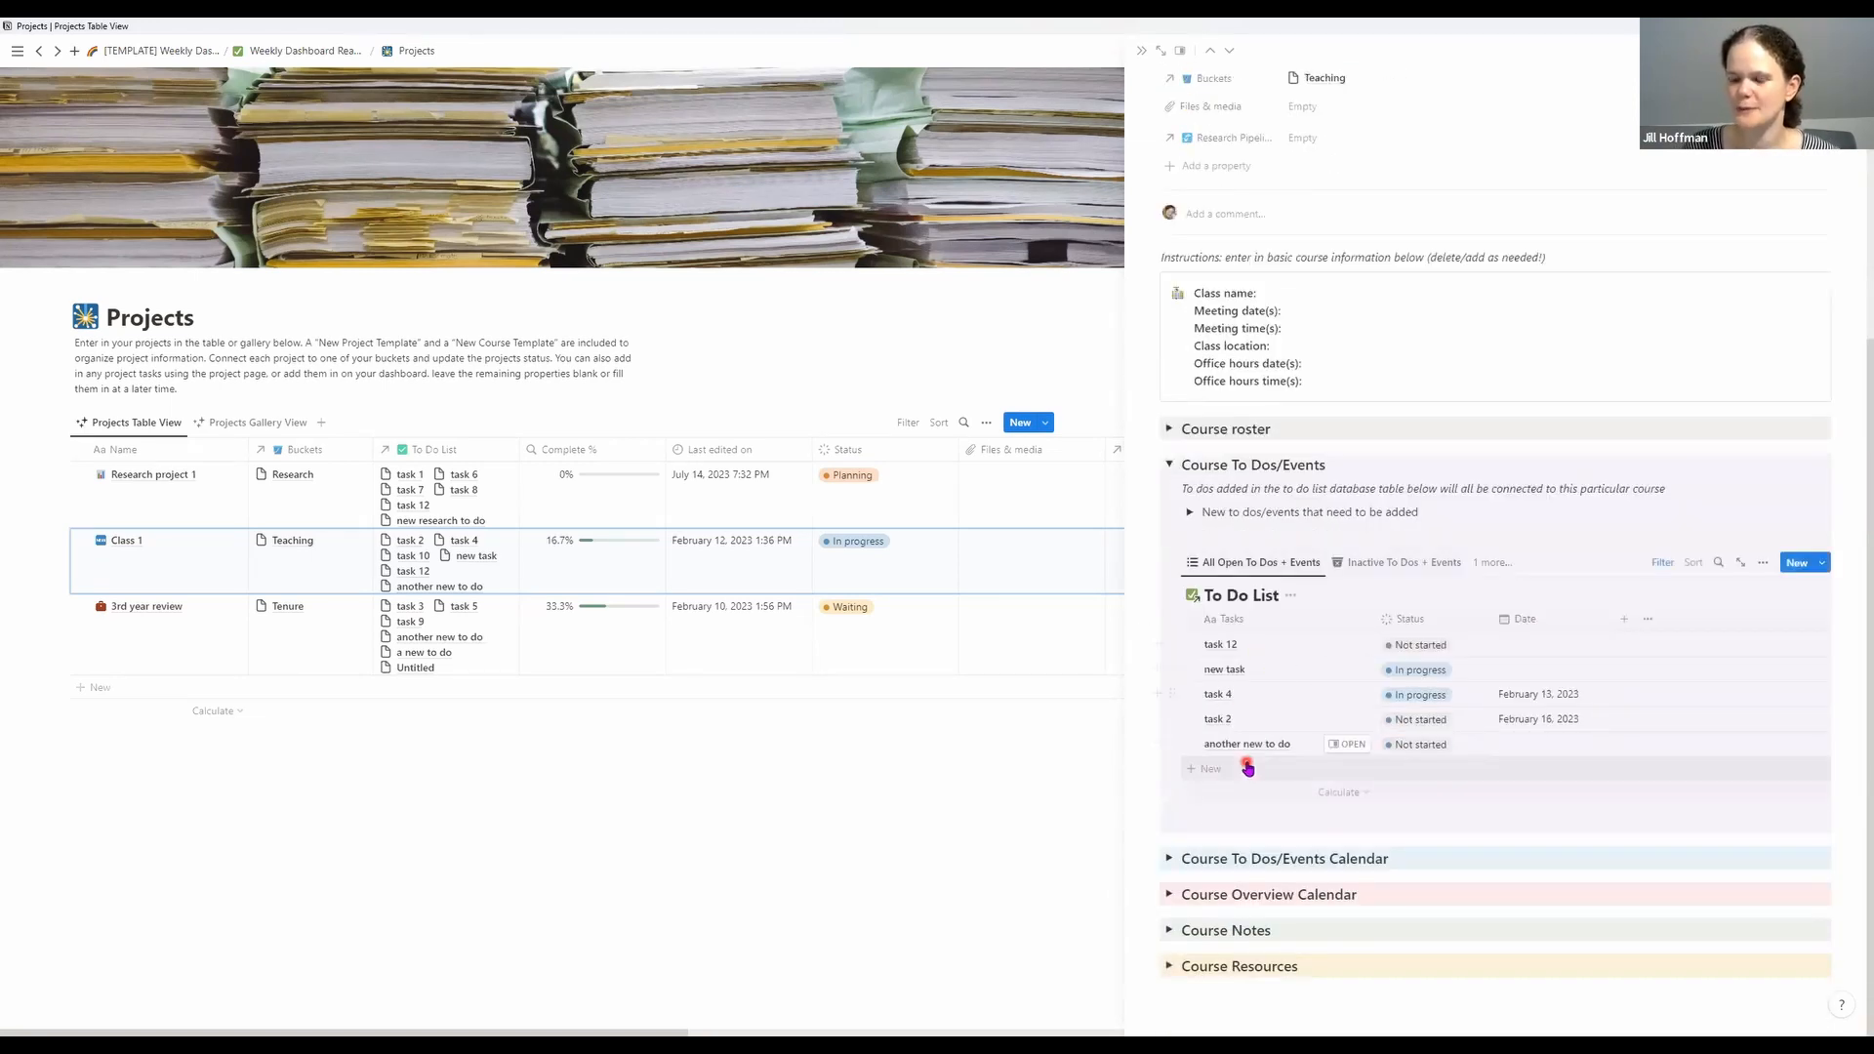
pyautogui.click(1404, 563)
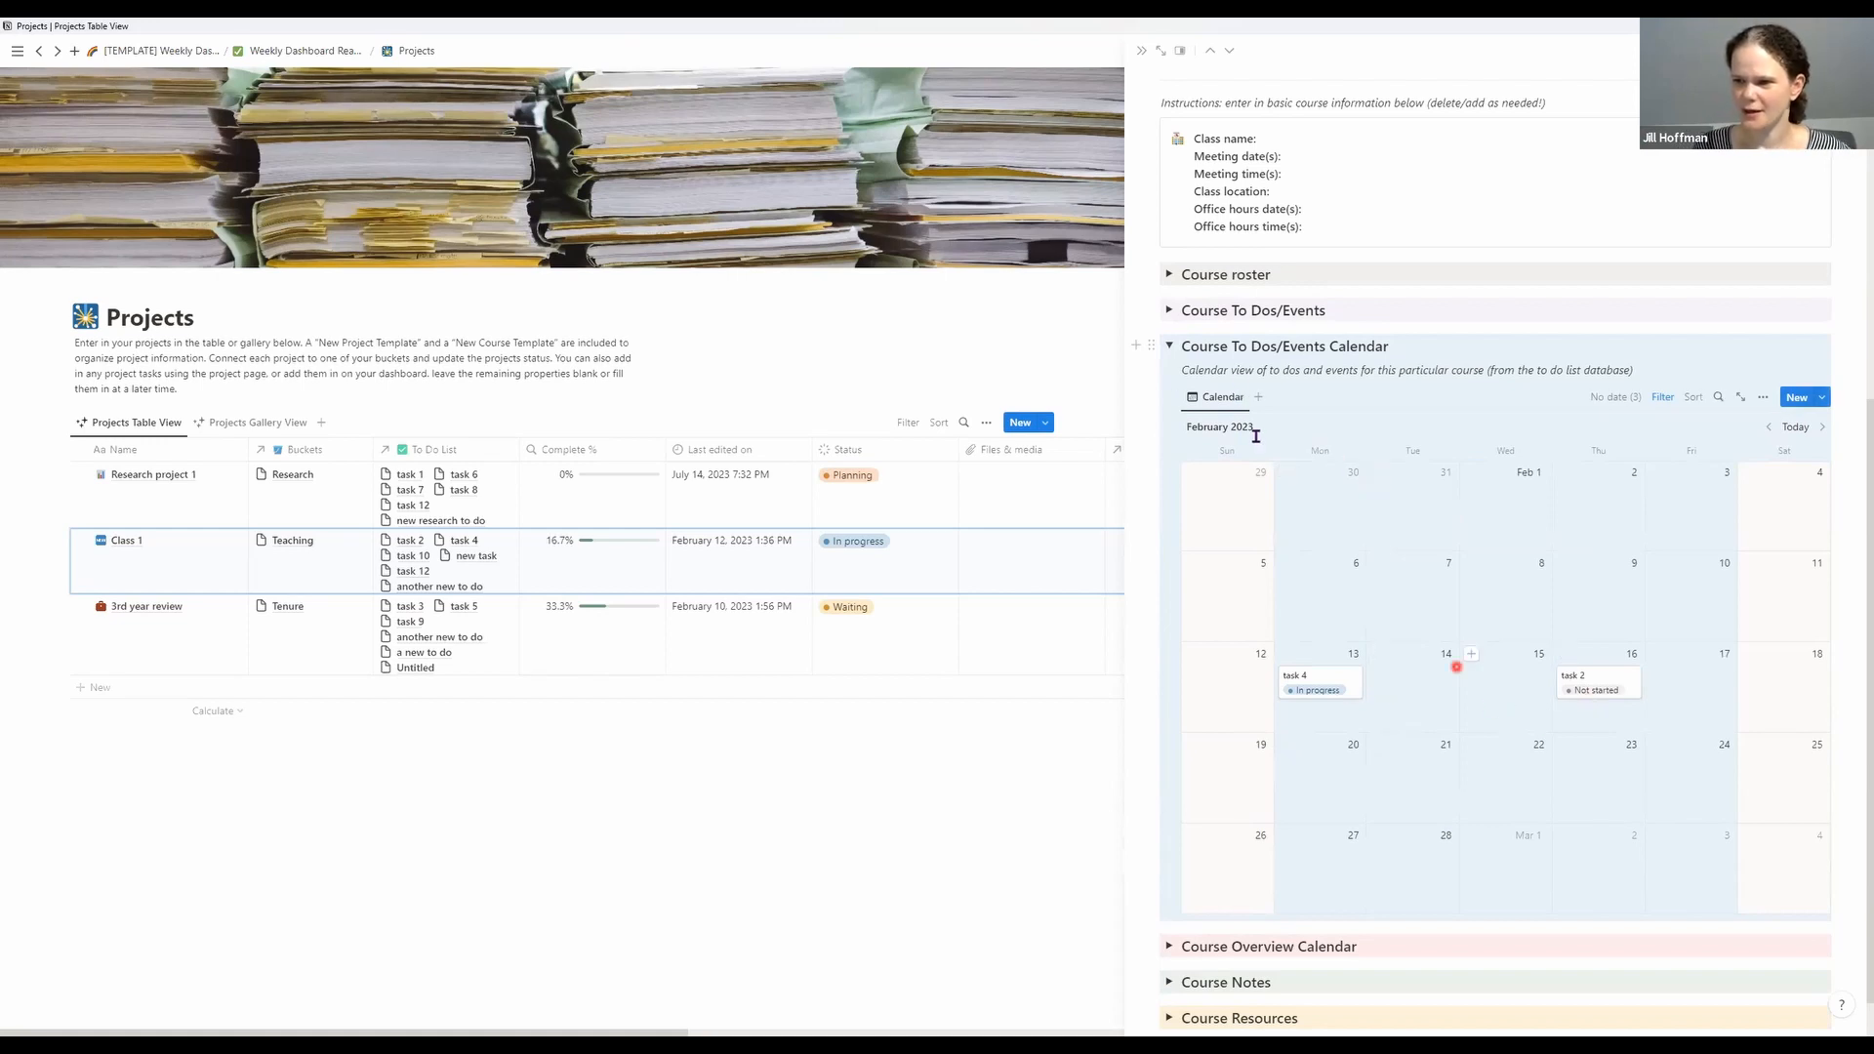
pyautogui.click(1168, 346)
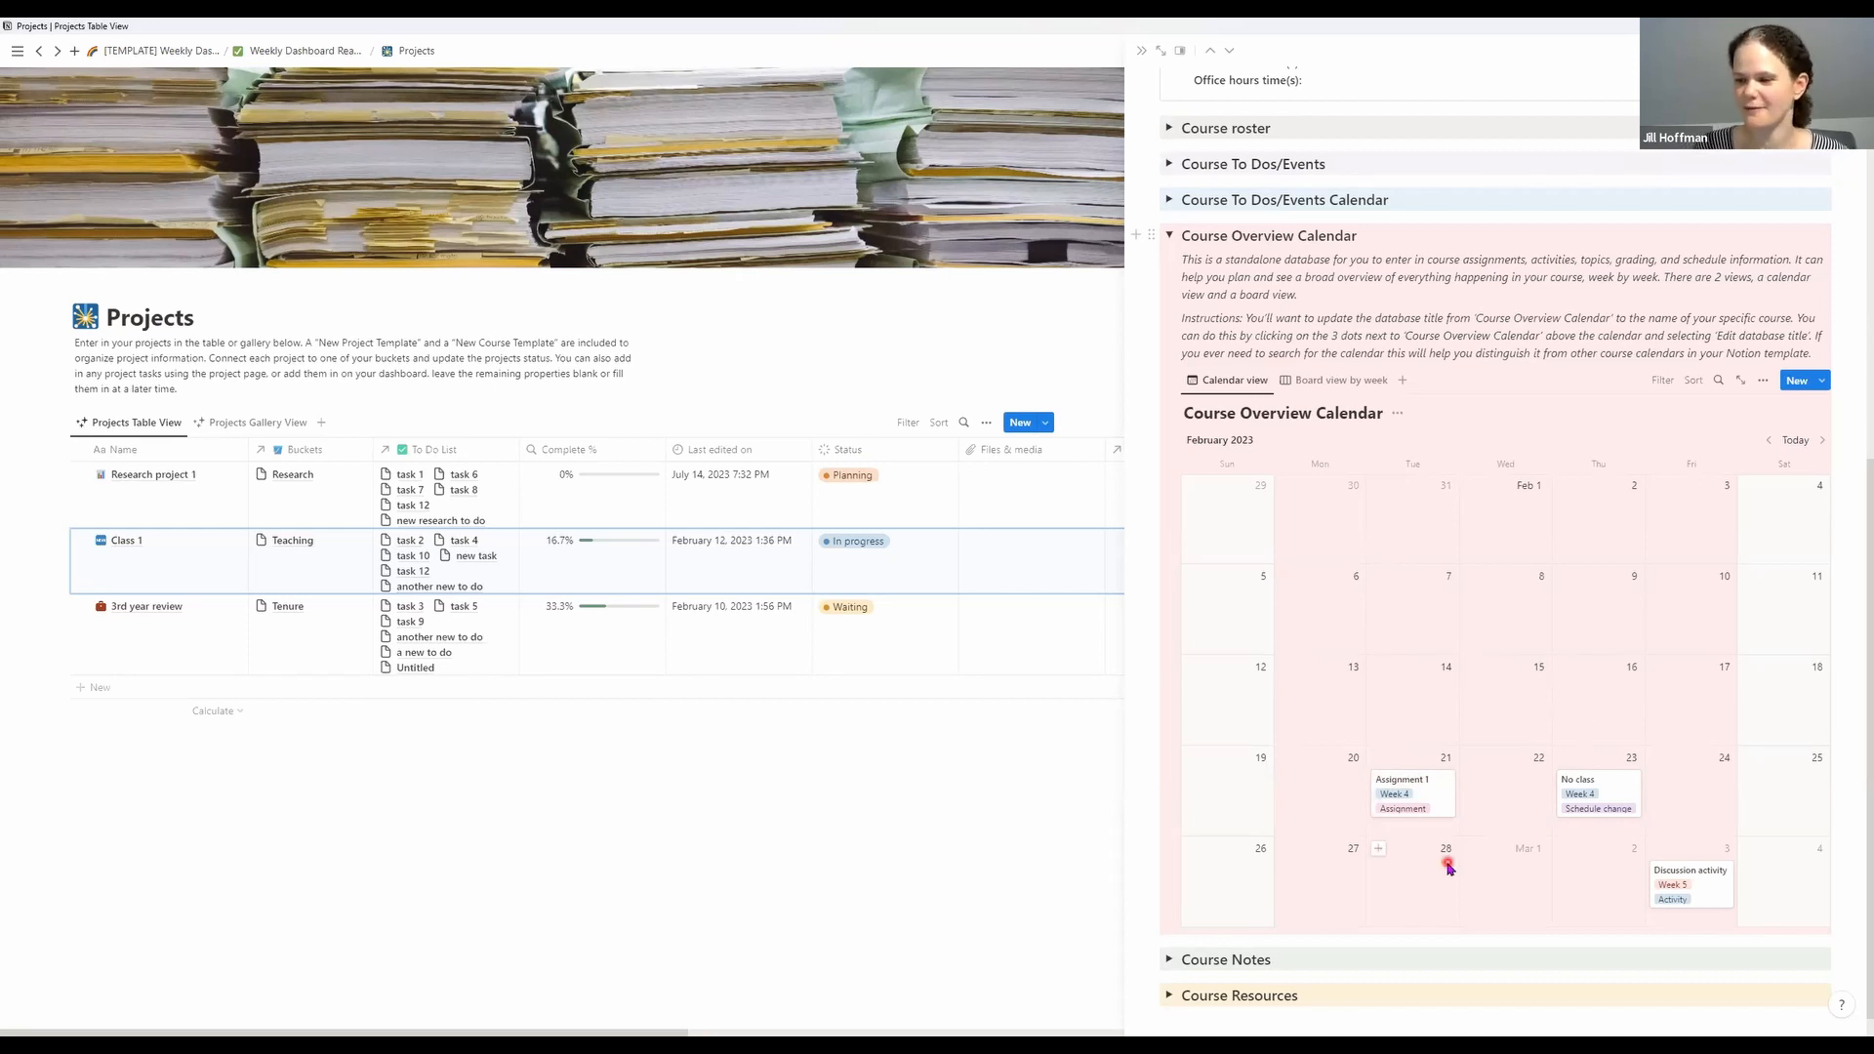
# Show the Course Overview Calendar as a board by week, look through its week columns, and collapse the section
pyautogui.click(1360, 381)
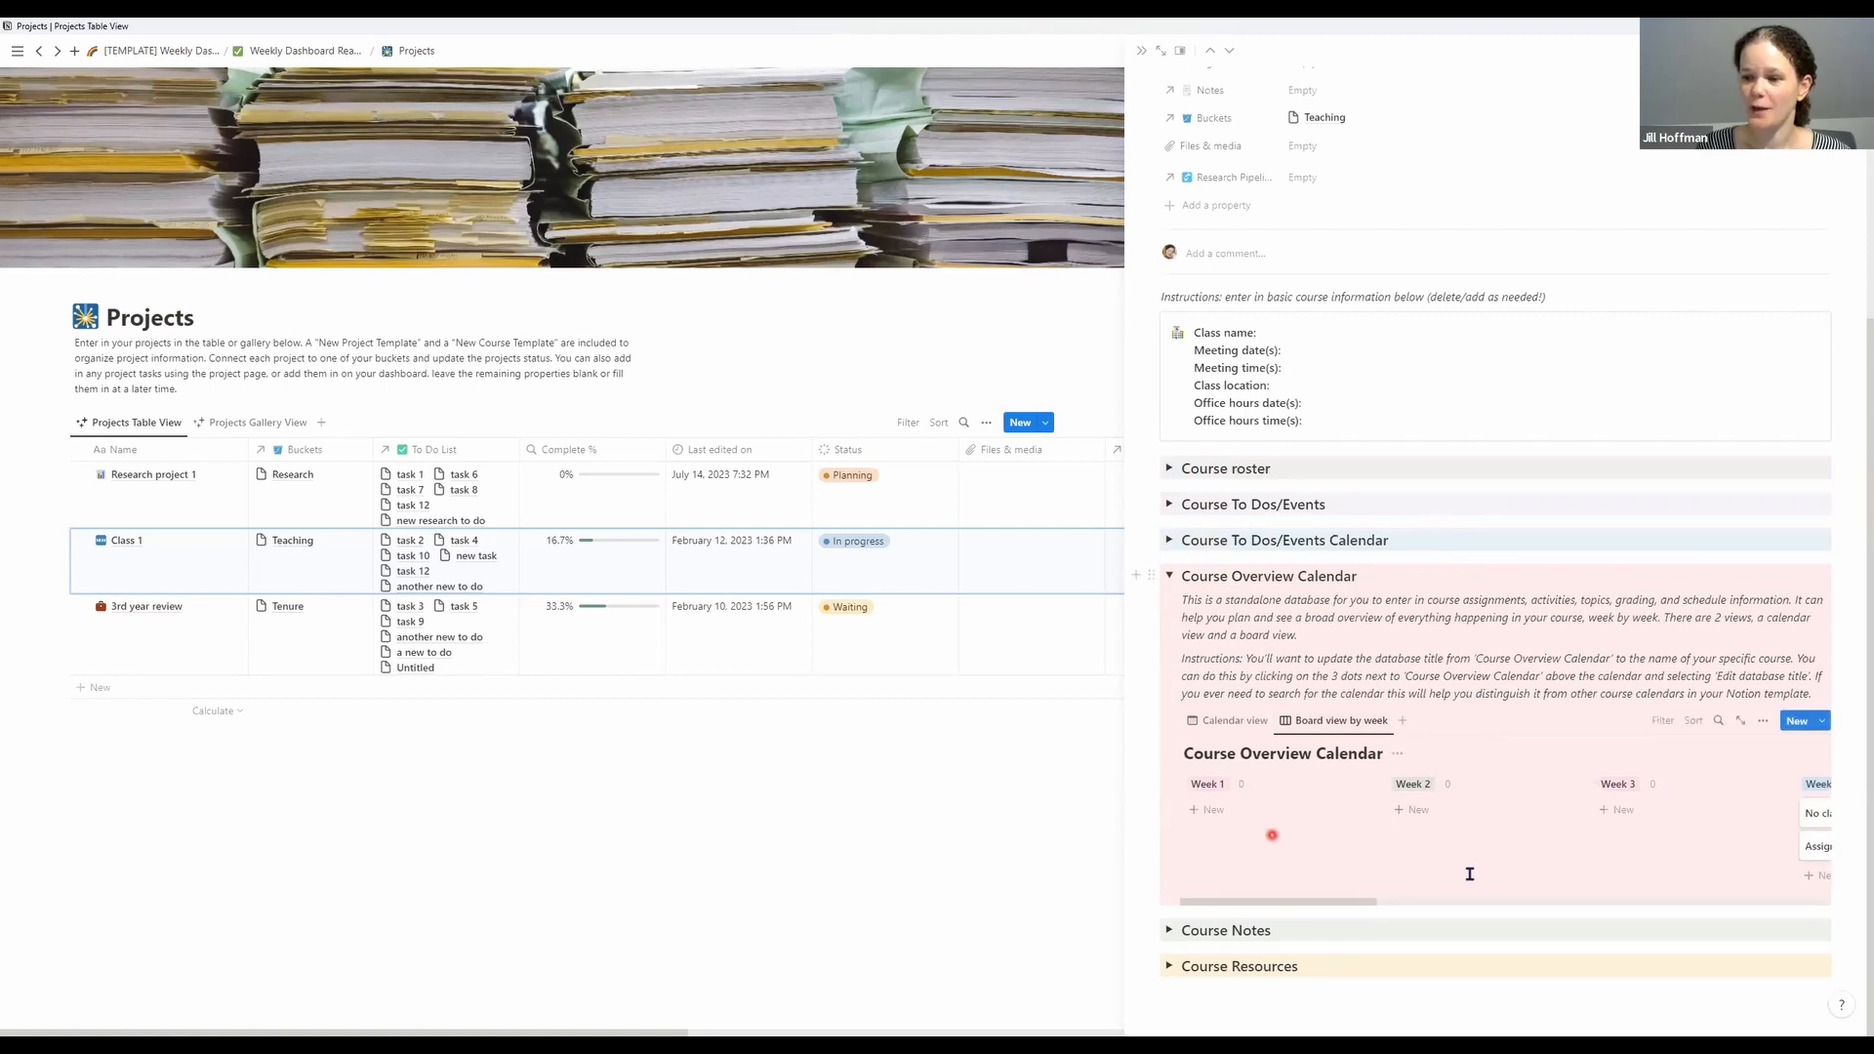
pyautogui.moveTo(1370, 907); pyautogui.dragTo(1499, 893)
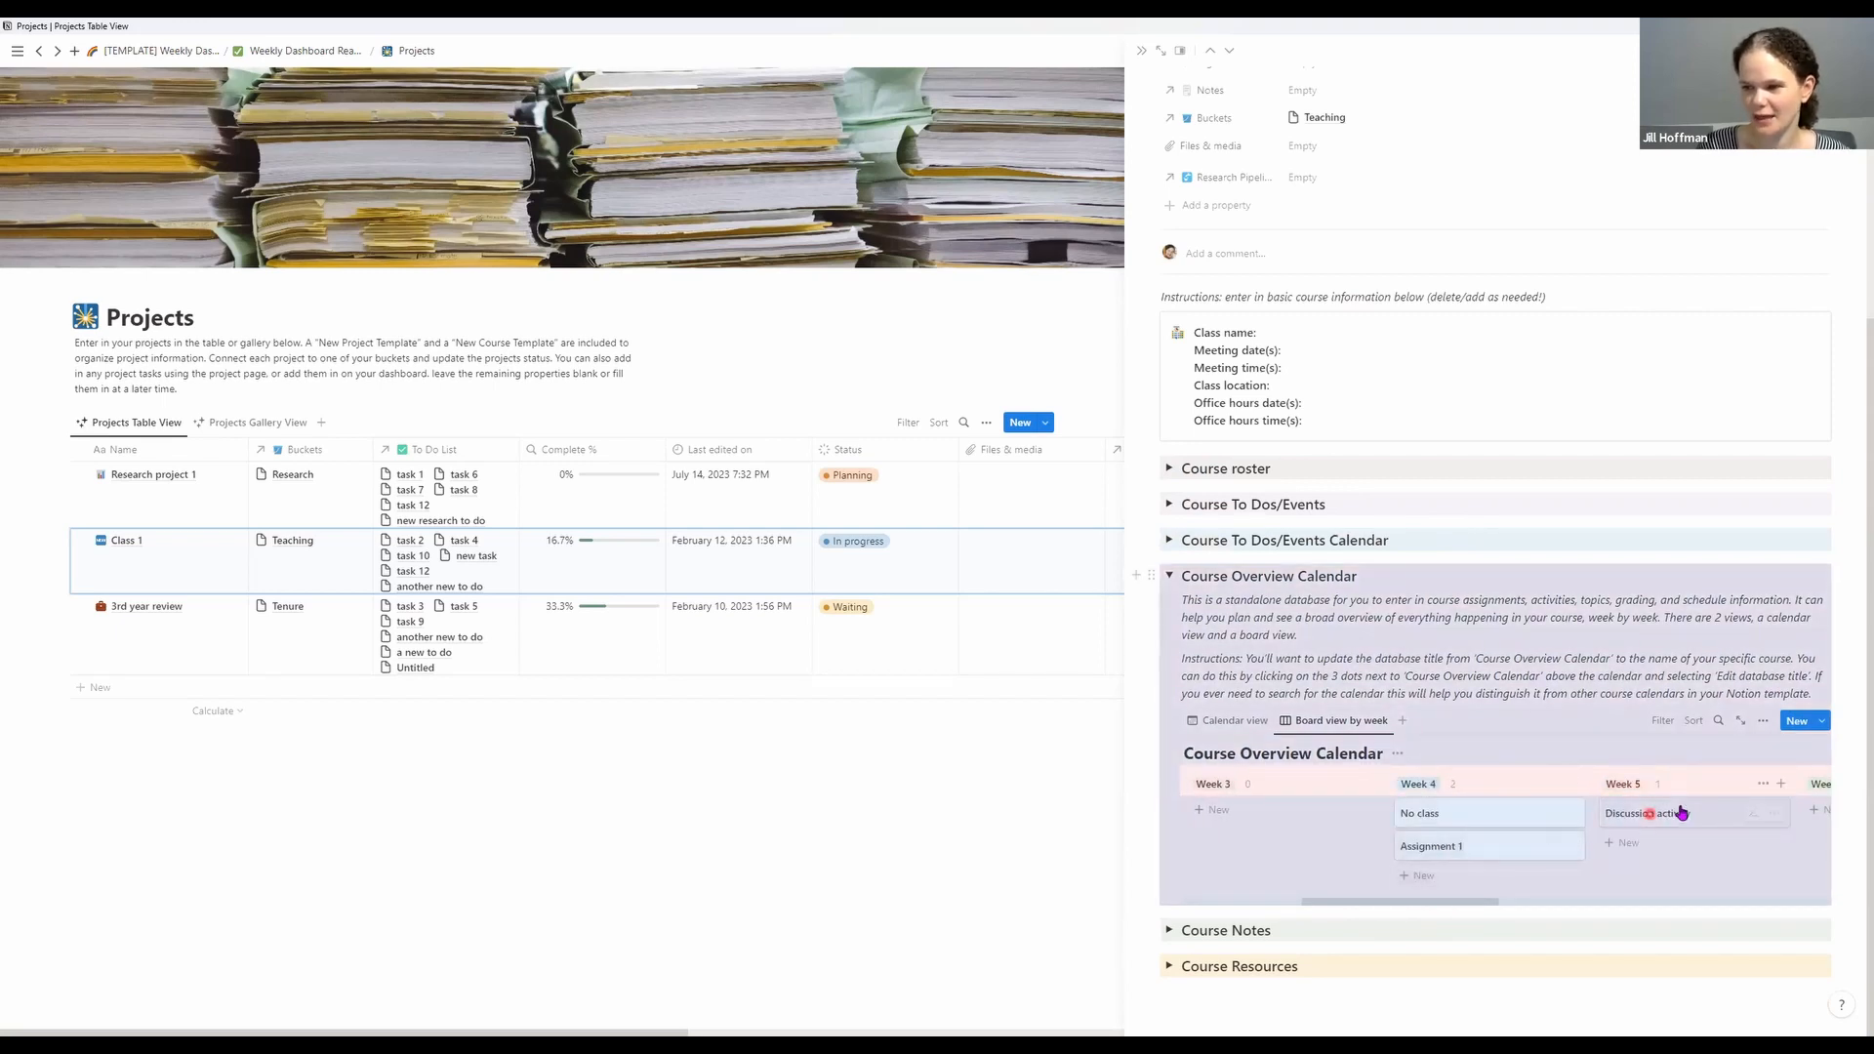
pyautogui.moveTo(1475, 903); pyautogui.dragTo(1832, 882)
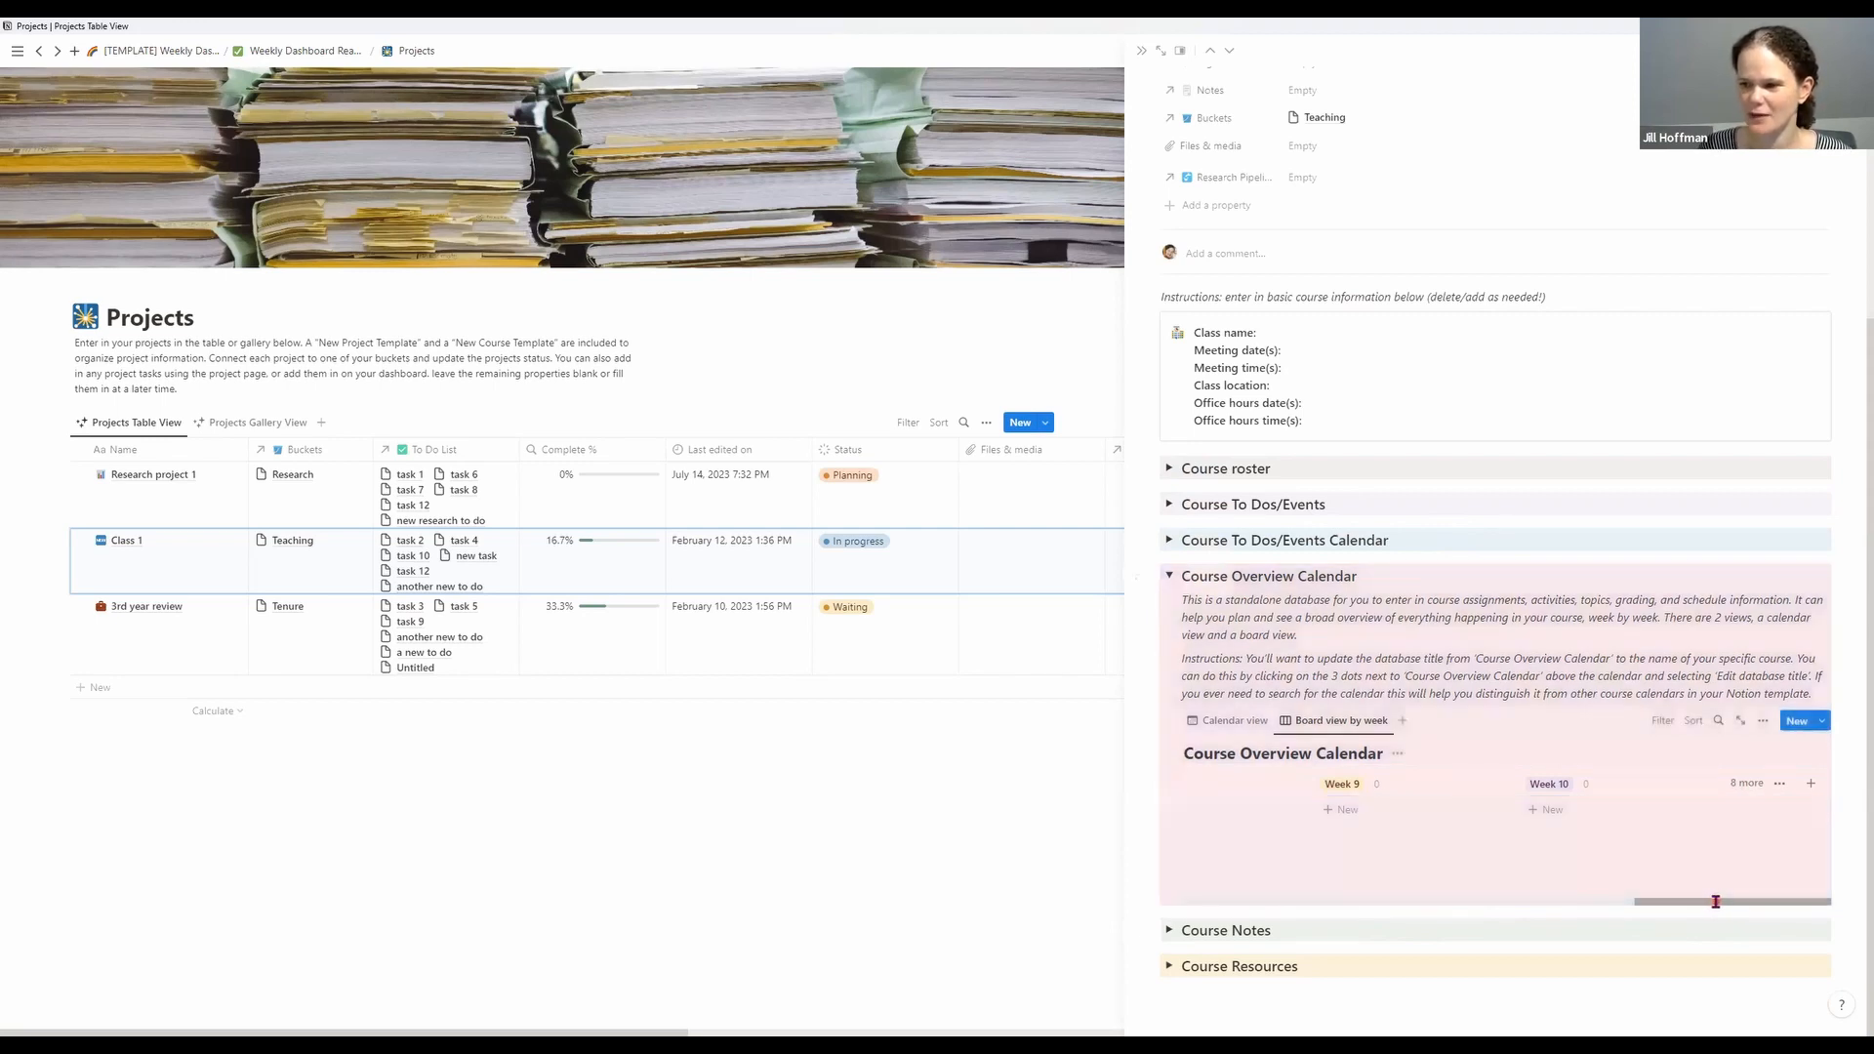
pyautogui.moveTo(1709, 898); pyautogui.dragTo(1515, 900)
pyautogui.click(1169, 576)
# Expand the Course Notes and Course Resources sections of Class 1 in turn, review their linked databases, and collapse them
pyautogui.click(1170, 930)
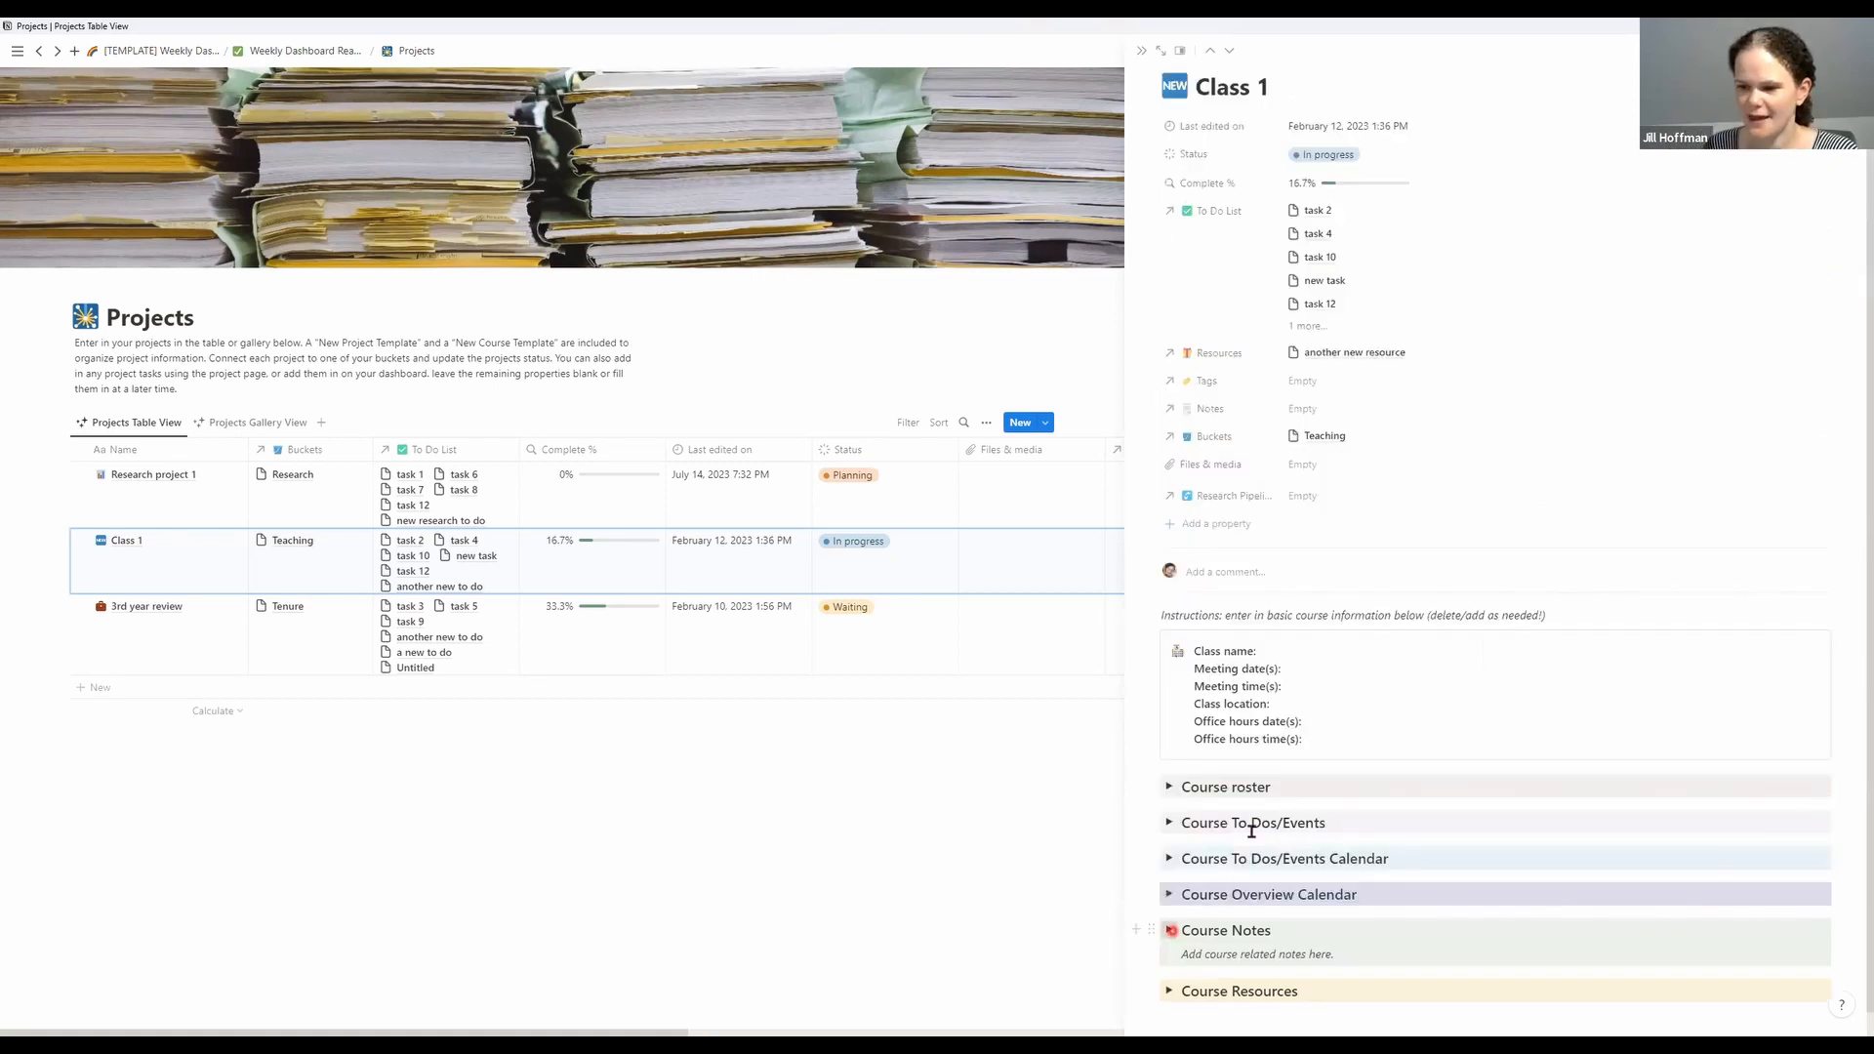
pyautogui.scroll(-2, 1247, 832)
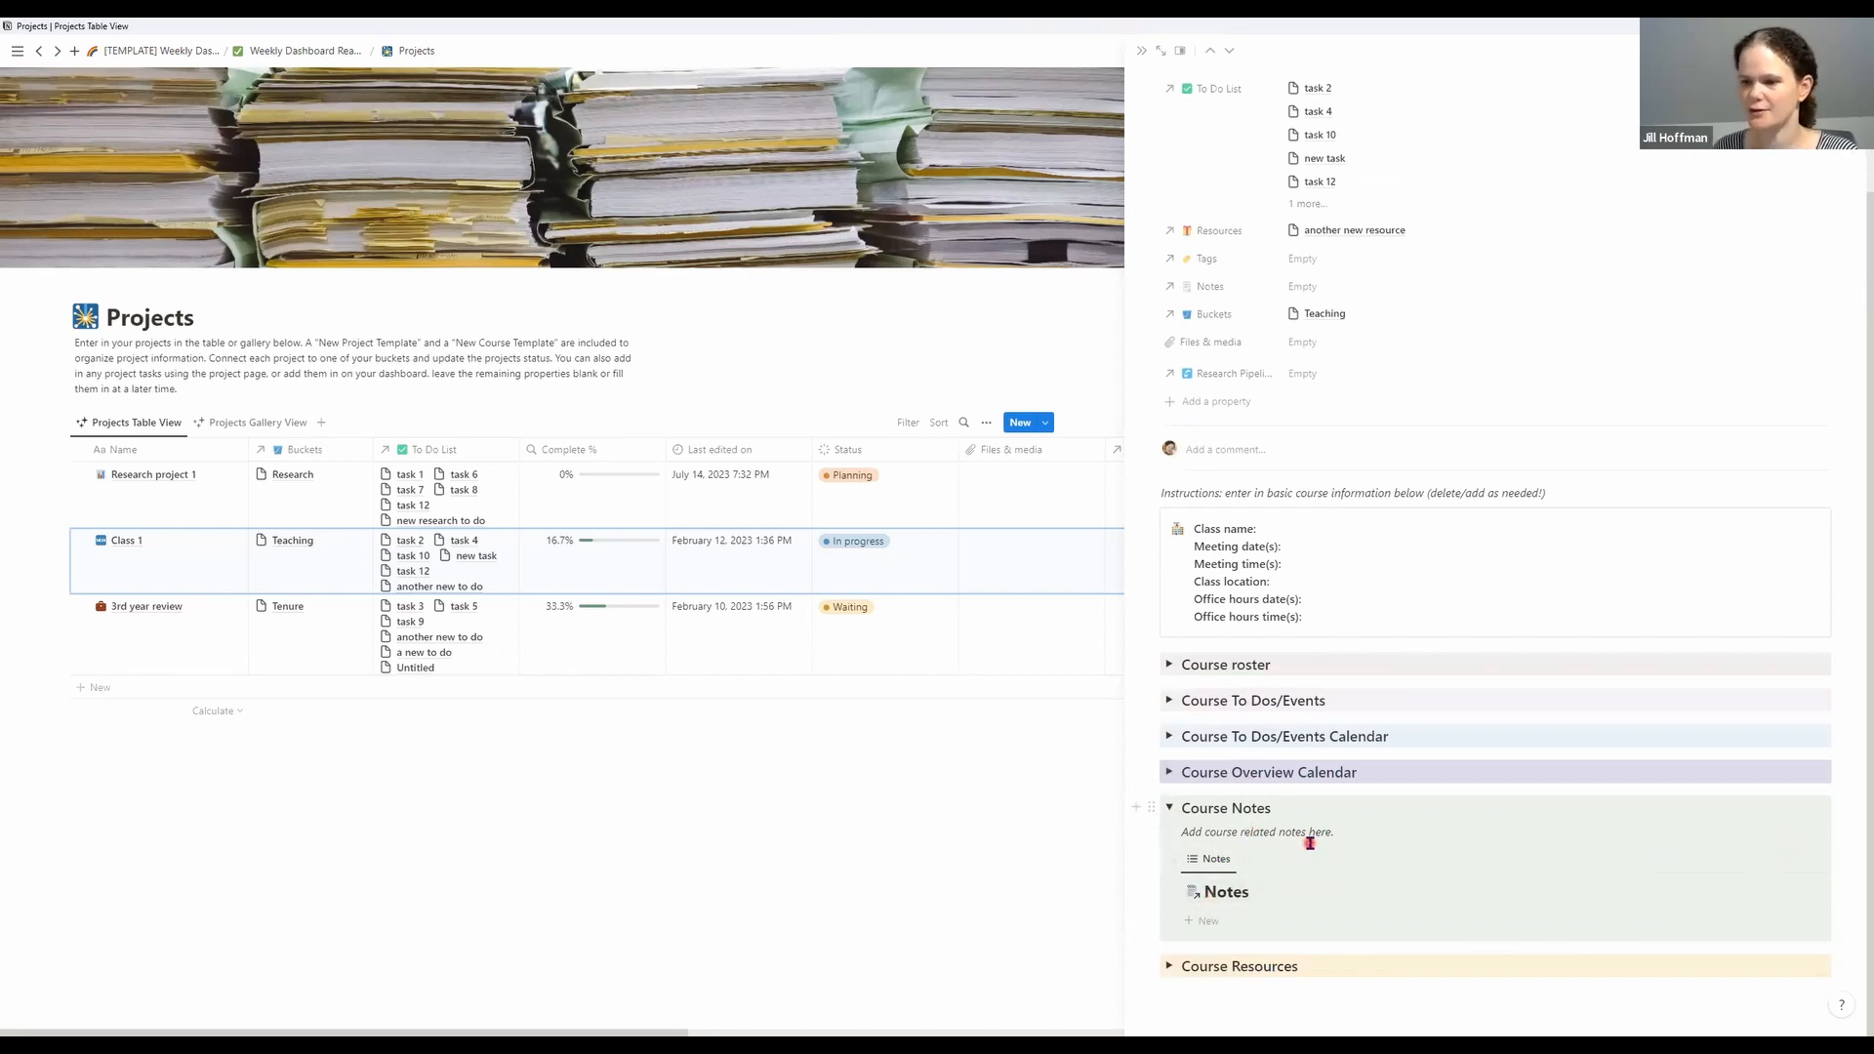
pyautogui.click(1169, 808)
pyautogui.click(1168, 966)
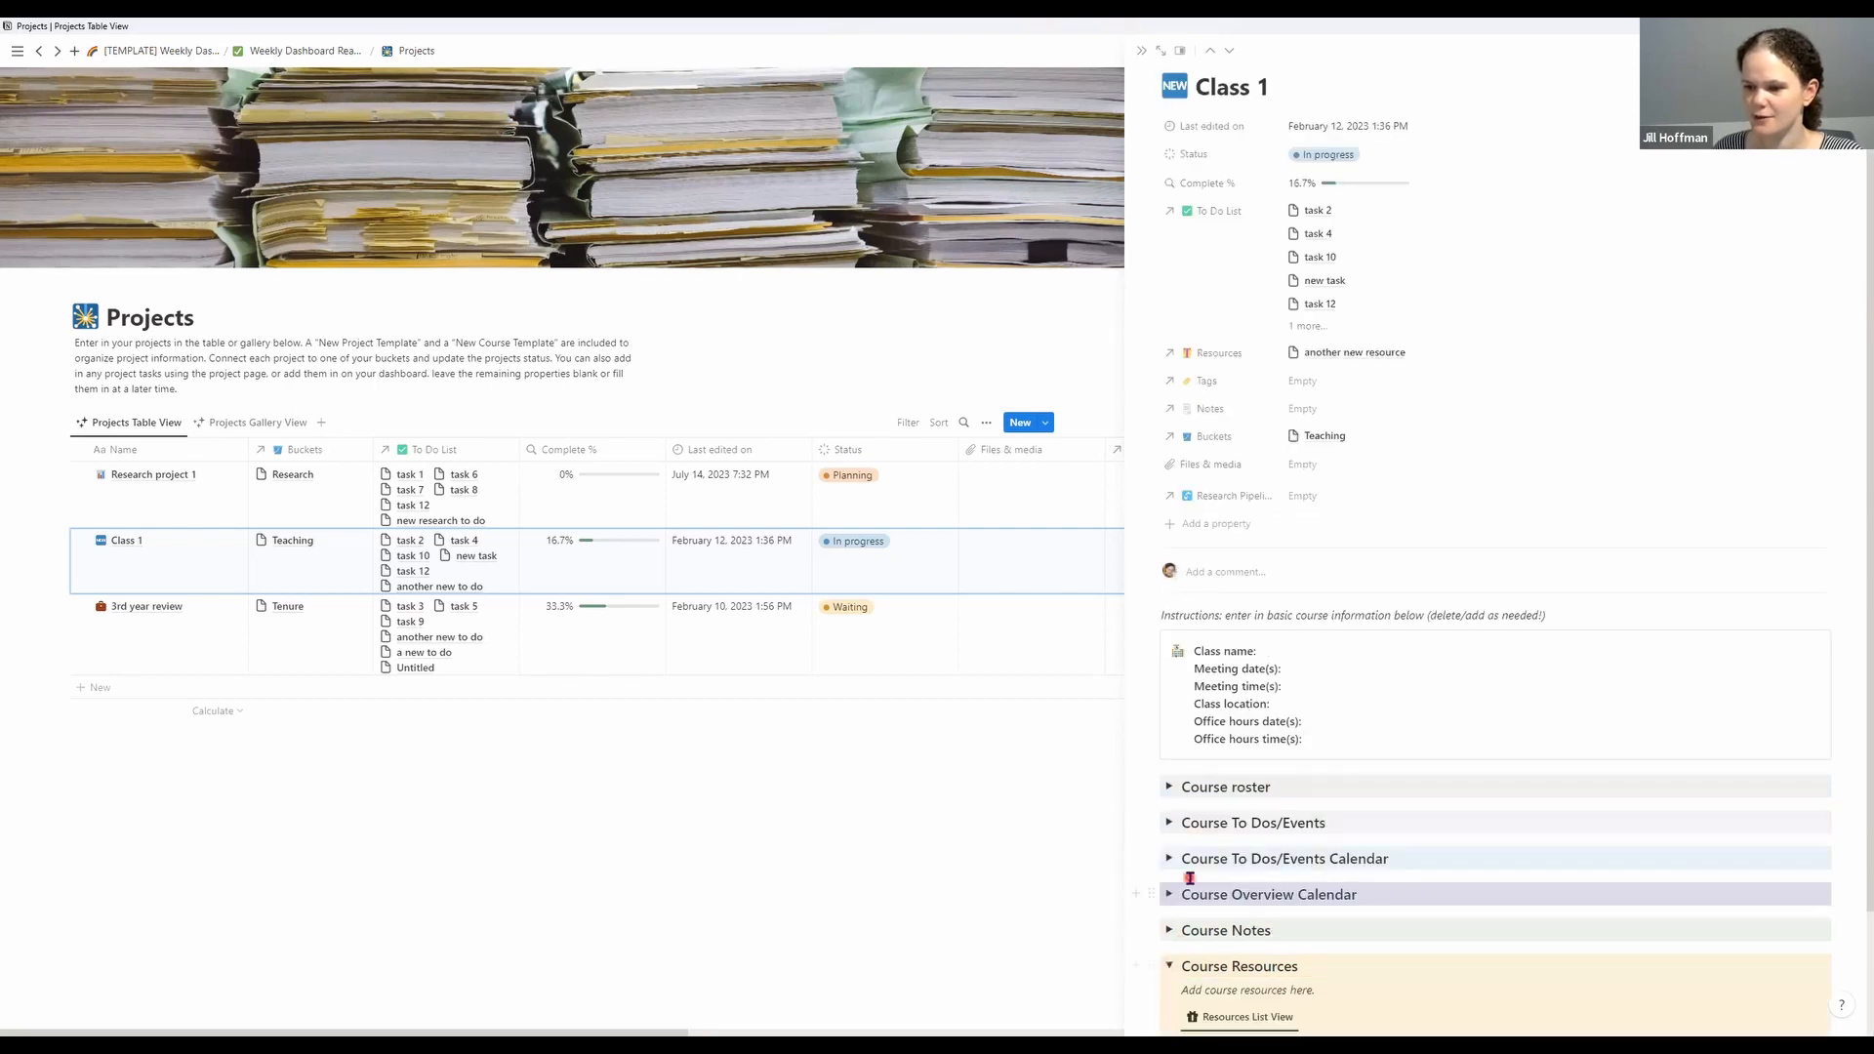
pyautogui.scroll(-2, 1189, 878)
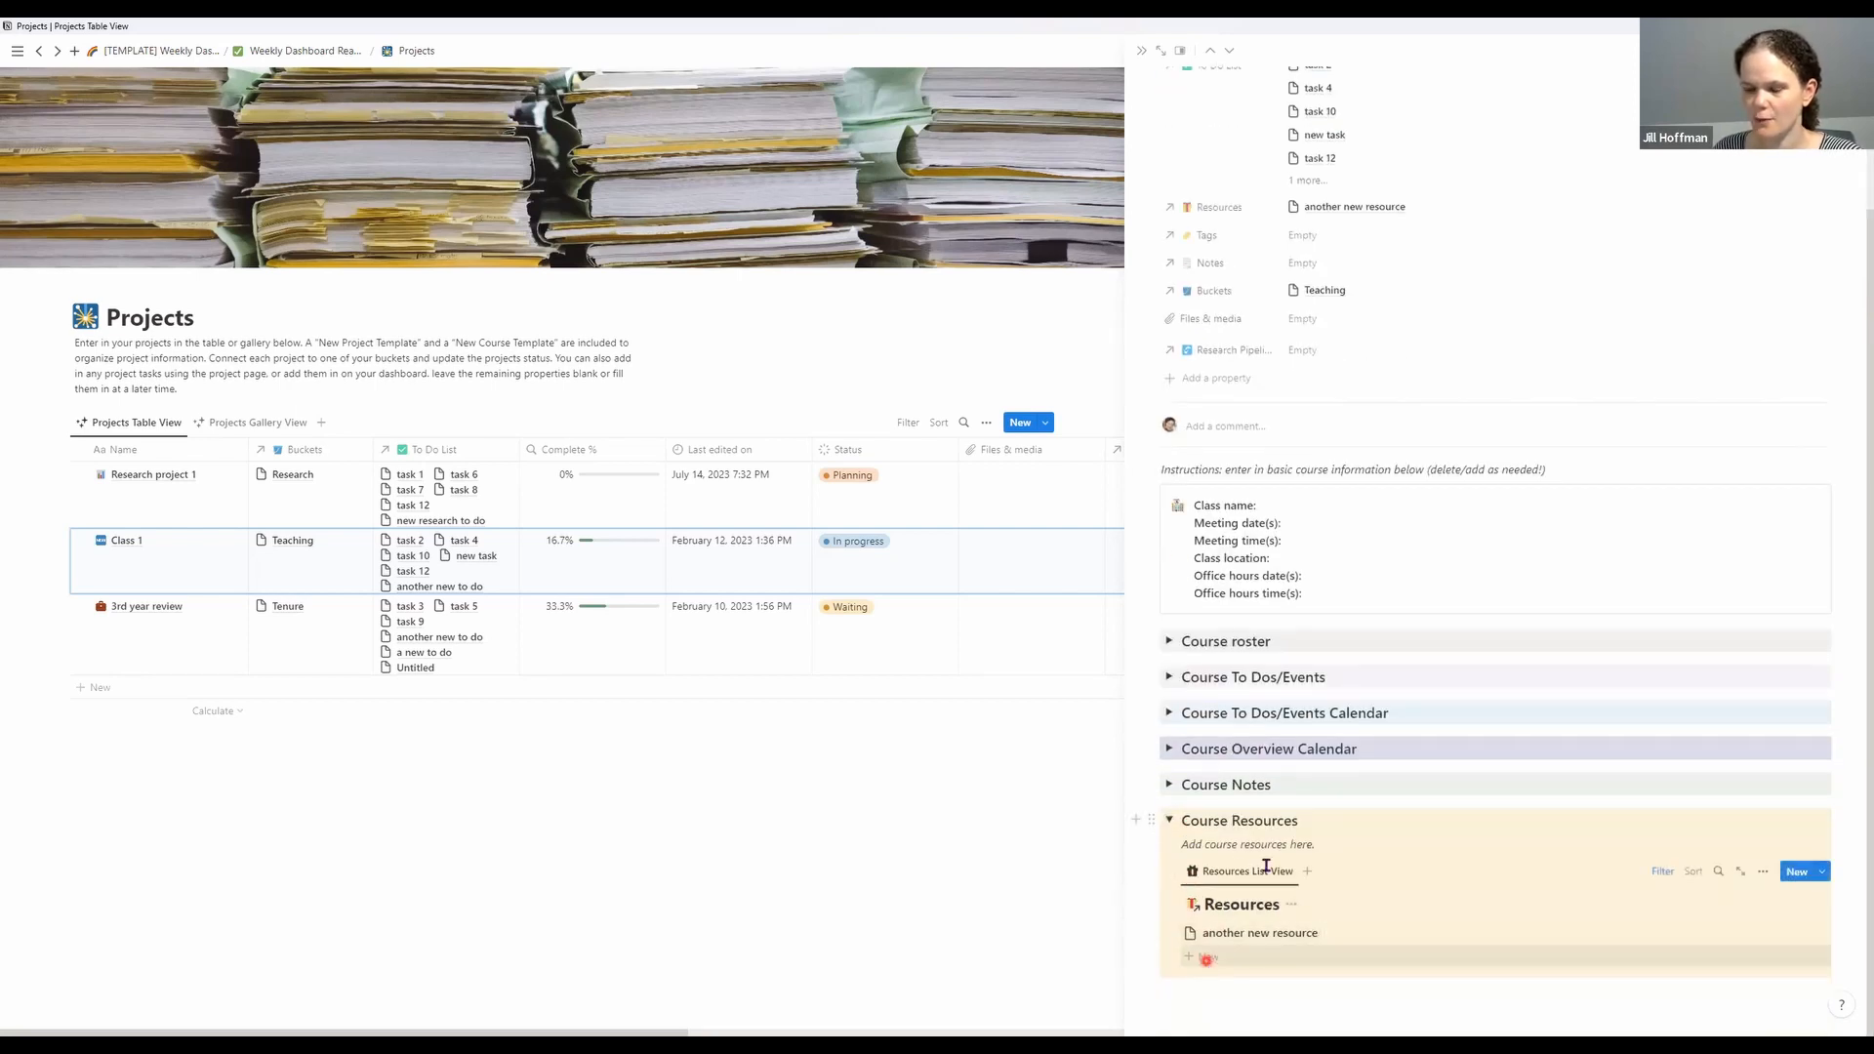
pyautogui.click(1169, 821)
pyautogui.scroll(1, 1187, 837)
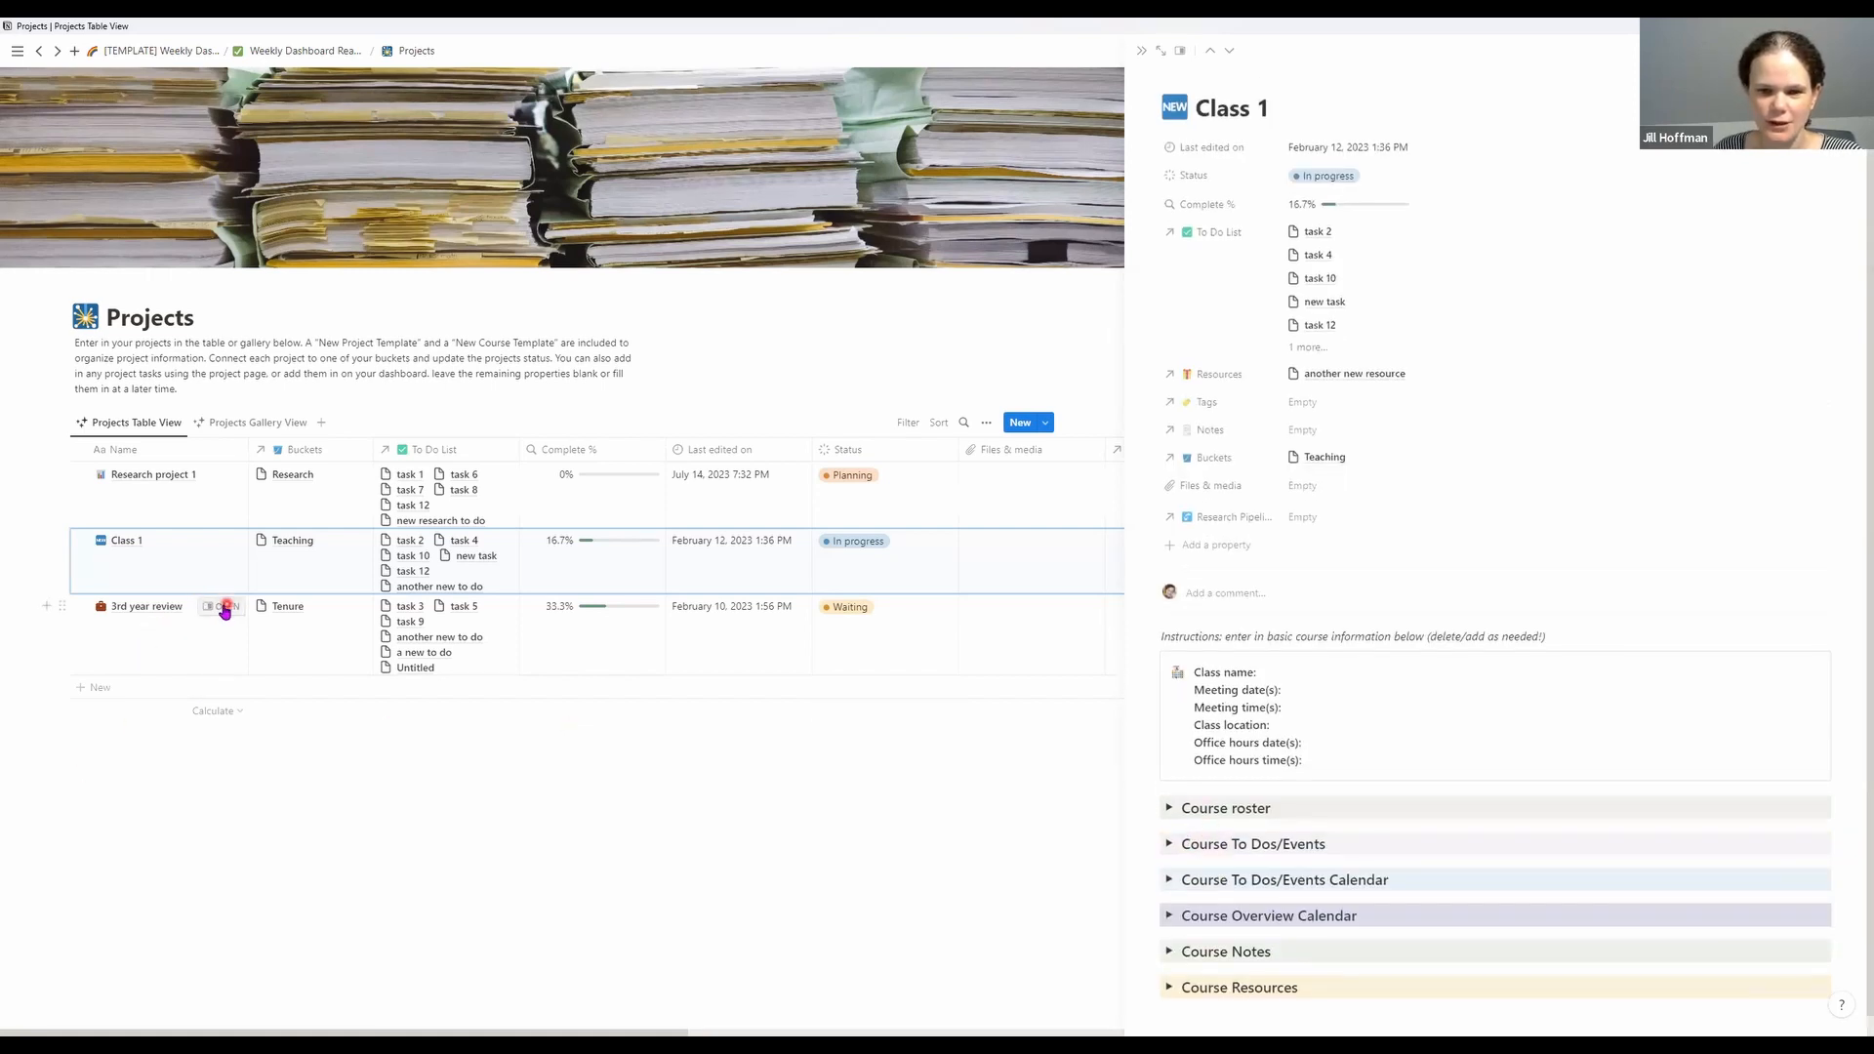
# Open the 3rd year review project and examine its goal blocks, Project To Dos and Project Calendar
pyautogui.click(224, 607)
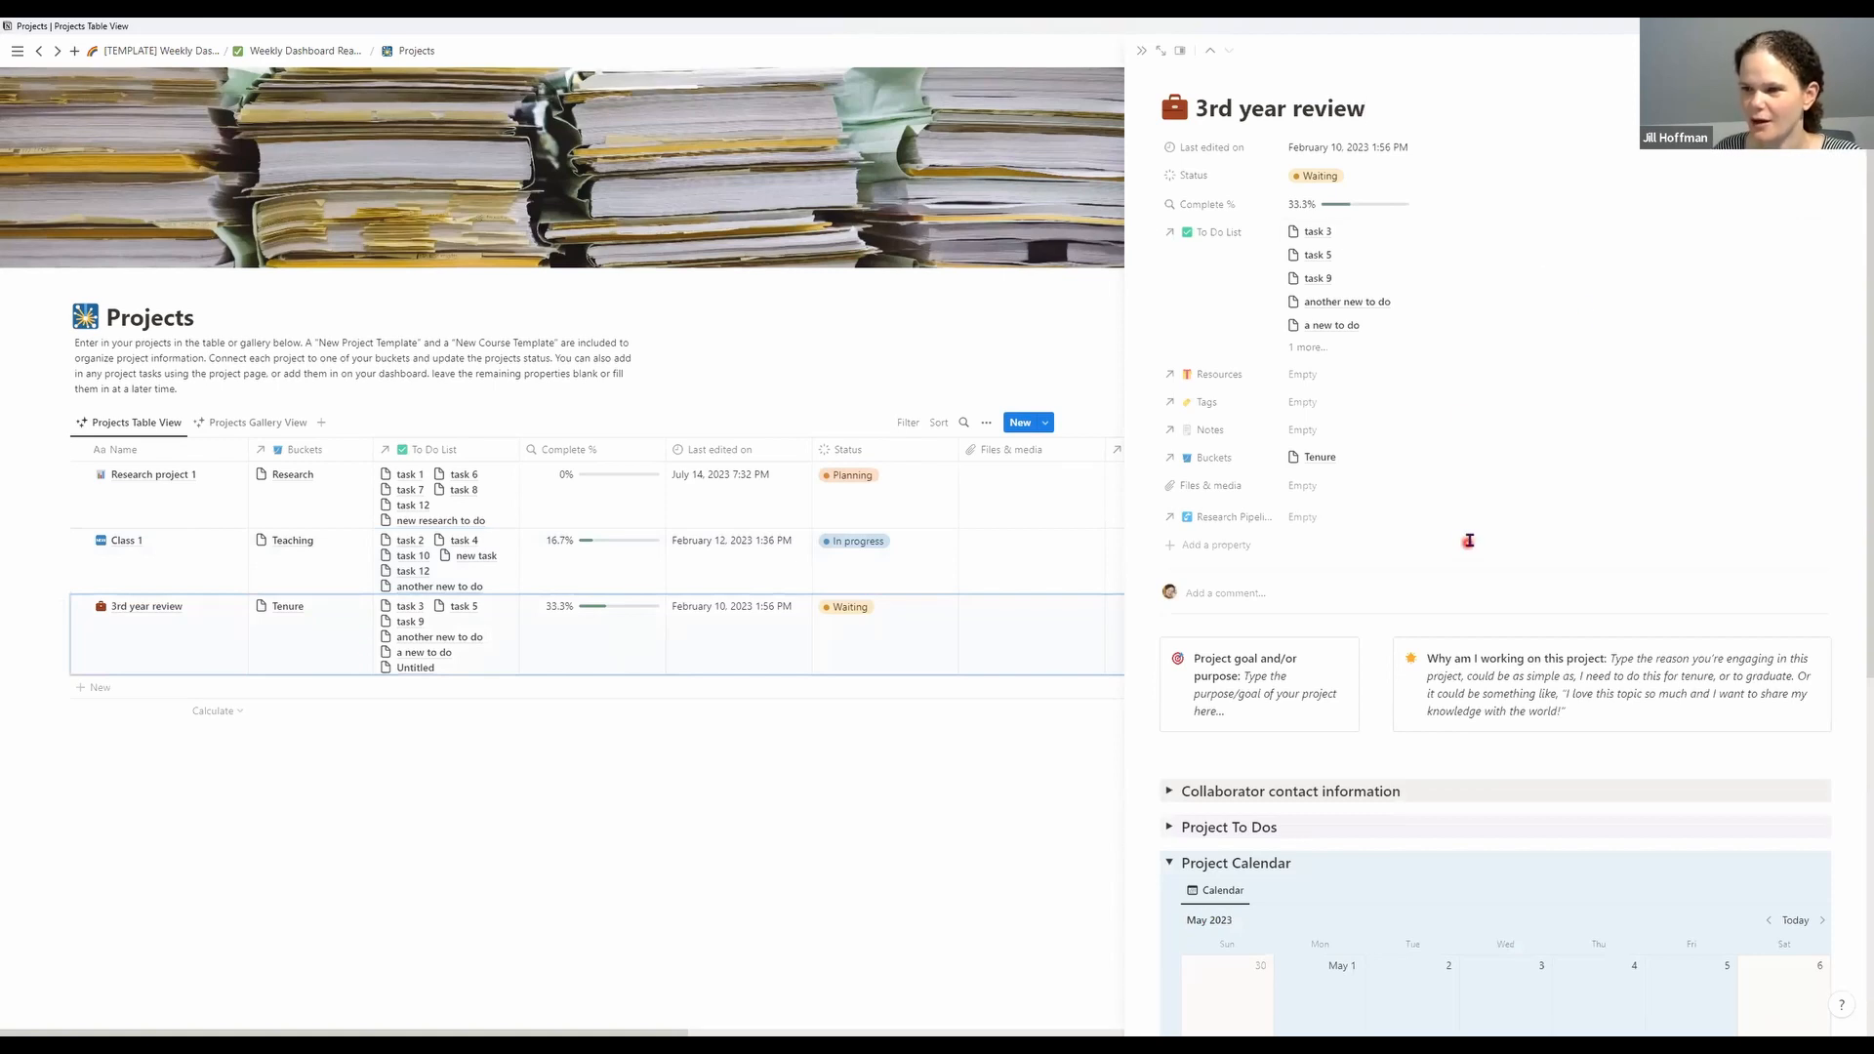
pyautogui.scroll(-3, 1468, 539)
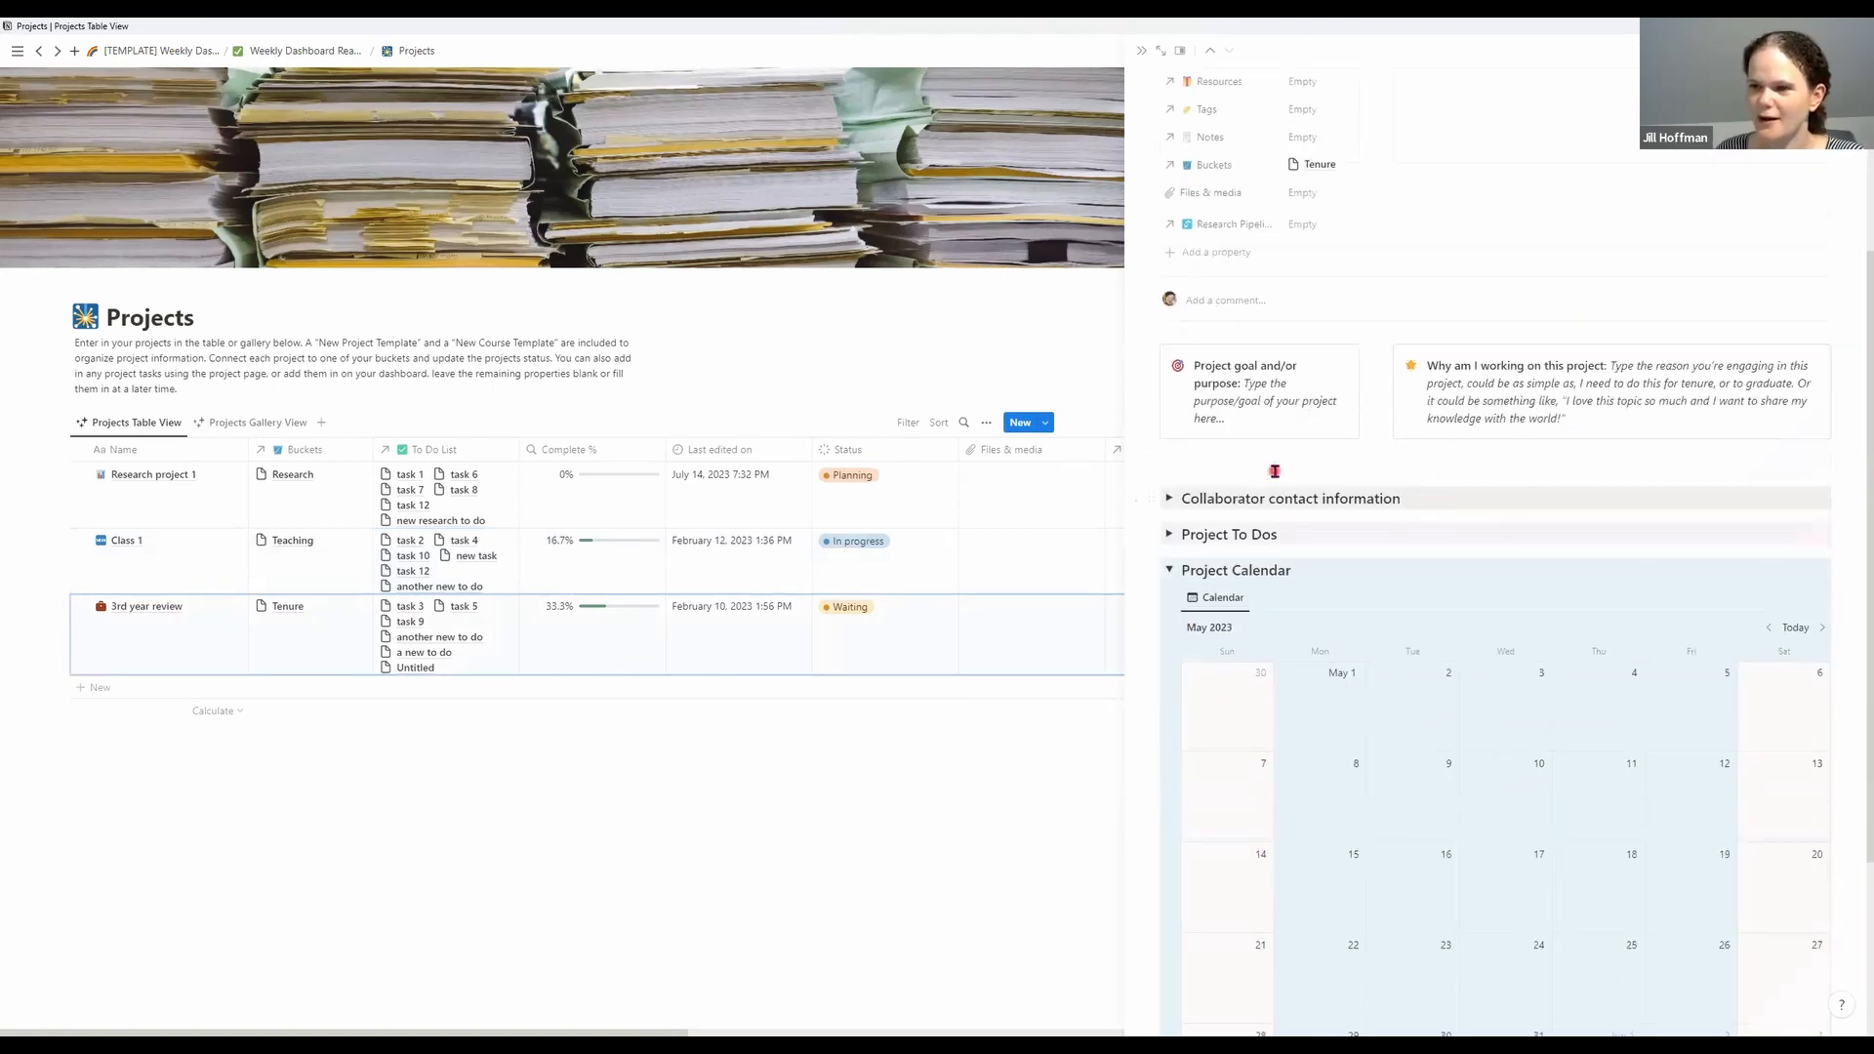
pyautogui.scroll(-3, 1275, 472)
pyautogui.click(1168, 259)
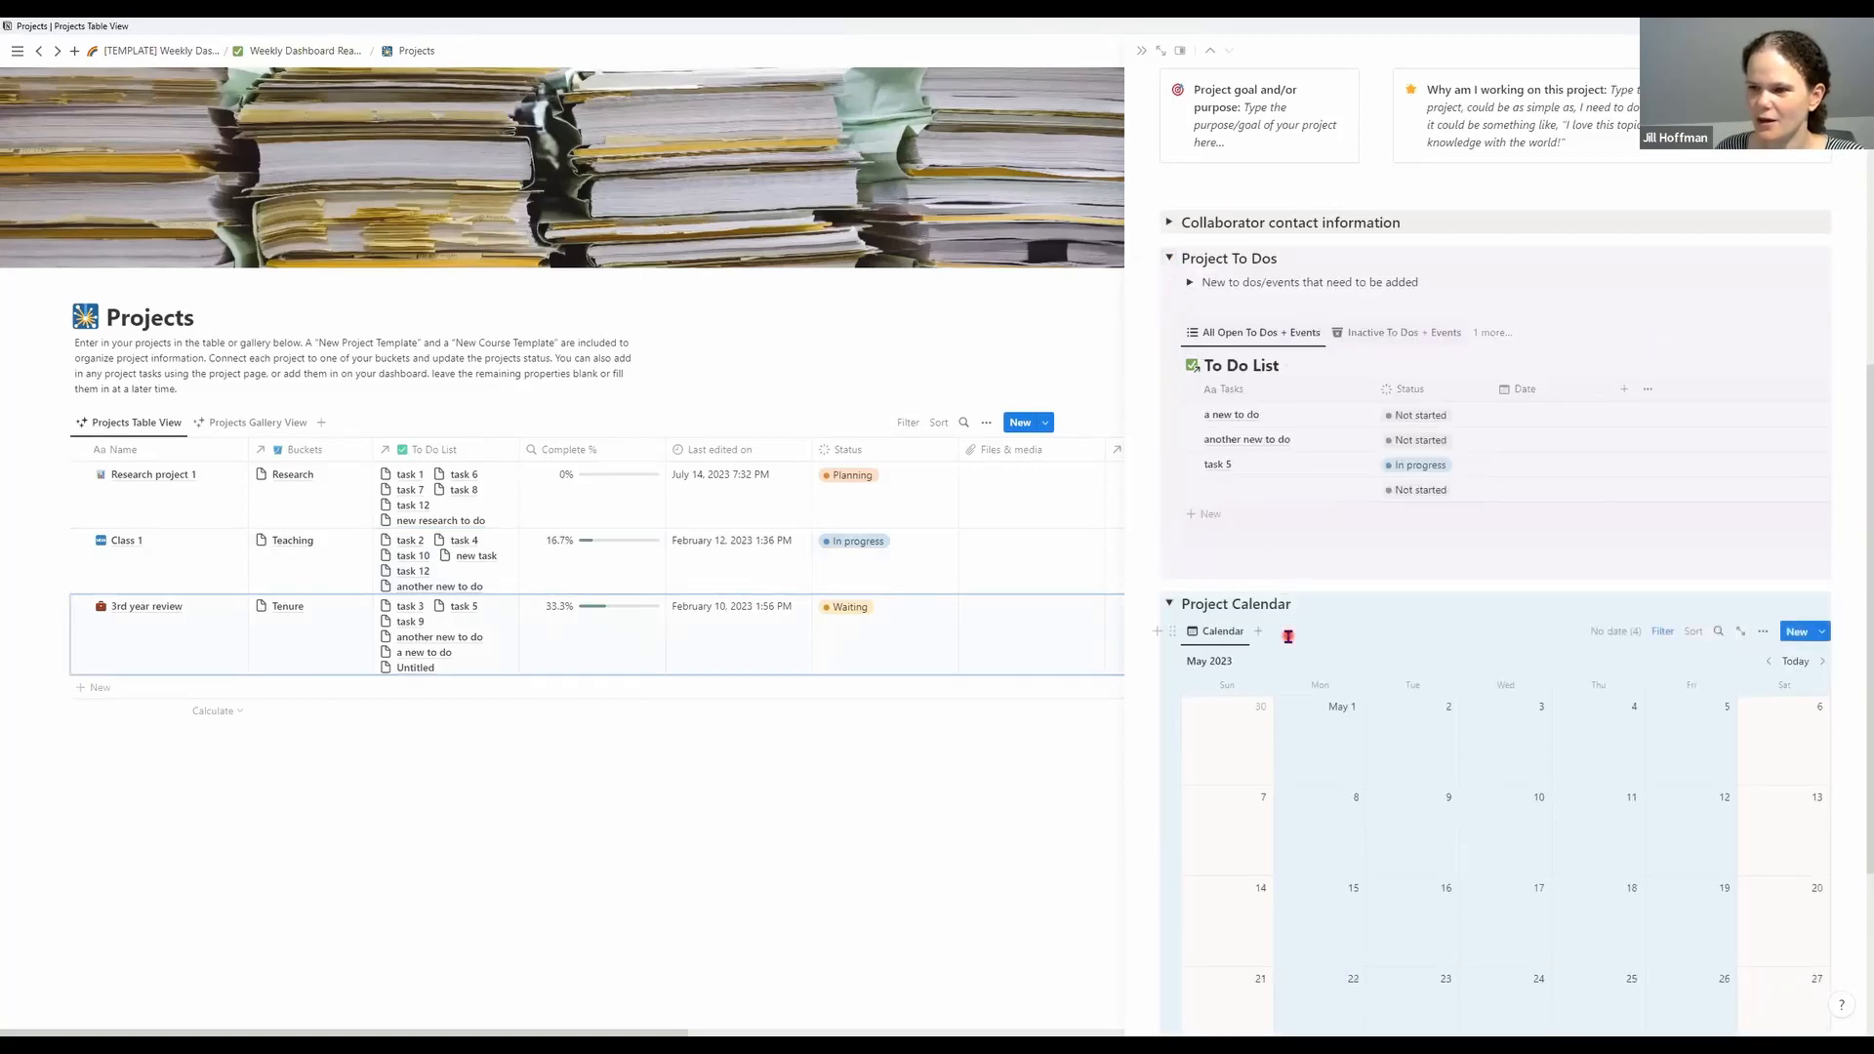
pyautogui.scroll(-1, 1246, 461)
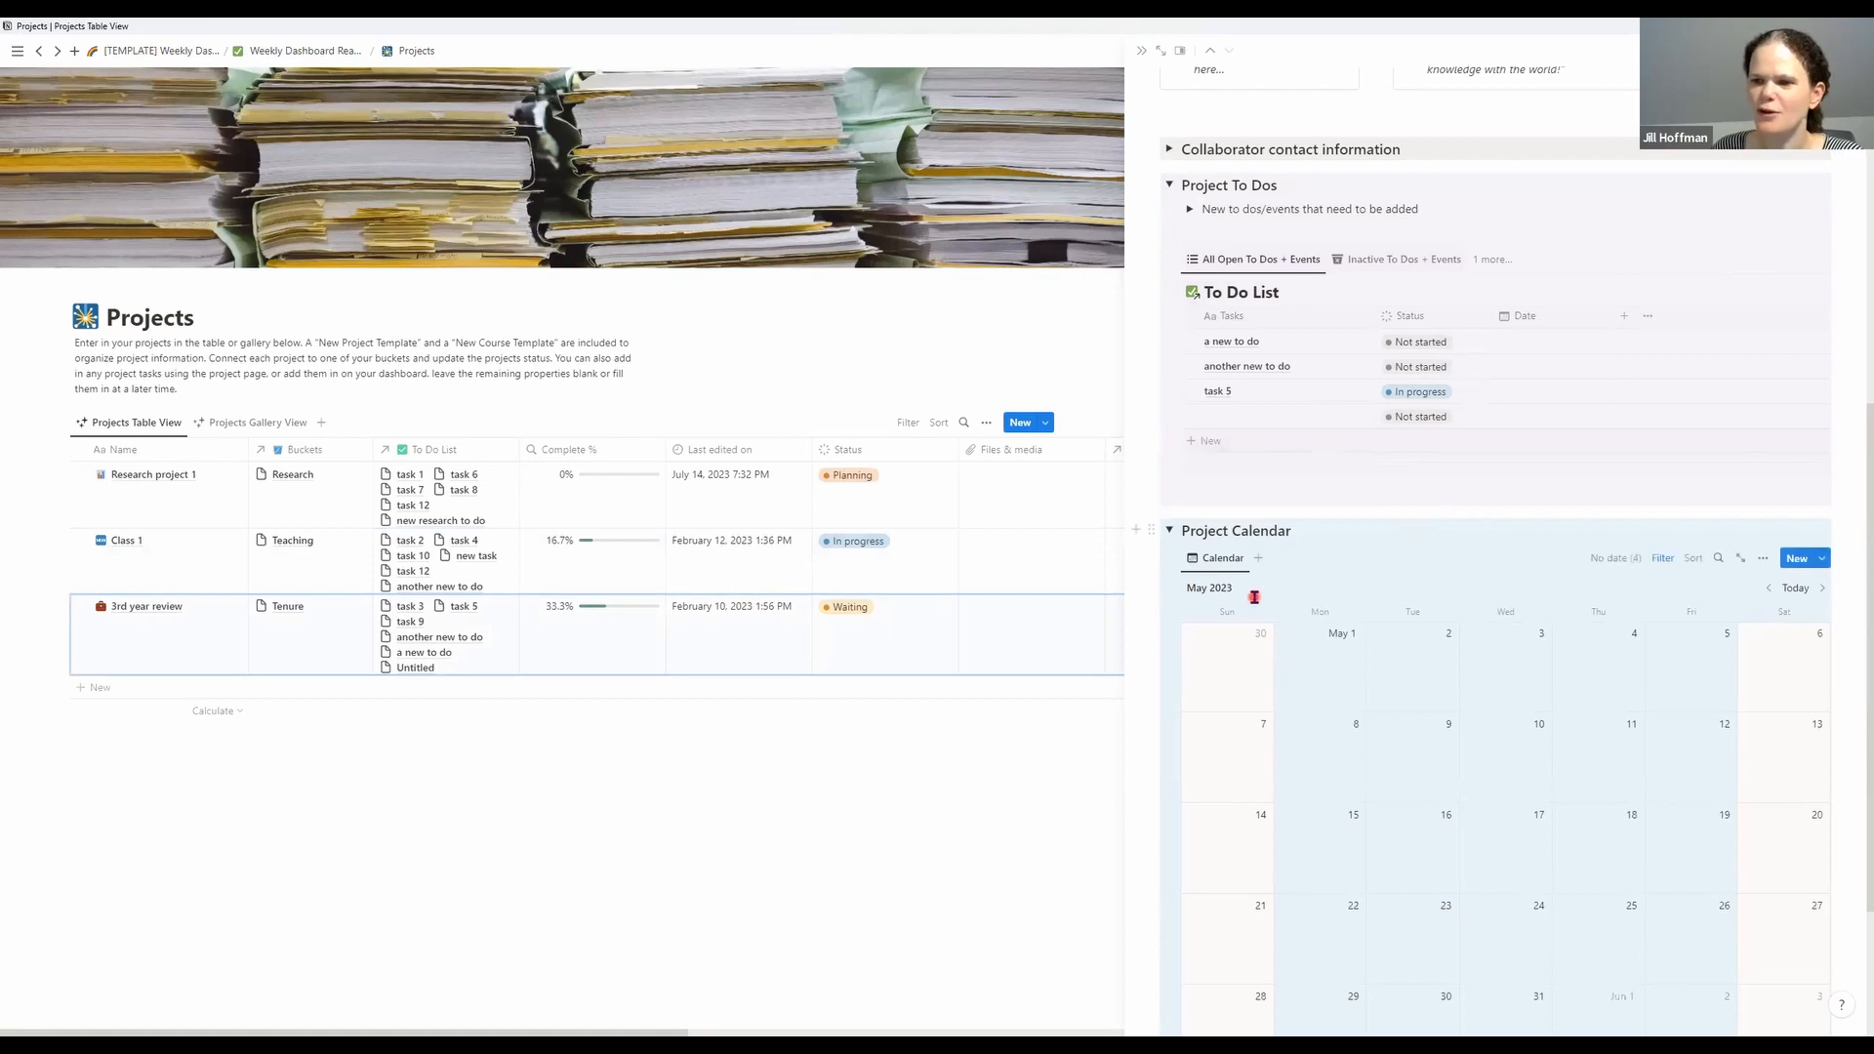
pyautogui.scroll(-3, 1254, 597)
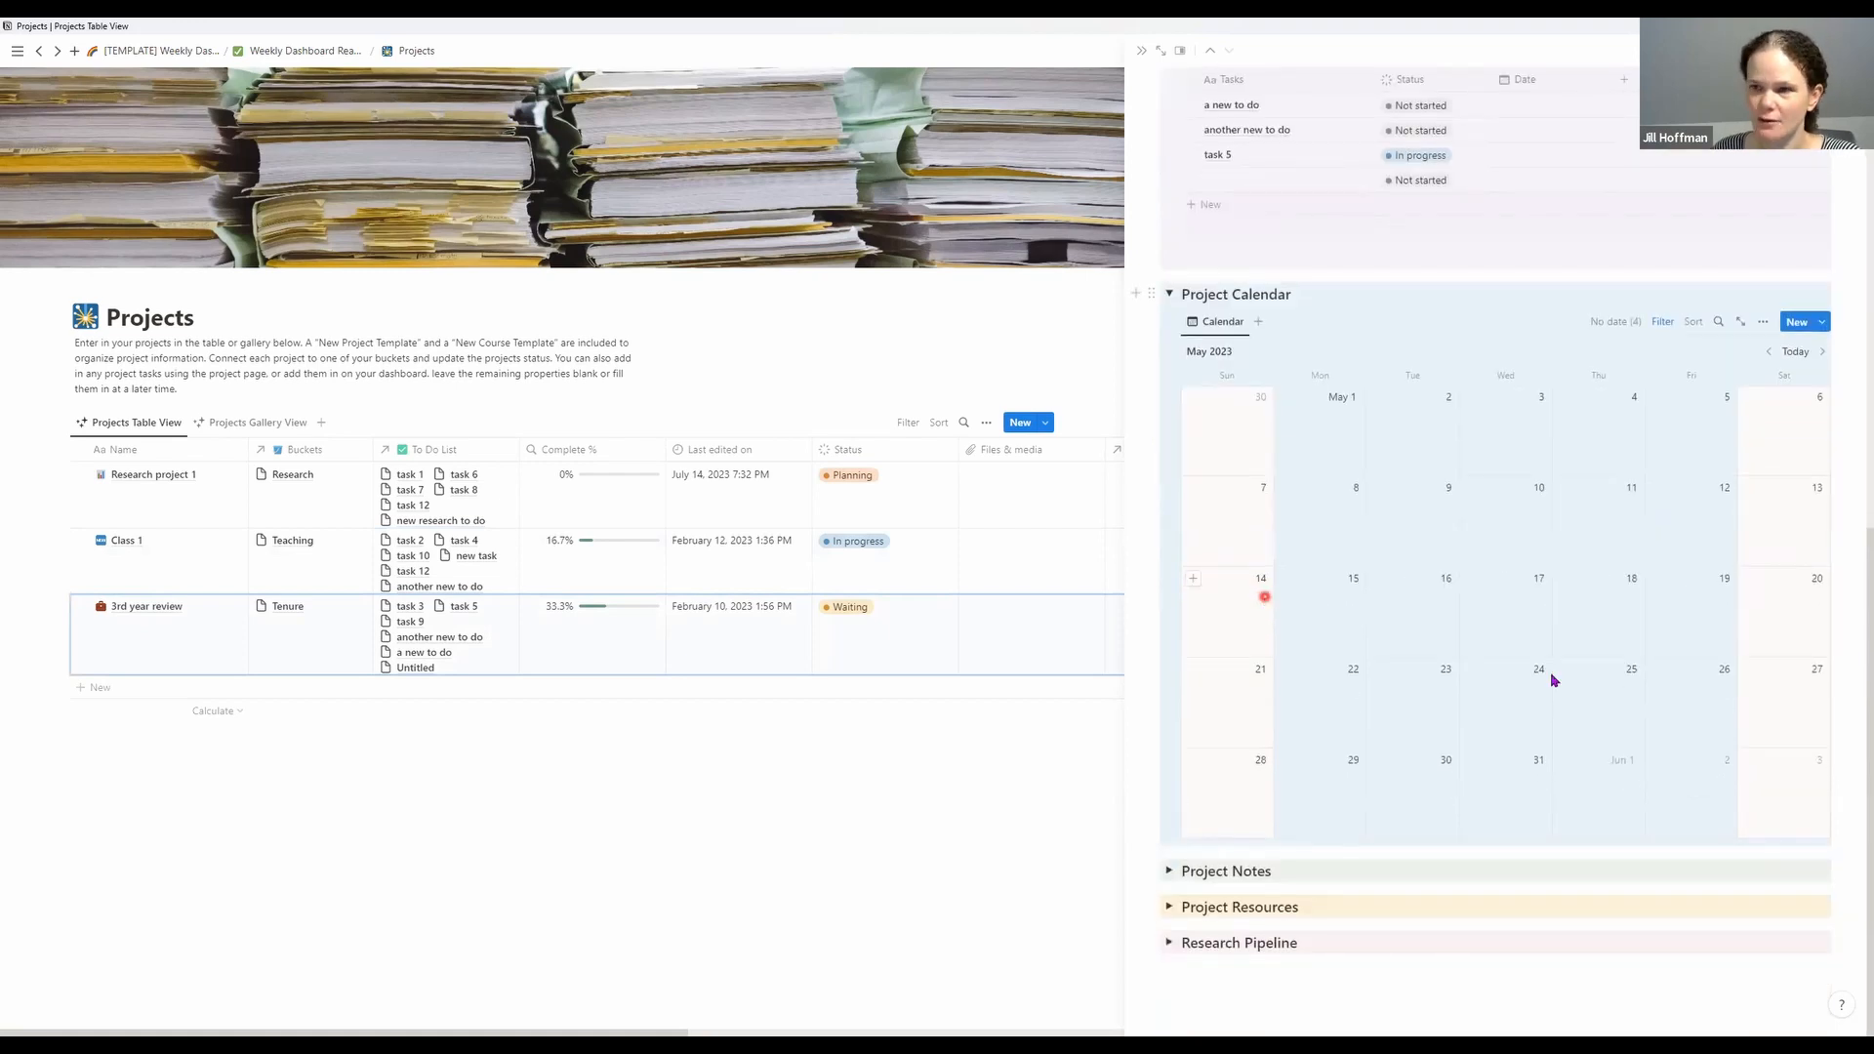
pyautogui.scroll(5, 1546, 669)
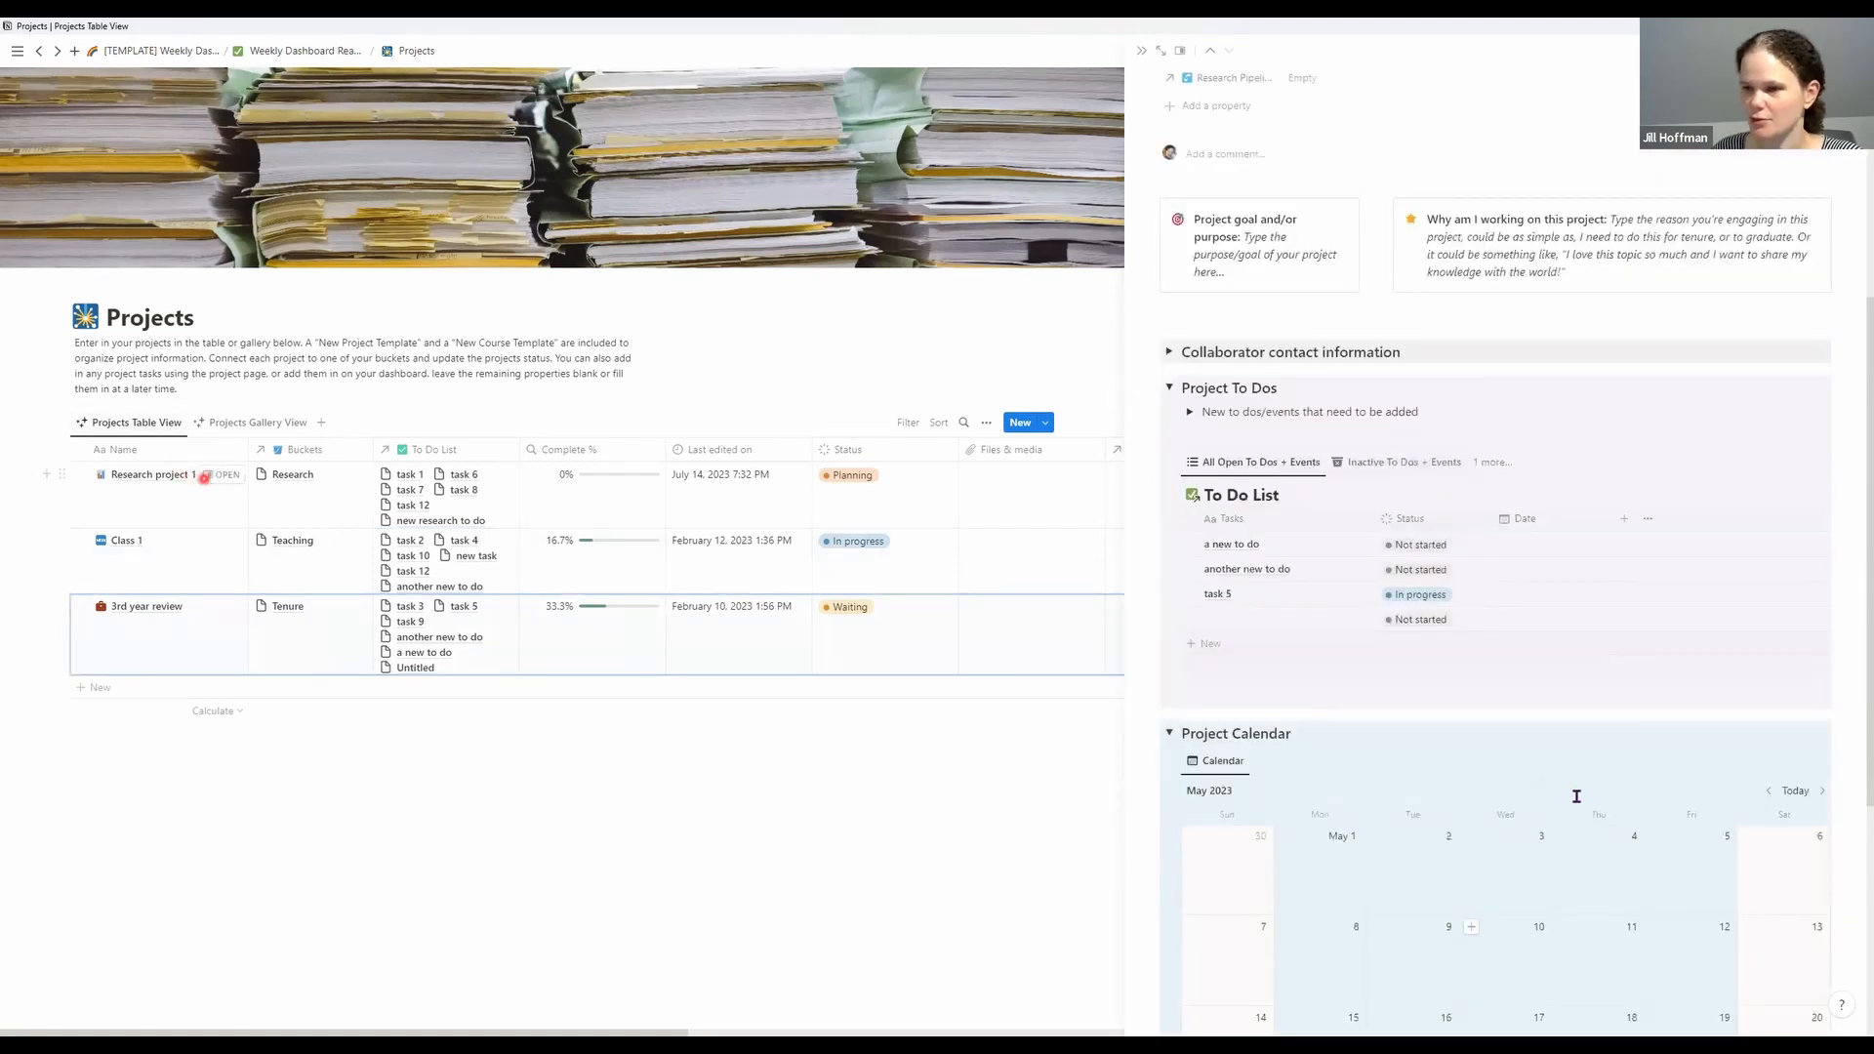
pyautogui.scroll(5, 1575, 796)
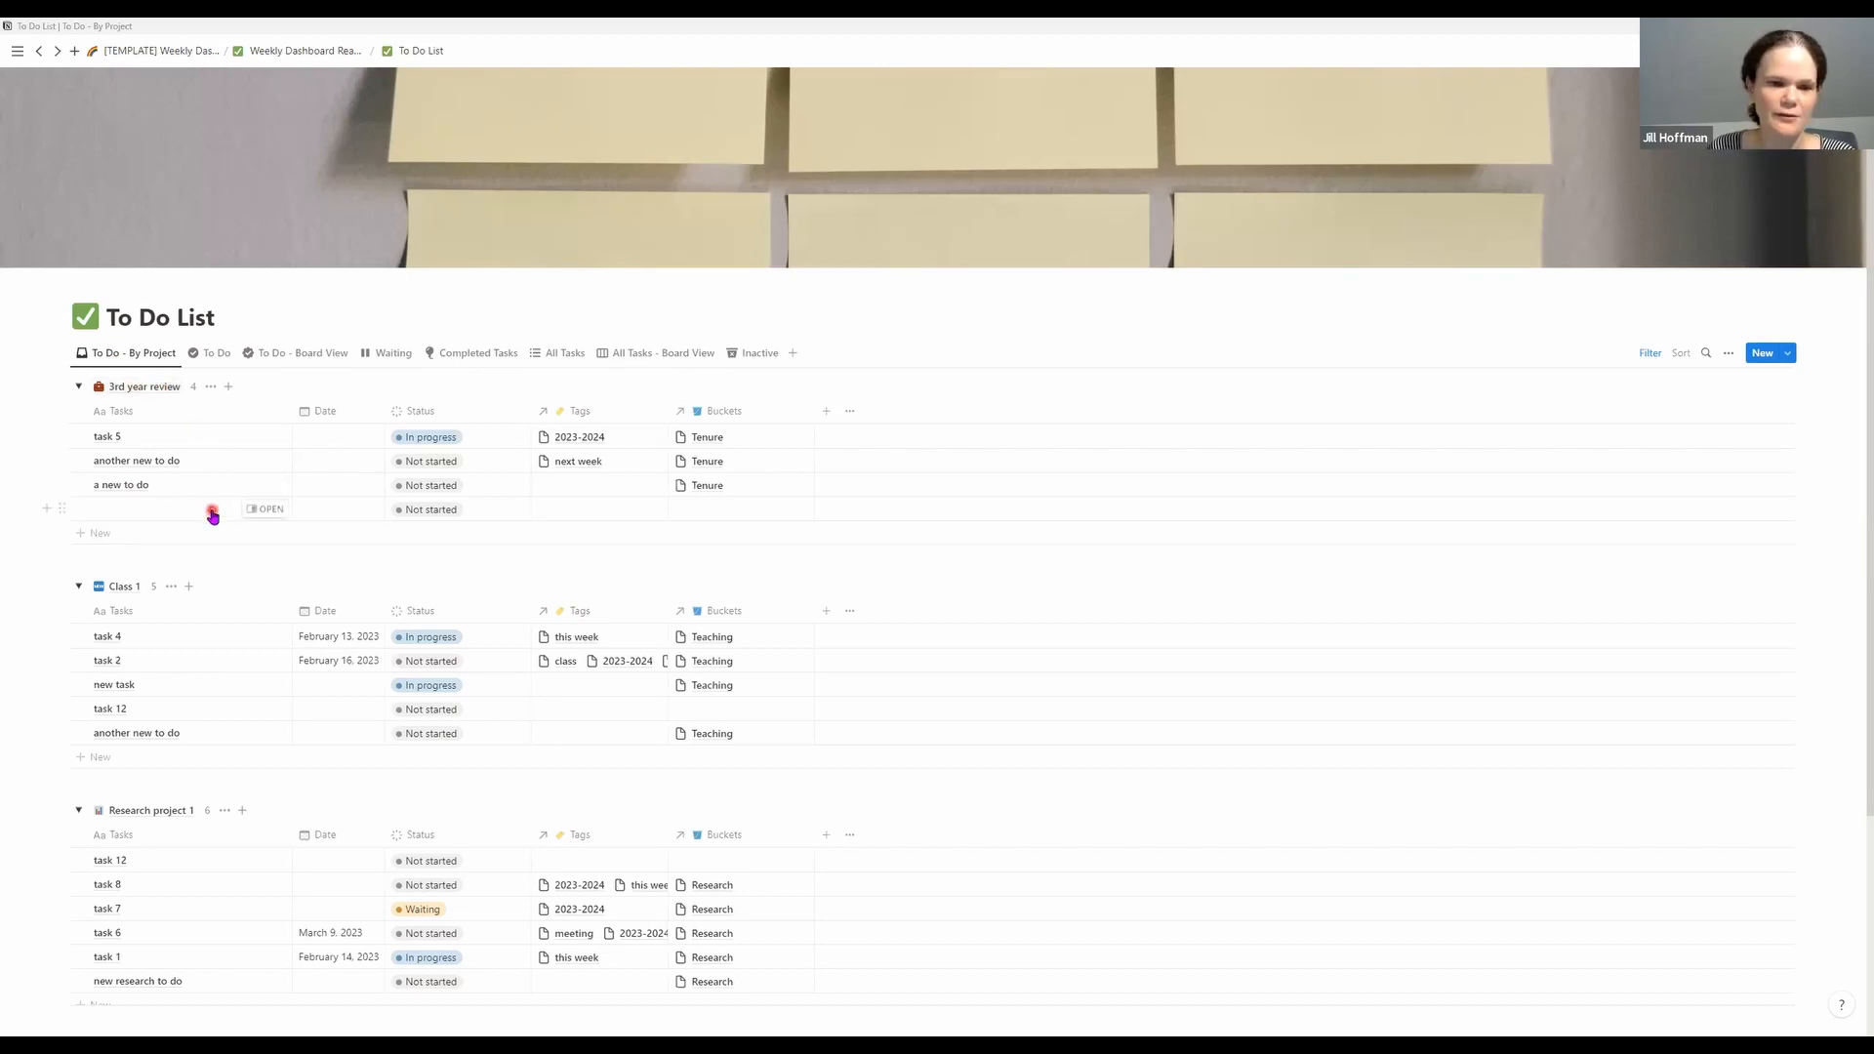
# Review the To Do List grouped by project, including the tasks without a project
pyautogui.scroll(-1, 209, 509)
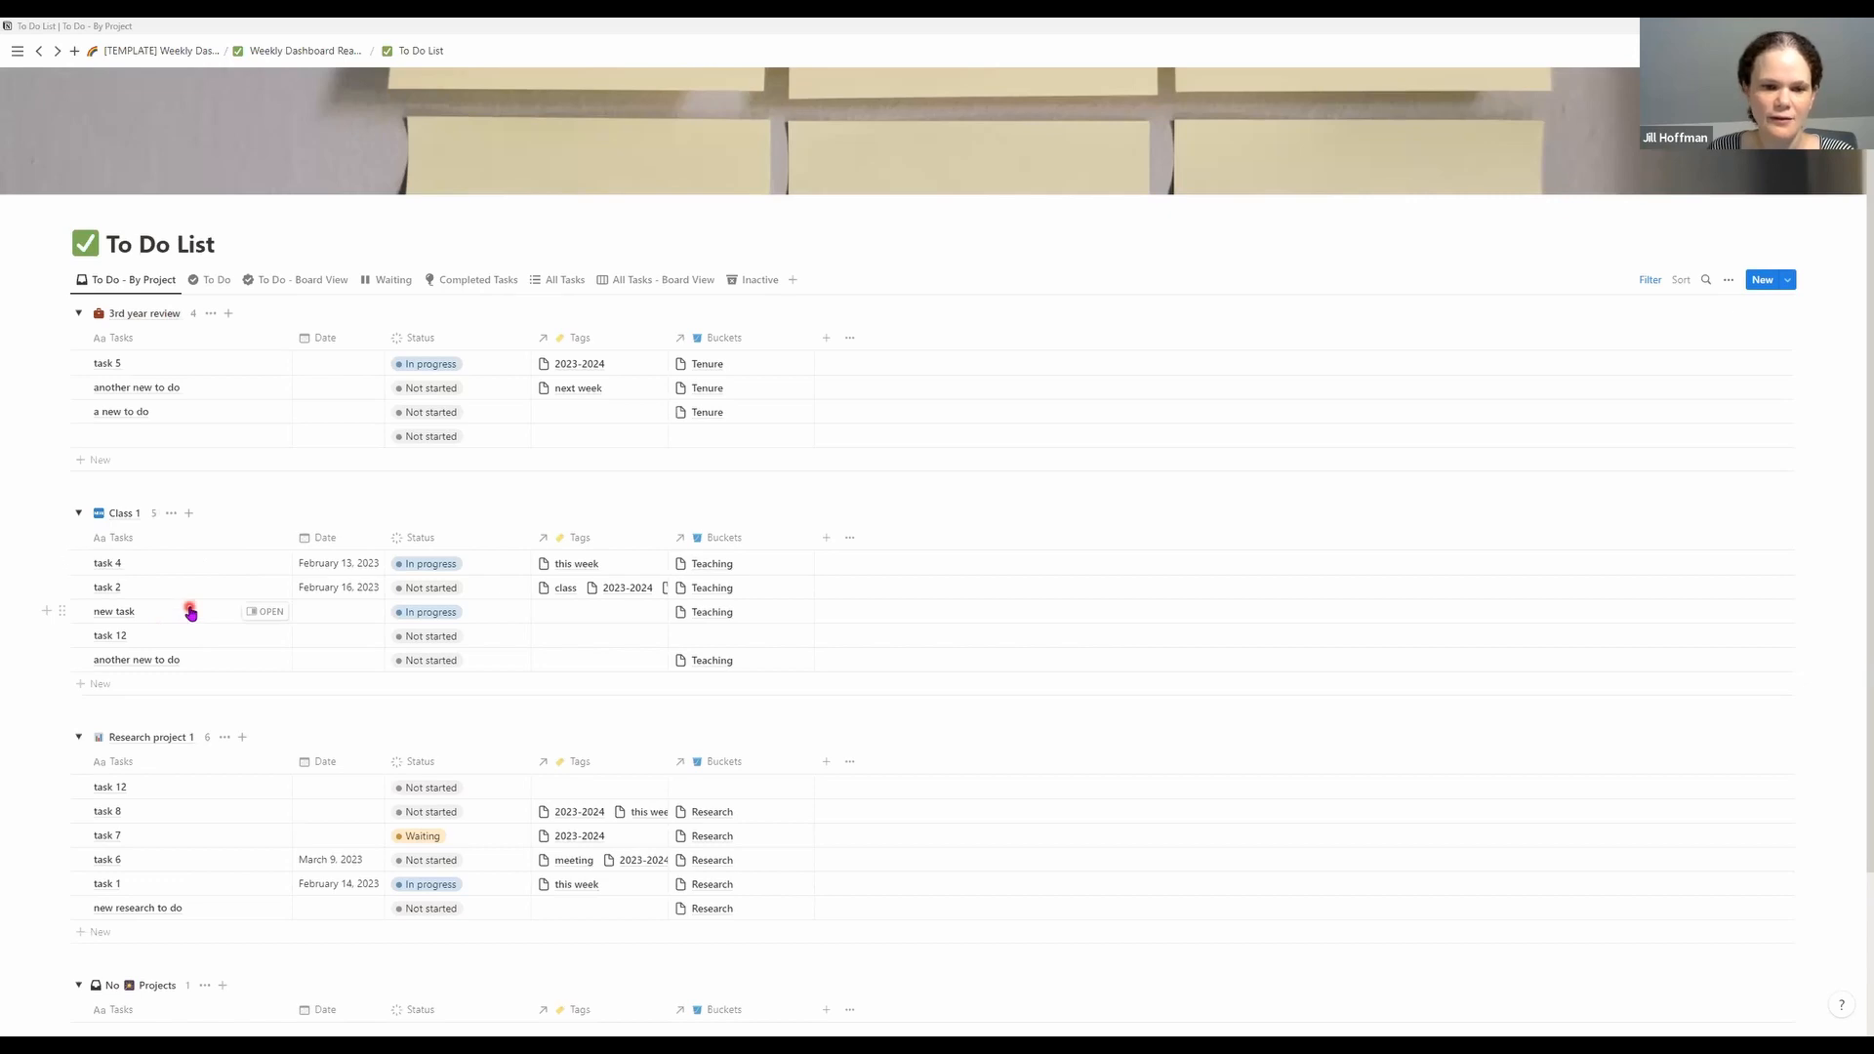
pyautogui.scroll(-1, 195, 634)
pyautogui.scroll(-1, 201, 670)
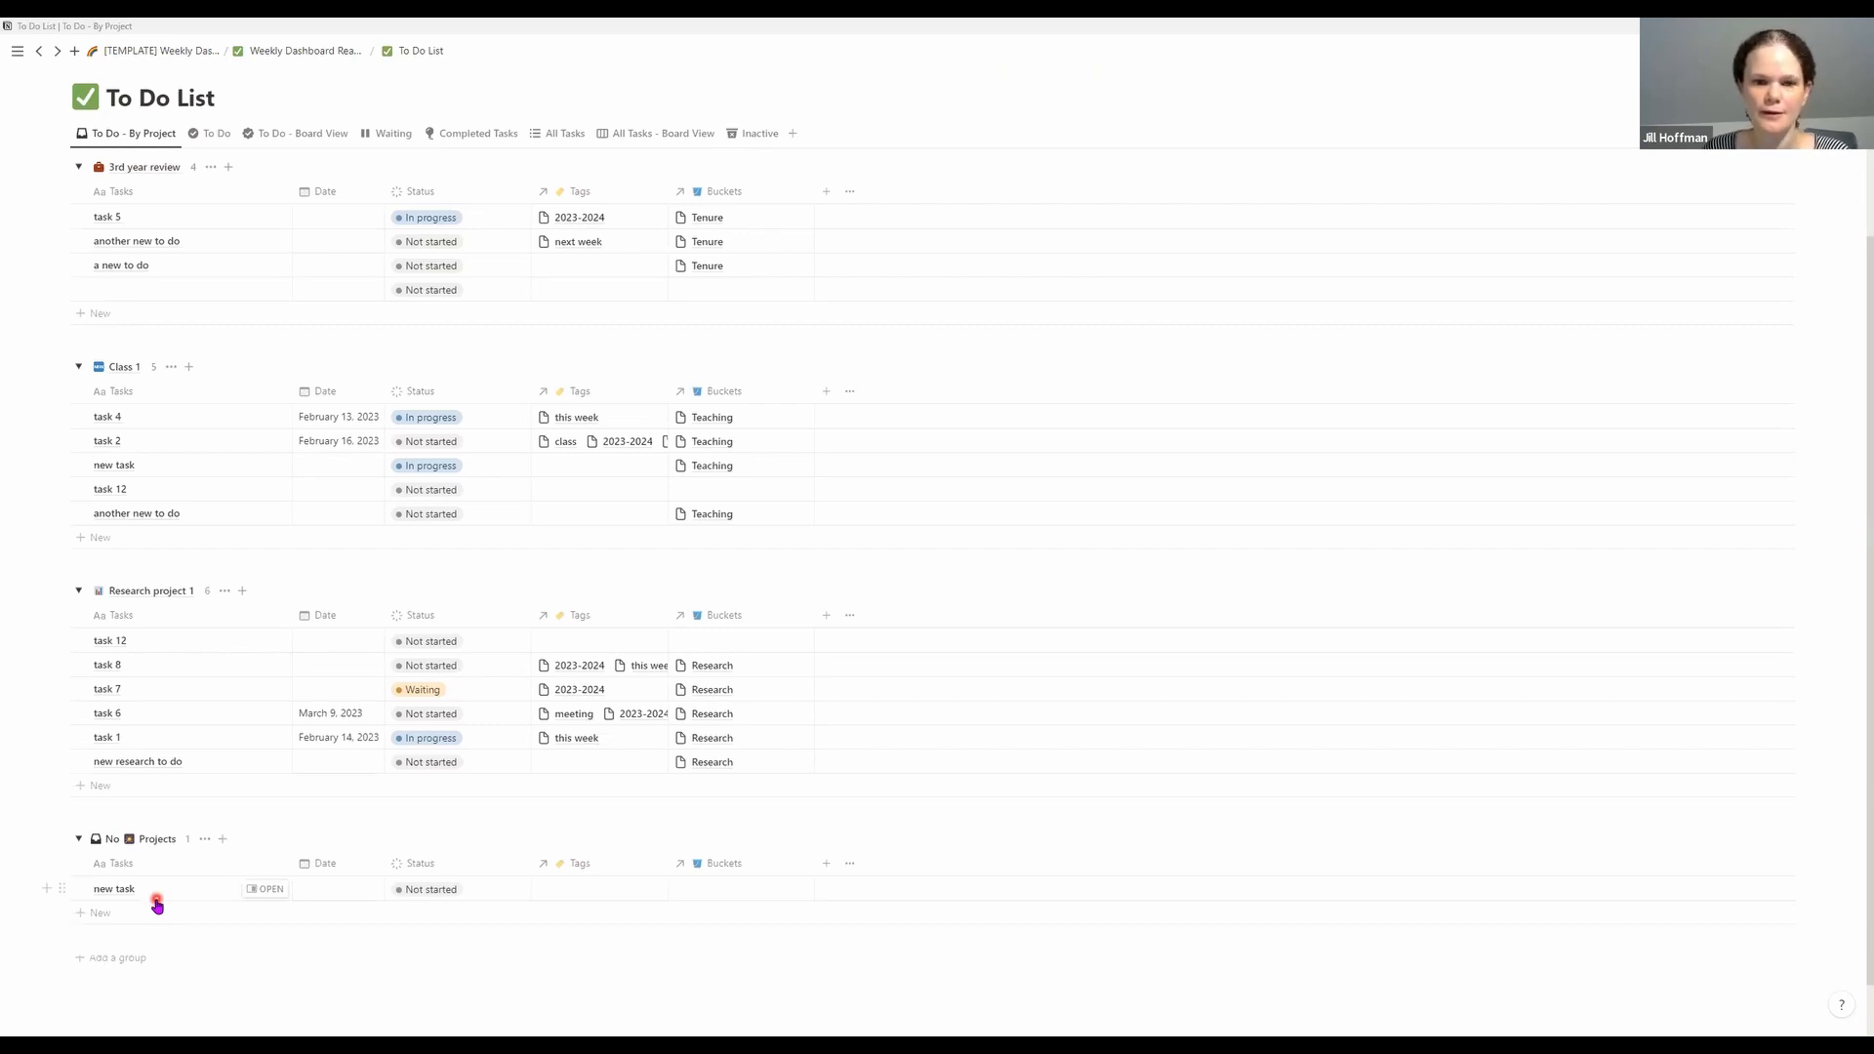
pyautogui.scroll(5, 157, 906)
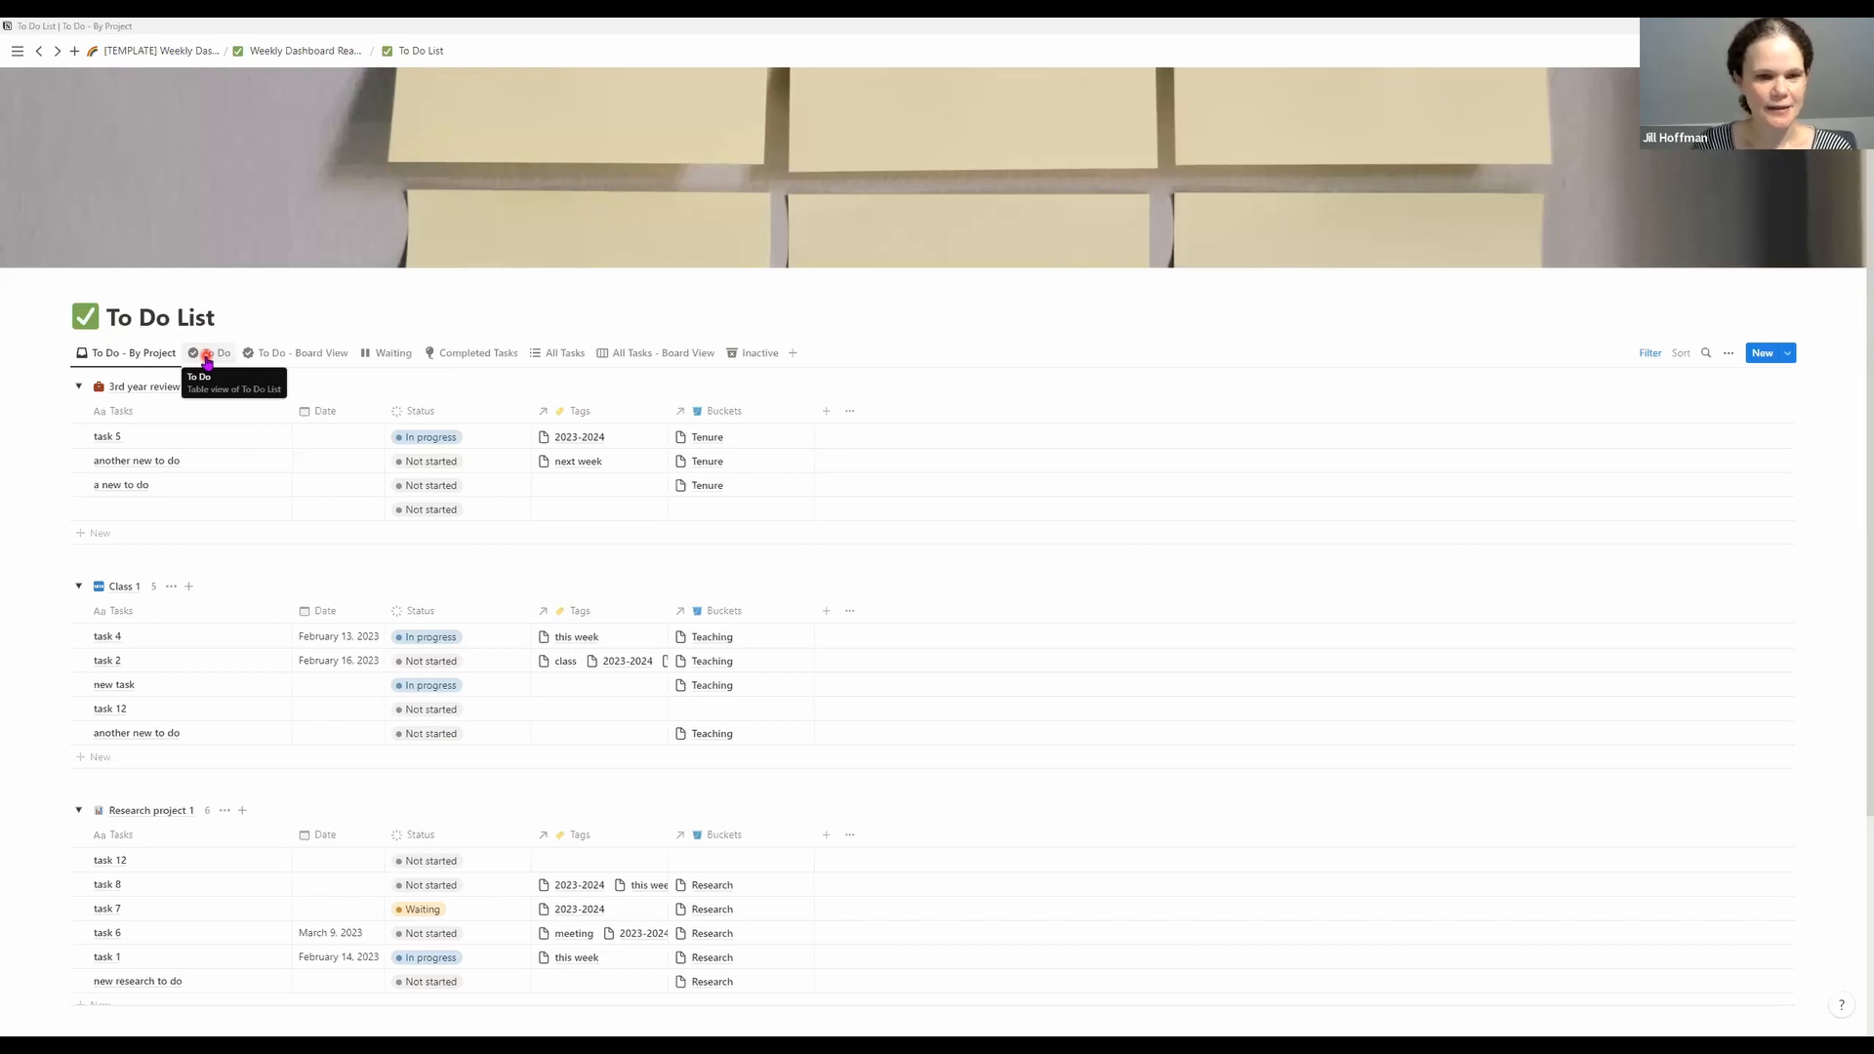
# Switch to the To Do view and inspect its Status filter and the status options available for task 1
pyautogui.click(206, 357)
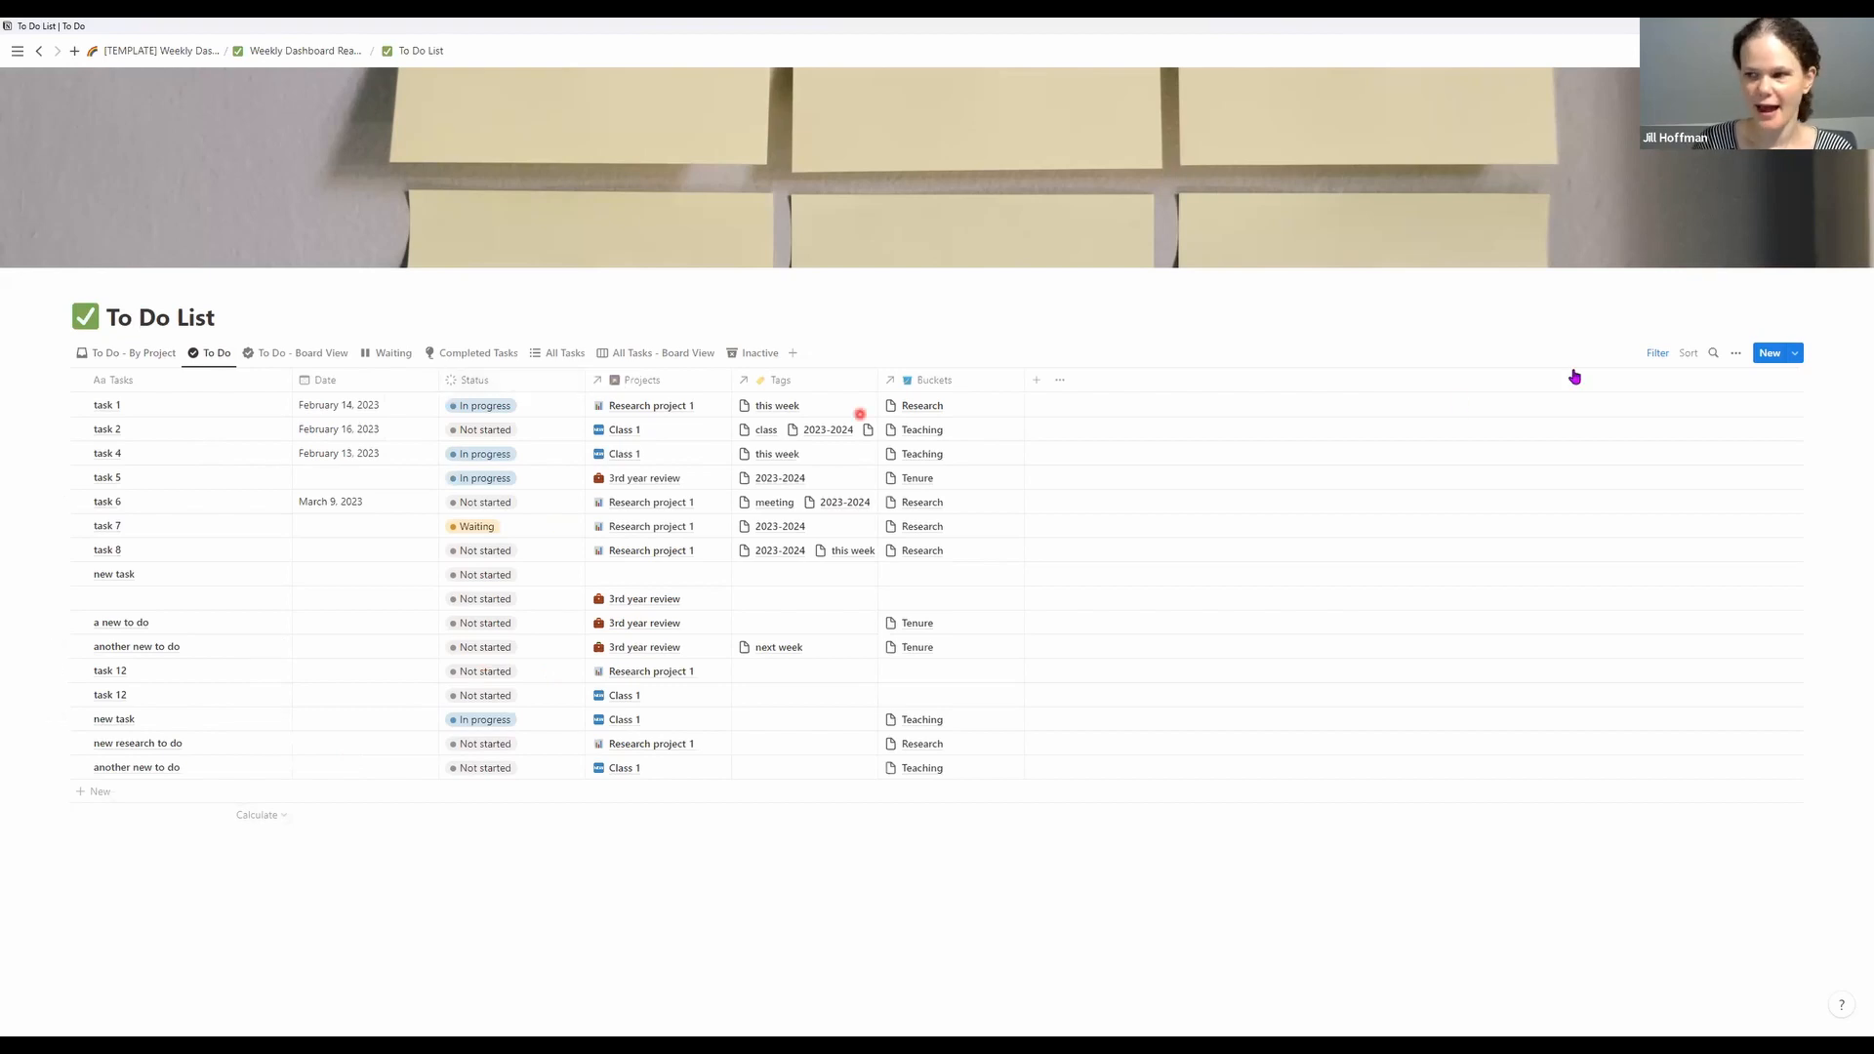
pyautogui.click(1656, 353)
pyautogui.click(230, 385)
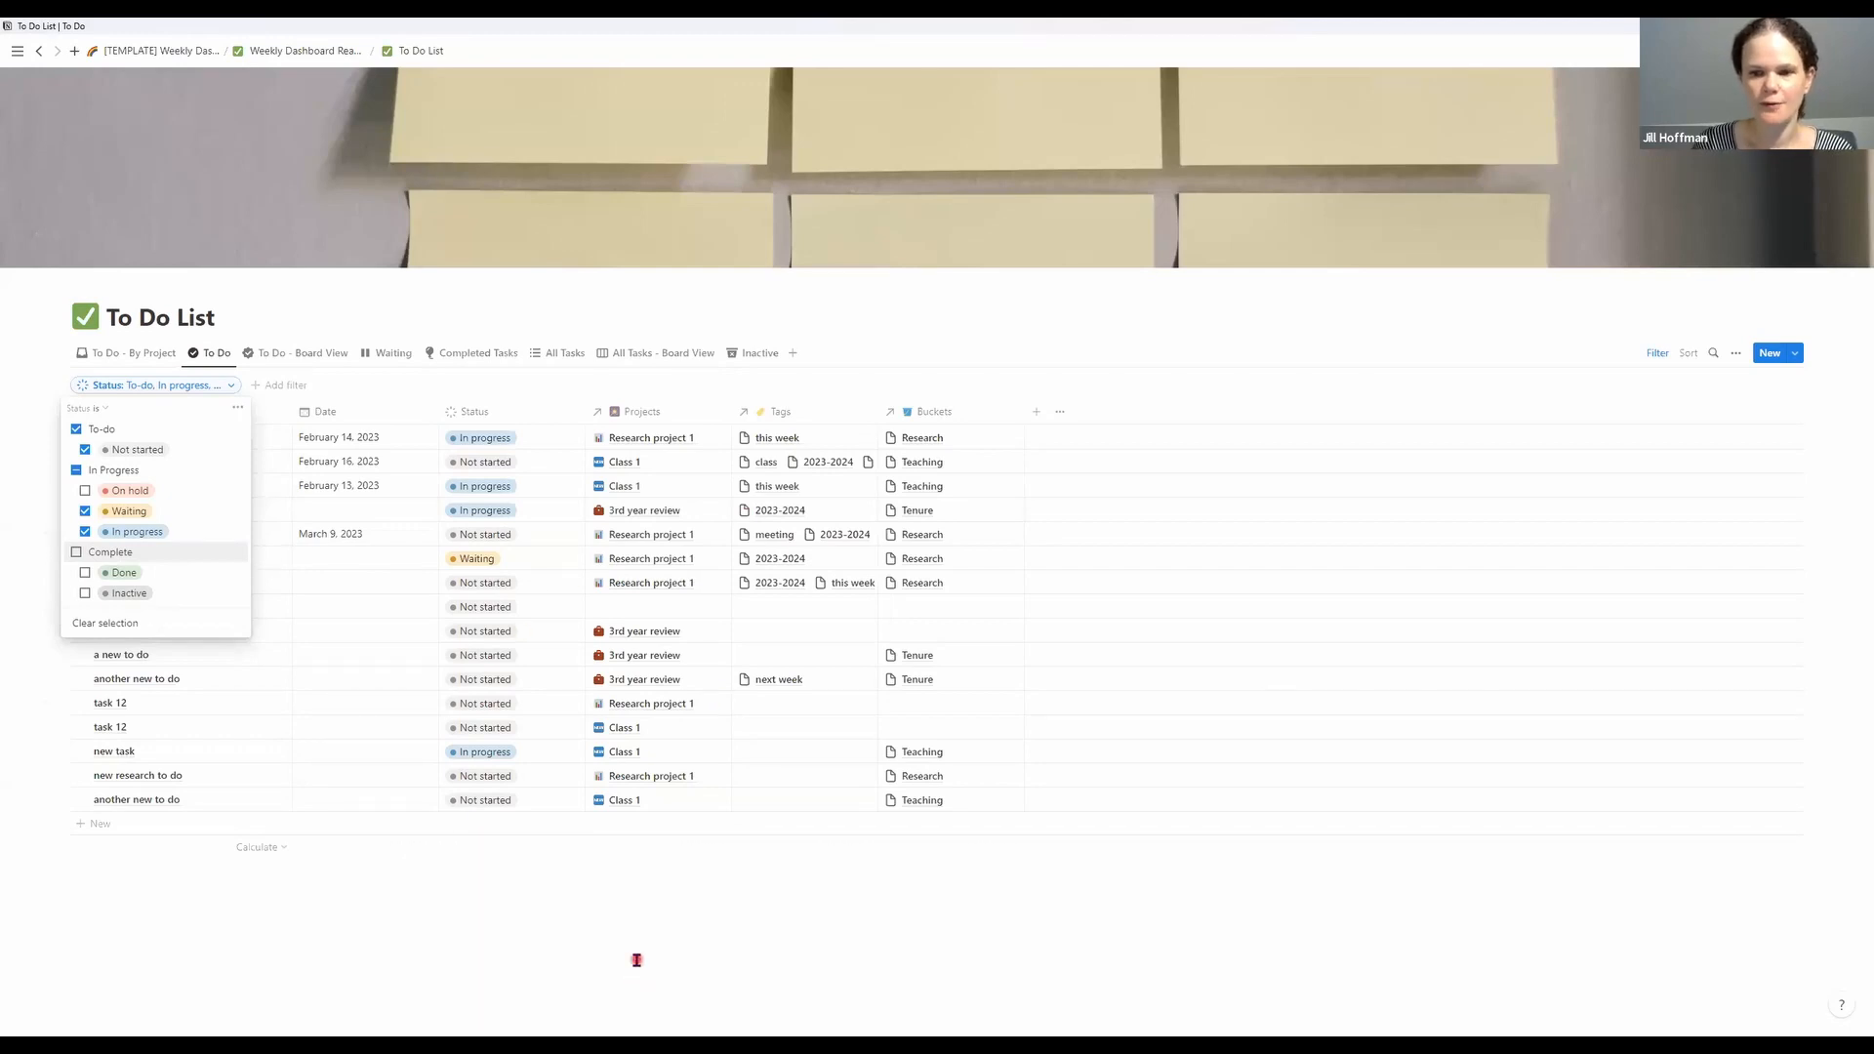
pyautogui.click(816, 966)
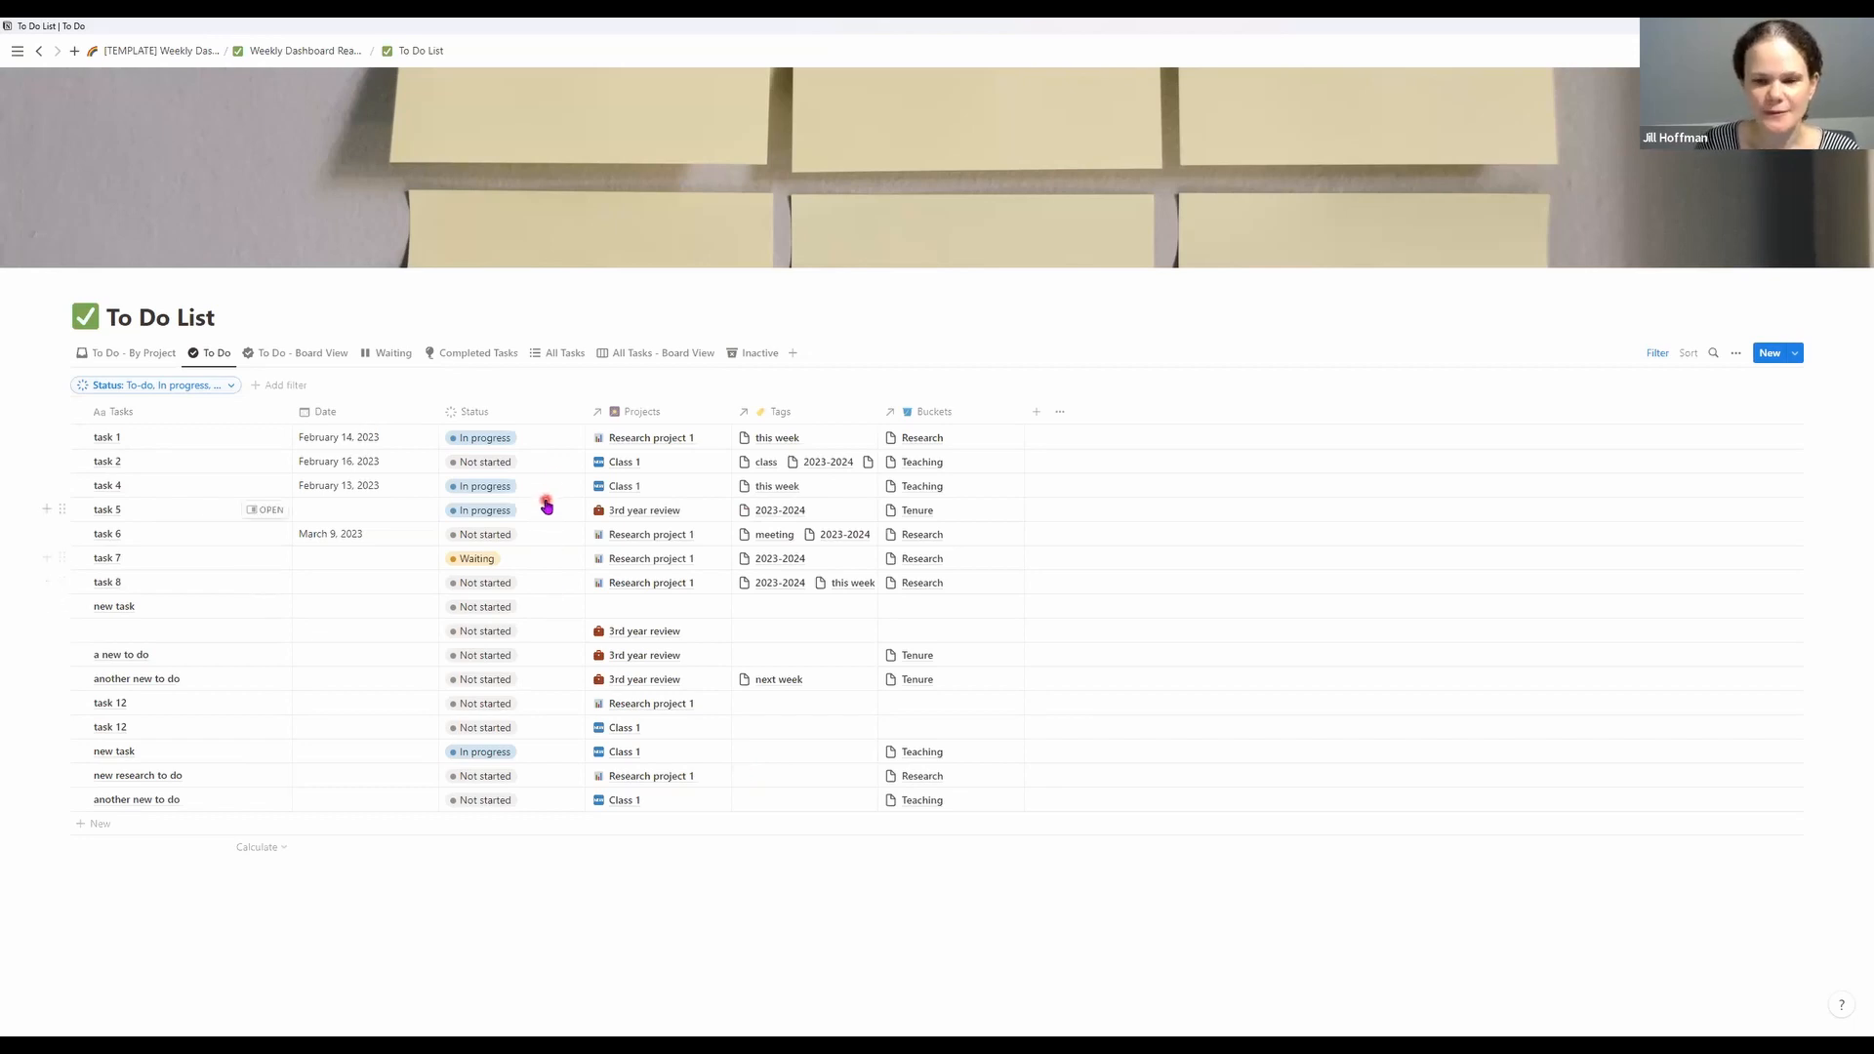
pyautogui.click(570, 435)
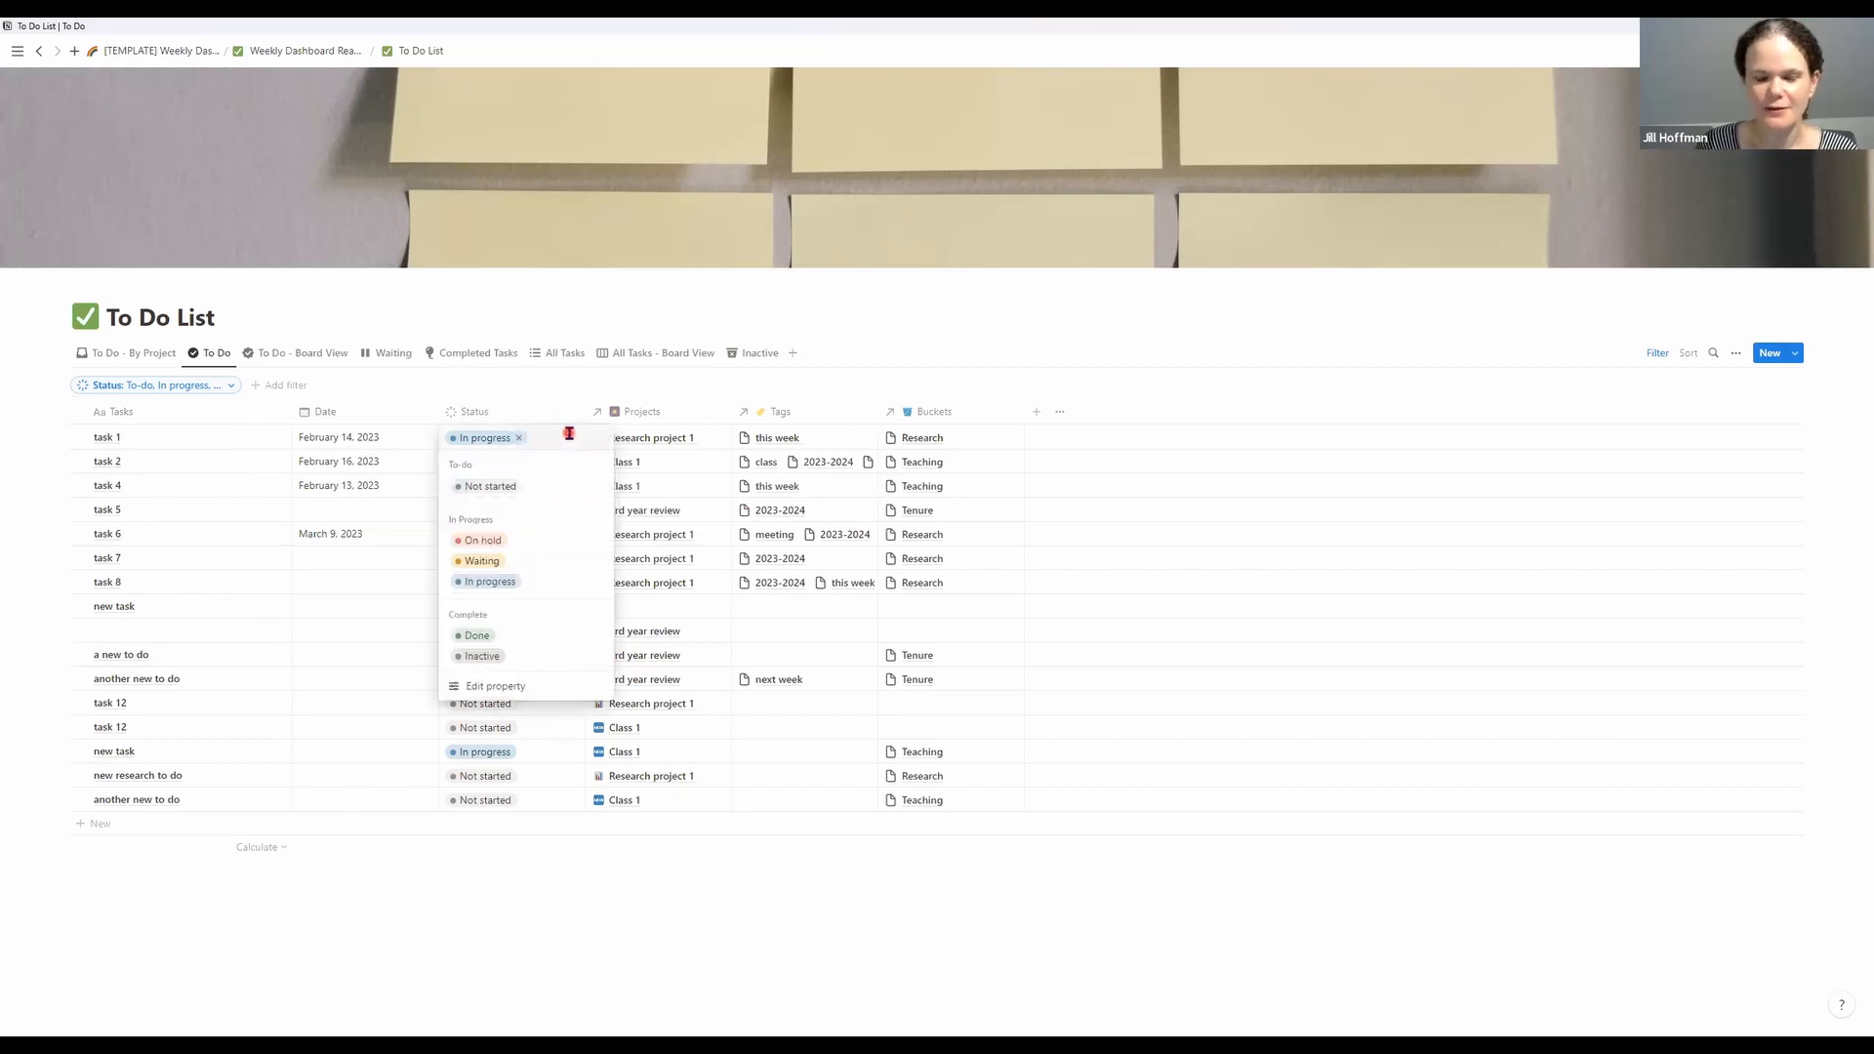
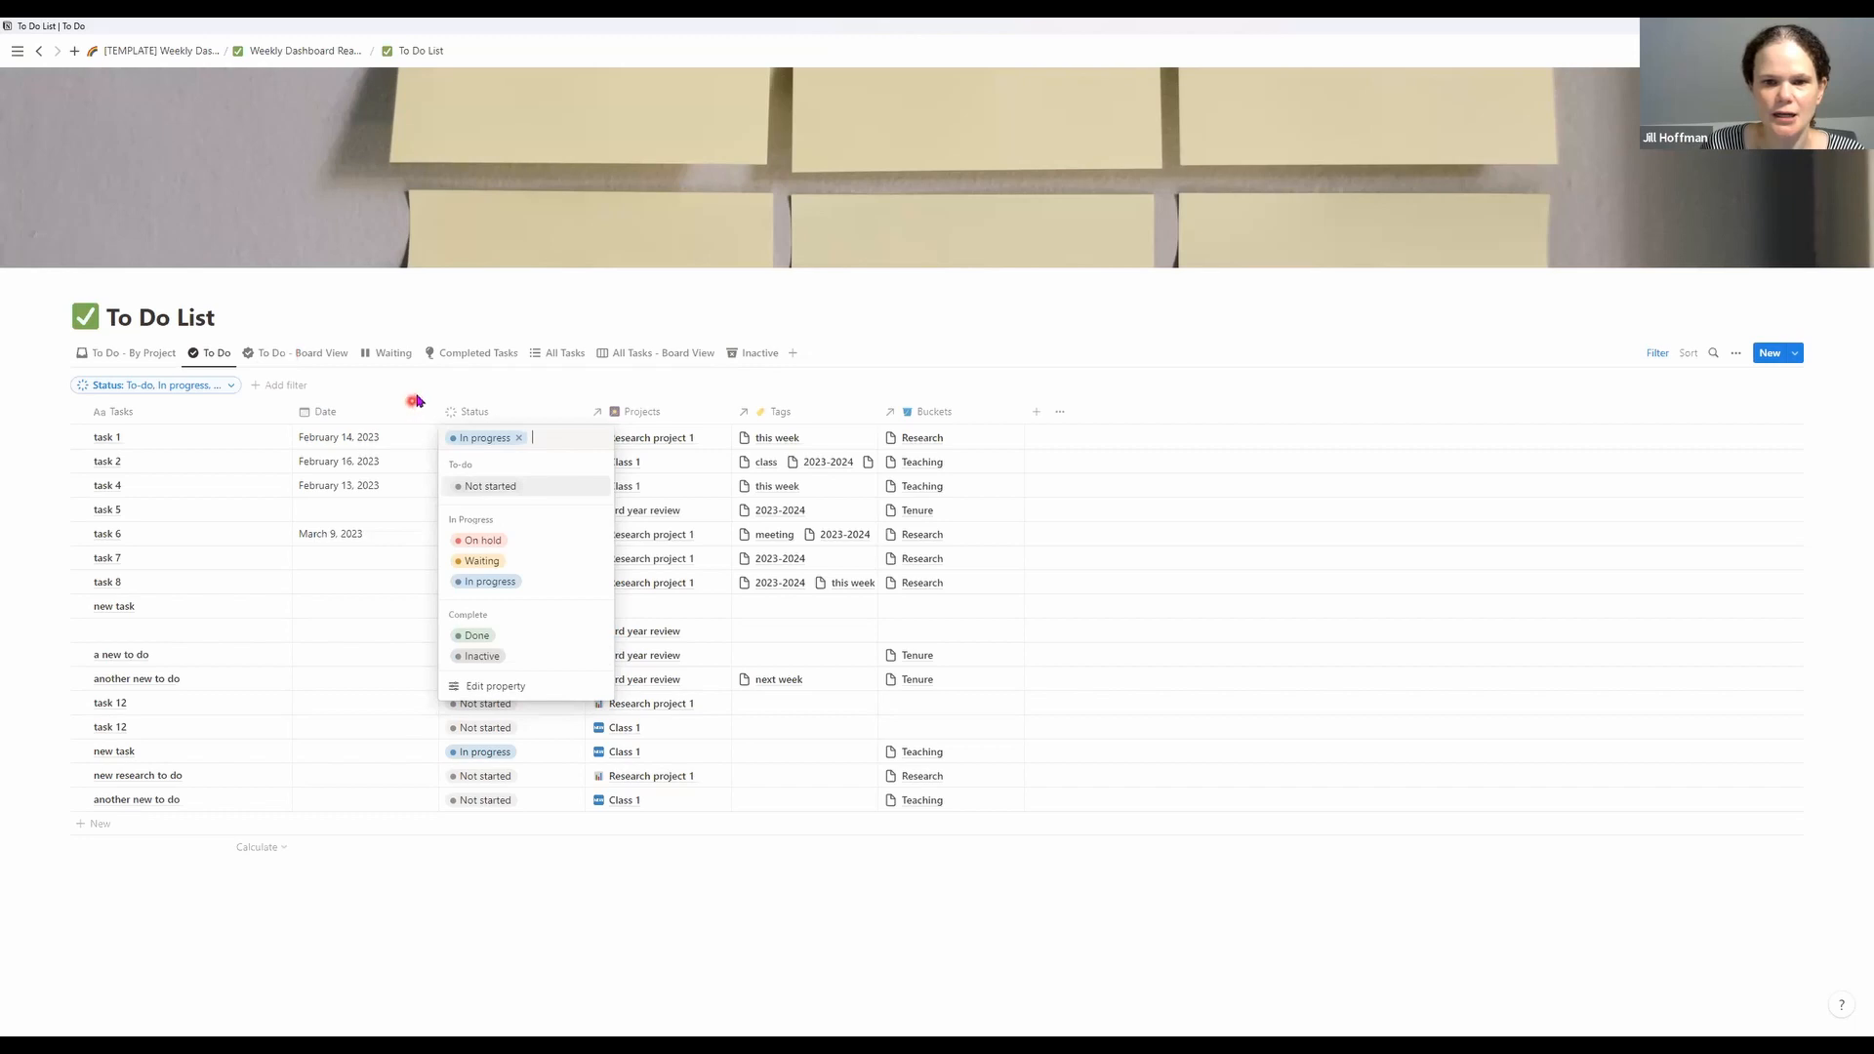
pyautogui.press('Escape')
# Look through the status columns of the To Do - Board View and check the Waiting view
pyautogui.click(300, 357)
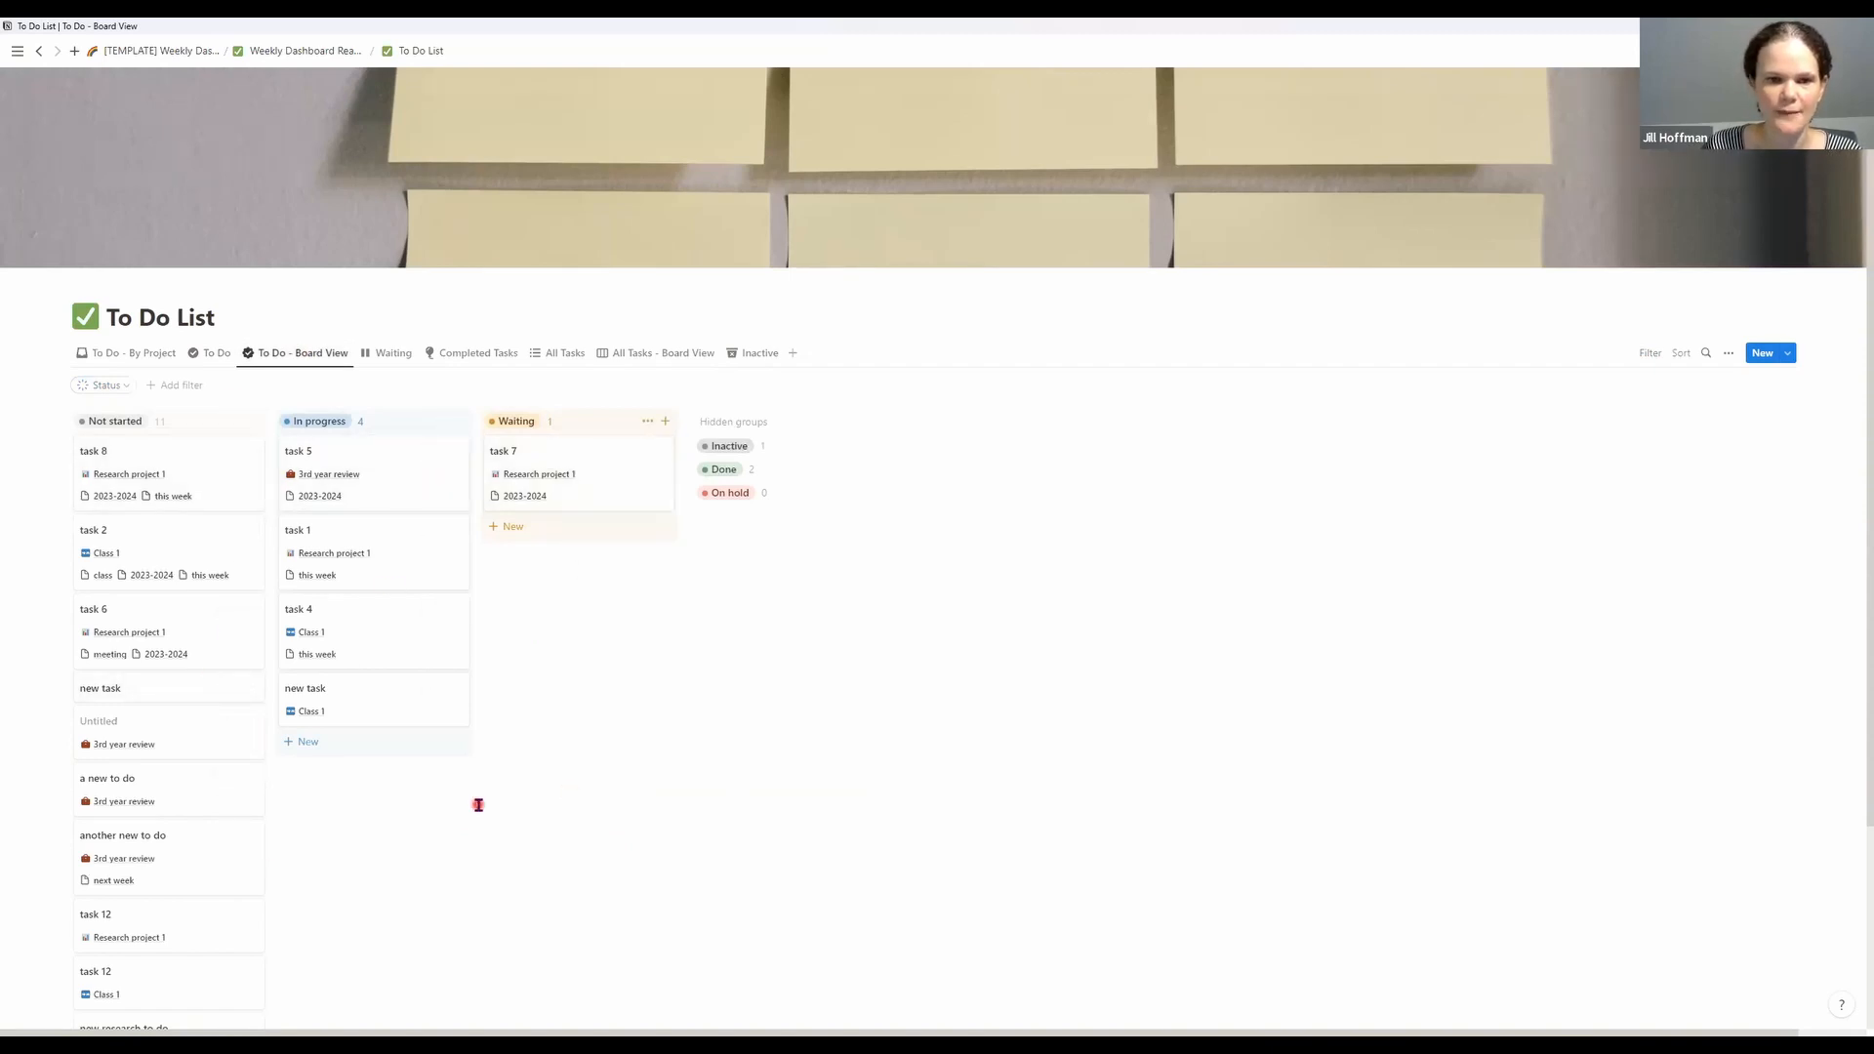
pyautogui.scroll(-3, 180, 468)
pyautogui.scroll(3, 196, 619)
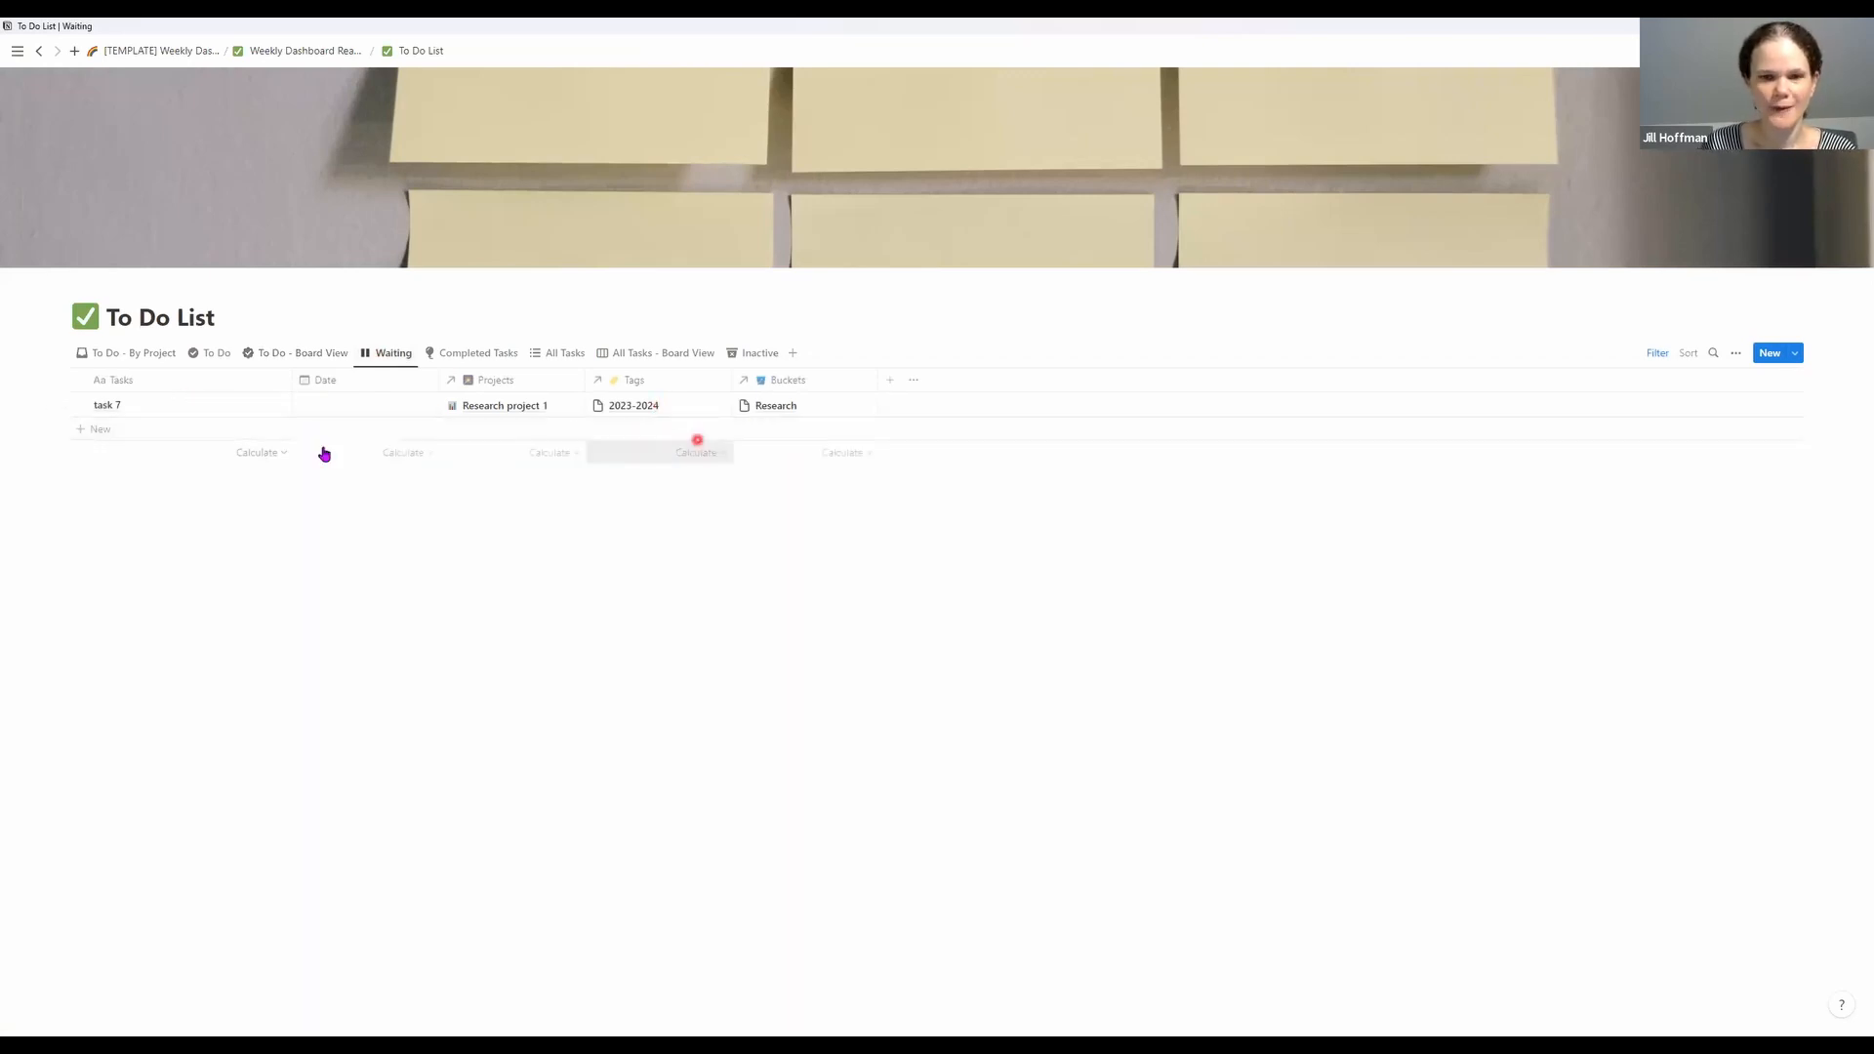
# Browse the Completed Tasks, All Tasks, All Tasks - Board View and Inactive views of the To Do List
pyautogui.click(479, 356)
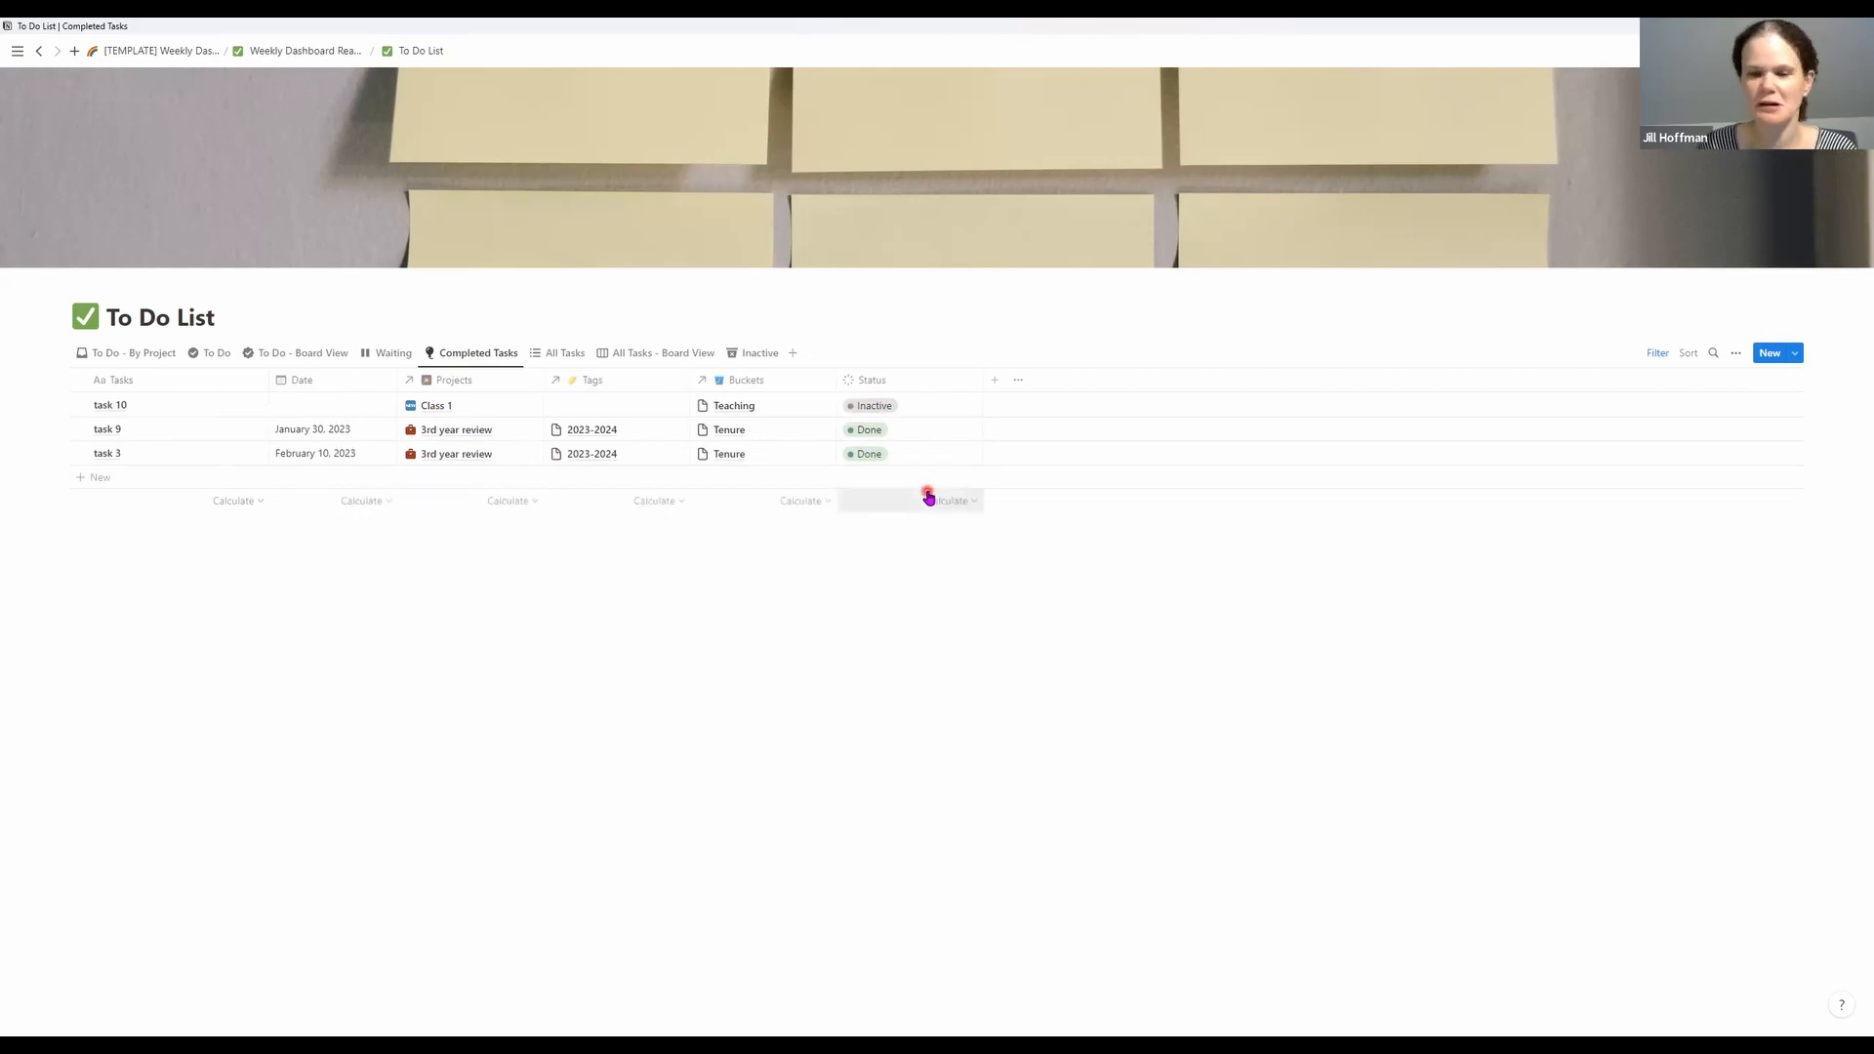
pyautogui.click(560, 357)
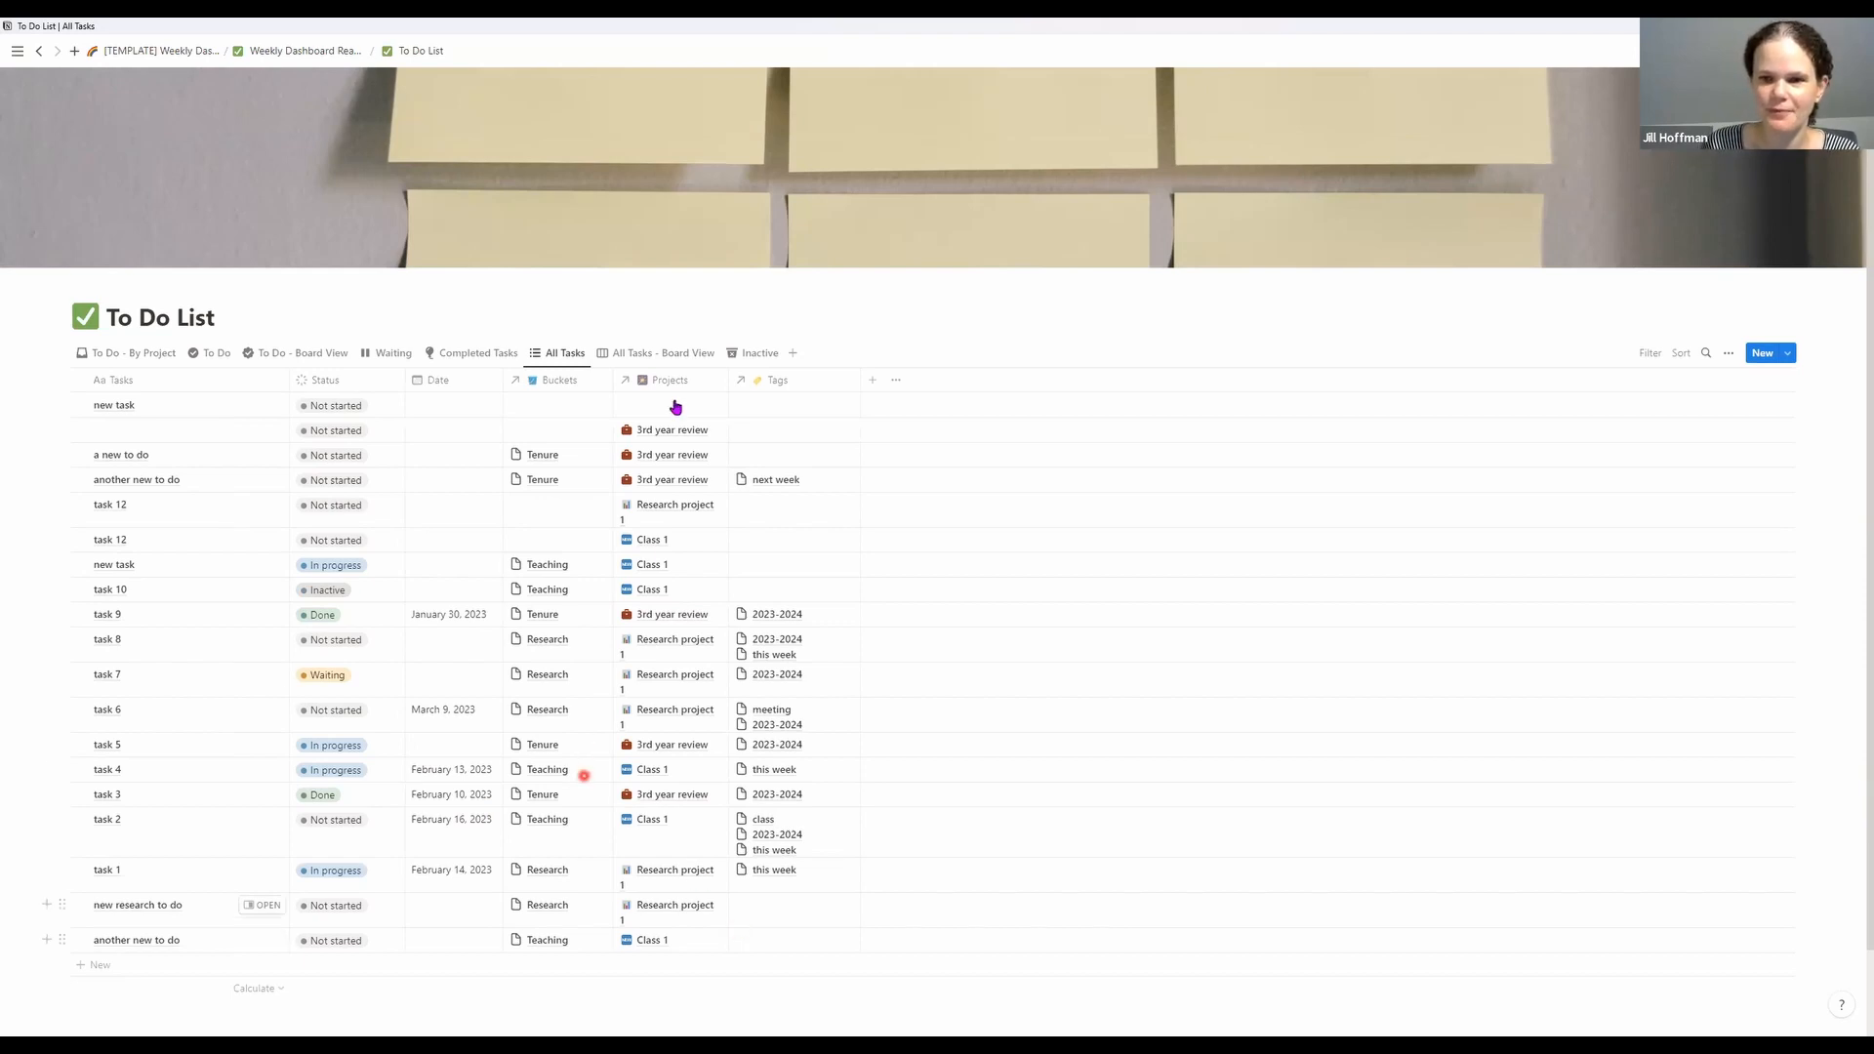
pyautogui.click(672, 354)
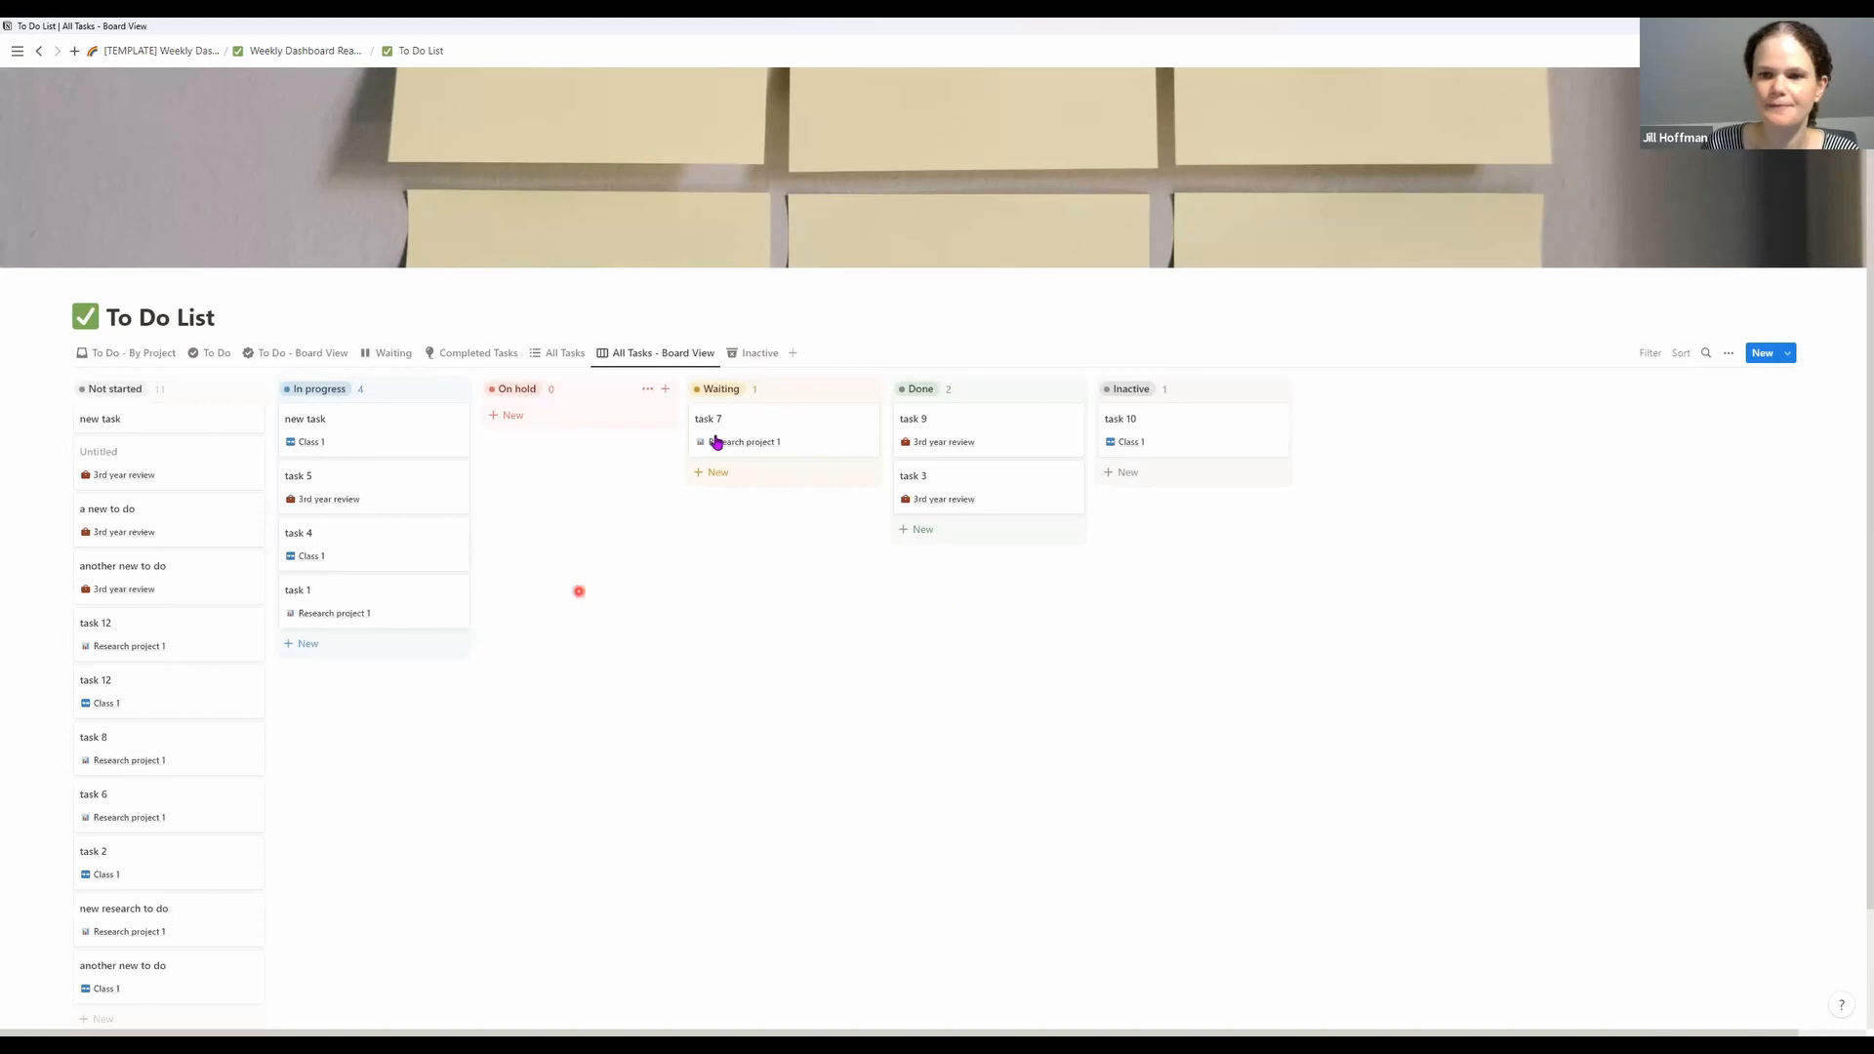
pyautogui.click(775, 358)
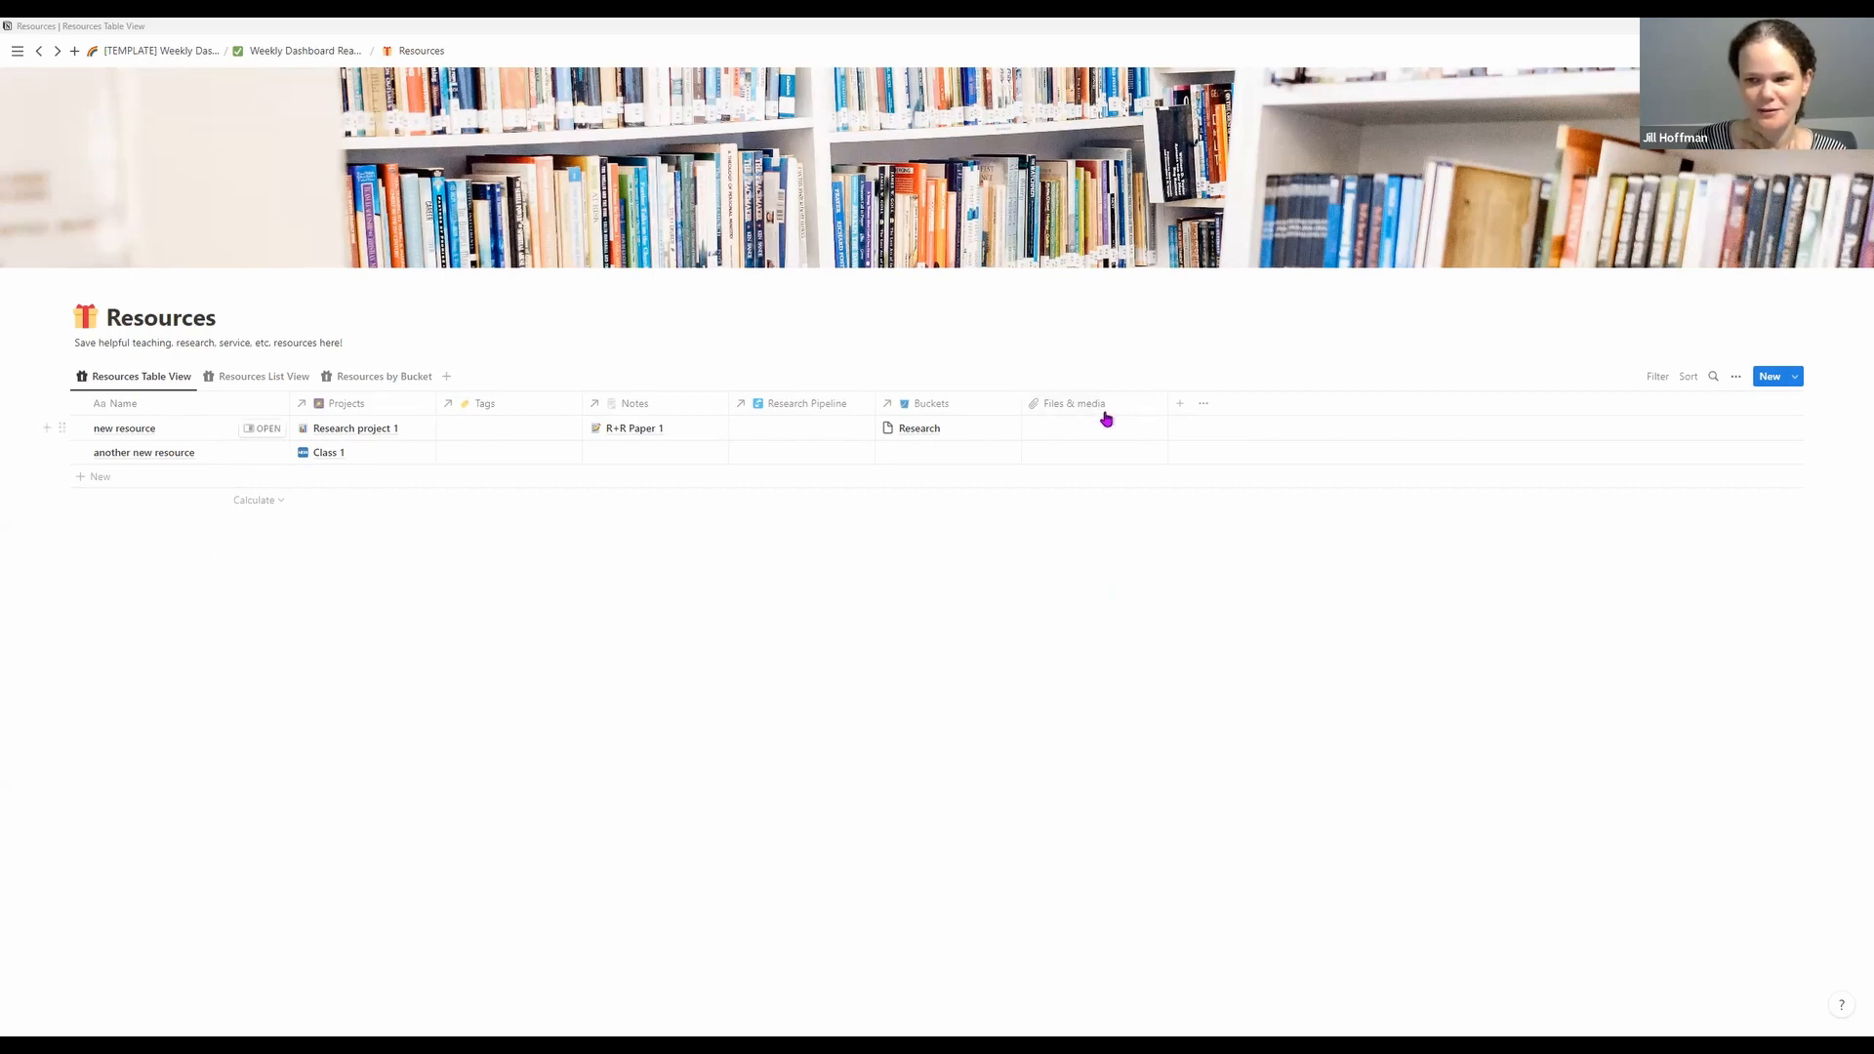
# Examine the Files & media property in the Resources table, and view the resources as a list and by bucket
pyautogui.click(1050, 431)
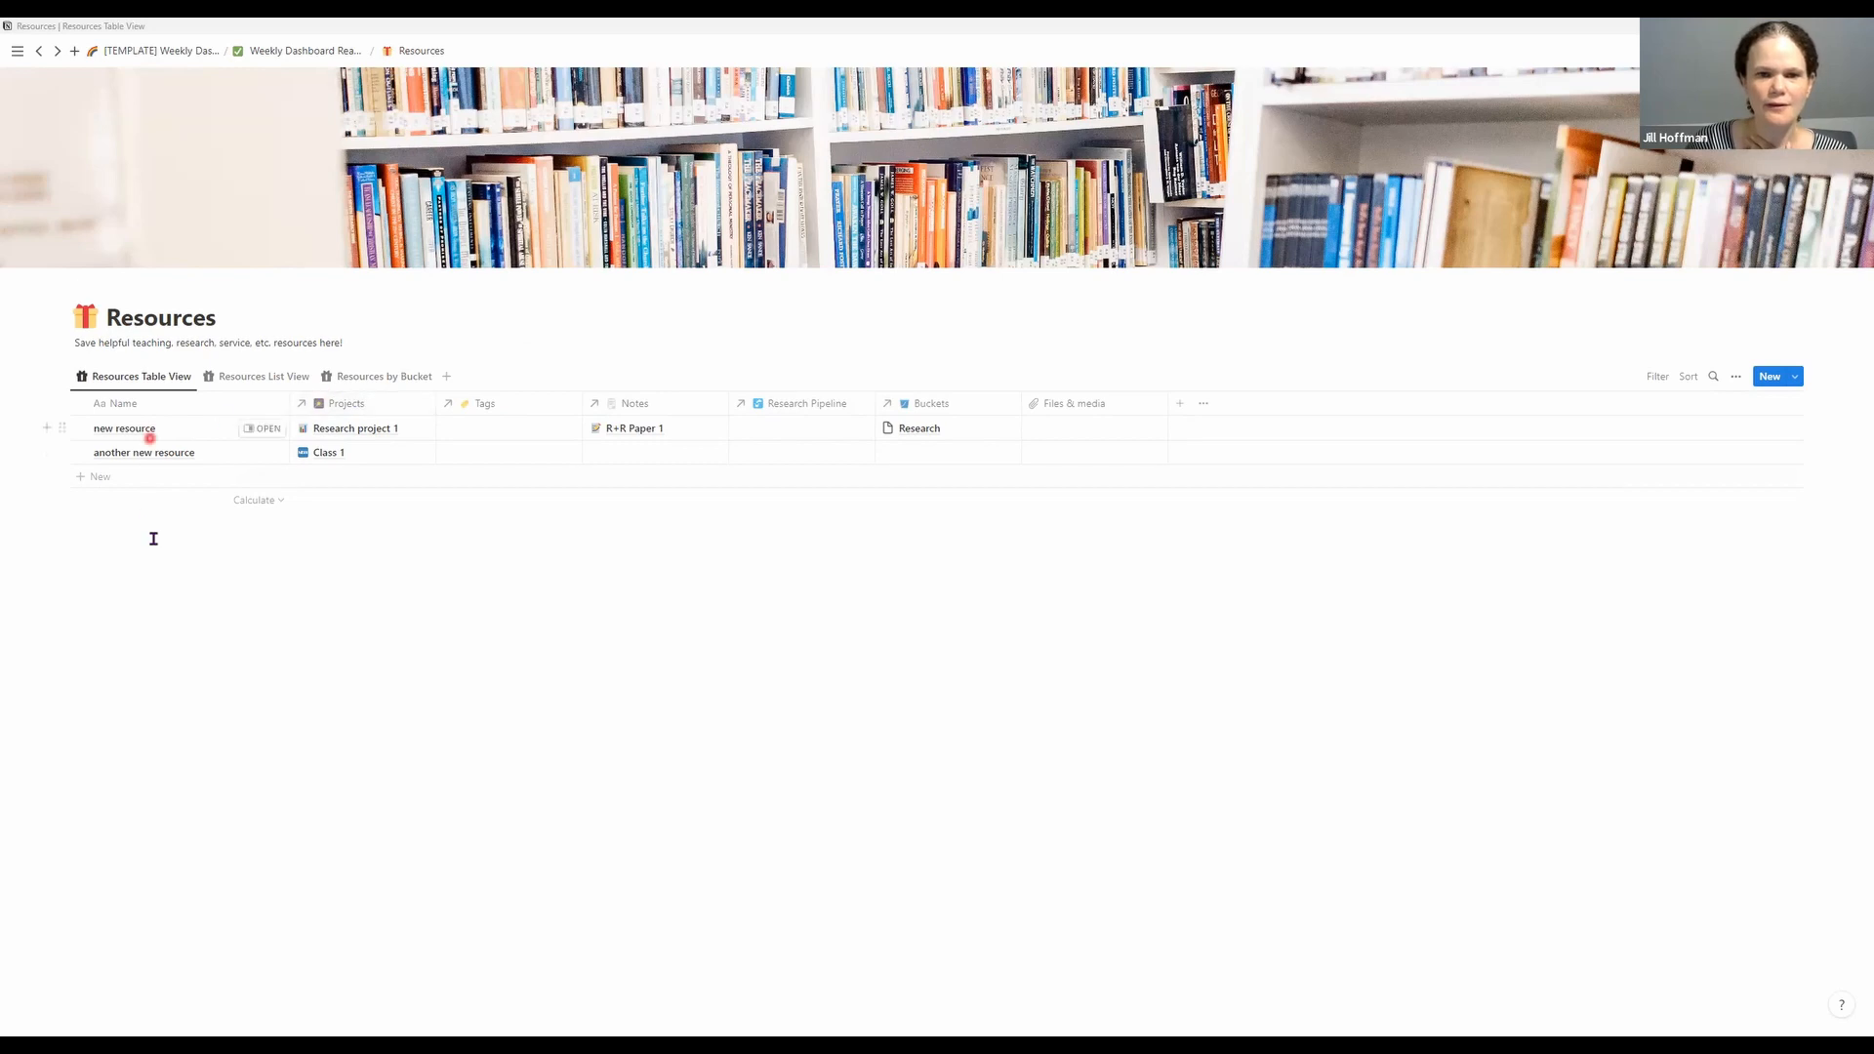
pyautogui.click(261, 379)
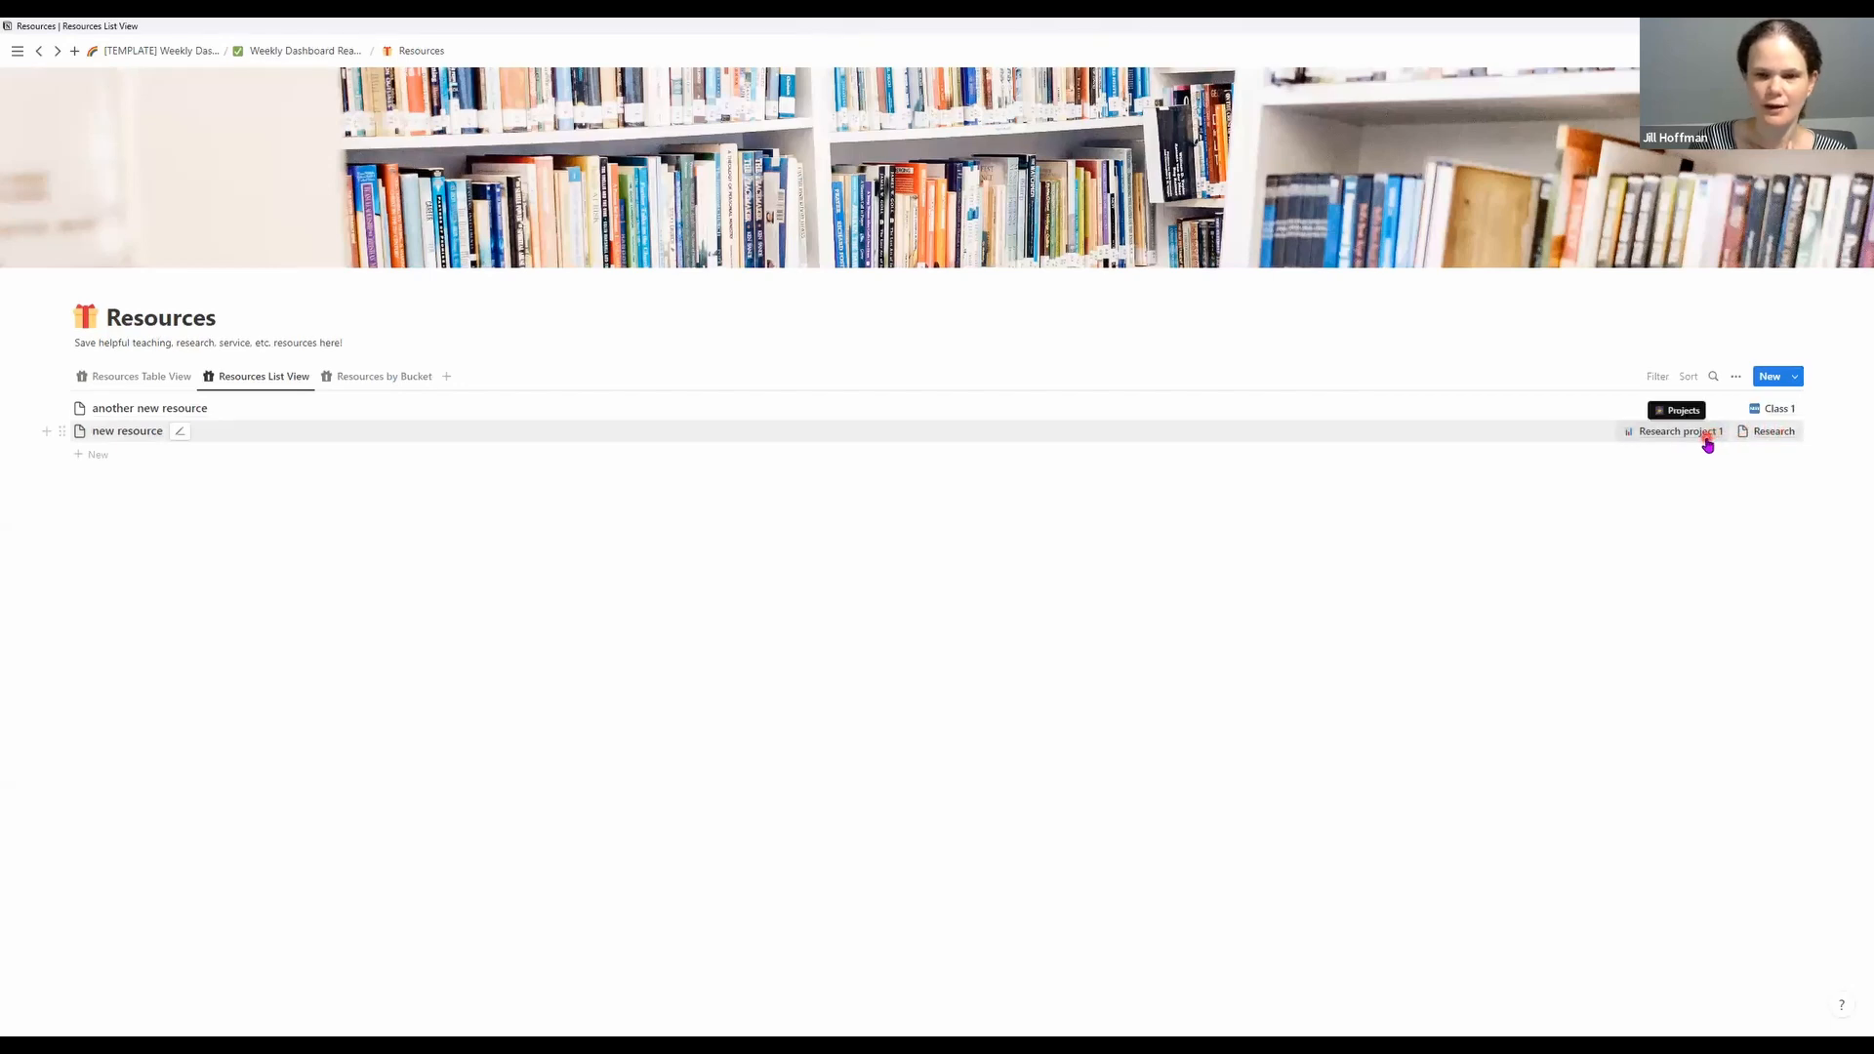
pyautogui.click(394, 379)
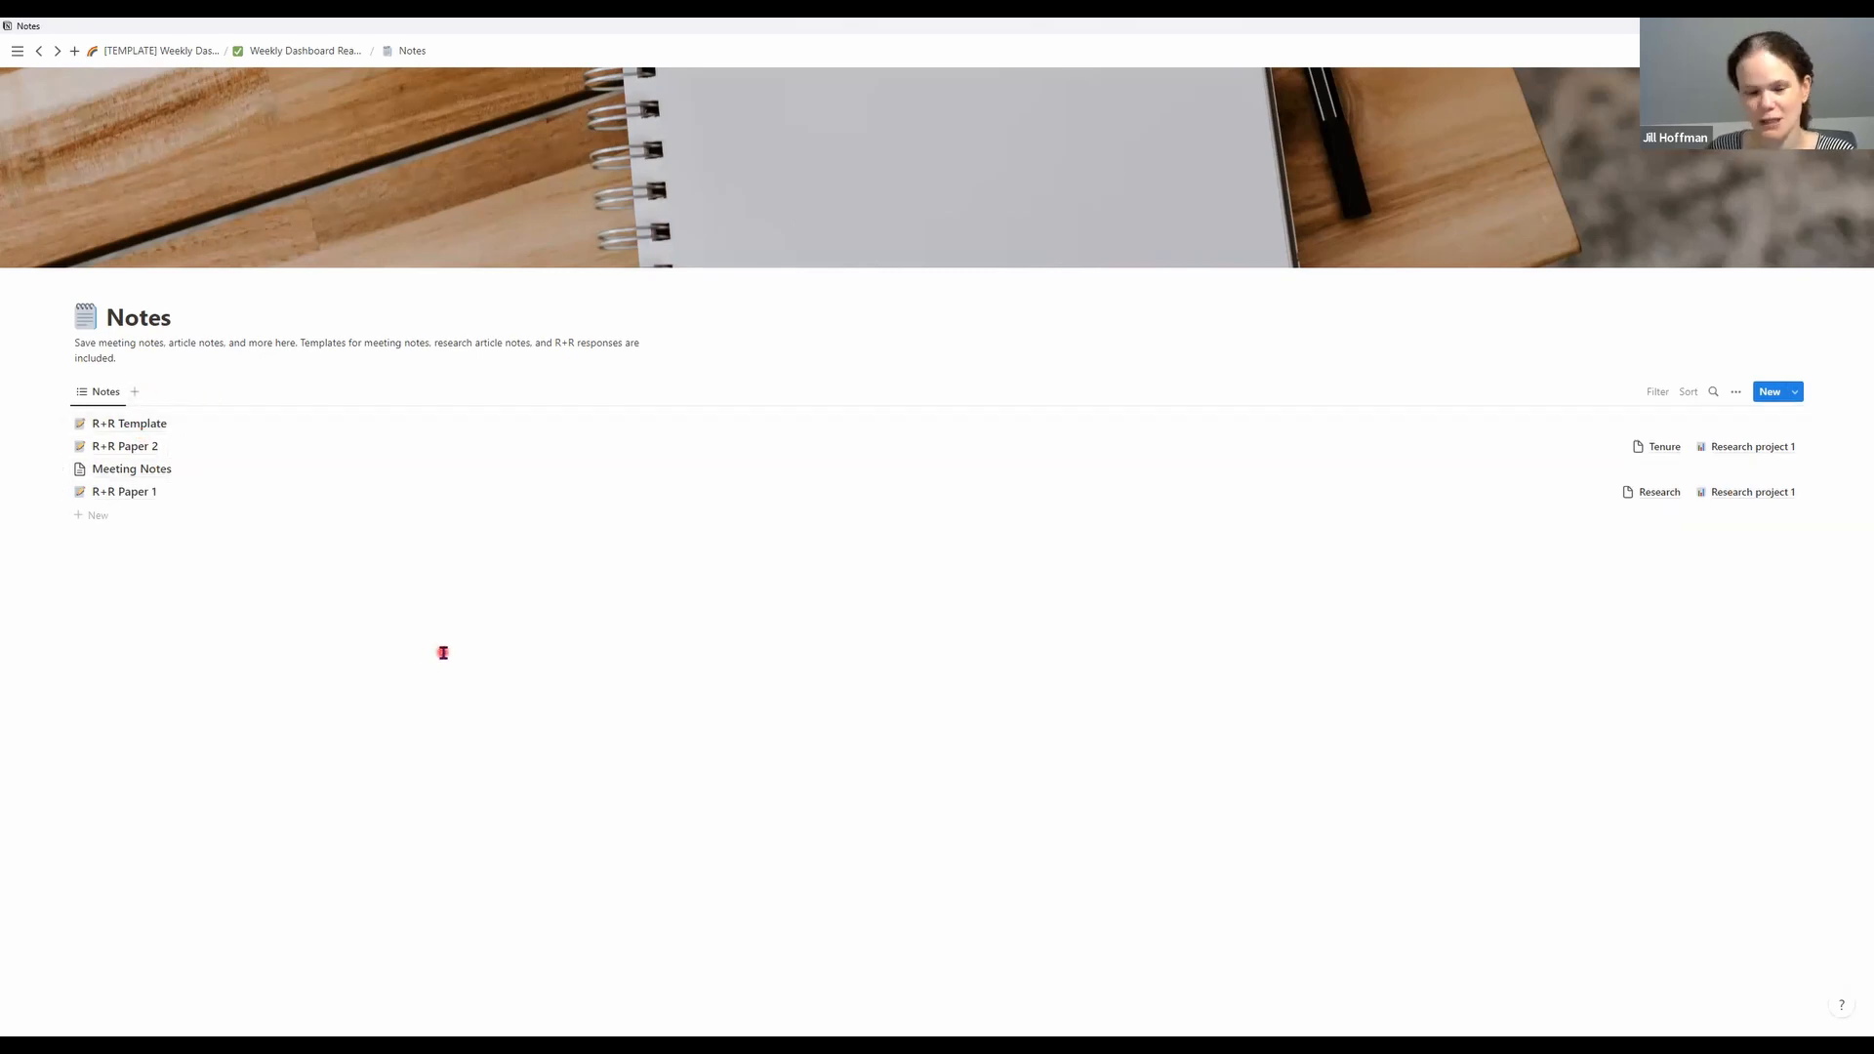
# Check the templates available for Notes, and look through the Meeting notes and New to dos sections of the Meeting Notes page
pyautogui.click(1800, 393)
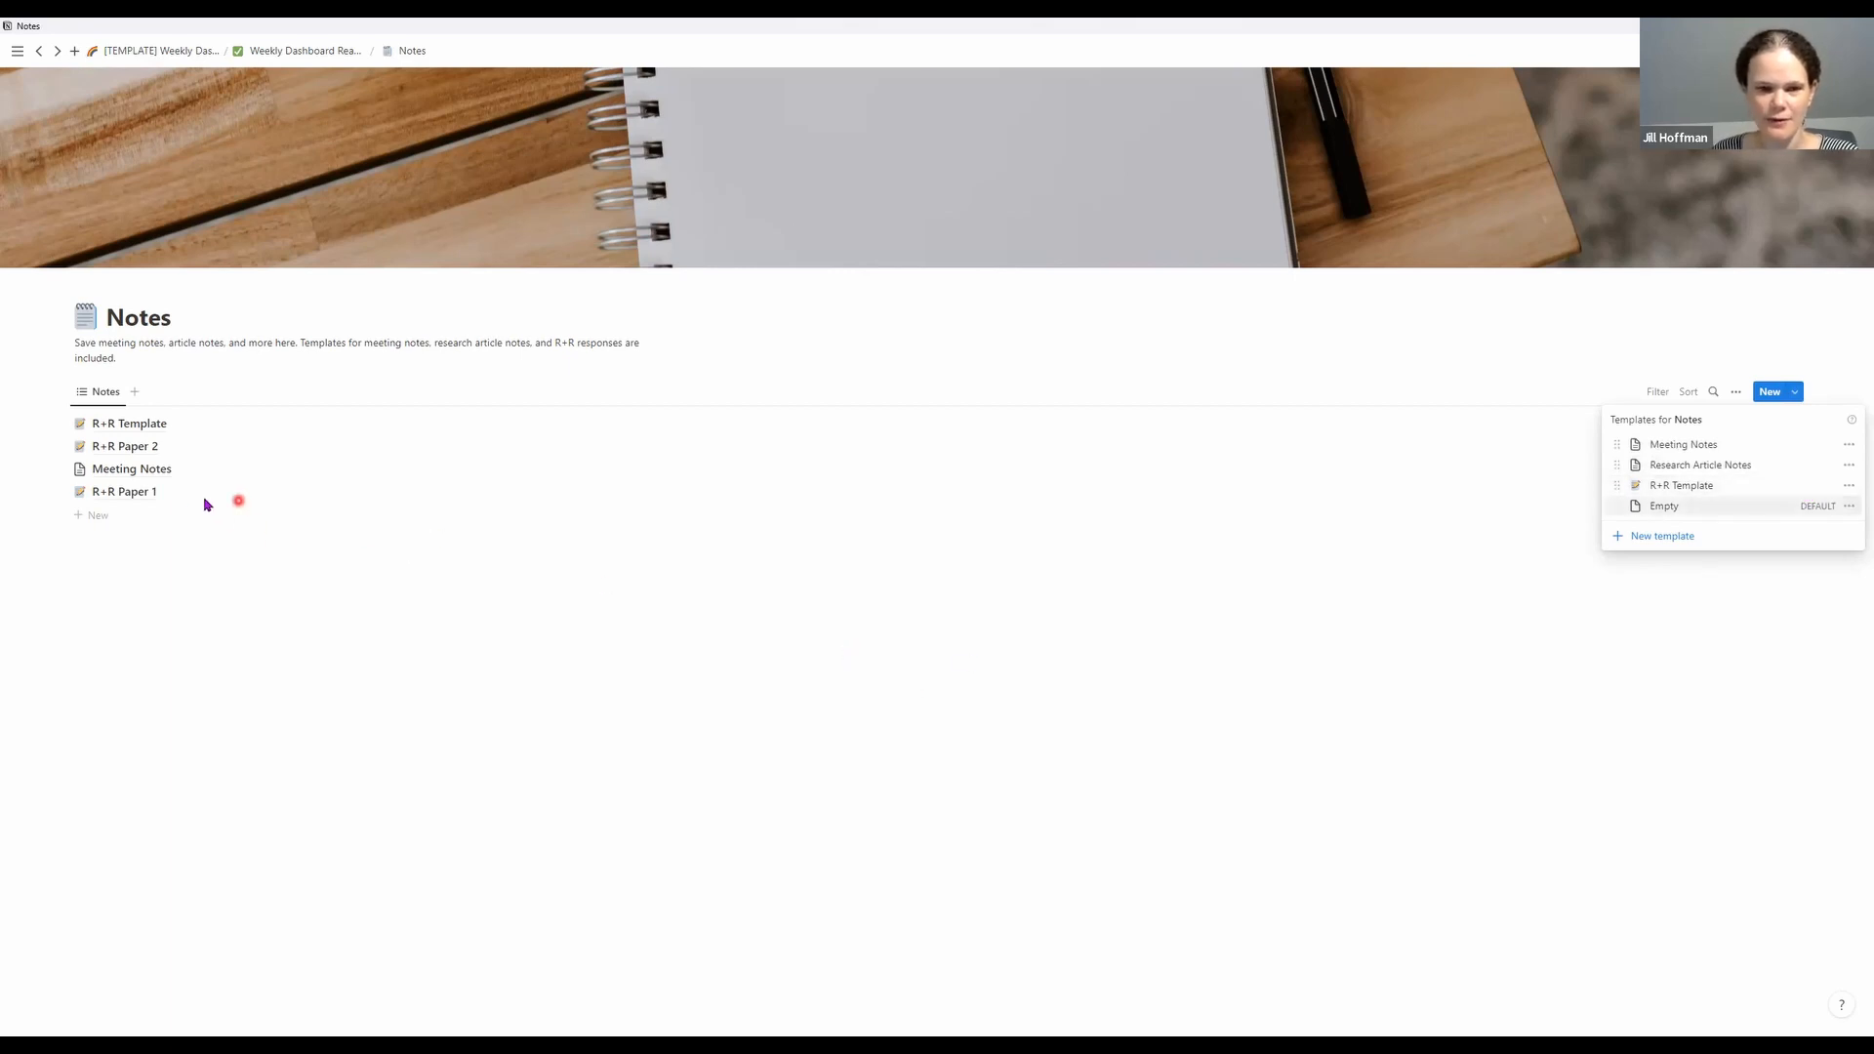
pyautogui.click(153, 473)
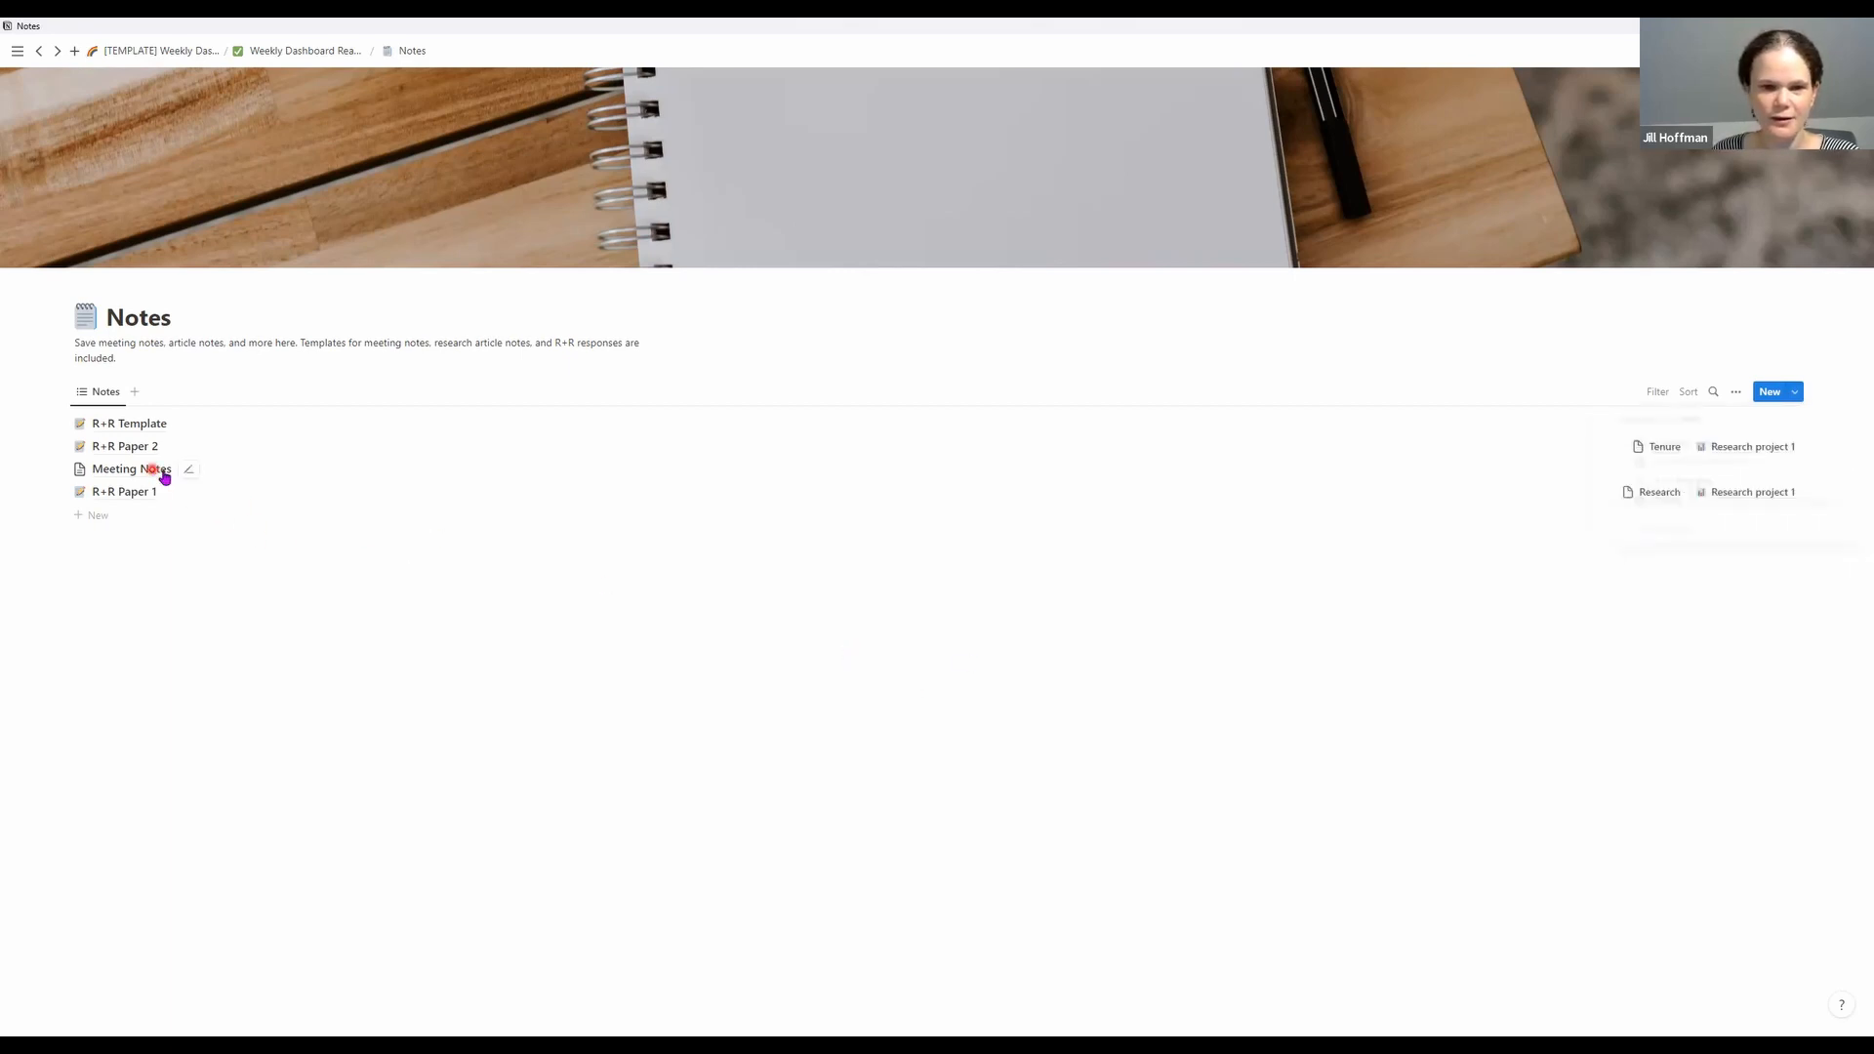
pyautogui.click(142, 478)
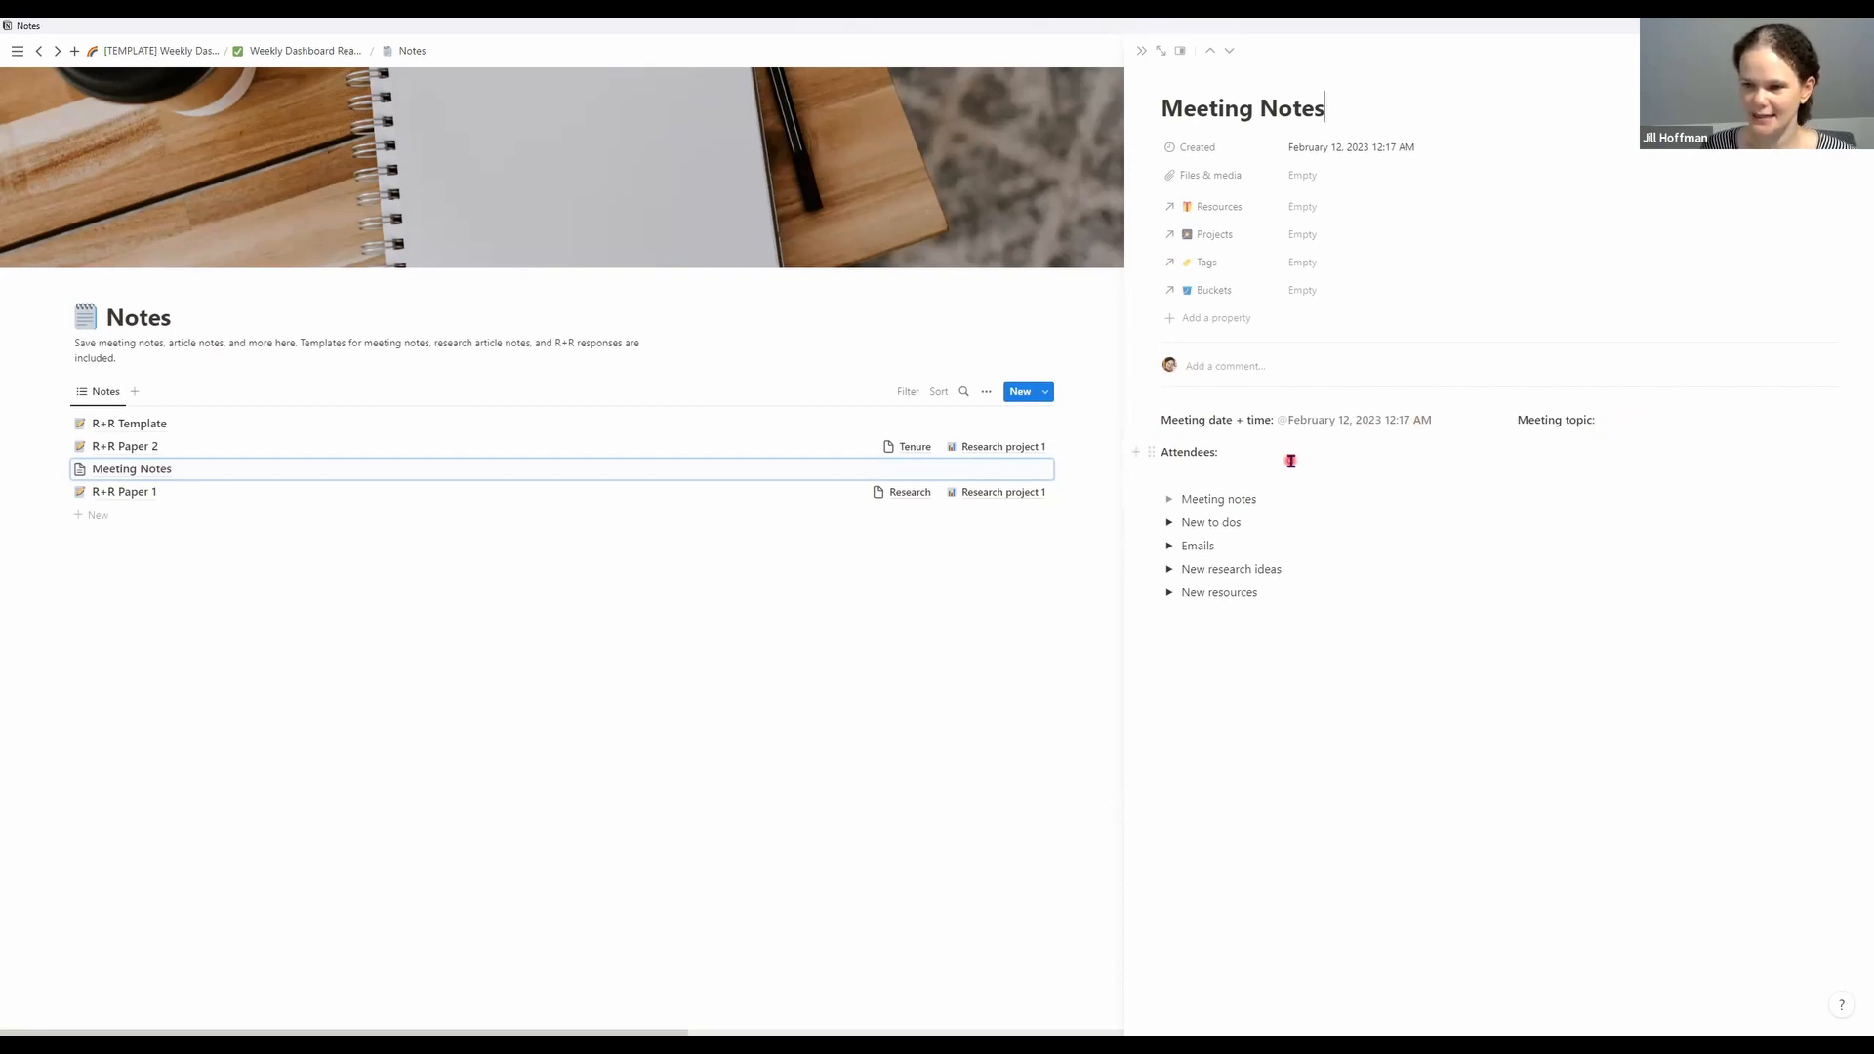
pyautogui.click(1168, 498)
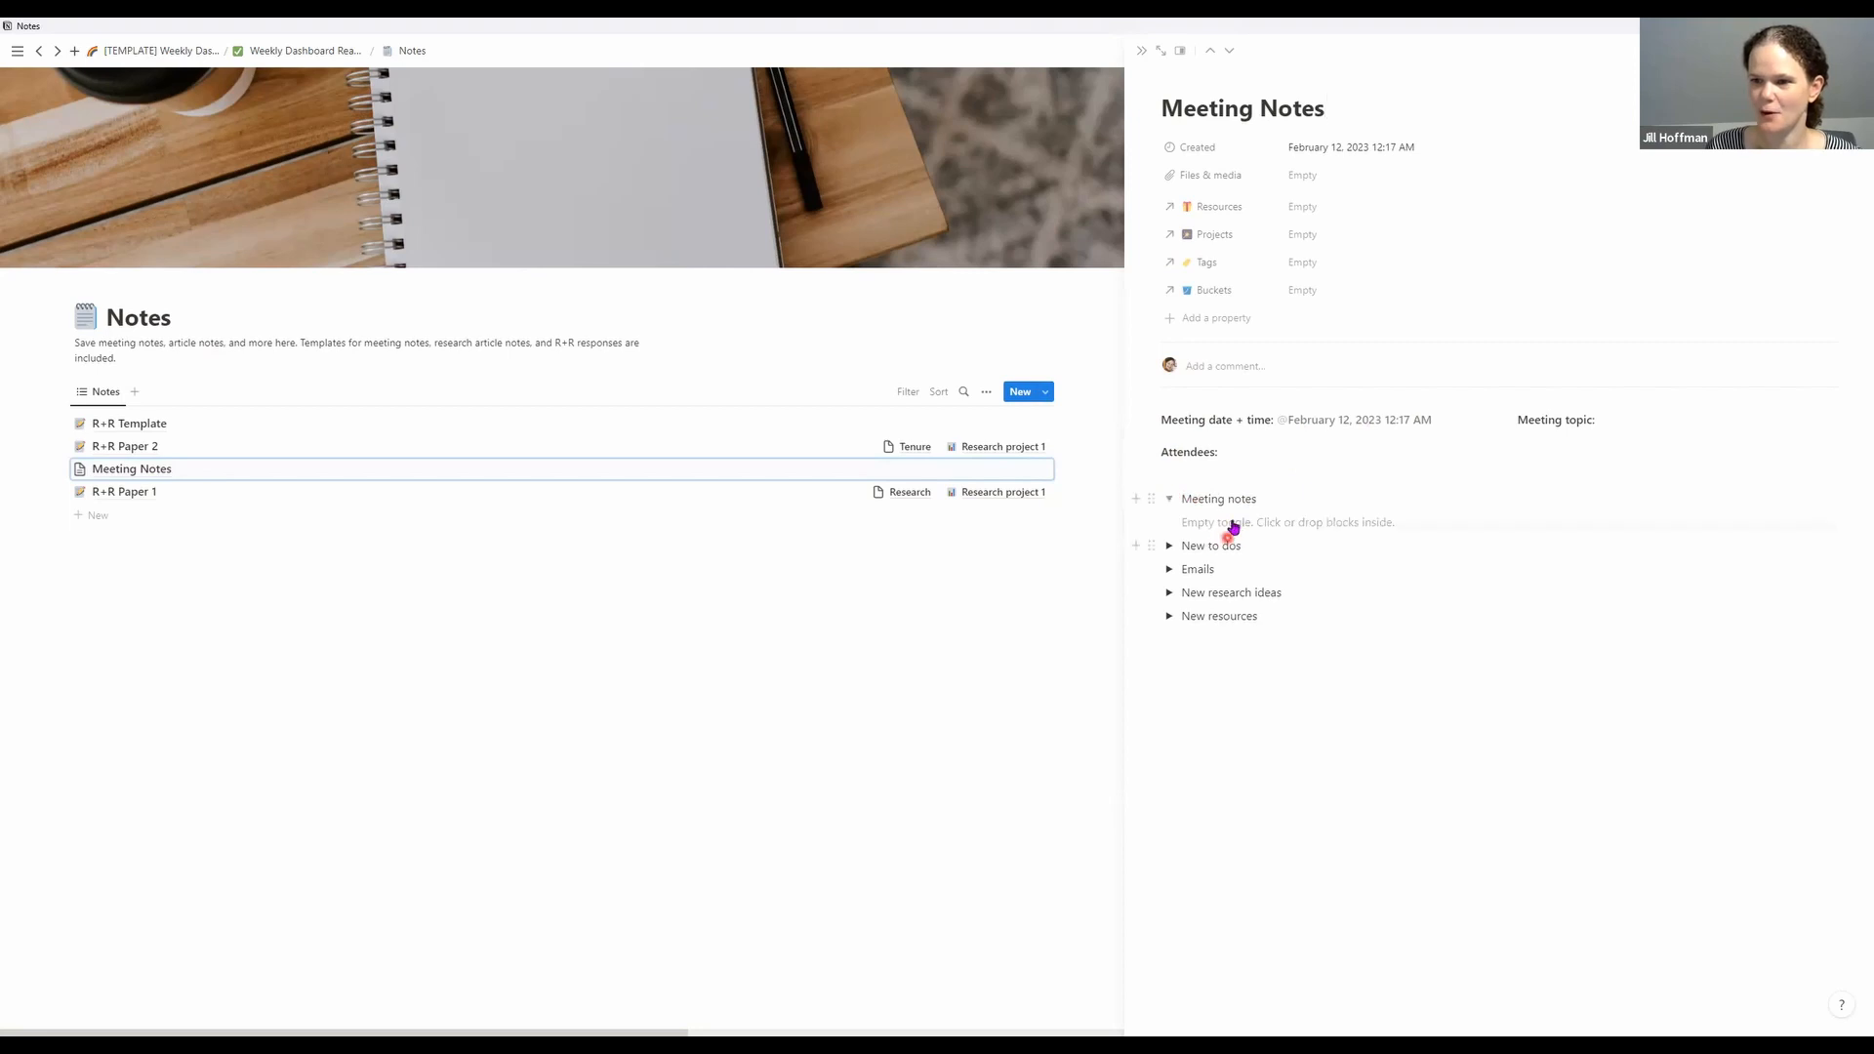
pyautogui.click(1169, 502)
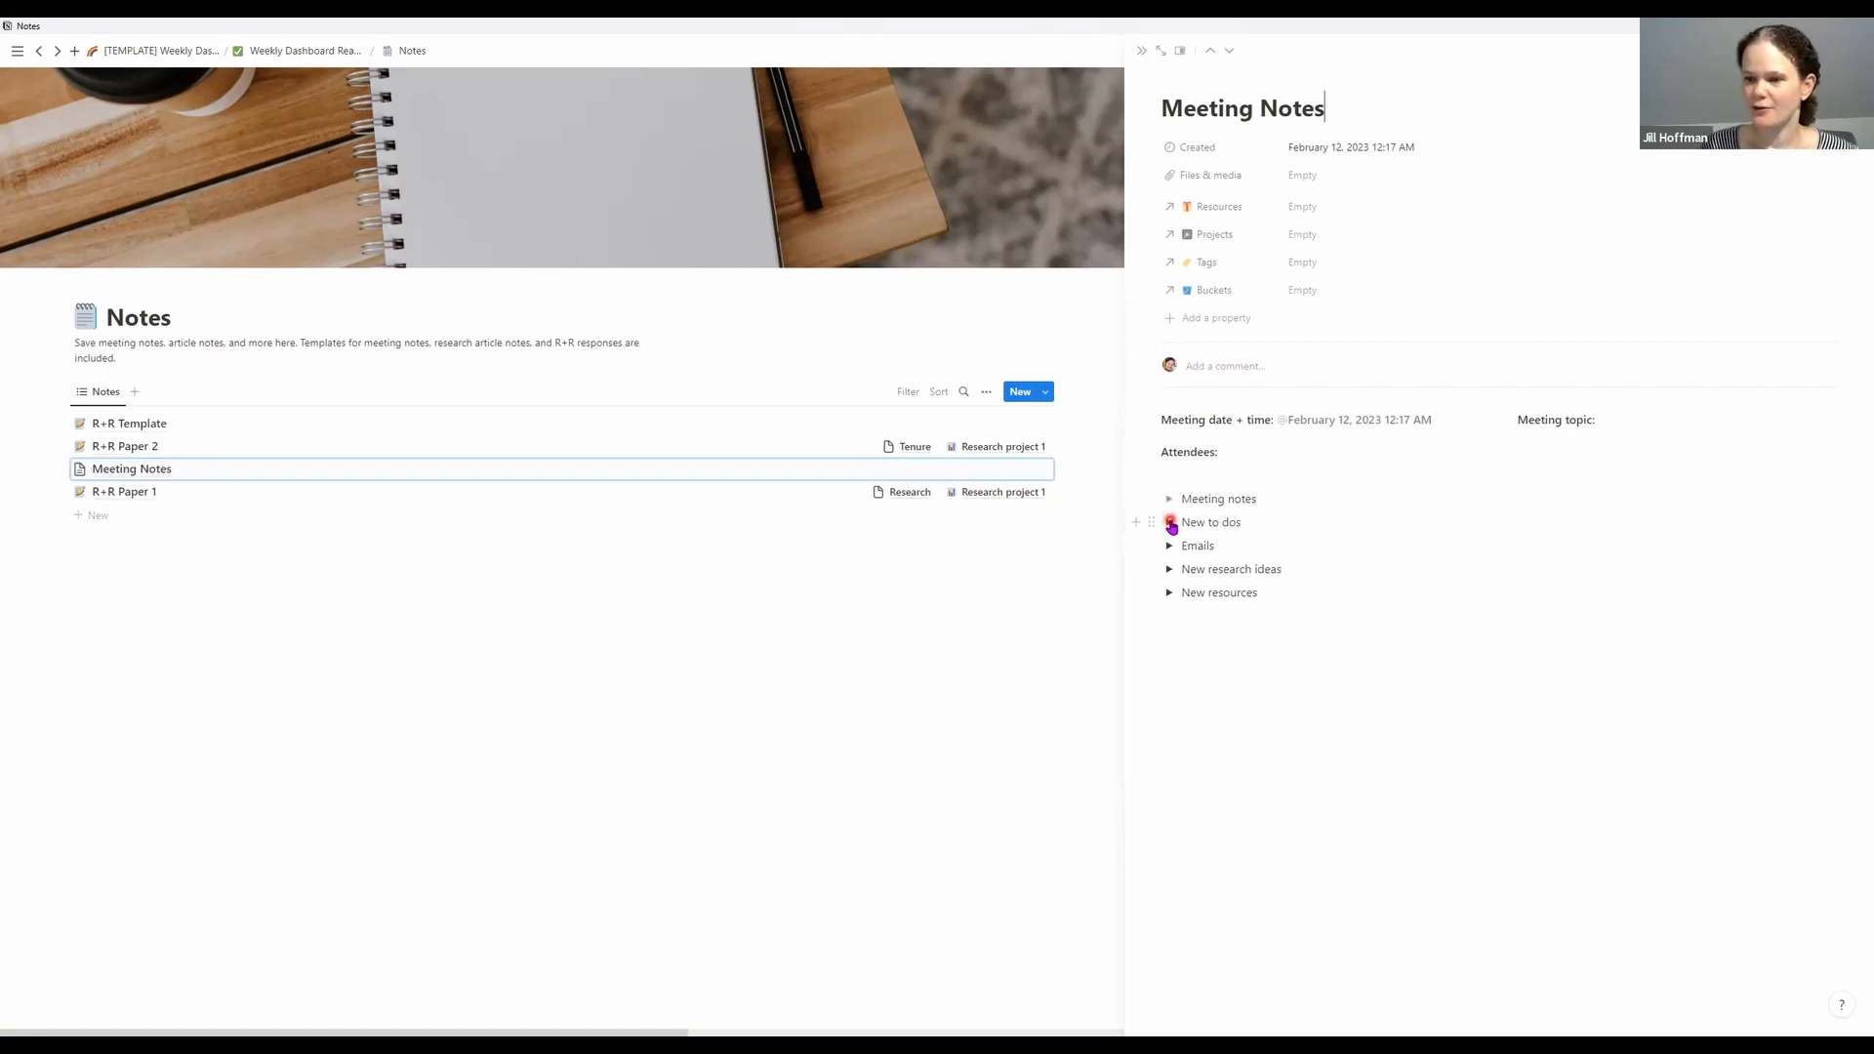
pyautogui.click(1169, 523)
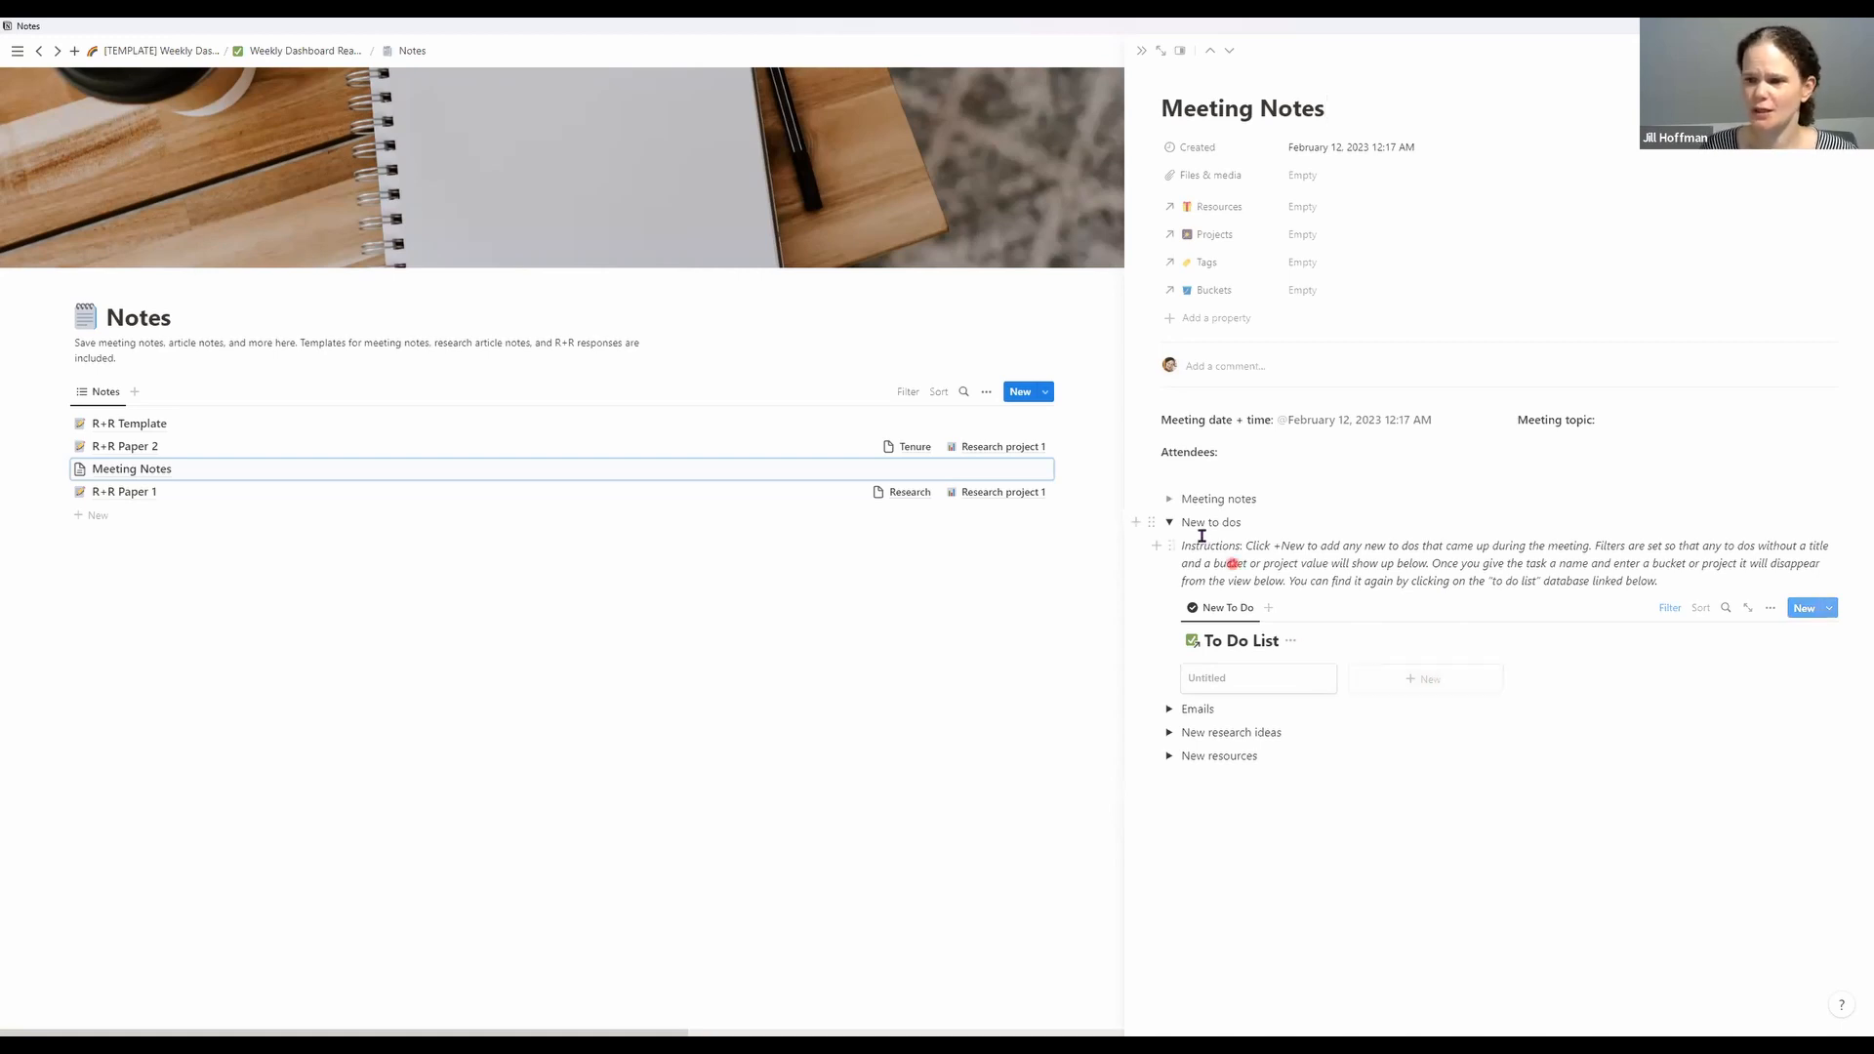
pyautogui.click(1169, 522)
# Add a checkbox item "another new email" to the synced Emails list in the Meeting Notes page, and collapse the list
pyautogui.click(1169, 546)
pyautogui.click(1190, 660)
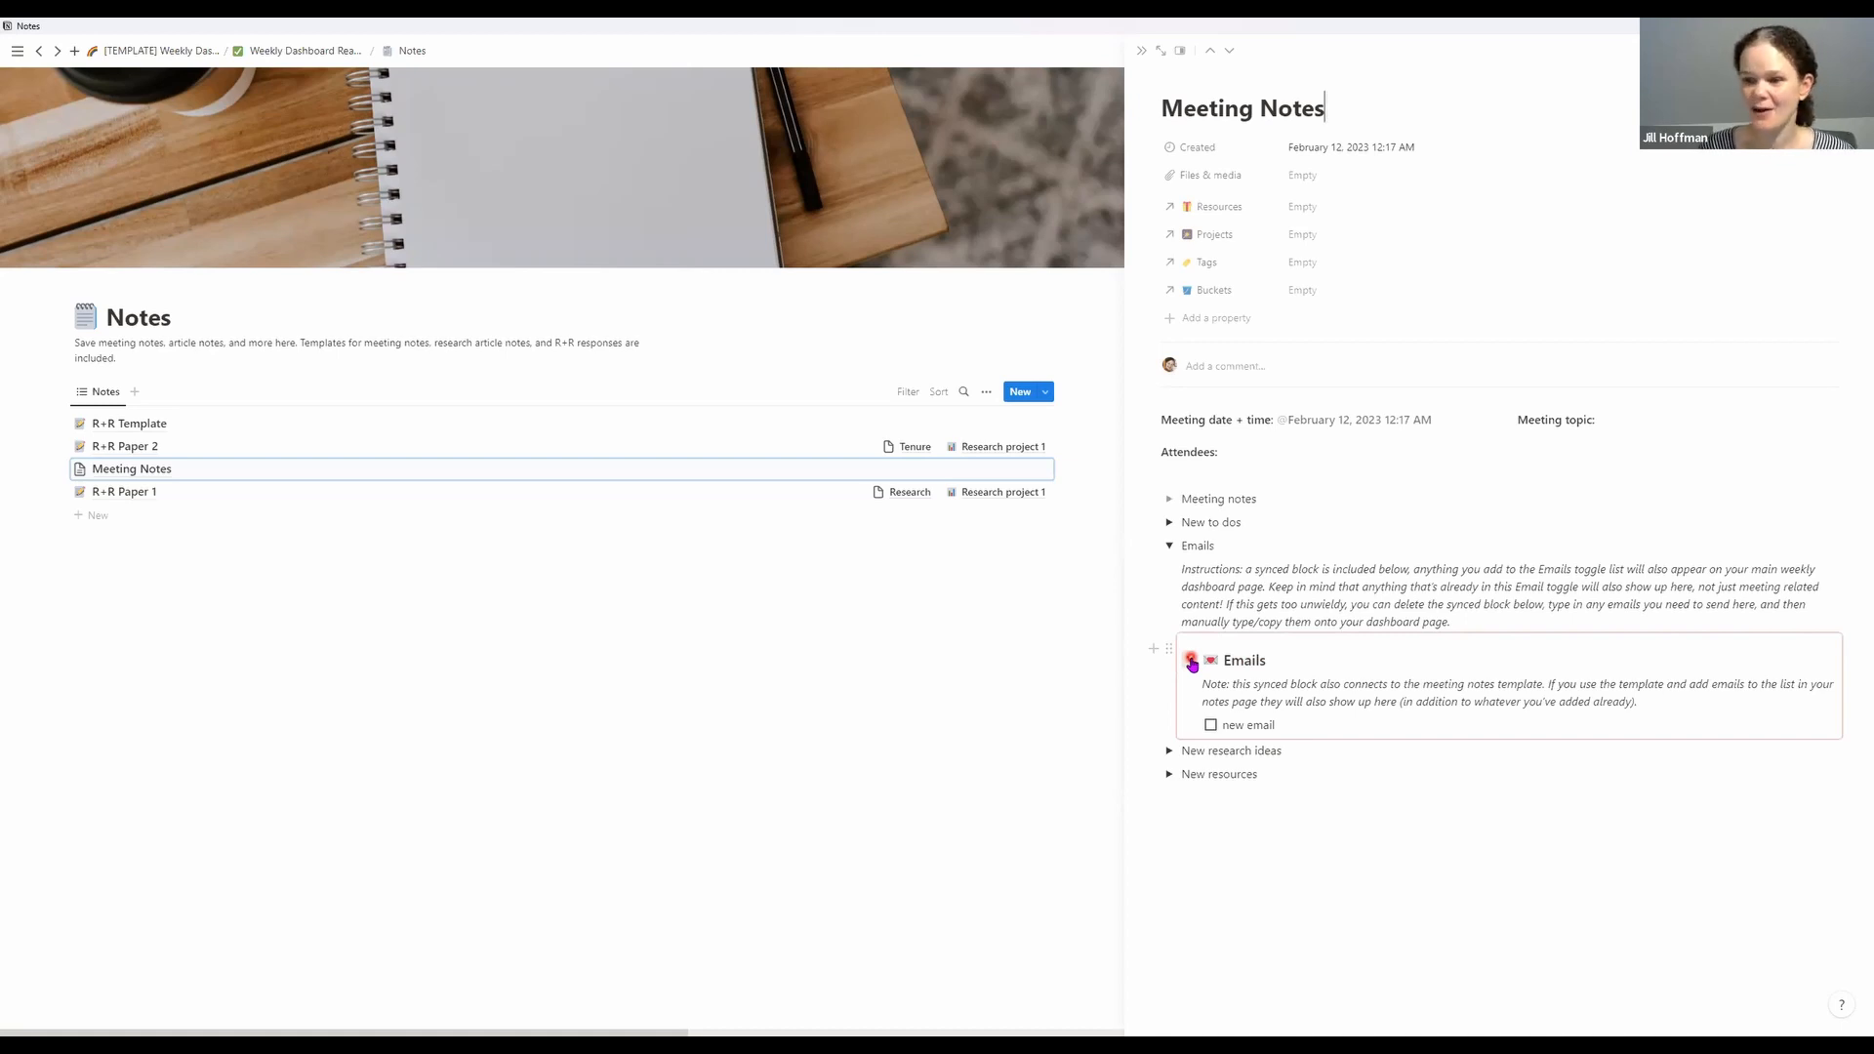
pyautogui.click(1308, 723)
pyautogui.press('Return')
pyautogui.write('another new email')
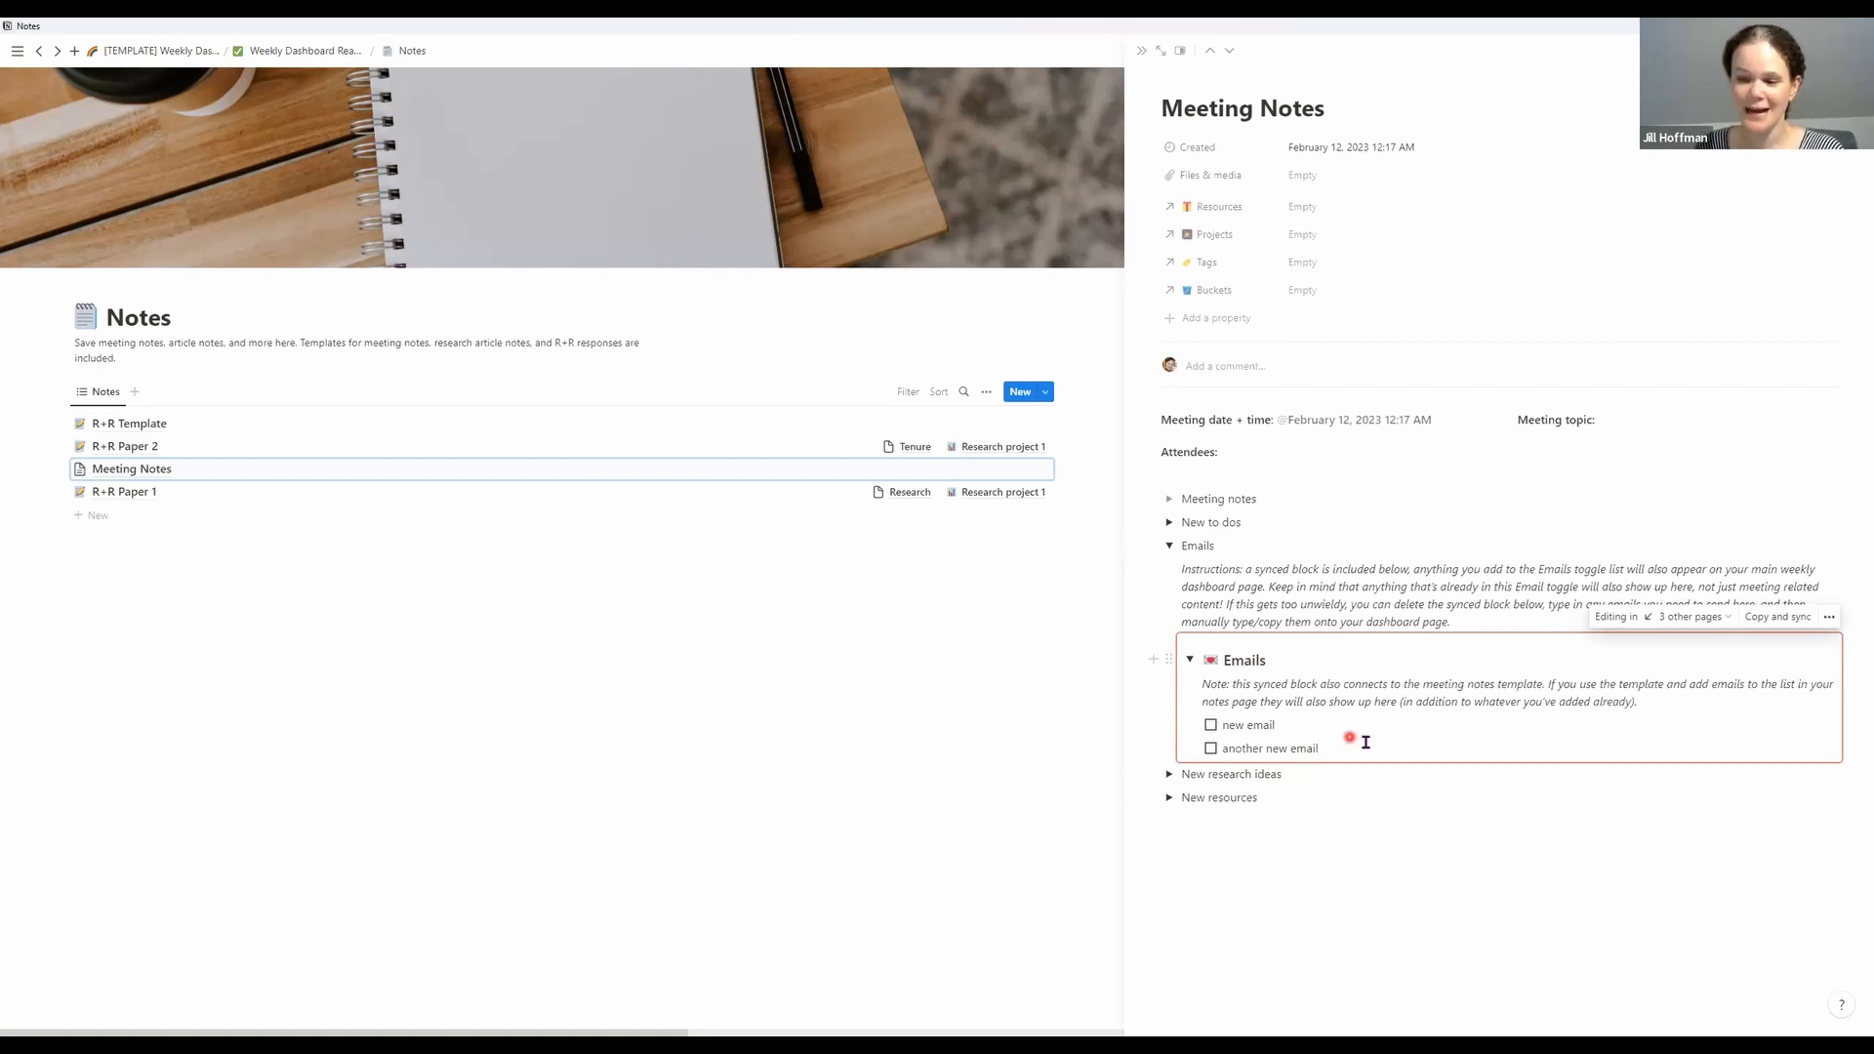
pyautogui.click(1190, 661)
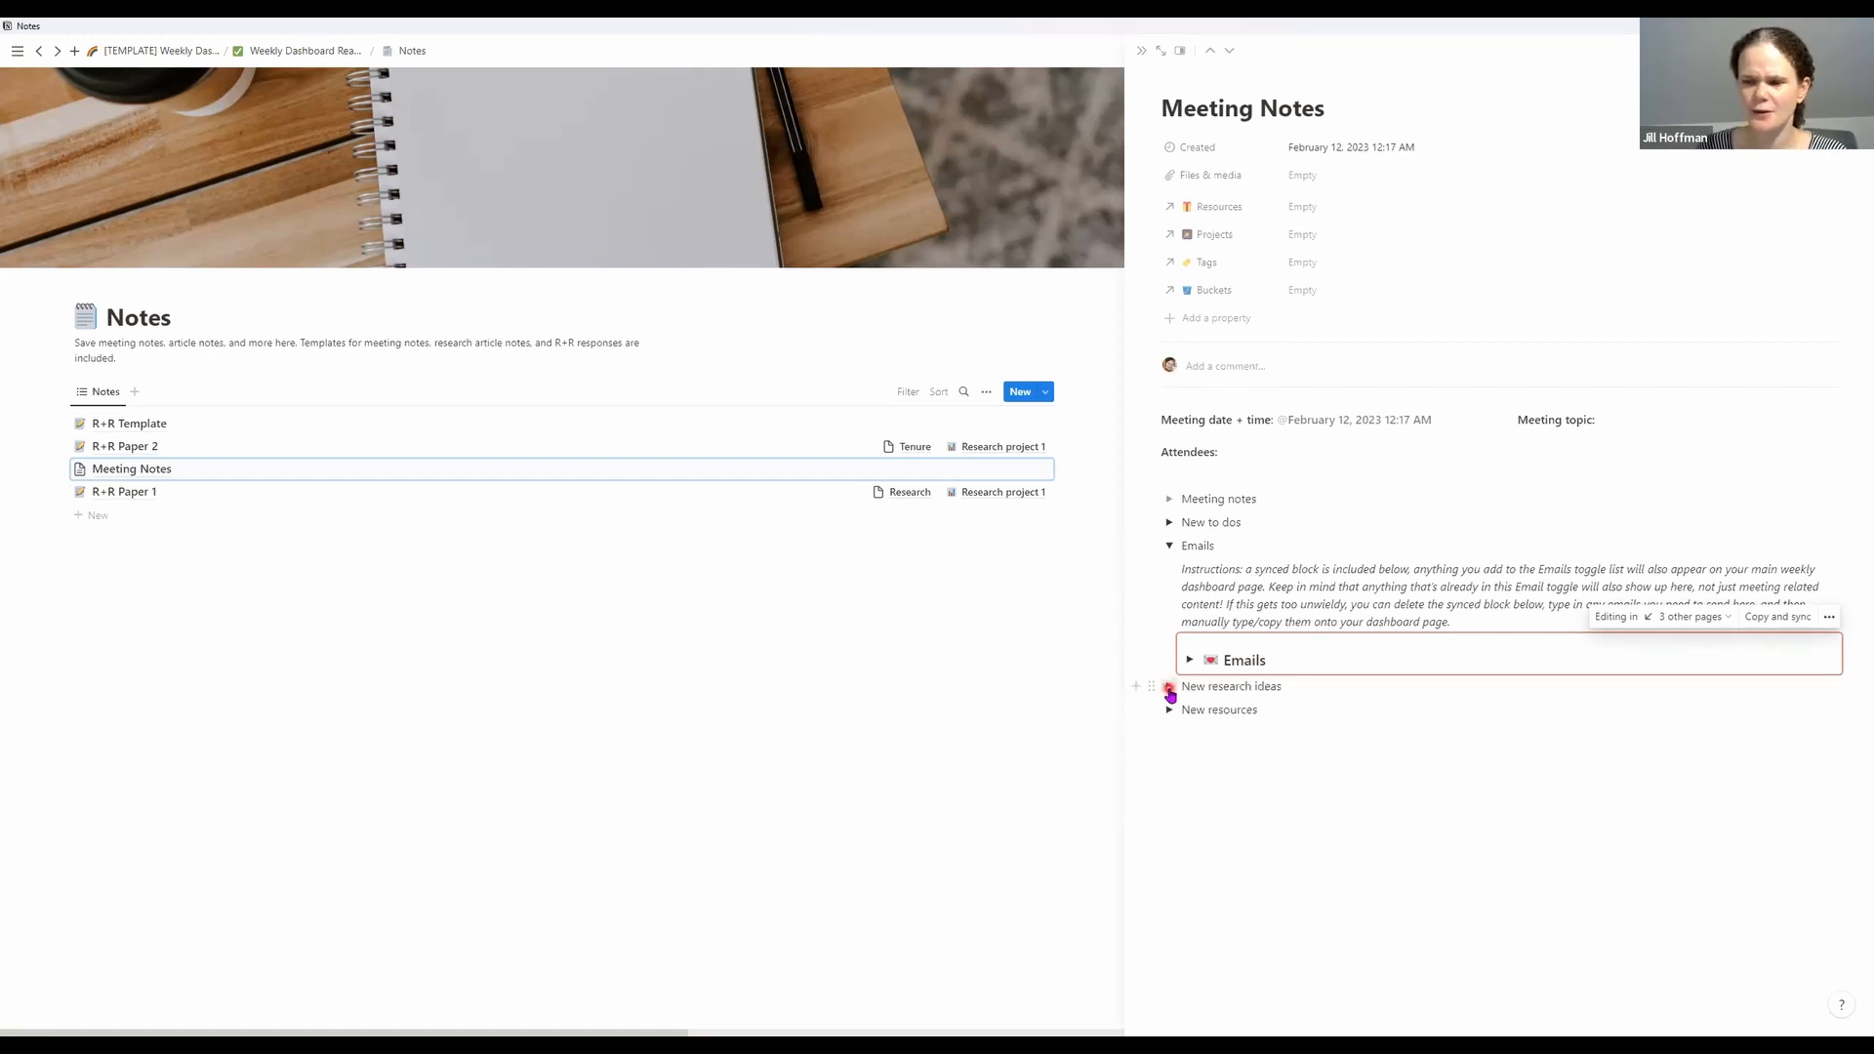
# Look into the New research ideas and New resources sections of the Meeting Notes page
pyautogui.click(1169, 687)
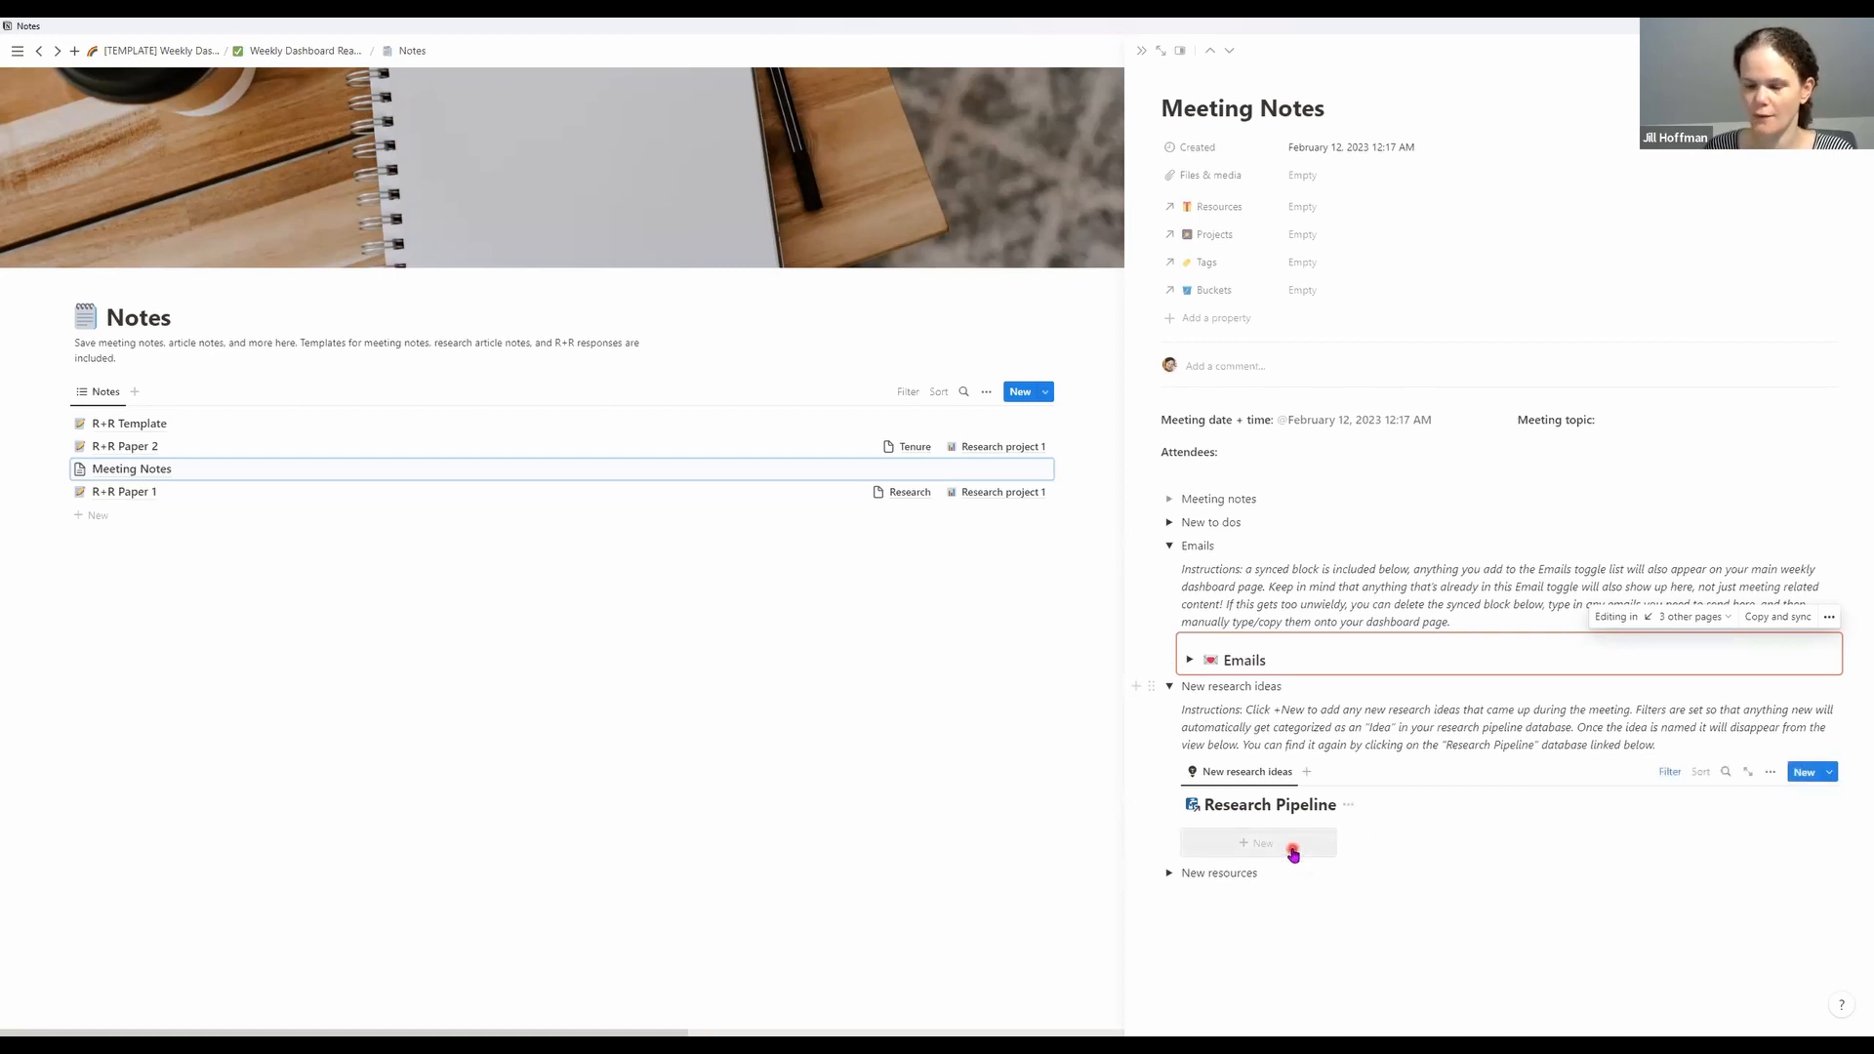
pyautogui.click(1169, 687)
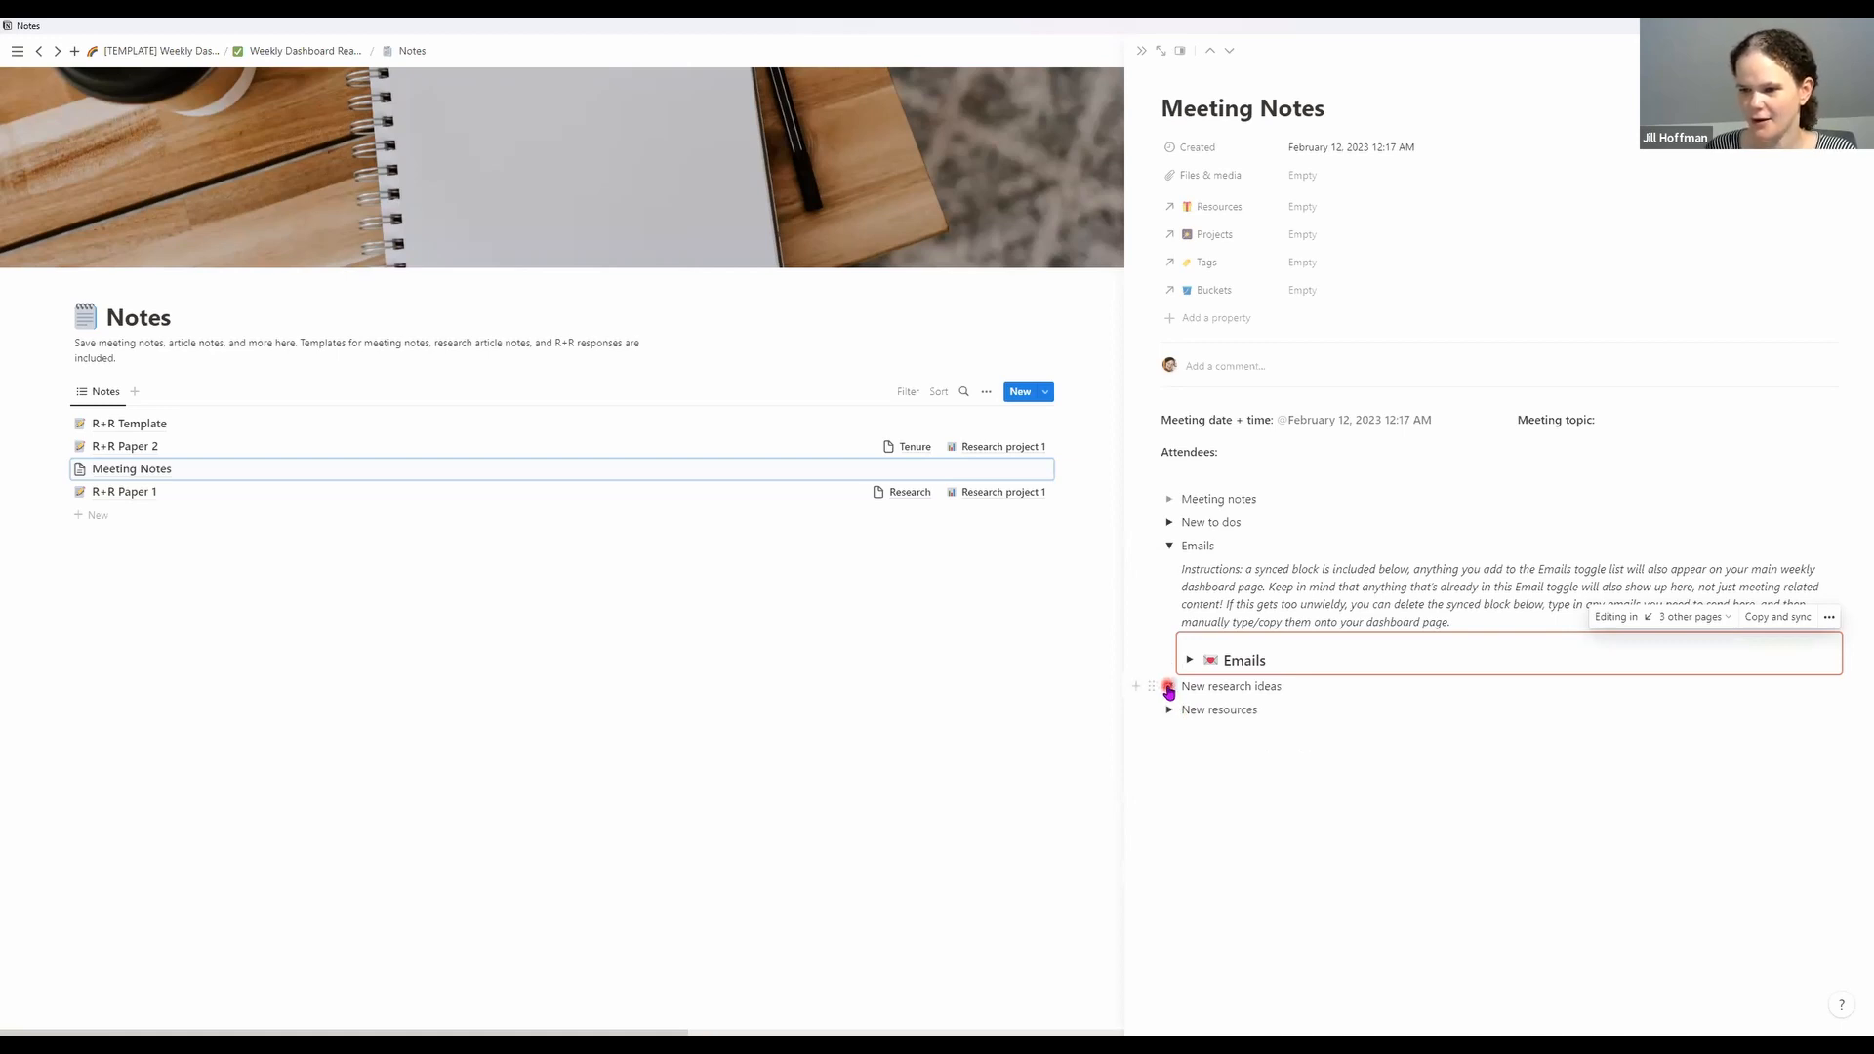
pyautogui.click(1168, 711)
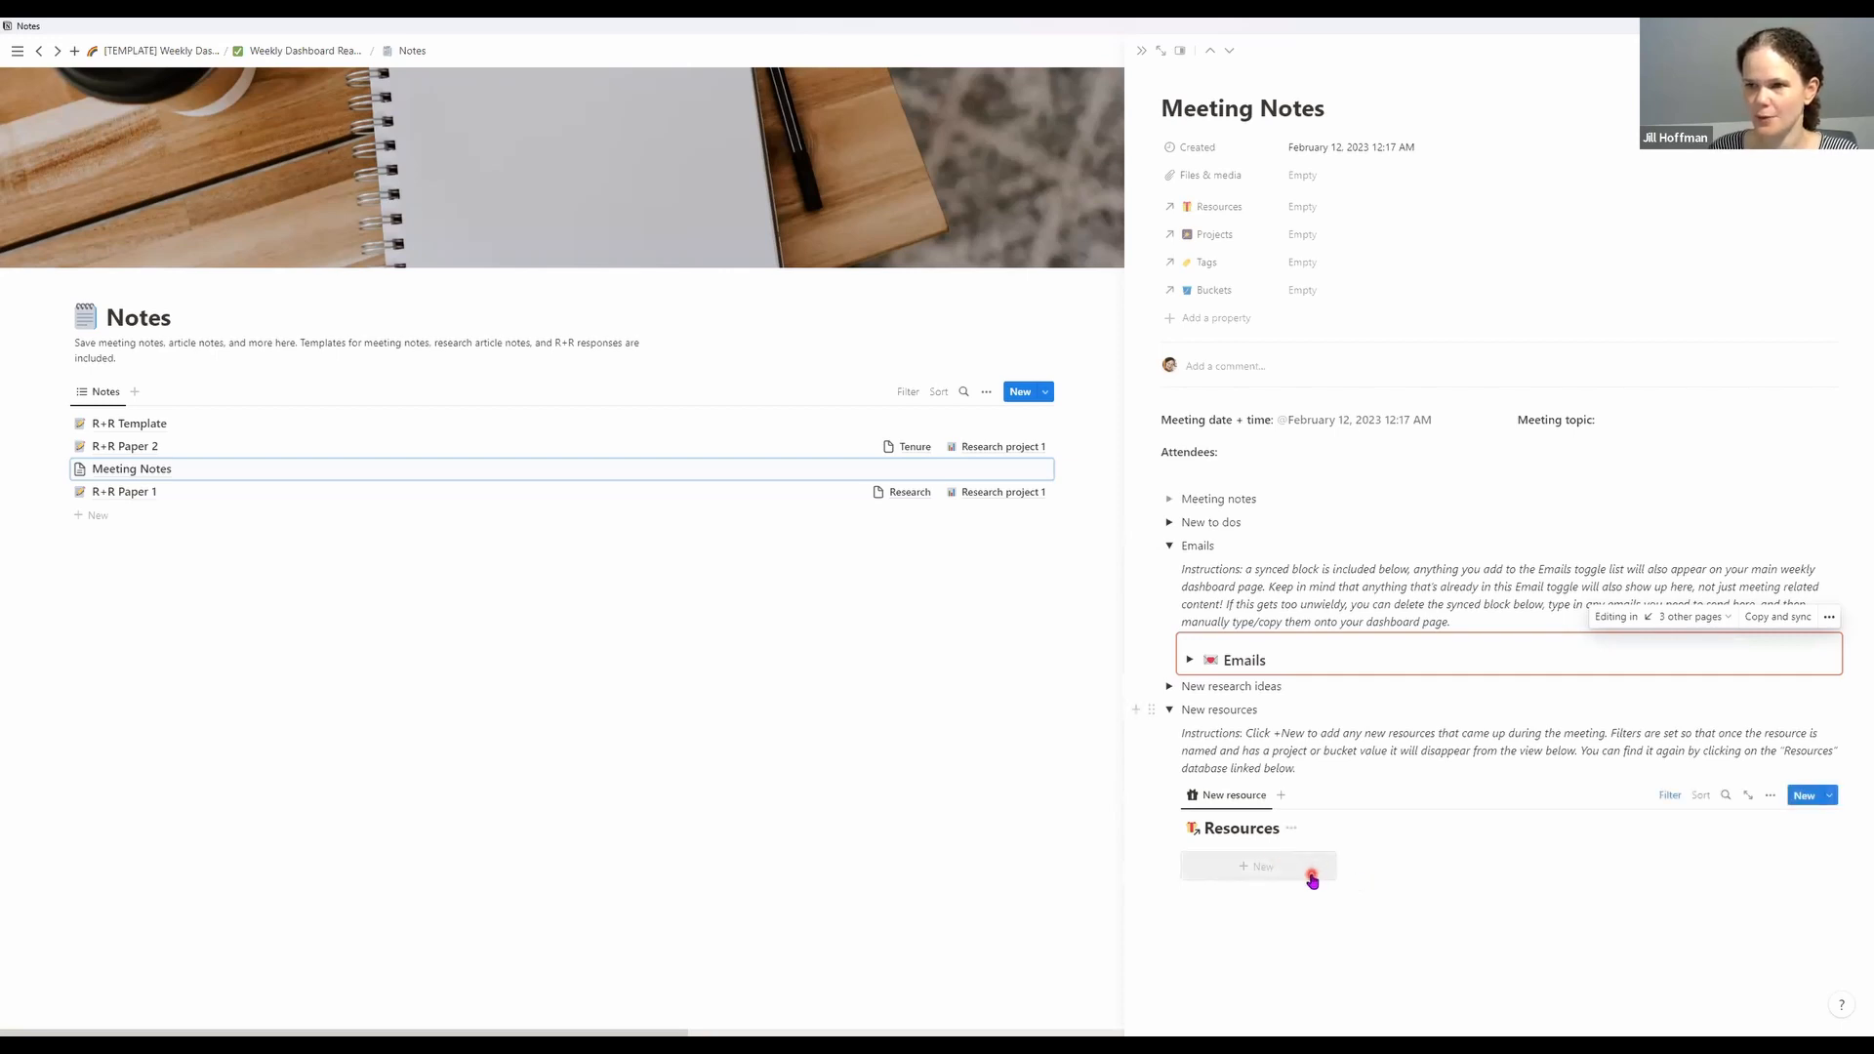
pyautogui.click(1168, 709)
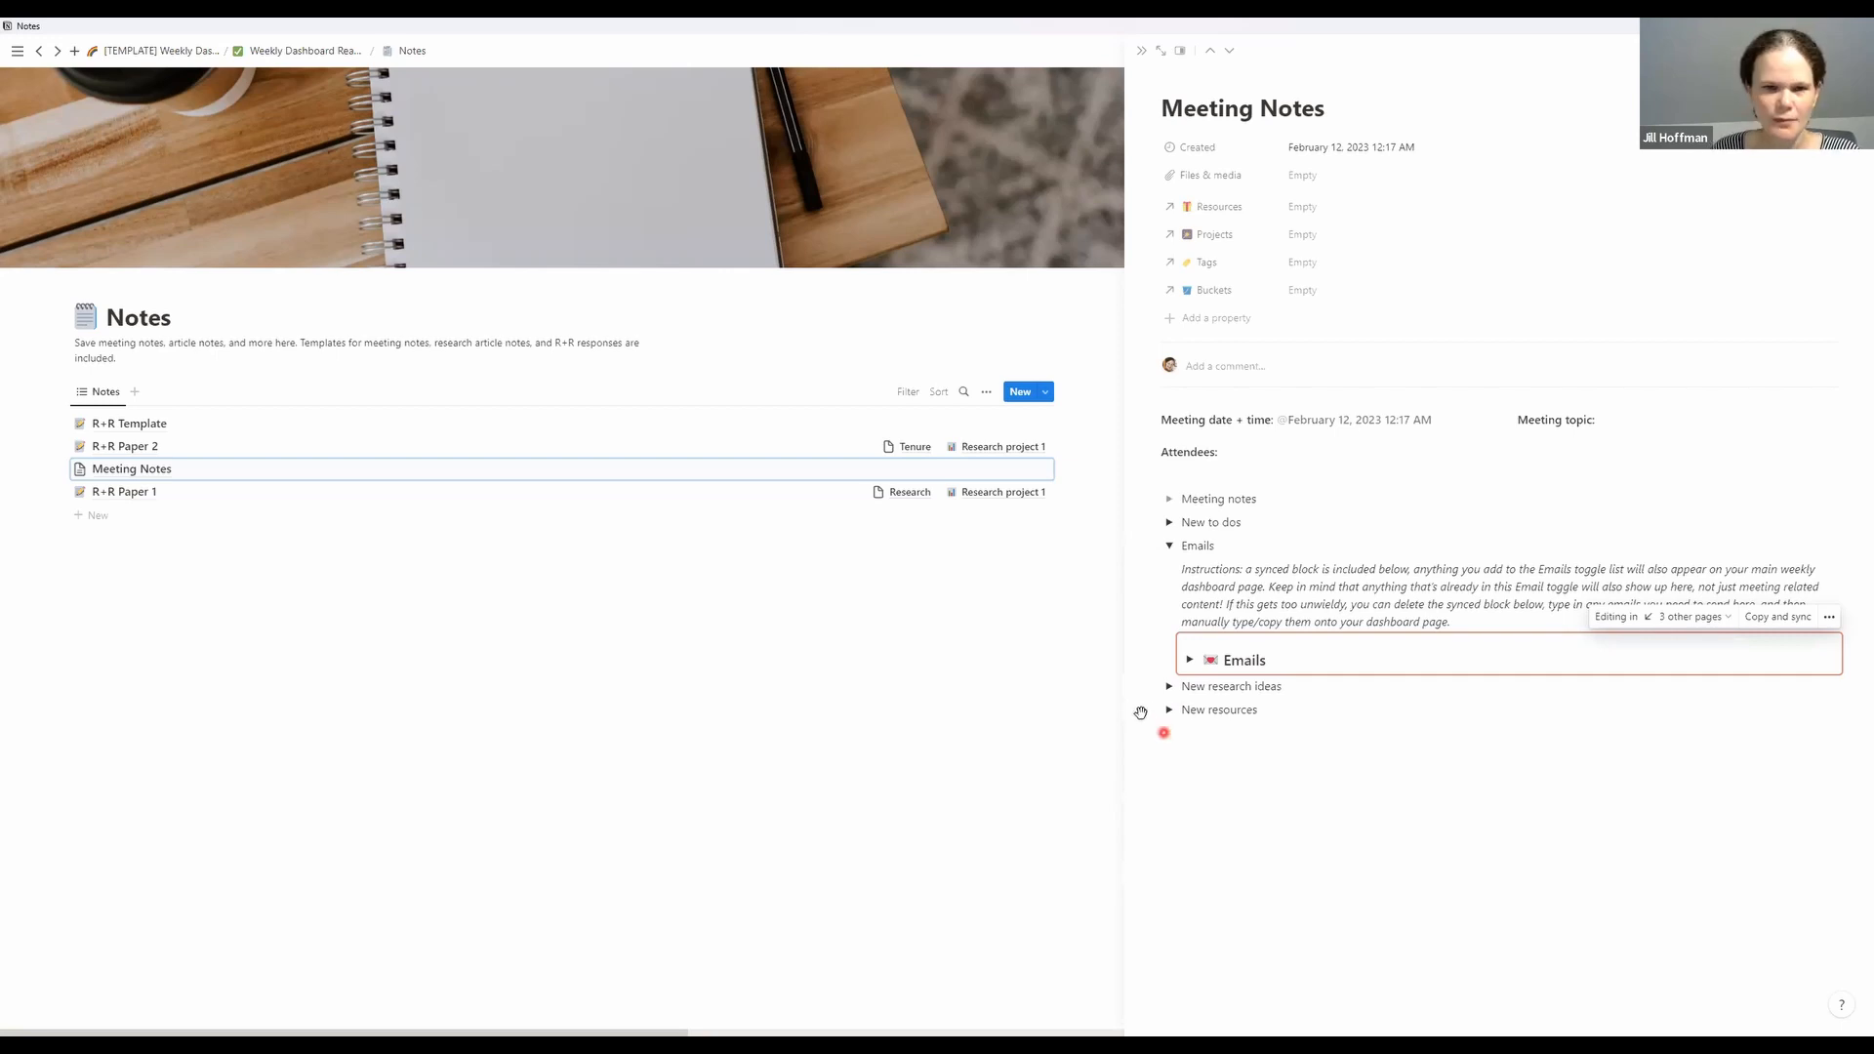
# Collapse the Emails section, check the synced Emails list on the Weekly Dashboard page, and return to the Notes database
pyautogui.click(1169, 548)
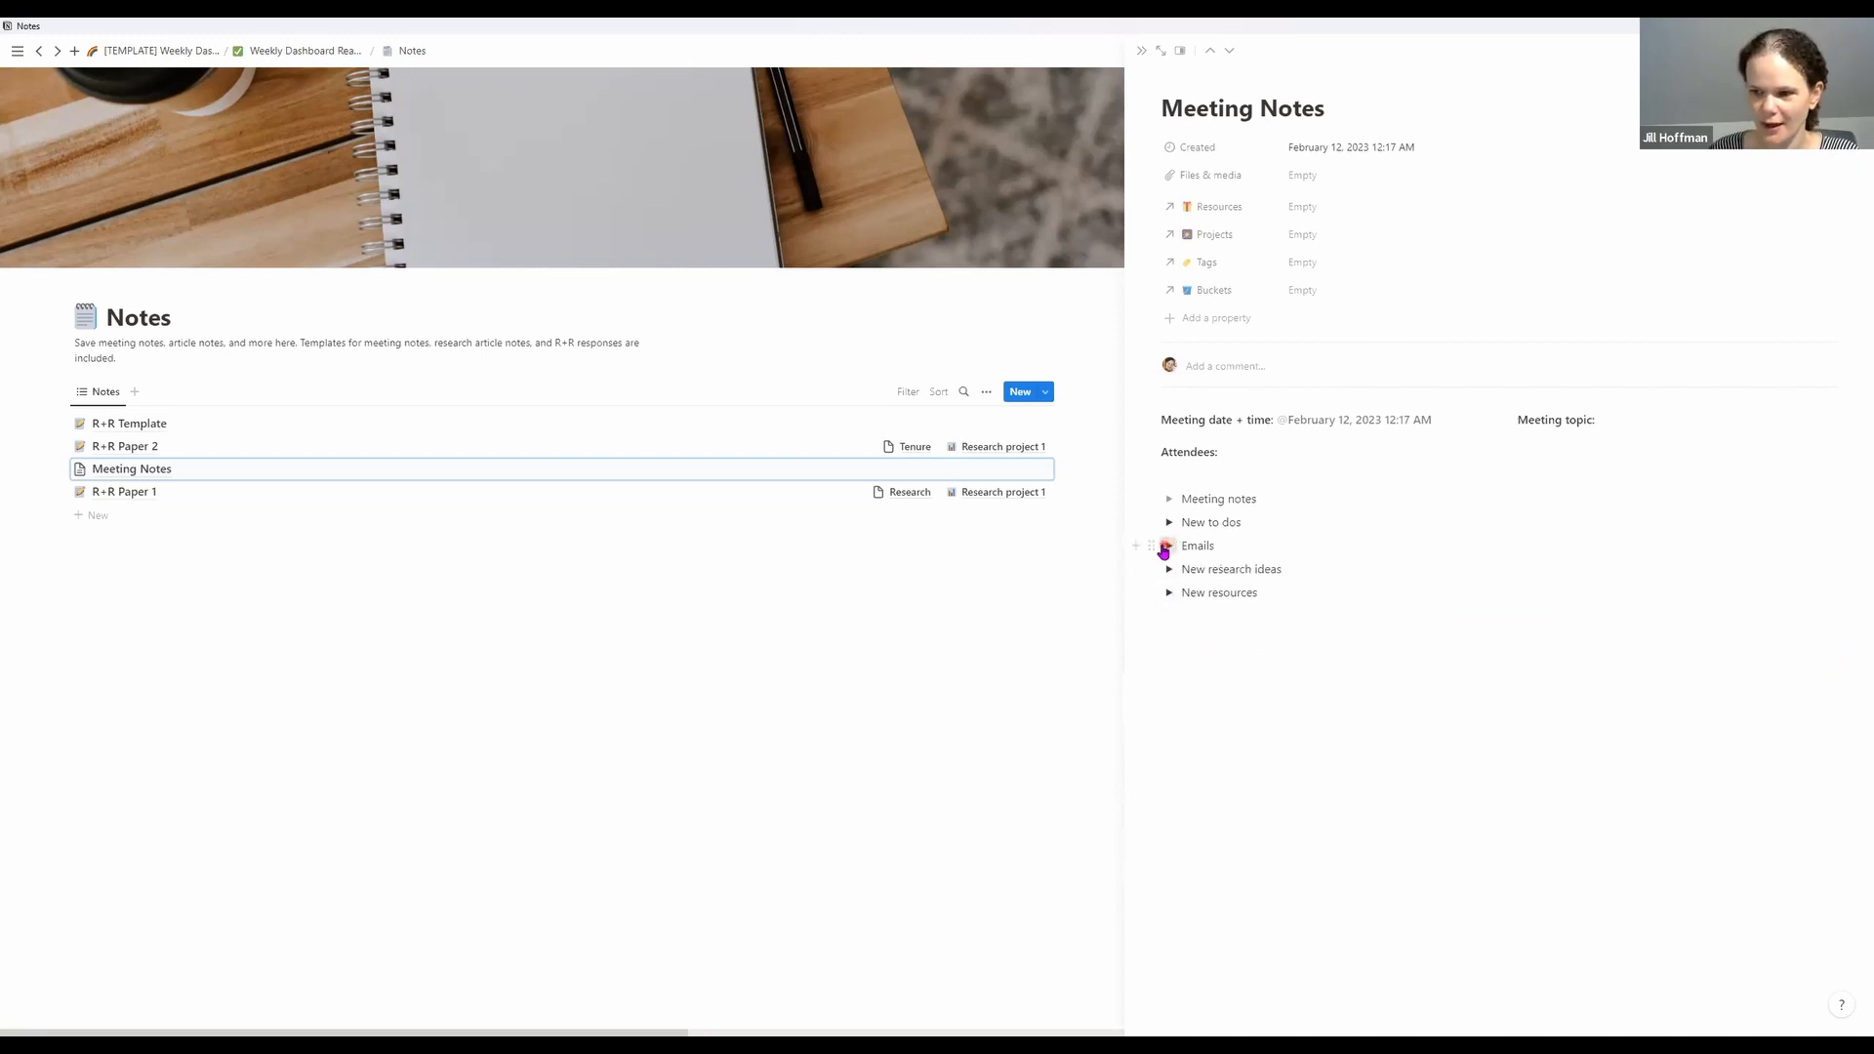
pyautogui.click(1167, 547)
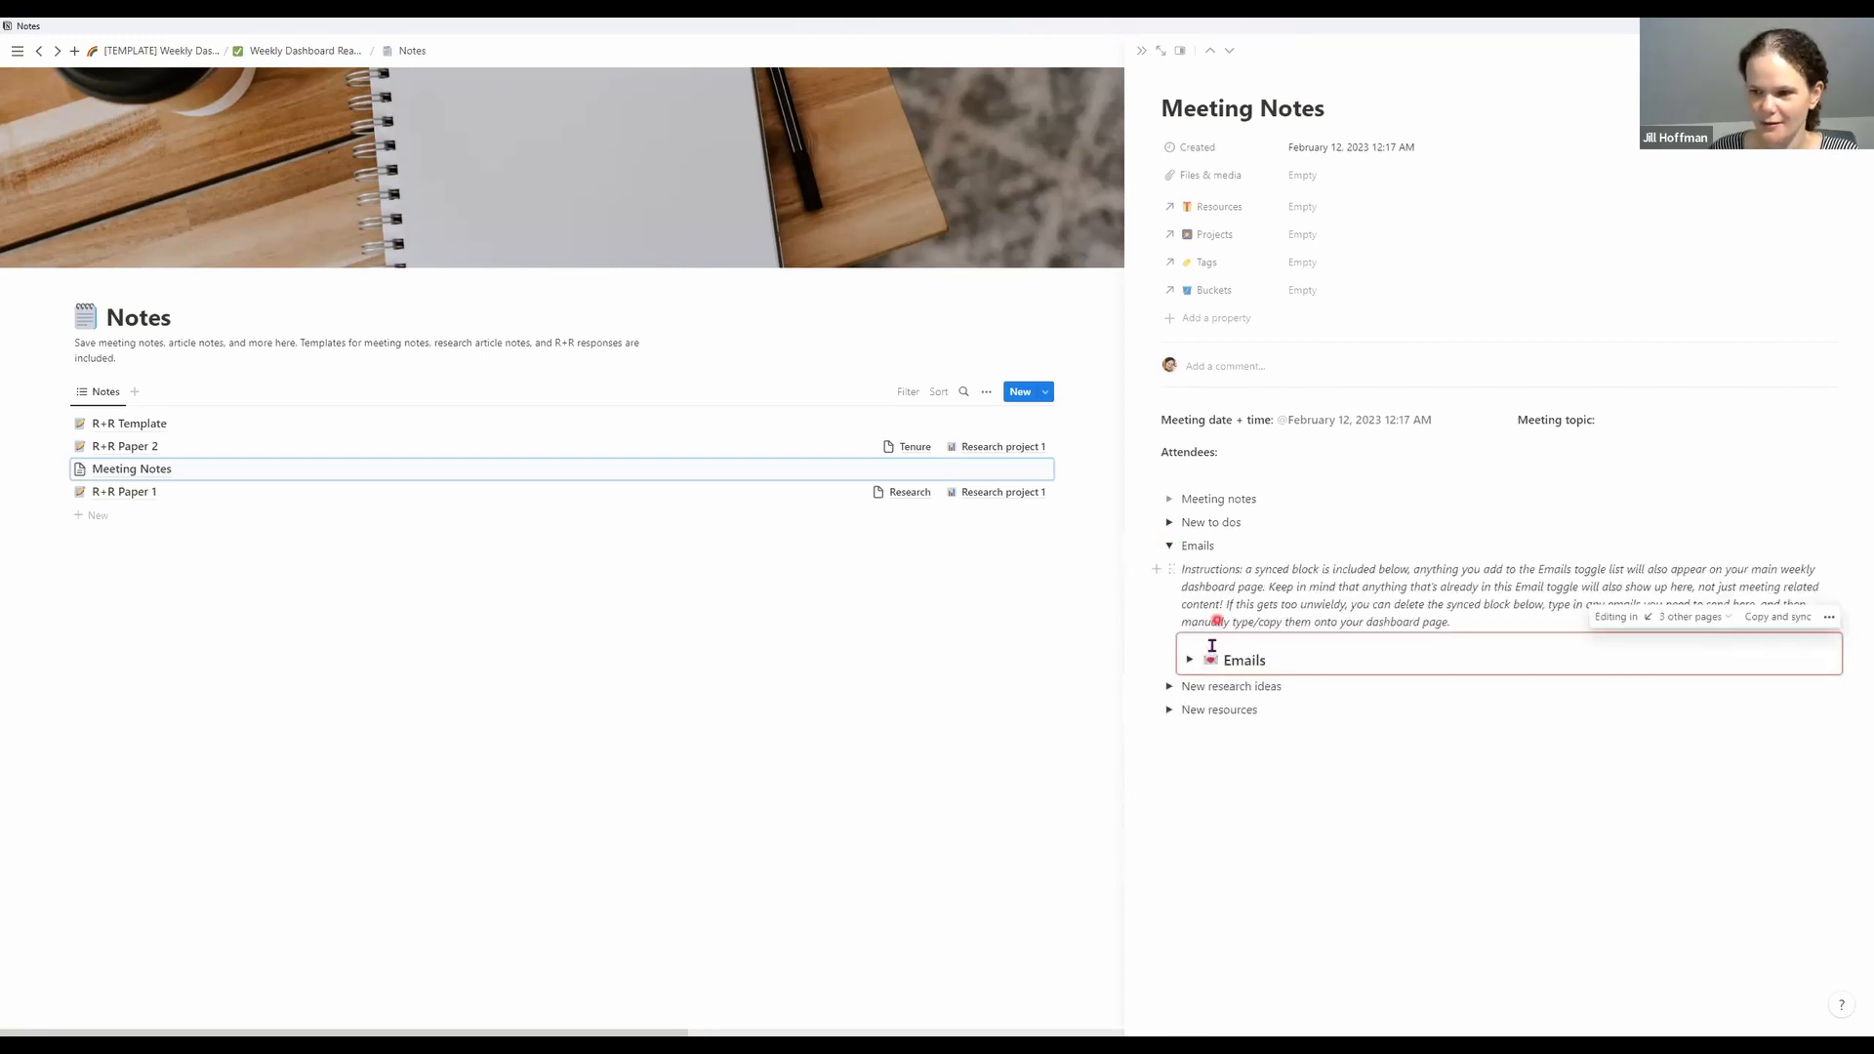
pyautogui.click(1171, 548)
pyautogui.click(168, 50)
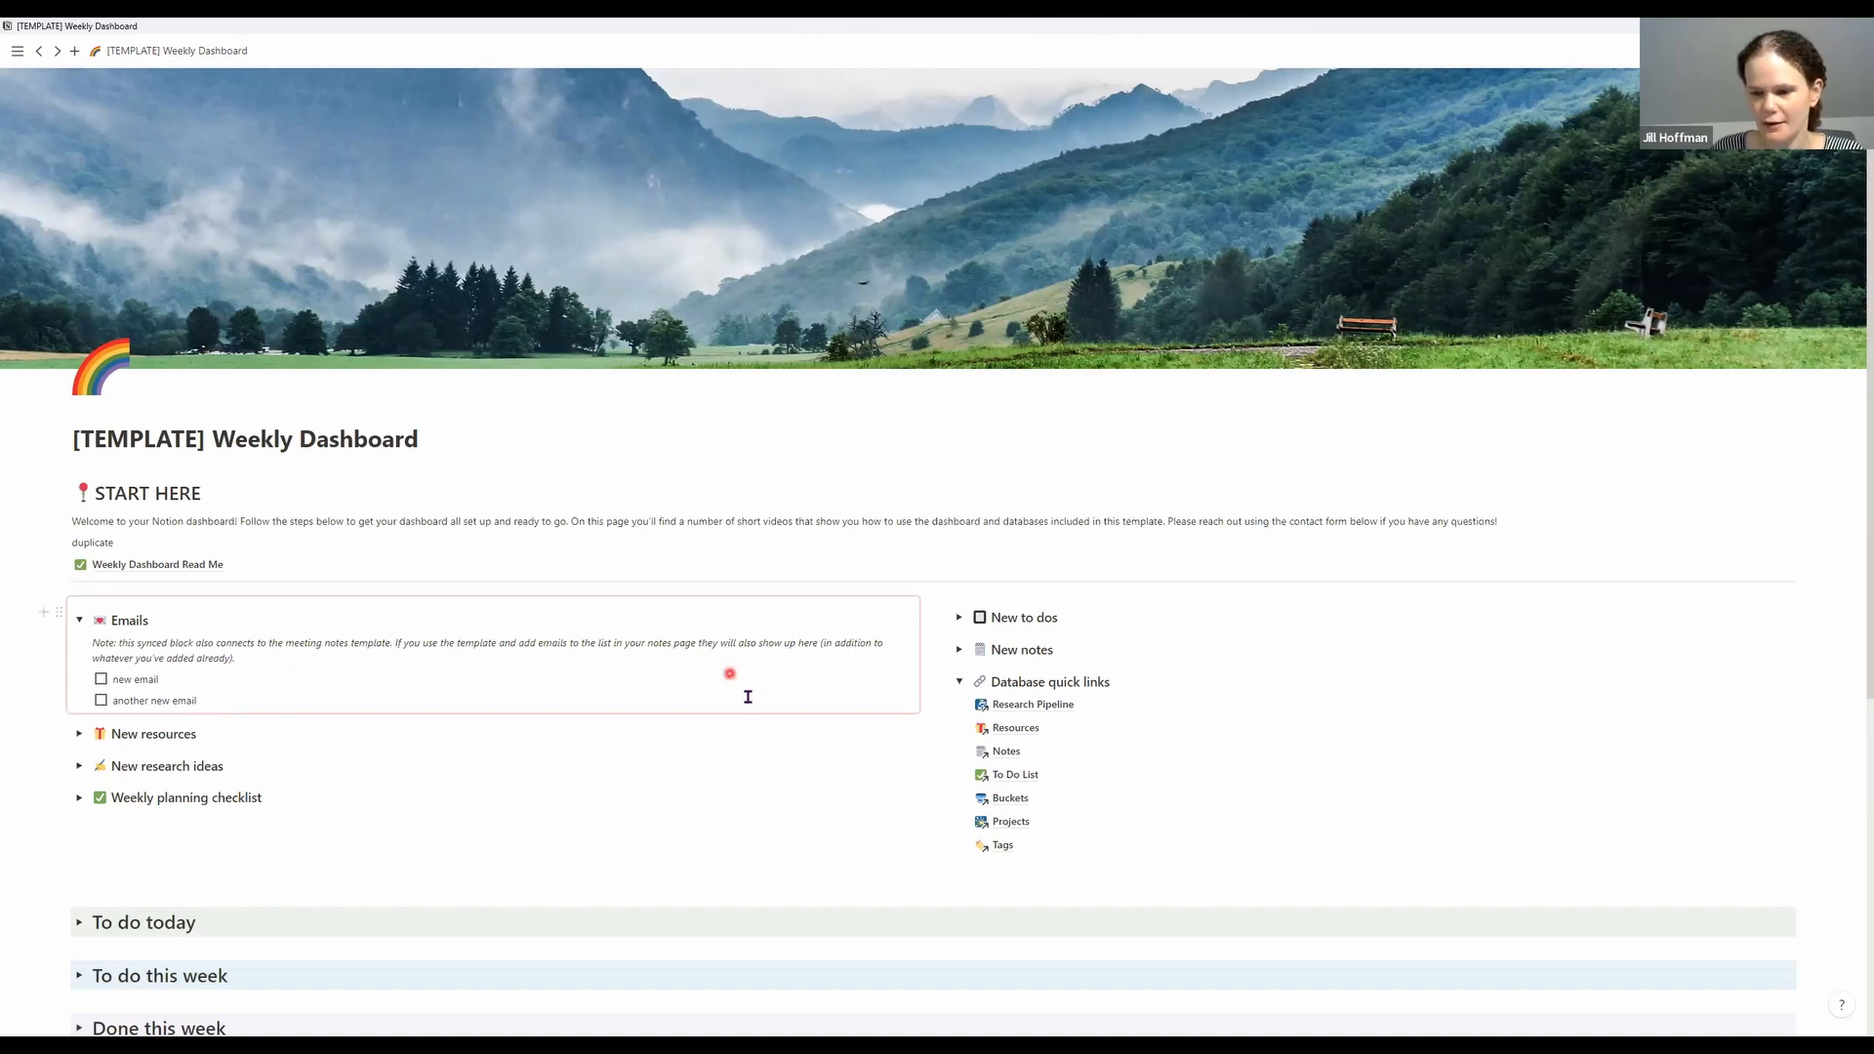
pyautogui.click(1006, 751)
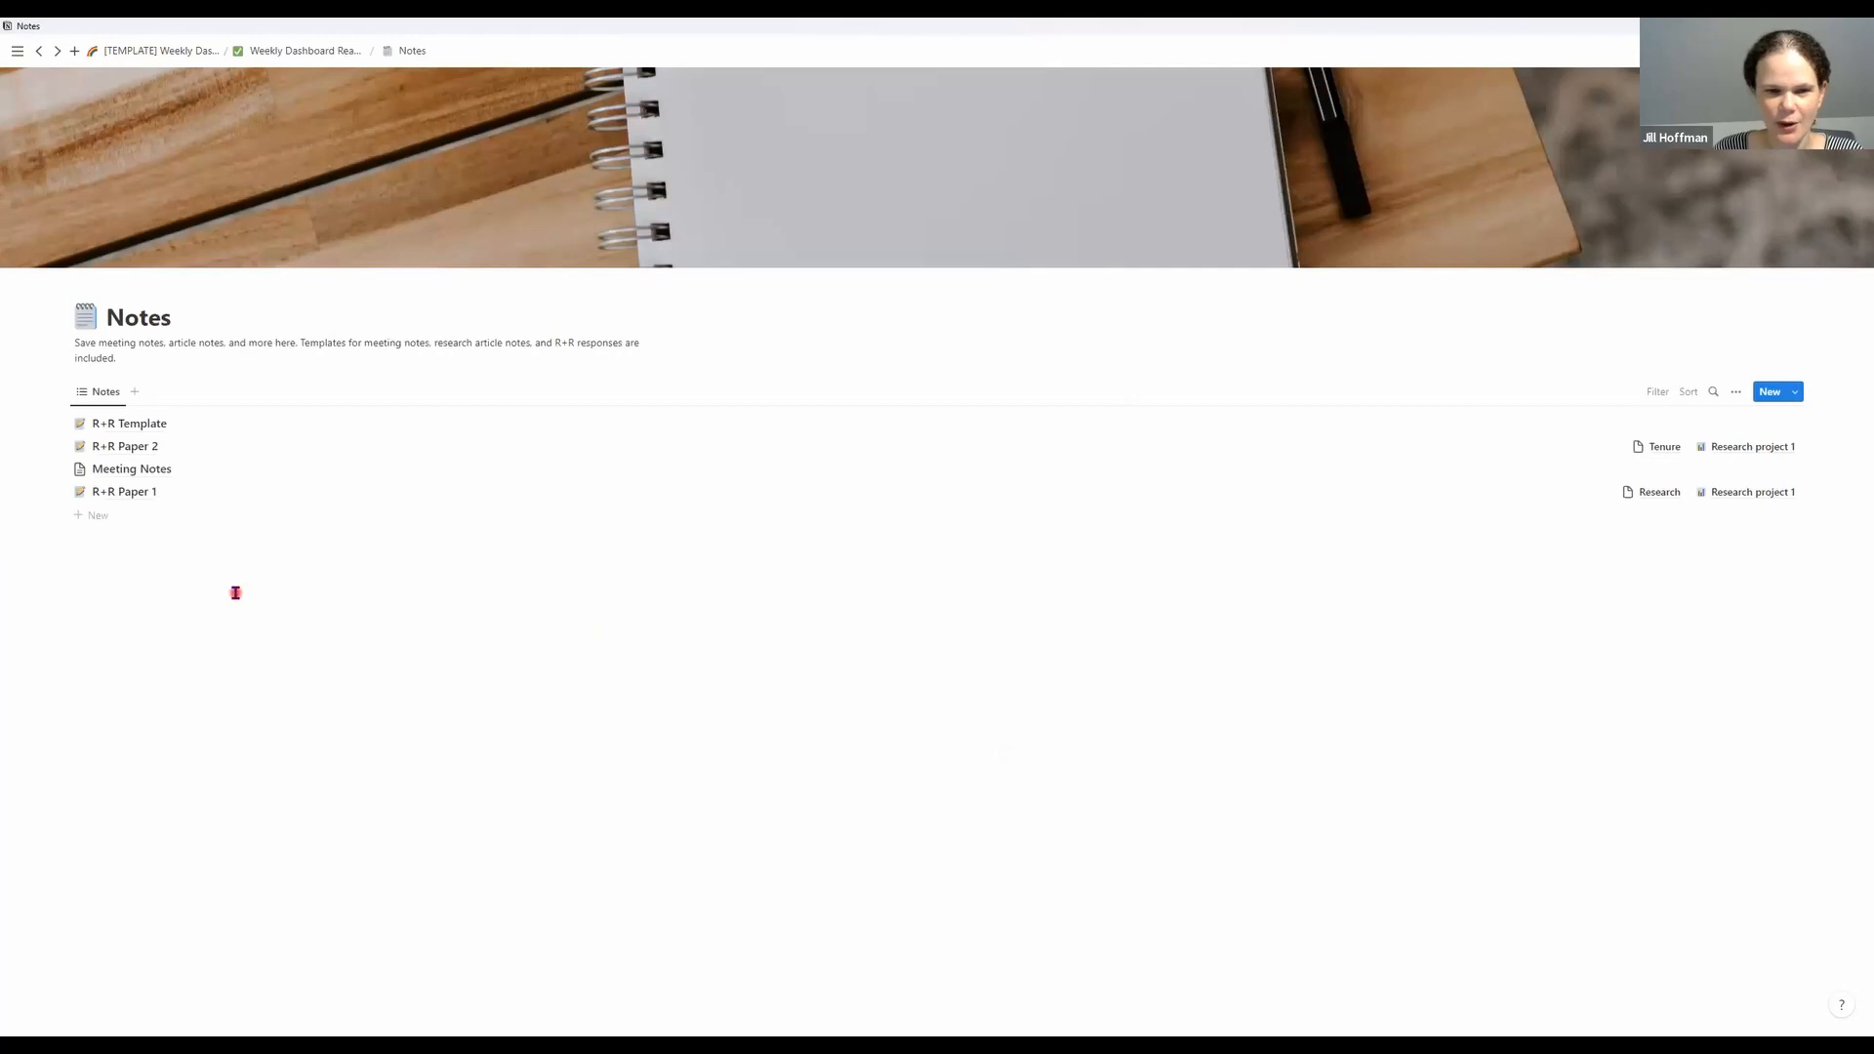
# Examine the columns of the R+R Response table in the R+R Paper 1 note, and close the note
pyautogui.click(137, 492)
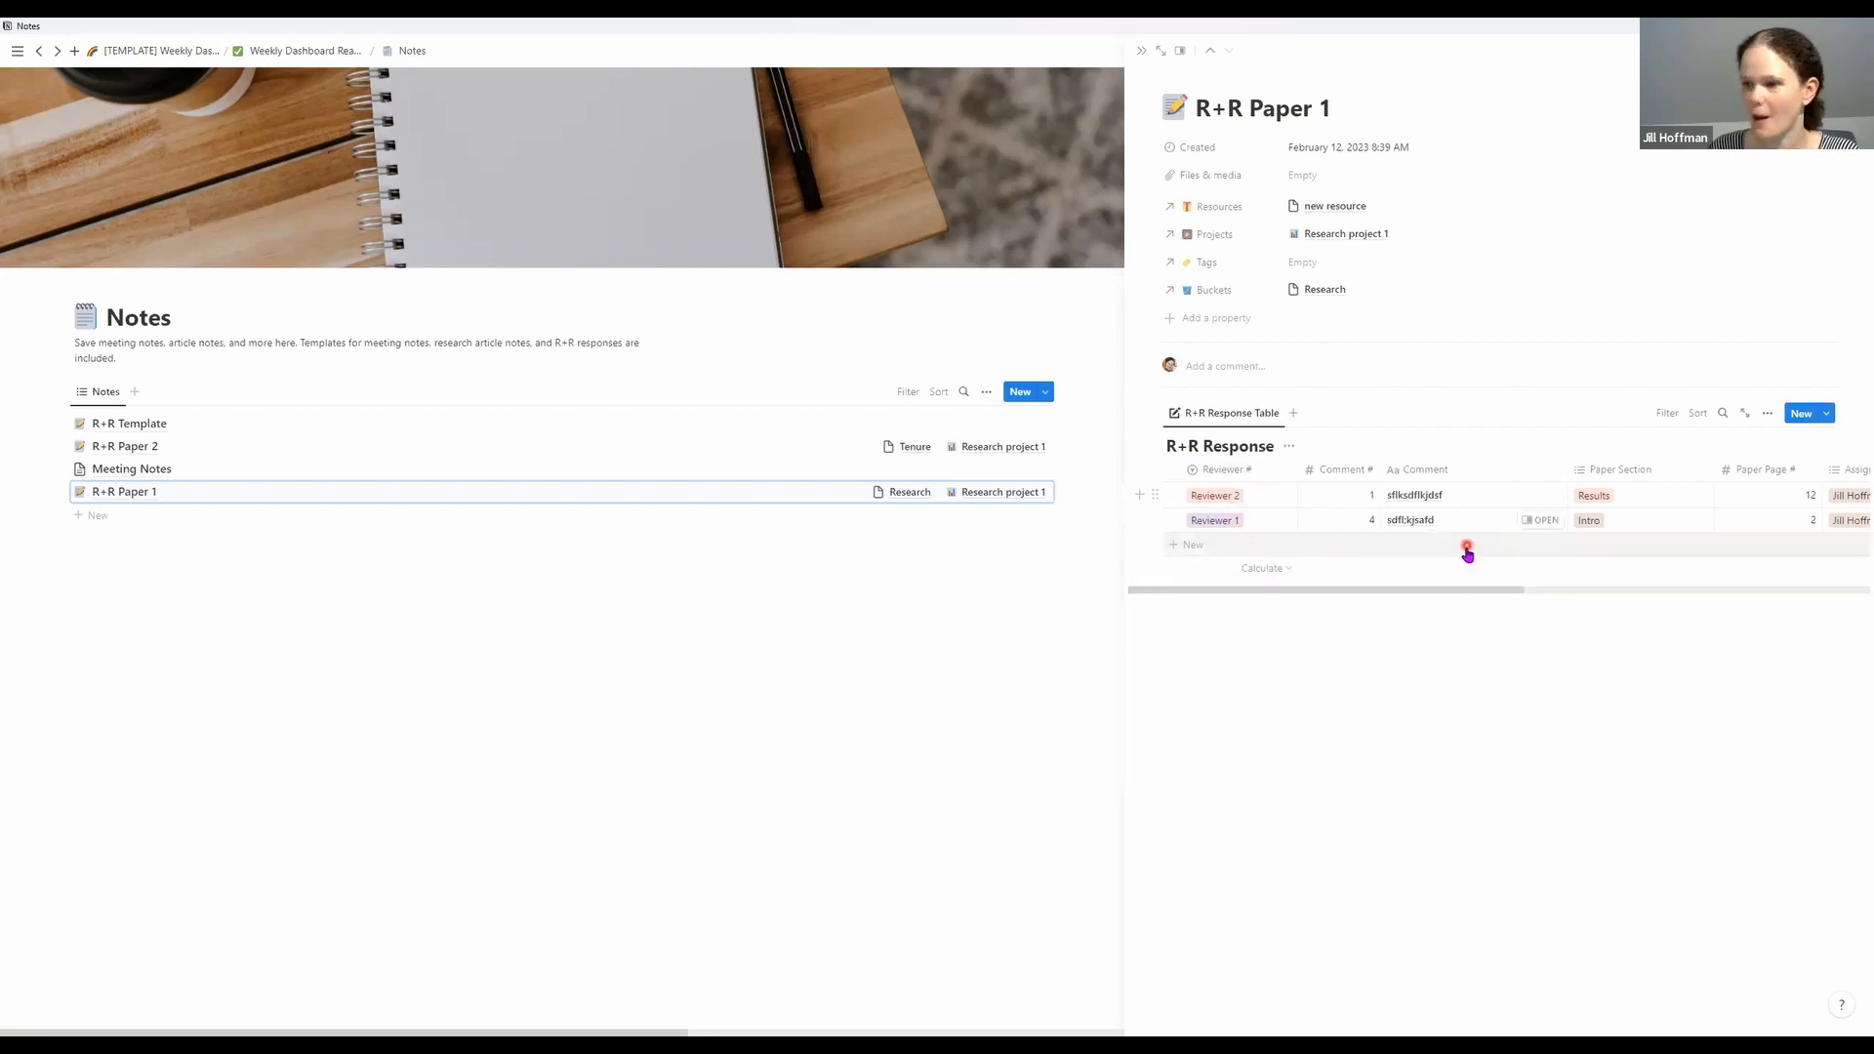
pyautogui.moveTo(1517, 588); pyautogui.dragTo(1608, 588)
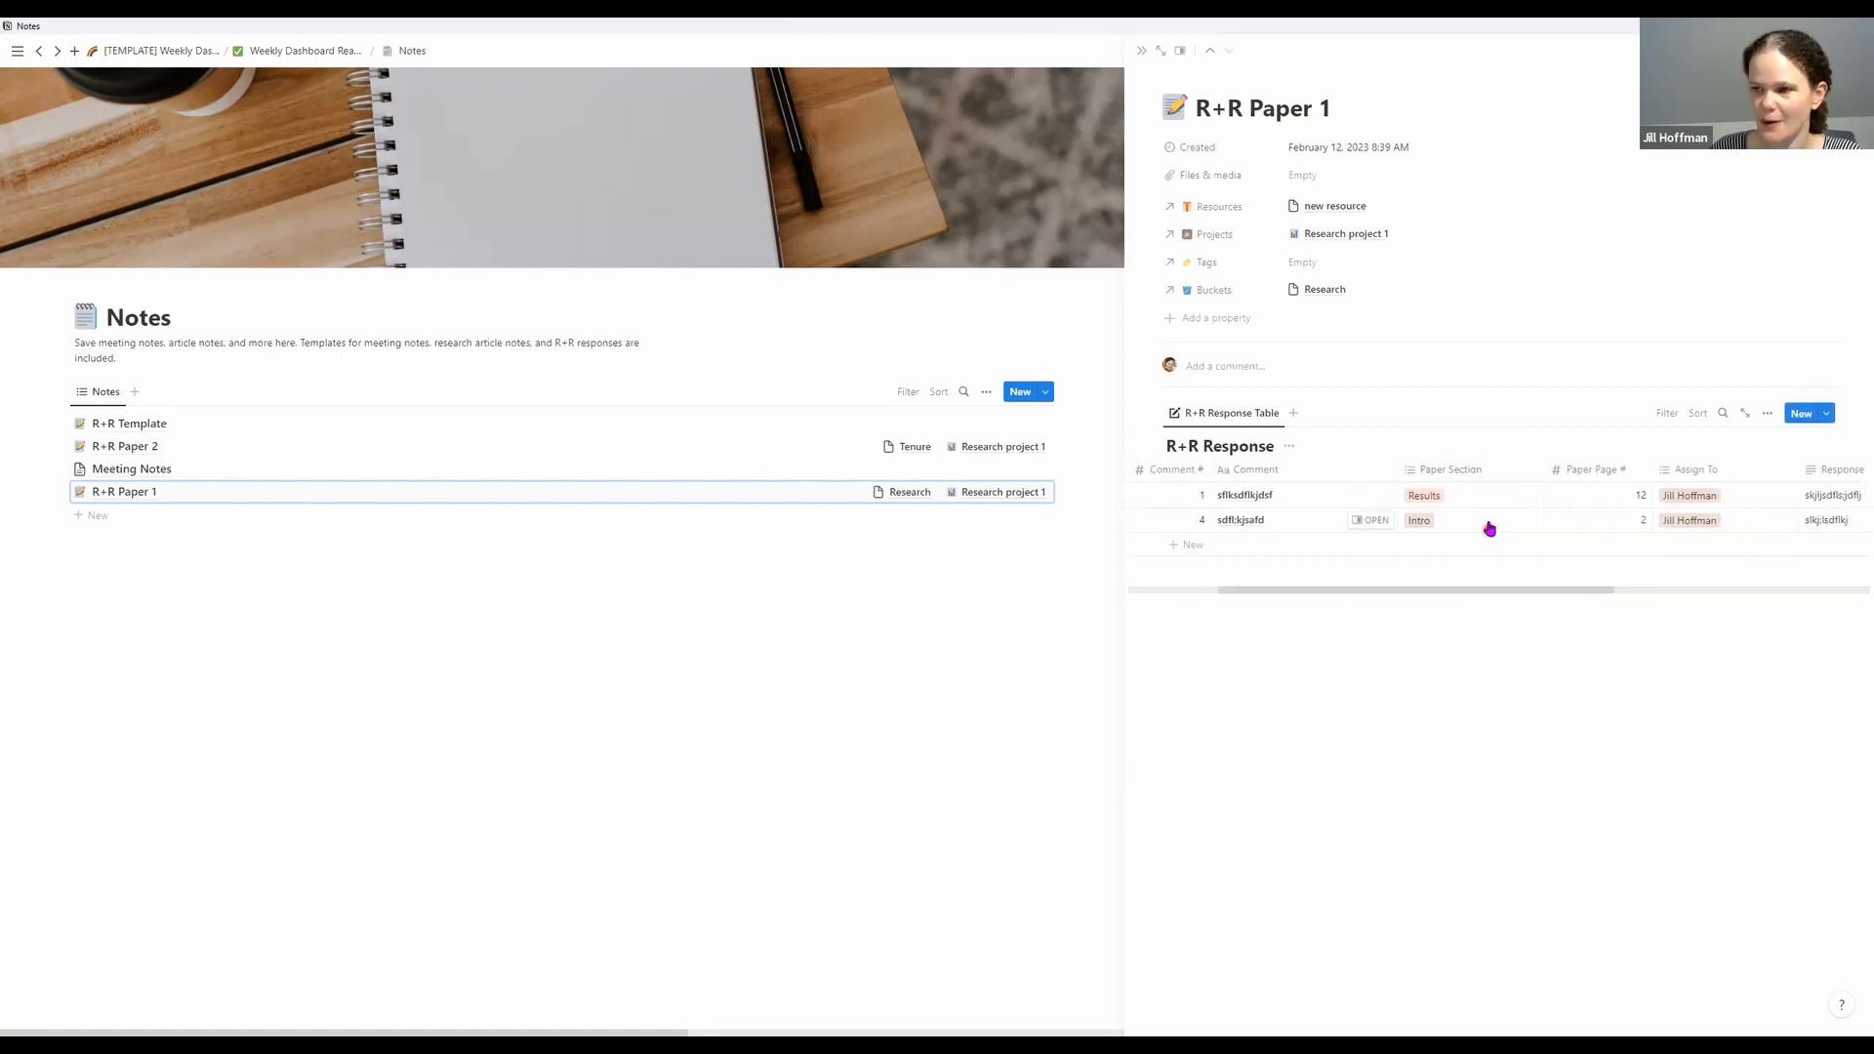
pyautogui.moveTo(1610, 589); pyautogui.dragTo(1656, 582)
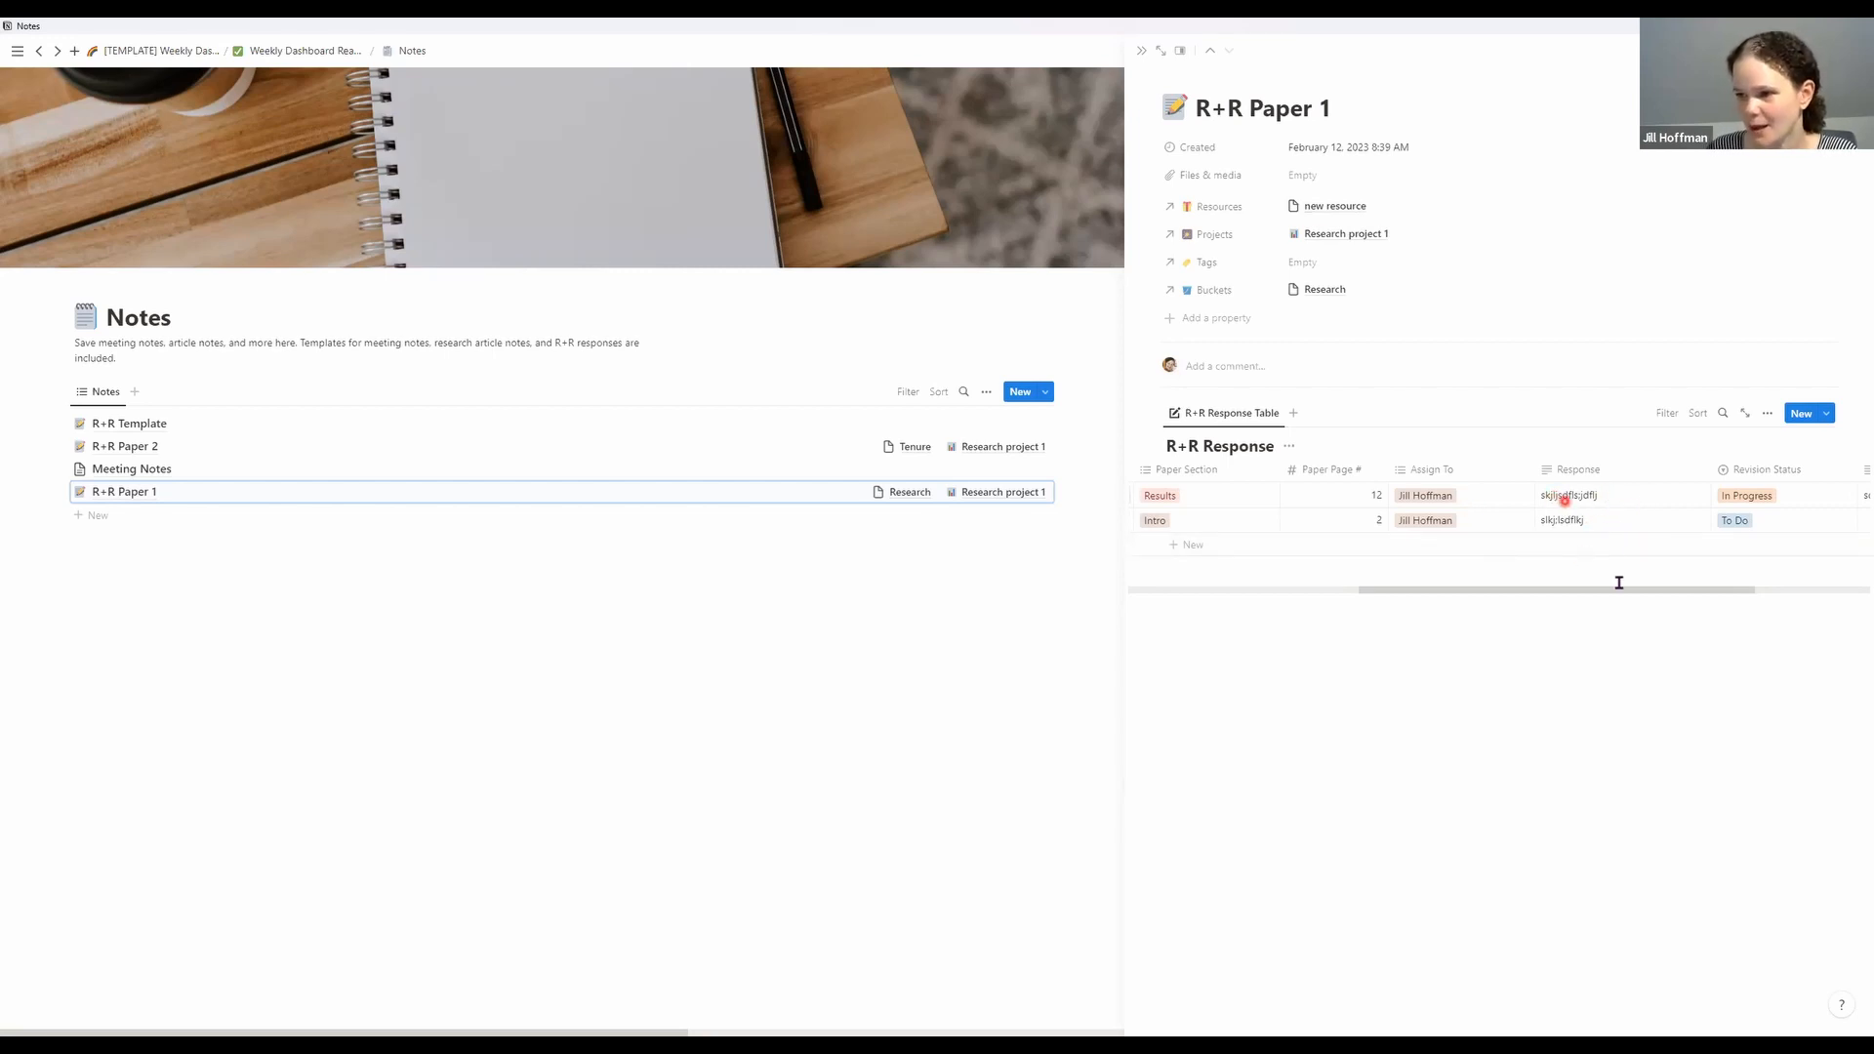
pyautogui.hscroll(3, 1566, 564)
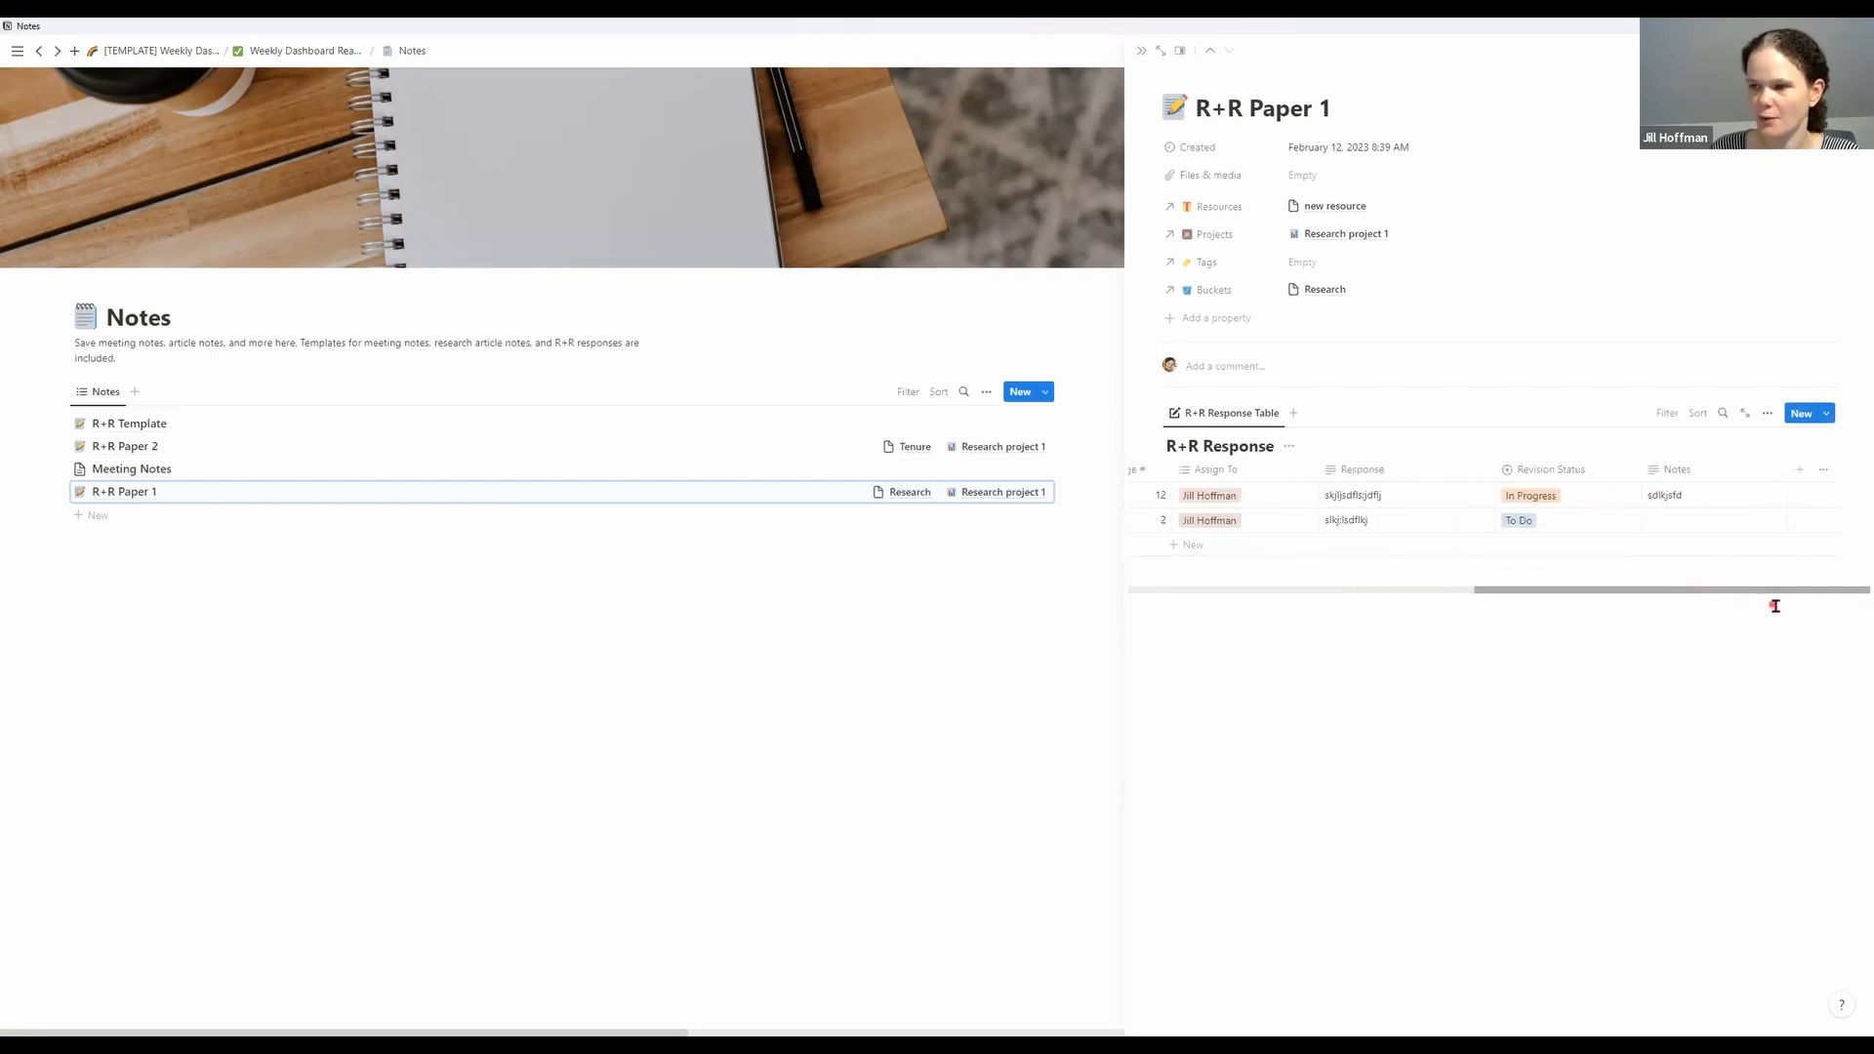
pyautogui.moveTo(1778, 589); pyautogui.dragTo(1754, 595)
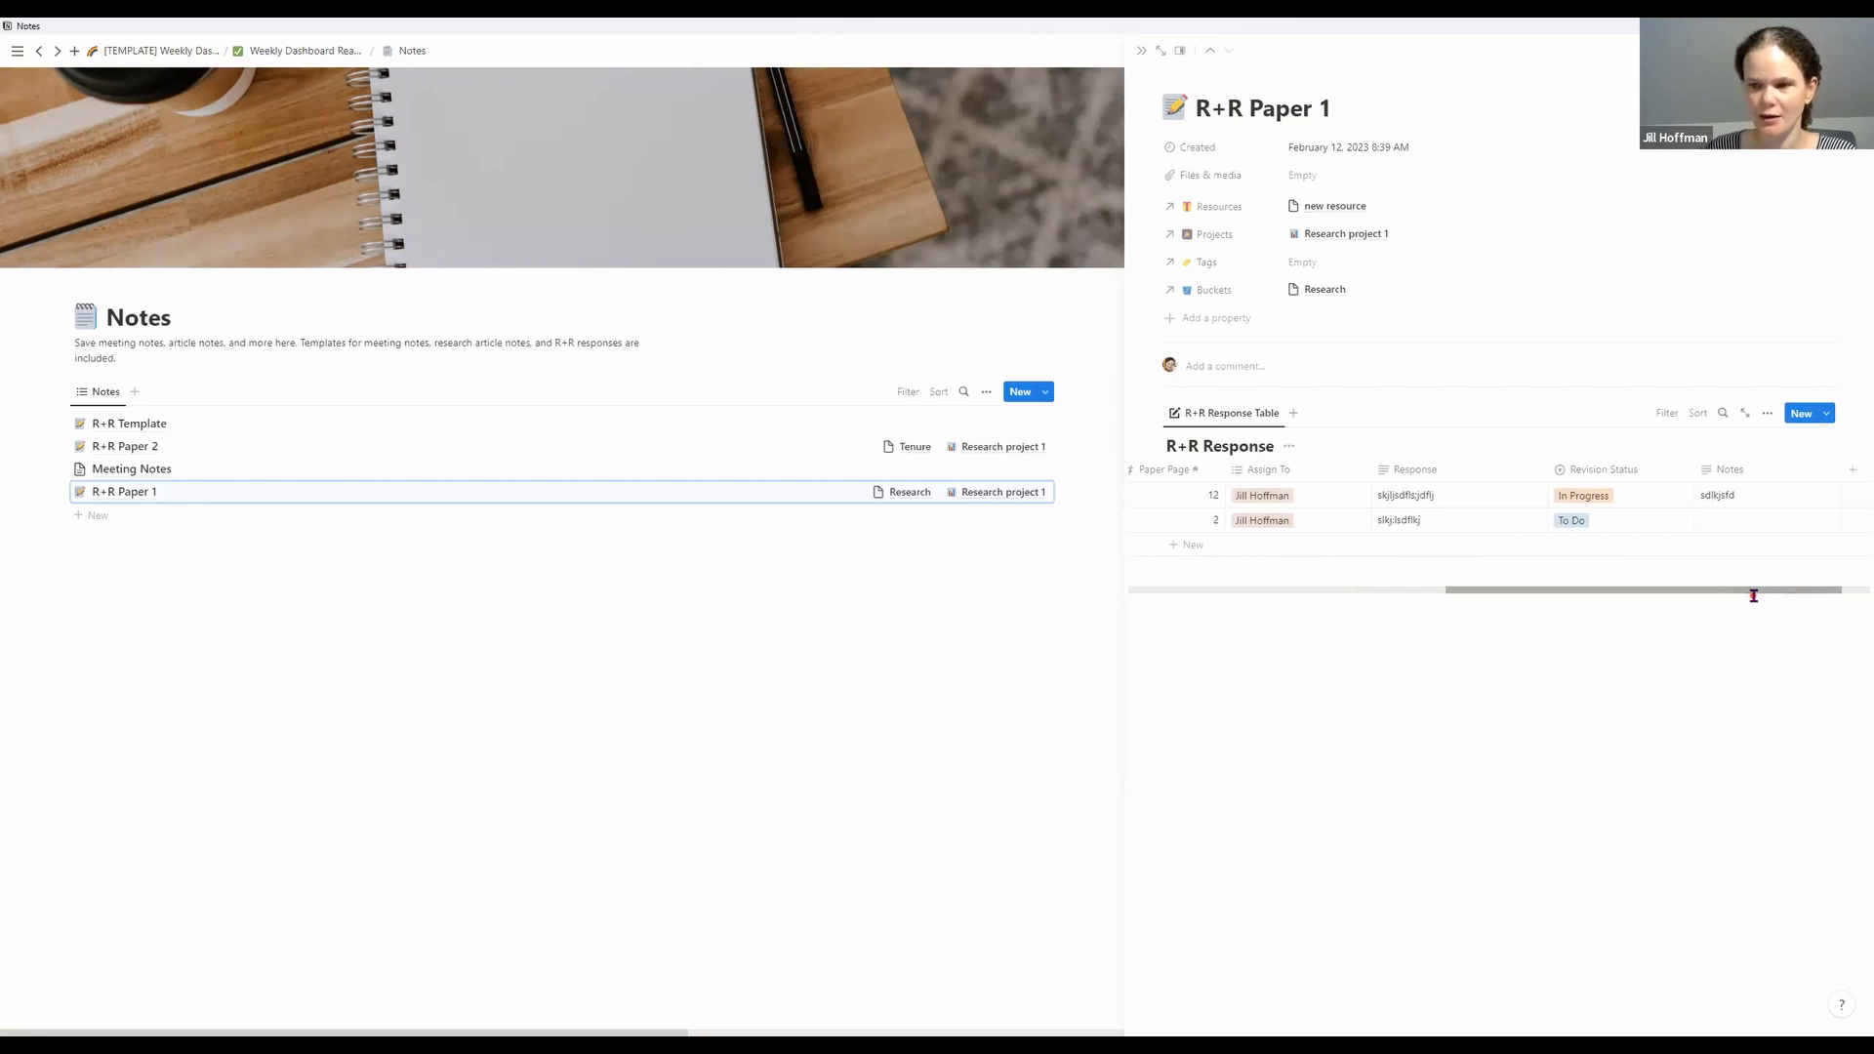
pyautogui.moveTo(1753, 595); pyautogui.dragTo(1505, 611)
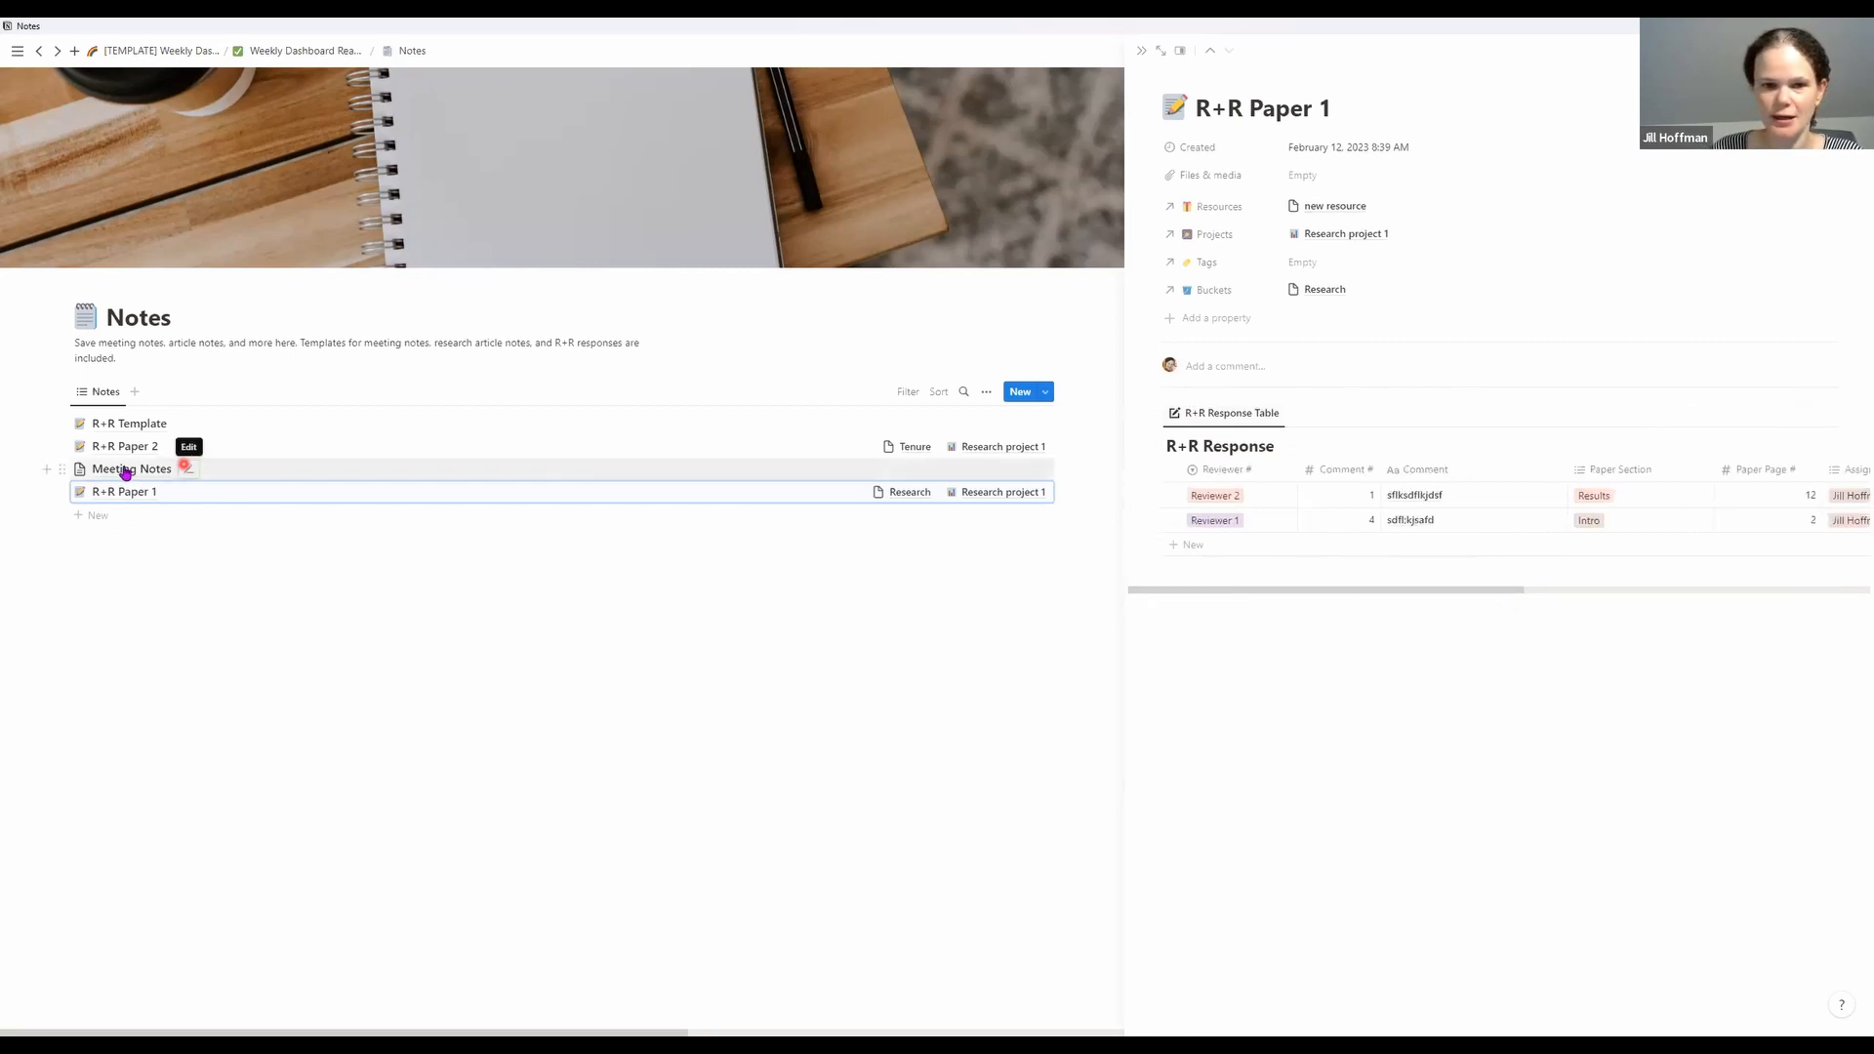
pyautogui.click(1024, 590)
# Open the Research Article Notes template for editing and review its Detailed article information section
pyautogui.click(1796, 394)
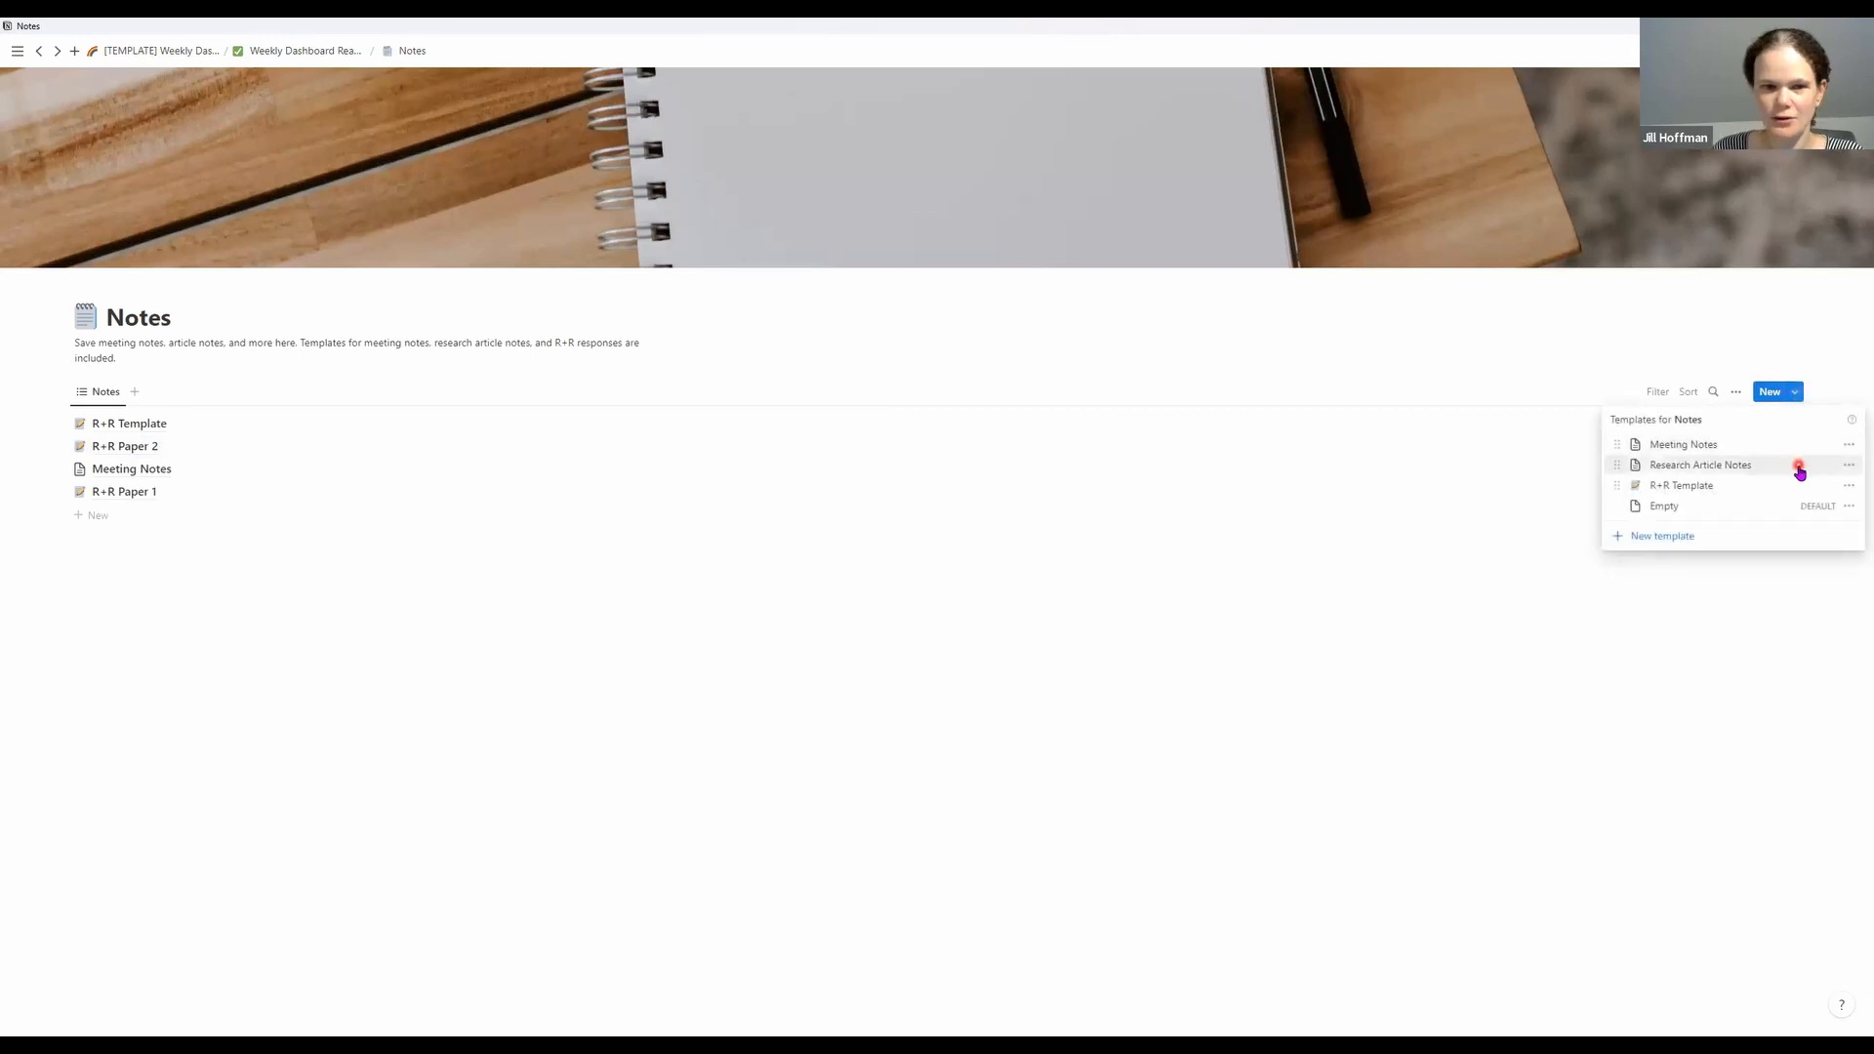
pyautogui.click(1849, 466)
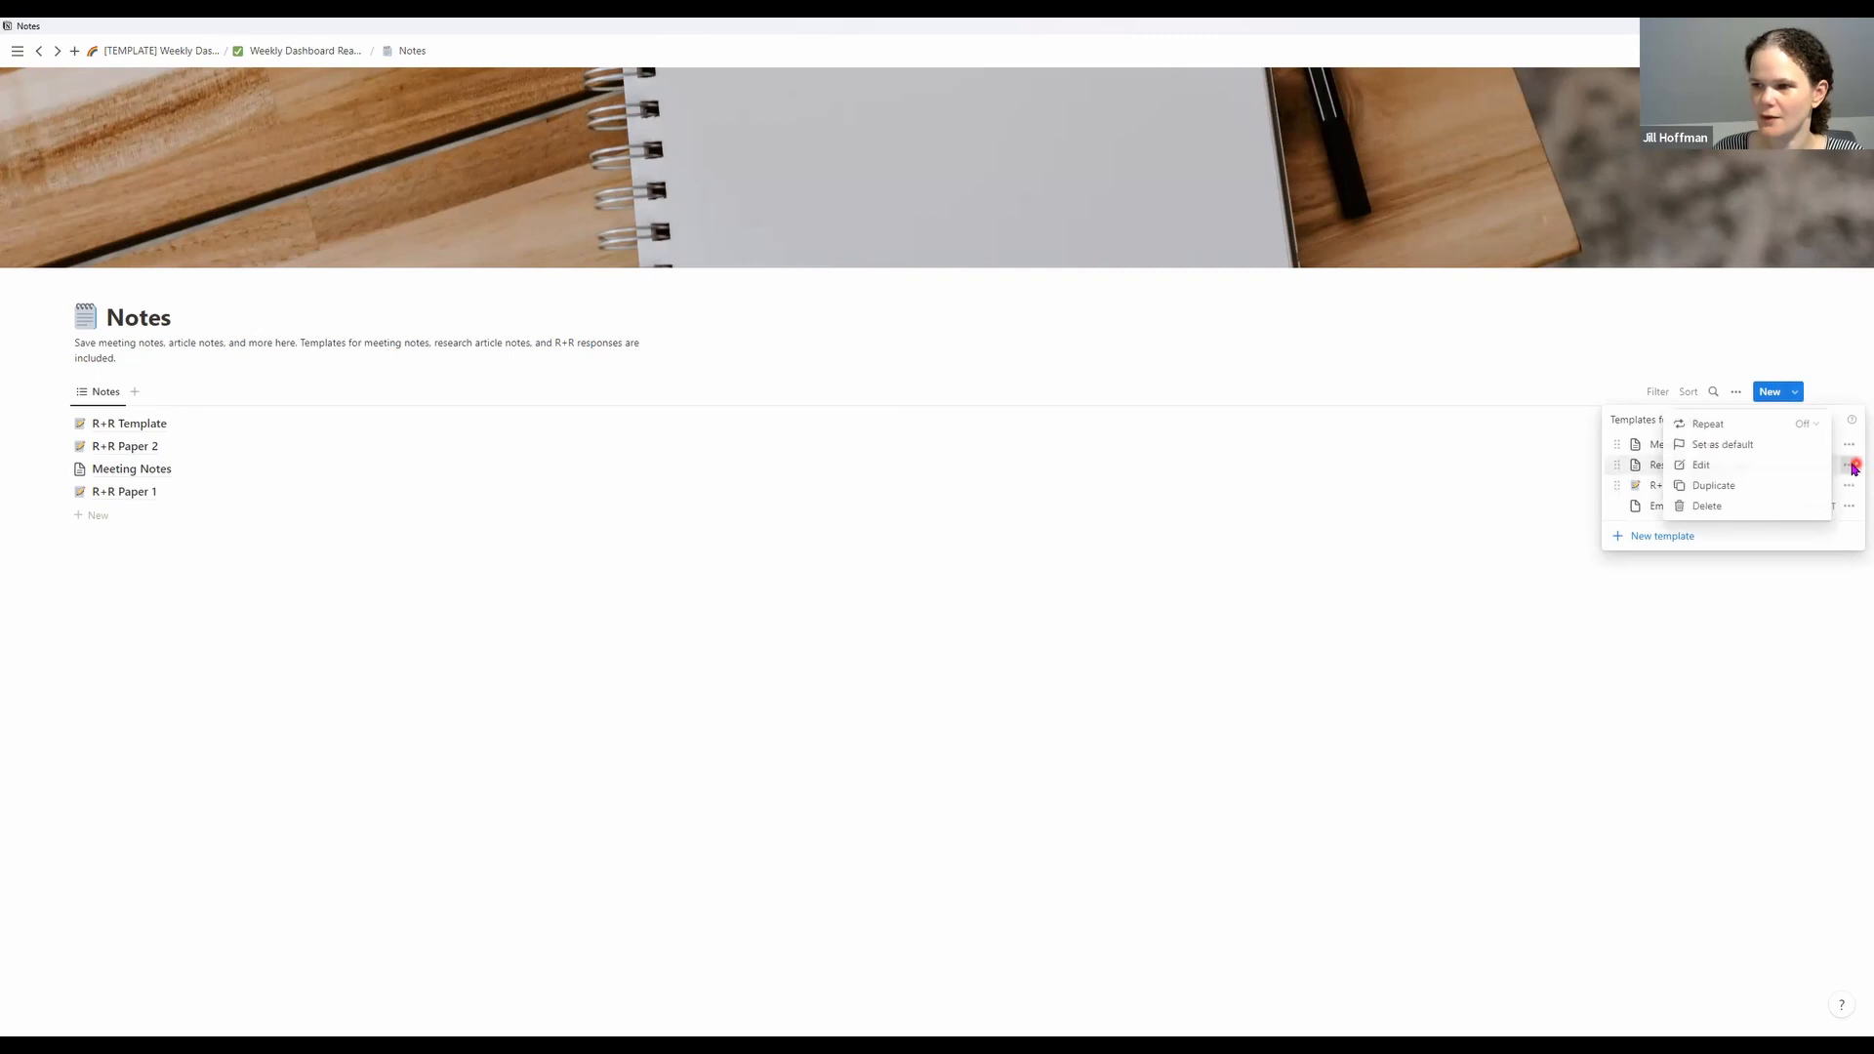
pyautogui.click(1759, 466)
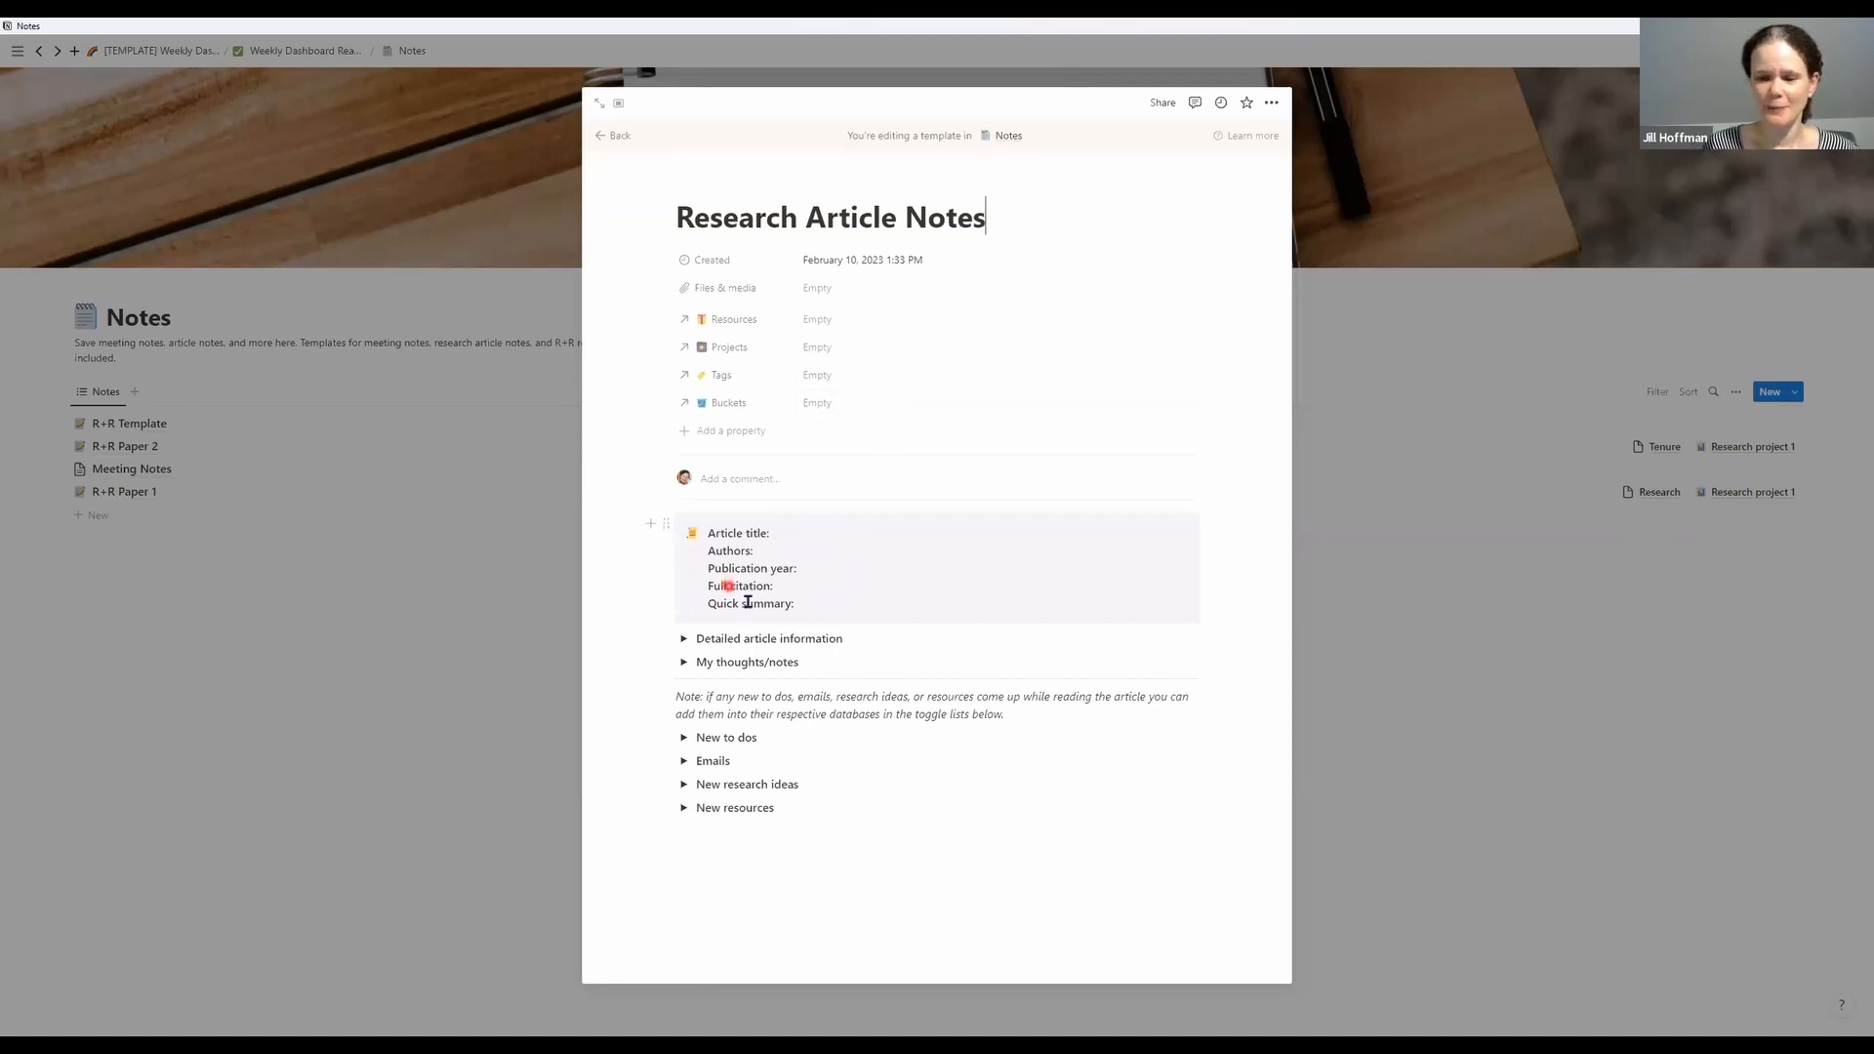
pyautogui.click(684, 638)
pyautogui.scroll(-1, 830, 660)
pyautogui.scroll(-2, 832, 661)
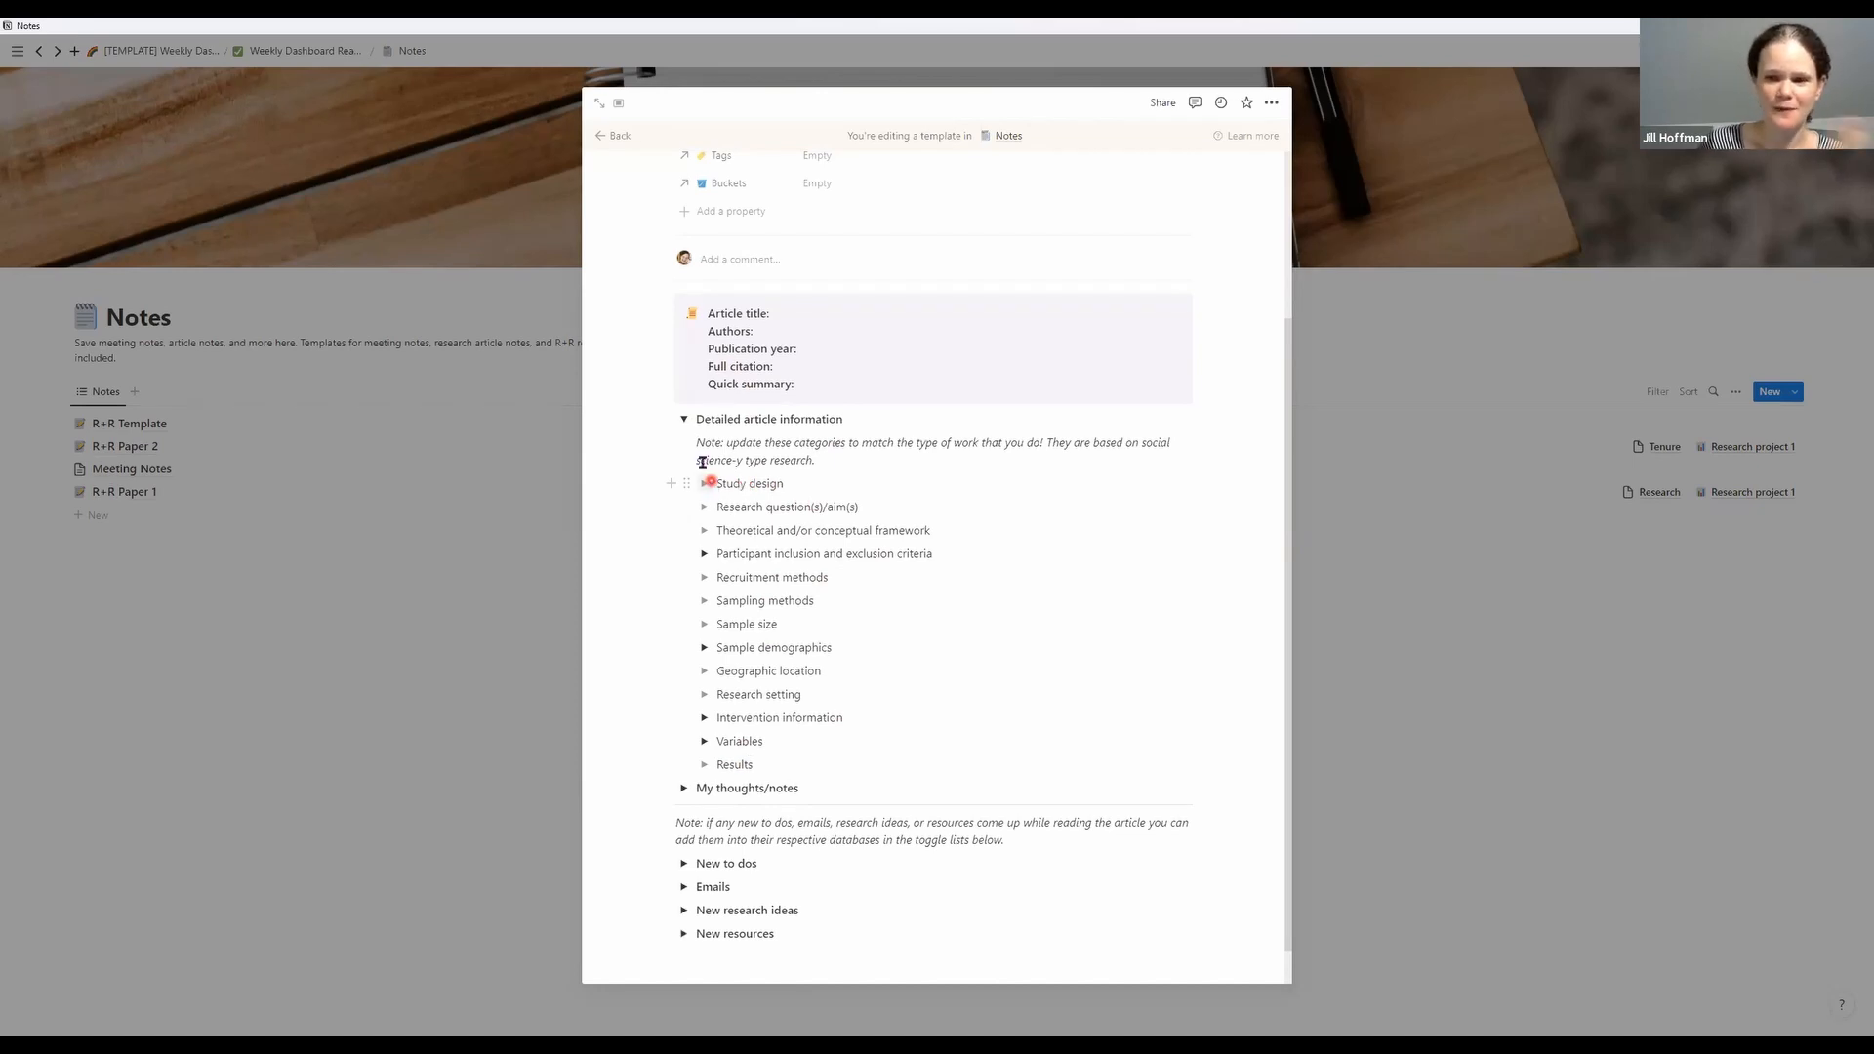
# Review the My thoughts/notes and New to dos sections of the Research Article Notes template
pyautogui.click(686, 421)
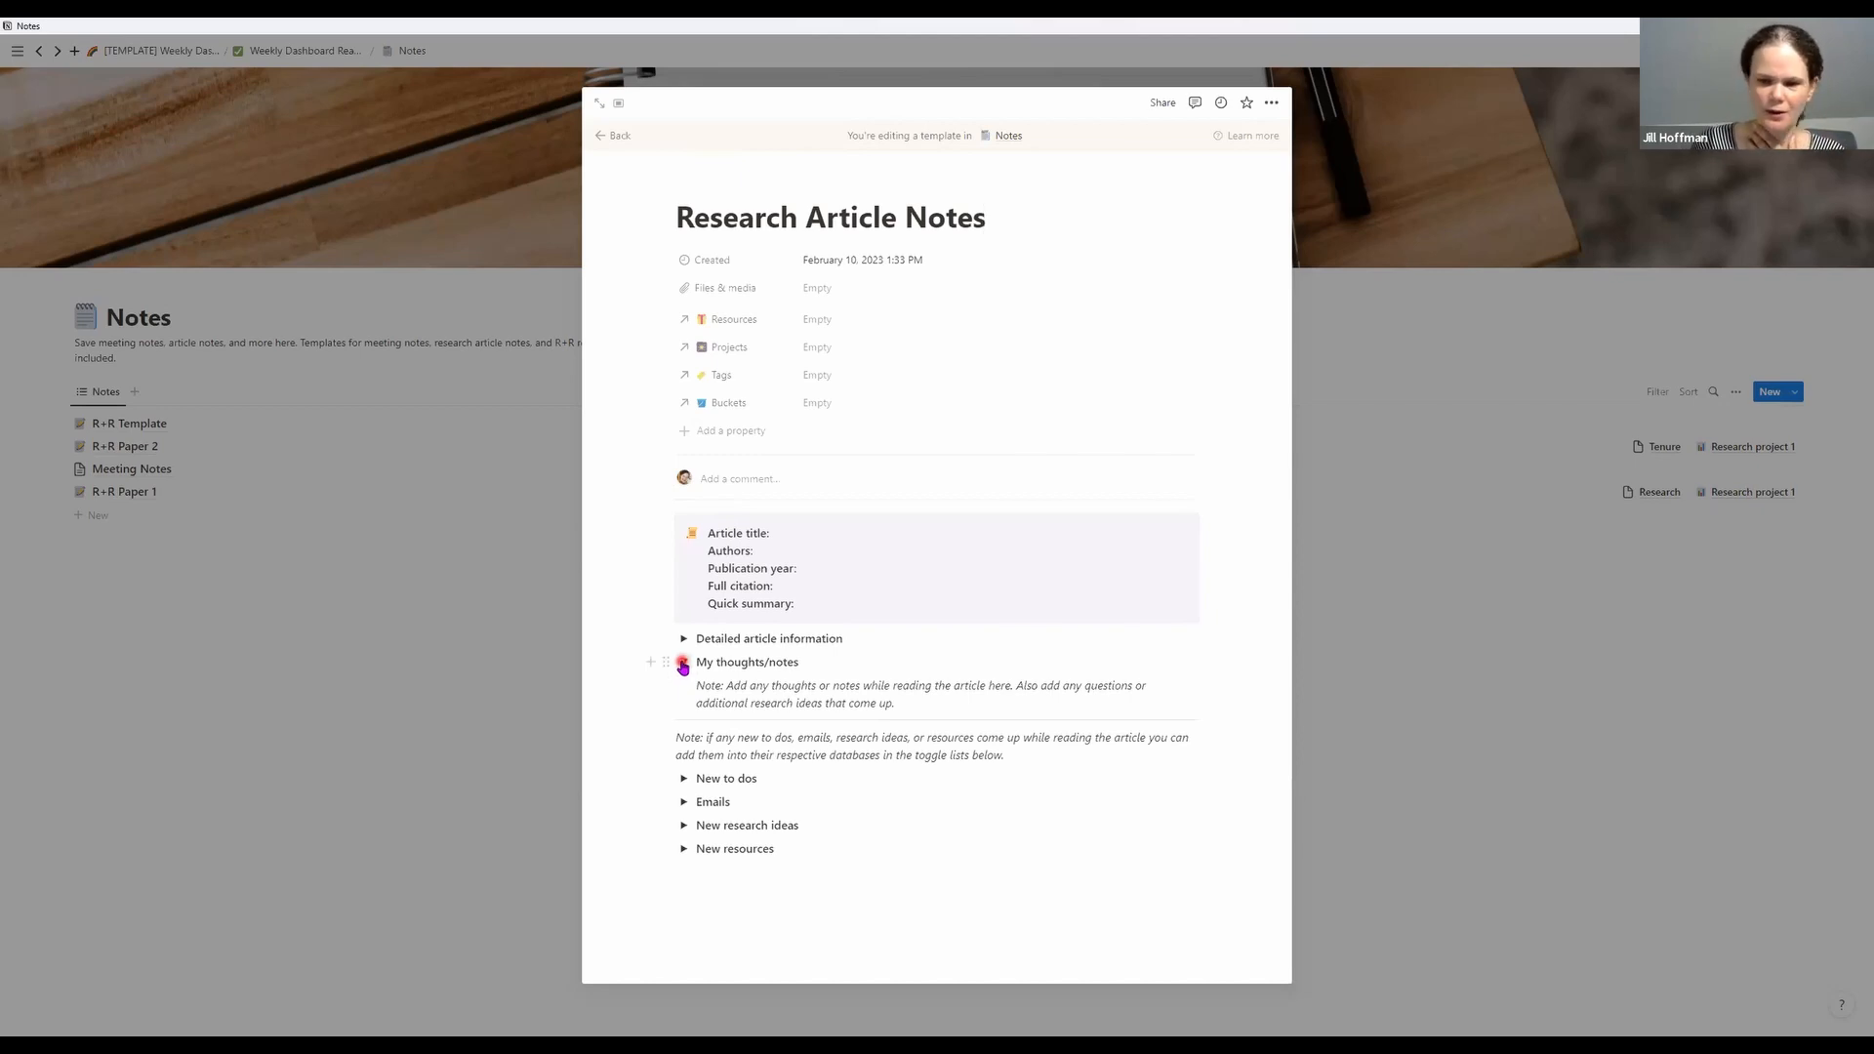
pyautogui.click(682, 662)
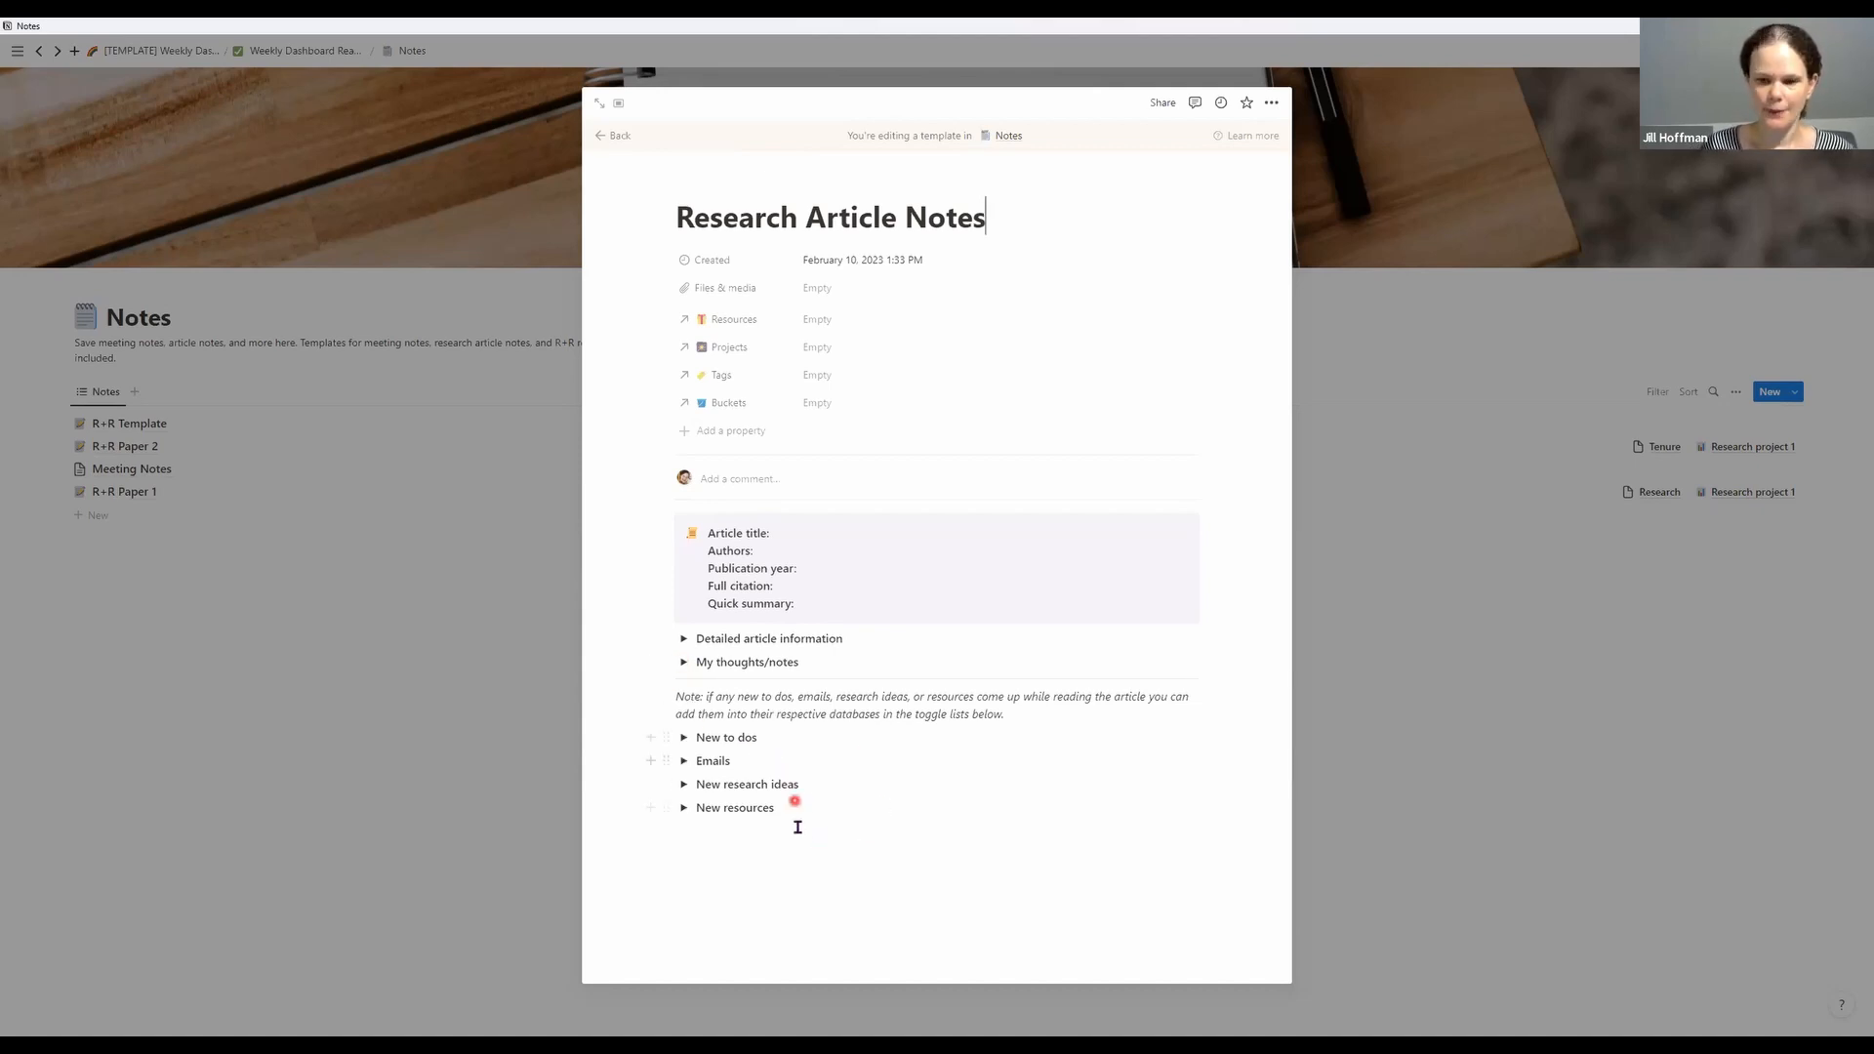
pyautogui.click(683, 738)
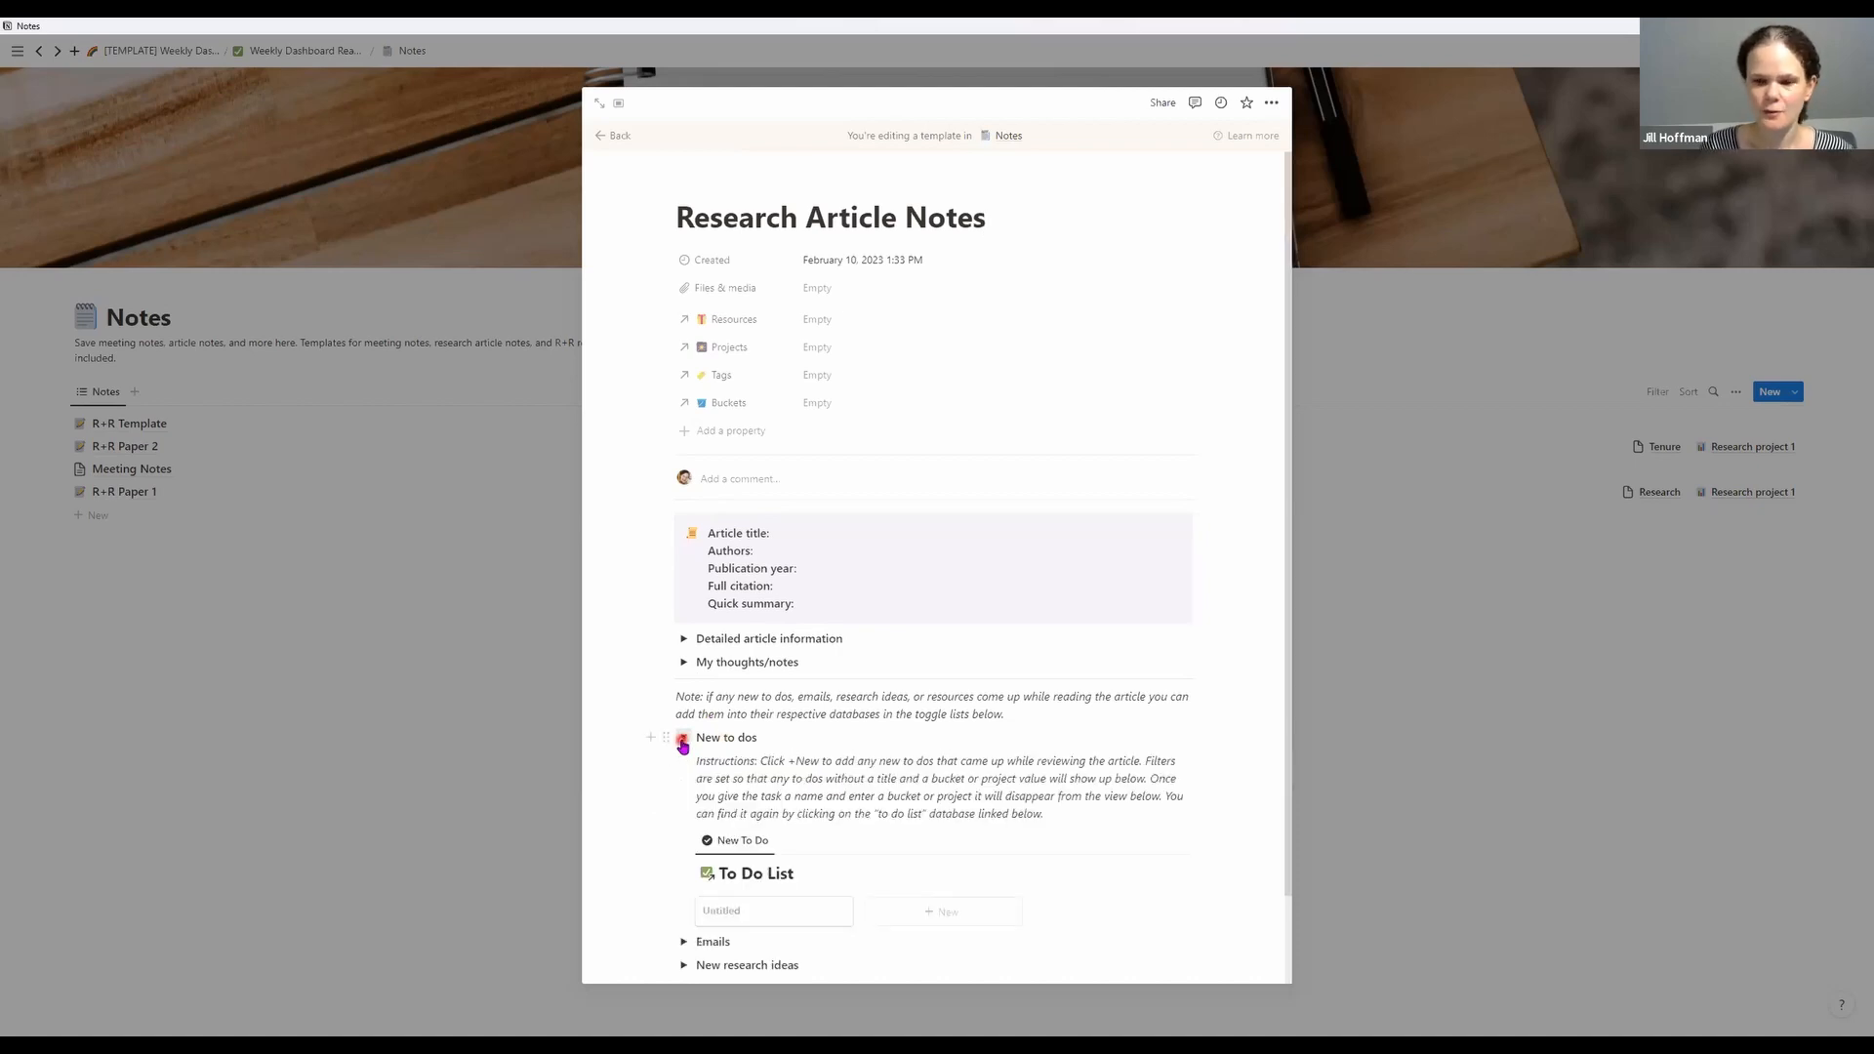
pyautogui.click(683, 739)
# Delete the "another new email" item from the synced Emails list in the Research Article Notes template, and collapse the list
pyautogui.click(685, 762)
pyautogui.scroll(-3, 687, 770)
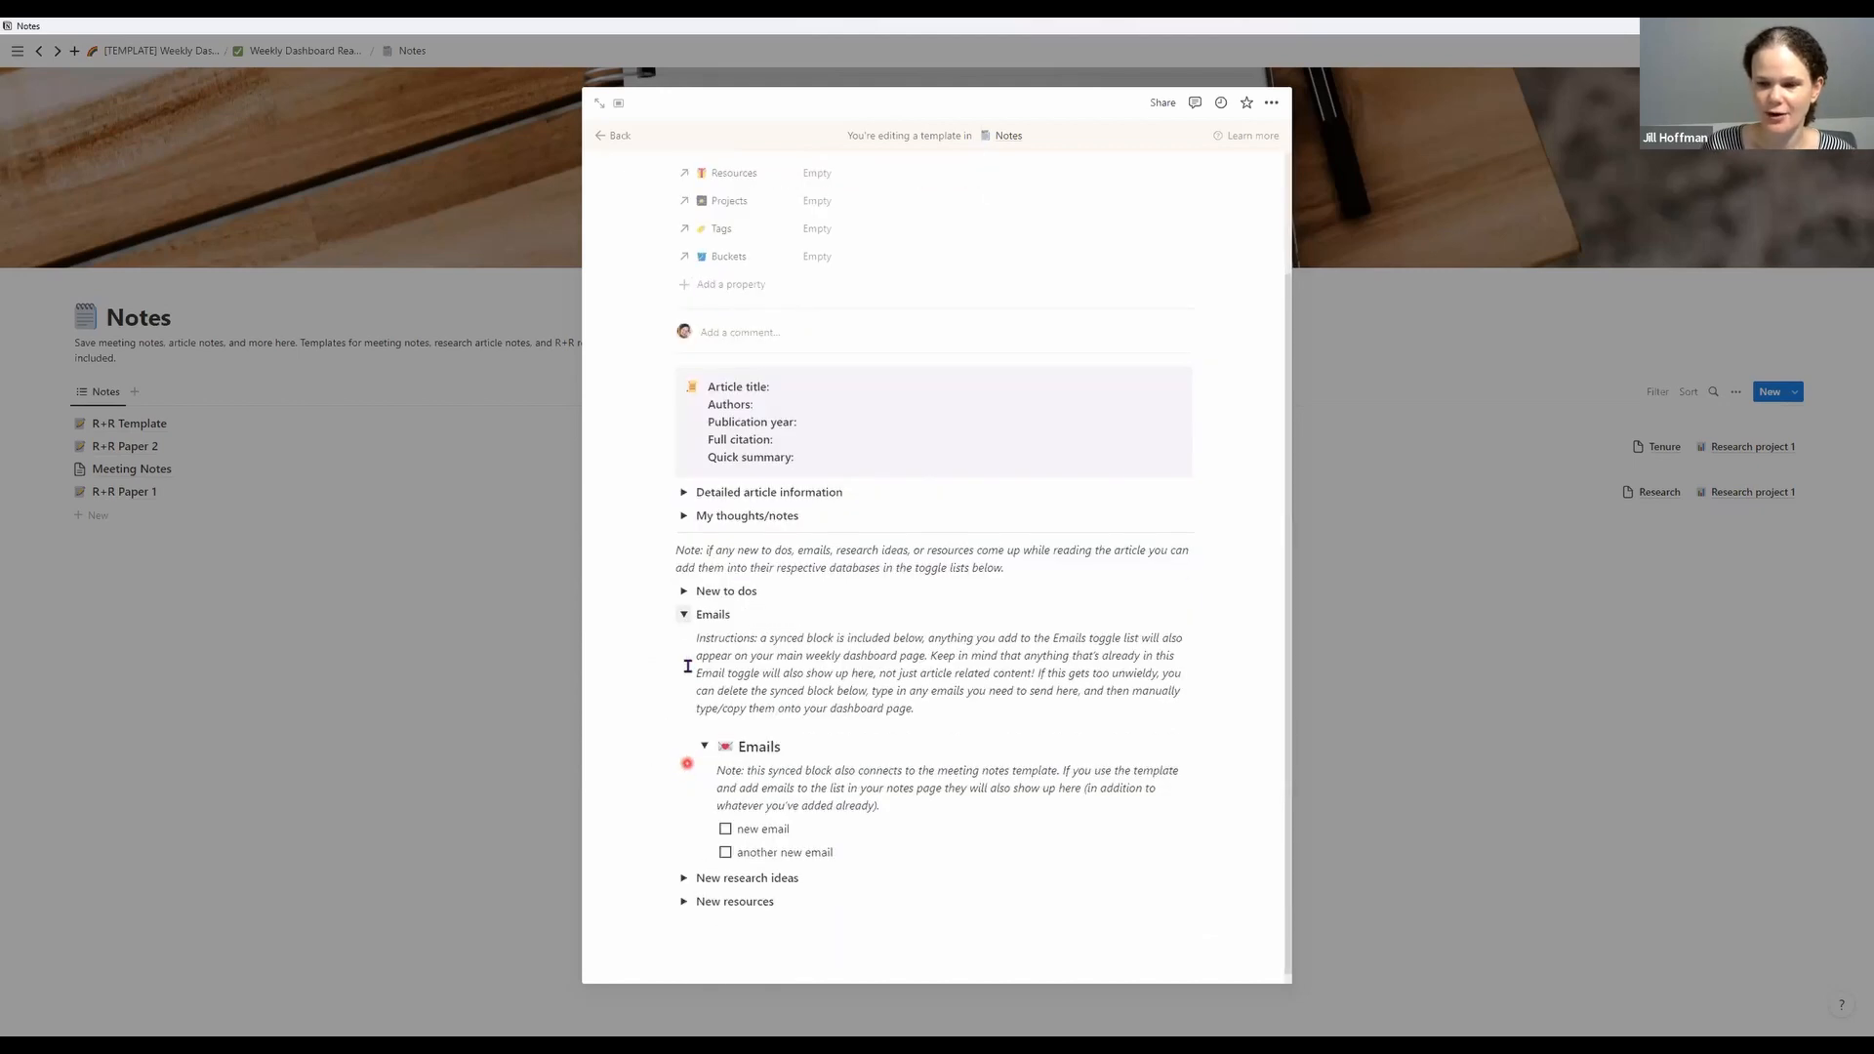
pyautogui.click(854, 853)
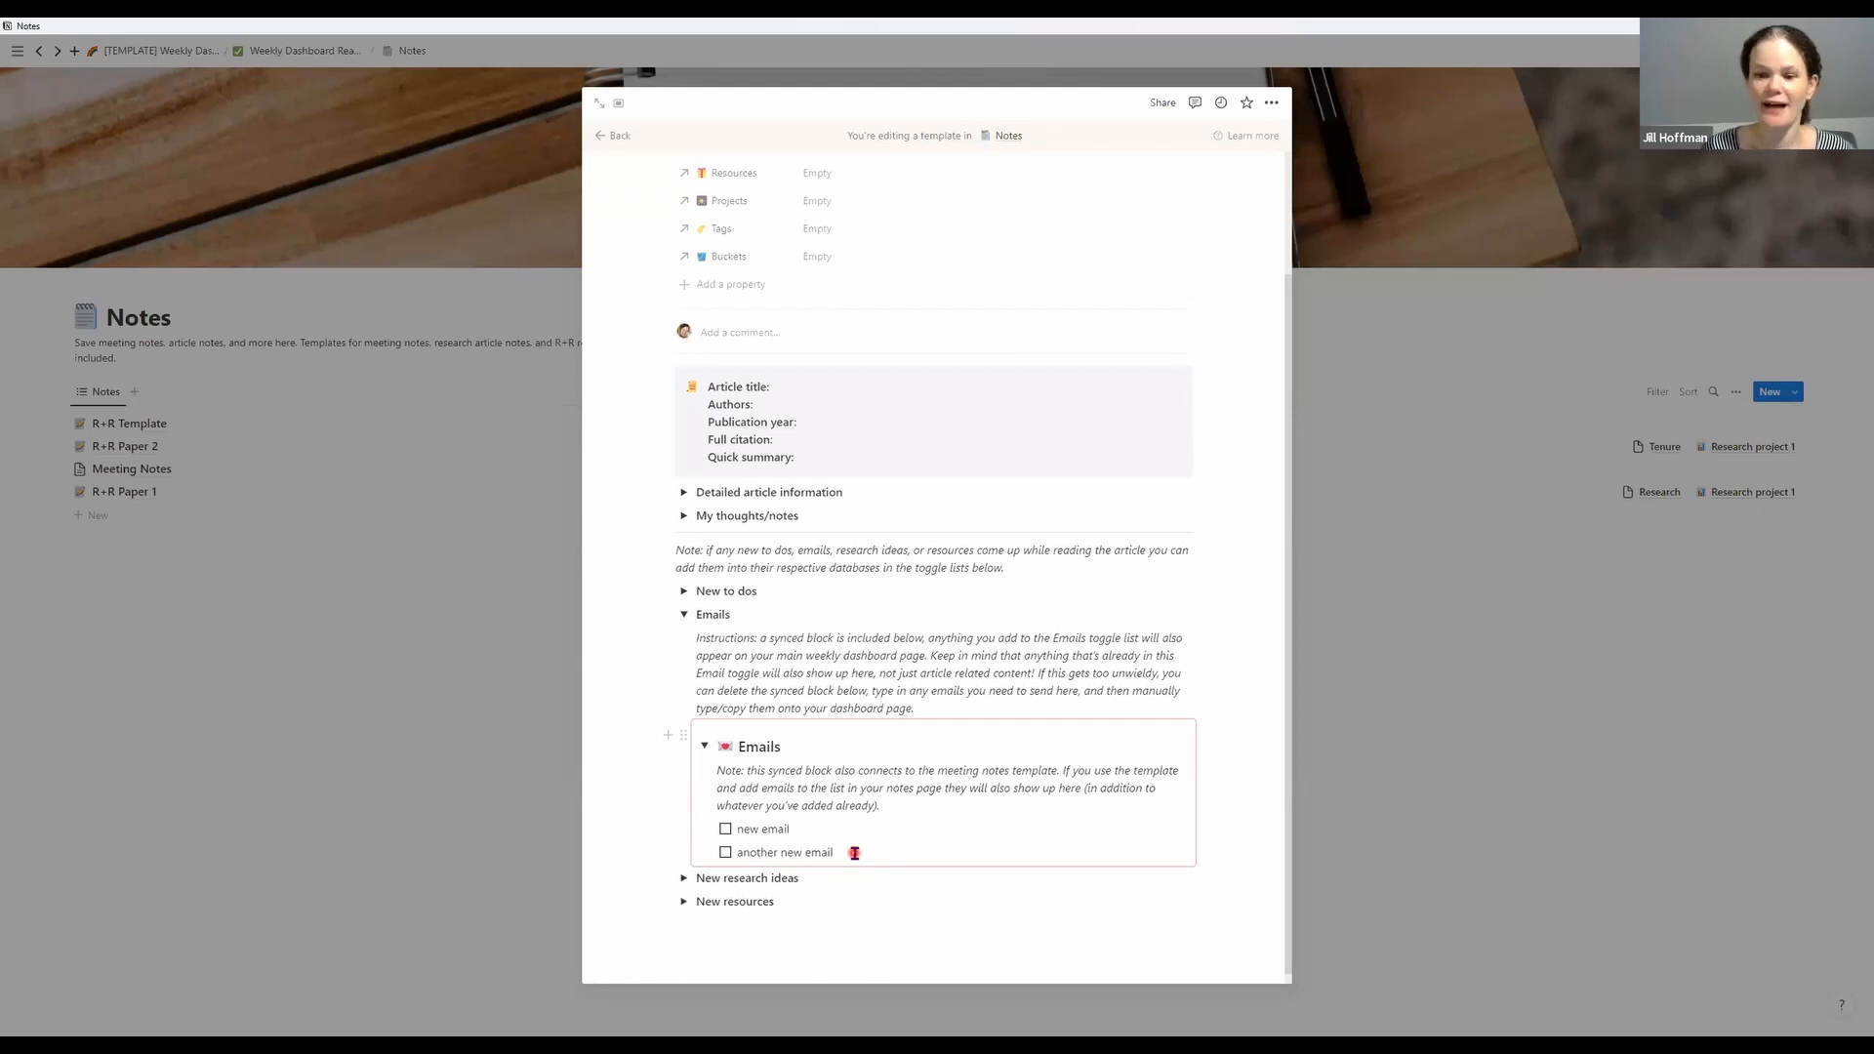
pyautogui.moveTo(851, 852); pyautogui.dragTo(730, 858)
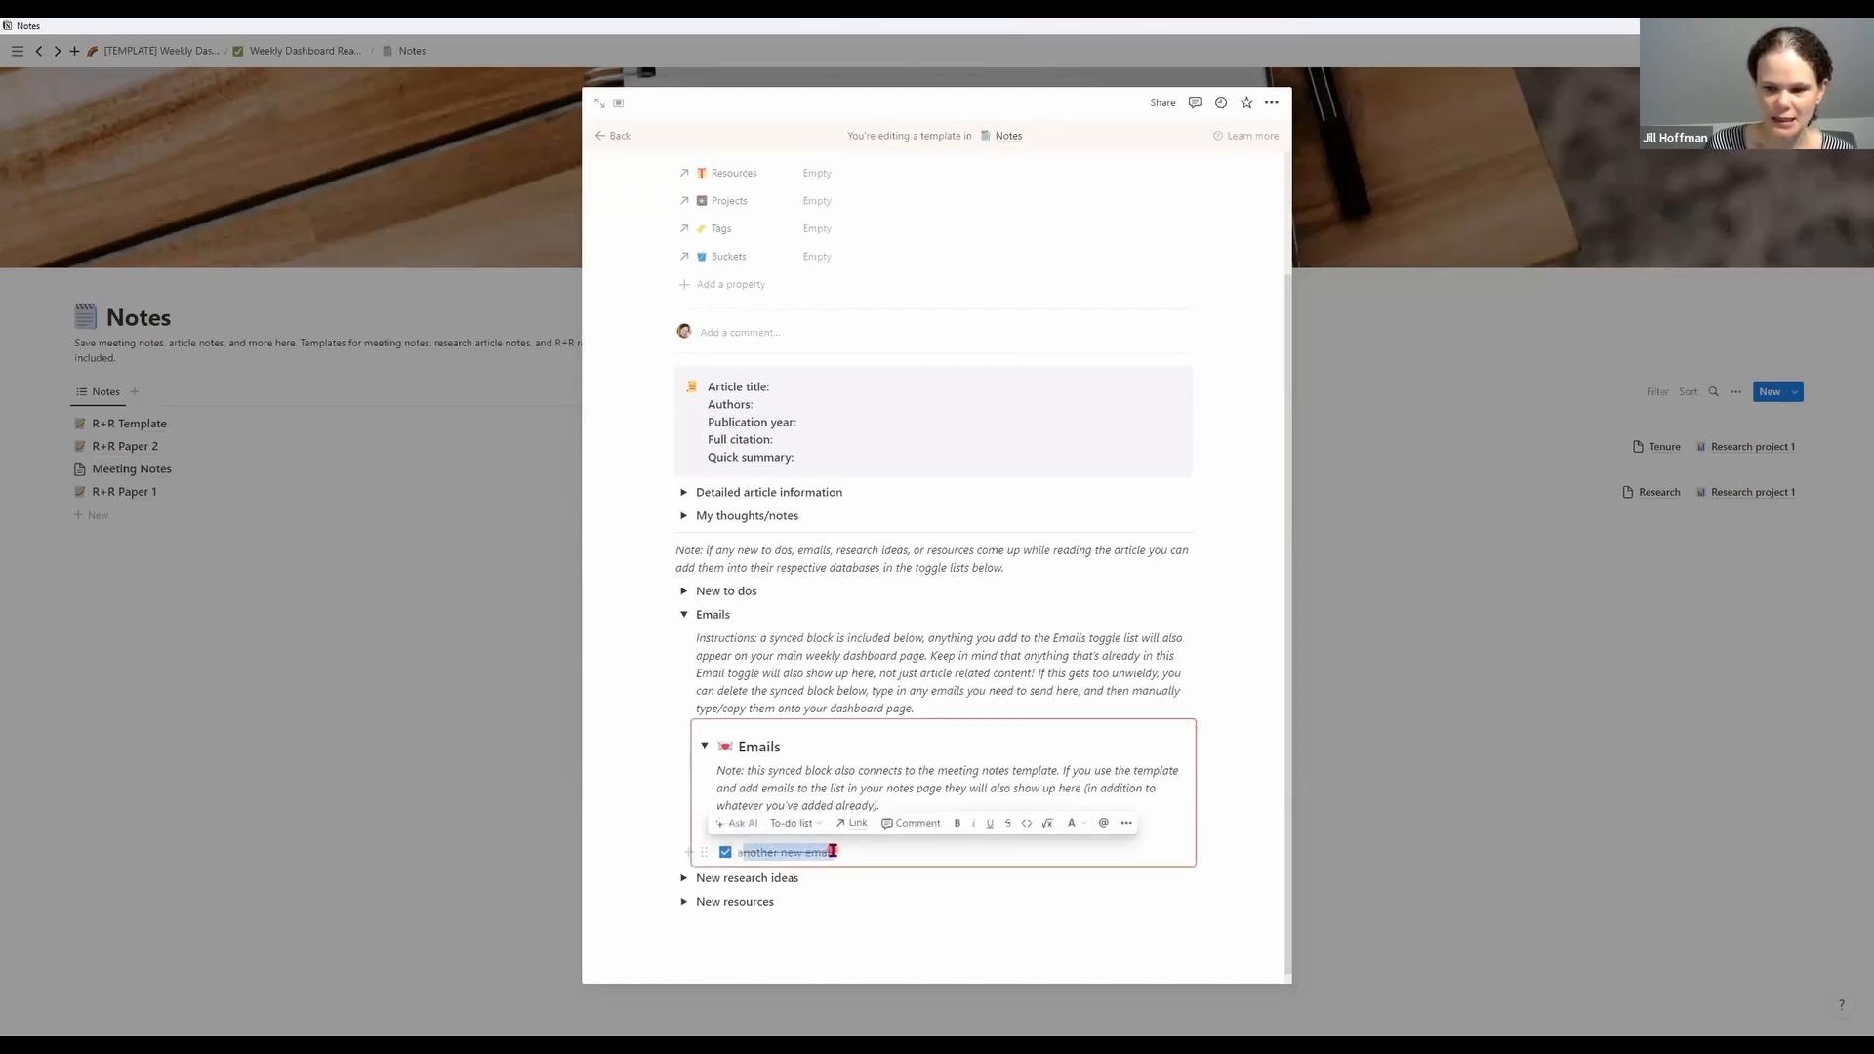
pyautogui.press('BackSpace')
pyautogui.press('BackSpace')
pyautogui.press('BackSpace')
pyautogui.press('BackSpace')
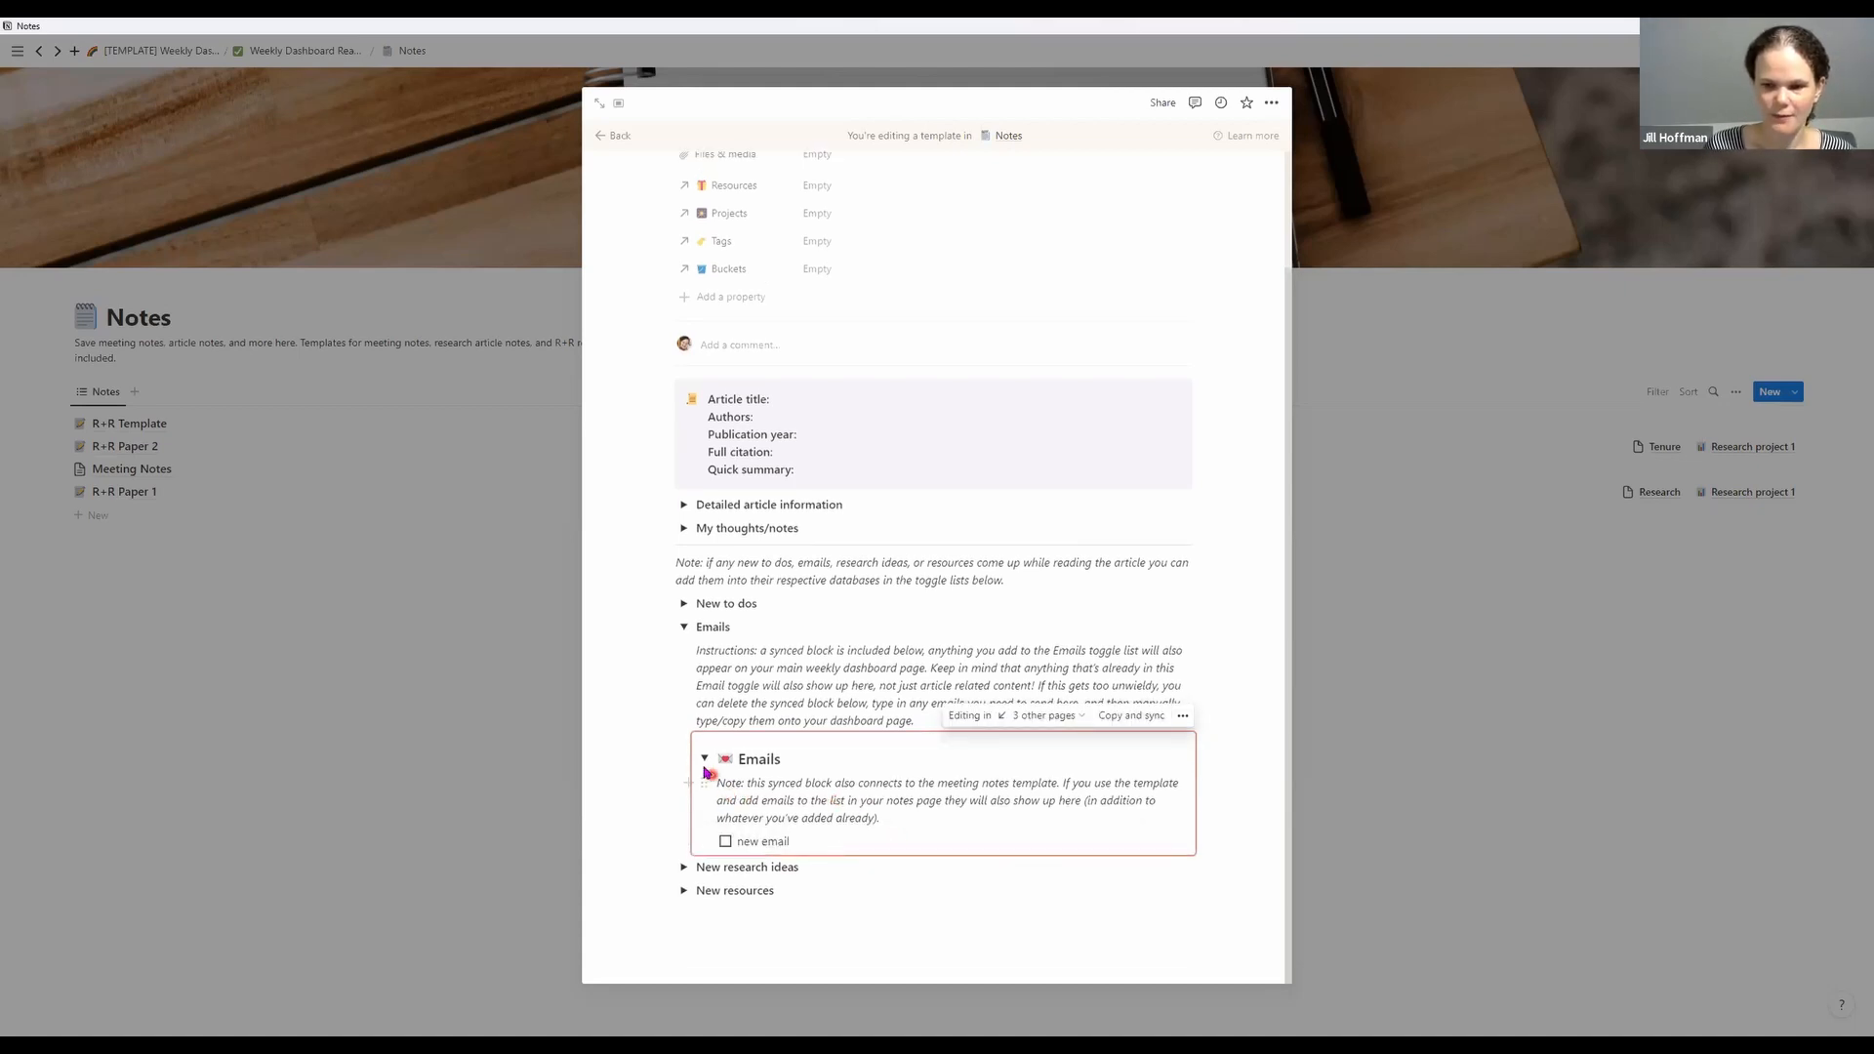
pyautogui.click(705, 762)
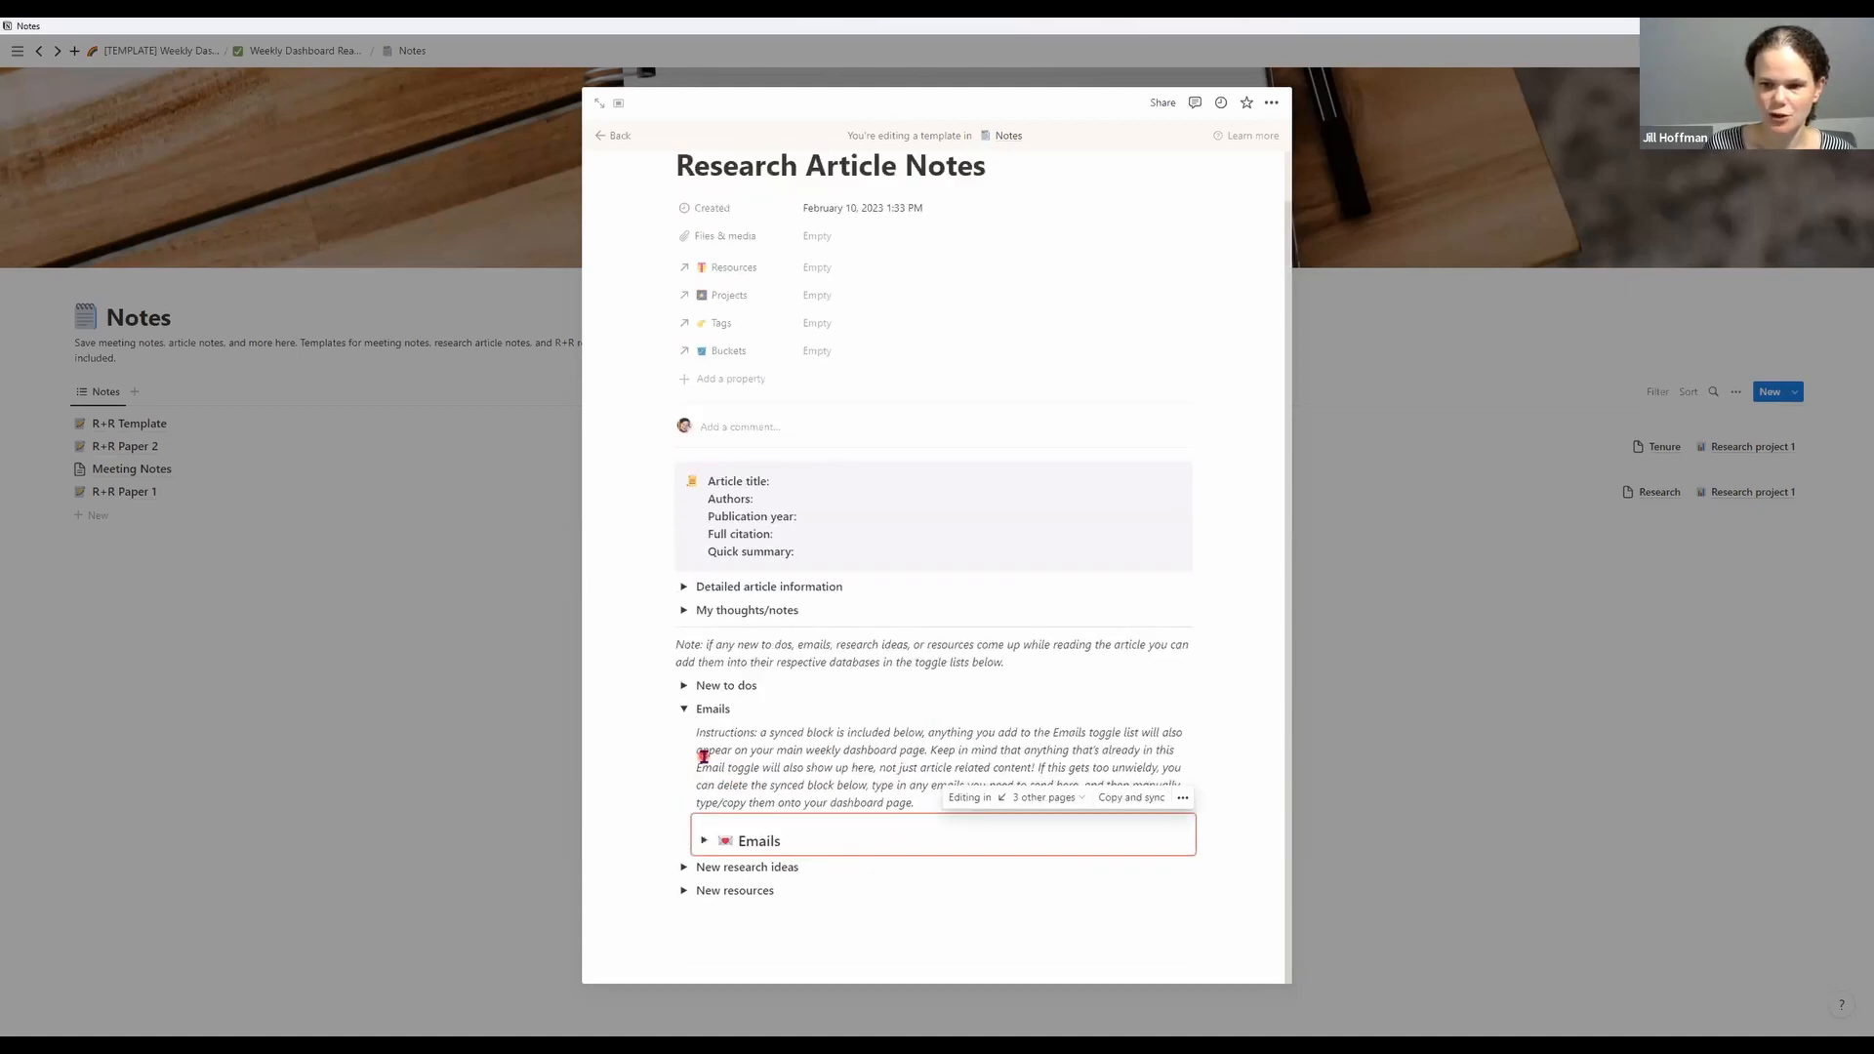
# Review the New research ideas and New resources sections of the Research Article Notes template, collapsing each one after viewing it
pyautogui.click(683, 867)
pyautogui.scroll(-2, 741, 839)
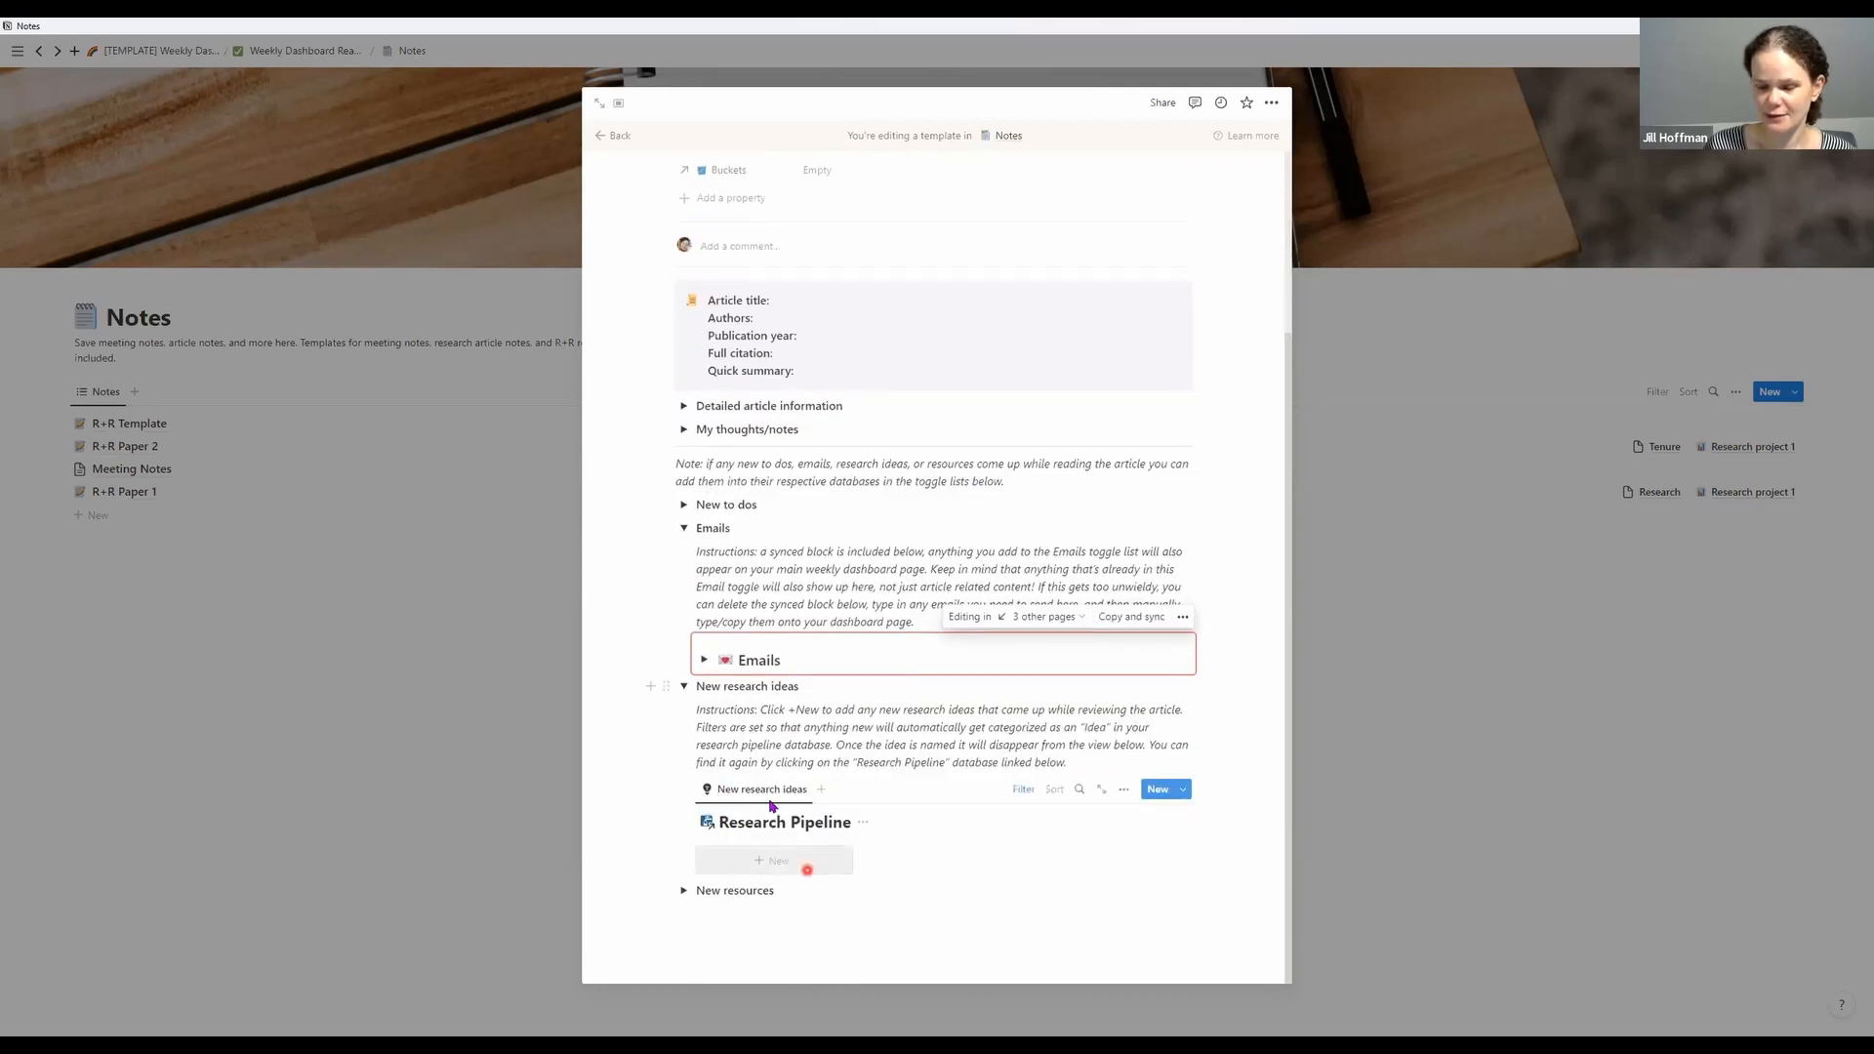
pyautogui.click(779, 859)
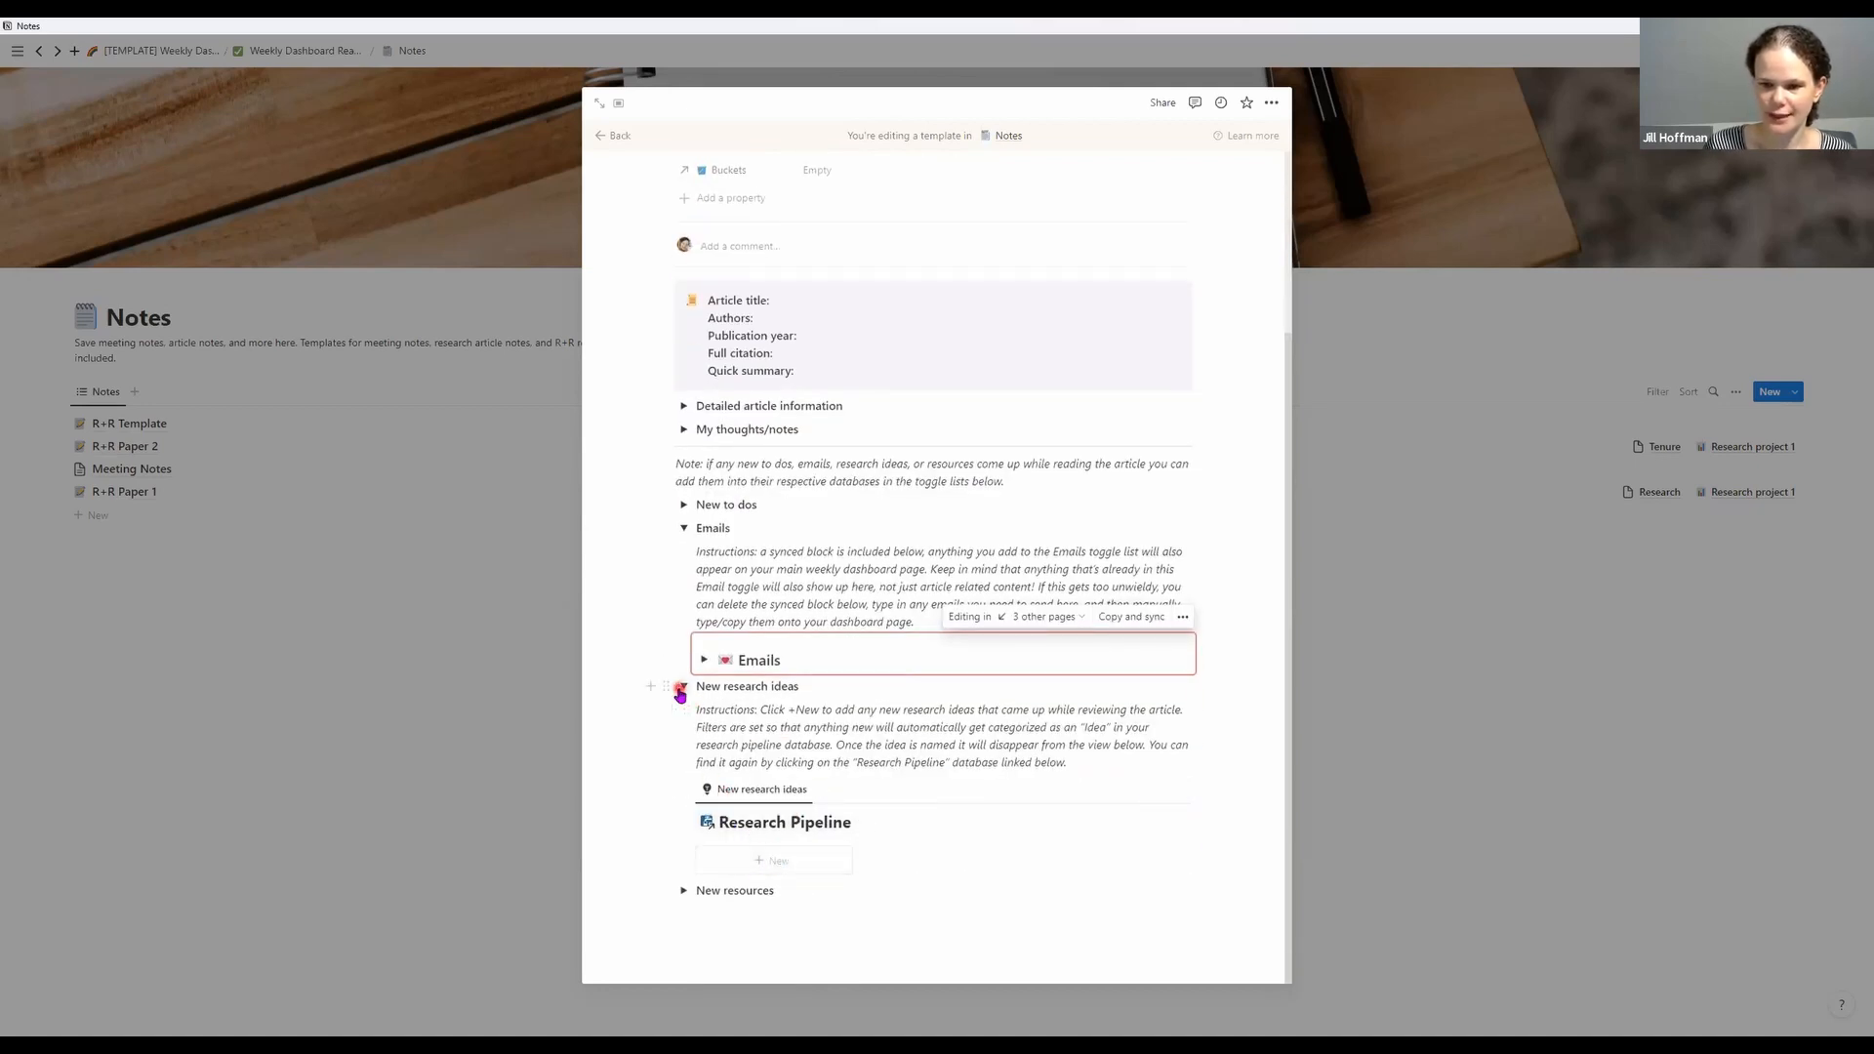
pyautogui.click(683, 686)
pyautogui.click(685, 890)
pyautogui.scroll(-2, 686, 863)
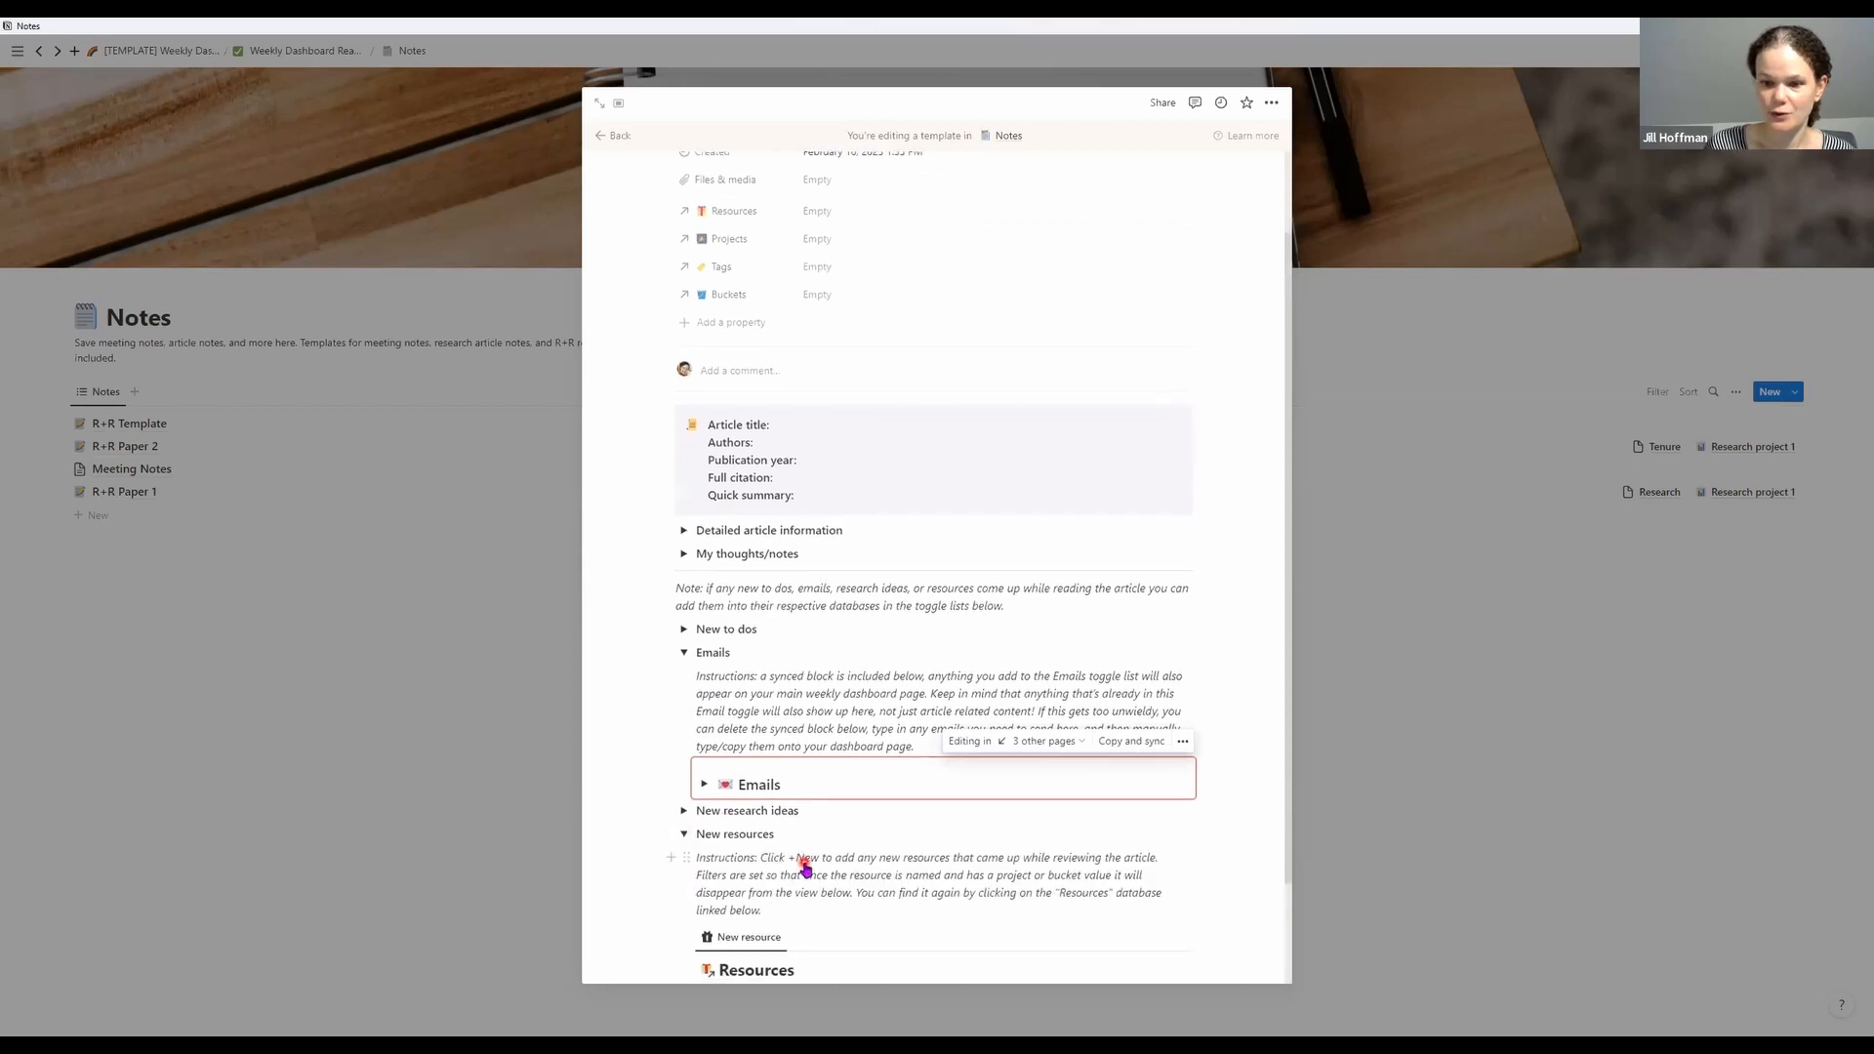
pyautogui.click(770, 900)
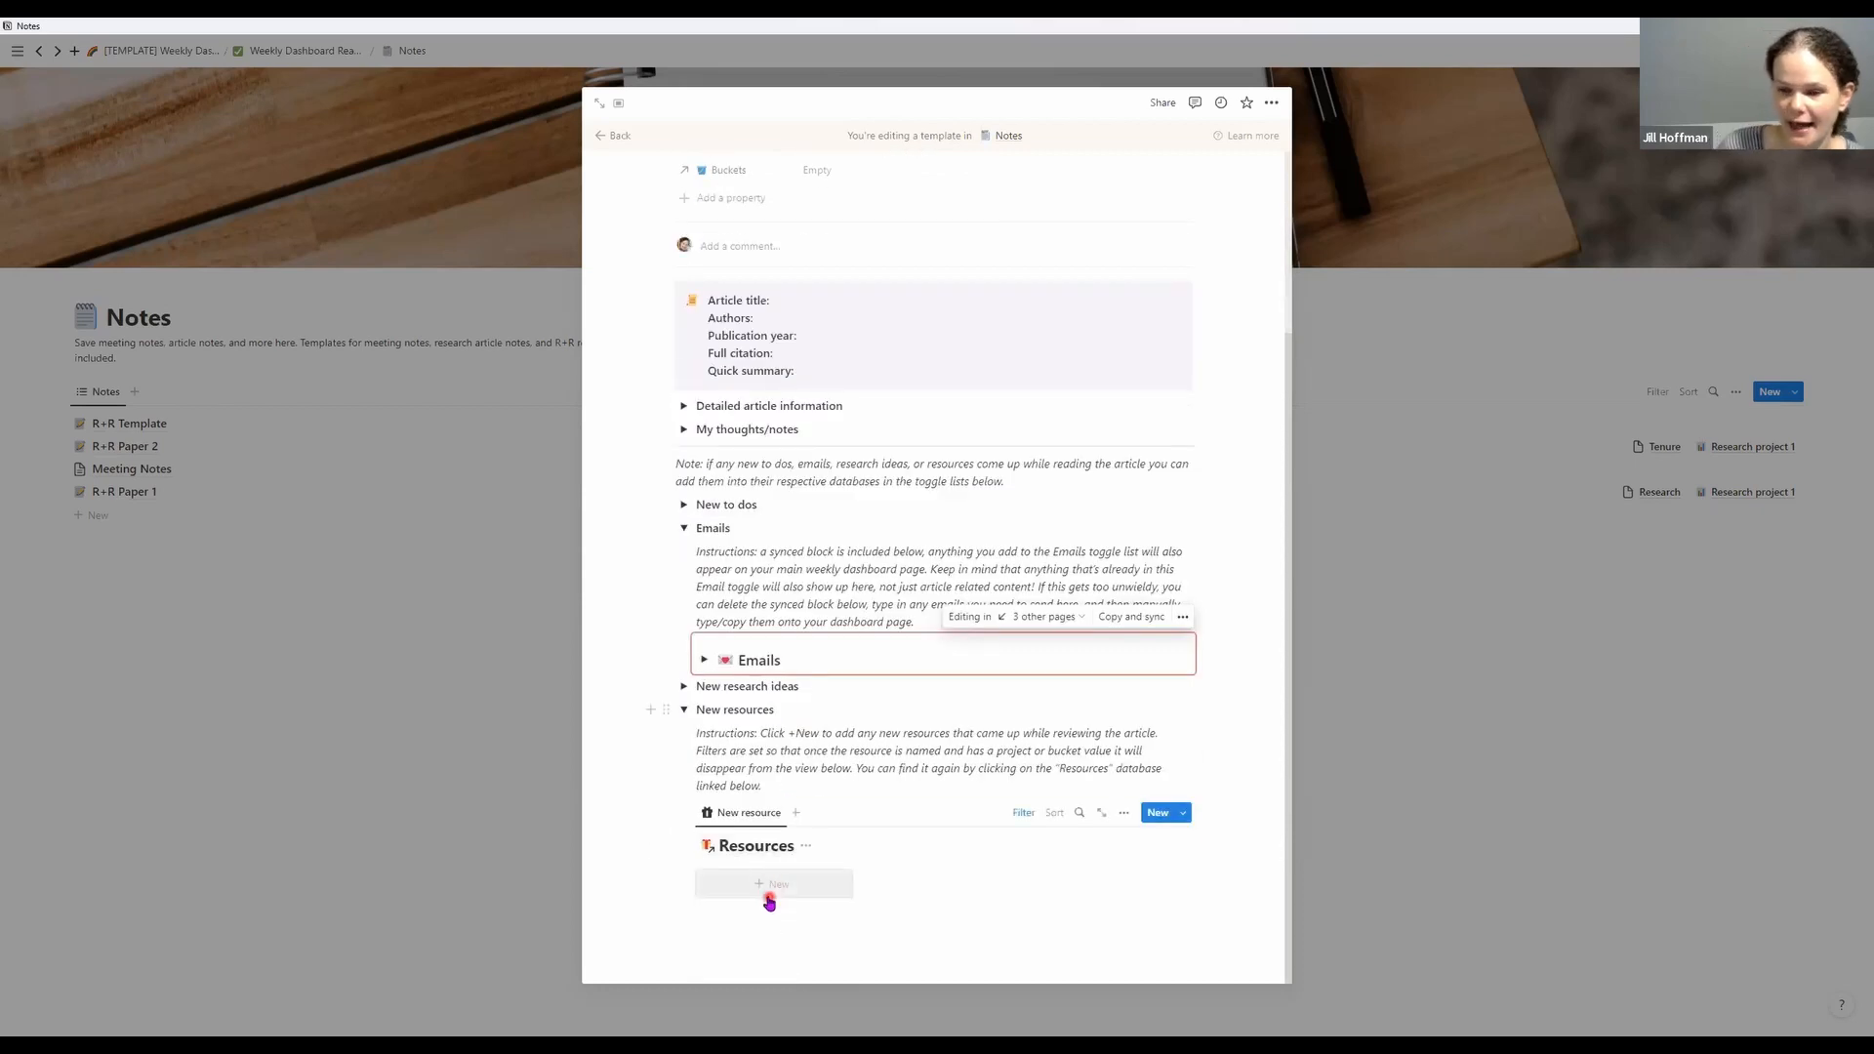
pyautogui.click(686, 712)
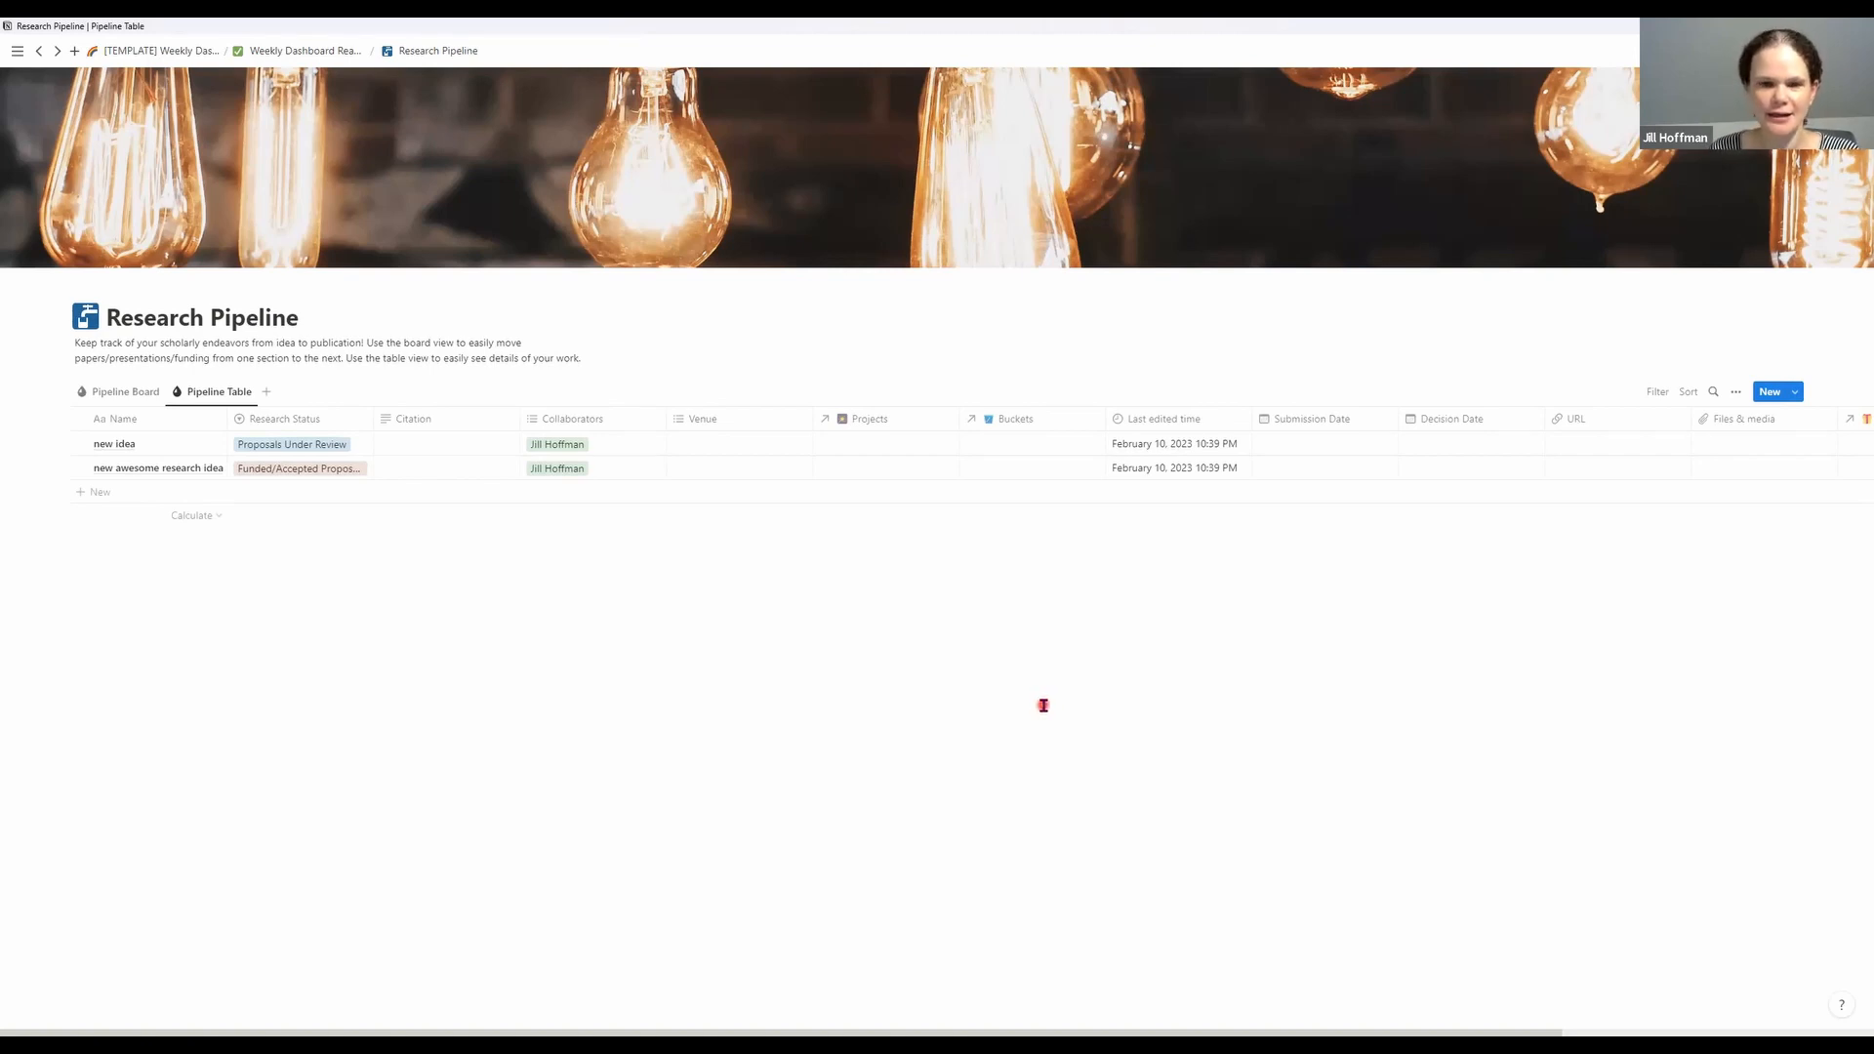
# Show the Research Pipeline as the Pipeline Board and examine all its status columns from Ideas to In-Press/Published!, including the collapsed ones
pyautogui.click(124, 401)
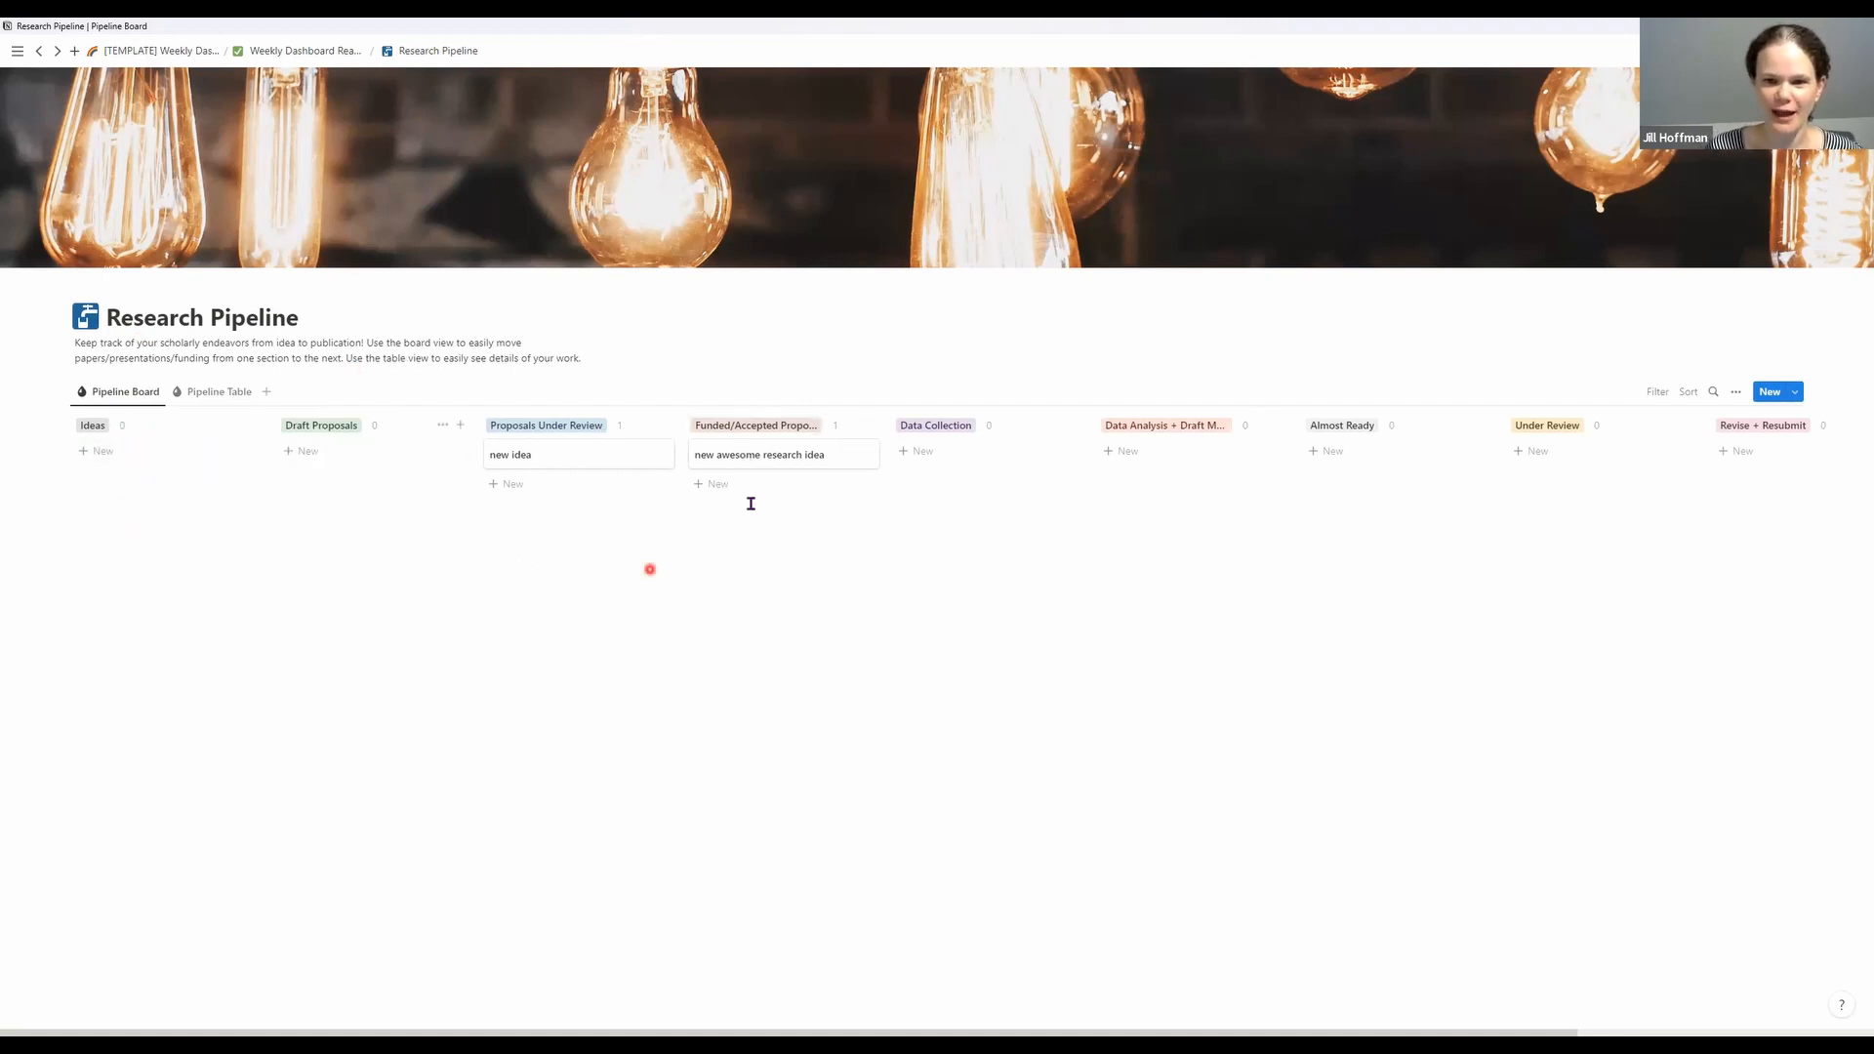
pyautogui.click(533, 651)
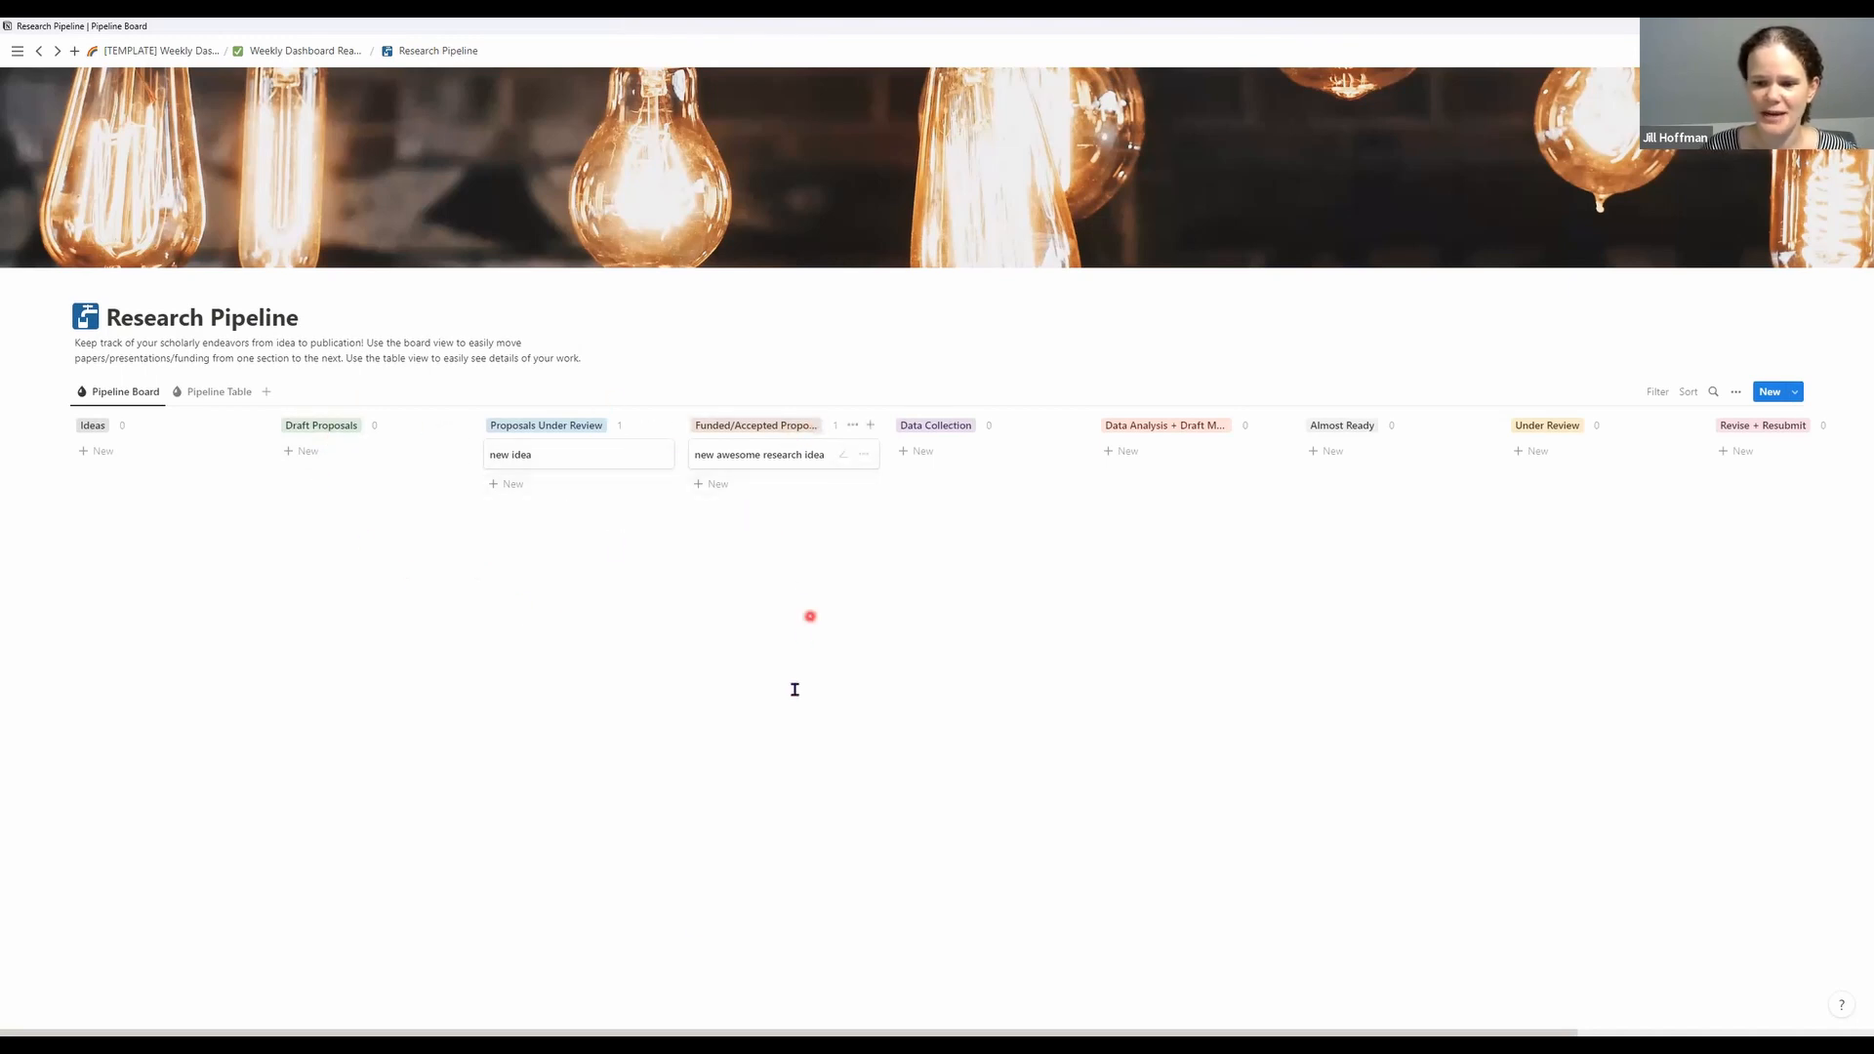
pyautogui.moveTo(716, 1025); pyautogui.dragTo(1113, 982)
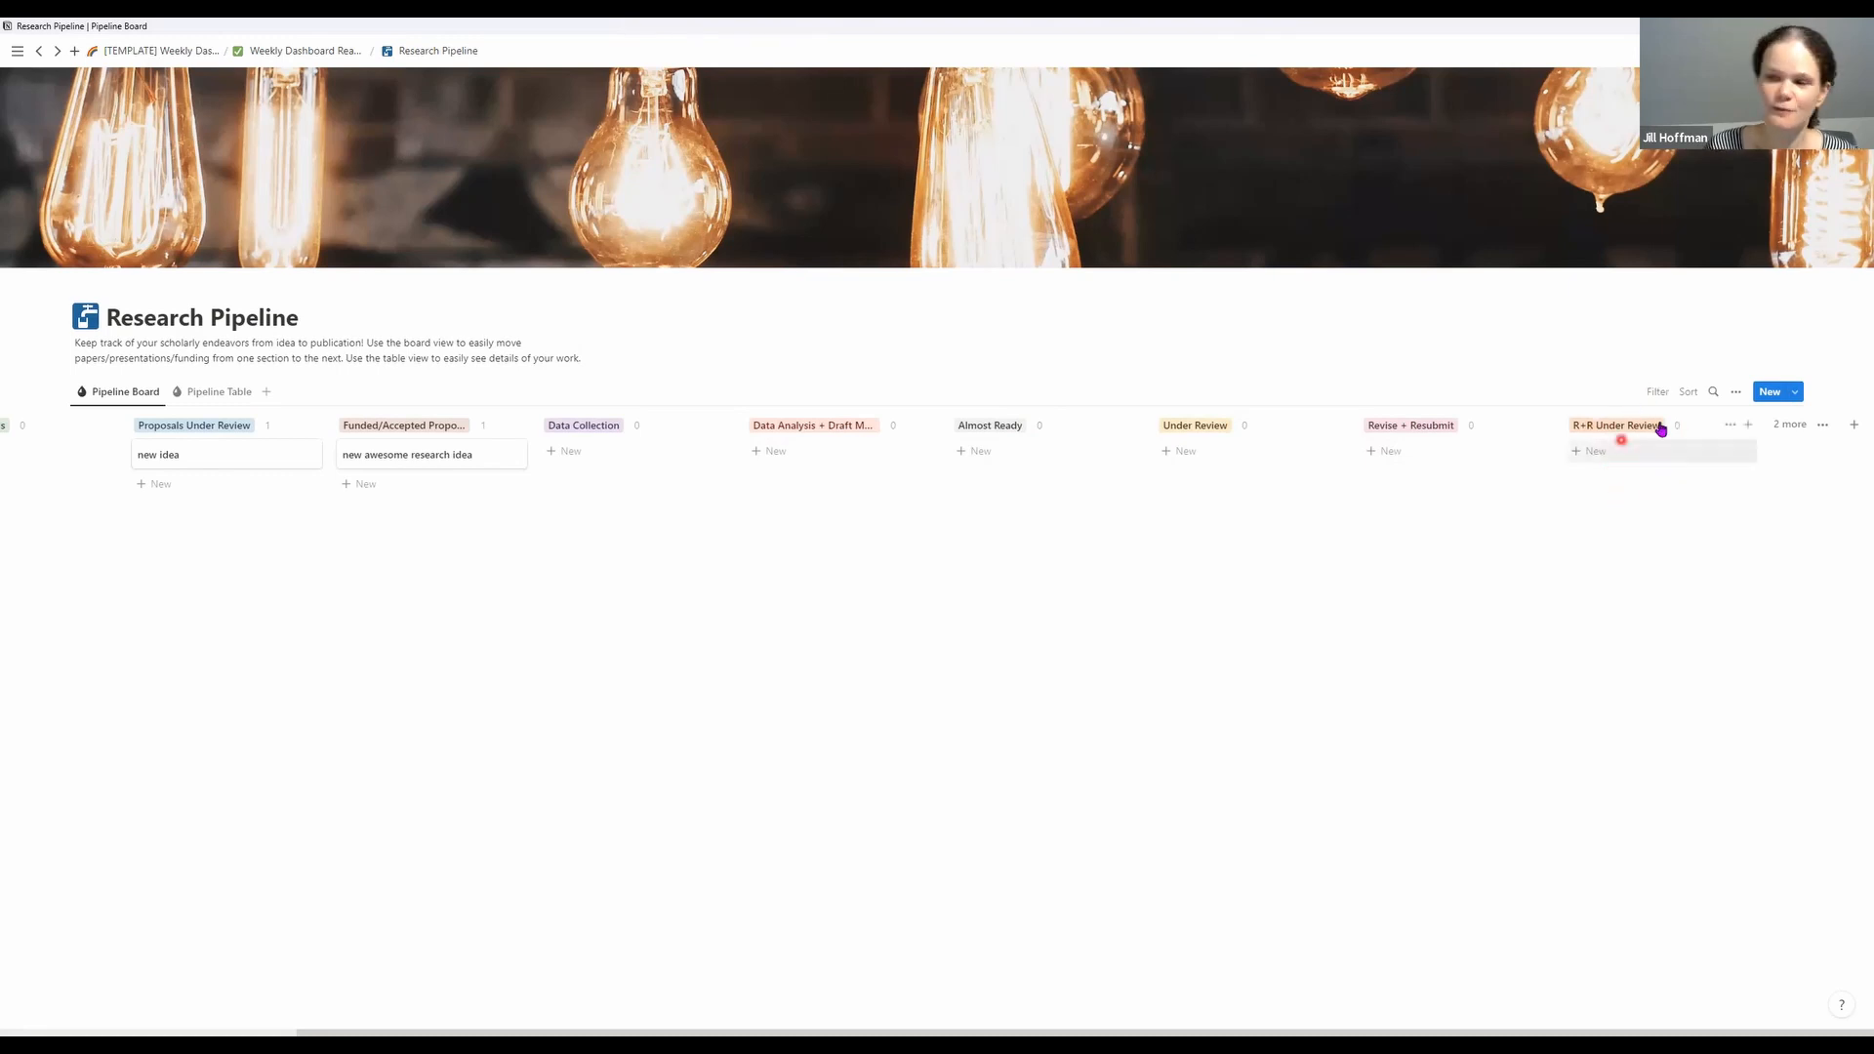
pyautogui.click(1804, 428)
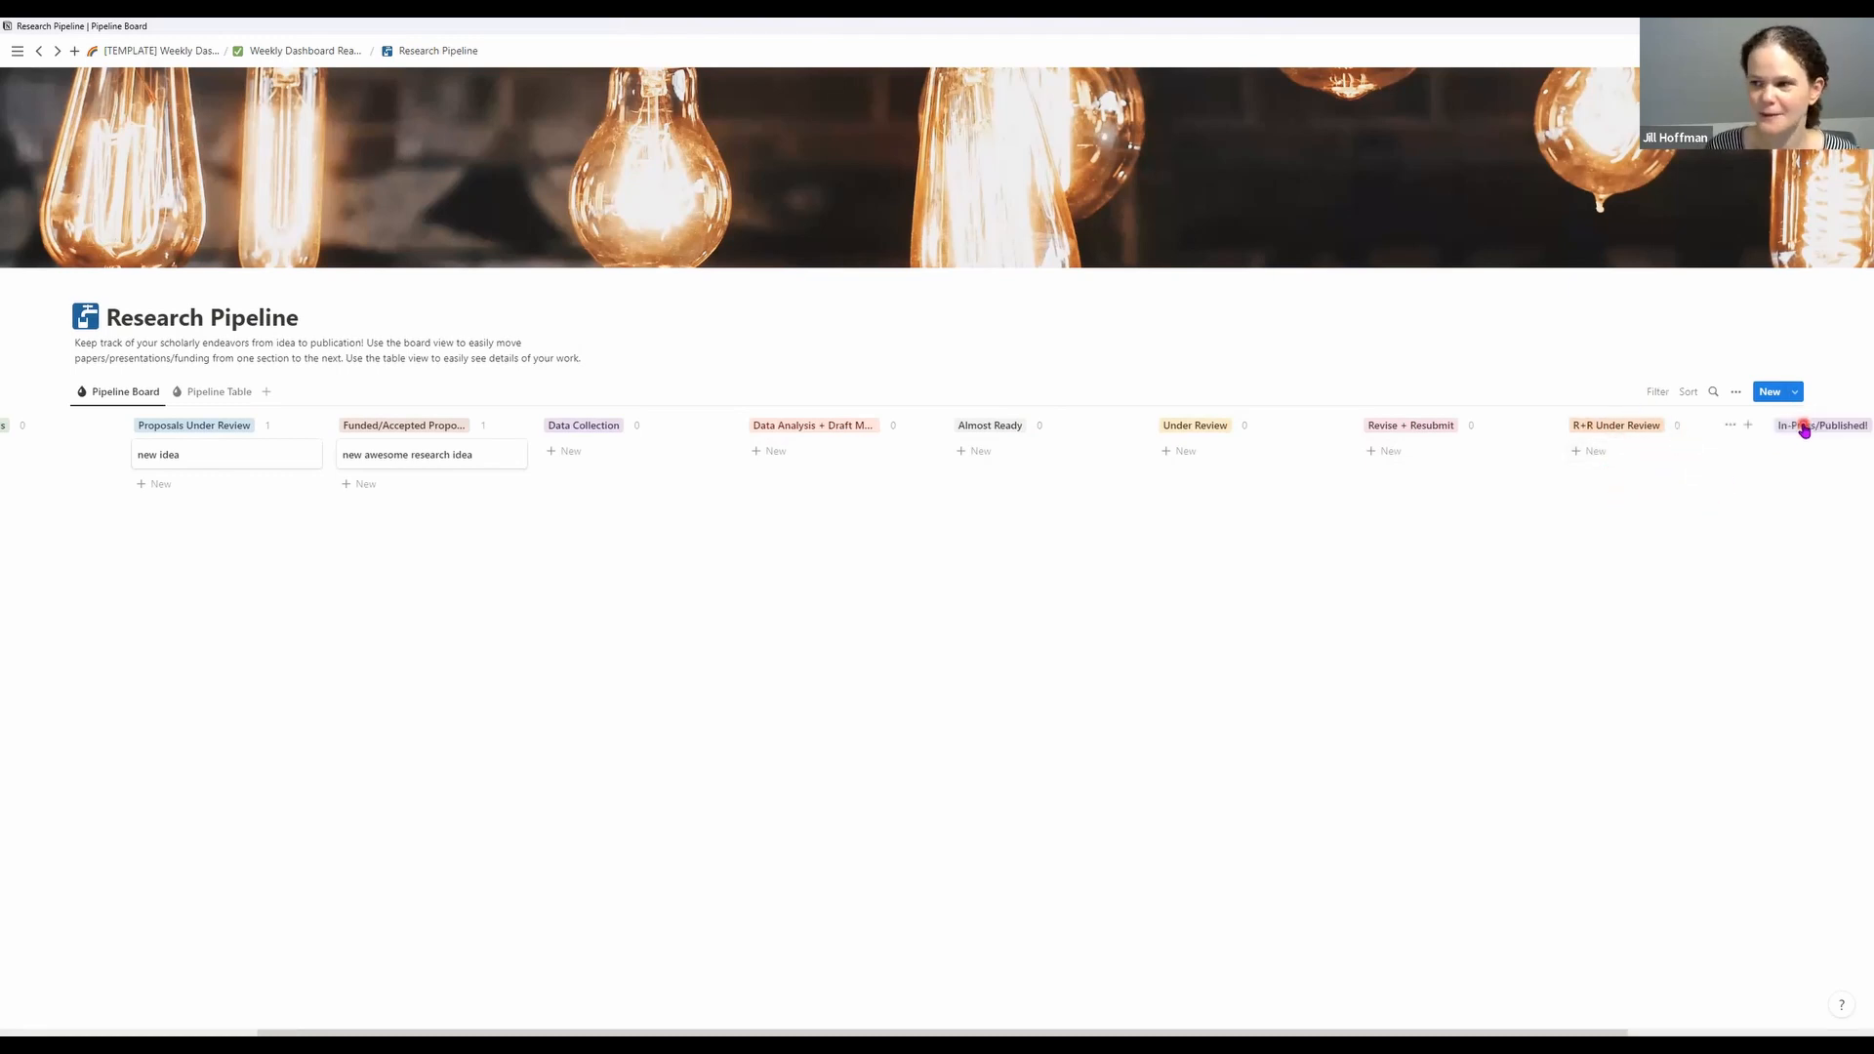
pyautogui.moveTo(1569, 1030); pyautogui.dragTo(1817, 1031)
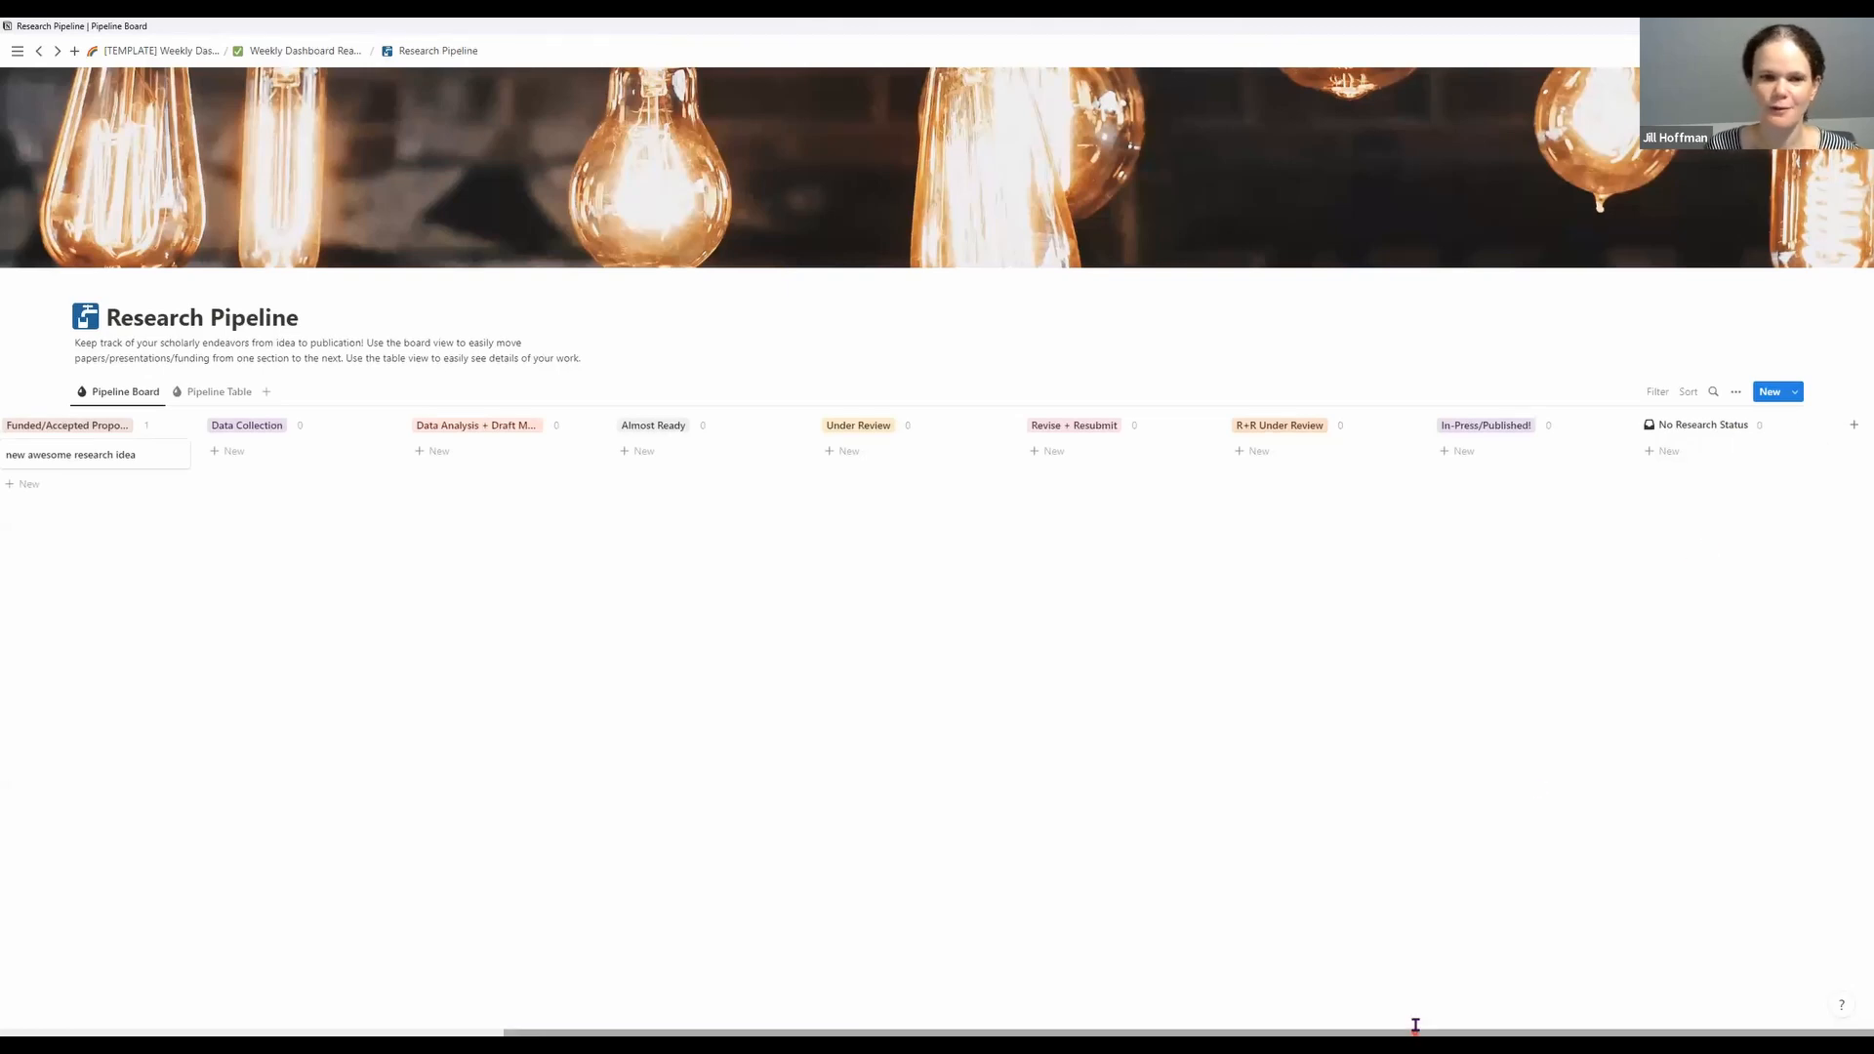
pyautogui.moveTo(1415, 1024); pyautogui.dragTo(878, 1025)
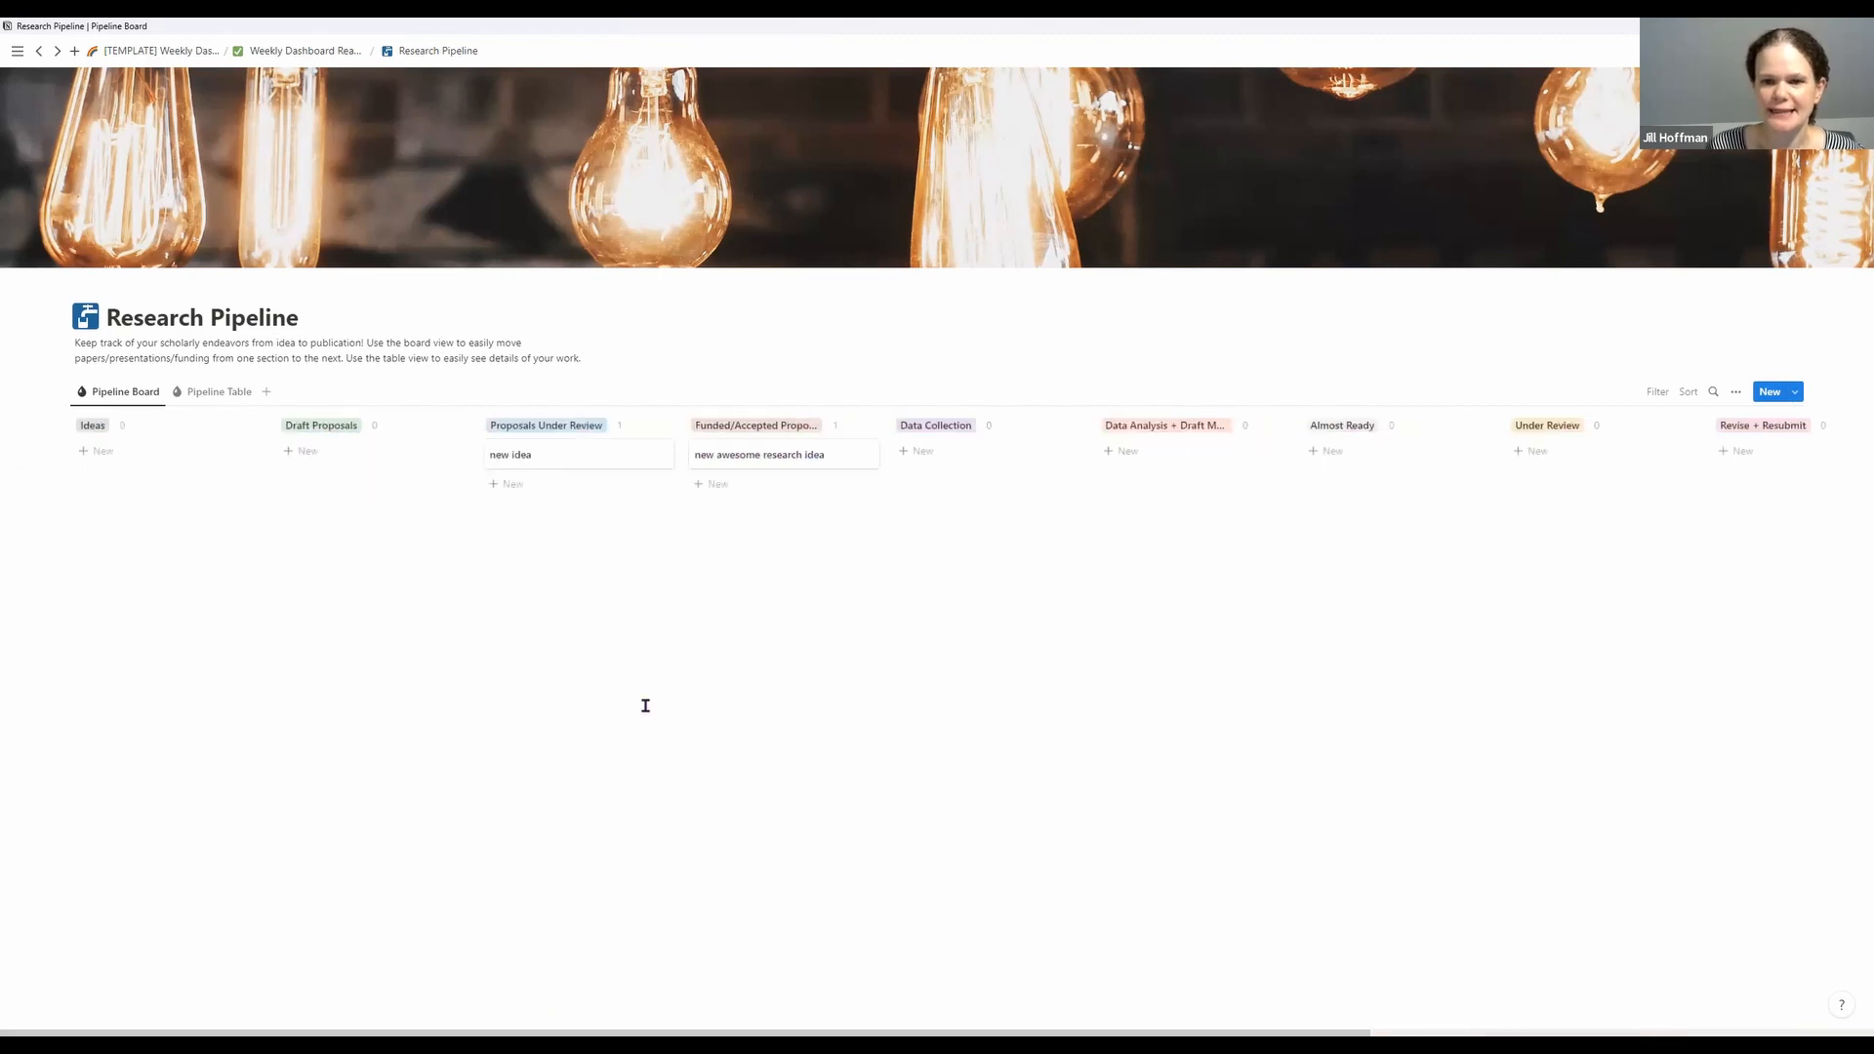
# Examine the properties of the "new idea" entry from the Pipeline Table view, close it and return to the Pipeline Board
pyautogui.click(201, 395)
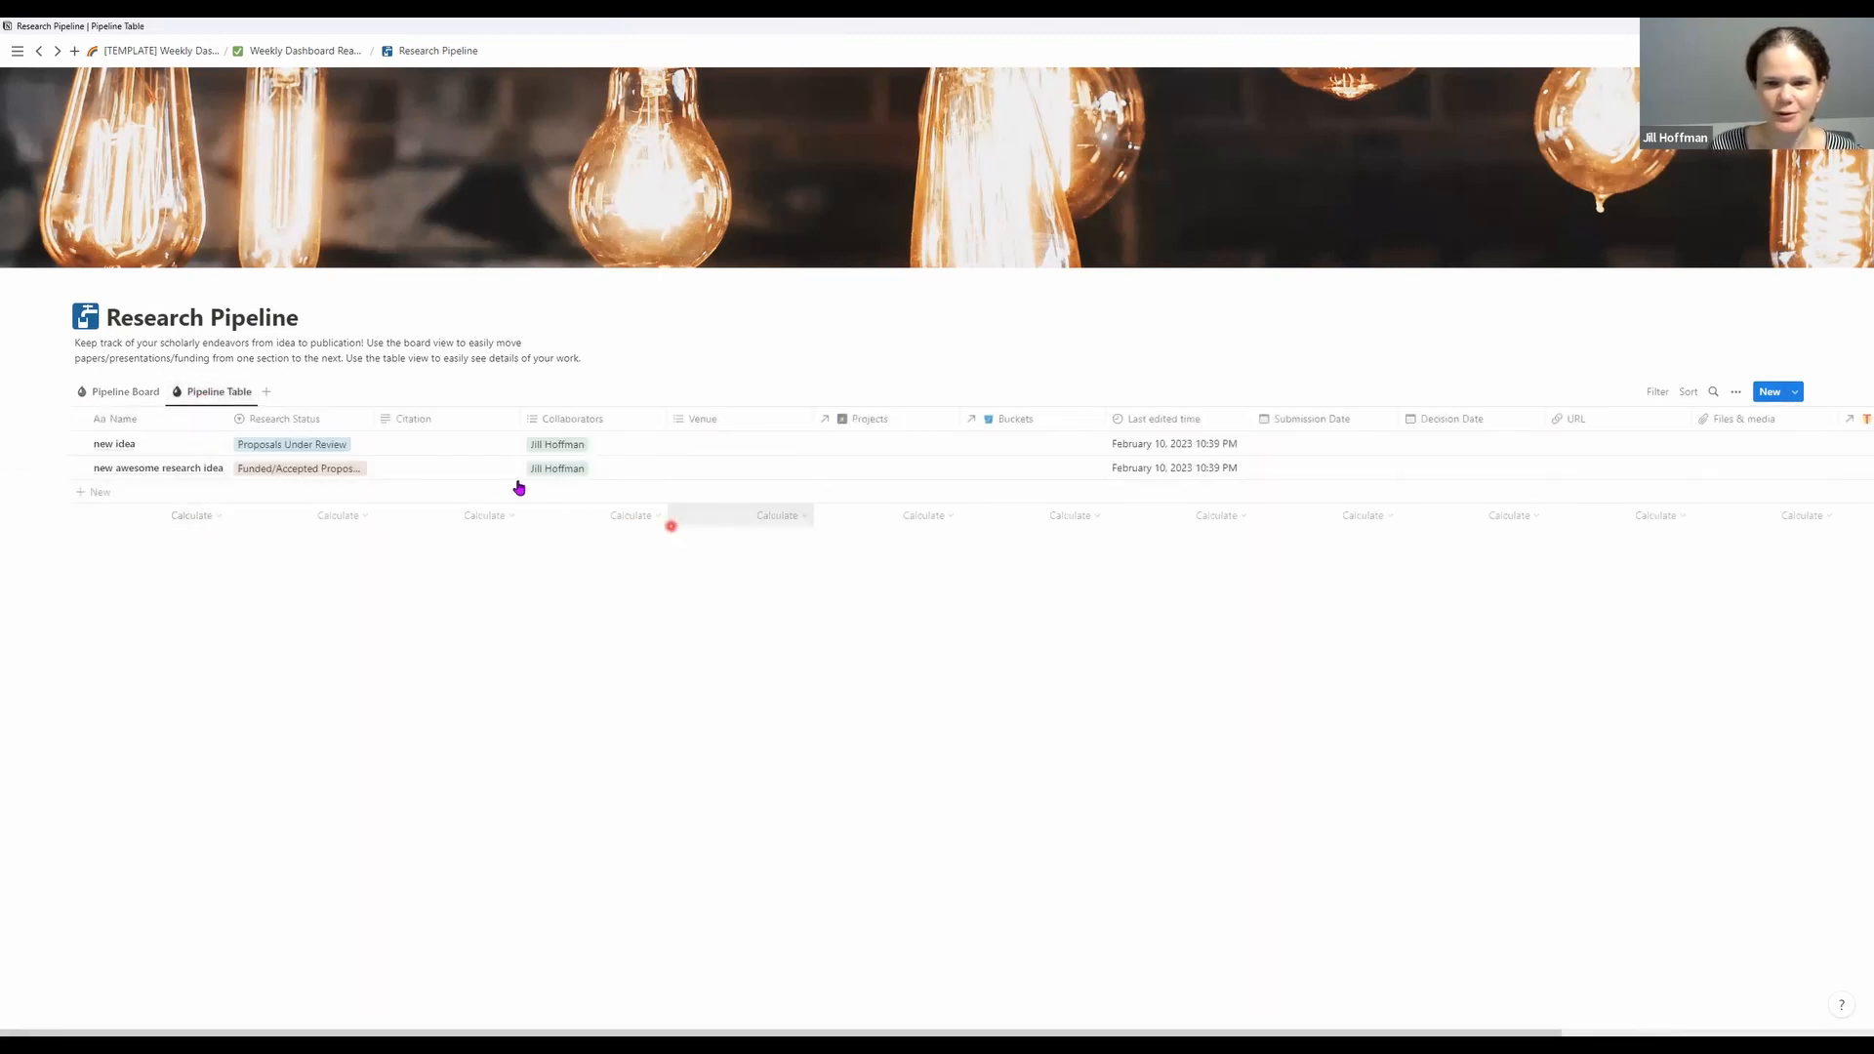
pyautogui.click(200, 444)
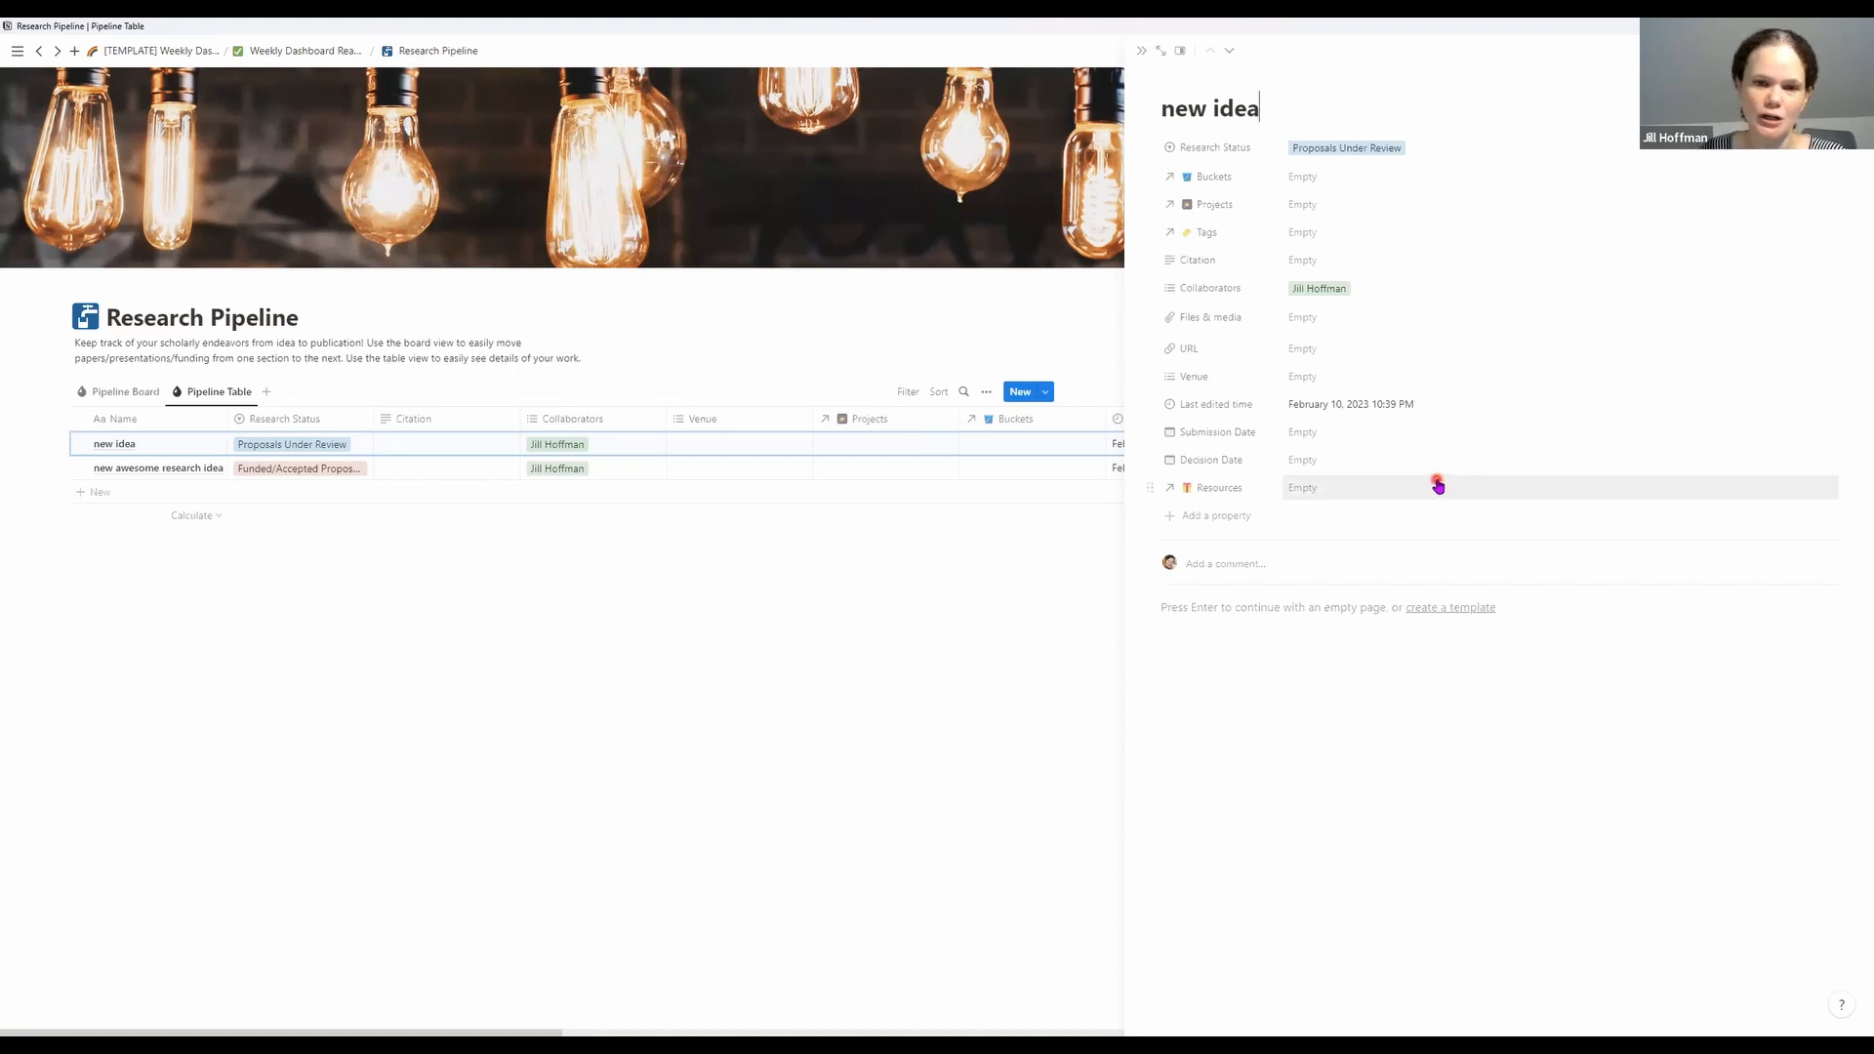
pyautogui.click(642, 645)
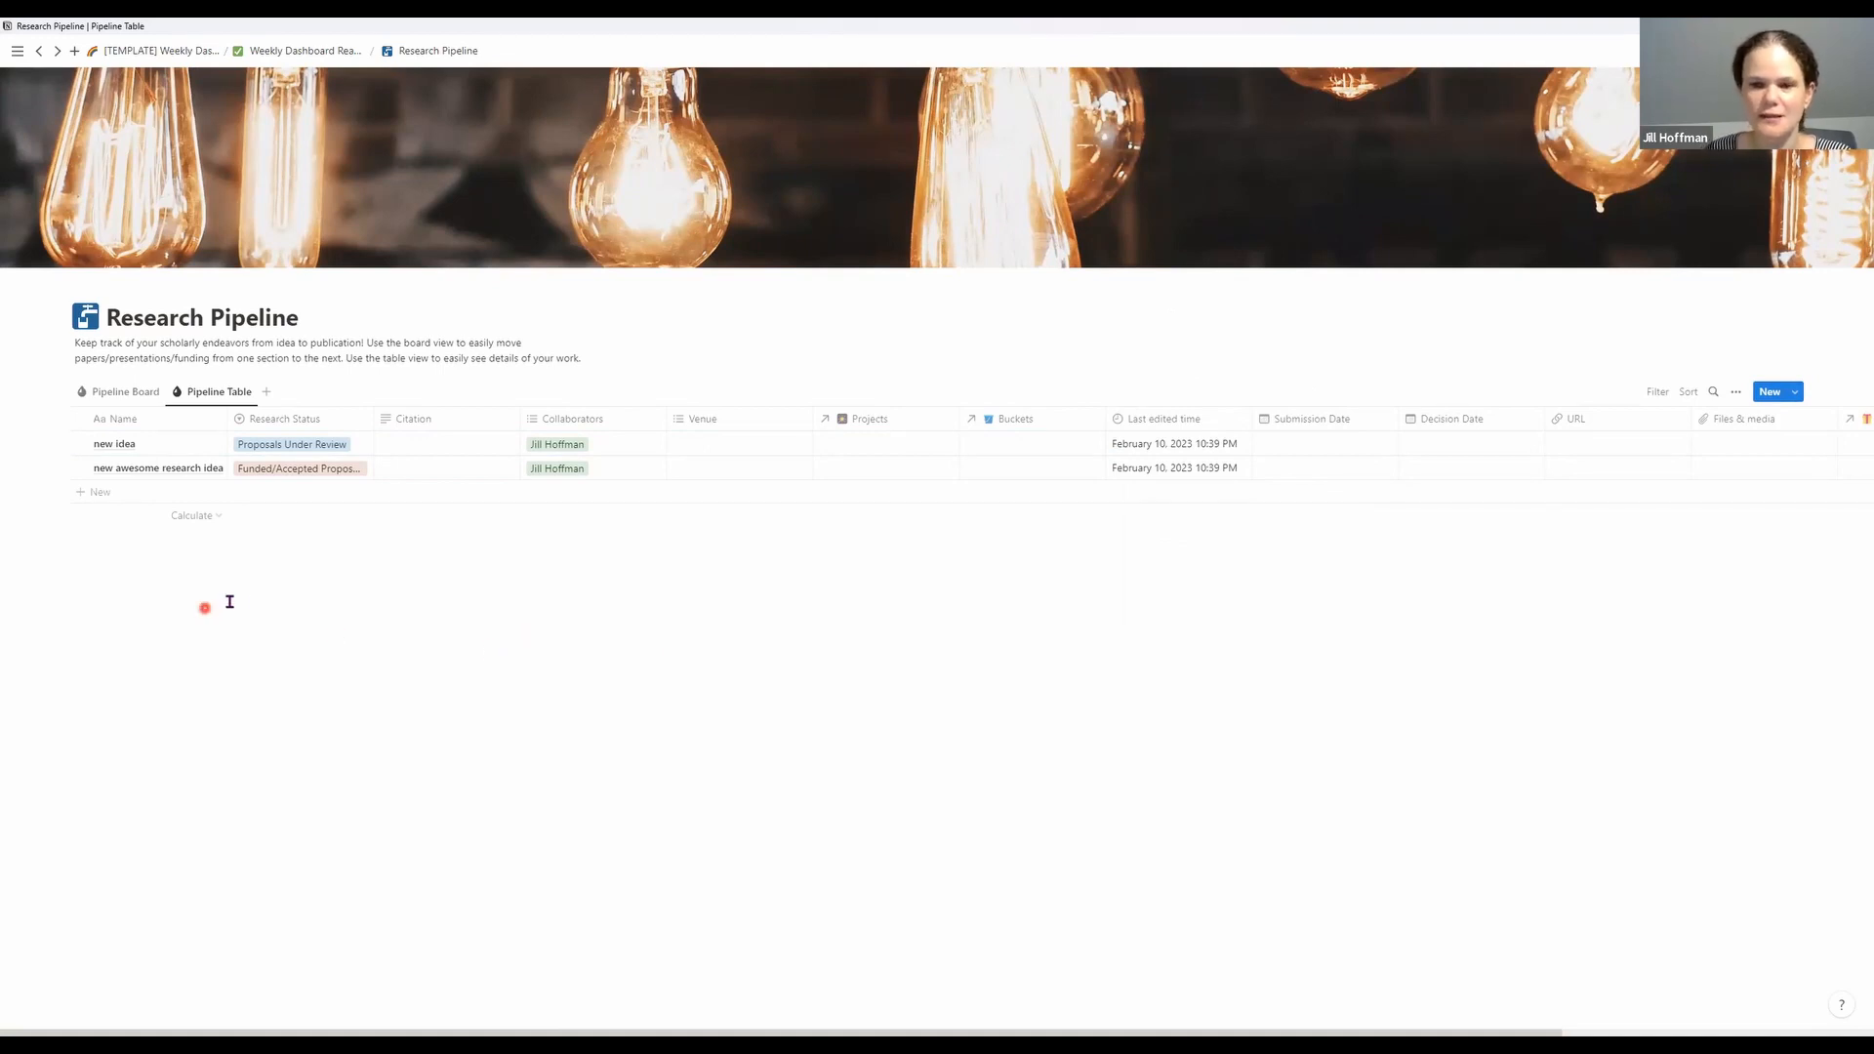
pyautogui.click(130, 398)
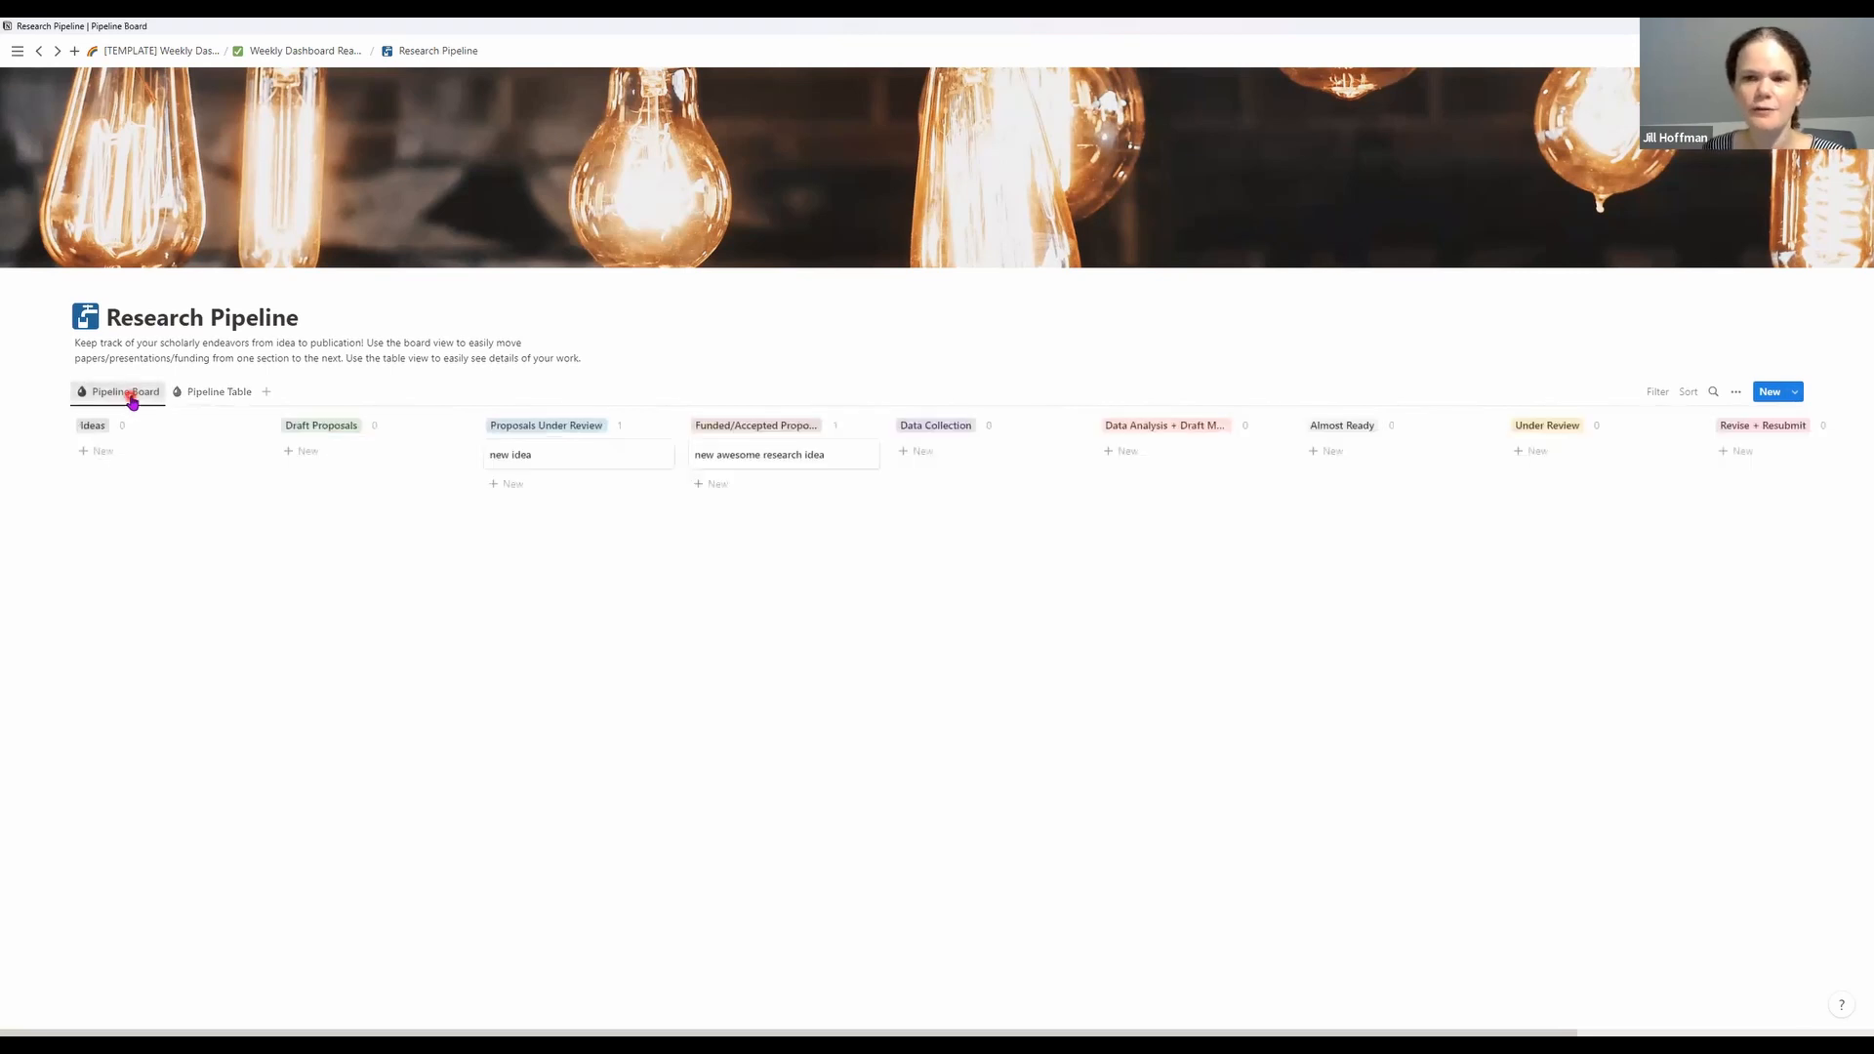